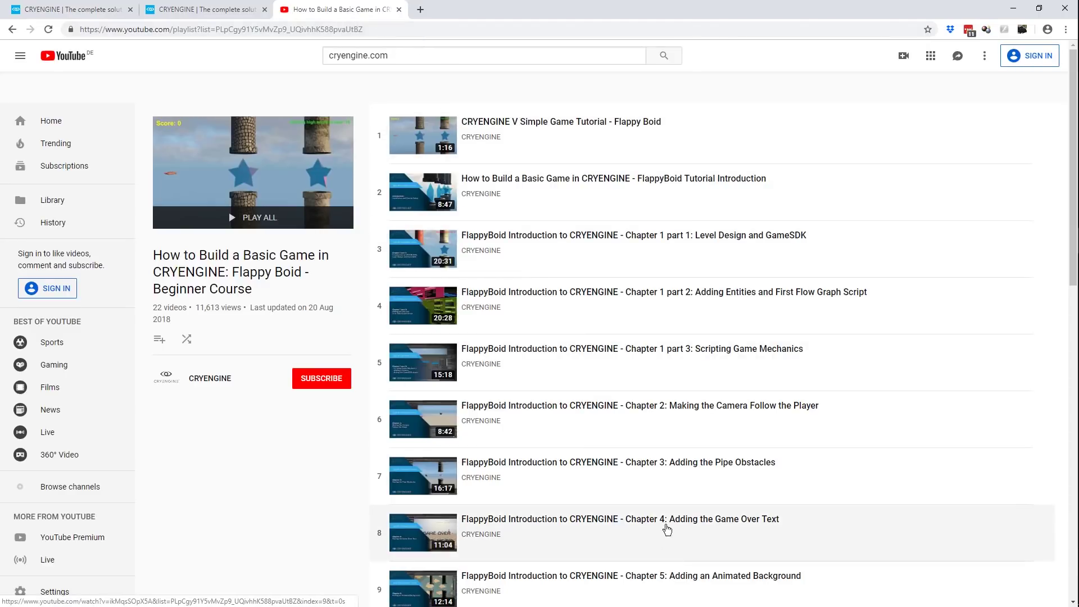
key(ctrl+1)
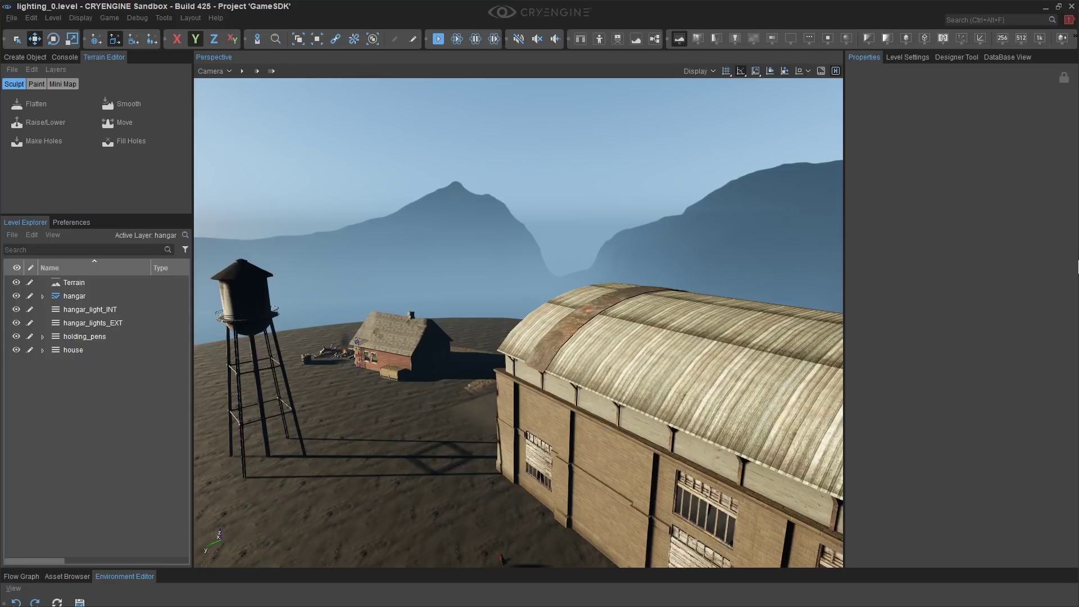
middle_drag(622, 403, 623, 540)
right_drag(621, 404, 665, 513)
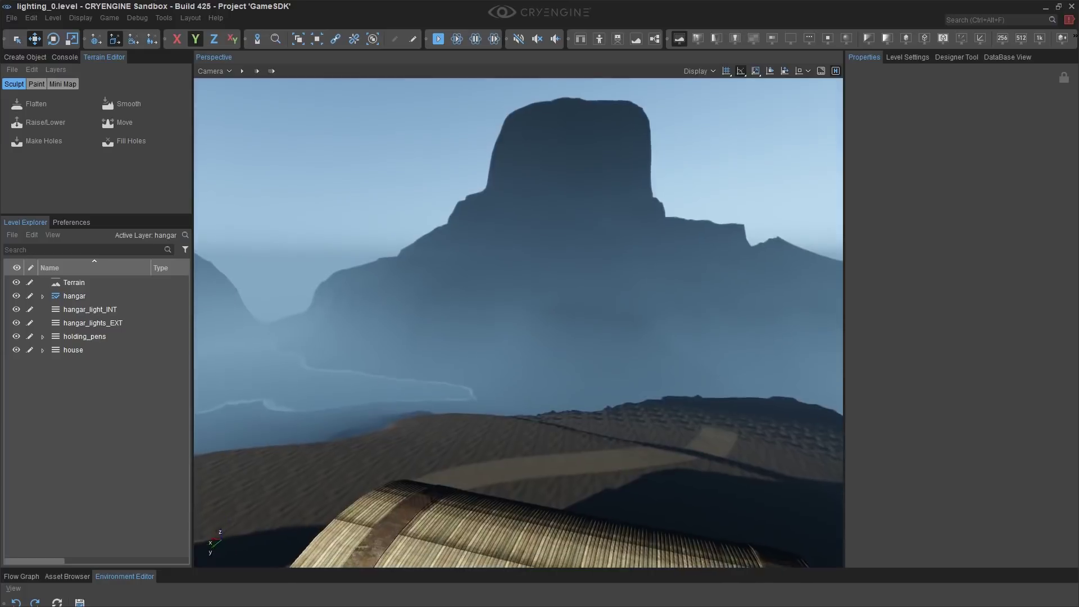
key(s)
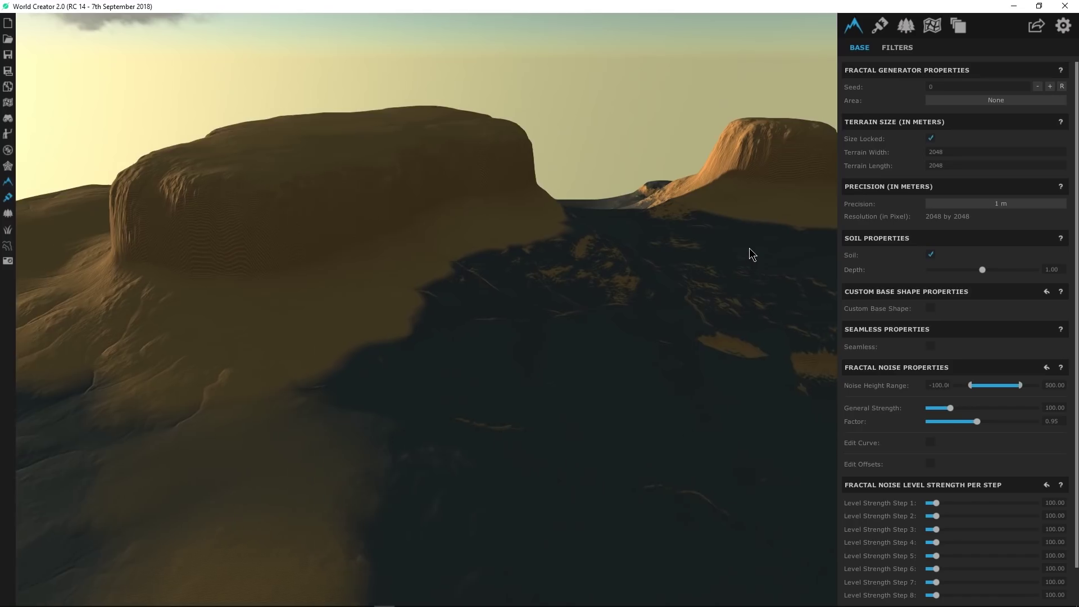
key(d)
right_drag(750, 248, 508, 241)
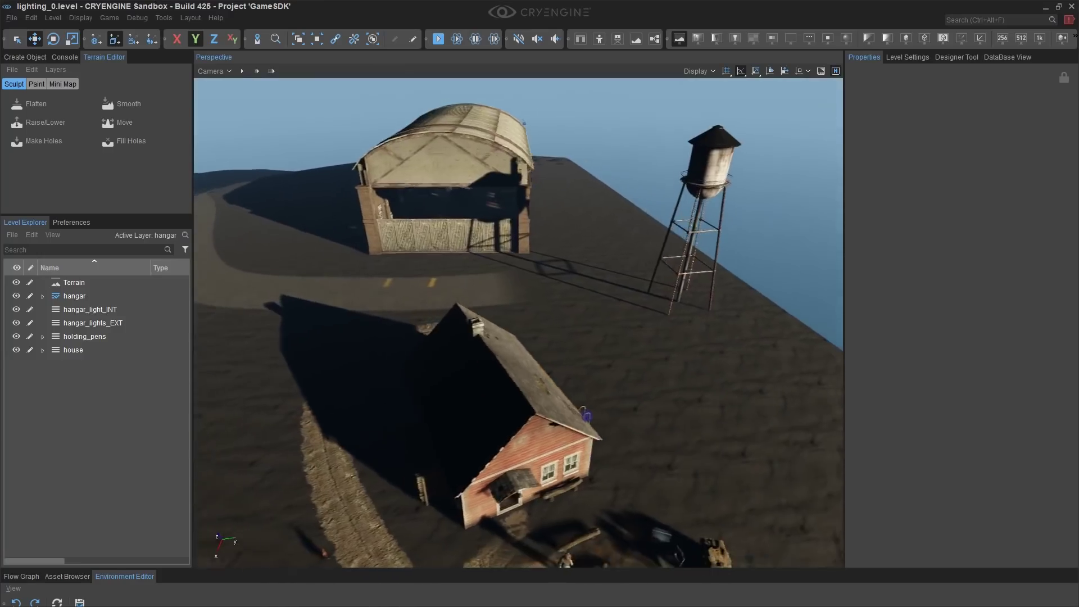
Fly around the farmhouse and into the hangar, and examine how dark its interior is without artificial lights
key(a)
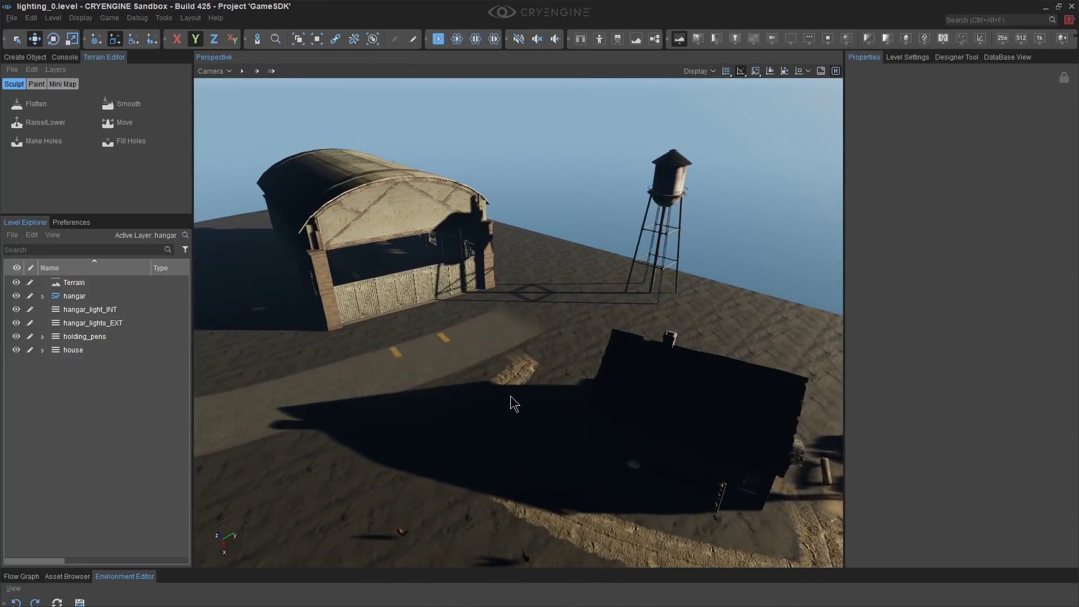
right_drag(512, 395, 377, 370)
key(w)
key(w)
key(d)
key(w)
key(w)
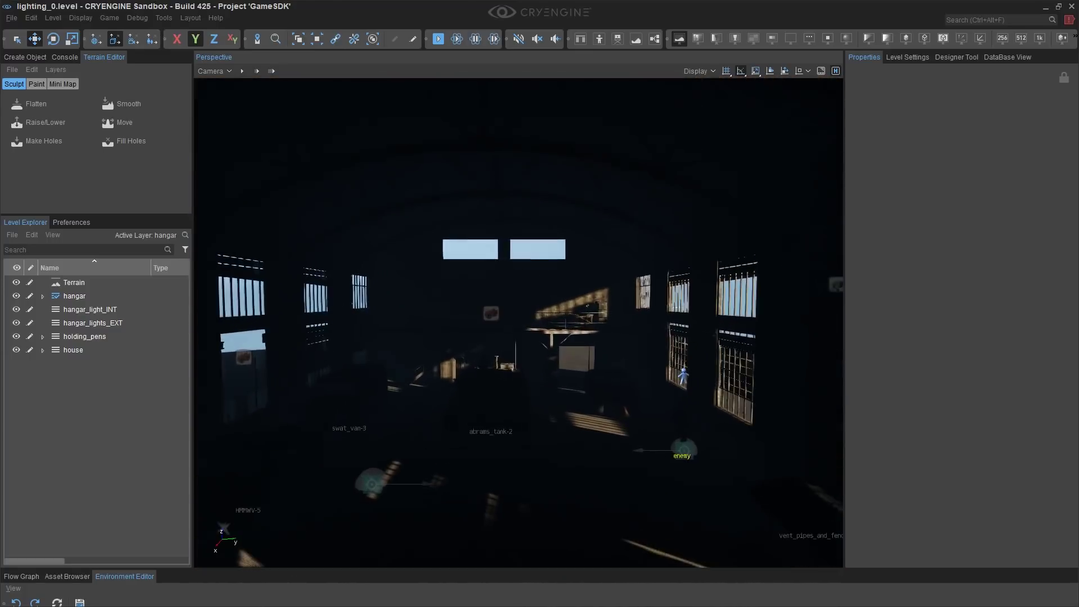
right_drag(448, 369, 402, 436)
key(s)
key(w)
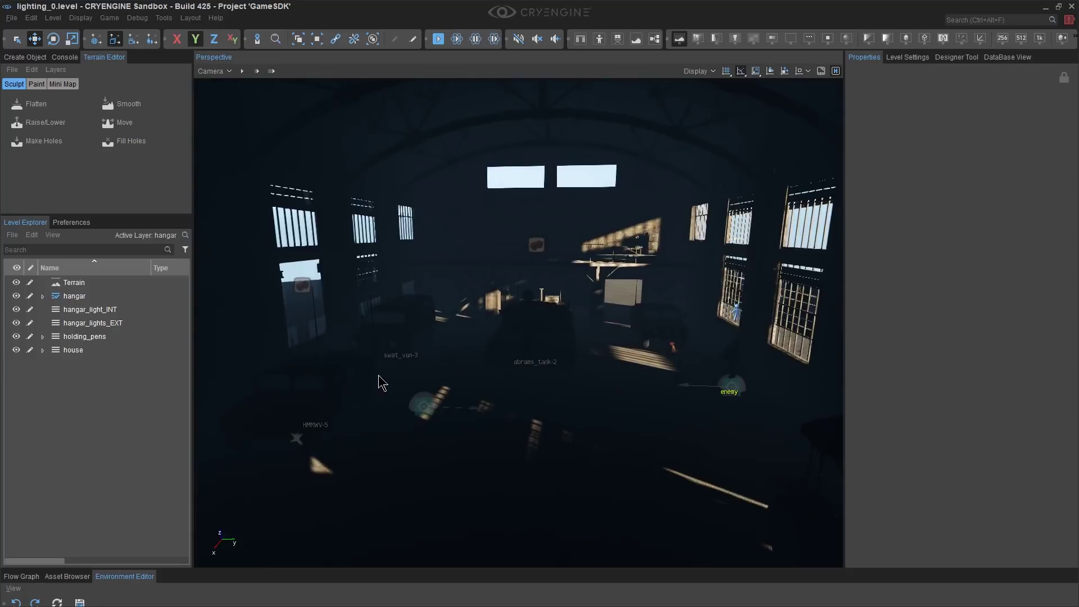
right_drag(589, 386, 550, 357)
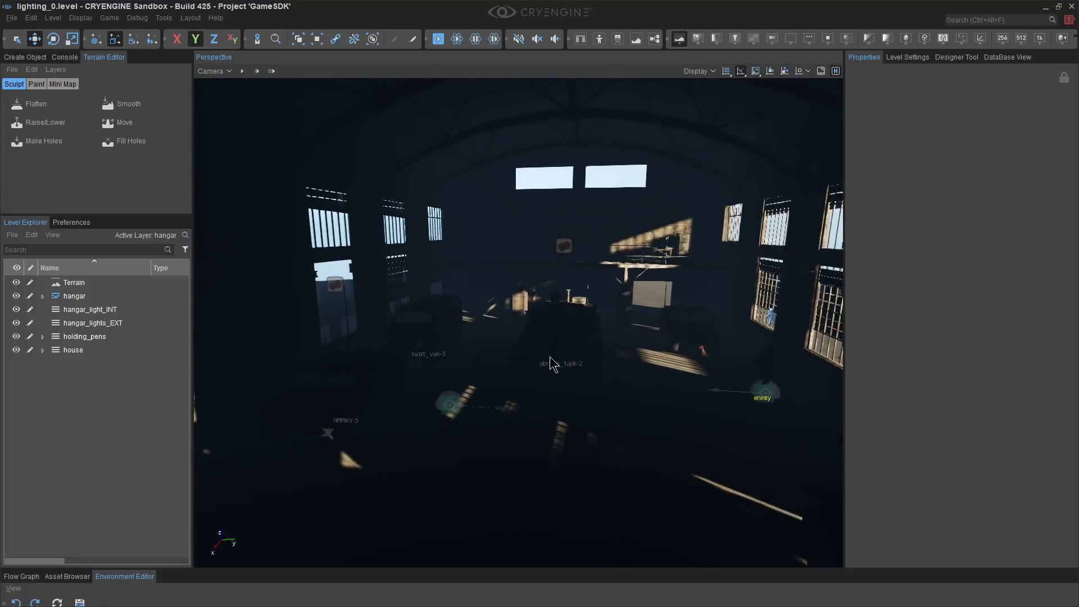
key(d)
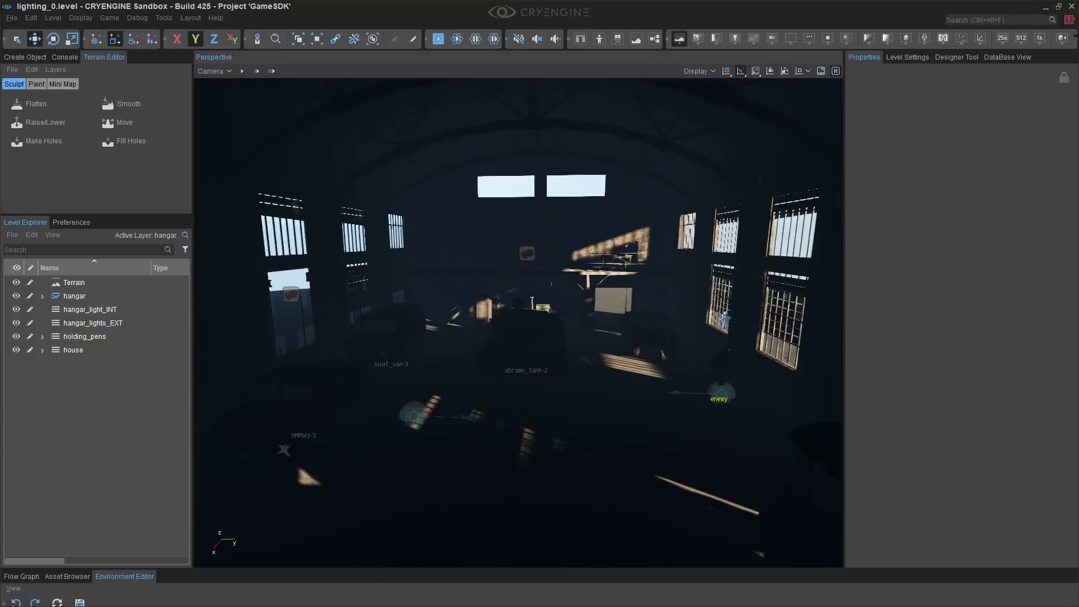
key(d)
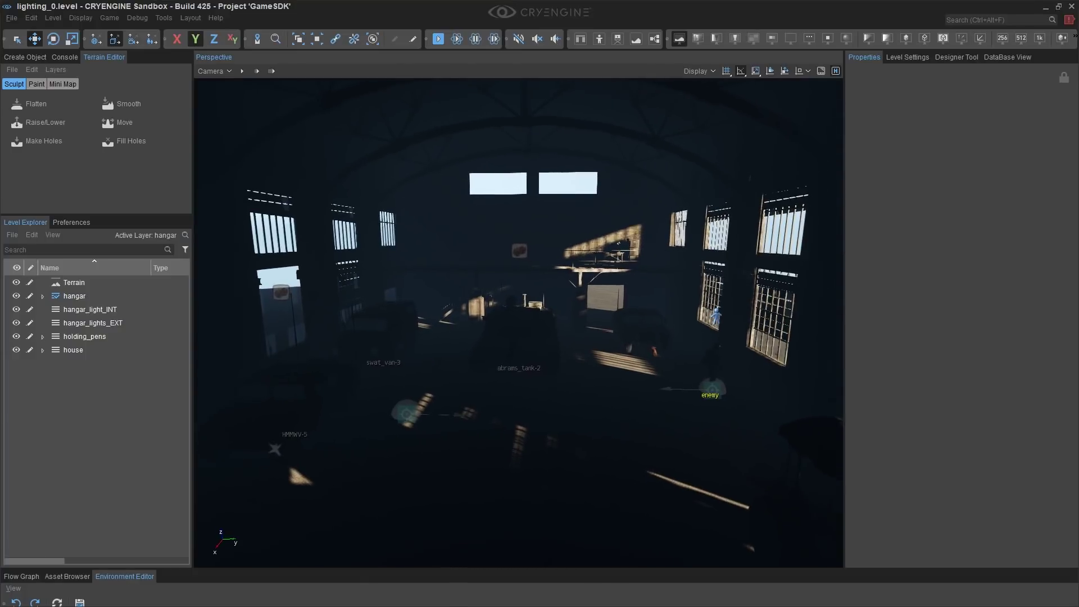
middle_drag(656, 370, 617, 391)
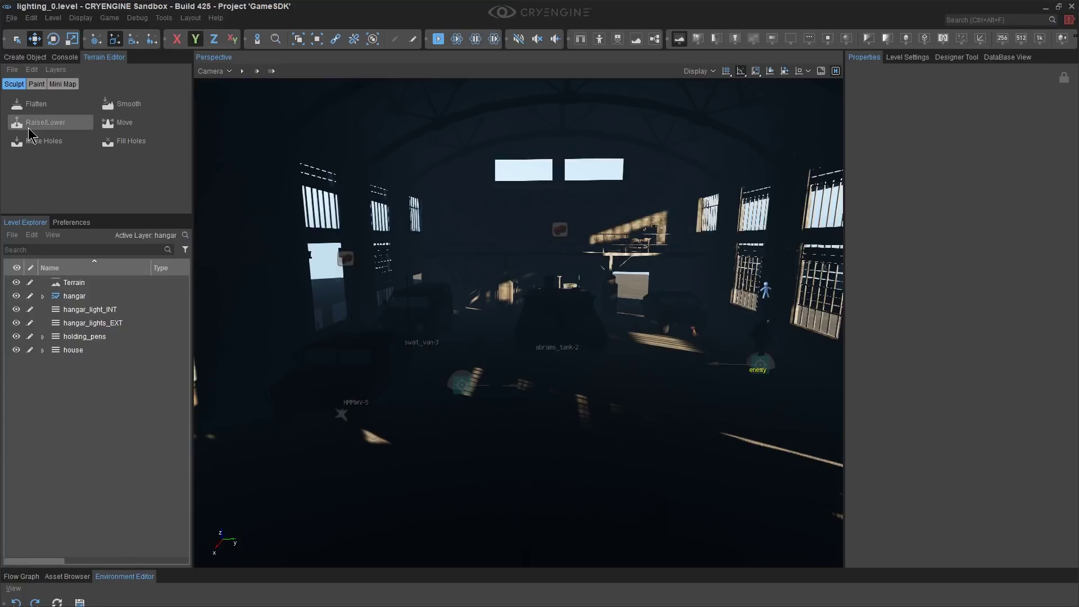
Add a Point Light component inside the hangar by the tank and raise it above the floor
click(24, 58)
click(123, 117)
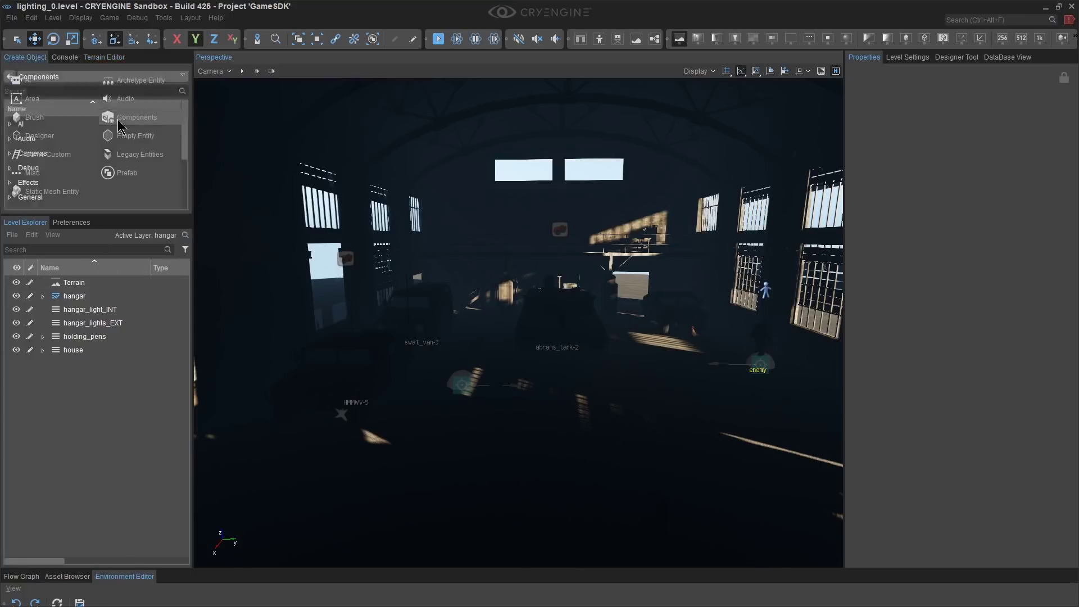
scroll(52, 160, down, 2)
click(33, 153)
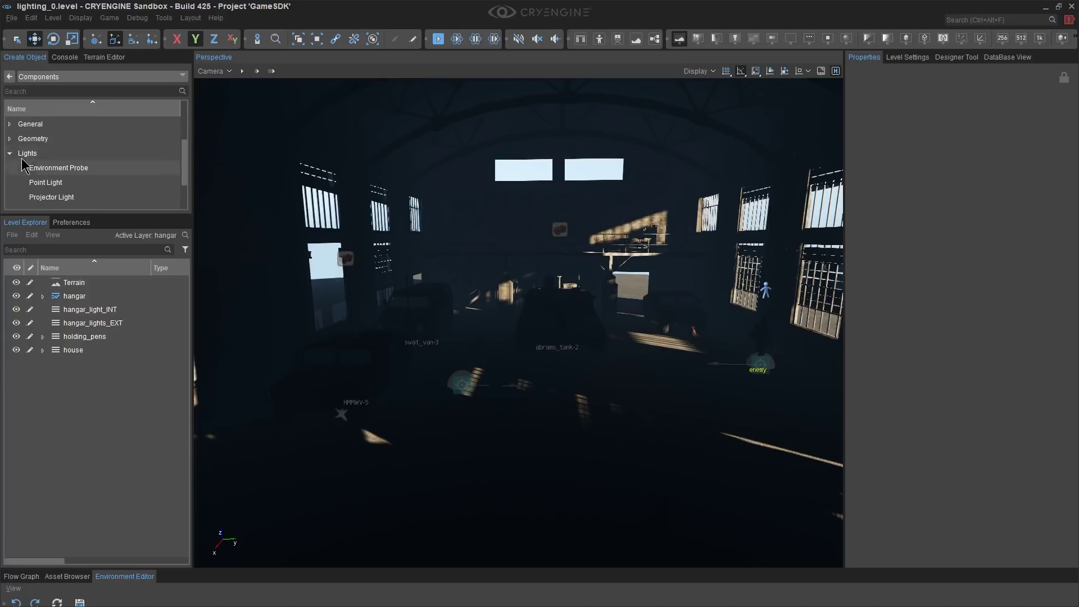
drag(38, 181, 563, 376)
drag(564, 327, 565, 284)
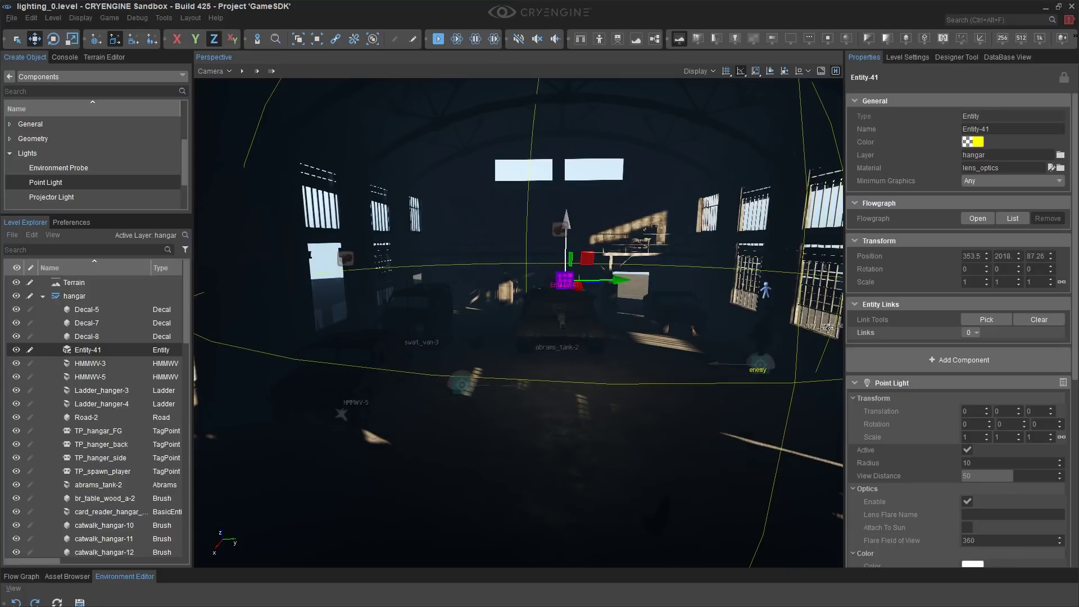
Set the point light's Diffuse Multiplier to 50
scroll(944, 366, down, 2)
scroll(993, 335, down, 2)
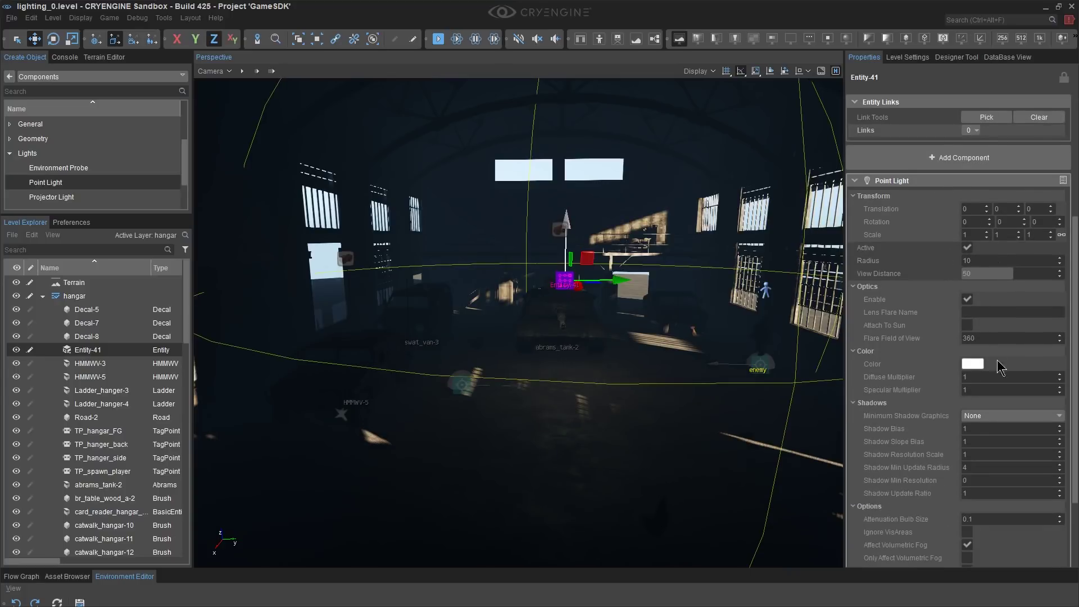
click(1007, 378)
text(50)
key(Return)
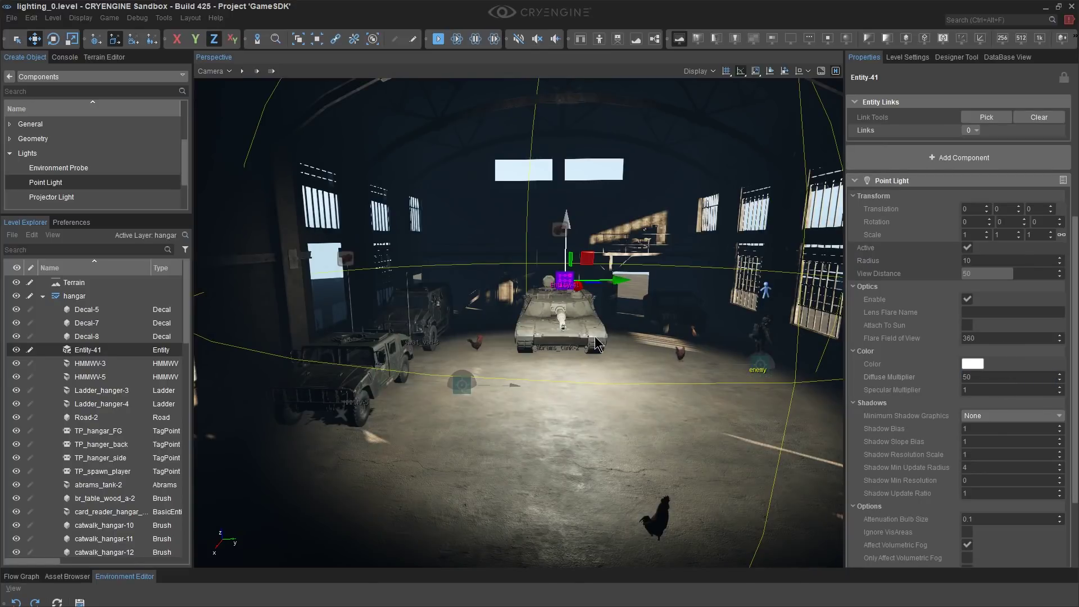
Raise the point light higher above the tank so it lights a wider area of the hangar
drag(567, 235, 569, 167)
middle_drag(613, 333, 618, 388)
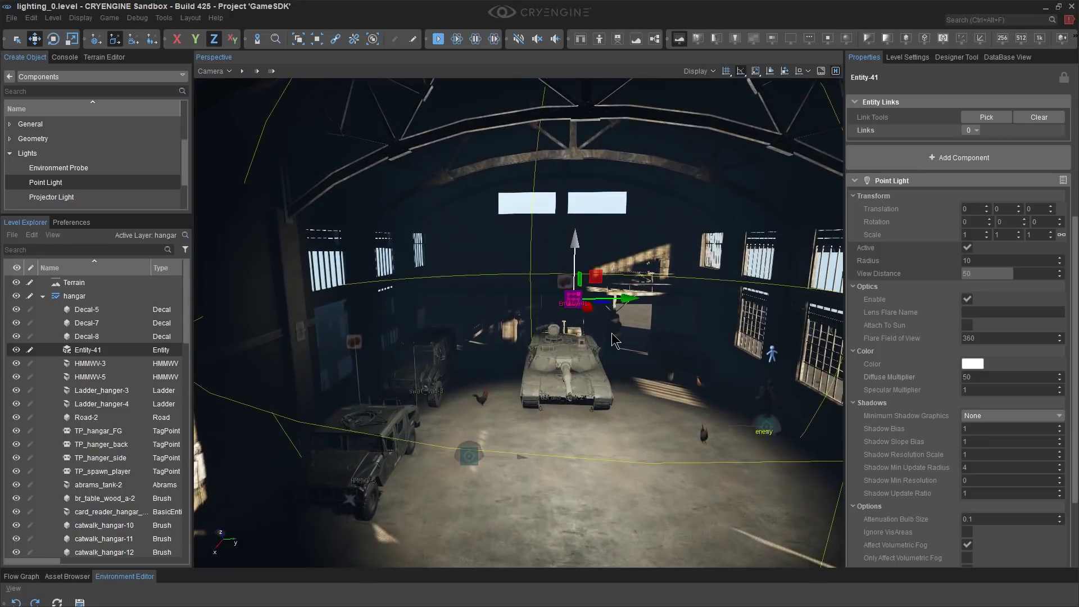
right_drag(620, 413, 620, 454)
right_drag(627, 386, 592, 388)
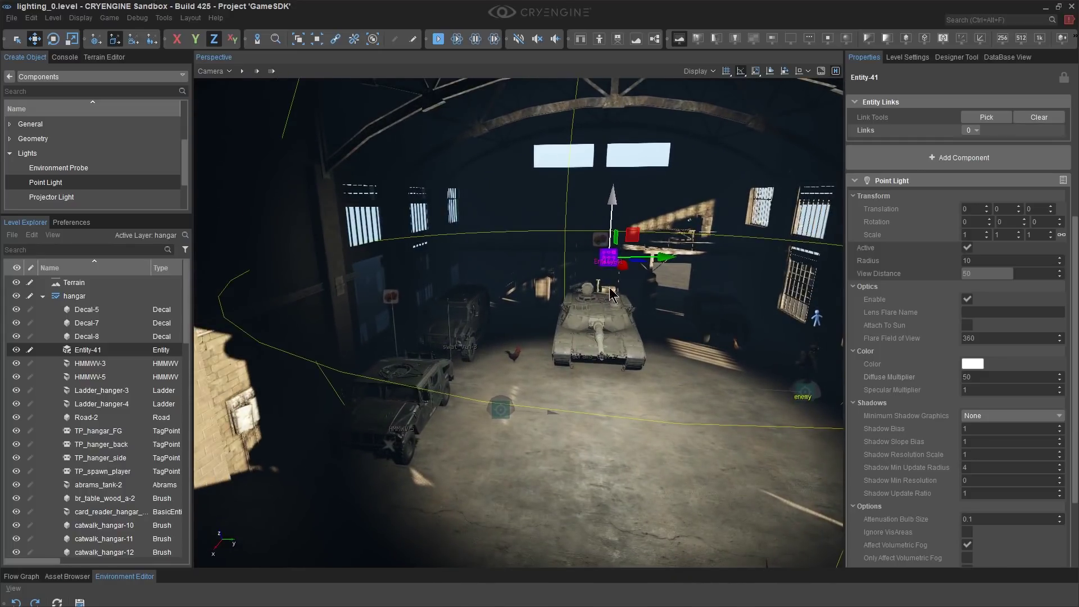
drag(604, 259, 615, 229)
Examine from several angles how the point light falls on the hangar floor, vehicles and roof beams
right_drag(615, 230, 497, 239)
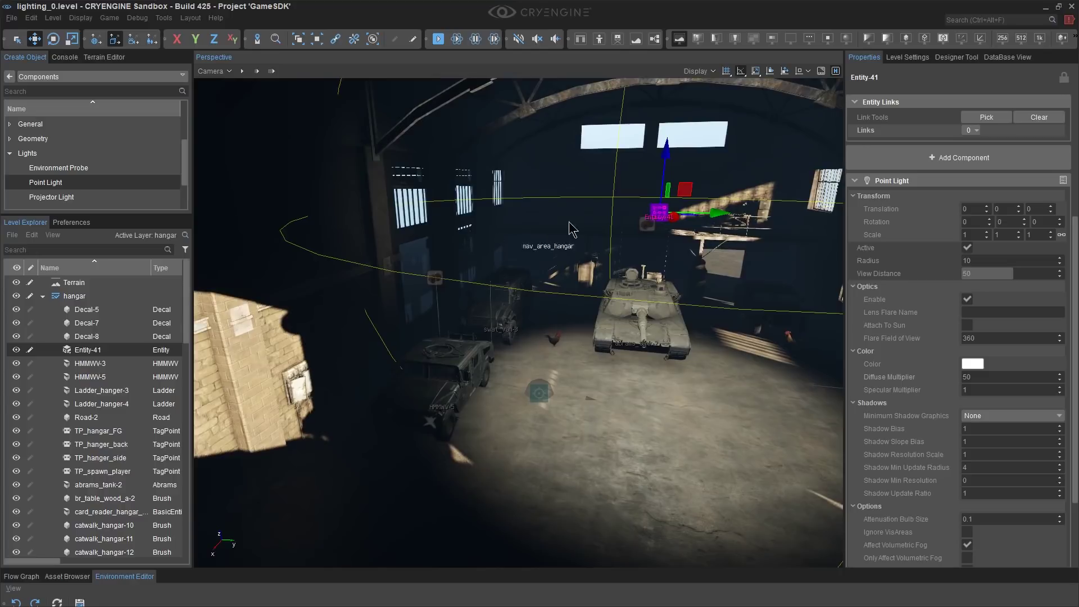
right_drag(681, 225, 594, 260)
right_drag(597, 323, 588, 329)
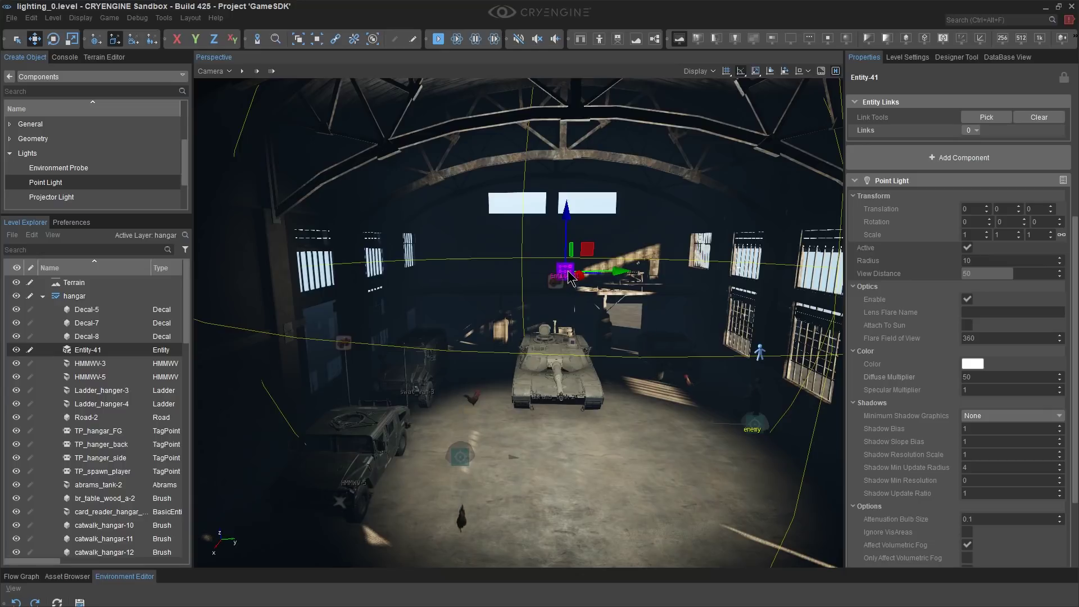
mouse_move(574, 281)
right_down()
mouse_move(535, 304)
mouse_move(558, 295)
right_up()
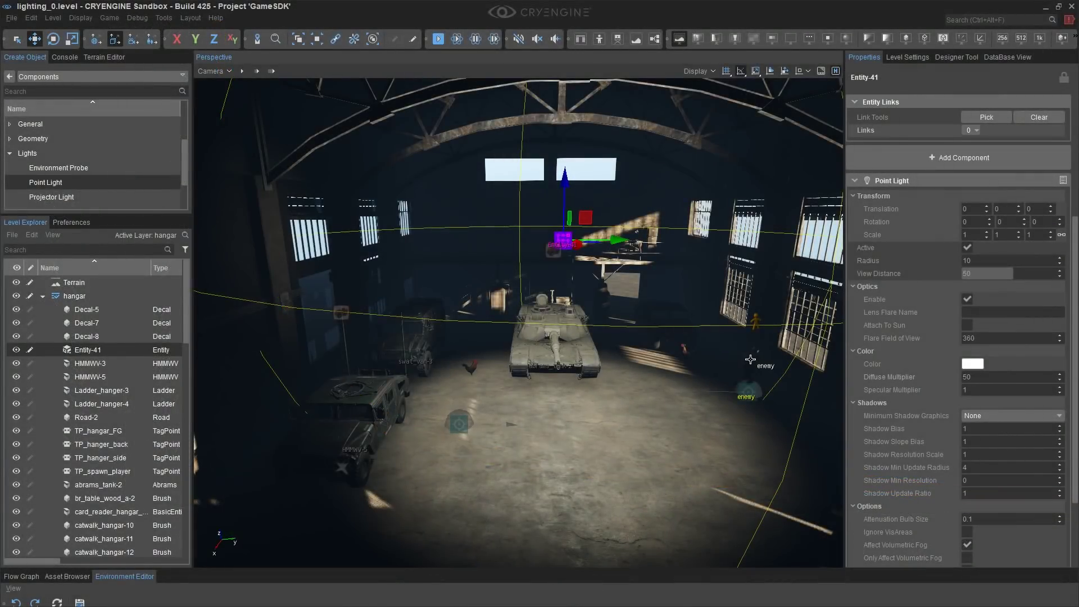
key(w)
right_drag(553, 198, 337, 224)
key(d)
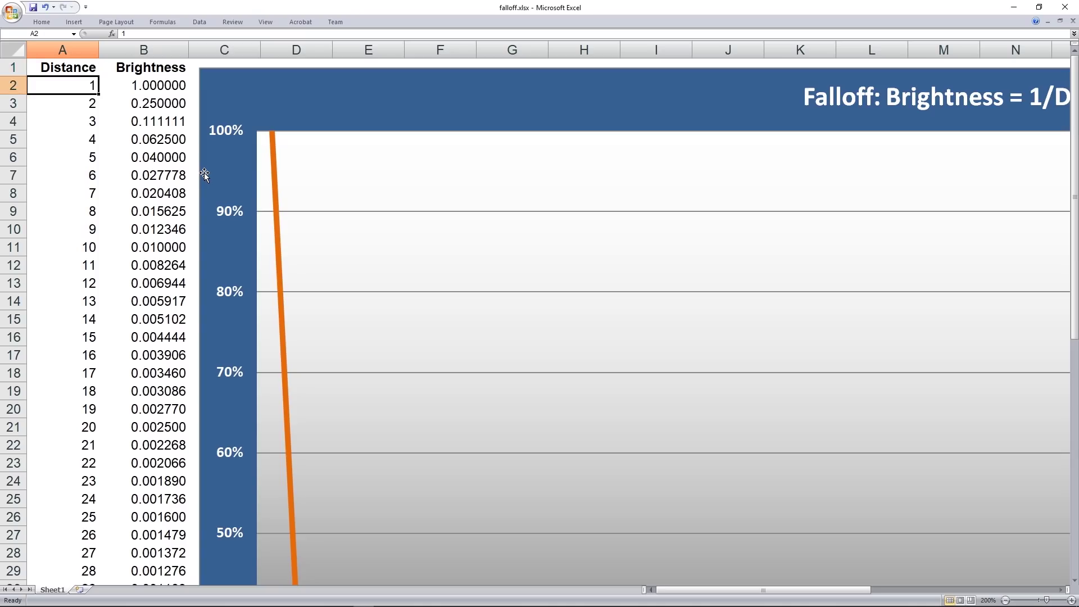
Compare the Distance and Brightness cells for distances 1 and 2 in the falloff worksheet
key(Right)
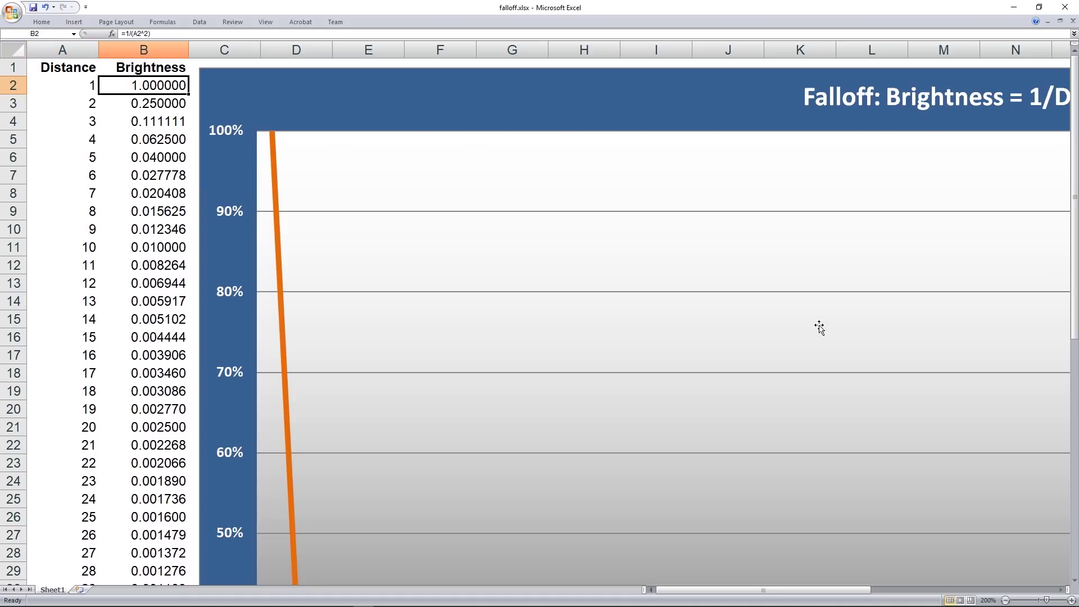
key(Down)
key(Left)
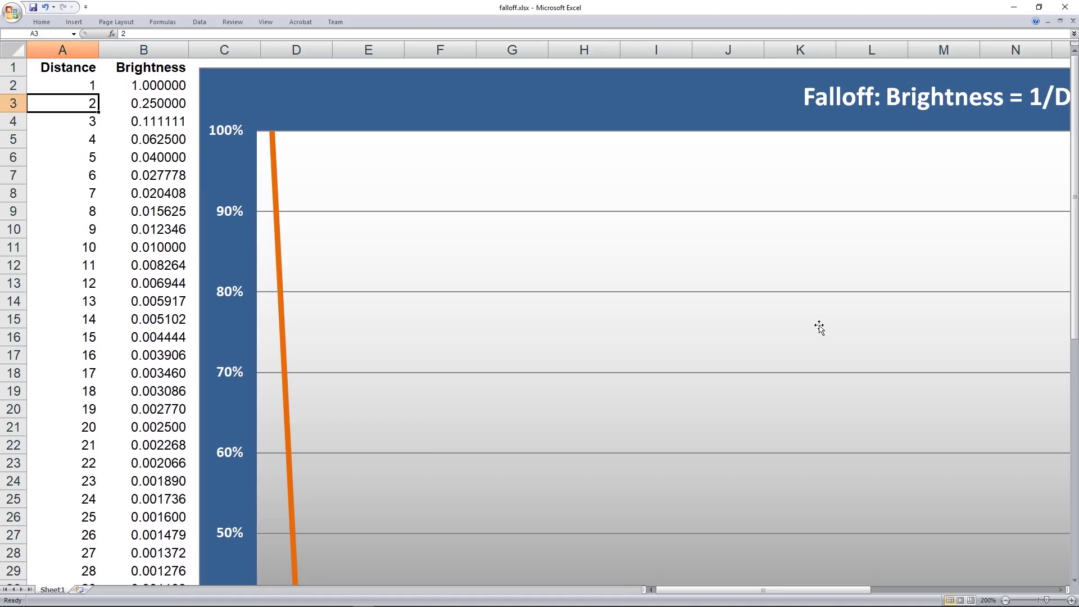
key(Right)
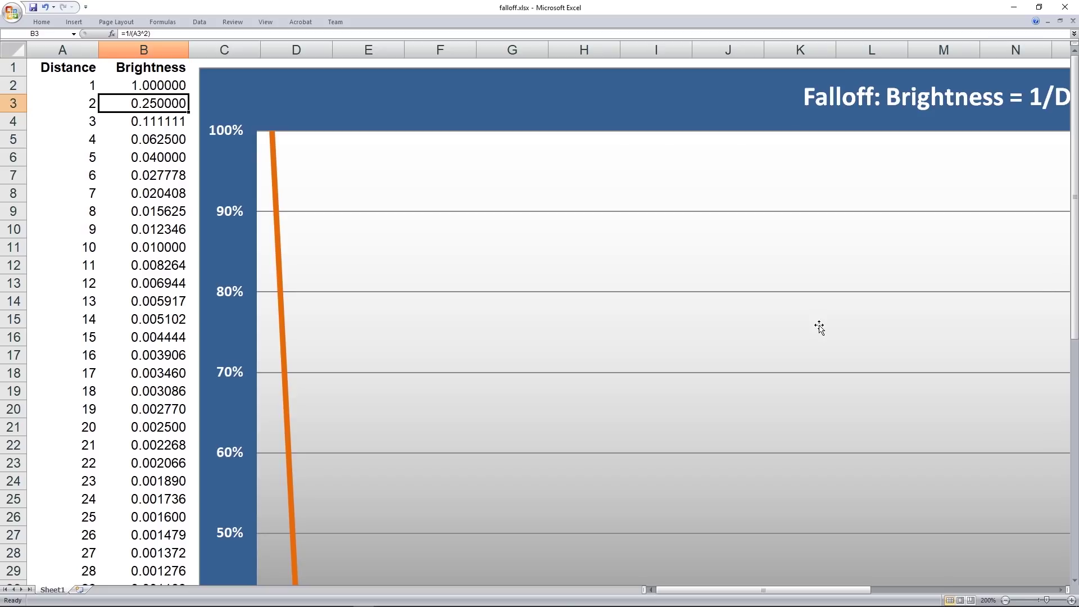
Go down the Brightness column to the end of the data and examine the falloff curve in the chart
key(Down)
key(Down)
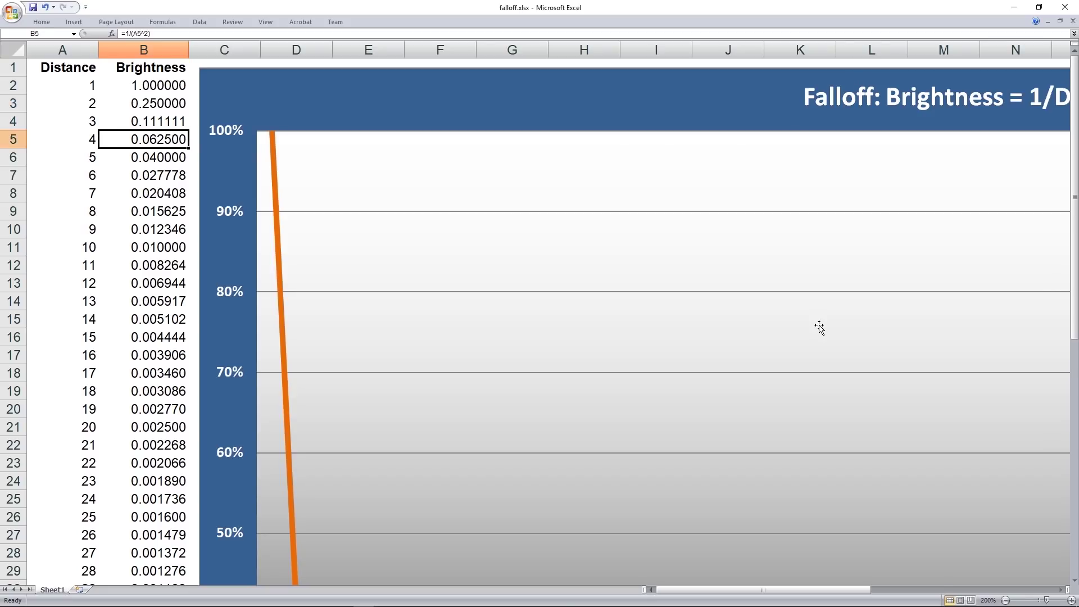
key(Down)
key(Down)
key(Down)
key(Down)
key(Down)
key(Down)
key(Down)
key(Down)
key(Down)
key(Down)
key(Down)
key(Down)
key(Down)
key(Down)
key(Down)
key(Down)
key(Down)
key(Down)
key(Down)
key(Down)
key(Down)
key(Down)
key(Down)
key(Down)
key(Down)
key(Down)
key(Down)
key(Down)
key(Down)
key(Down)
key(Down)
key(Down)
key(Down)
key(Down)
key(Down)
key(Down)
key(Down)
key(Down)
key(Down)
key(Down)
key(Down)
key(Down)
key(Down)
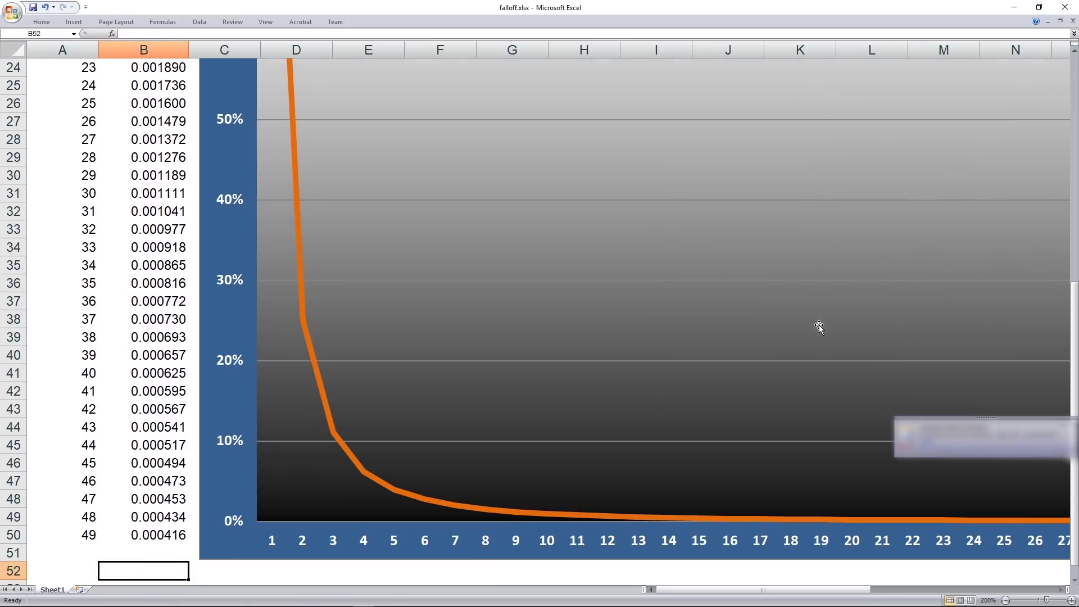
key(Down)
key(Up)
key(Up)
key(Up)
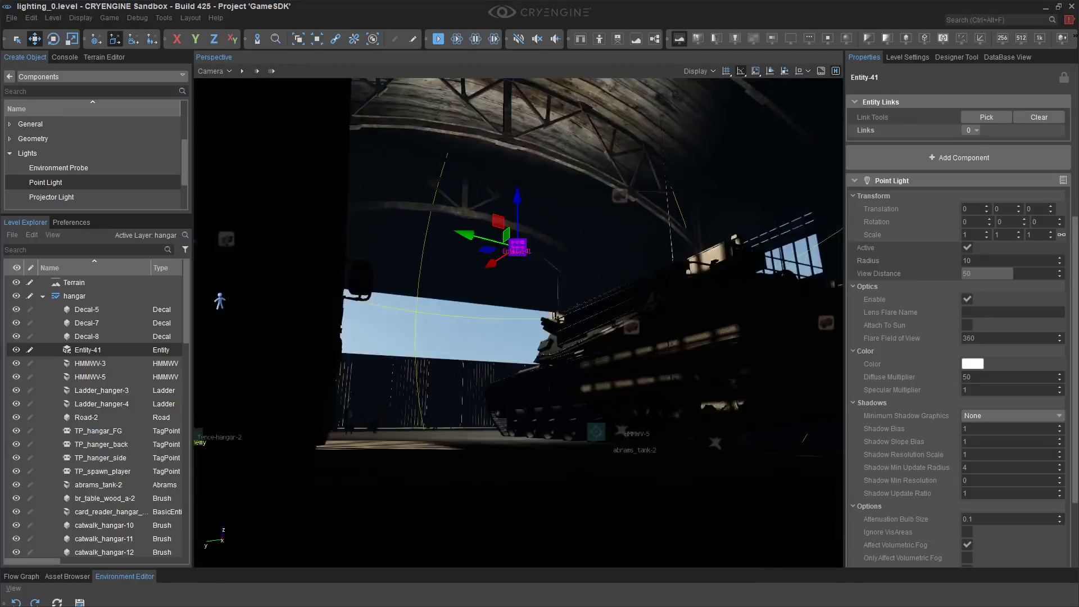
Try out a different colour for the hangar's point light
alt+middle_drag(372, 199, 372, 312)
alt+middle_drag(460, 323, 526, 334)
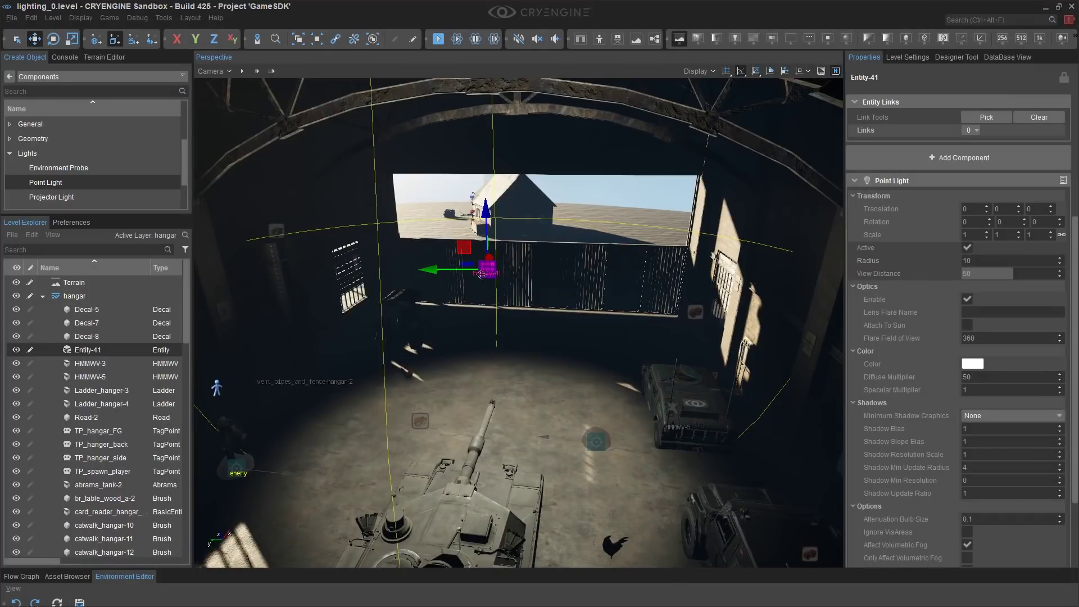
mouse_move(581, 297)
alt+middle_down()
mouse_move(217, 290)
mouse_move(228, 282)
mouse_move(220, 267)
mouse_move(566, 285)
alt+middle_up()
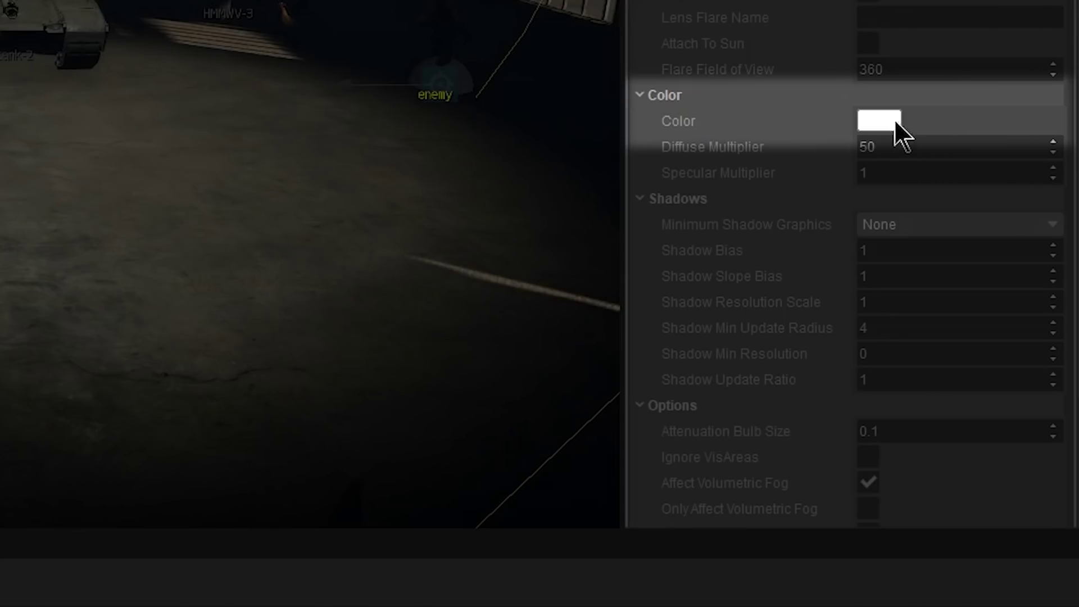
click(895, 119)
drag(844, 207, 874, 264)
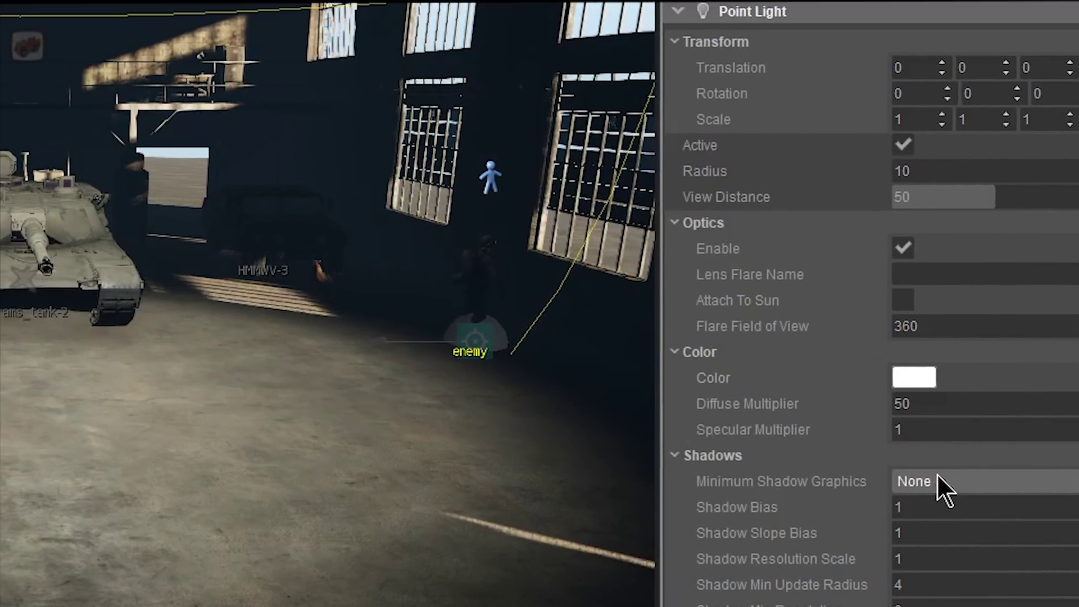
Try the point light's Minimum Shadow Graphics at Low, and restore it to None
click(915, 329)
click(937, 511)
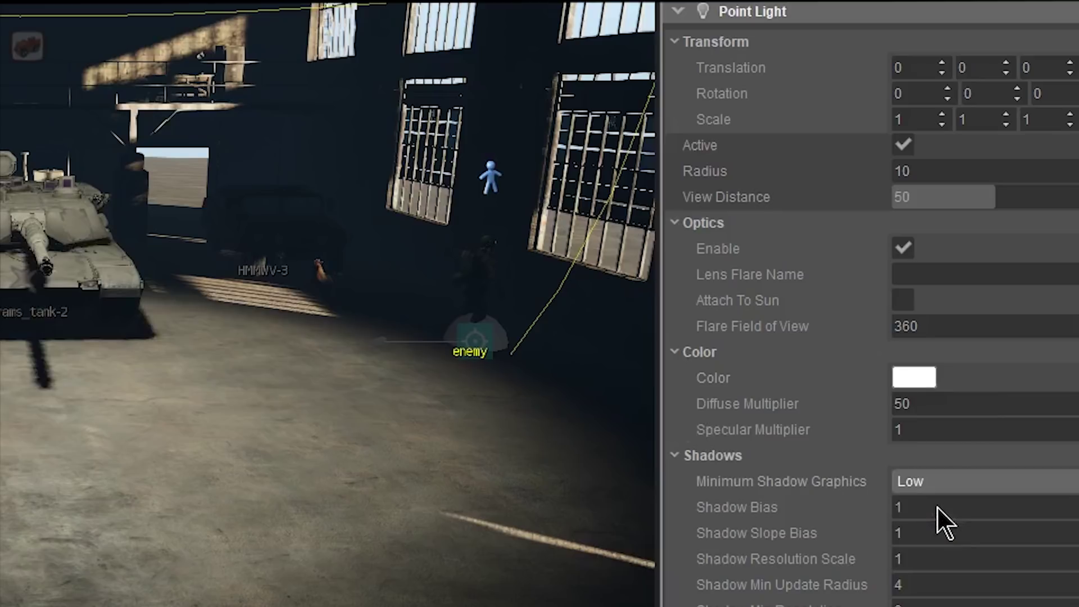
click(923, 481)
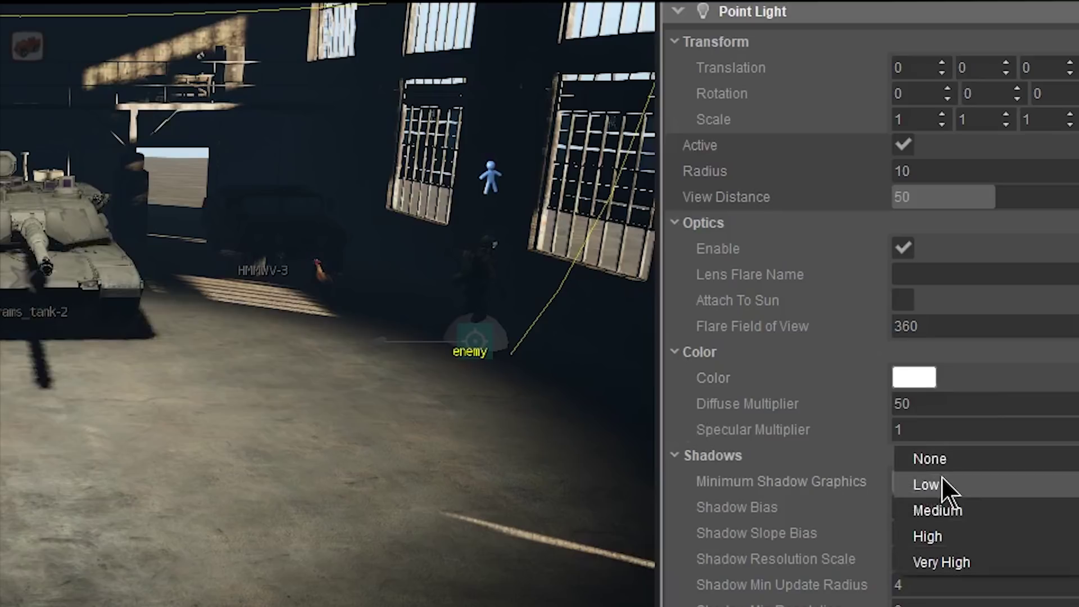
click(946, 464)
Set the point light's Attenuation Bulb Size to 30
scroll(764, 406, down, 5)
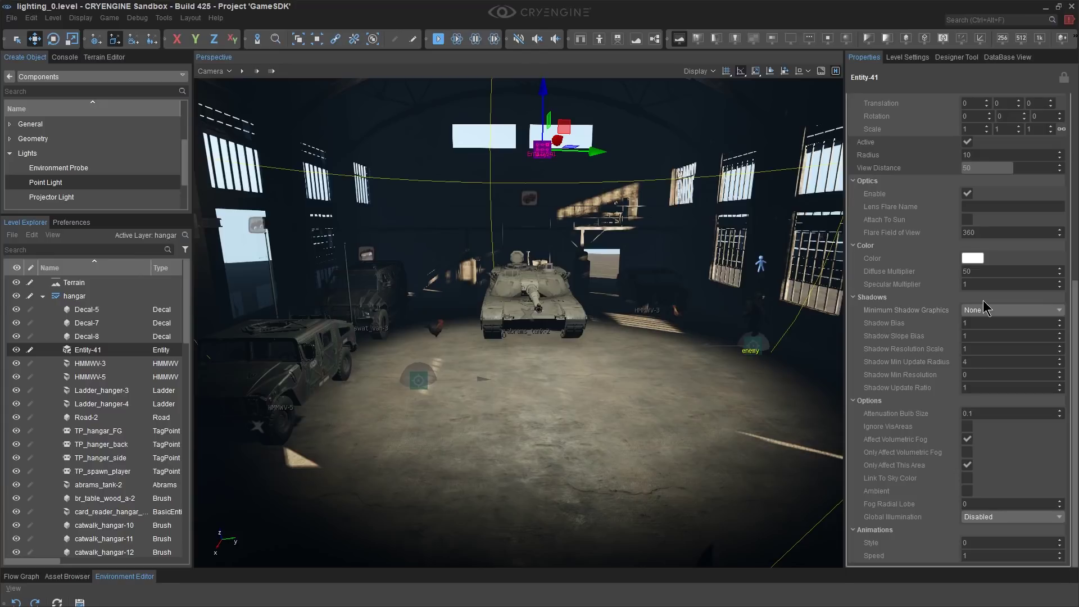
click(979, 414)
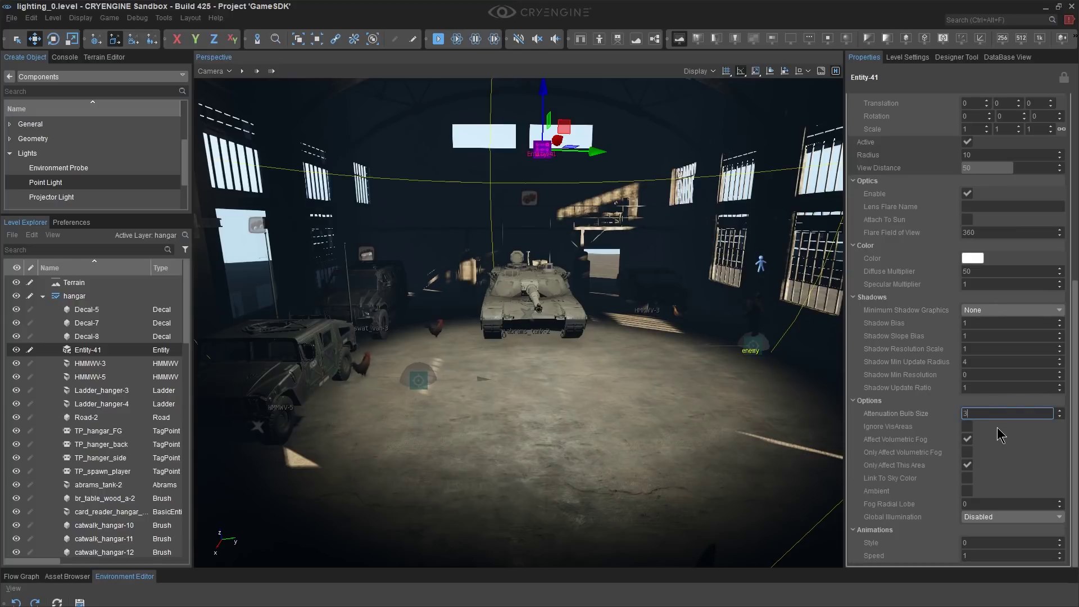
text(30)
key(Return)
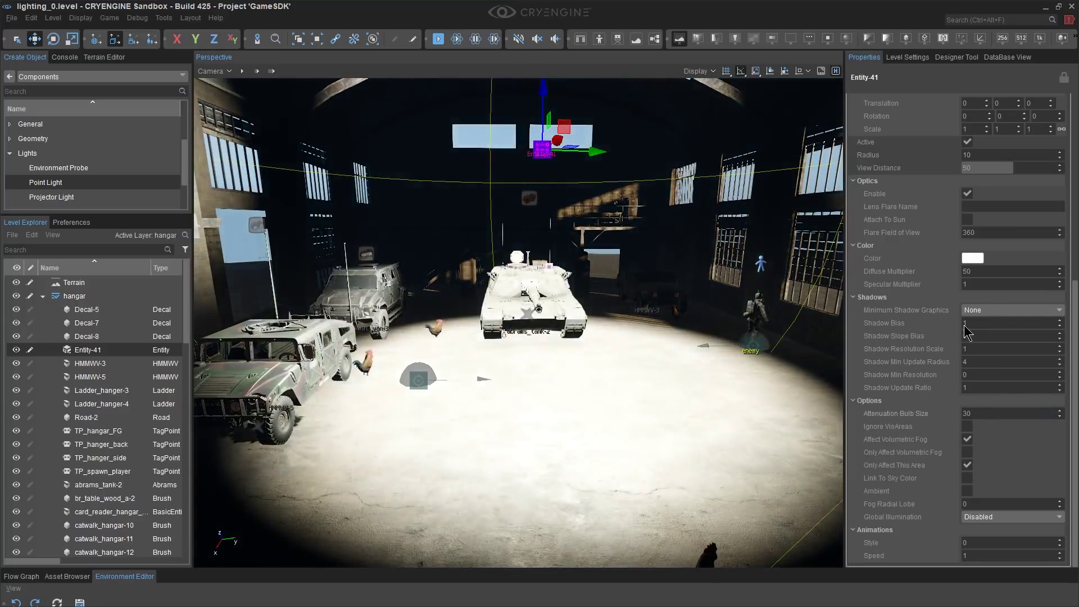
Set the point light's Diffuse Multiplier to 1
right_click(980, 314)
click(950, 270)
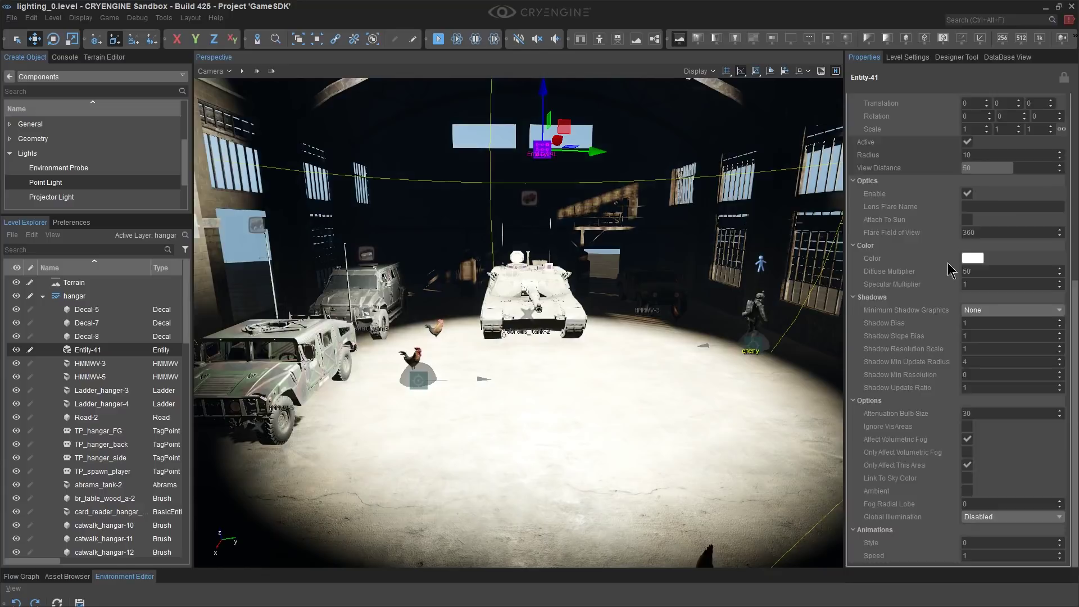
scroll(950, 270, up, 2)
click(994, 340)
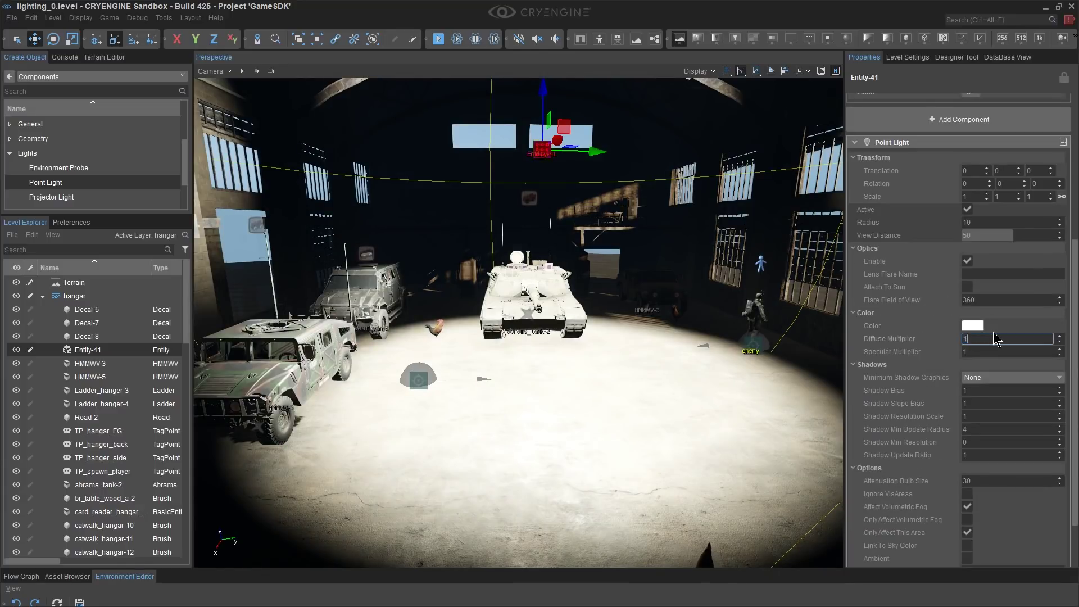
text(1)
key(Return)
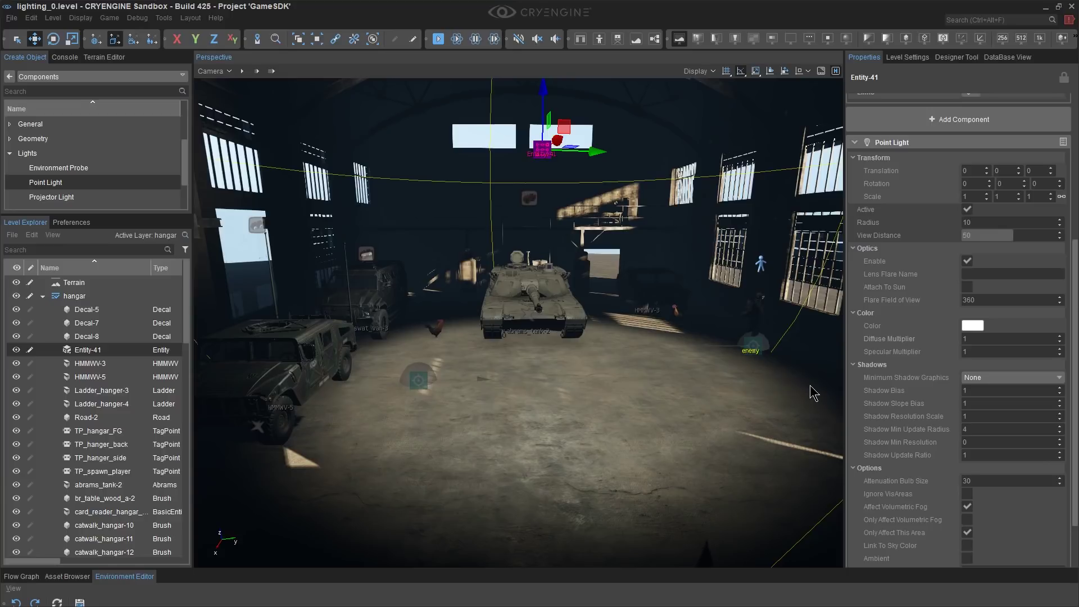
Set the point light's Radius to 30 and its Diffuse Multiplier to 2
click(1006, 221)
text(3)
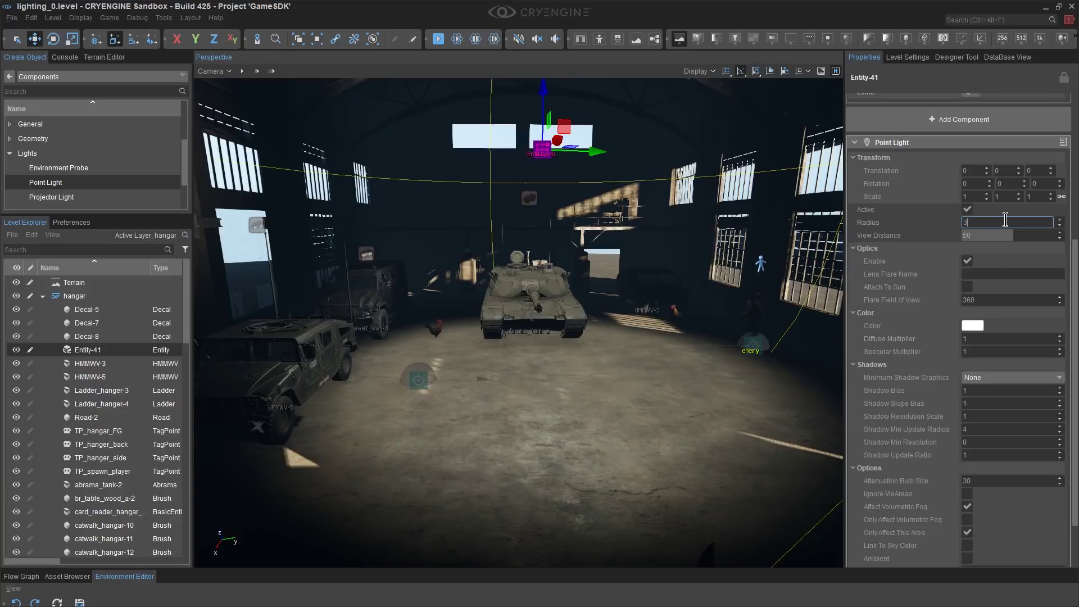
text(0)
key(Return)
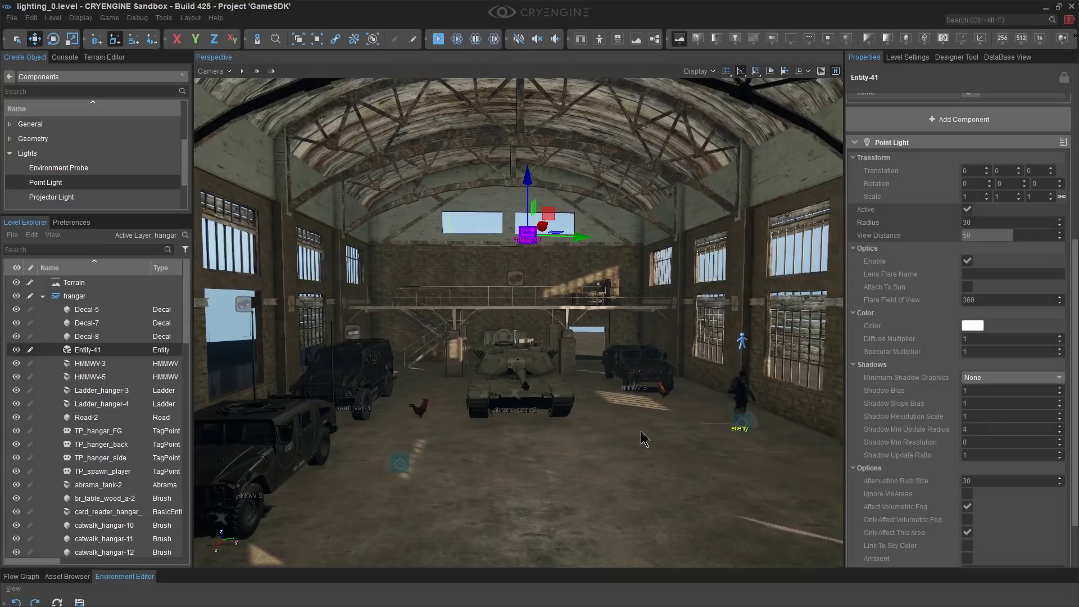
double_click(984, 340)
text(2)
key(Return)
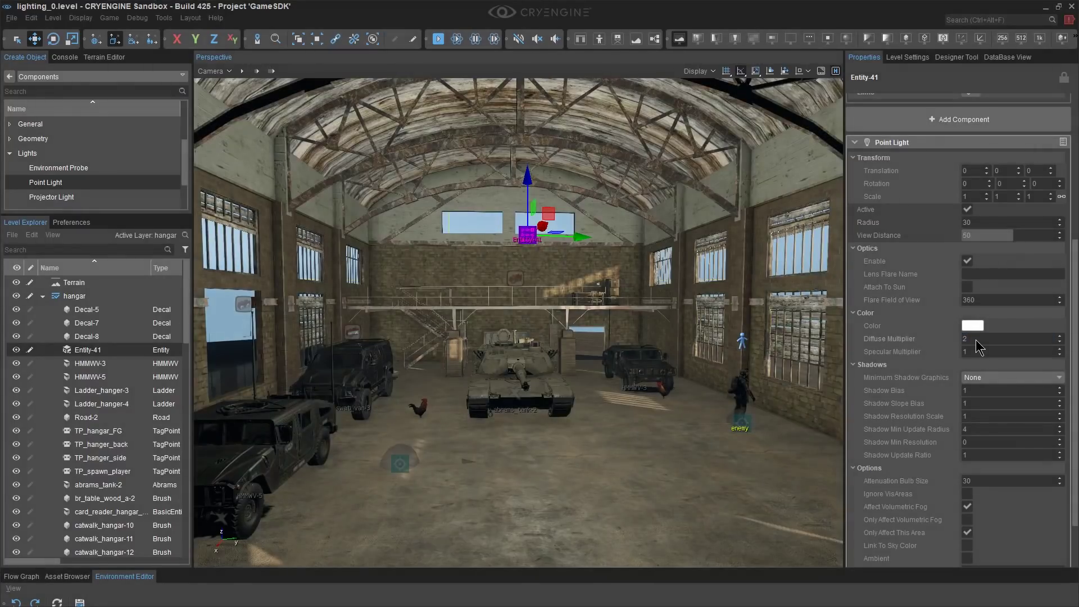
Reselect the hangar's point light and set its Minimum Shadow Graphics to Medium
key(1)
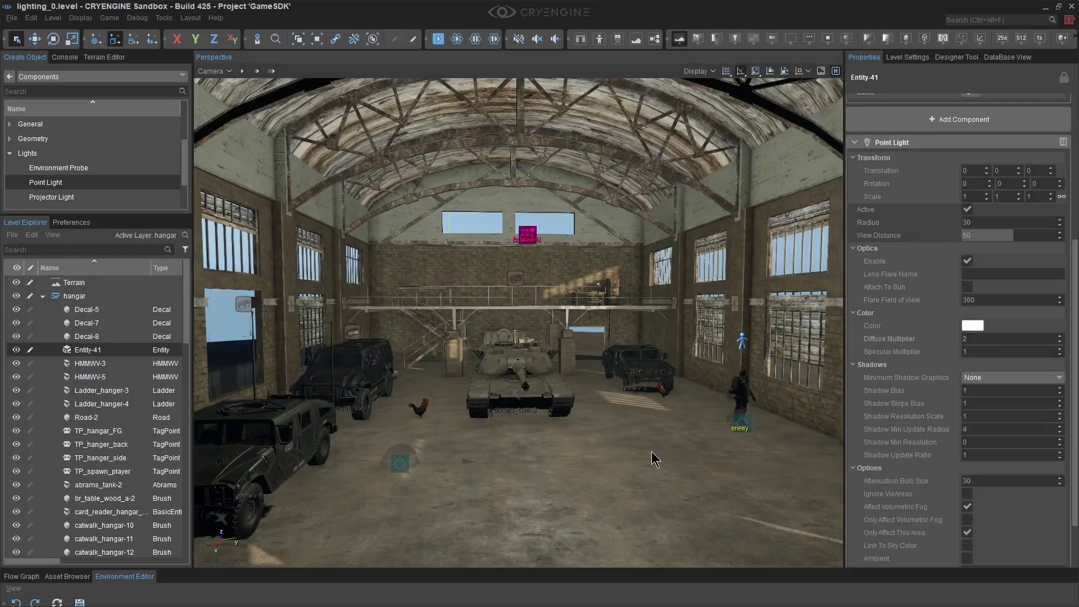
middle_drag(659, 451, 630, 405)
right_drag(629, 405, 725, 457)
key(w)
right_drag(523, 450, 702, 450)
right_drag(492, 406, 416, 400)
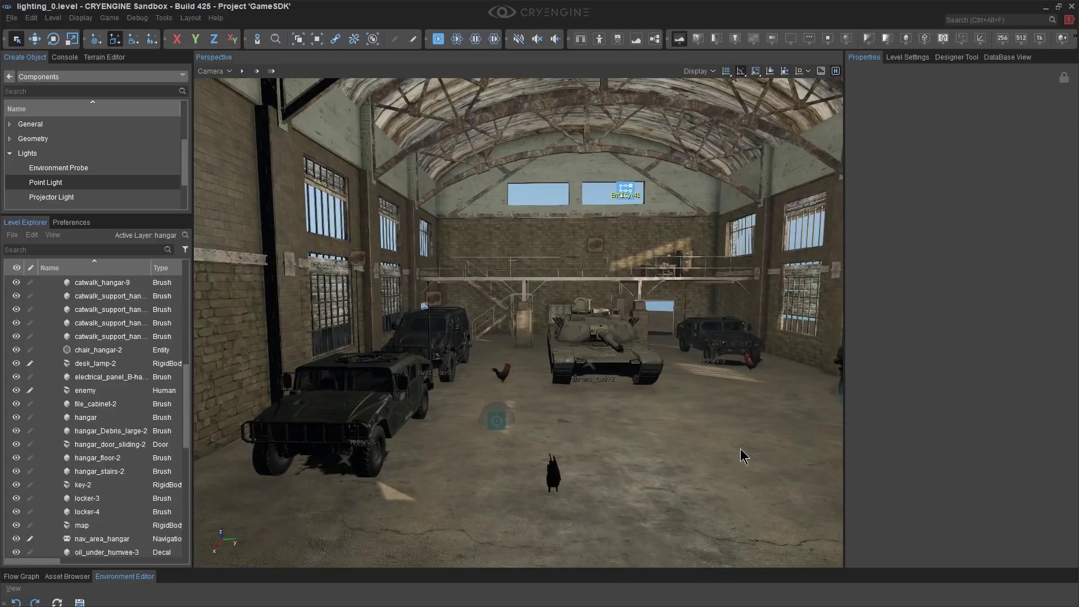
mouse_move(741, 447)
right_down()
mouse_move(765, 451)
mouse_move(746, 447)
right_up()
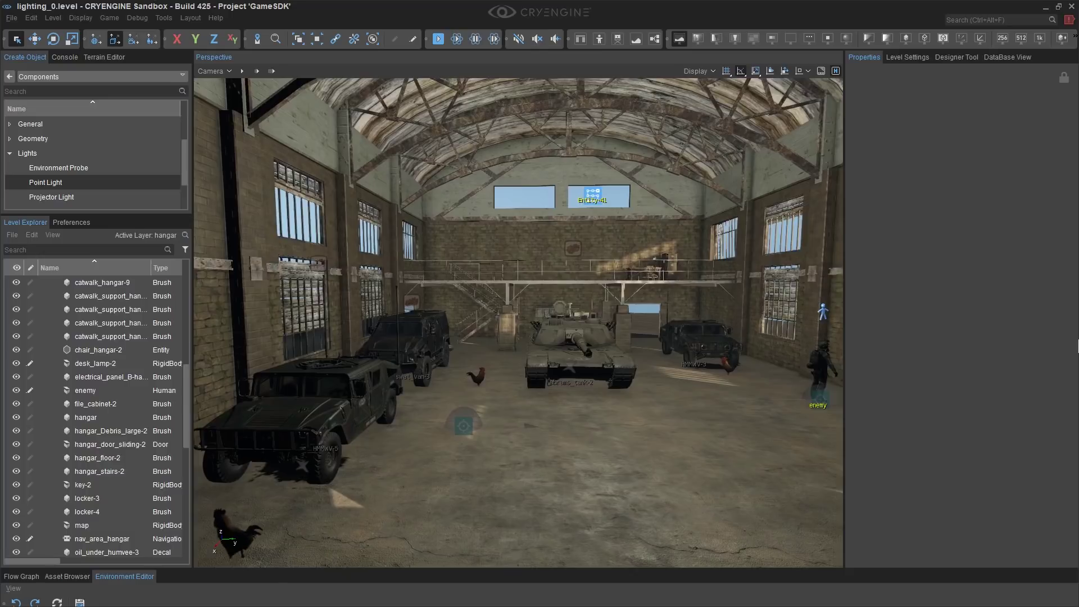
click(593, 195)
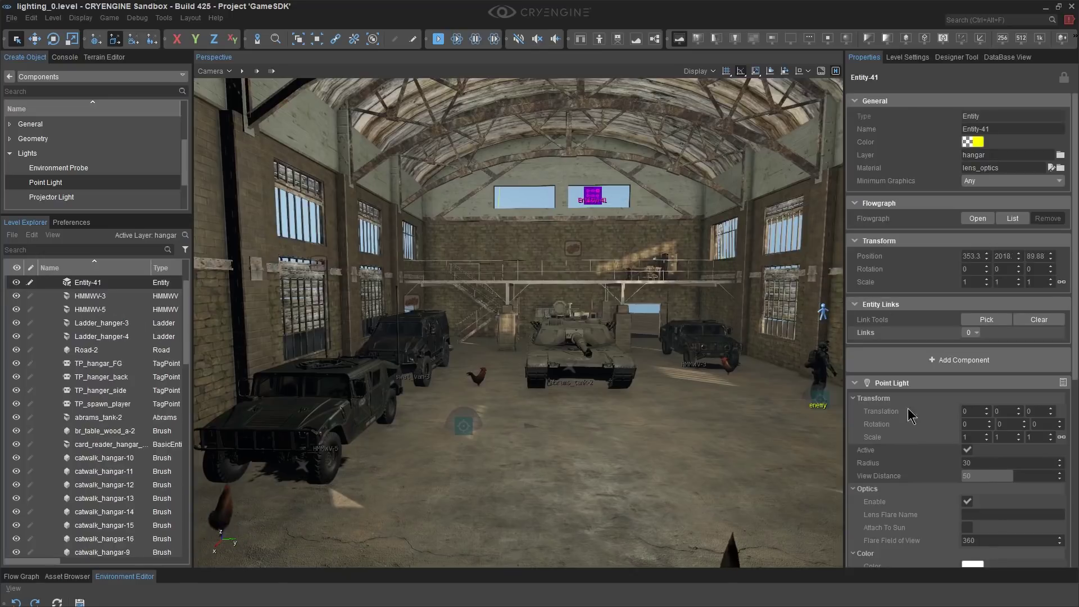
scroll(983, 403, down, 4)
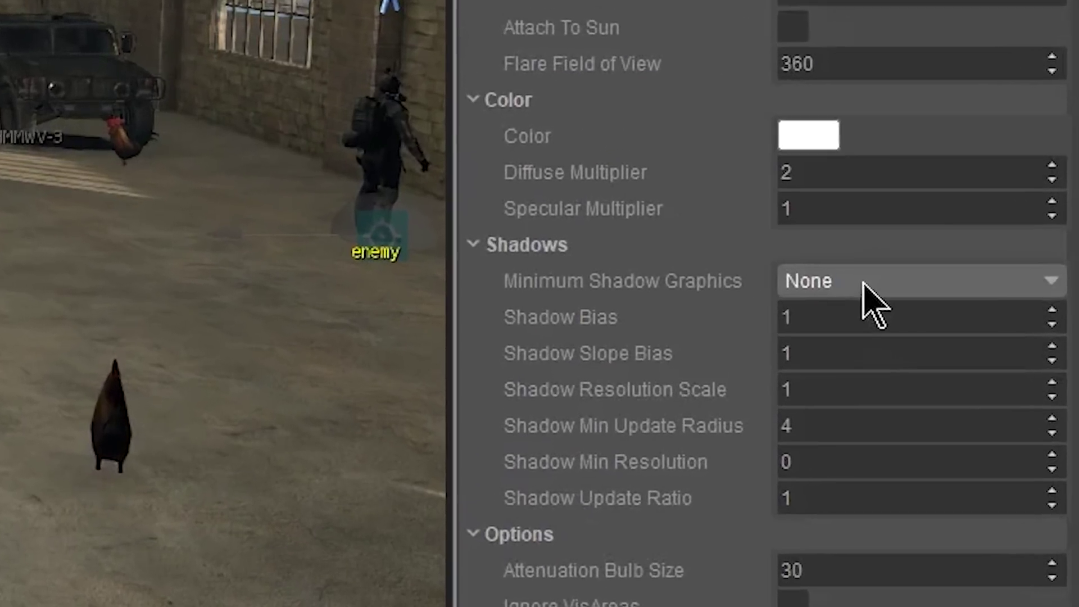
click(992, 484)
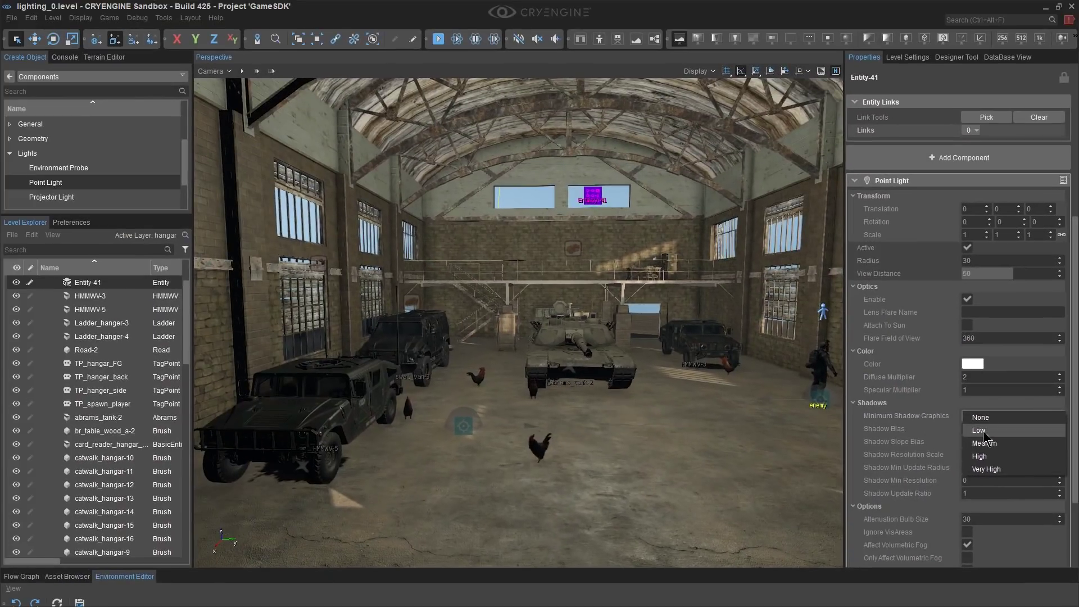
click(983, 443)
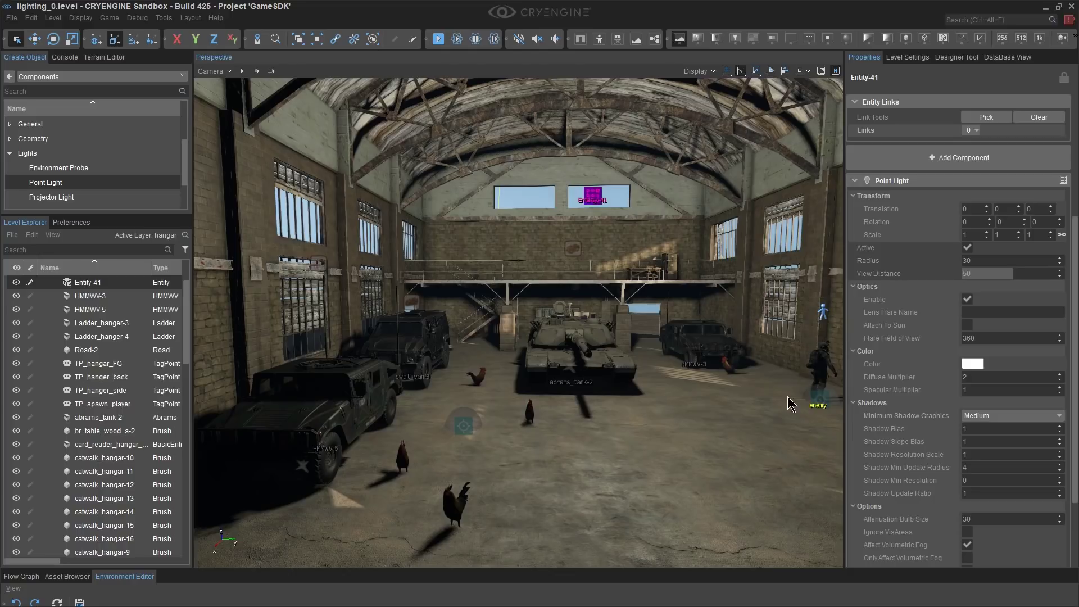
Try the point light's Minimum Shadow Graphics at Very High, and set it back to Medium
click(978, 416)
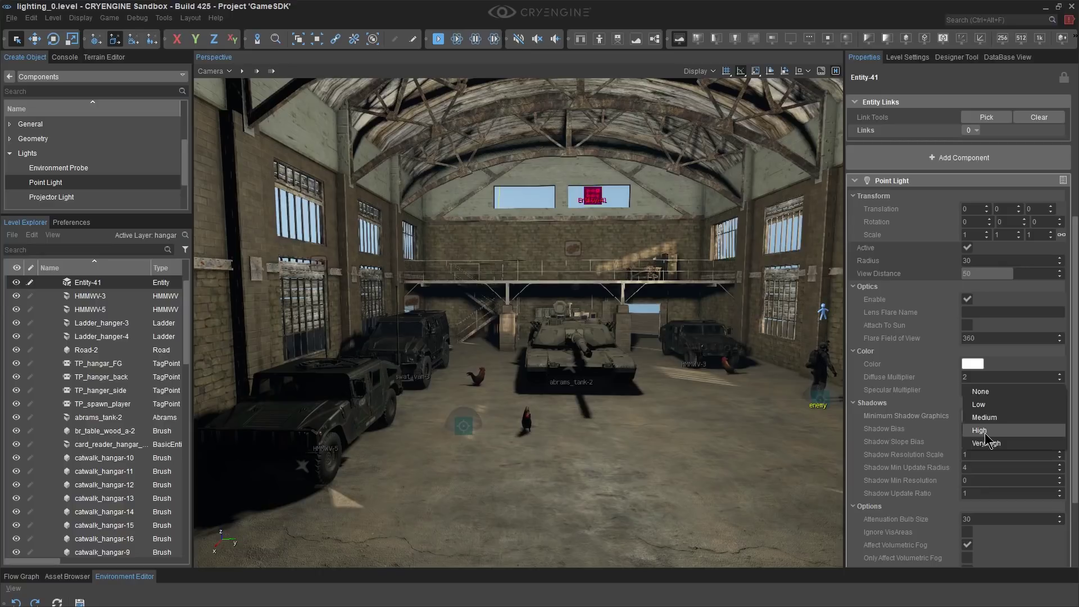
click(987, 444)
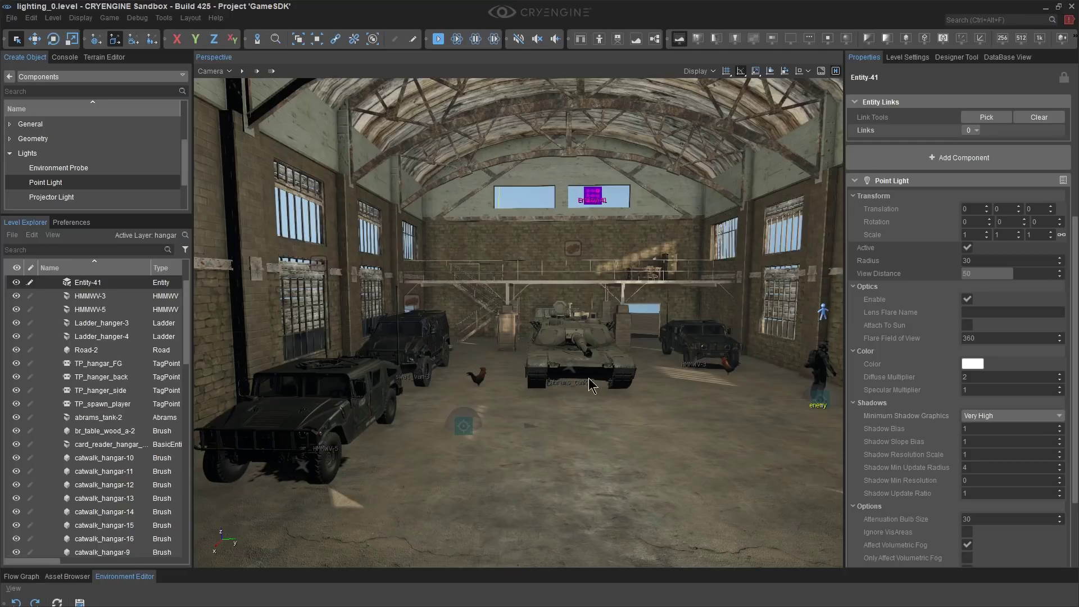
scroll(987, 415, up, 1)
click(989, 414)
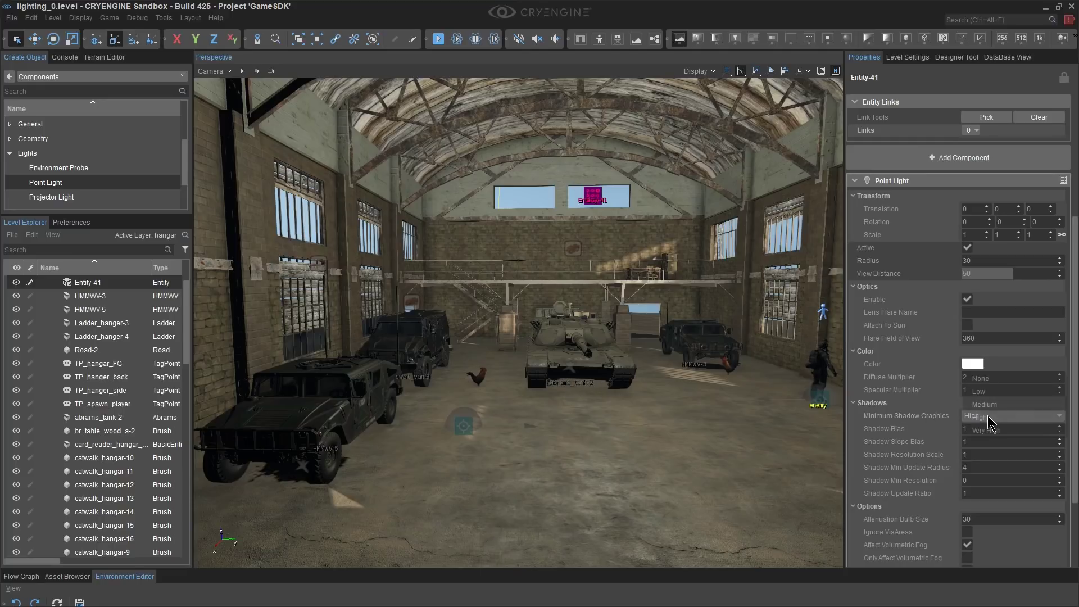
click(983, 395)
right_drag(755, 418, 751, 405)
key(s)
key(w)
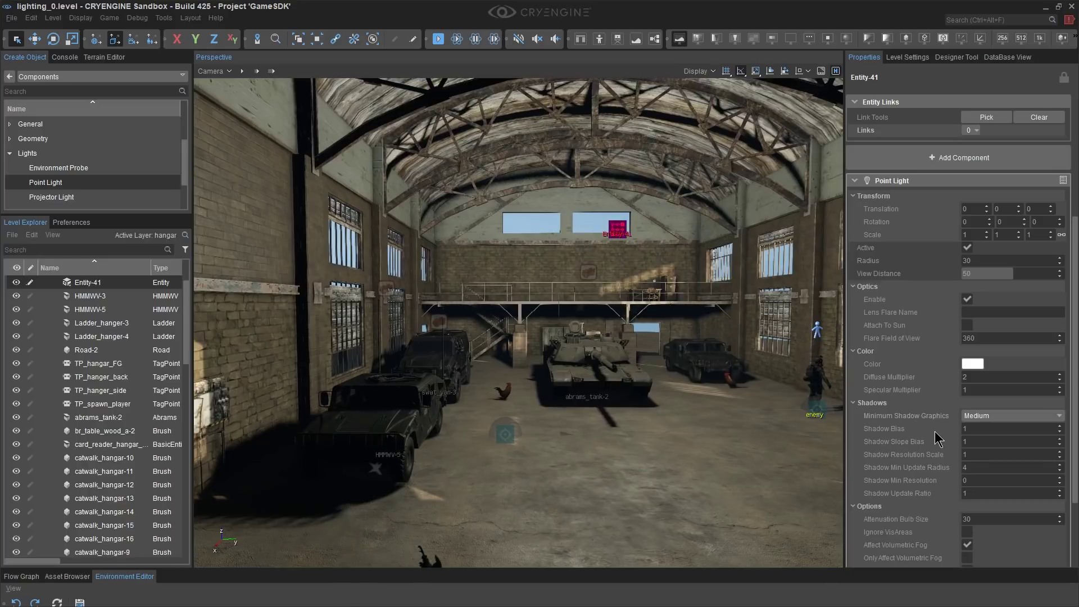
Try Minimum Shadow Graphics at High for the point light, and set it to Low
click(984, 427)
click(986, 435)
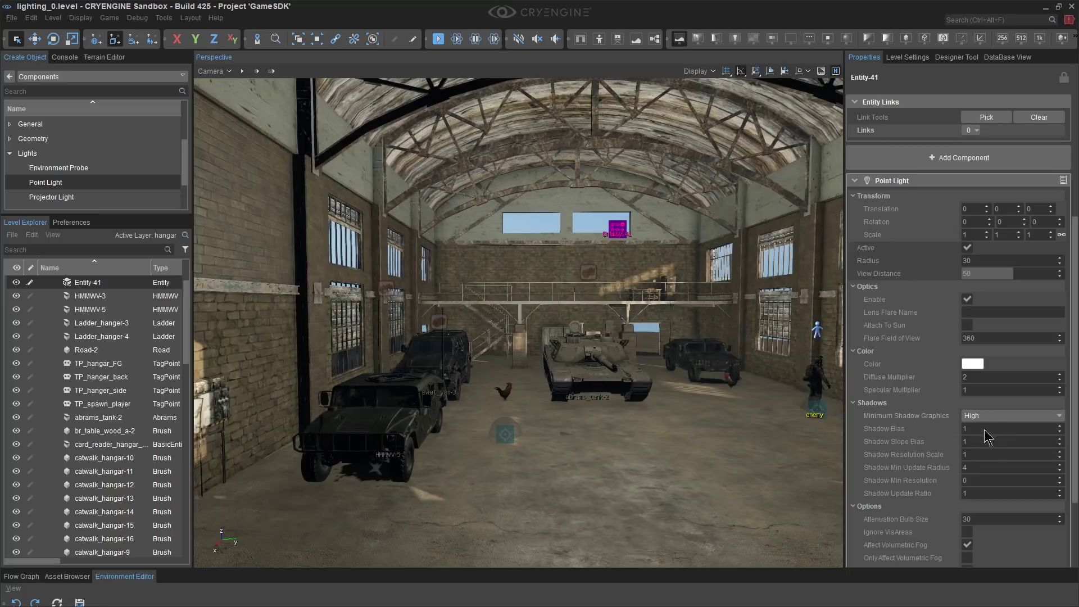
click(981, 419)
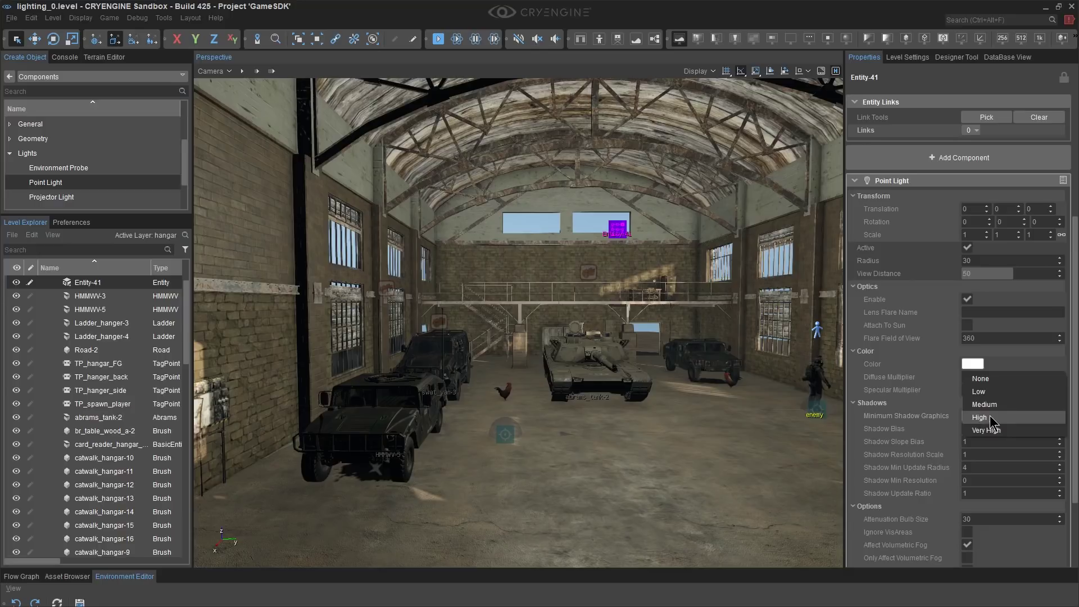
click(993, 393)
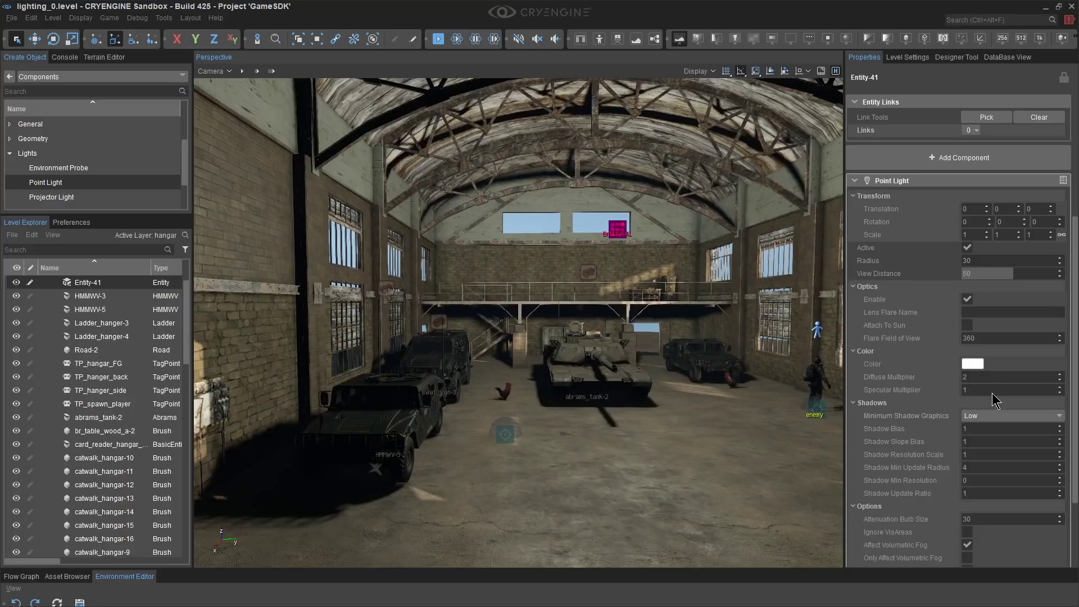
Turn the point light's shadows off with Minimum Shadow Graphics at None, and restore Low
middle_drag(746, 478, 769, 467)
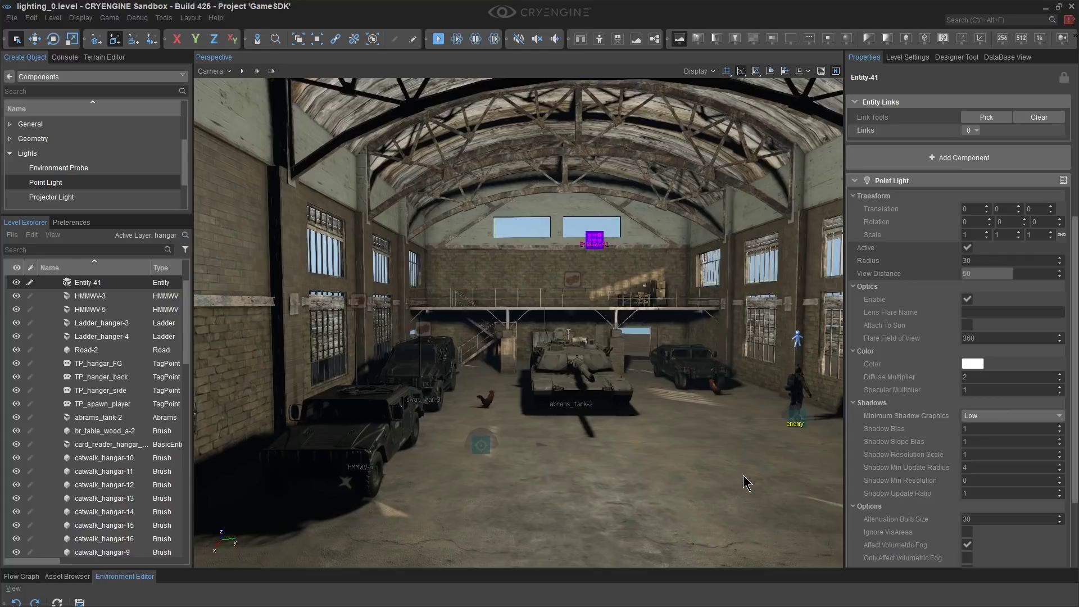
click(999, 416)
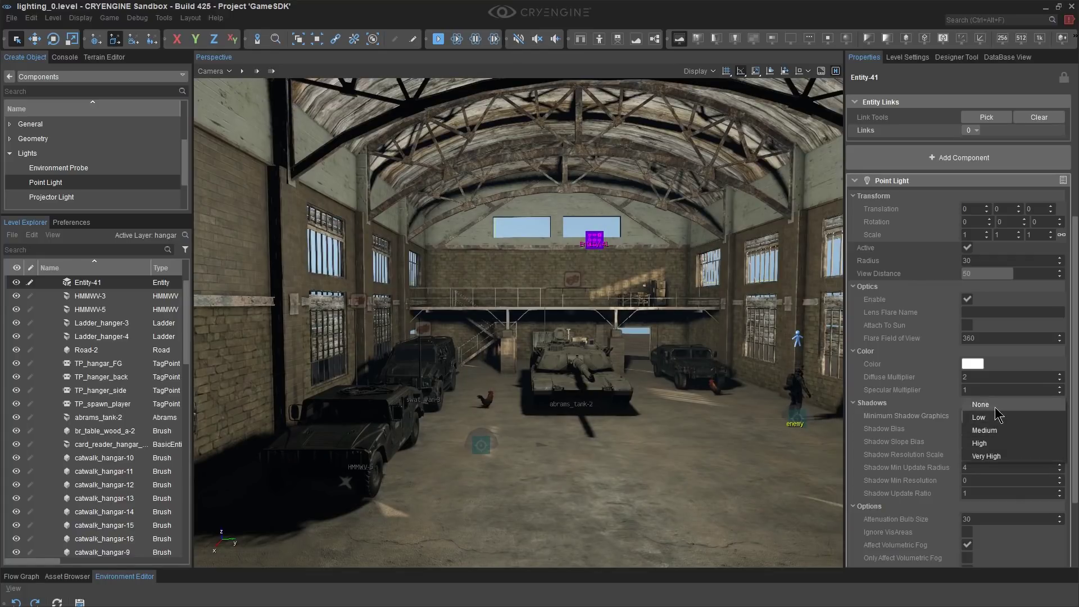
click(998, 404)
click(993, 417)
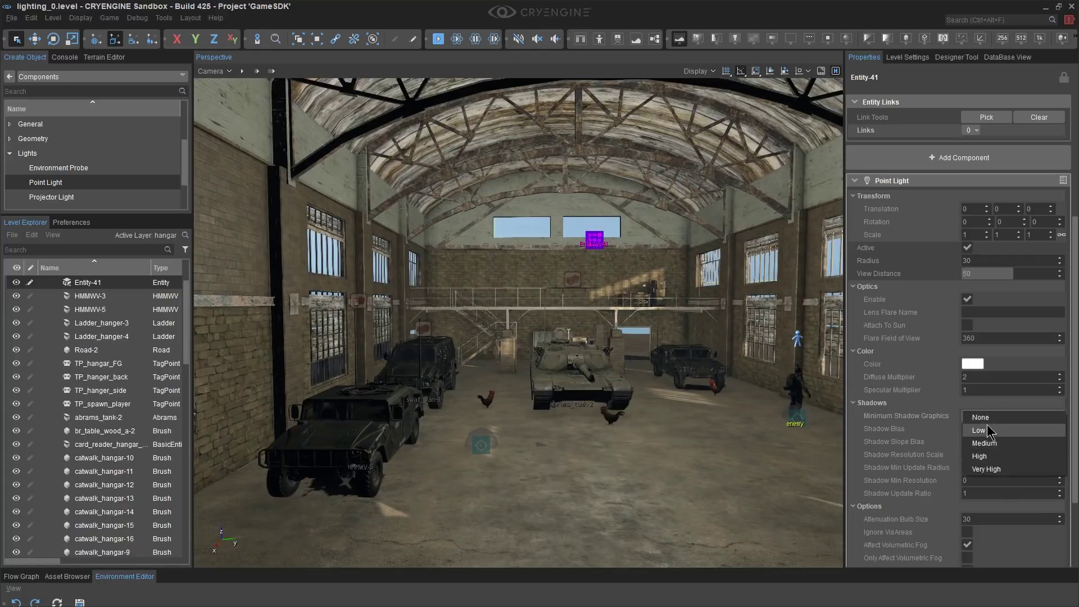
click(963, 430)
right_drag(813, 432, 815, 431)
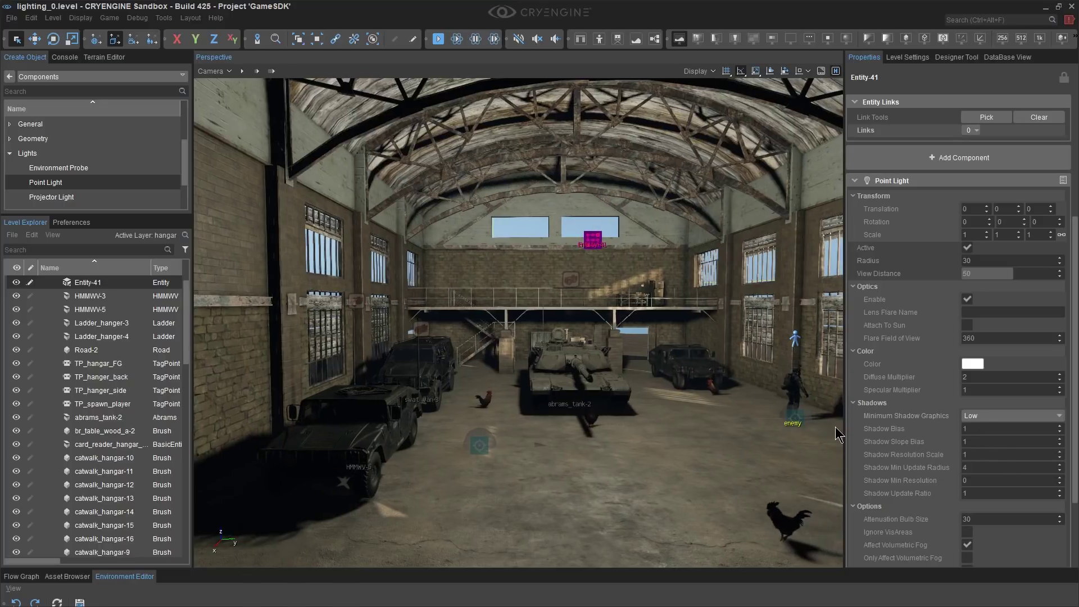
scroll(995, 407, down, 3)
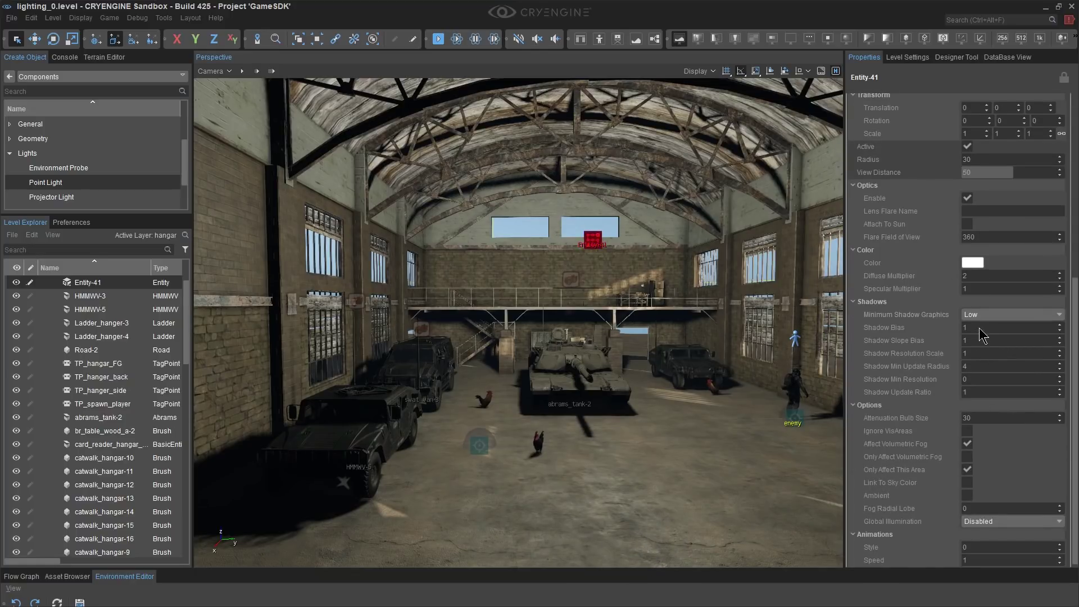
scroll(970, 422, up, 2)
scroll(973, 424, down, 2)
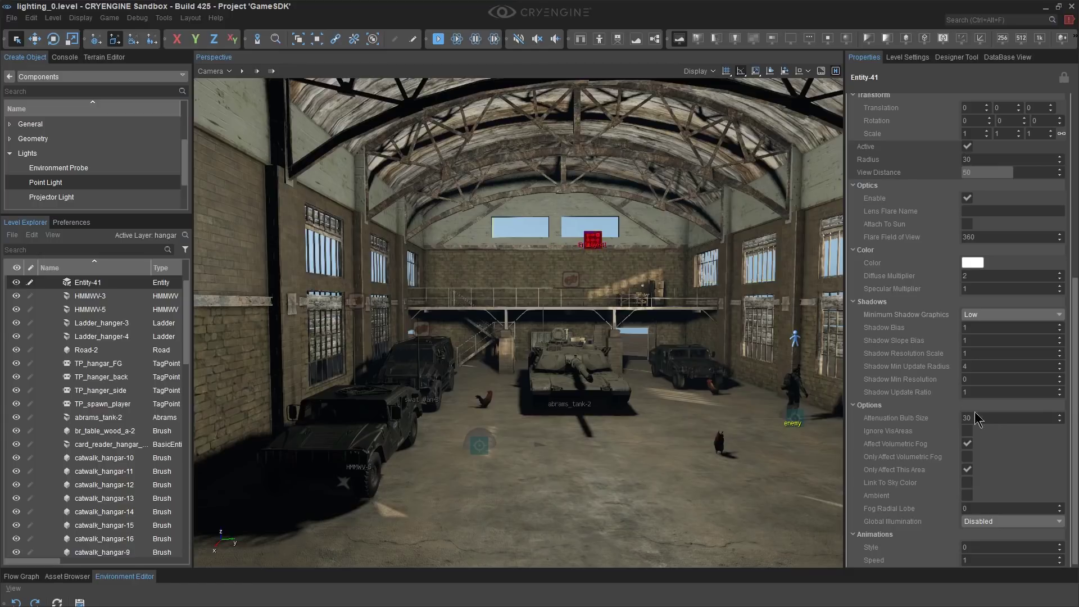
Lower the point light towards the tank, and raise it towards the roof trusses to a Z position of 93.00
mouse_move(561, 340)
right_down()
mouse_move(594, 332)
mouse_move(576, 336)
right_up()
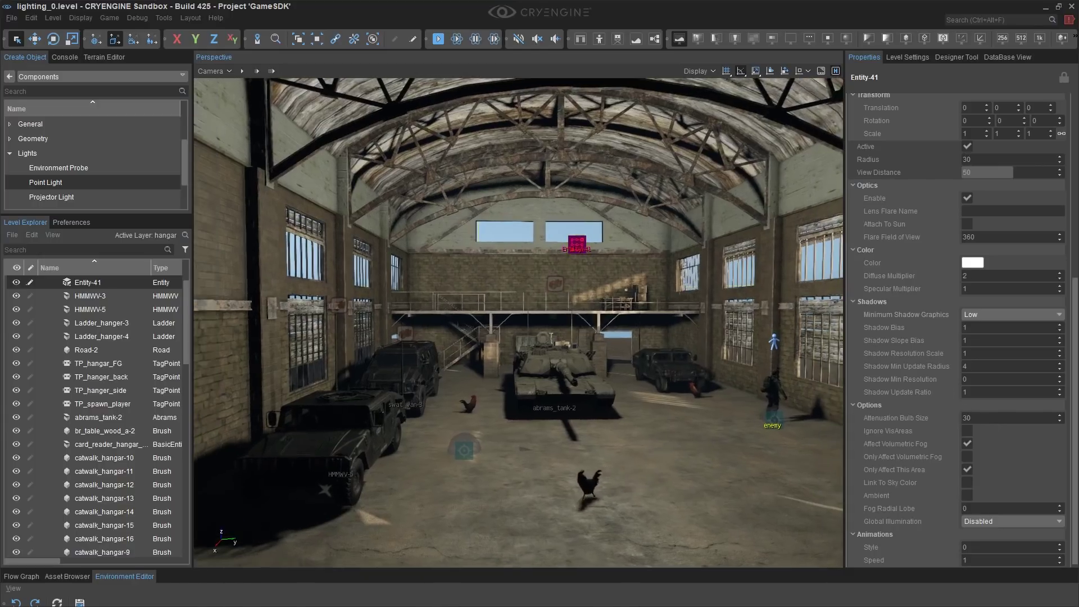
click(569, 261)
key(2)
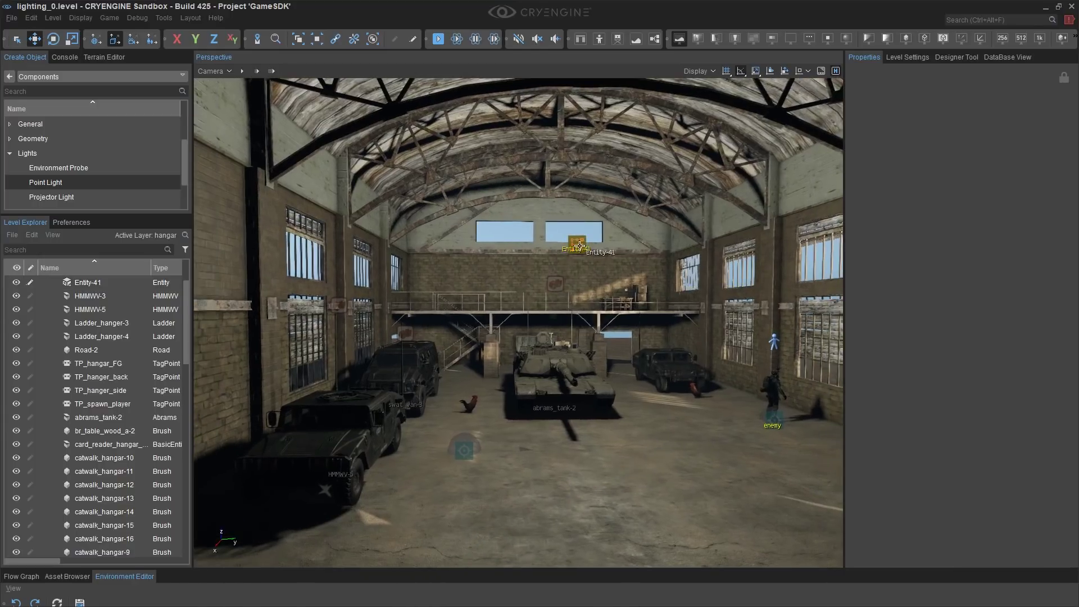
click(588, 251)
drag(579, 237, 571, 309)
drag(573, 318, 564, 90)
middle_drag(564, 95, 567, 82)
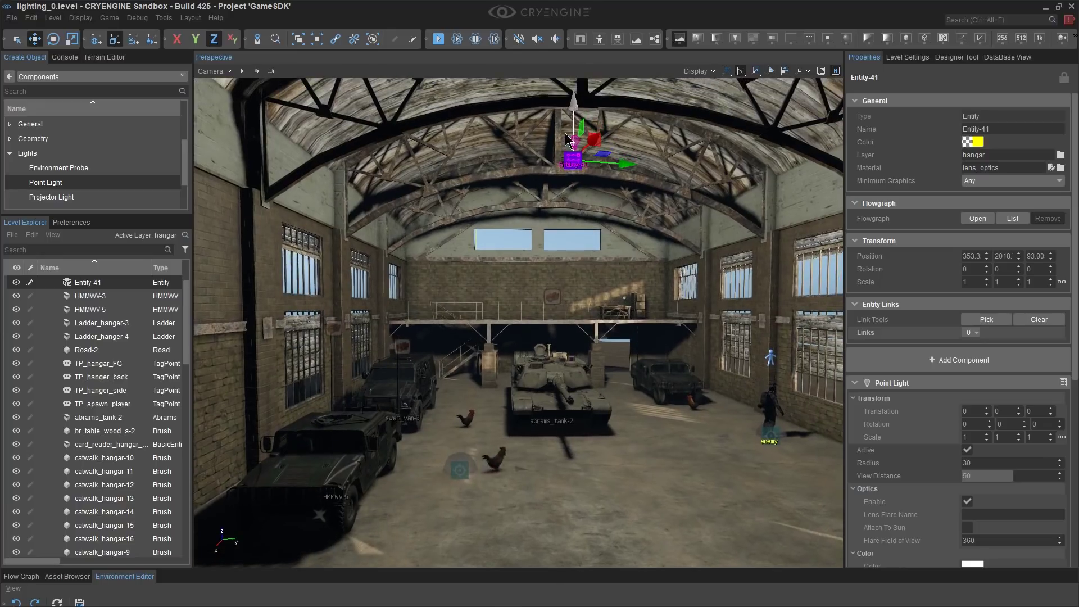
Examine the point light's shading and shadows on the enemy soldier and the tank from close up
key(w)
right_drag(614, 336, 370, 417)
key(w)
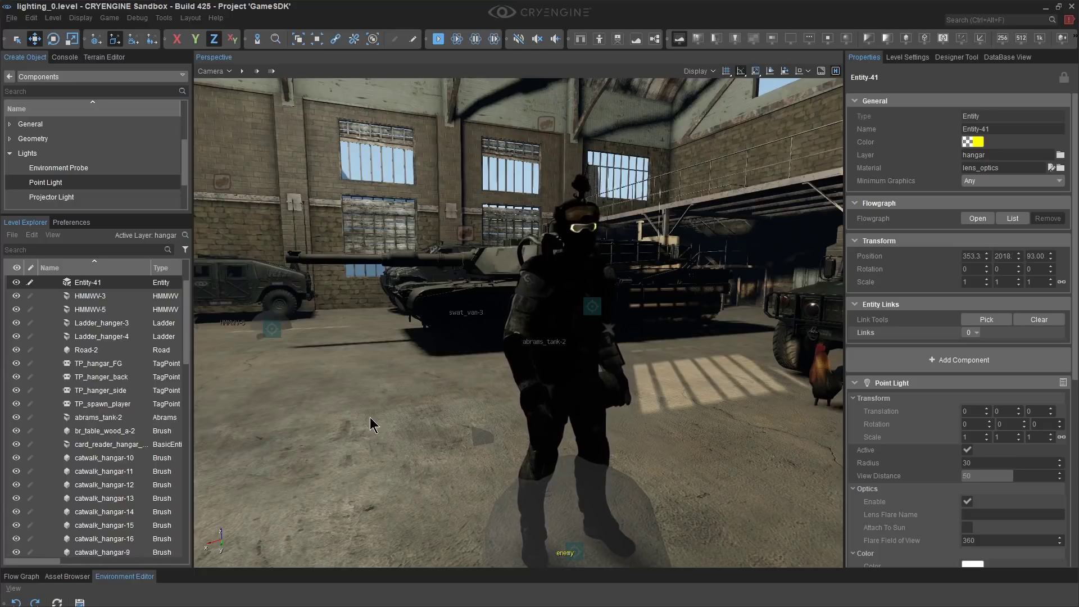
key(a)
right_drag(370, 417, 489, 253)
key(a)
key(w)
key(s)
right_drag(426, 364, 531, 371)
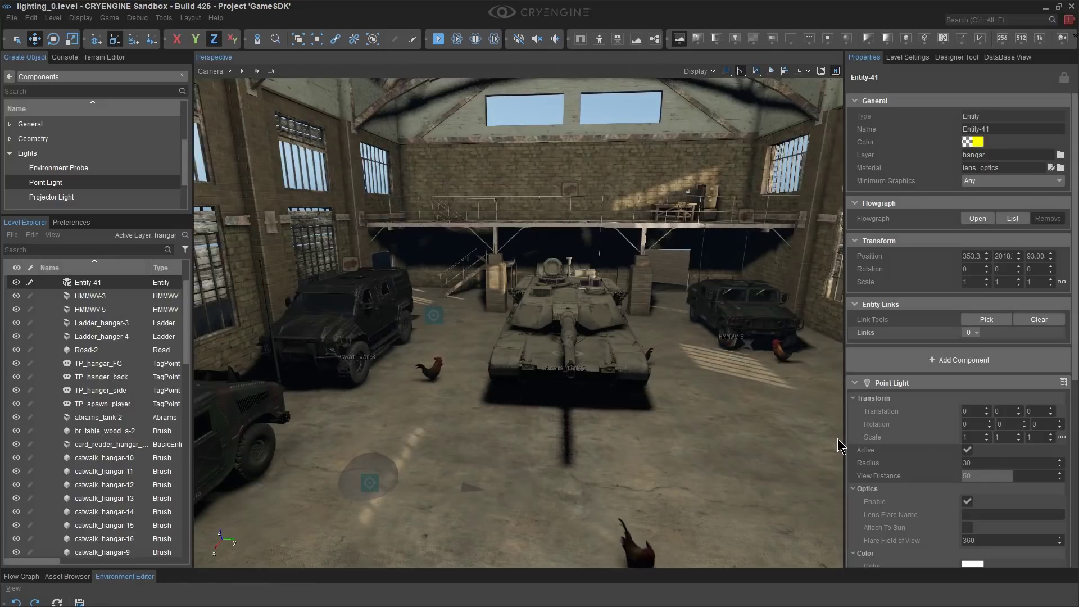
Review the sun settings in the Environment Editor, and examine the point light's shadows across the hangar from several angles
drag(464, 568, 449, 249)
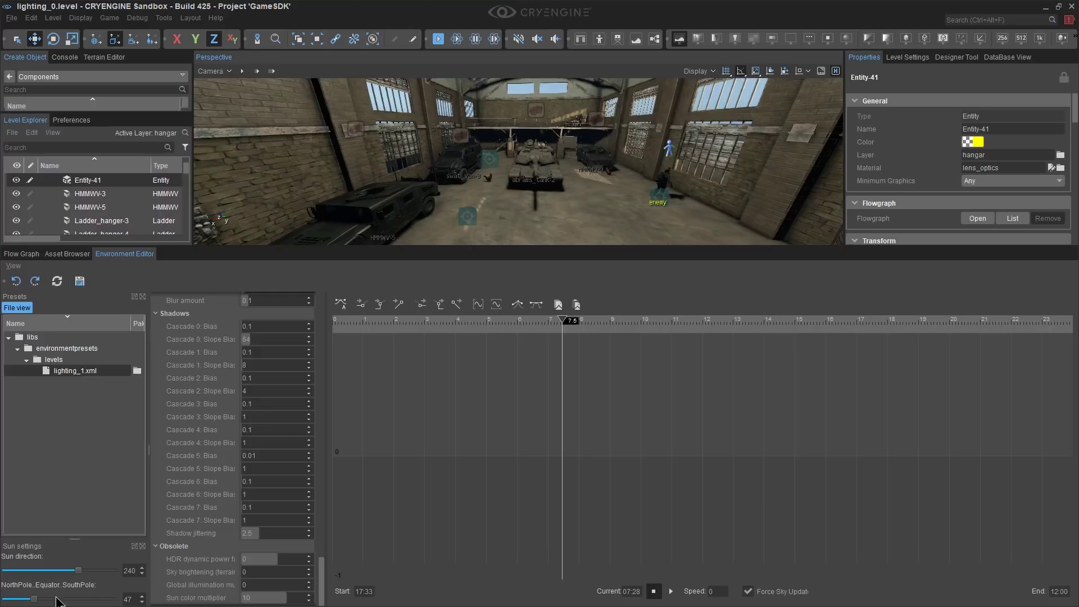
drag(608, 254, 571, 575)
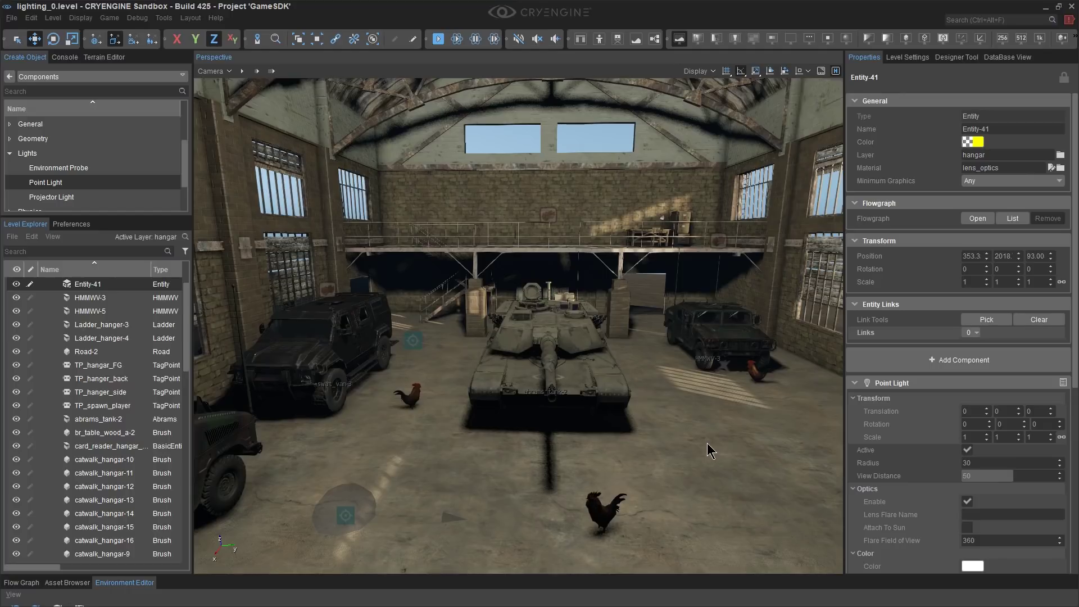
middle_drag(707, 443, 707, 386)
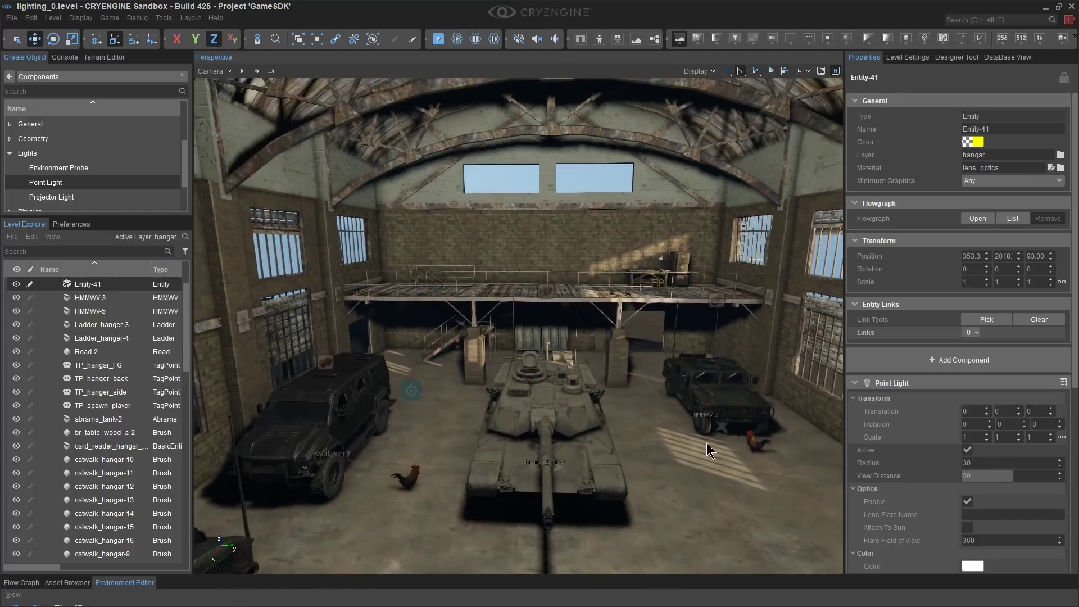
right_drag(706, 443, 718, 474)
middle_drag(707, 443, 714, 499)
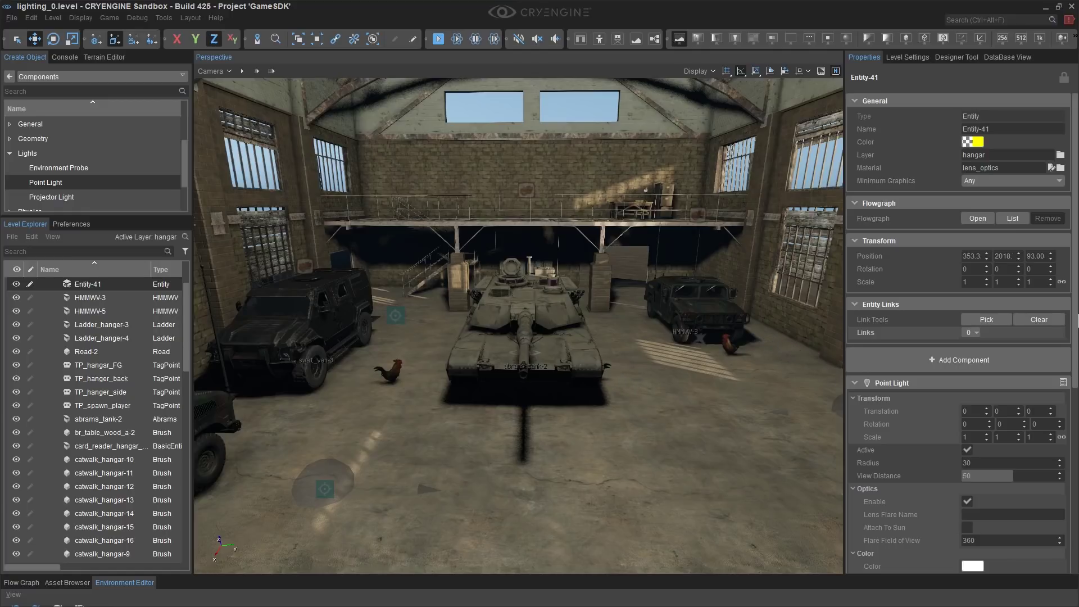
scroll(755, 359, up, 5)
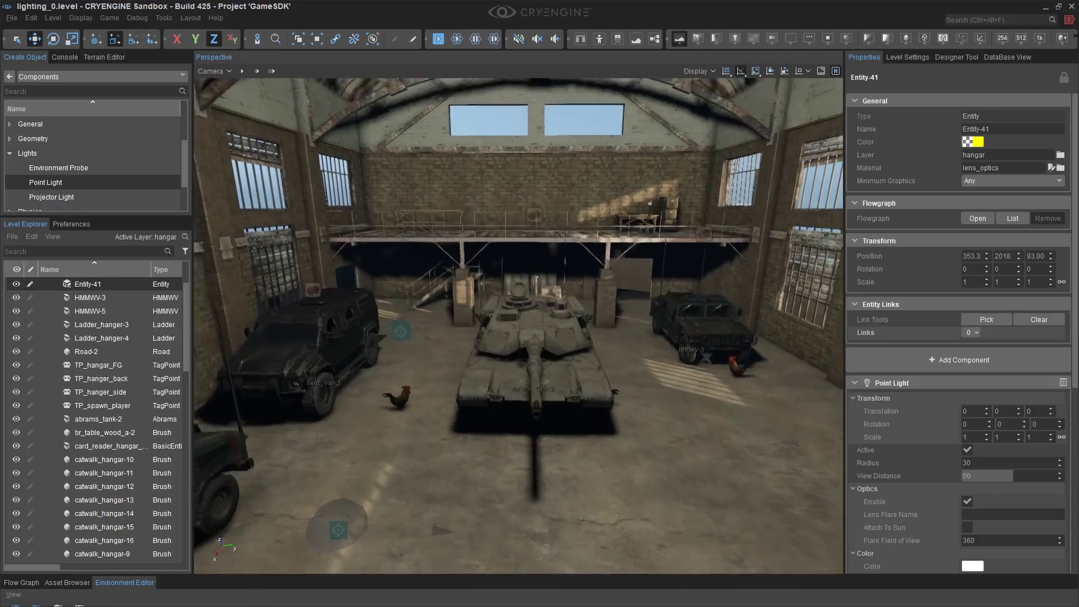
right_drag(749, 363, 832, 363)
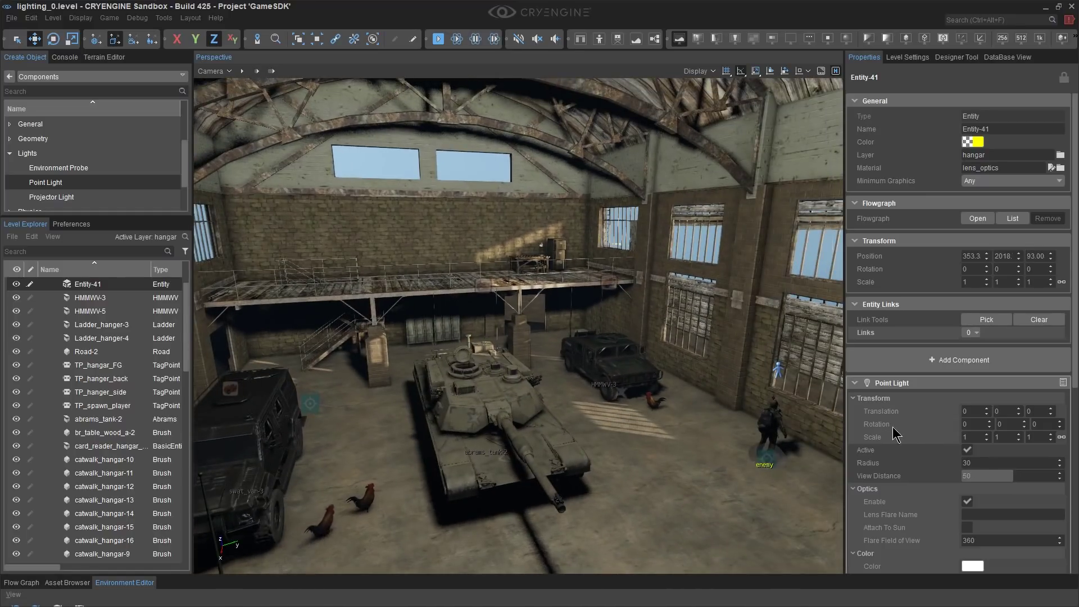
right_drag(732, 484, 731, 485)
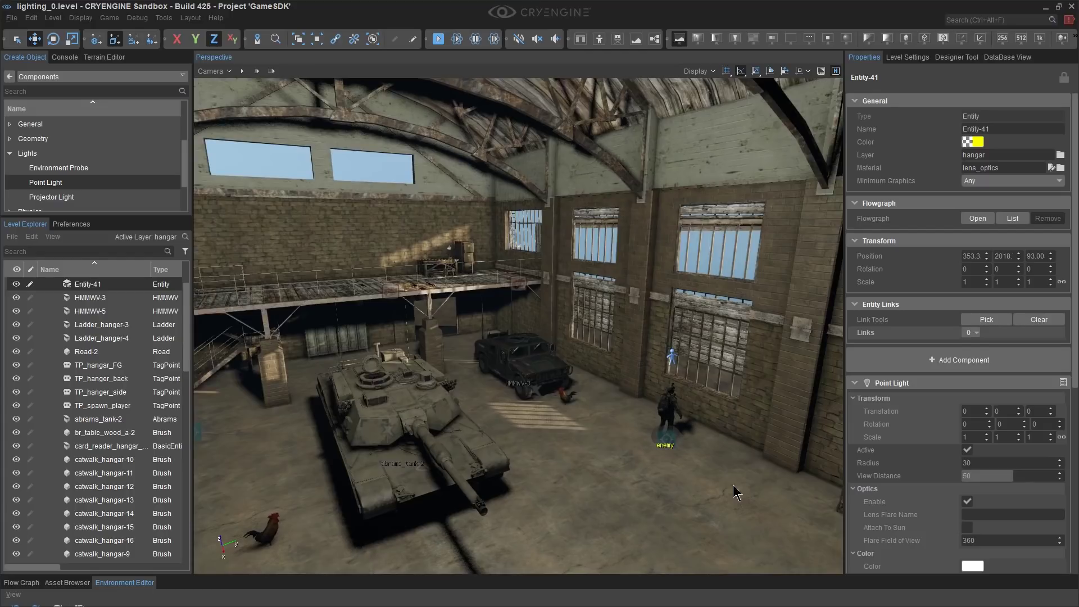
right_drag(774, 440, 630, 441)
key(s)
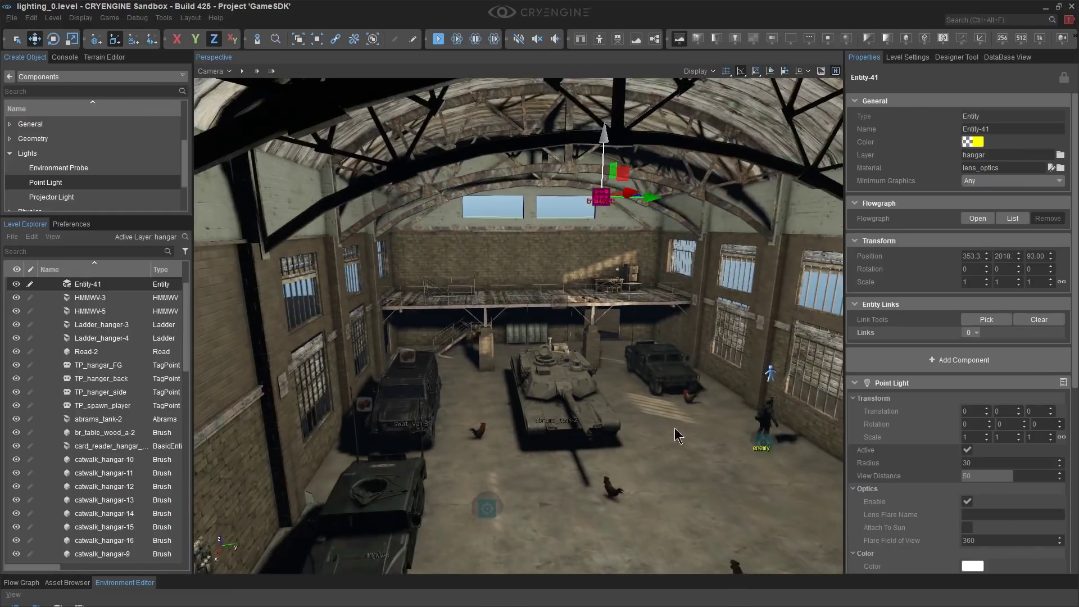
key(d)
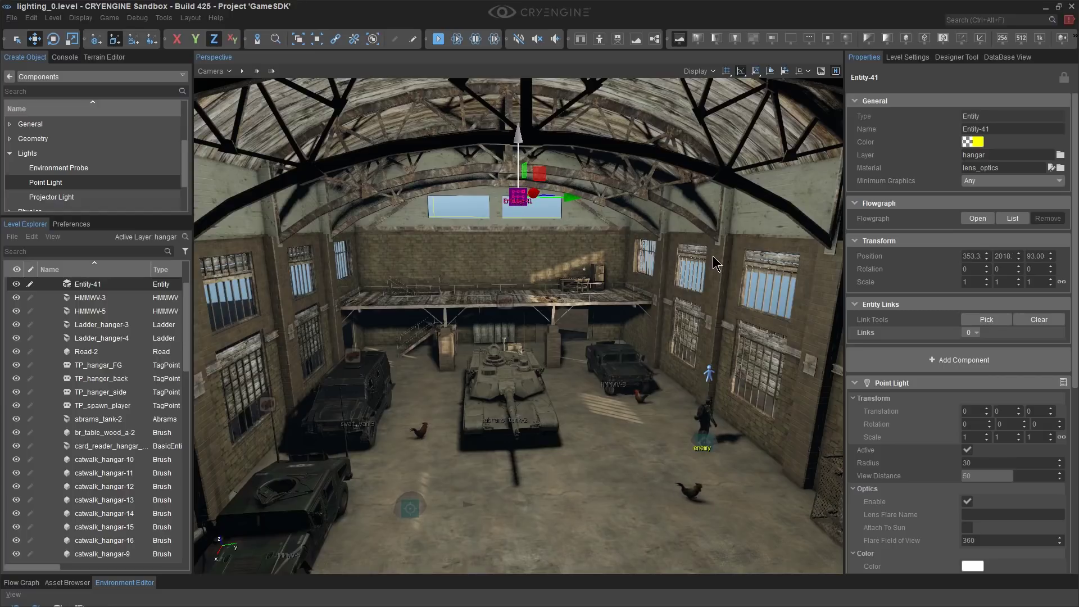
Move the point light along the hangar towards the catwalk end, to an X position of about 341.4
key(a)
right_drag(581, 236, 612, 207)
key(w)
drag(770, 130, 368, 209)
key(a)
right_drag(368, 209, 602, 257)
key(w)
drag(619, 247, 430, 248)
middle_drag(415, 272, 426, 320)
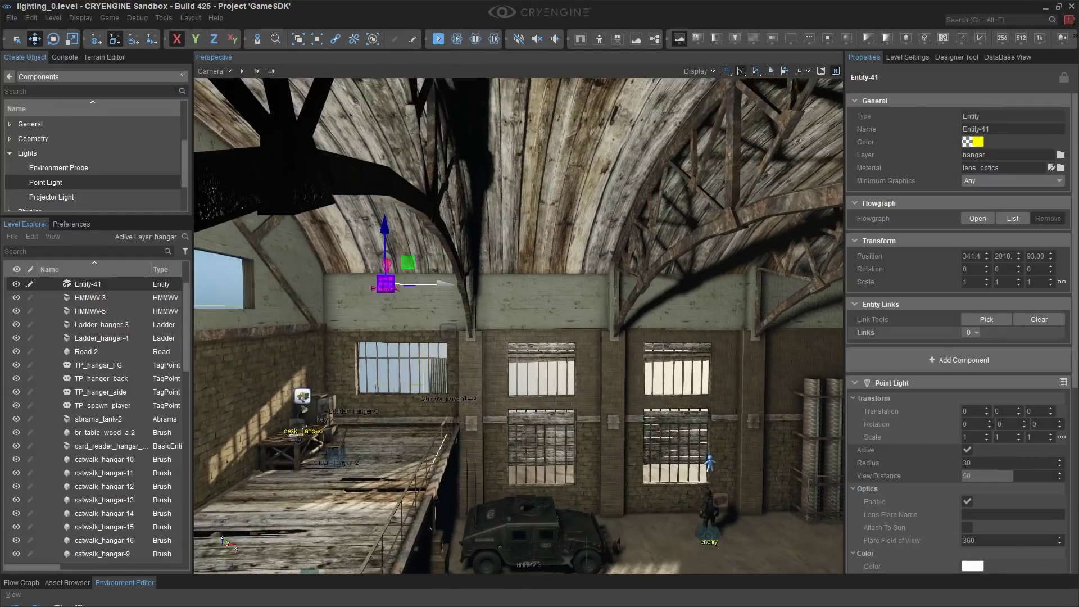
Move the point light up among the roof trusses to about X 340.5 and Z 95.14, and examine the truss shadows
drag(384, 235, 362, 183)
middle_drag(362, 183, 378, 197)
scroll(370, 197, up, 1)
right_drag(366, 161, 497, 254)
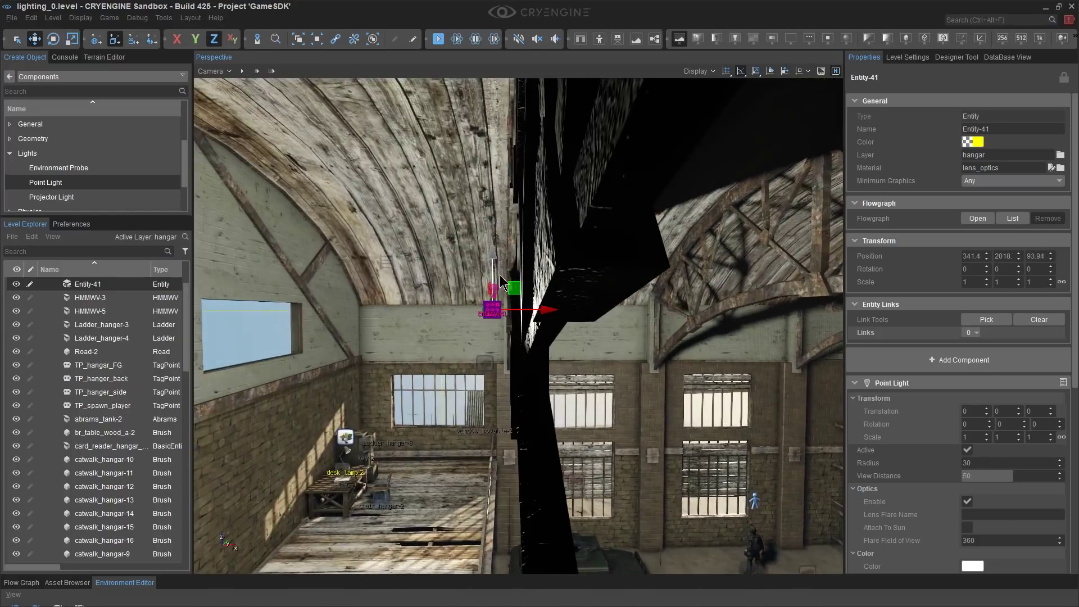
drag(510, 287, 415, 168)
middle_drag(433, 181, 571, 248)
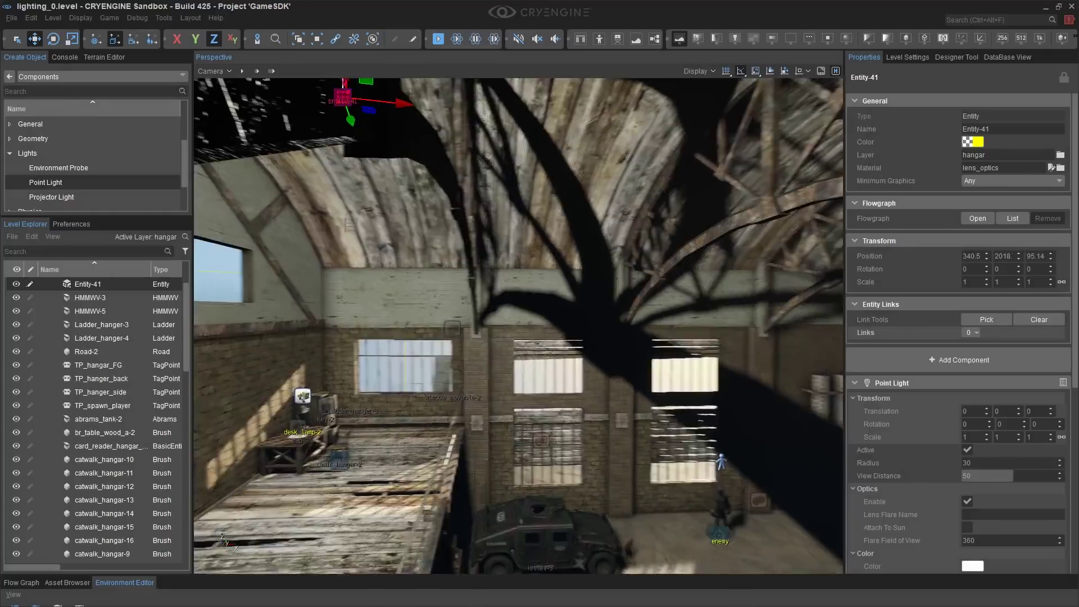
mouse_move(571, 249)
right_down()
mouse_move(821, 250)
mouse_move(575, 237)
right_up()
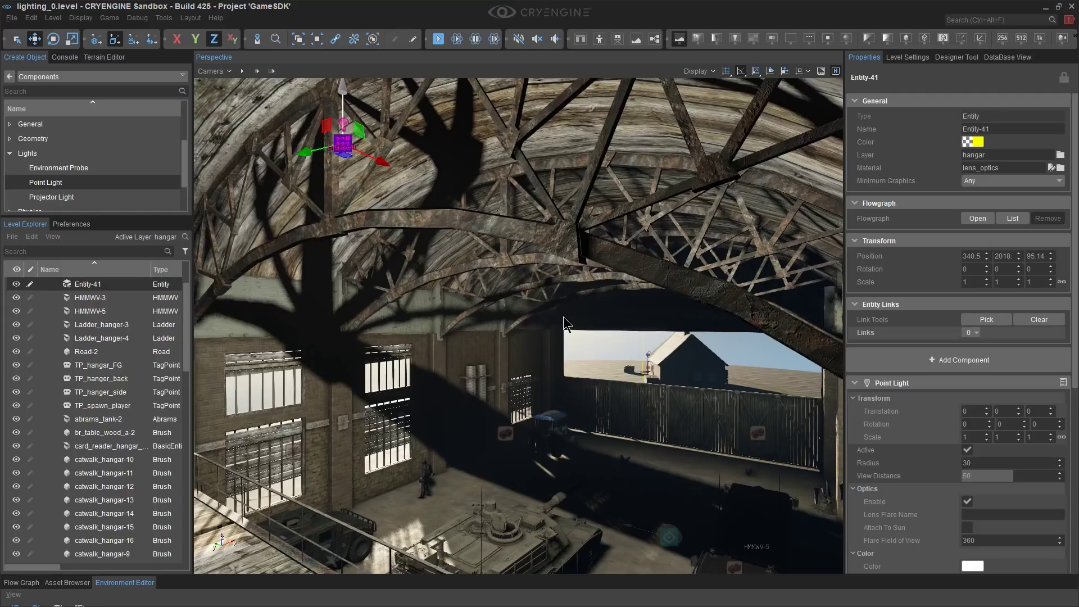
right_drag(565, 501, 622, 571)
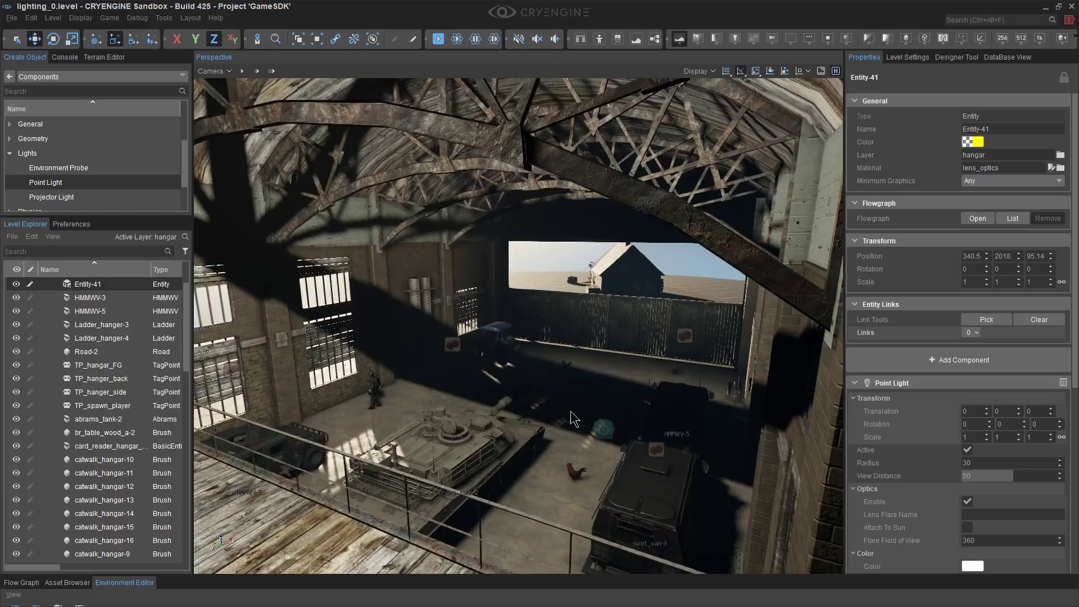
Lower the point light beneath the roof trusses to a Z position of 90.36, and inspect the shadows on the ceiling
drag(425, 117, 422, 326)
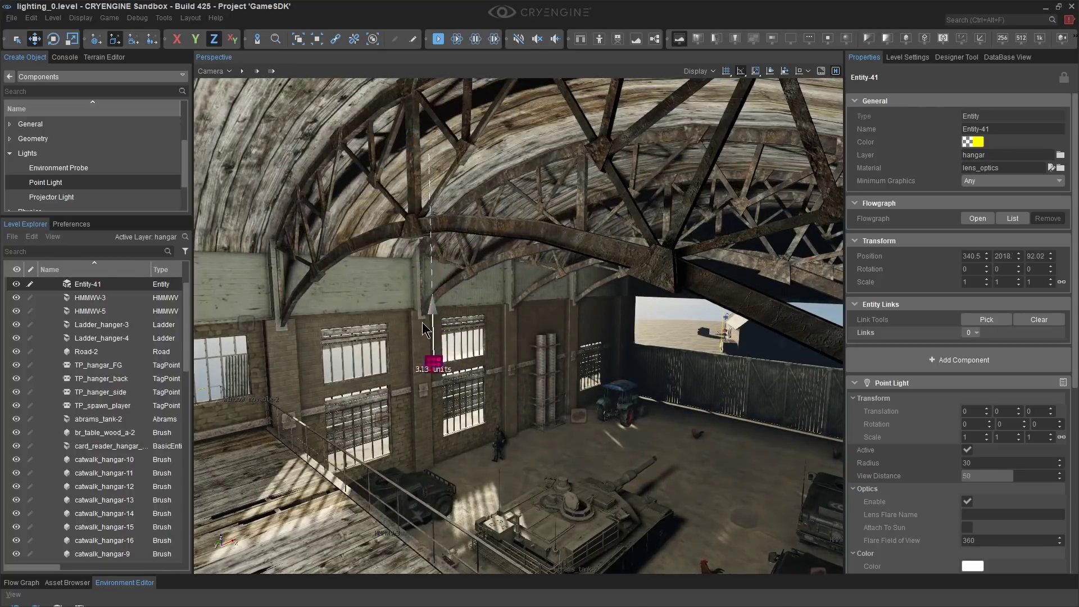
middle_drag(423, 325, 443, 60)
right_drag(457, 149, 460, 137)
drag(457, 124, 451, 215)
right_drag(451, 214, 457, 259)
right_drag(534, 242, 431, 272)
key(d)
key(d)
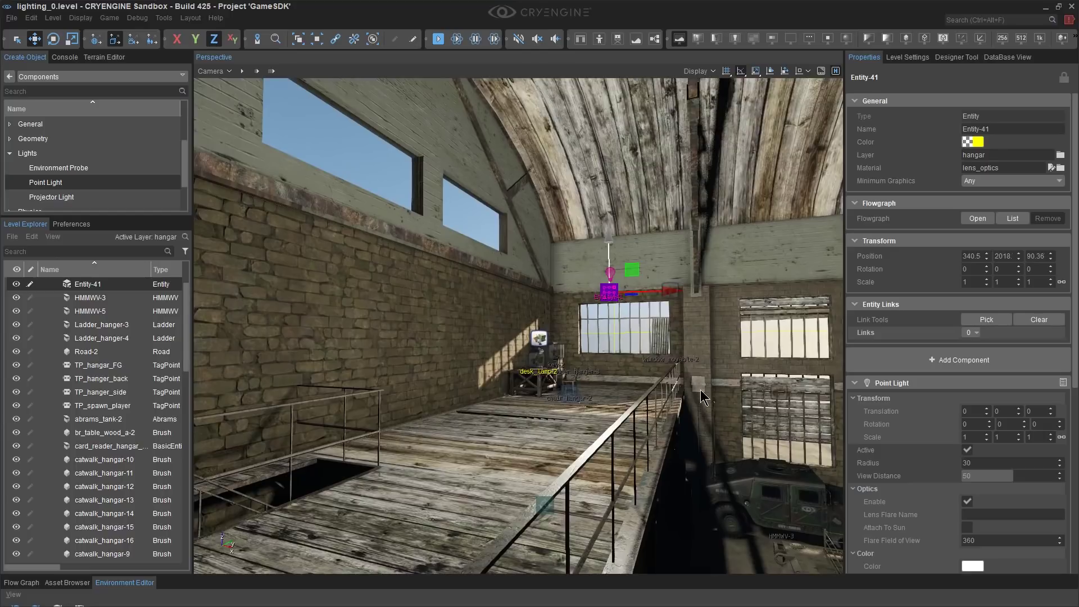
right_drag(697, 390, 664, 291)
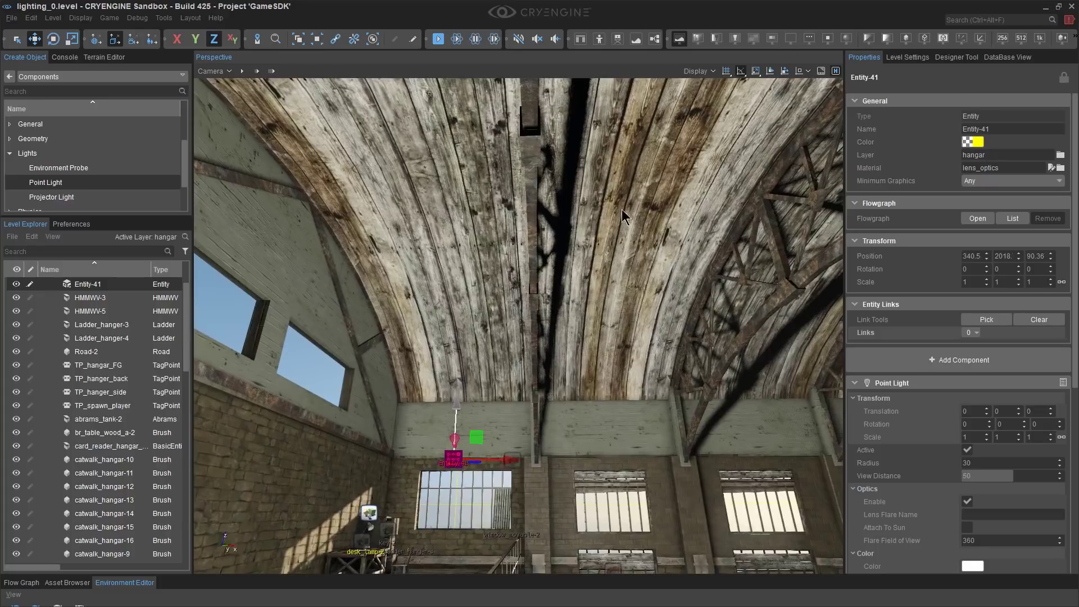
mouse_move(619, 392)
right_down()
mouse_move(616, 450)
mouse_move(619, 392)
right_up()
Duplicate the point light twice along the hangar, placing the copies at X positions of about 349.1 and 362.5
right_drag(681, 369, 647, 349)
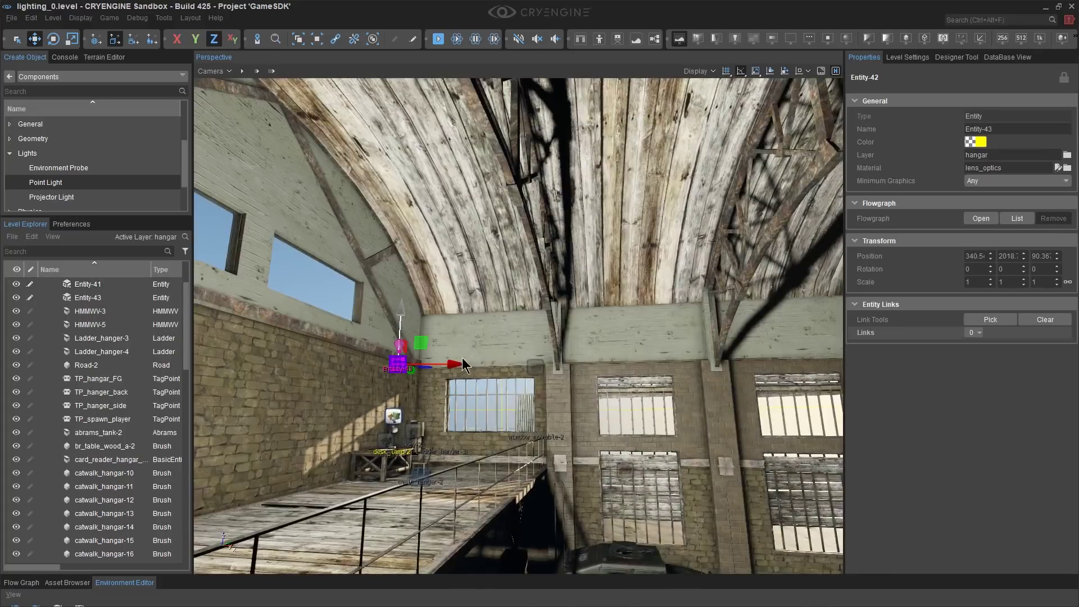
mouse_move(458, 364)
shift+mouse_down()
mouse_move(810, 365)
mouse_move(722, 362)
shift+mouse_up()
key(d)
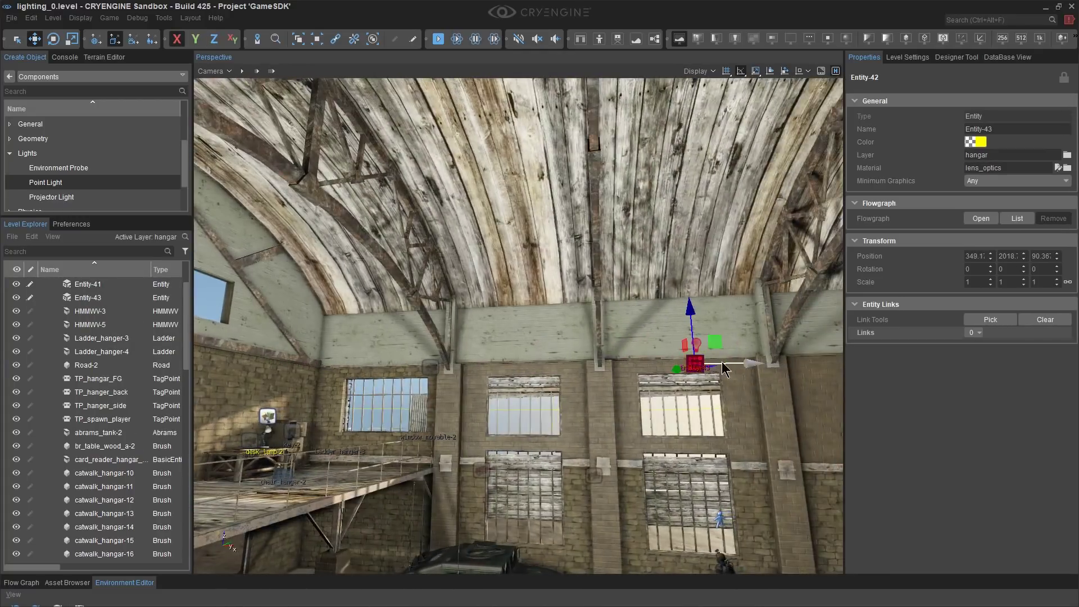
right_drag(722, 362, 748, 362)
middle_drag(722, 362, 765, 362)
shift+drag(341, 365, 723, 377)
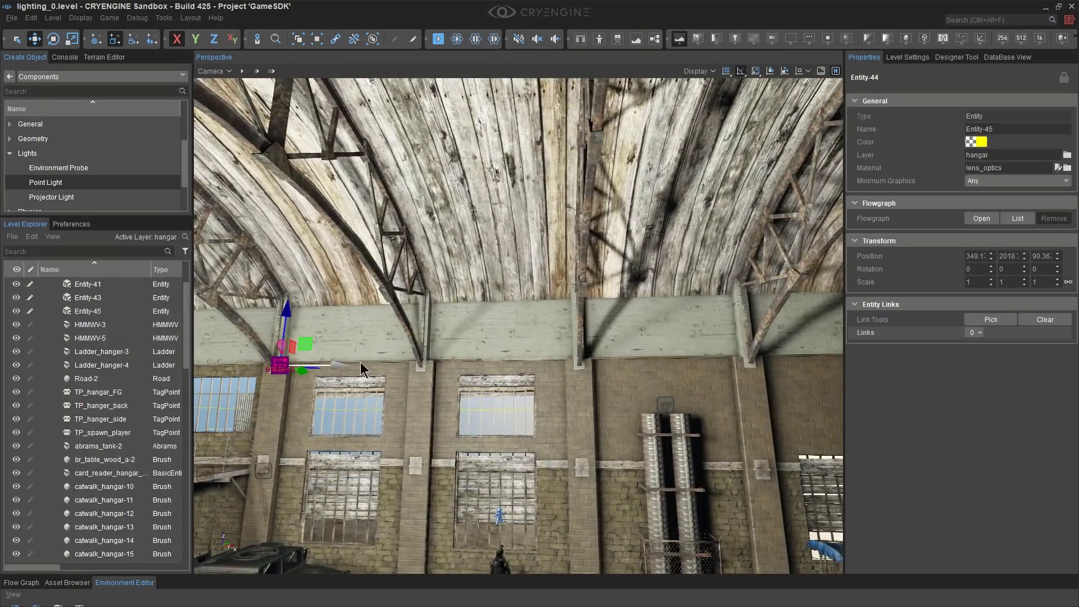
drag(719, 370, 678, 370)
Examine the combined lighting of the three point lights from the far end of the hangar
right_drag(678, 370, 489, 430)
key(s)
middle_drag(489, 431, 531, 468)
right_drag(531, 468, 480, 491)
key(s)
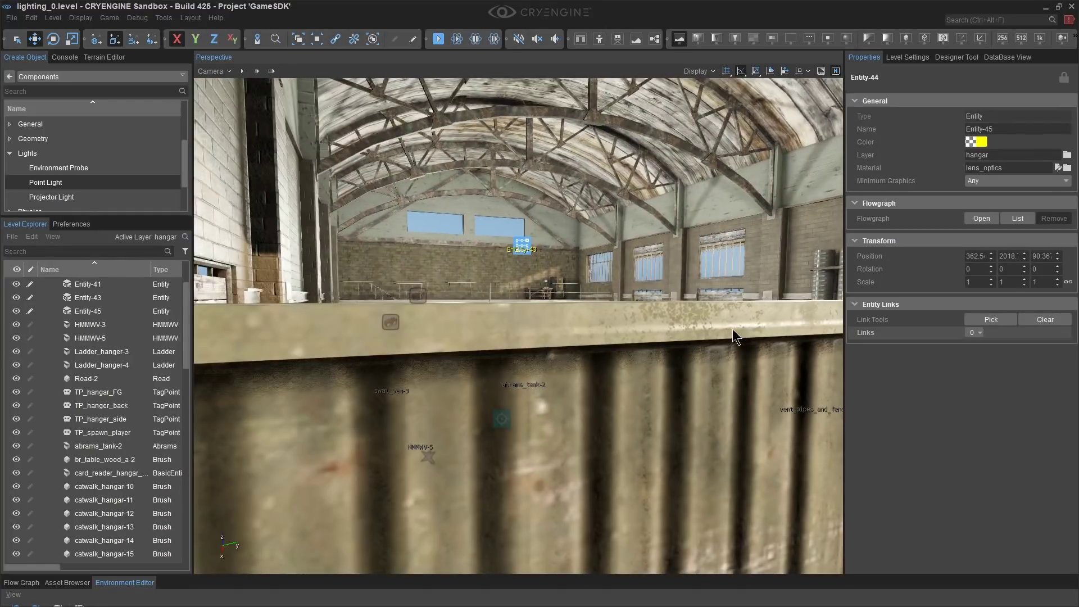
middle_drag(733, 329, 733, 264)
key(w)
right_drag(733, 329, 810, 341)
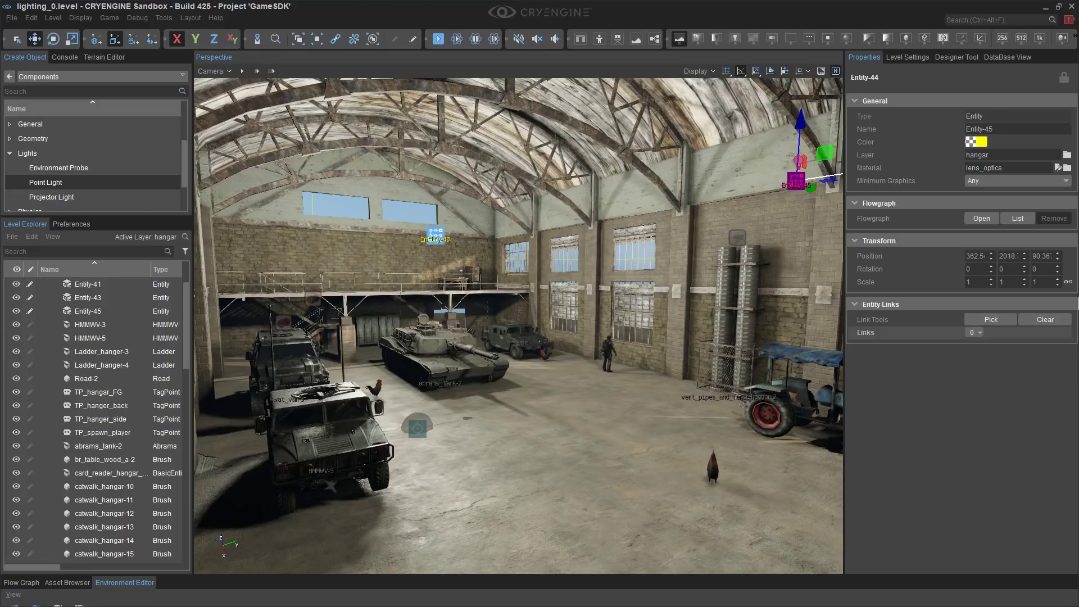
Delete the original point light and its first copy near the catwalk
key(w)
right_drag(567, 259, 548, 230)
key(w)
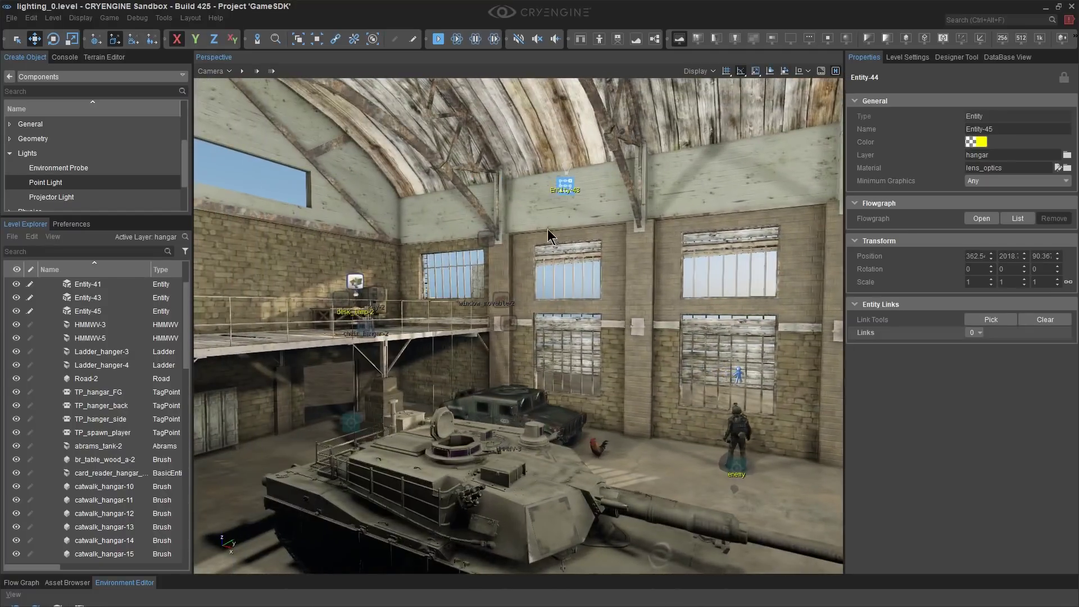
click(565, 193)
right_drag(564, 194, 525, 203)
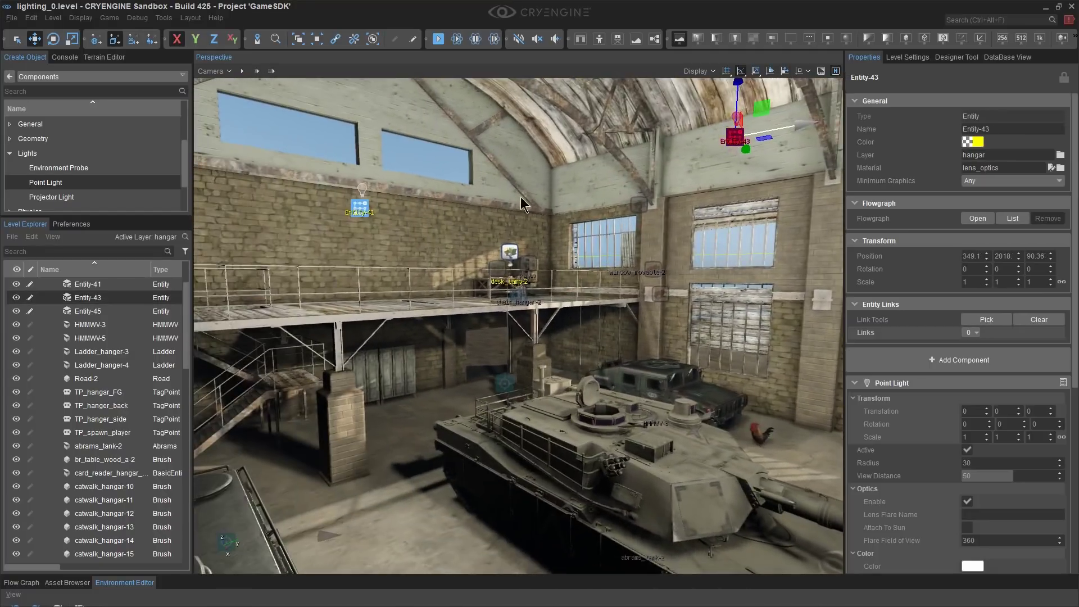
ctrl+click(362, 205)
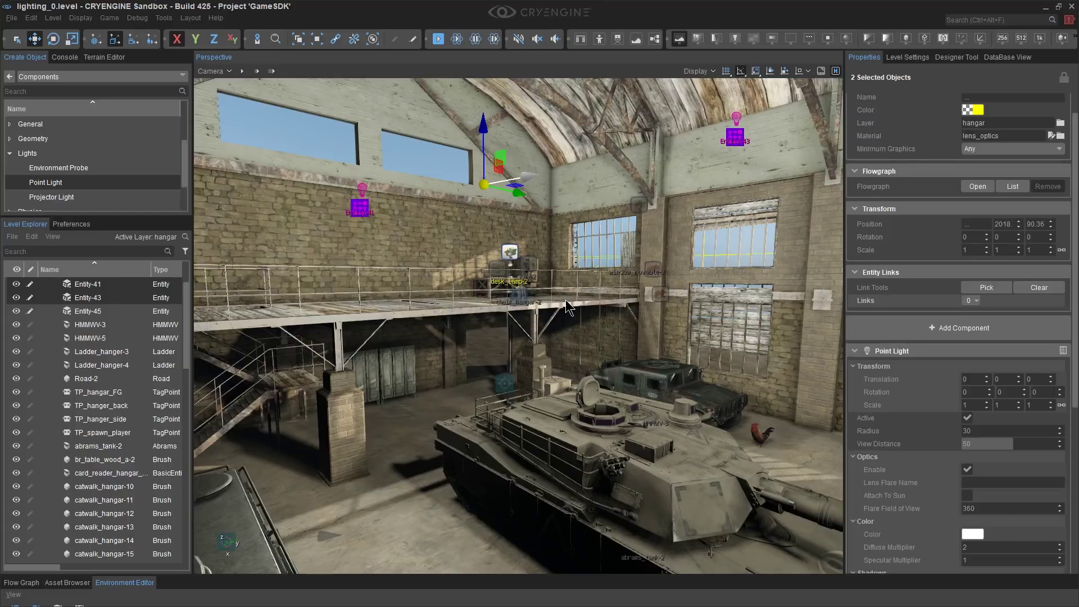
key(Delete)
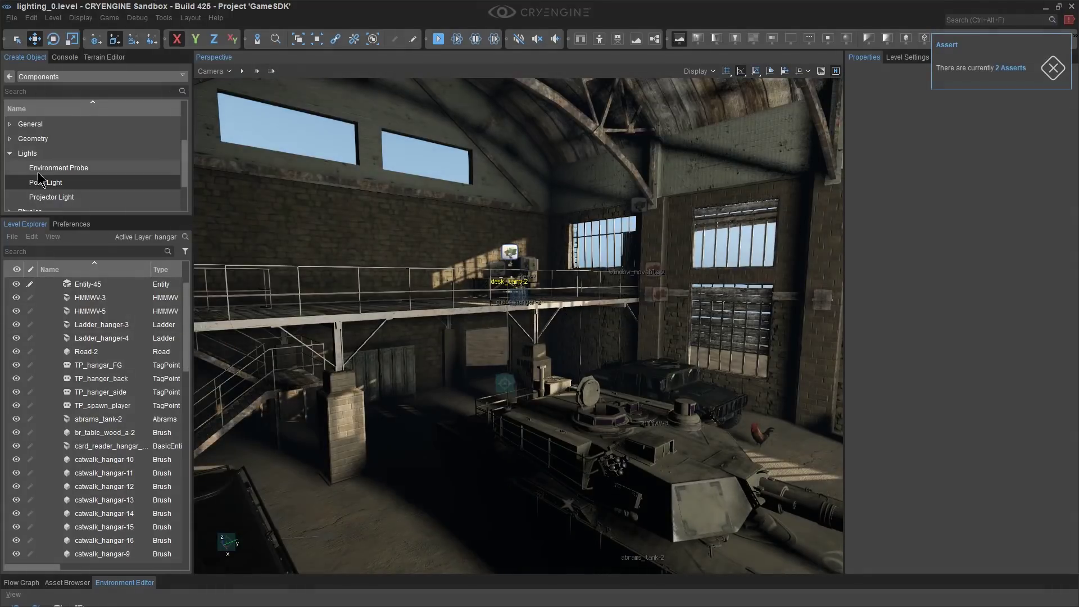
Place a projector light by the catwalk at about X 341.6, Y 2021 and Z 88.67, turning it to -70 degrees about Z
click(64, 202)
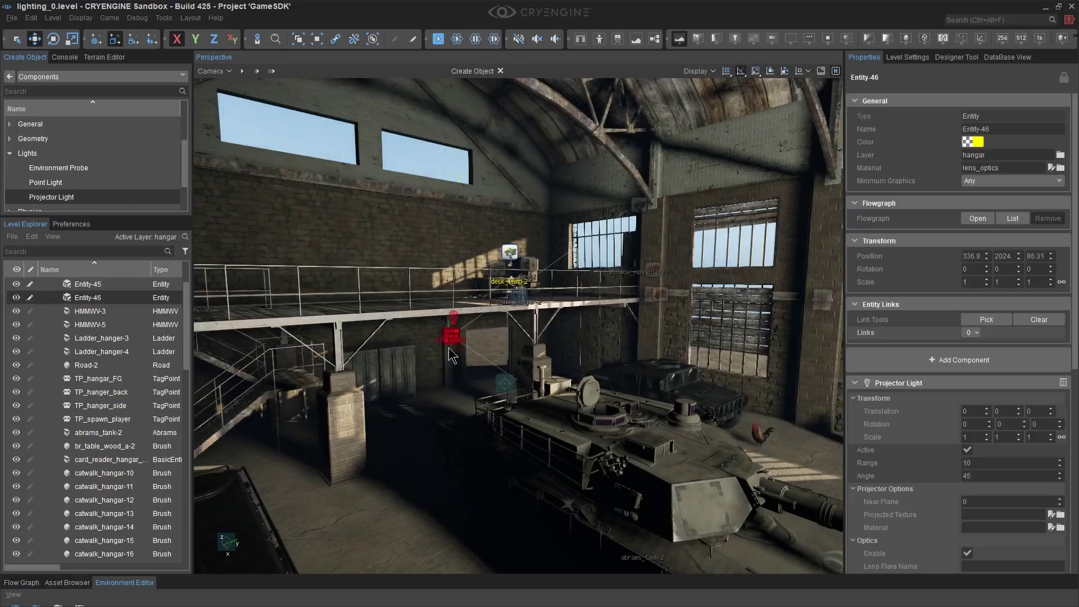
click(509, 413)
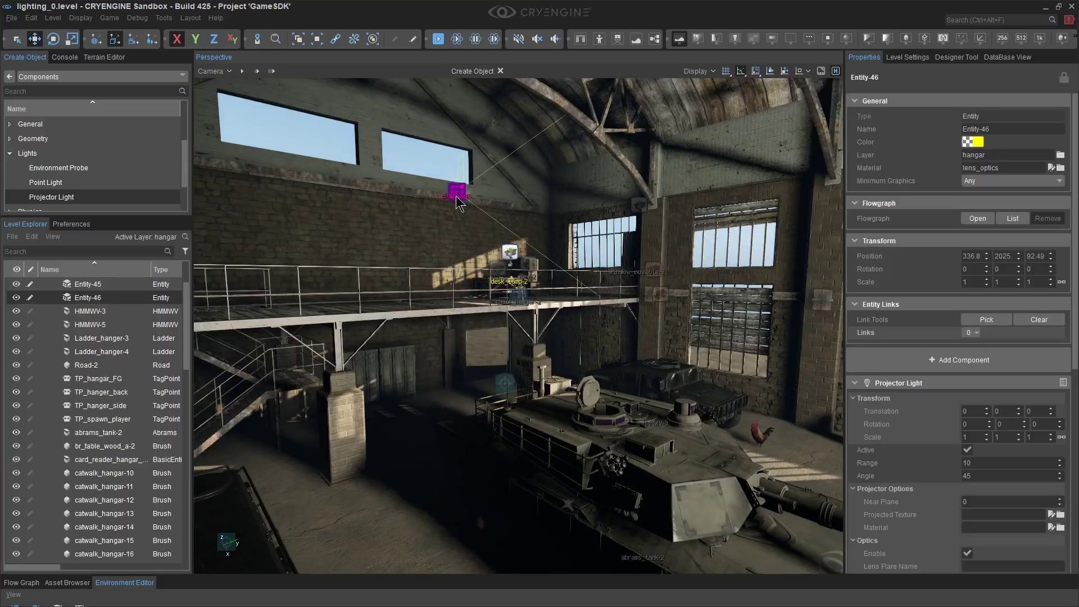
drag(453, 247, 462, 283)
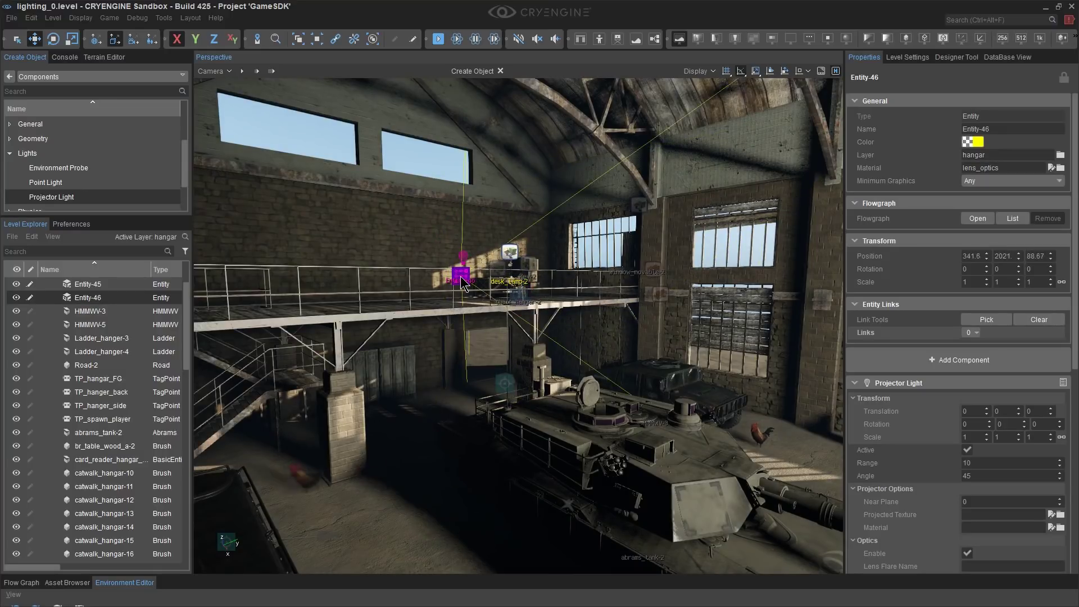
scroll(461, 283, up, 11)
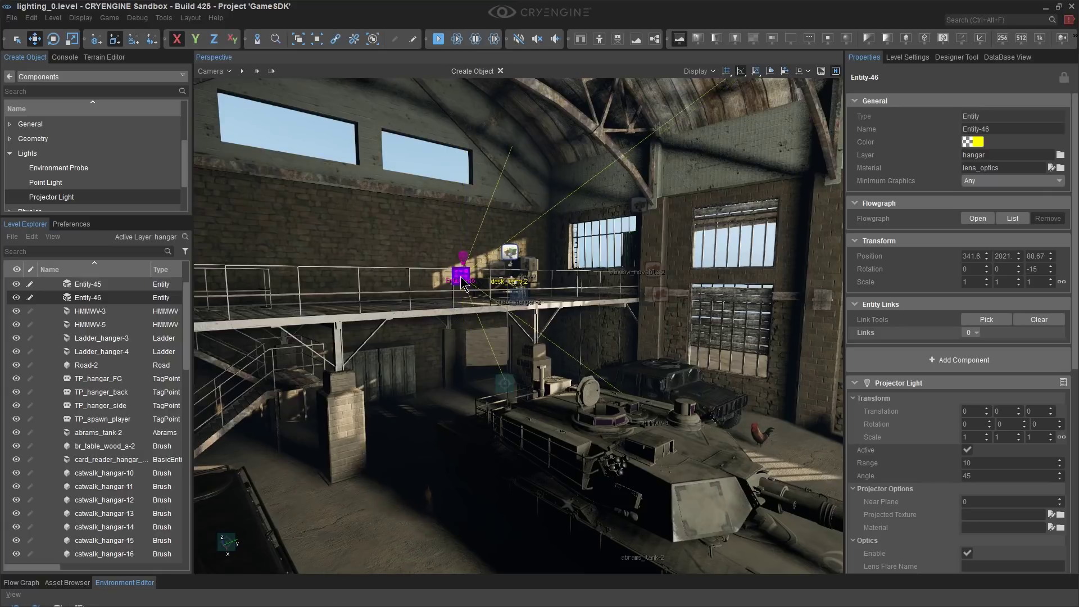
scroll(461, 283, up, 6)
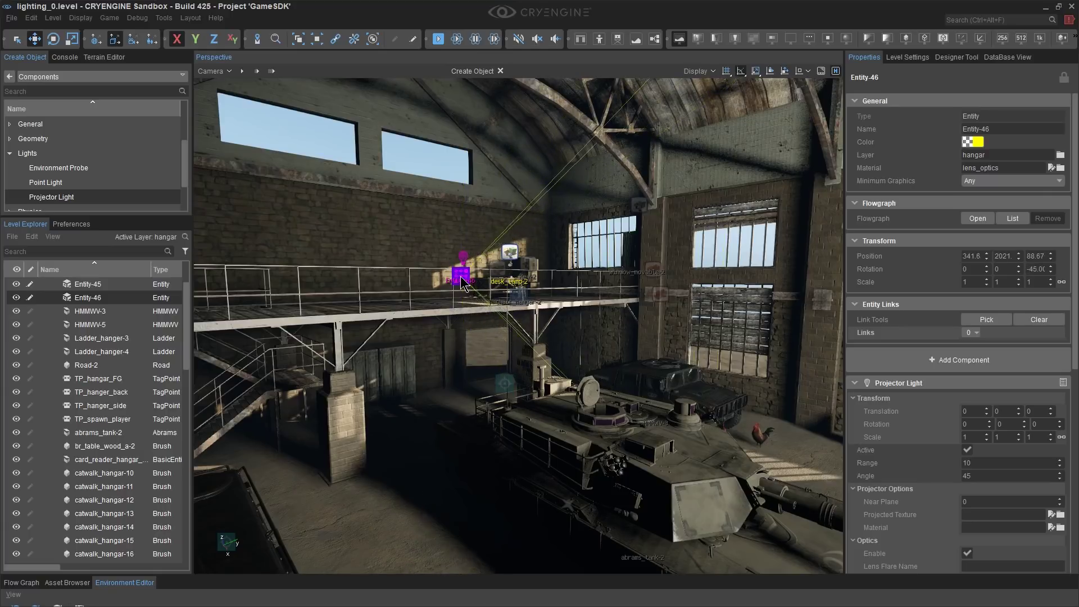
scroll(461, 283, down, 3)
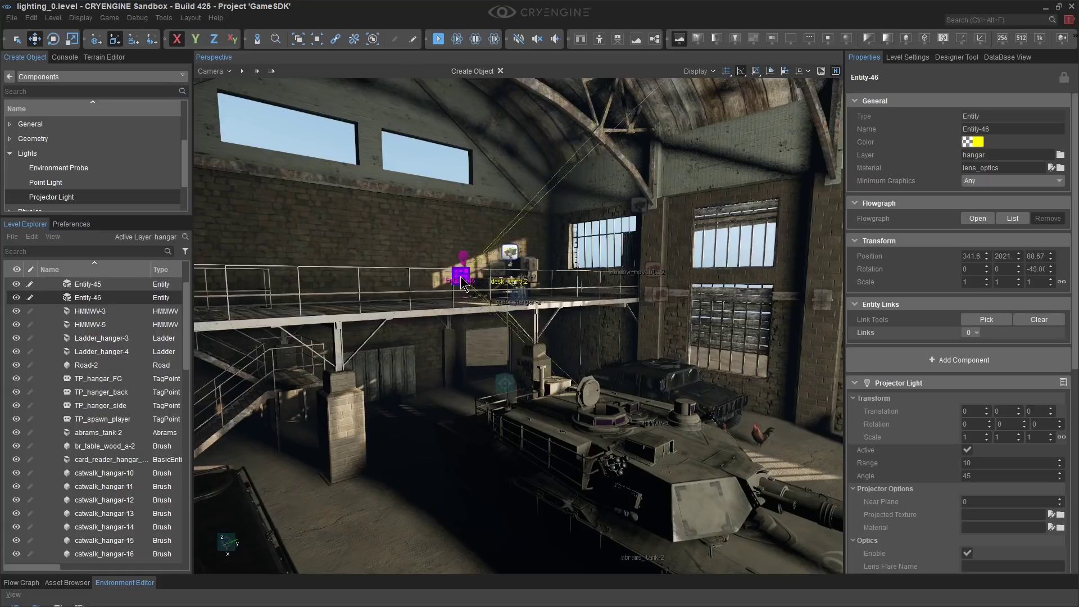
click(461, 283)
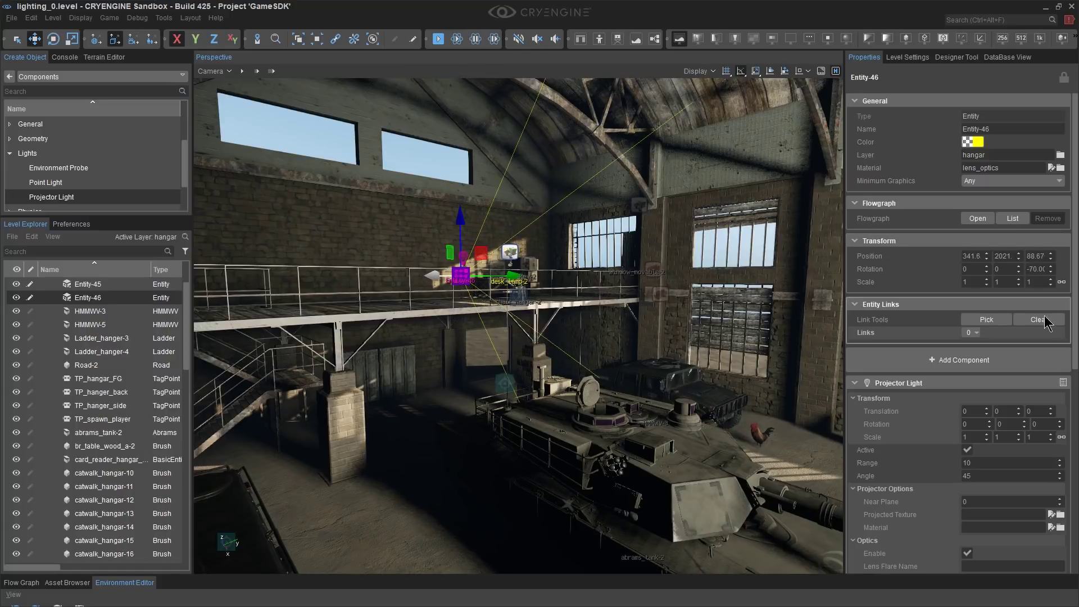
Set the projector light's Z rotation to 0, and rotate it to -90 degrees about X
click(1038, 270)
text(0)
key(Return)
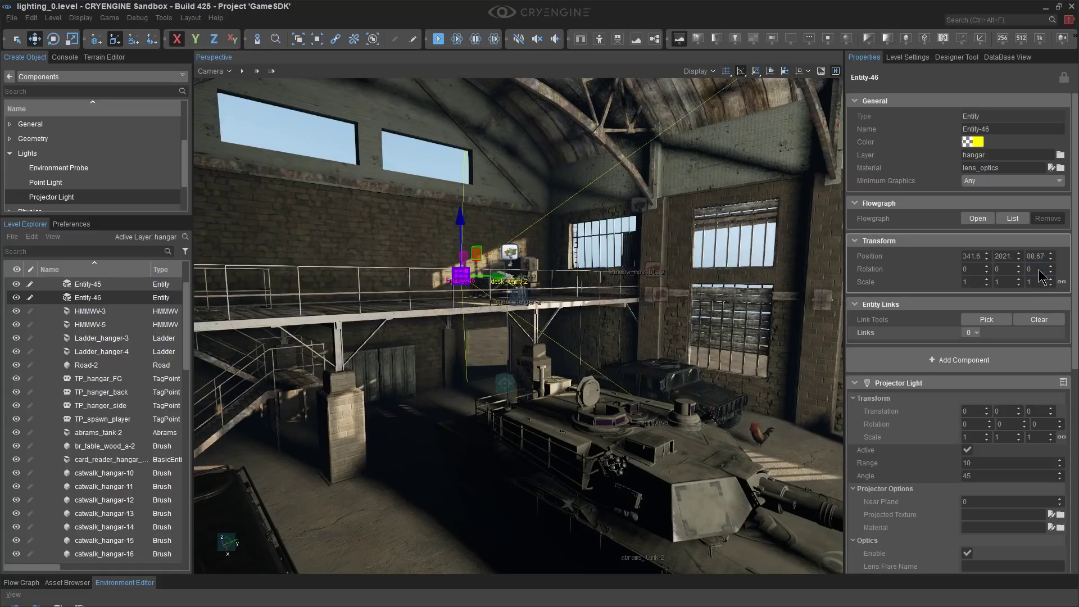
key(2)
drag(445, 248, 523, 234)
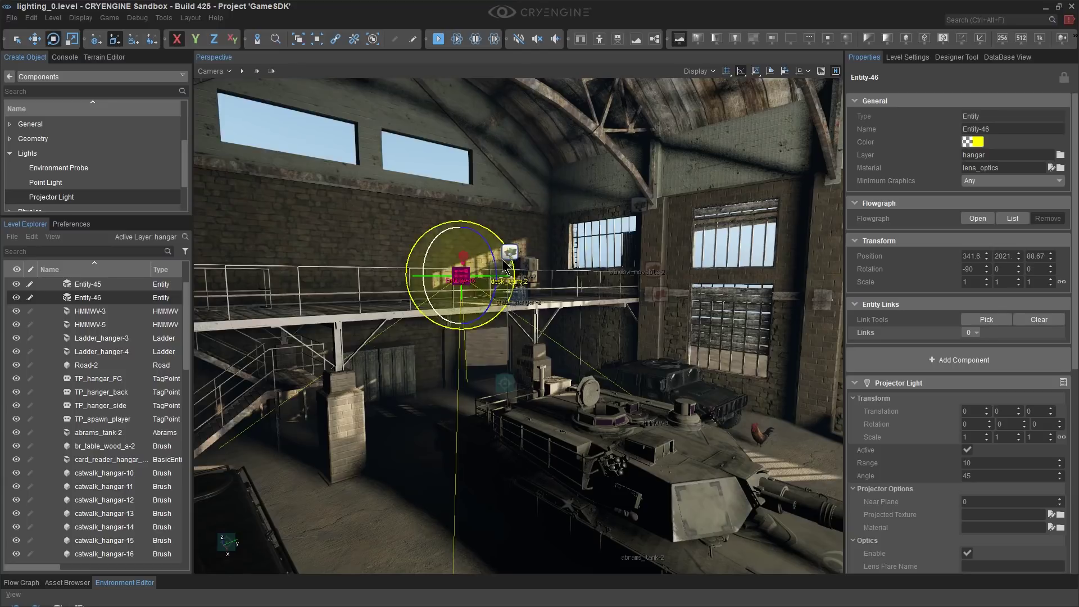
Move the projector light along X to about 339.2
key(1)
mouse_move(496, 273)
right_down()
mouse_move(553, 282)
mouse_move(496, 283)
right_up()
key(a)
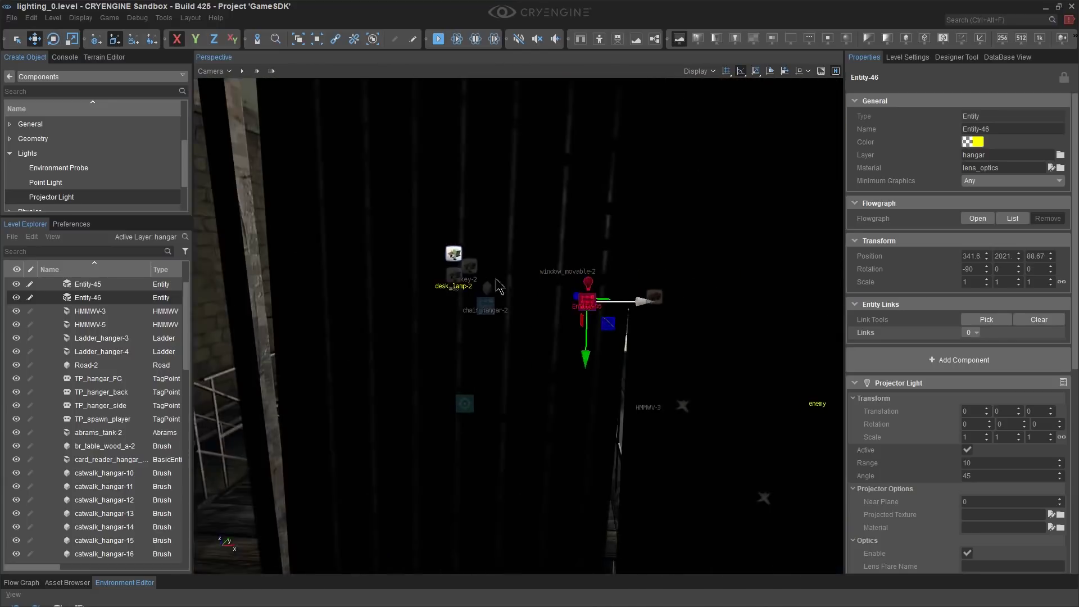
drag(763, 307, 667, 315)
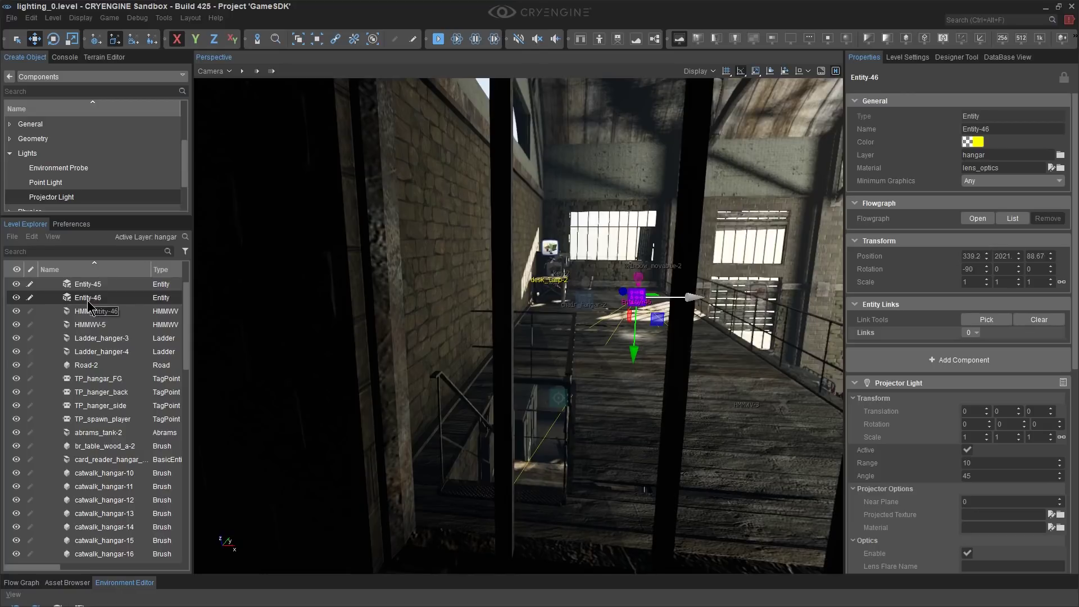
Link the projector light entity to the hangar brush as its child and rename it light-1
mouse_move(86, 299)
mouse_down()
mouse_move(86, 411)
mouse_move(84, 299)
mouse_up()
scroll(85, 354, down, 10)
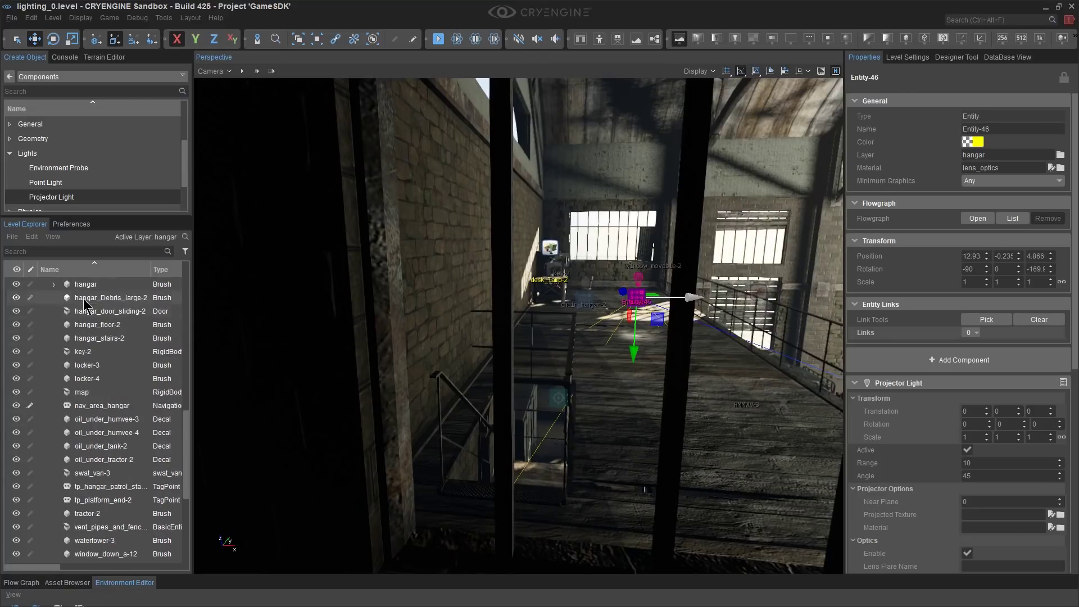
click(54, 285)
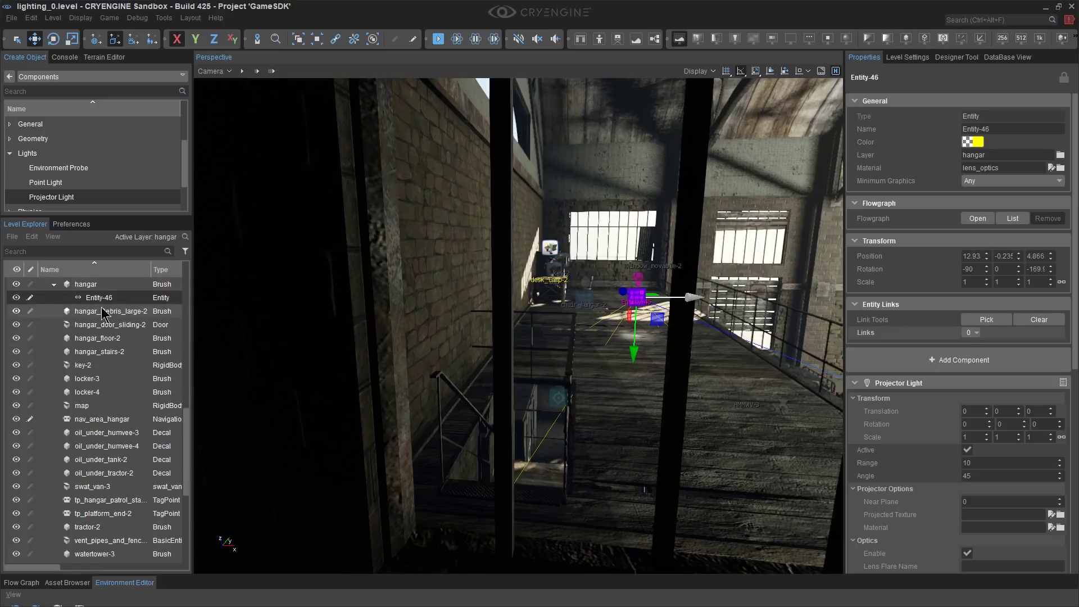
double_click(104, 298)
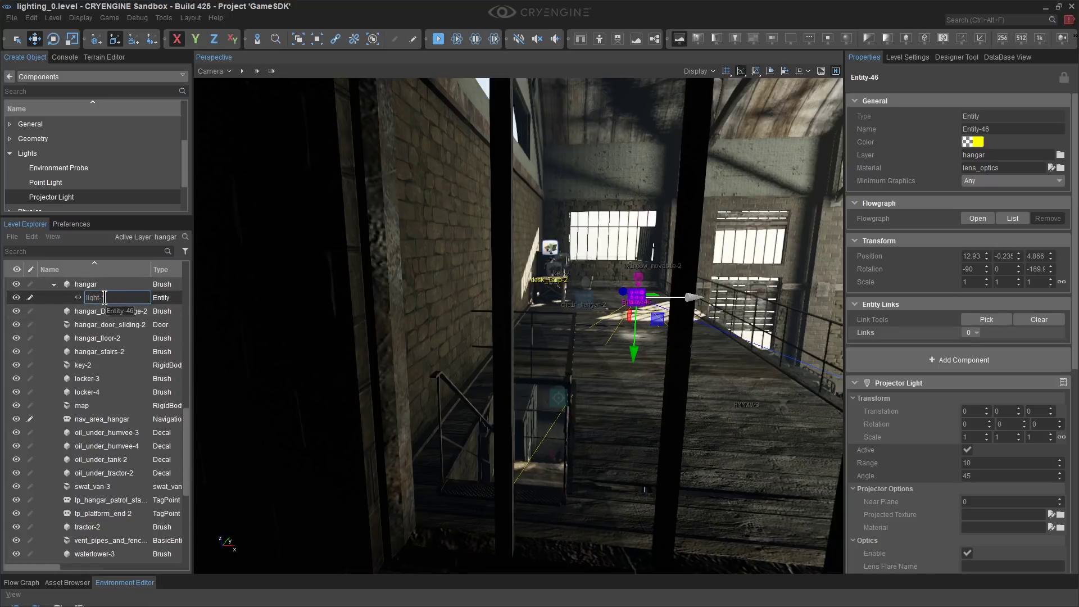
Set light-1's X and Y position and its Z rotation to 0 relative to the hangar
click(969, 251)
text(0)
key(Tab)
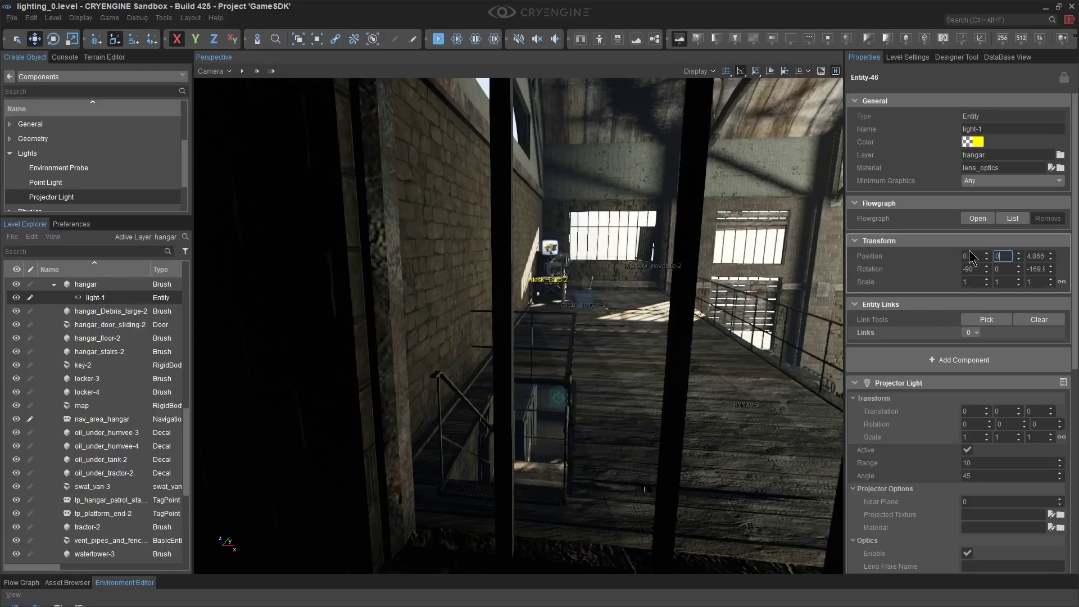
right_drag(660, 302, 659, 300)
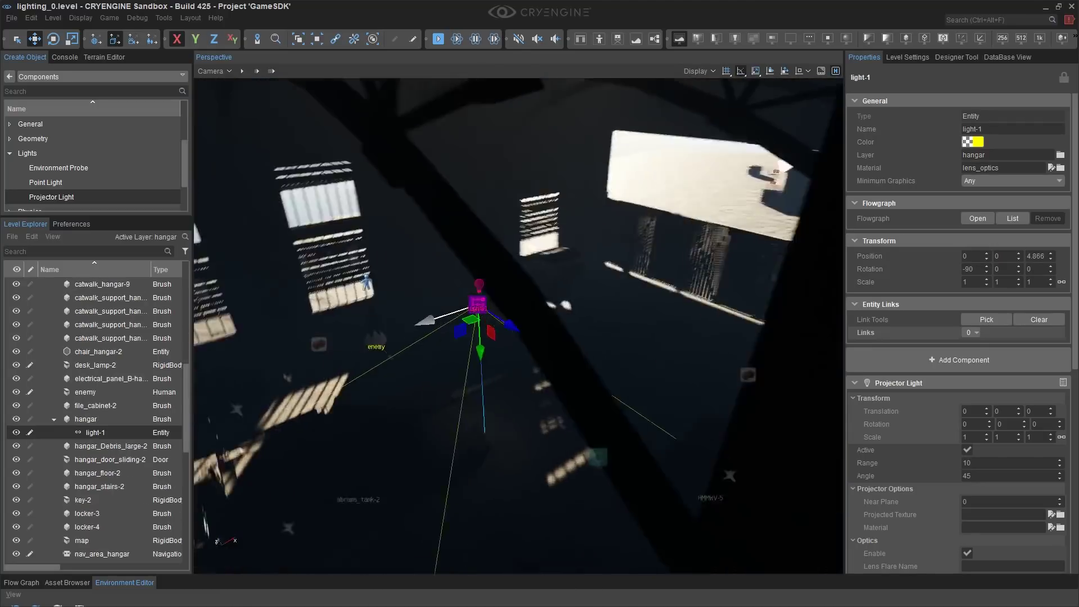
right_drag(659, 300, 445, 348)
right_drag(618, 293, 604, 289)
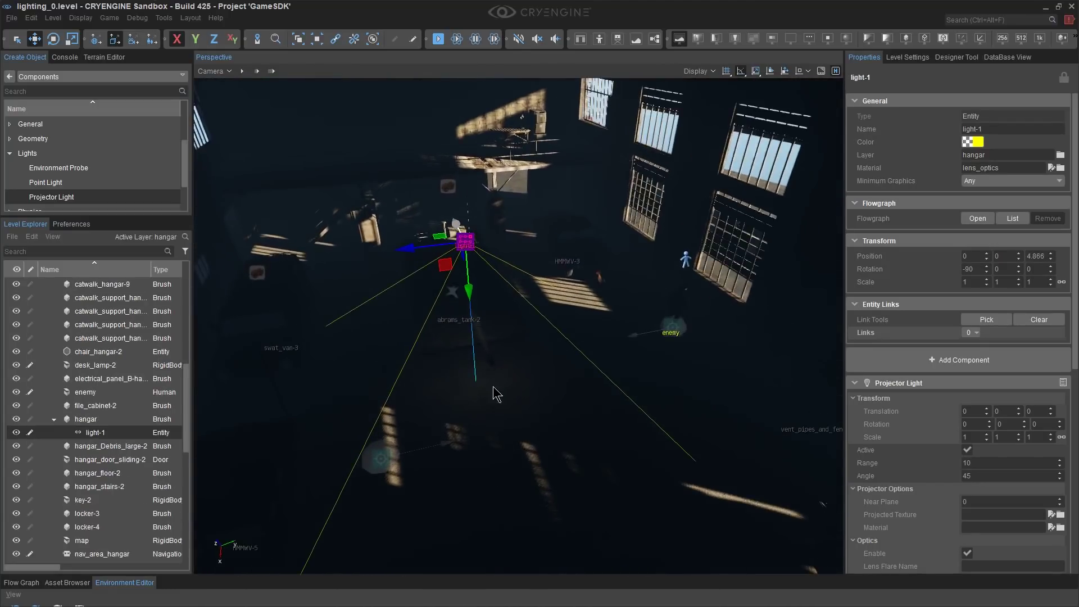
Set light-1's range to 20 and its diffuse multiplier to 30
scroll(978, 474, down, 2)
scroll(977, 474, down, 2)
double_click(981, 396)
text(20)
key(Return)
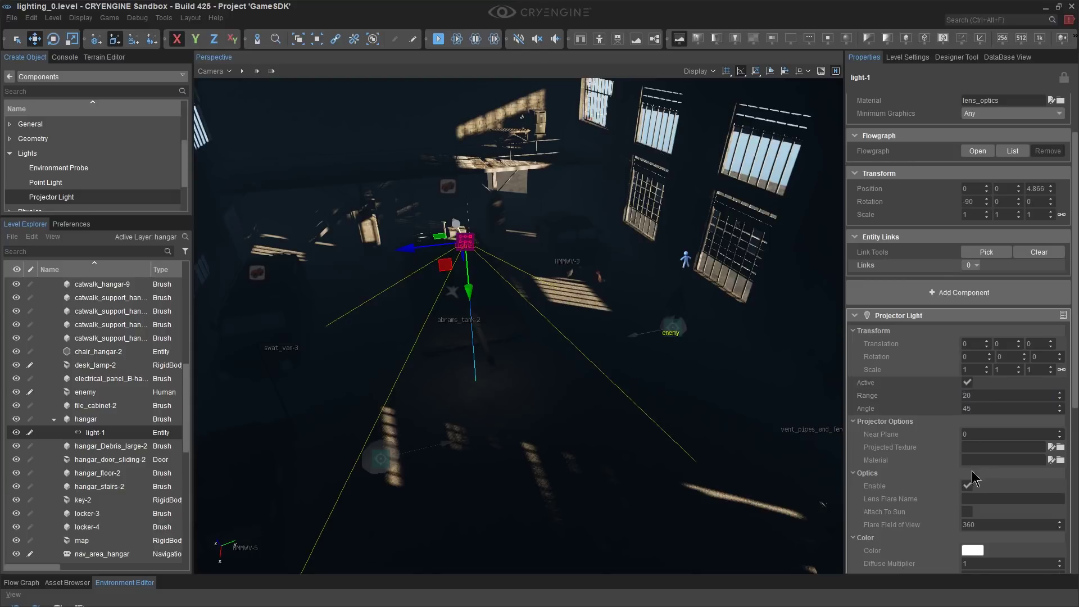
scroll(986, 510, down, 3)
double_click(974, 463)
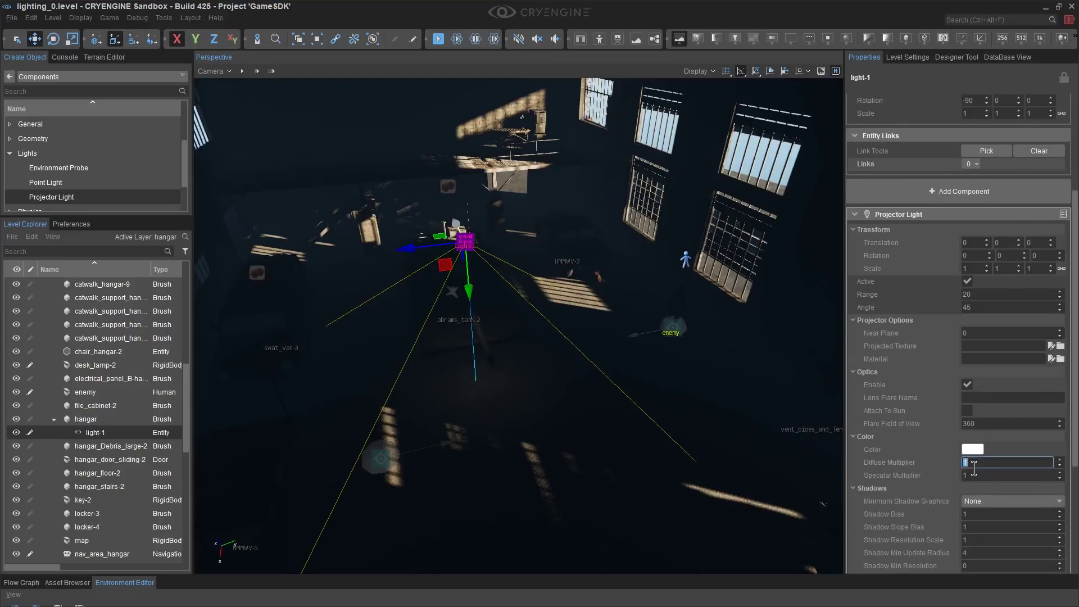
text(30)
key(Return)
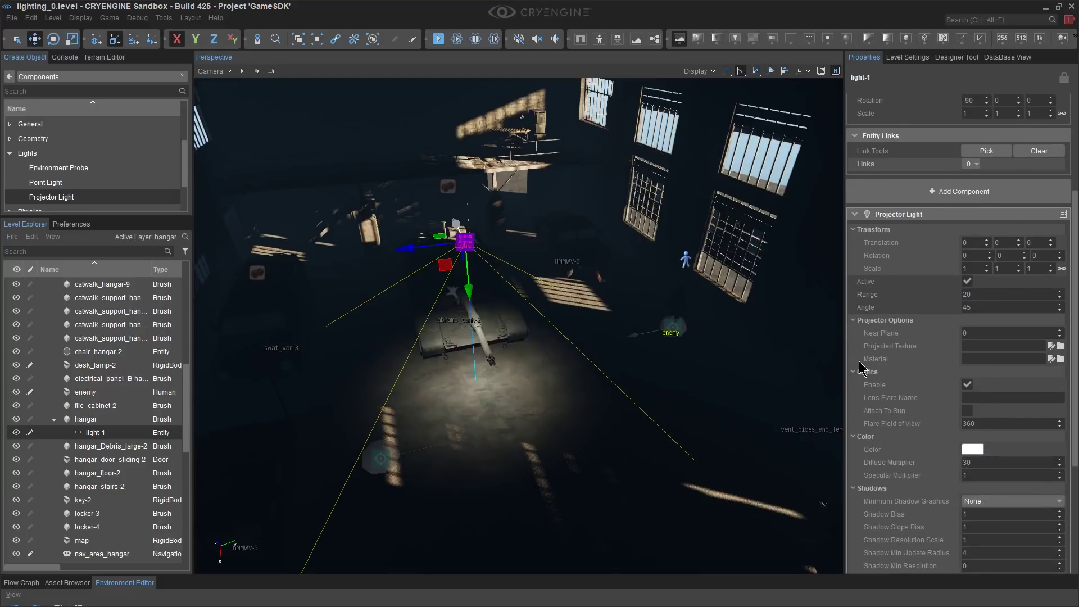
Raise light-1 above the tank to a Z position of about 5.49
scroll(859, 362, down, 1)
right_drag(506, 294, 663, 338)
mouse_move(567, 318)
right_down()
mouse_move(624, 337)
mouse_move(698, 298)
mouse_move(568, 318)
right_up()
drag(506, 332, 504, 286)
right_drag(504, 285, 534, 292)
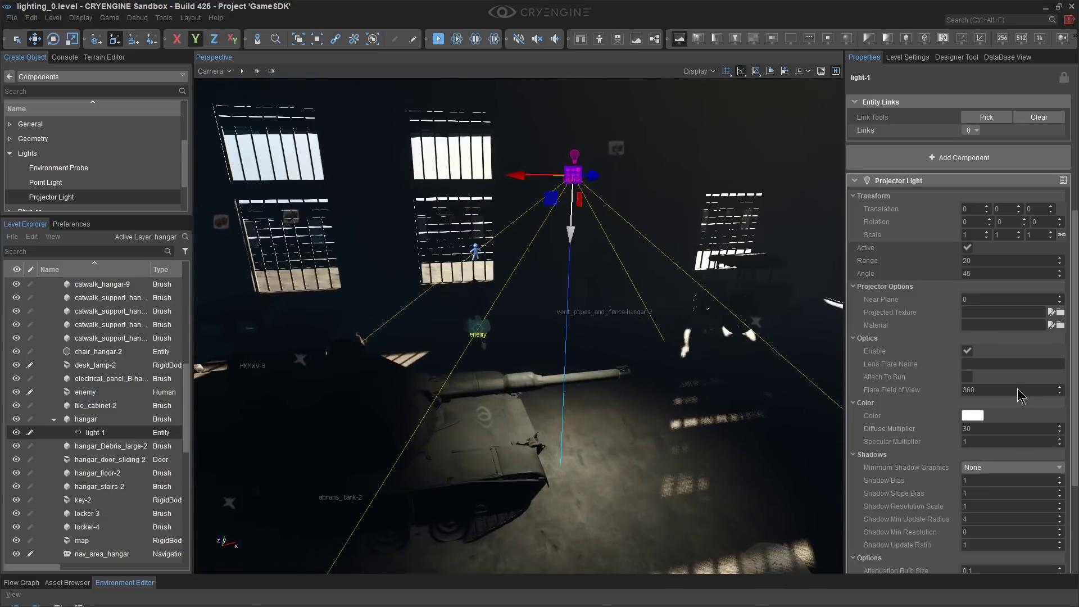
Try a projection angle of 90 on light-1 and look at the light cone over the tank
double_click(979, 274)
text(90)
key(Return)
right_drag(634, 323, 728, 286)
middle_drag(727, 287, 788, 302)
Set light-1's angle to 35 and its diffuse multiplier to 50
double_click(984, 273)
text(35)
key(Return)
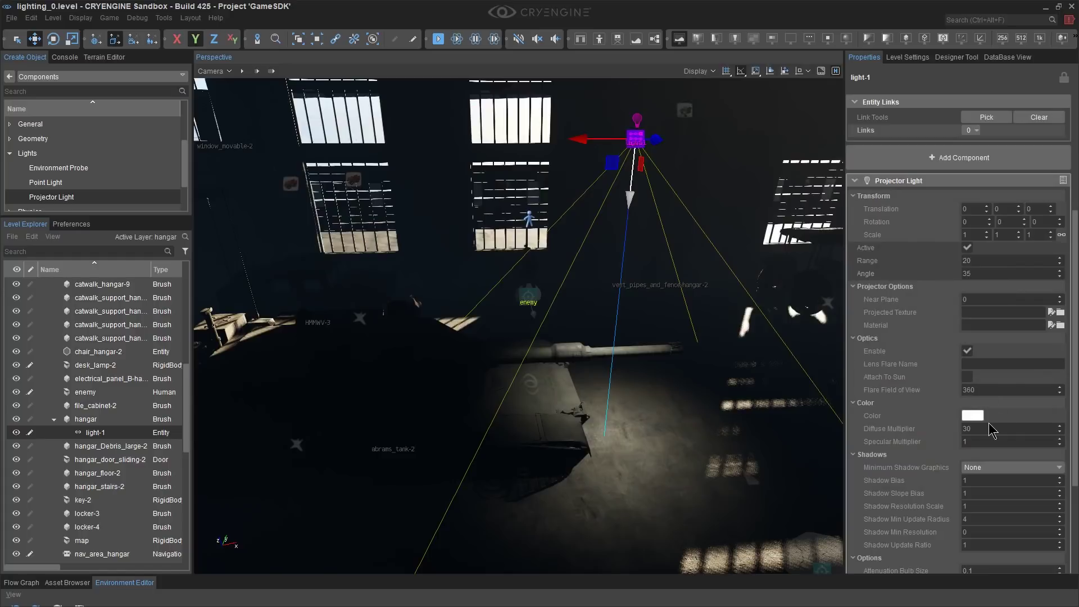
text(50)
key(Return)
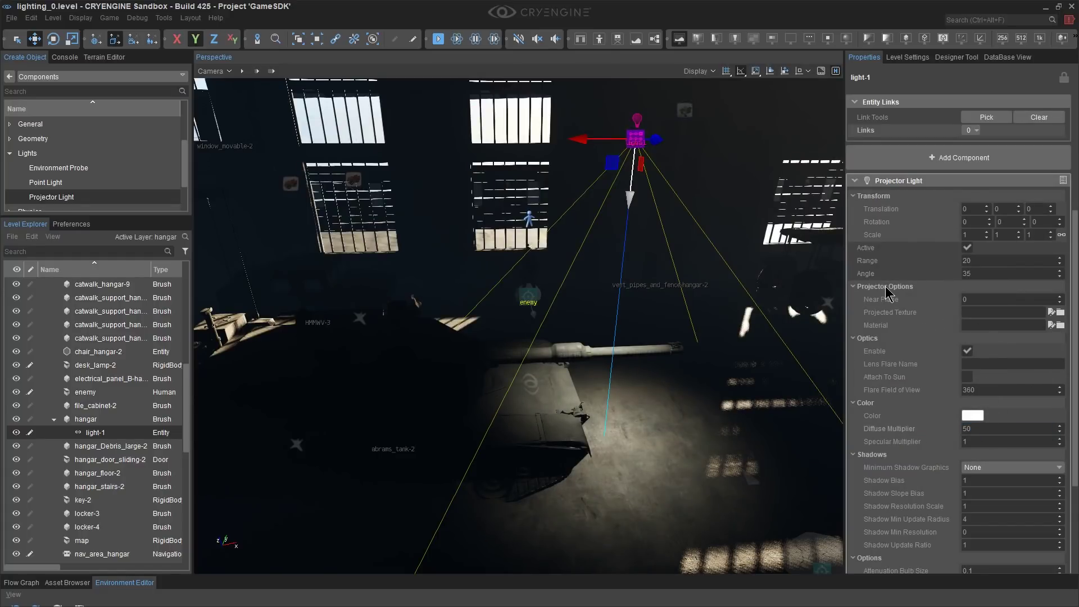
Browse for light-1's projected texture in the GameSDK textures/lights/generic folder, widening the texture selection window
click(1060, 313)
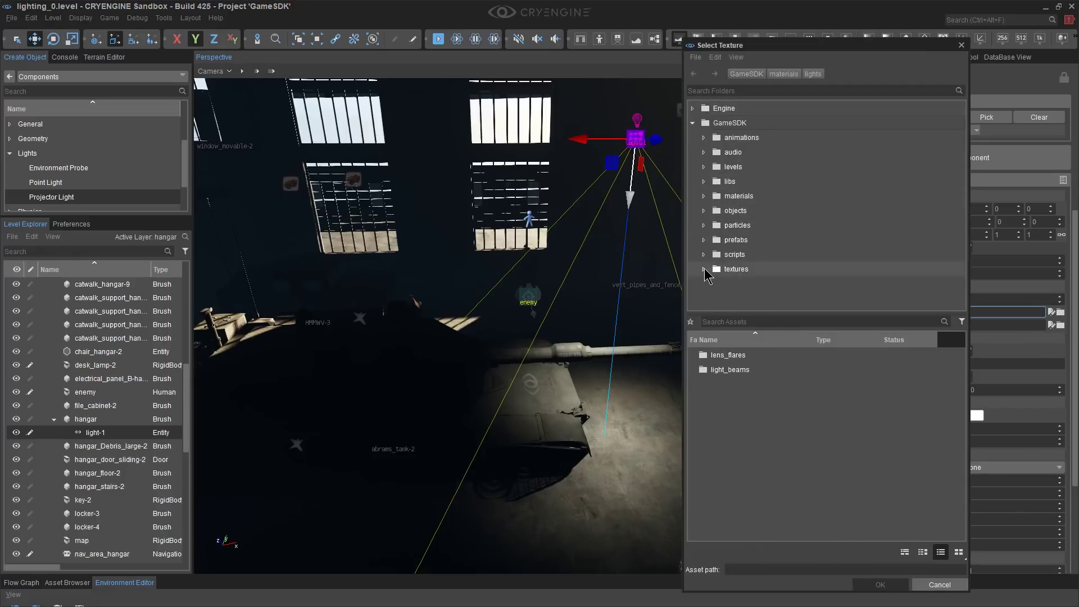
click(704, 270)
scroll(737, 253, down, 3)
drag(684, 237, 148, 161)
drag(148, 161, 172, 163)
click(204, 430)
click(248, 445)
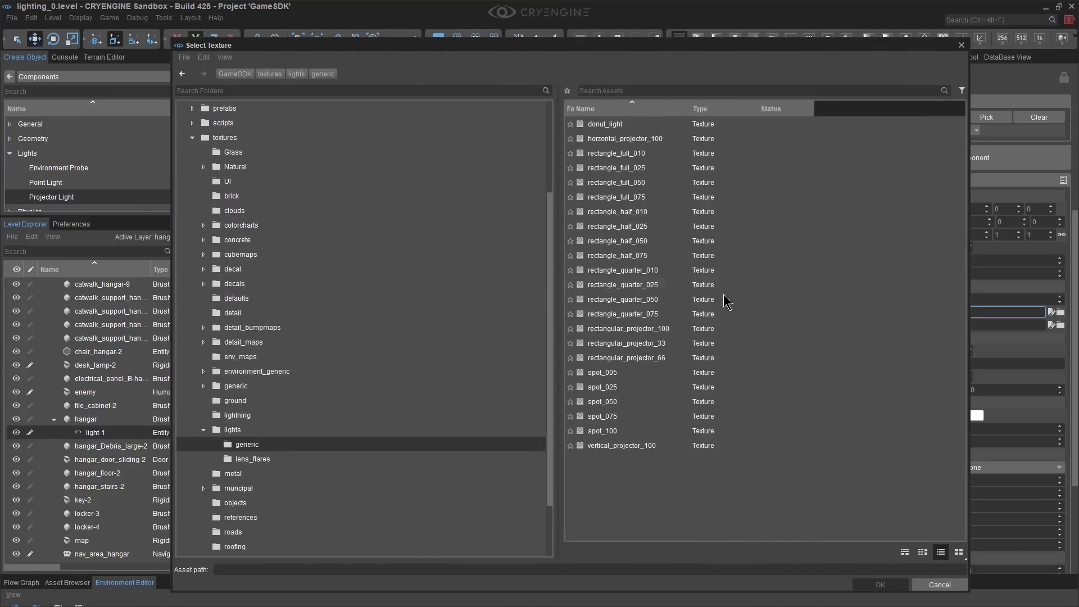
Display the generic light textures with thumbnails and assign spot_050 as light-1's projected texture
click(923, 553)
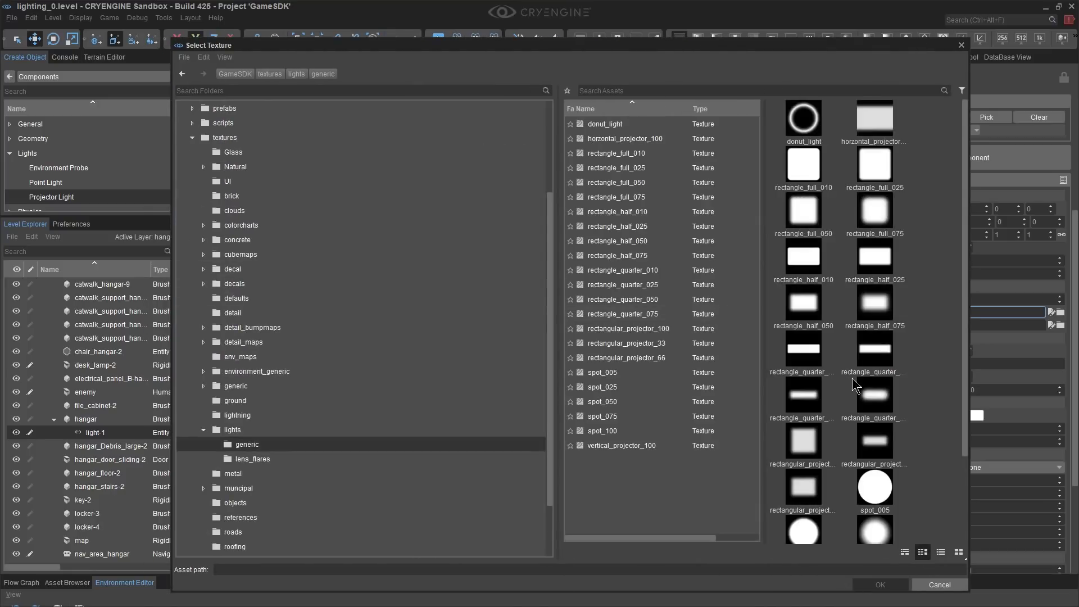
scroll(909, 420, down, 2)
scroll(909, 419, up, 2)
scroll(909, 416, down, 2)
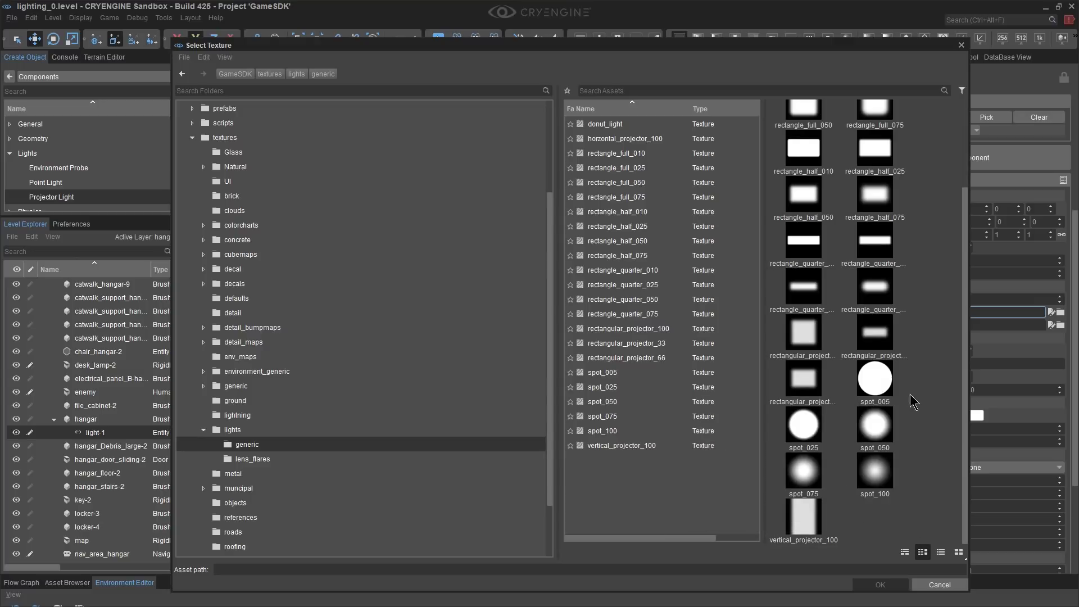
click(876, 429)
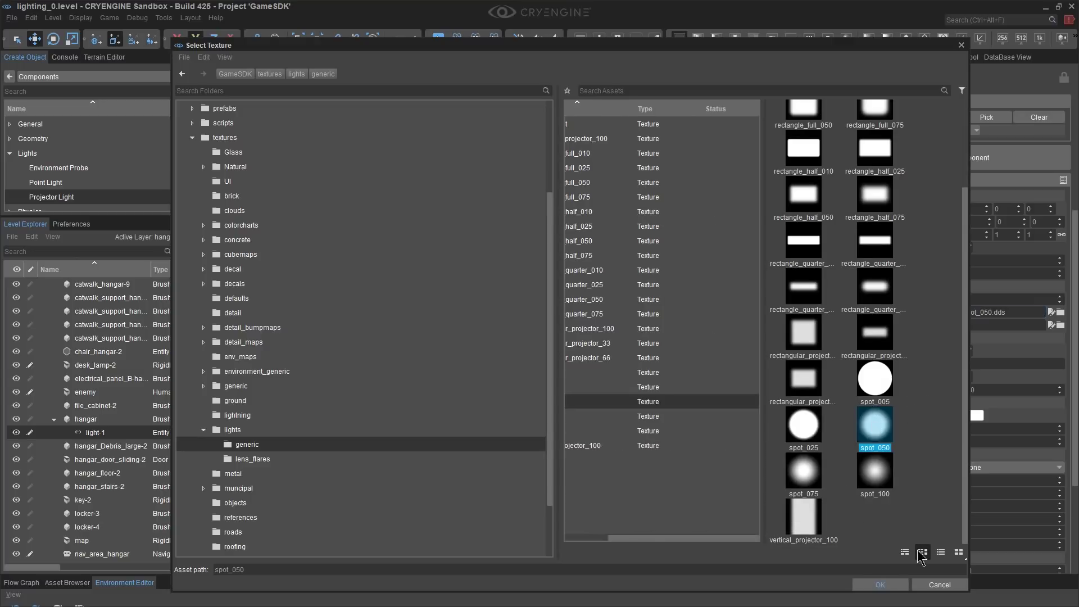
click(892, 584)
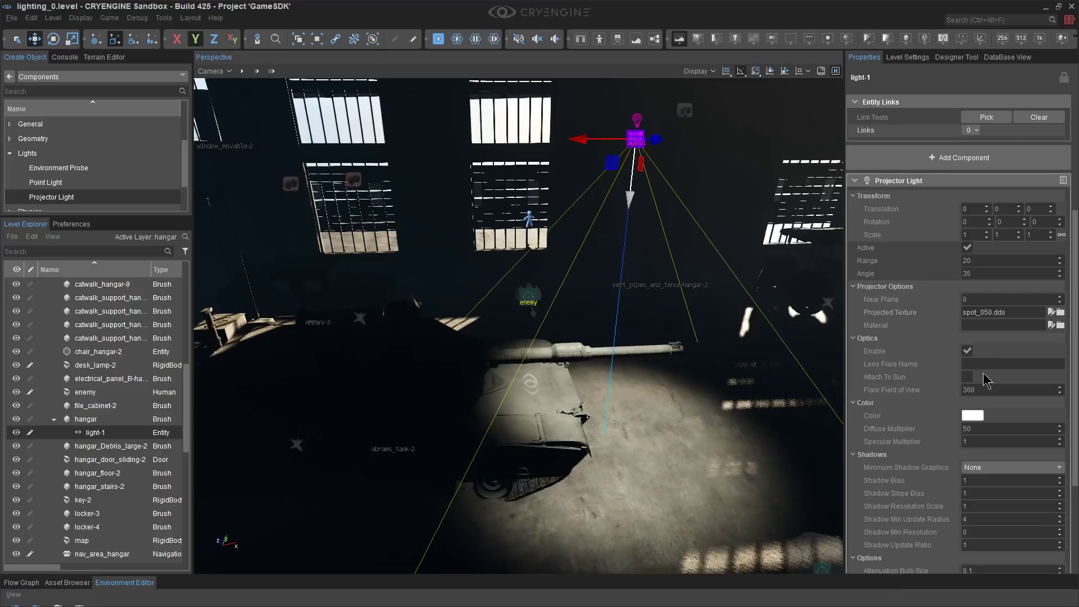
Compare the spot_005 and spot_025 textures on light-1 beside the viewport, returning to spot_050
click(1061, 313)
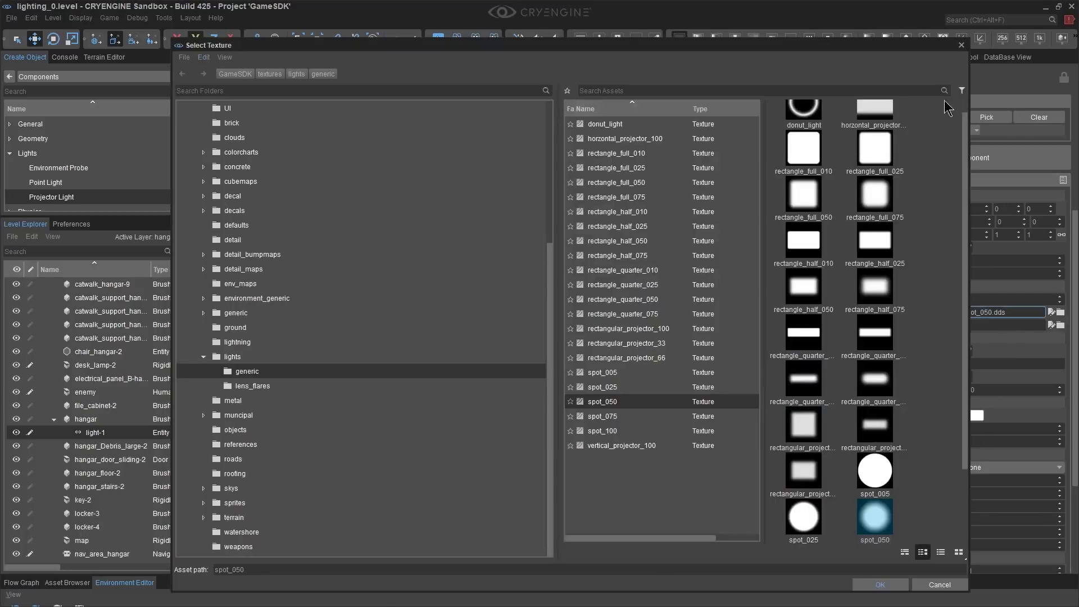
drag(968, 82, 742, 83)
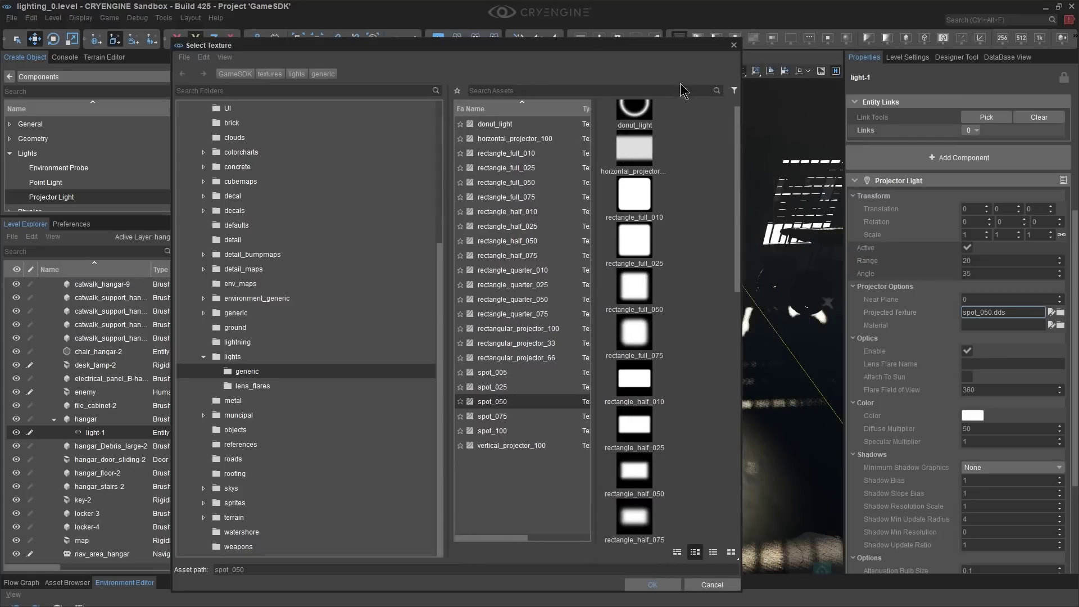
drag(588, 46, 421, 44)
click(468, 287)
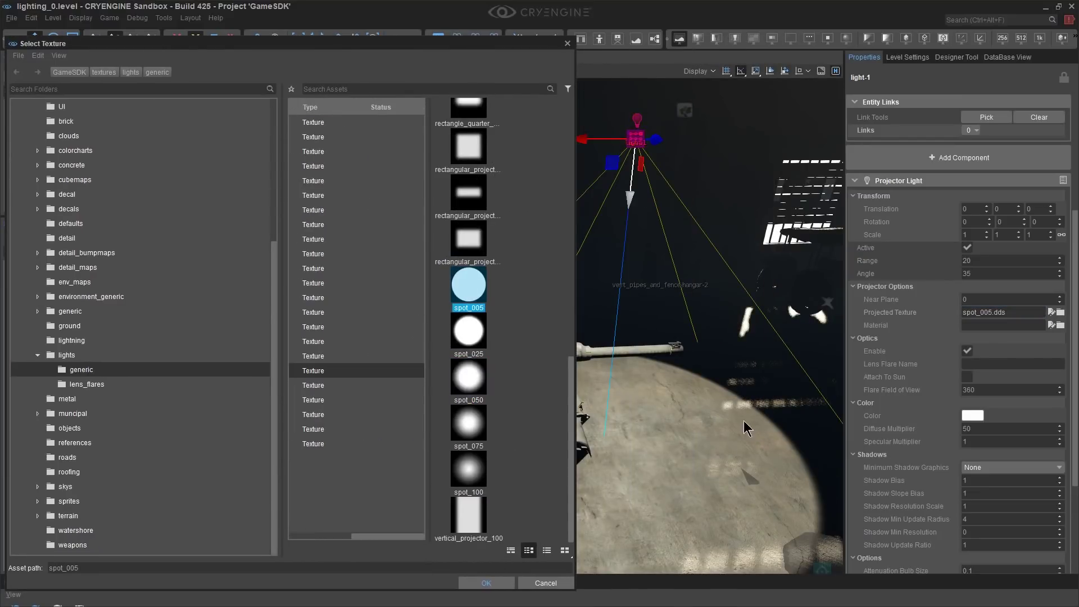
click(475, 340)
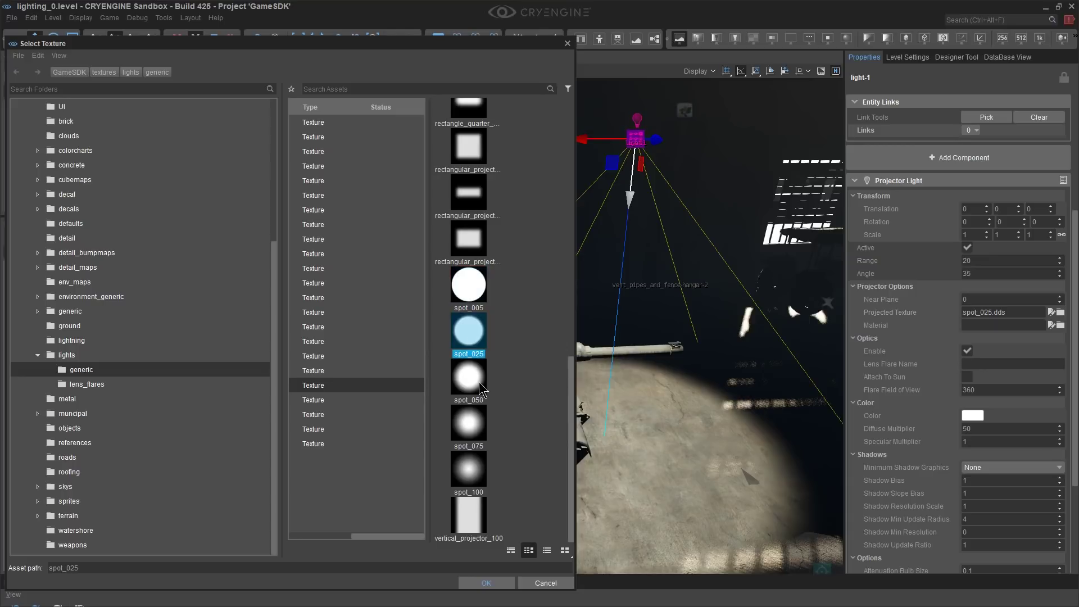
click(477, 388)
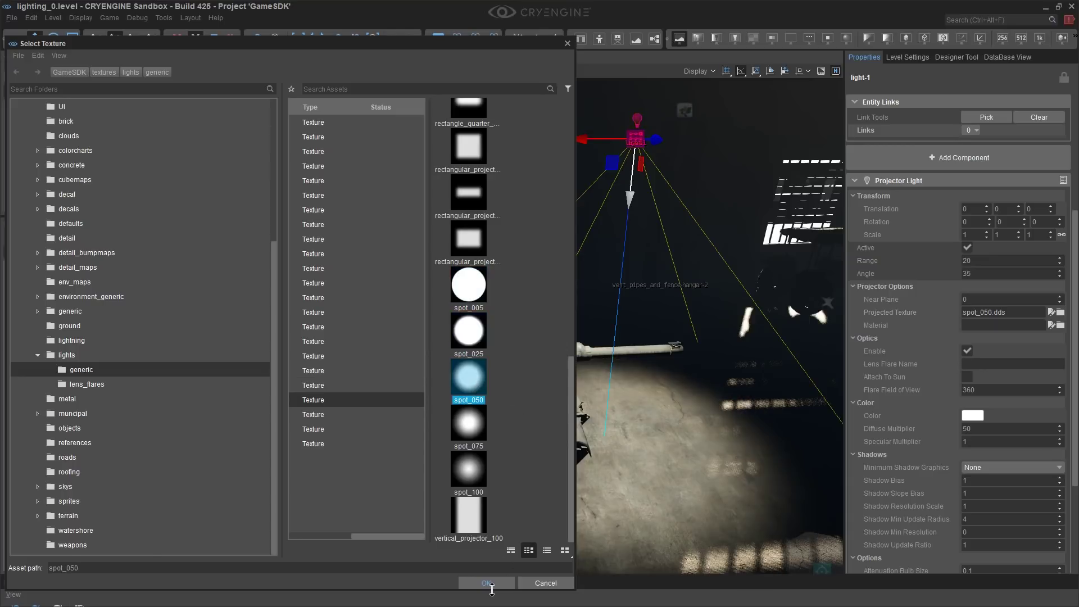
click(486, 583)
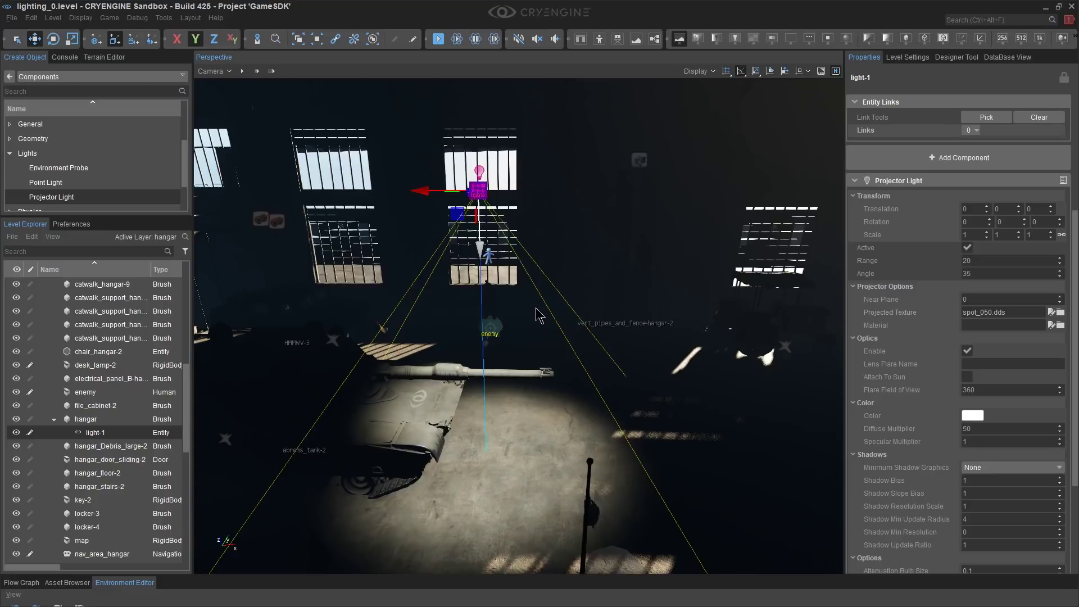
Duplicate light-1 and move the copy along X to above the rear of the tank
key(ctrl+d)
key(a)
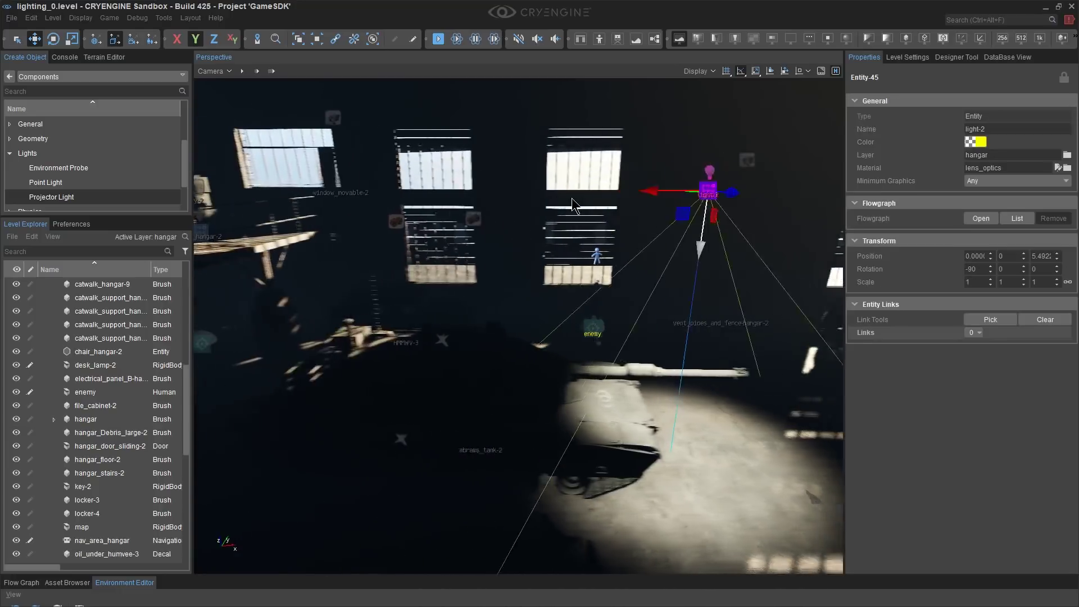
drag(738, 197, 388, 183)
Duplicate light-2, move the copy along X to about 13.1 over the catwalk, and raise it to about Z 6.97
key(ctrl+d)
key(a)
drag(598, 197, 215, 198)
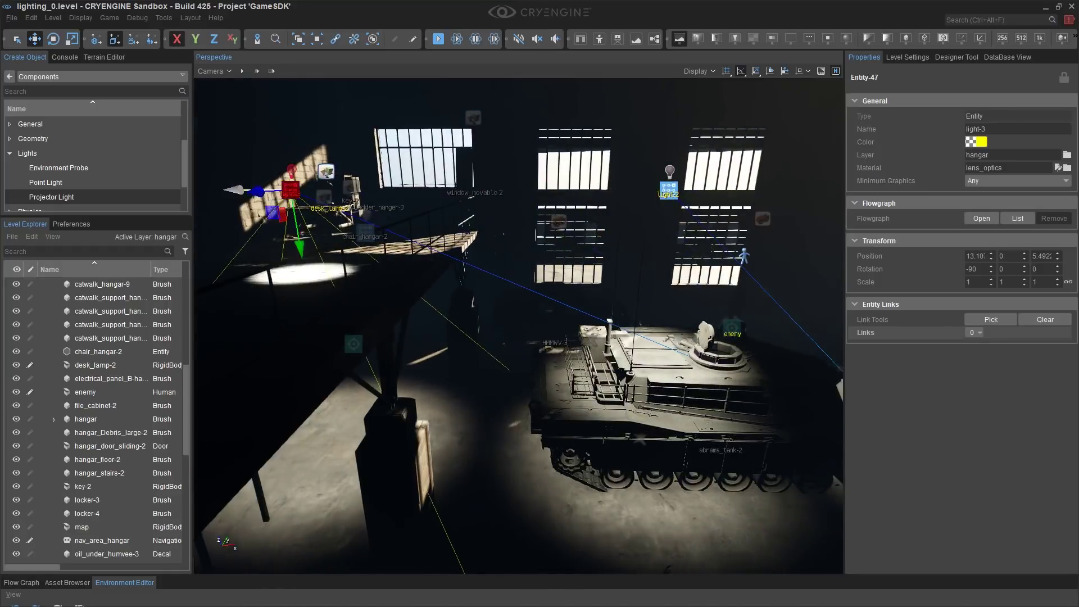
middle_drag(281, 236, 286, 349)
drag(304, 347, 291, 278)
Duplicate the catwalk light twice along Y, placing one copy on each side, the first at about Y 5.32
key(d)
right_drag(555, 312, 360, 313)
key(ctrl+d)
drag(402, 199, 198, 199)
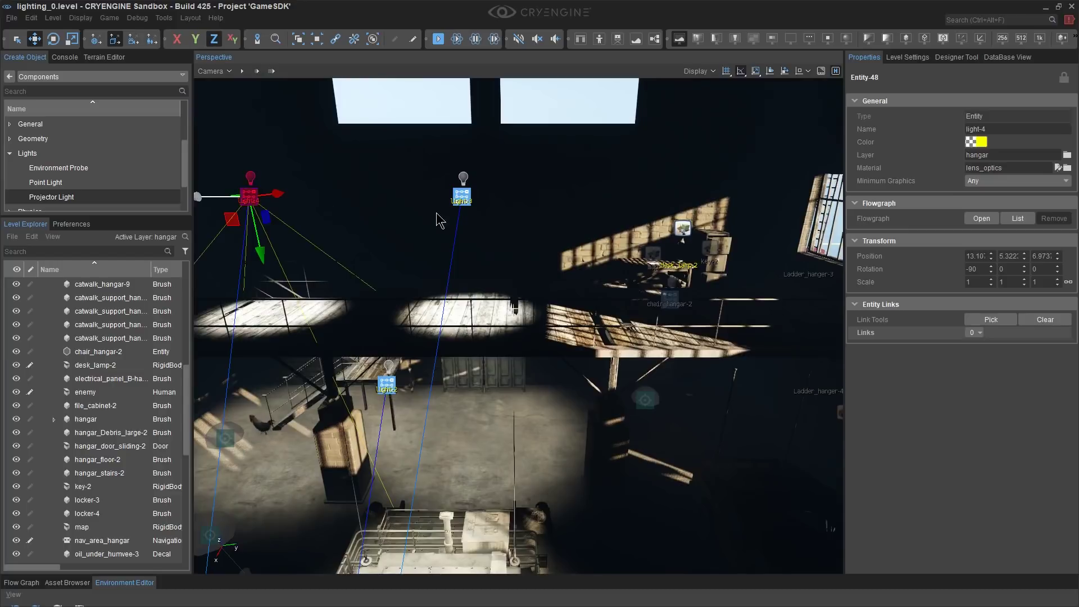
key(ctrl+d)
drag(207, 204, 650, 236)
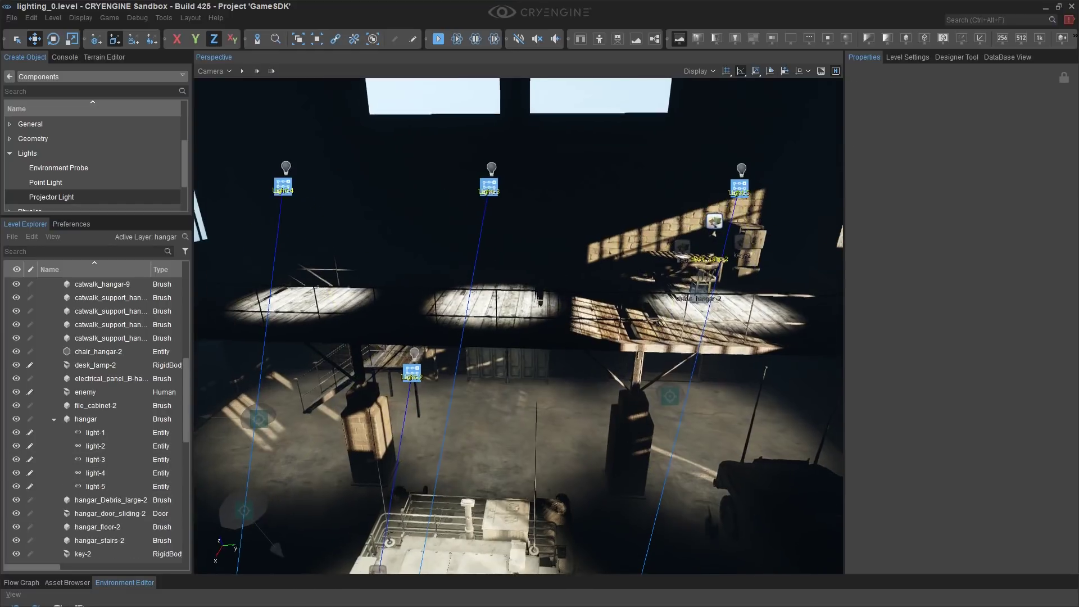
Examine the spotlight pools on the hangar's catwalk and floor and compare them with the sunlight outside
right_drag(518, 326, 531, 290)
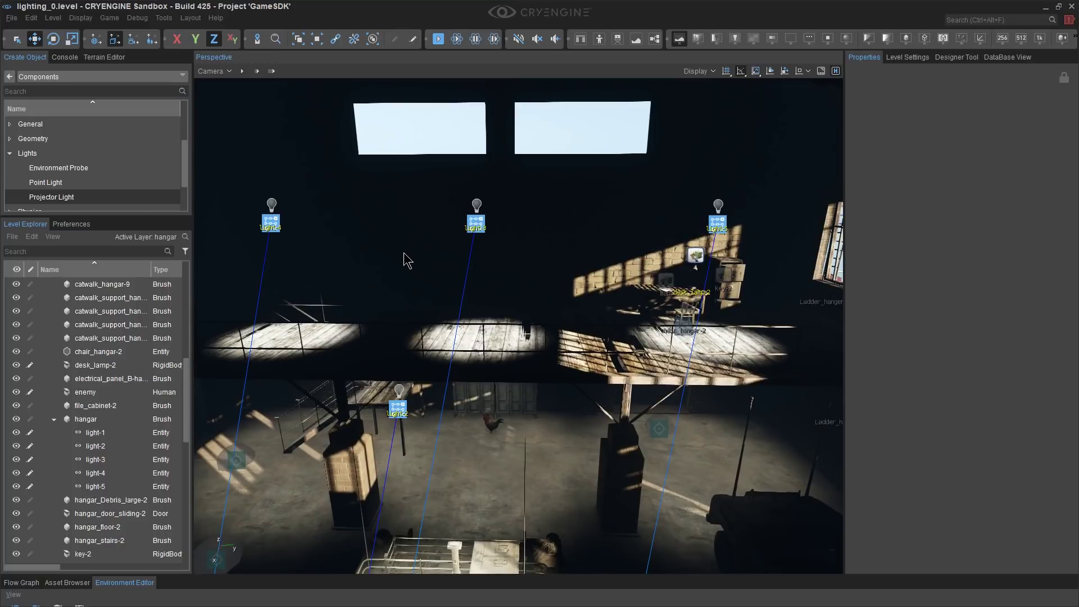
middle_drag(505, 306, 538, 290)
scroll(505, 306, down, 3)
right_drag(504, 306, 531, 296)
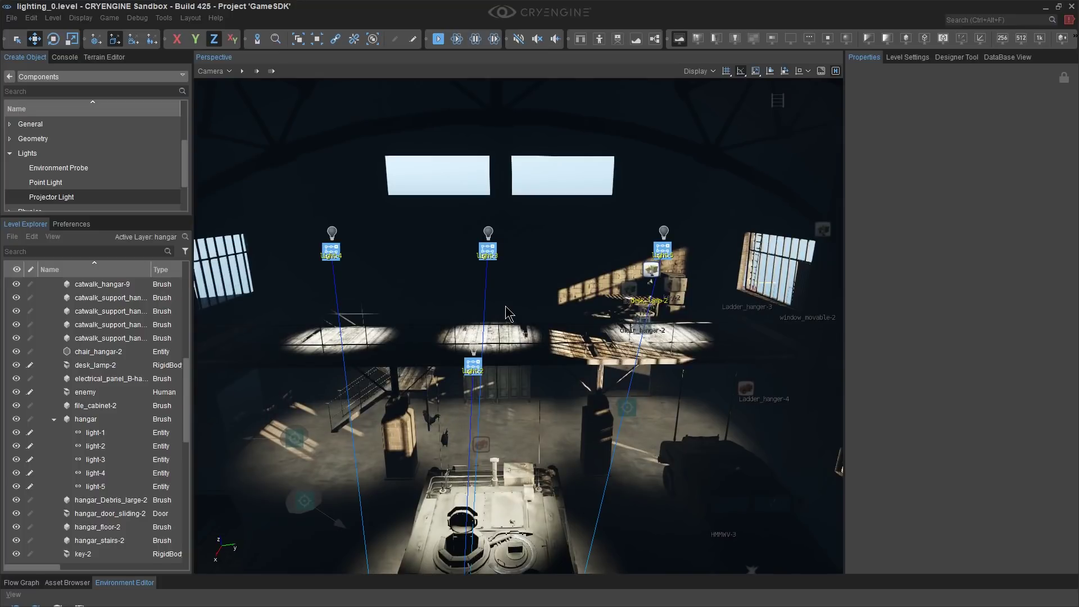
right_drag(658, 447, 1007, 293)
key(w)
key(w)
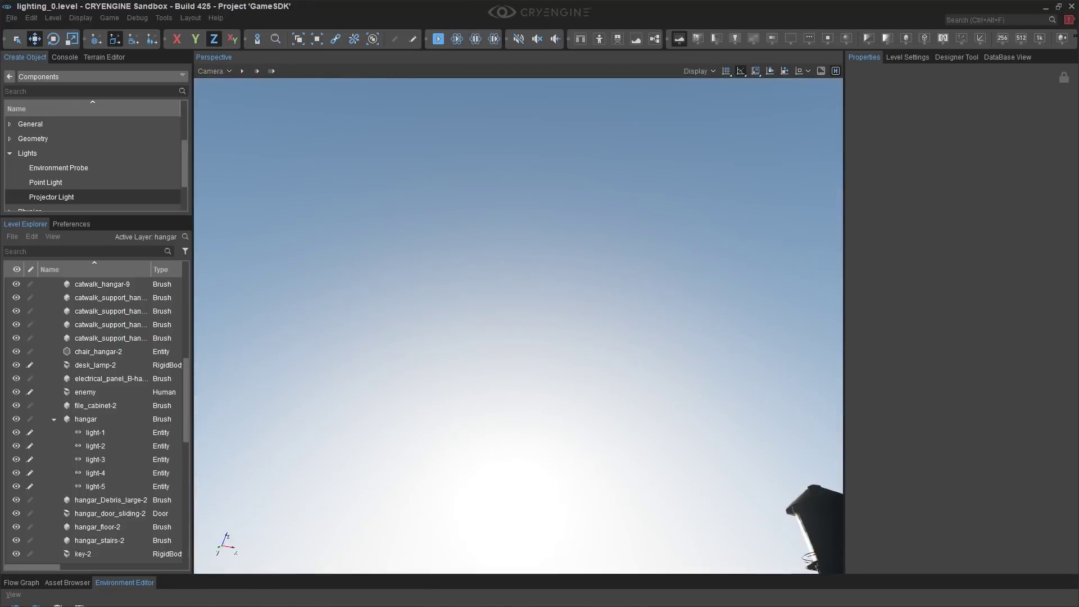
right_drag(753, 366, 759, 348)
right_drag(499, 349, 534, 427)
key(w)
key(s)
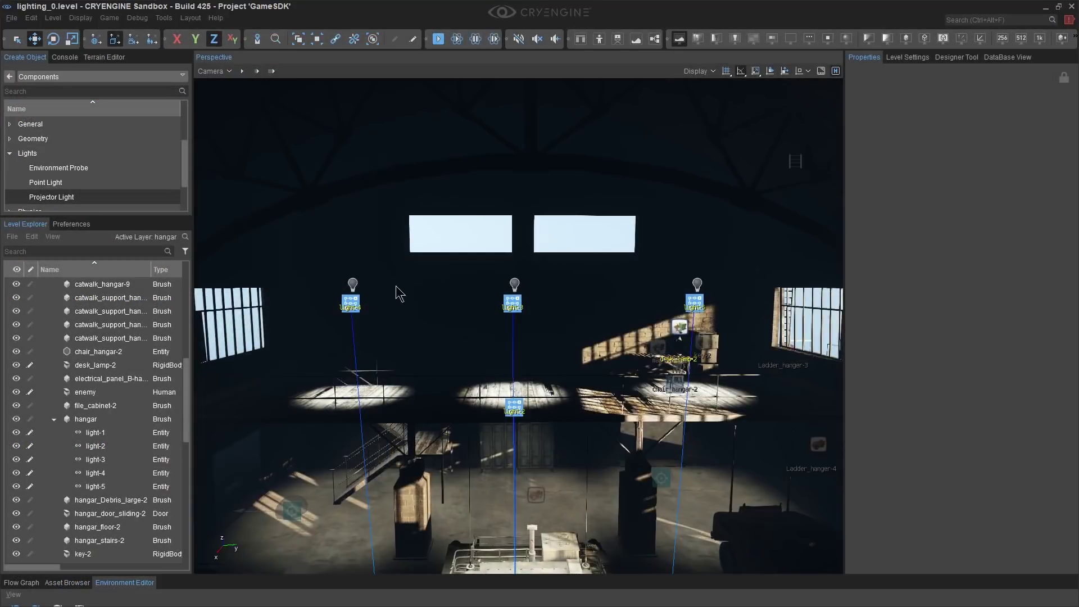
Select the three projector lights above the catwalk and set their colour to warm orange #ffcd7d
click(350, 303)
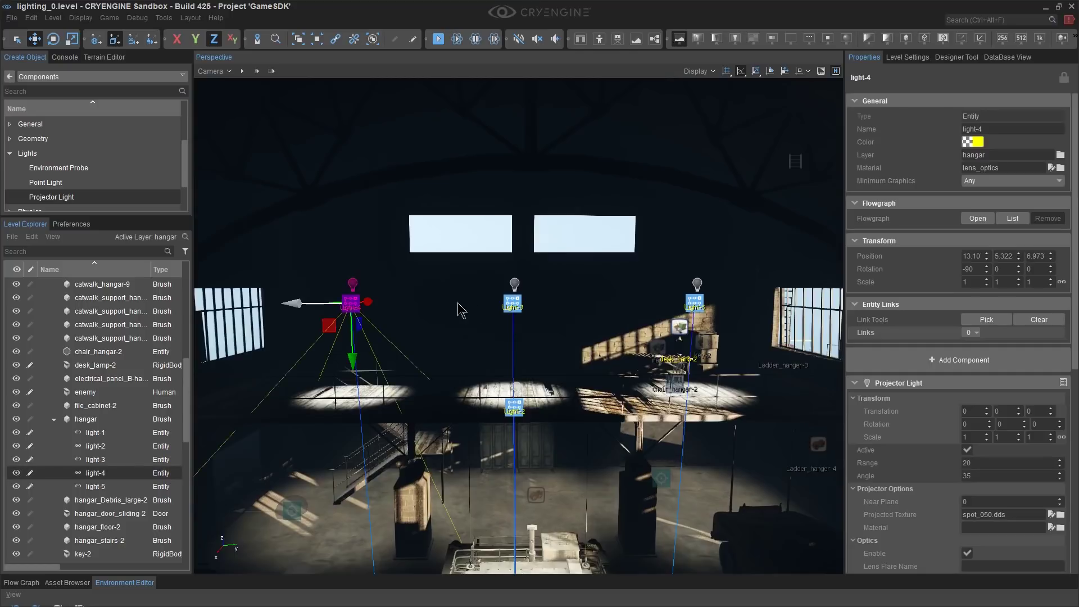
ctrl+click(512, 303)
key(1)
ctrl+click(693, 306)
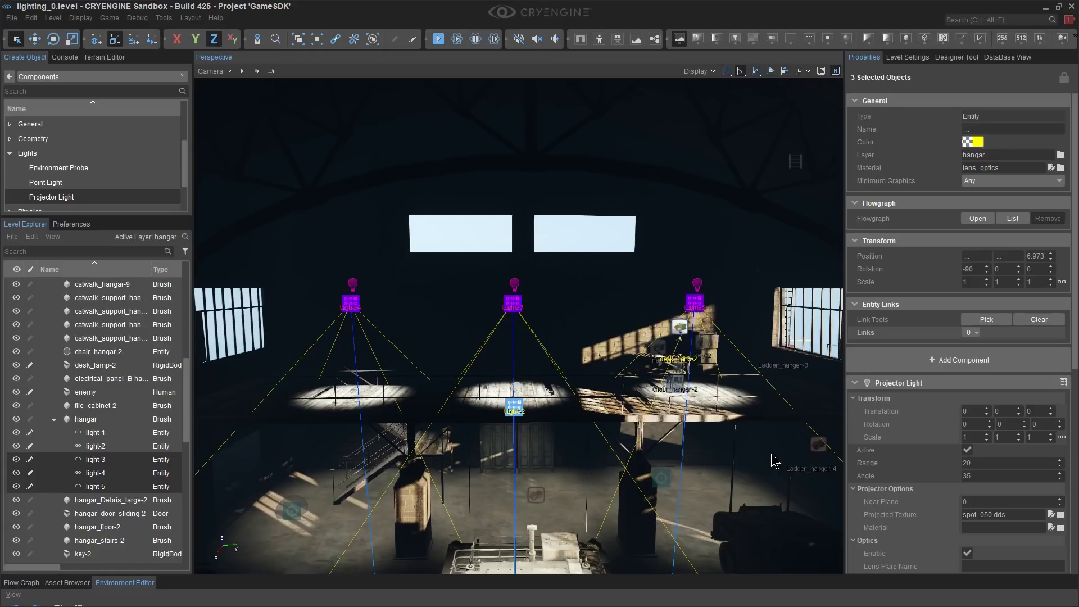
scroll(979, 455, down, 3)
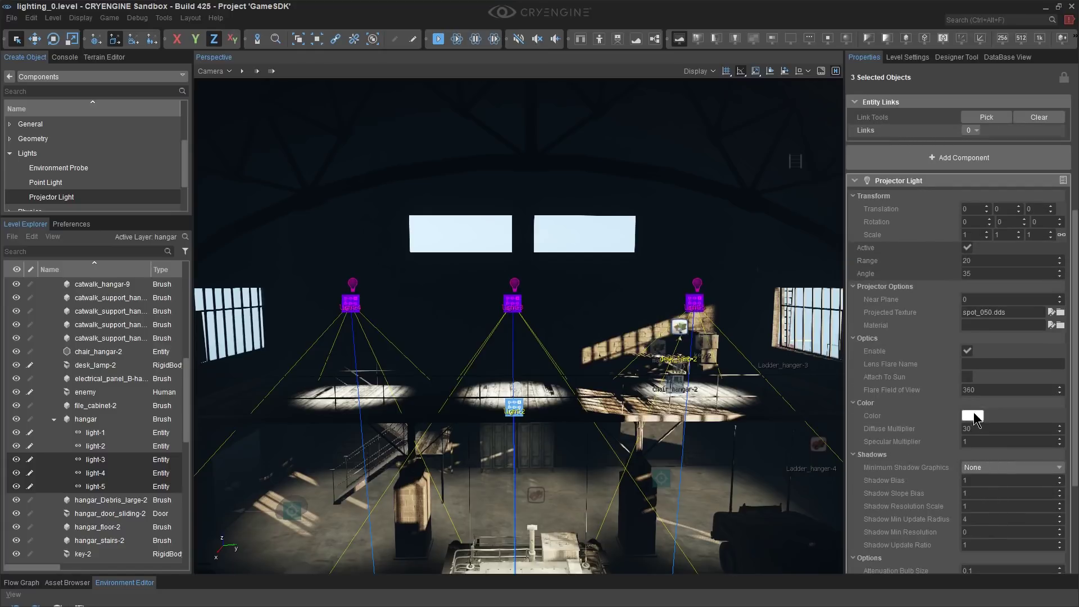
click(973, 416)
click(988, 249)
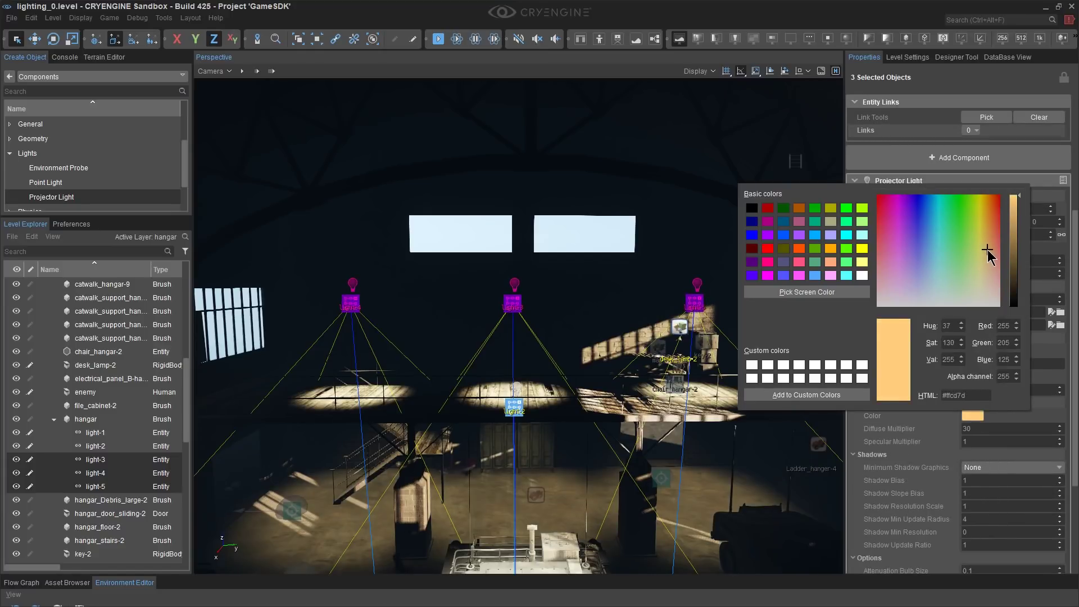
drag(953, 326, 929, 336)
click(1053, 353)
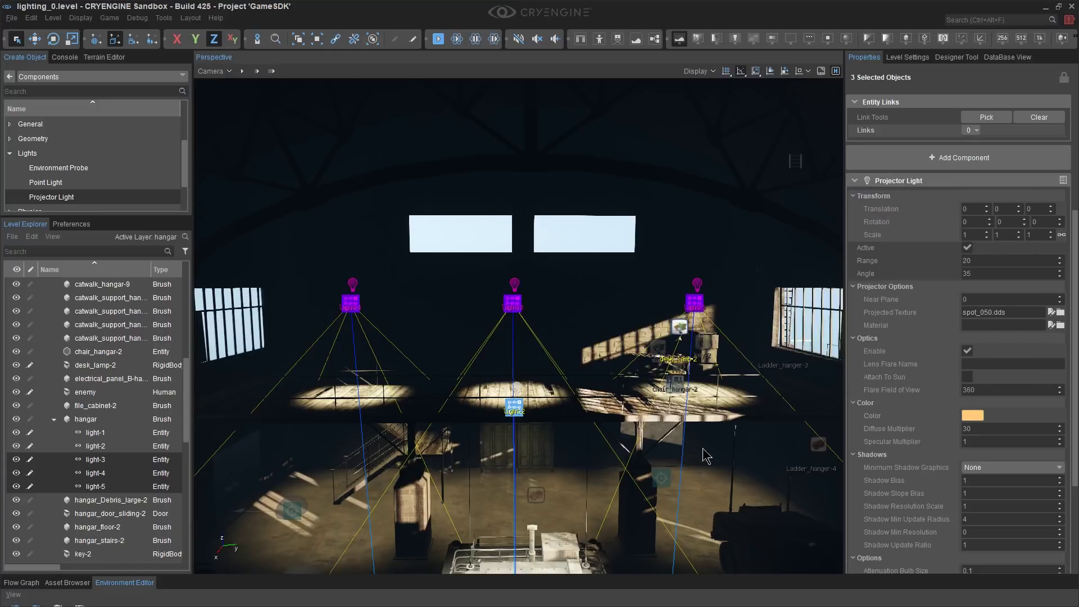
Deselect the lights and inspect the dark hangar, including the barred windows and the area around the tank
click(578, 323)
key(w)
right_drag(584, 342, 602, 374)
key(s)
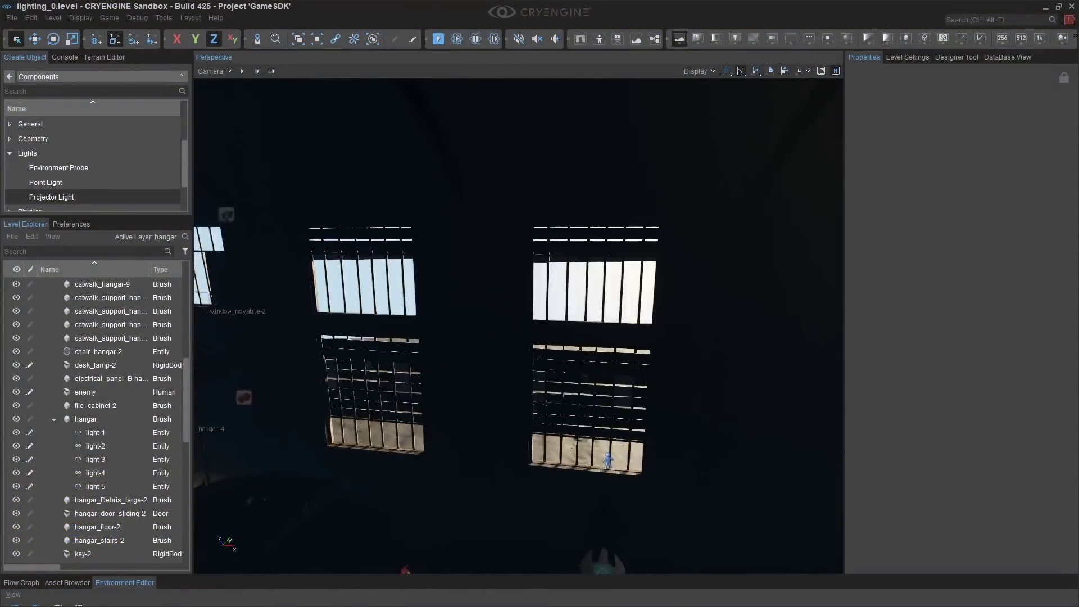
right_drag(519, 326, 394, 394)
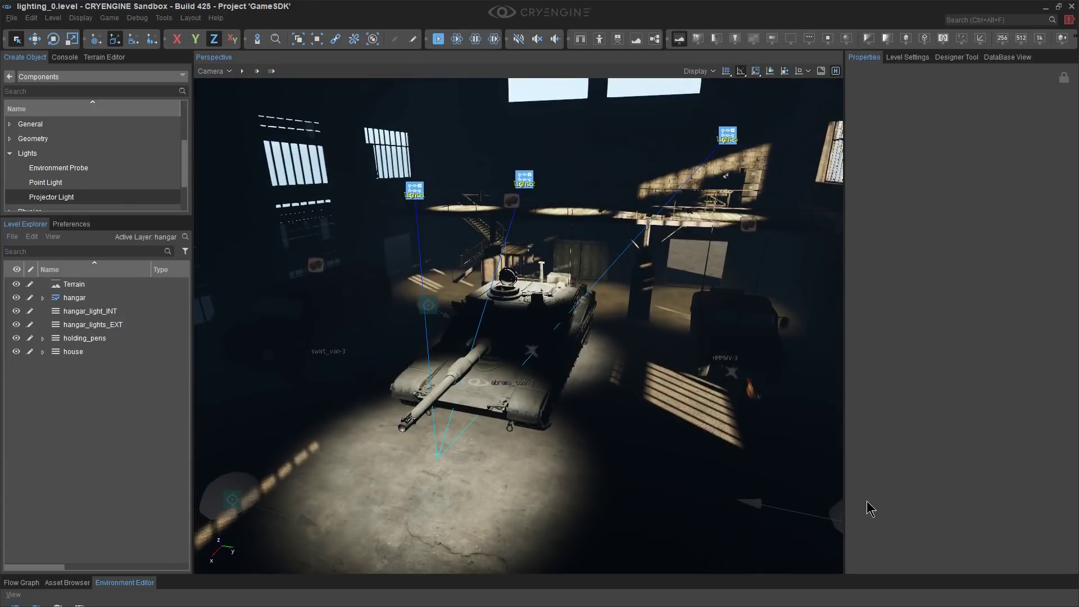
Activate Total Illumination V2 in the level settings while viewing the sunlit floor patch near the HMMWV
click(908, 58)
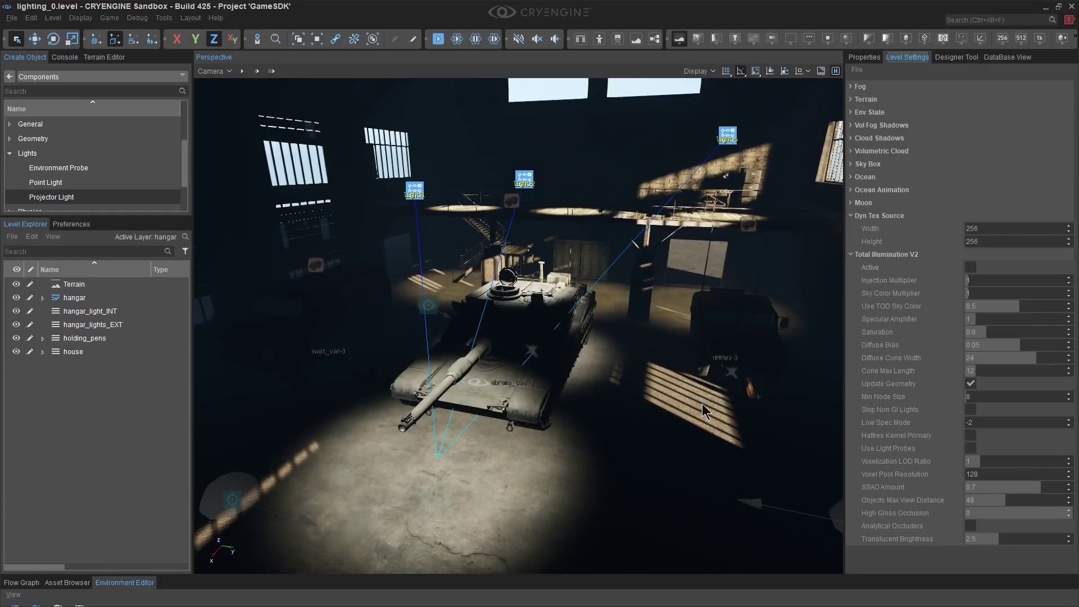
key(d)
right_drag(703, 387, 540, 393)
key(w)
right_drag(697, 352, 643, 279)
key(s)
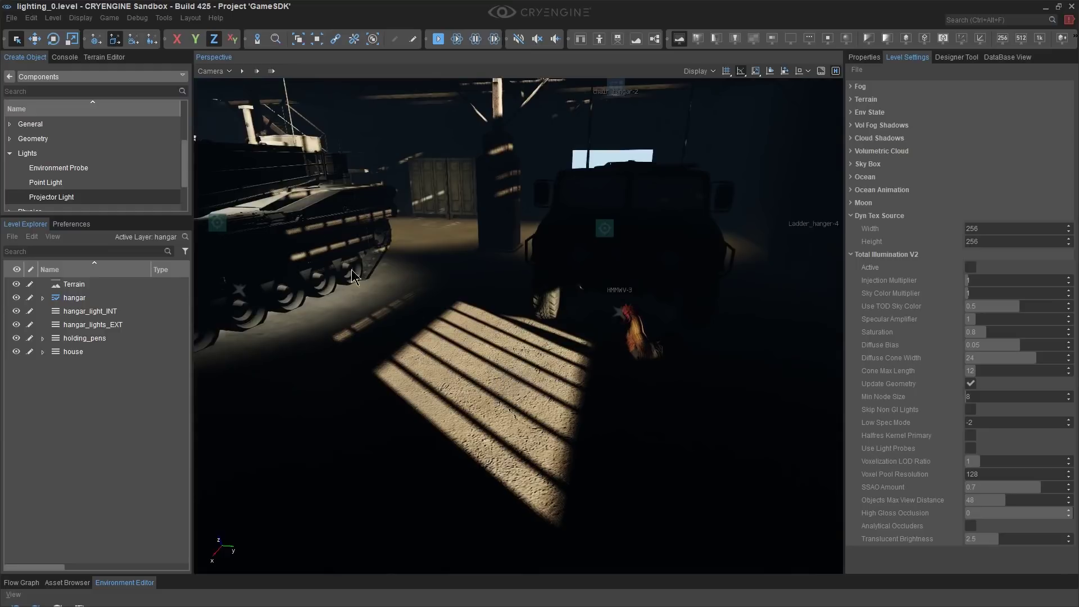
right_drag(351, 238, 328, 247)
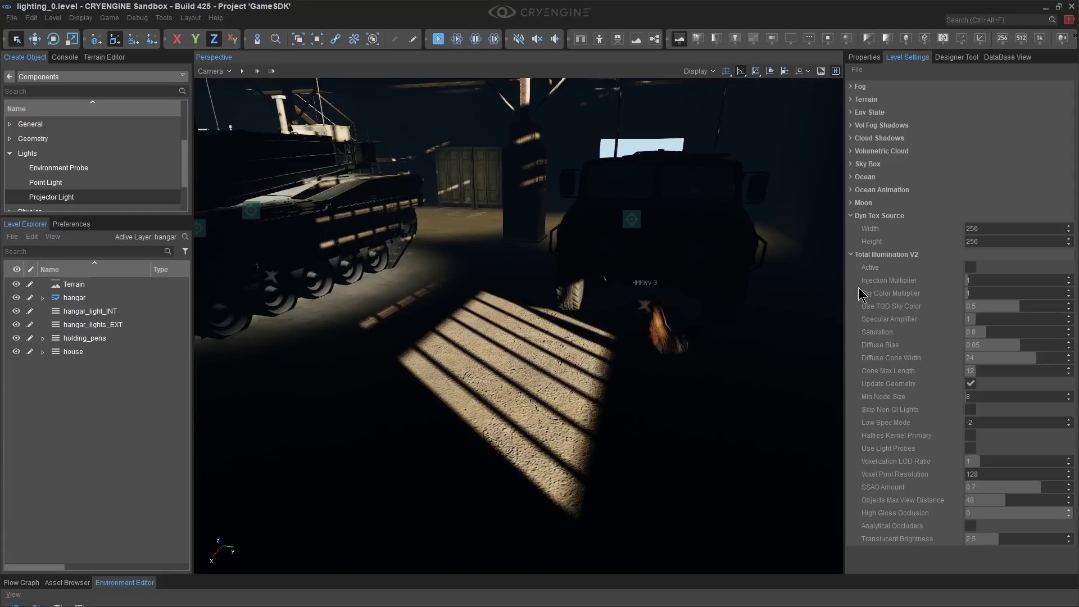
mouse_move(915, 310)
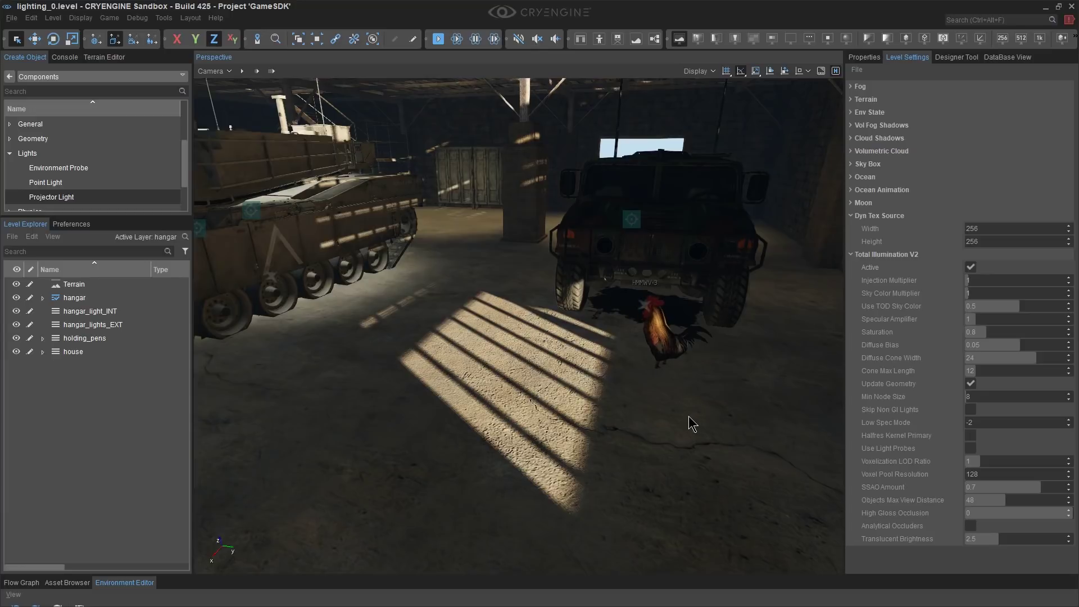
Set the Total Illumination V2 Injection Multiplier to 10 and inspect the bounced light across the whole hangar
right_drag(735, 385, 701, 377)
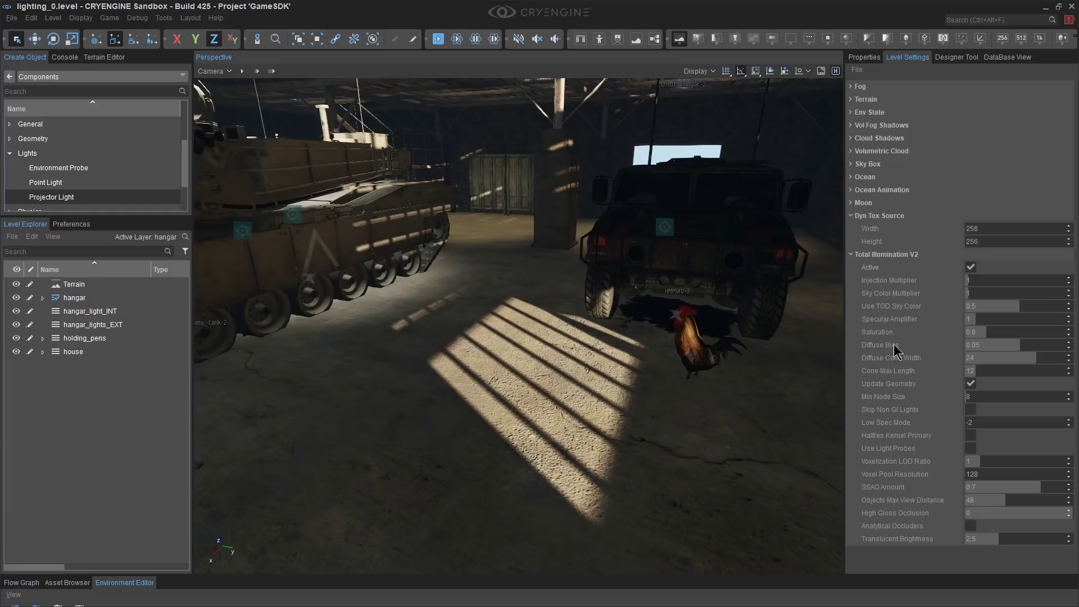
click(976, 280)
text(10)
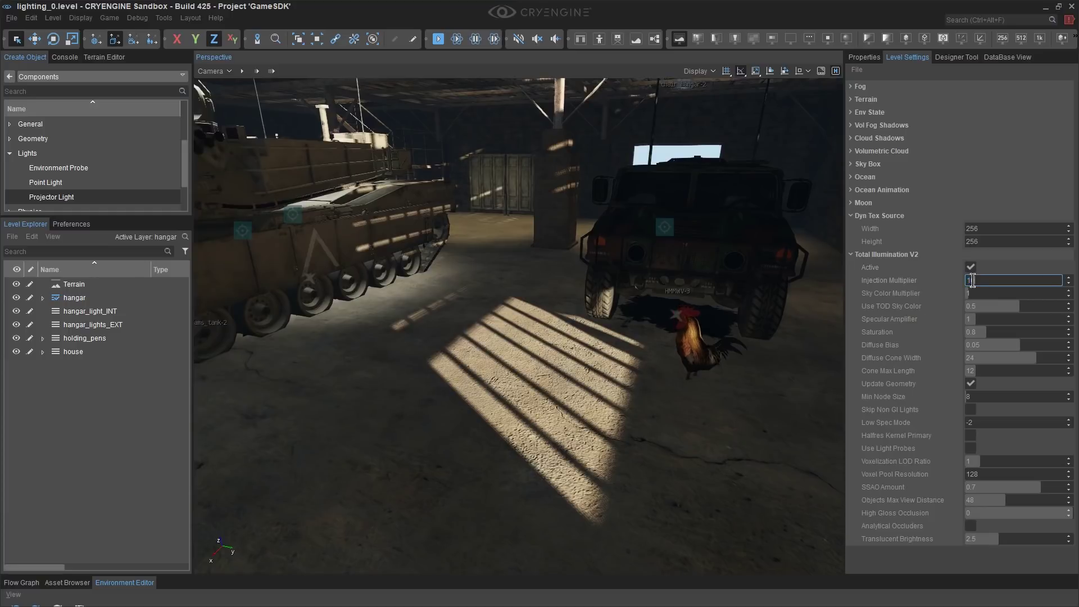
key(Return)
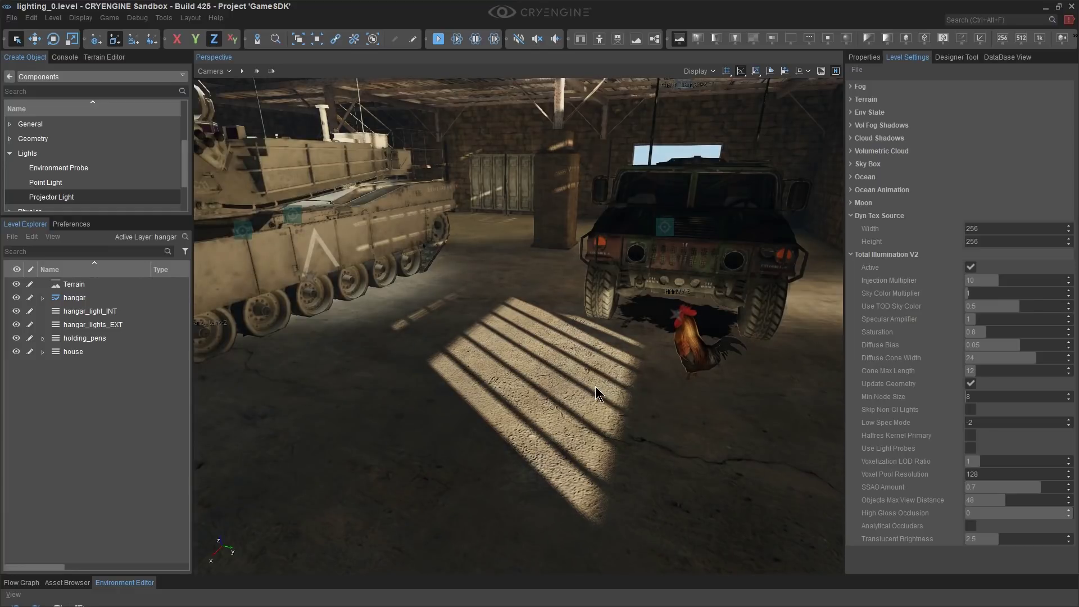
key(s)
right_drag(729, 371, 782, 362)
key(a)
key(s)
key(a)
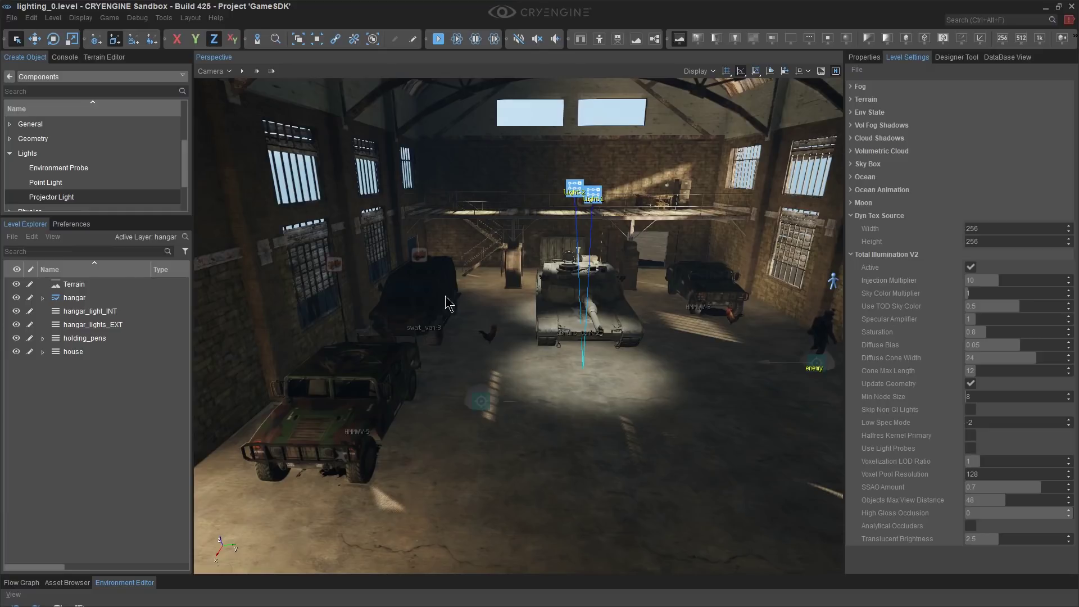
Enlarge the Environment Editor and set the time of day to about 00:39
drag(494, 575, 506, 292)
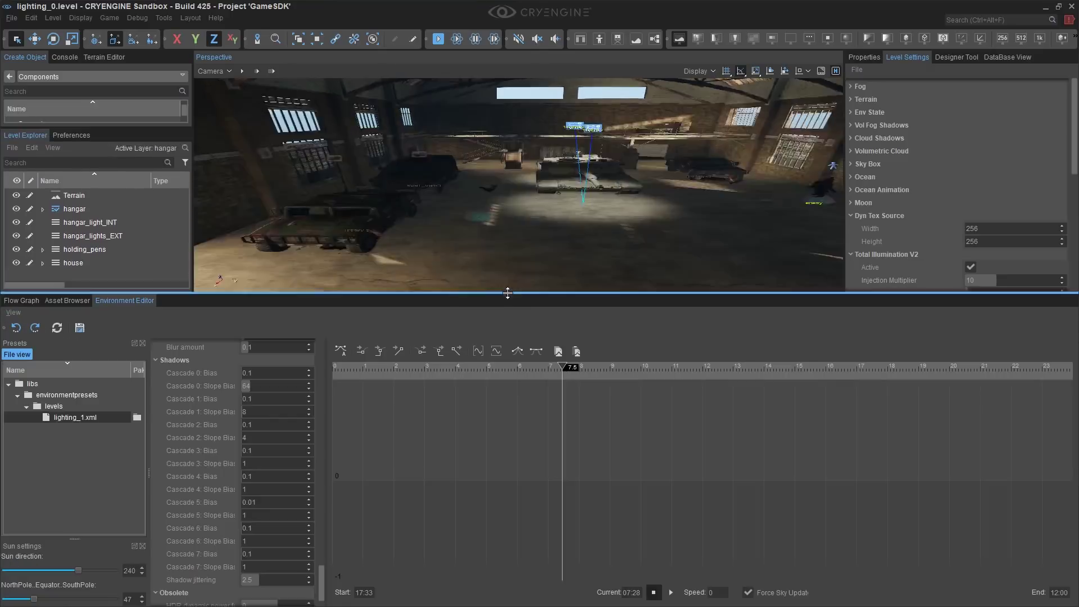
click(375, 369)
drag(375, 369, 352, 372)
Examine the moonlit water tower and house outside, collapse the Environment Editor, and view the spotlit tank in the hangar
right_drag(449, 225, 225, 225)
key(w)
right_drag(518, 185, 340, 184)
key(s)
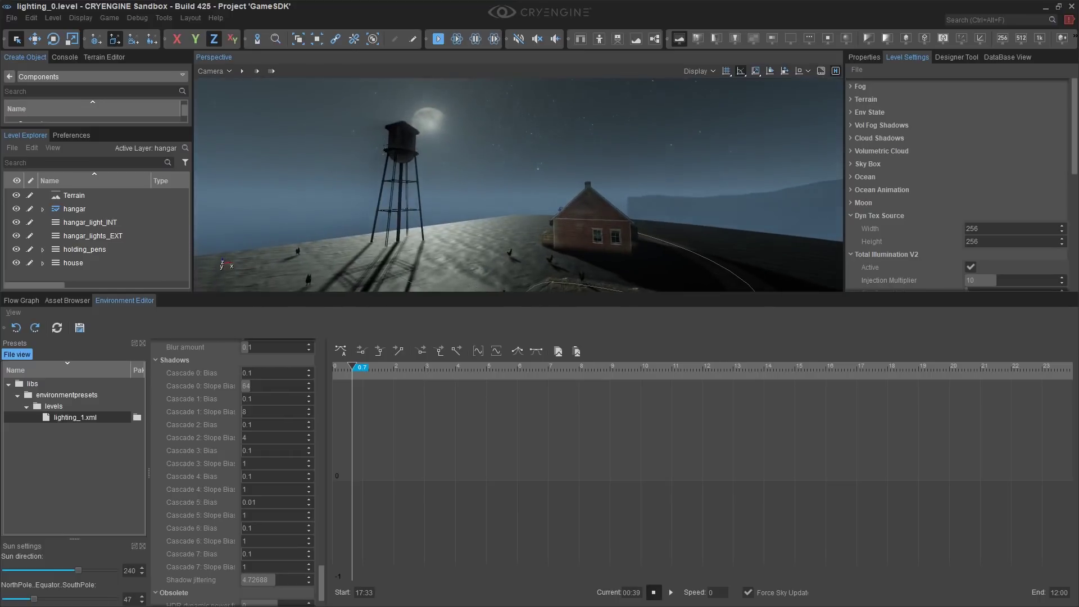
right_drag(628, 232, 572, 236)
key(w)
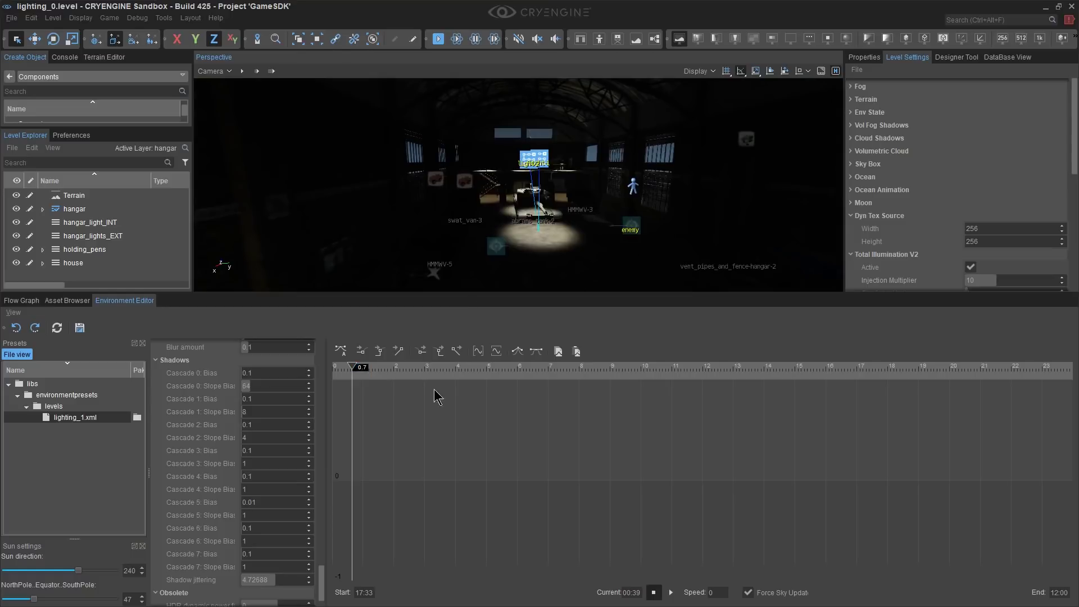
drag(463, 293, 395, 602)
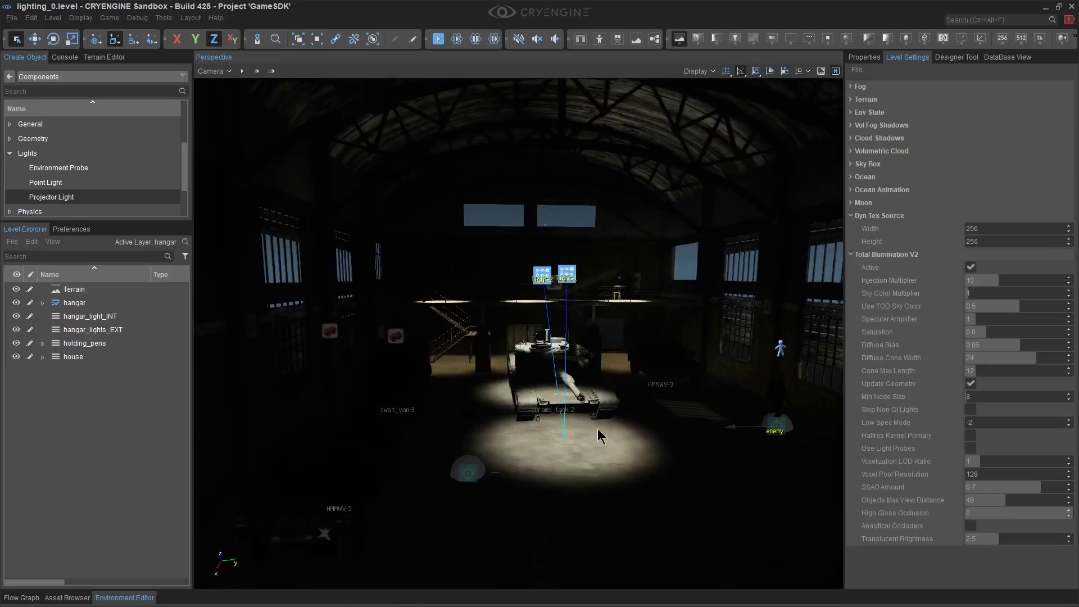
right_drag(598, 429, 551, 423)
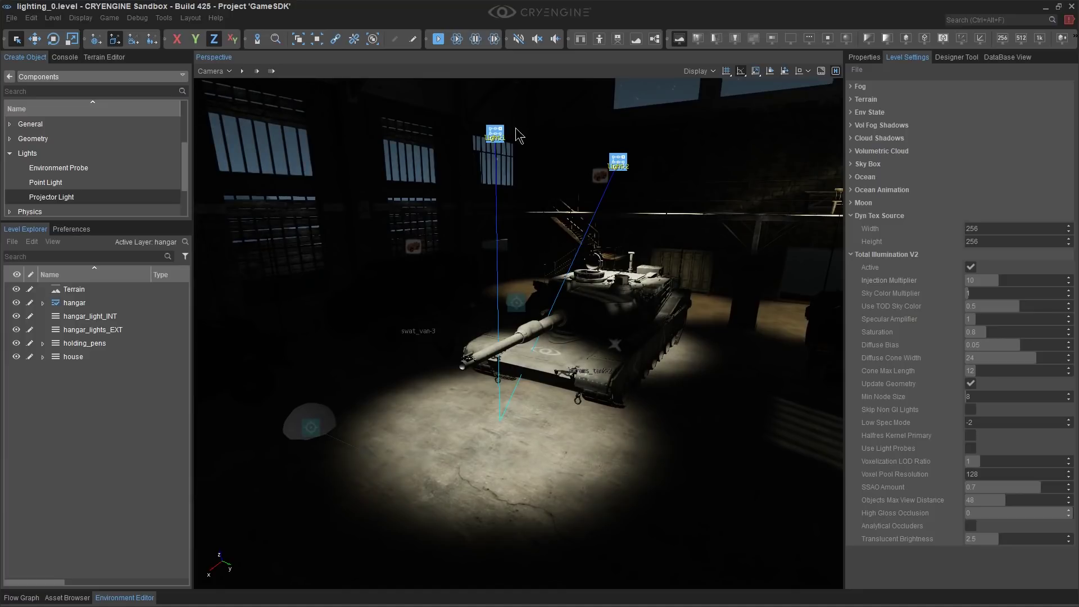
Filter the level objects by "light", select light-1 through light-5, and set their Minimum Shadow Graphics to Low
click(43, 303)
click(85, 257)
text(light)
click(95, 316)
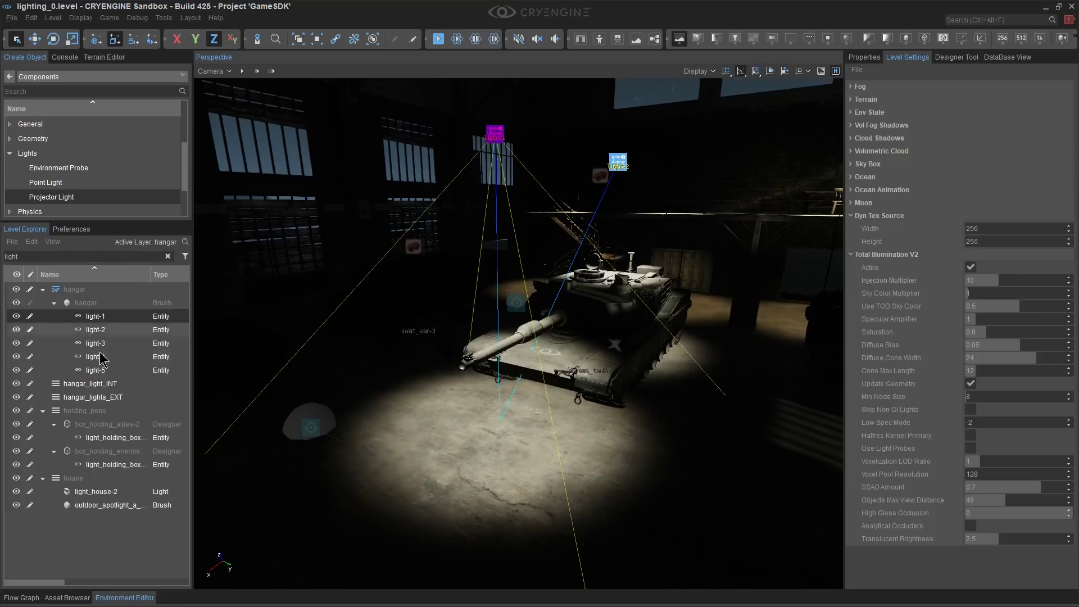
shift+click(102, 370)
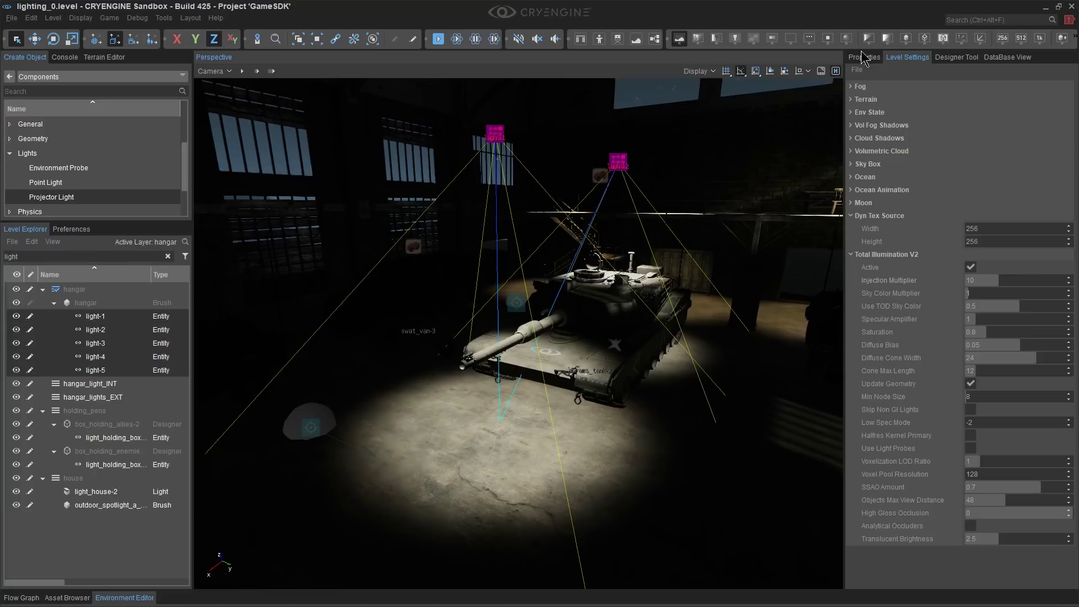
click(864, 58)
scroll(995, 384, down, 3)
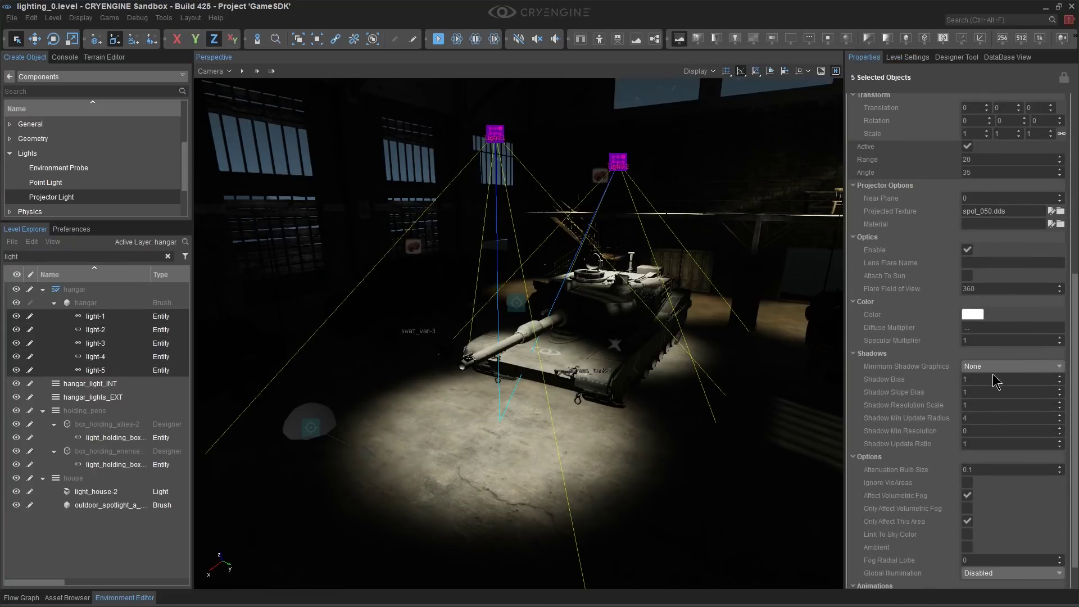
scroll(996, 383, down, 1)
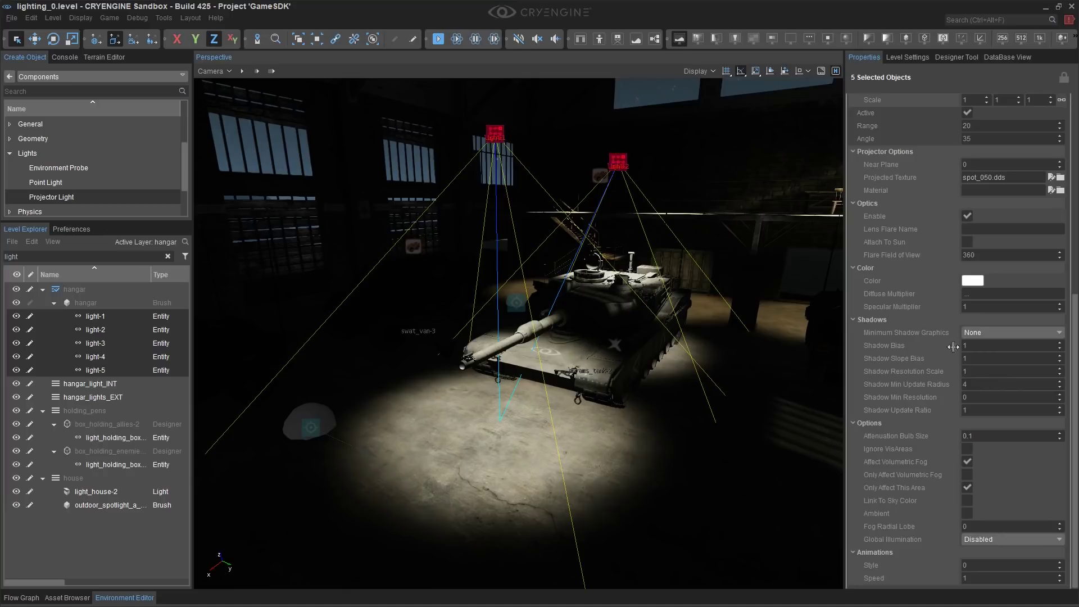
click(986, 334)
click(979, 346)
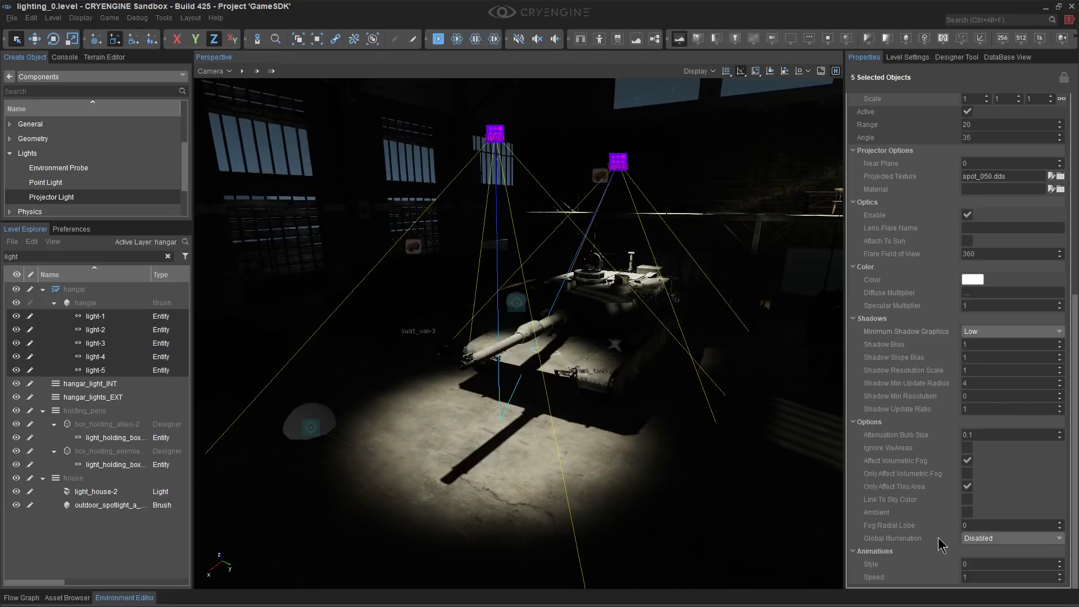
Try Dynamic as the Global Illumination mode for the five selected hangar lights
click(969, 538)
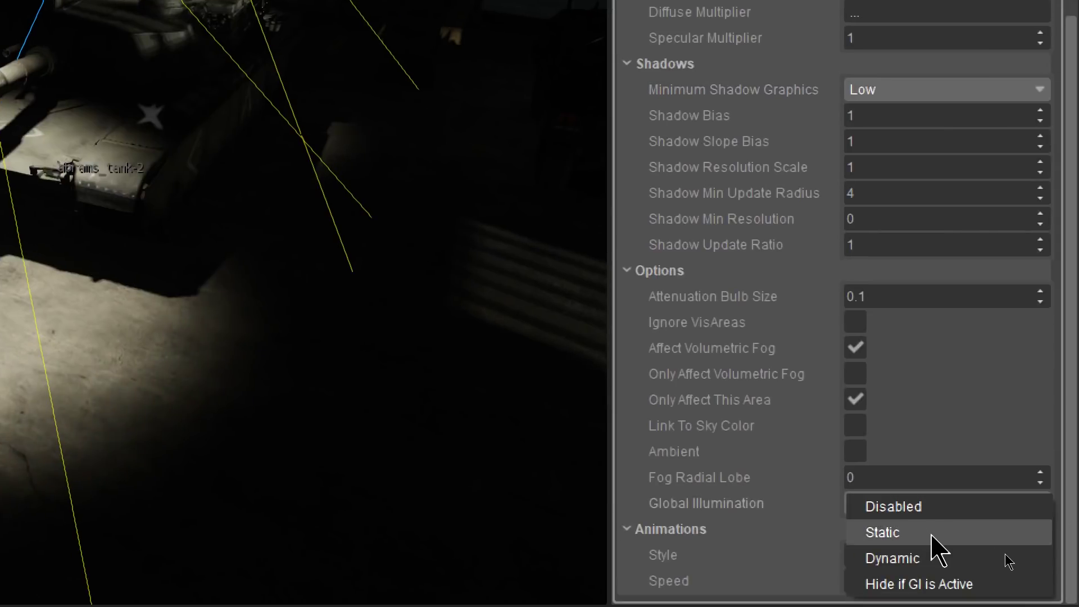
click(938, 559)
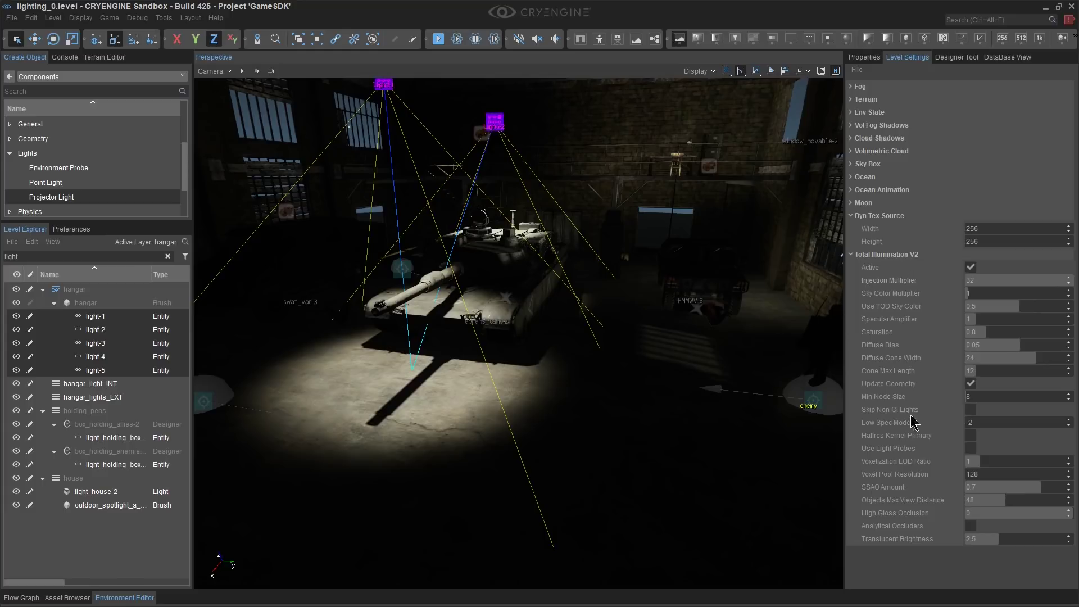
Enable Skip Non GI Lights for Total Illumination V2 and check the hangar's lighting from farther back
click(971, 409)
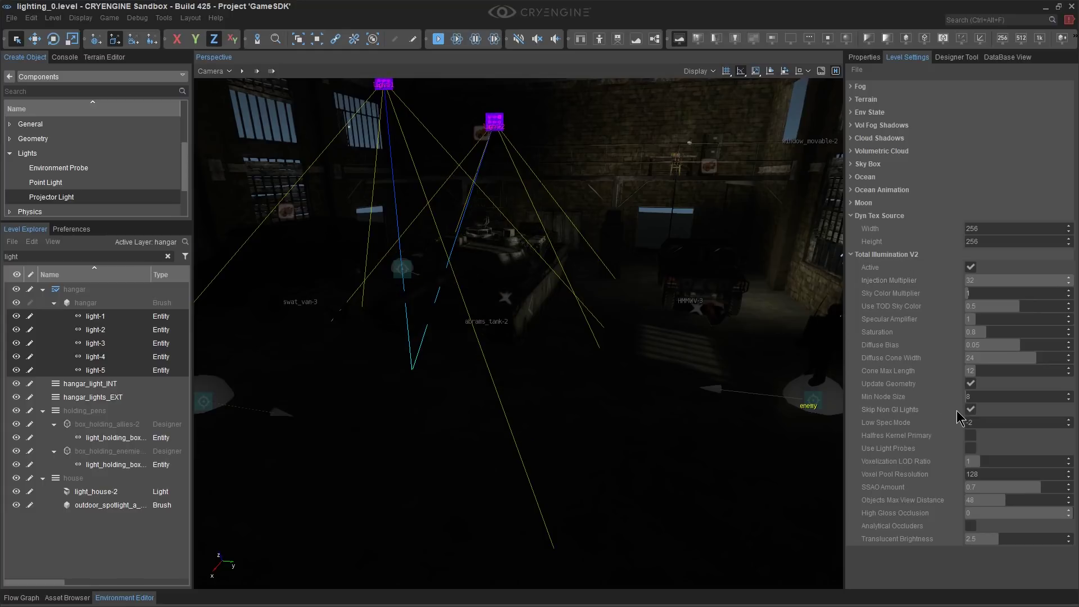
right_drag(795, 377, 771, 377)
key(s)
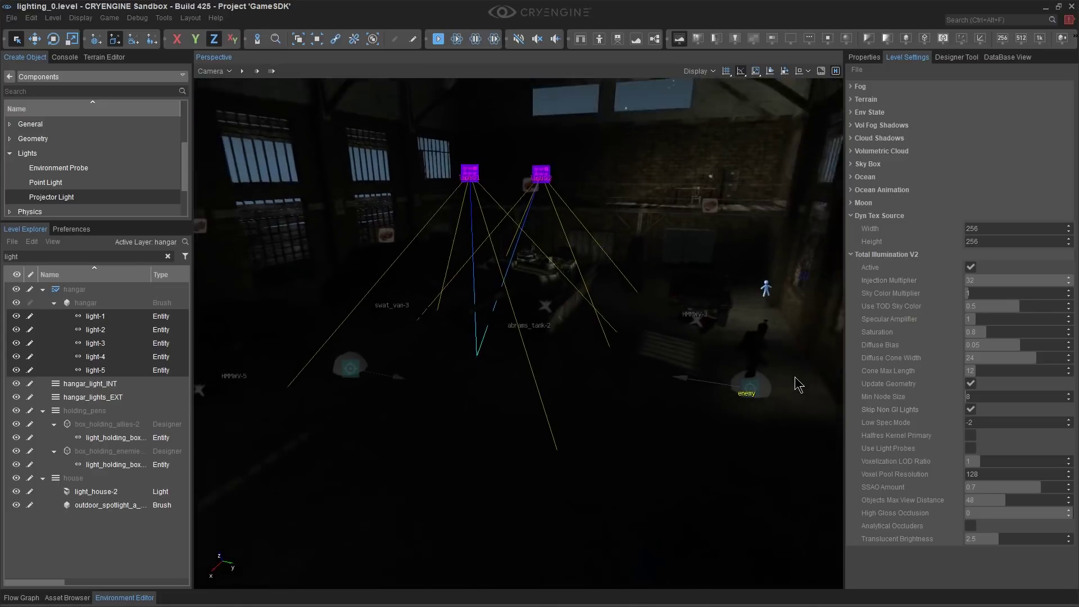
Set Global Illumination to Dynamic for light-1 through light-5
click(867, 59)
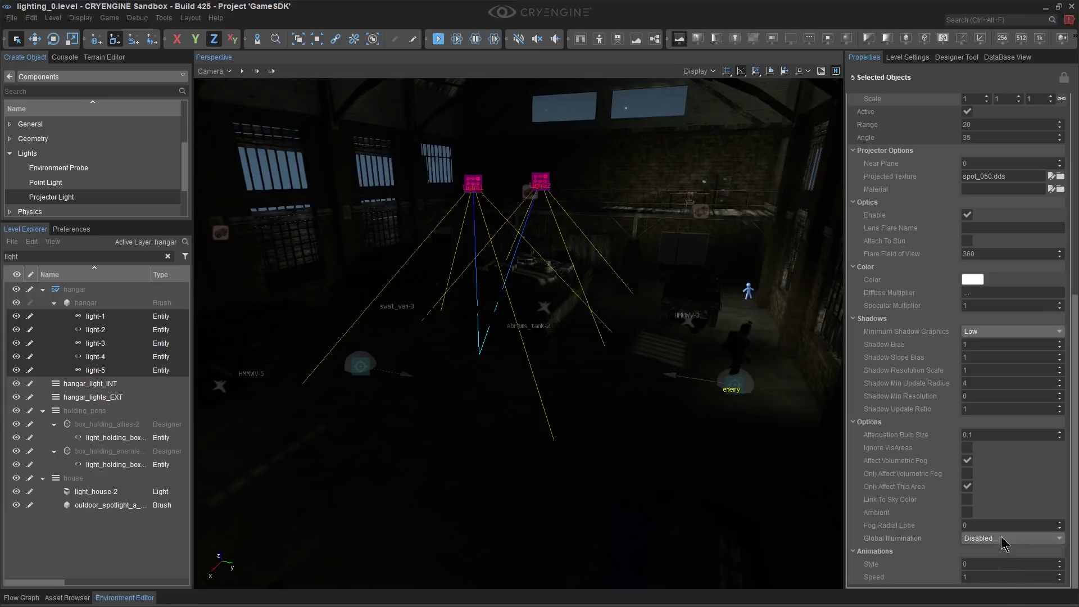
click(1005, 540)
click(1006, 575)
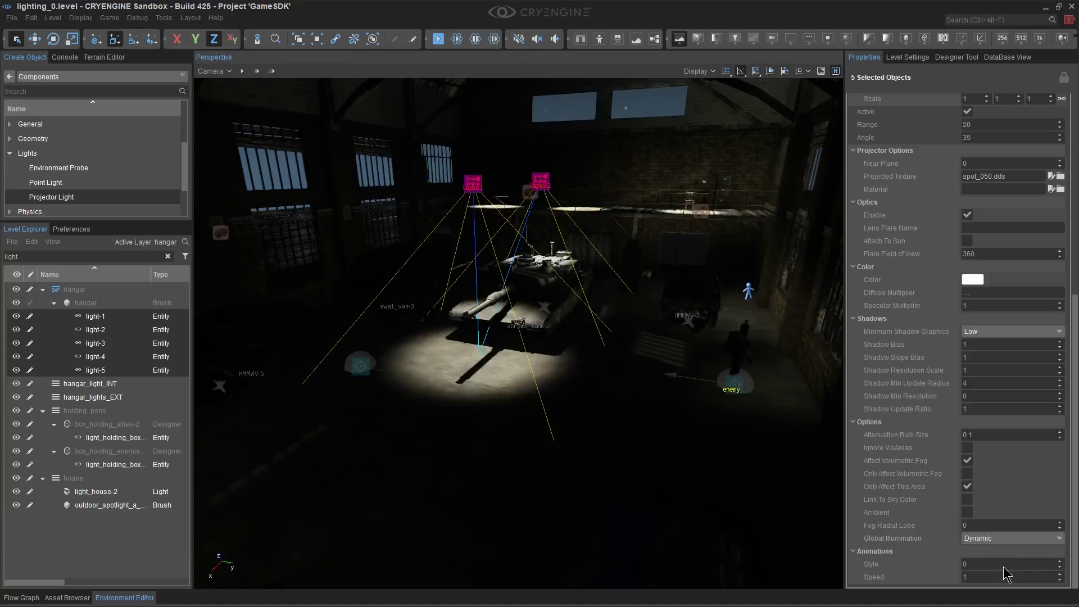
Examine the lit tank, catwalk and roof, deselect the lights, and look out at the house in the moonlight
middle_drag(778, 461, 781, 531)
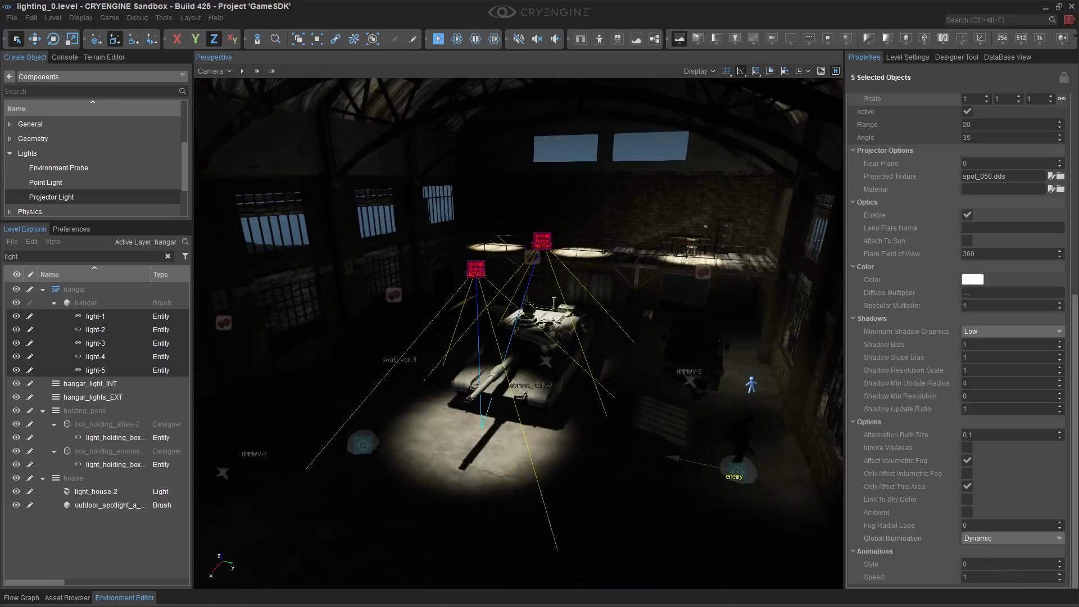
right_drag(782, 461, 725, 471)
key(d)
right_drag(742, 525, 748, 471)
key(w)
right_drag(699, 417, 700, 427)
key(s)
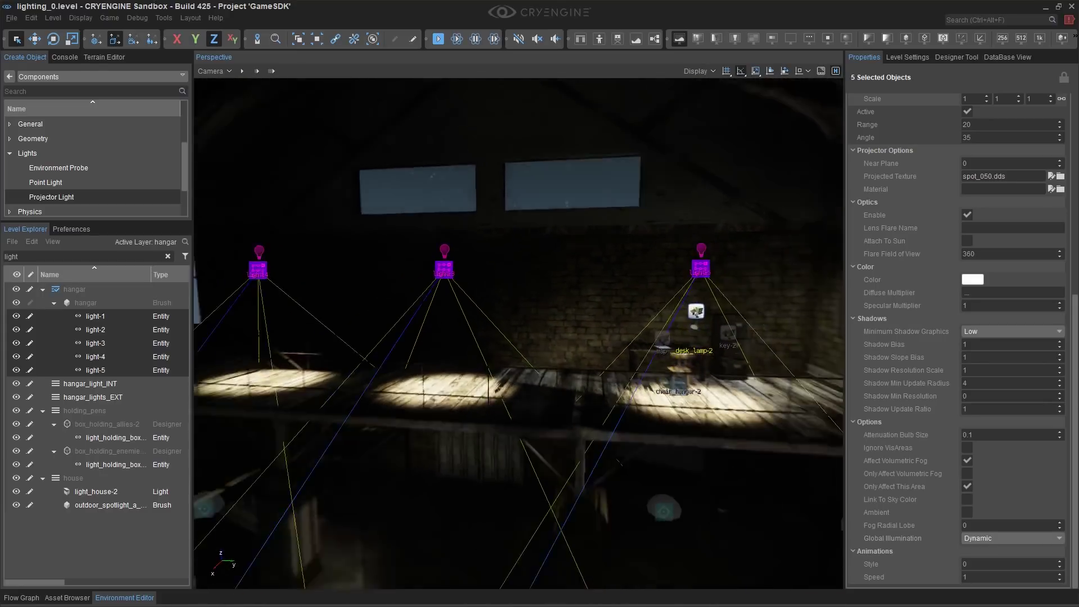
click(691, 534)
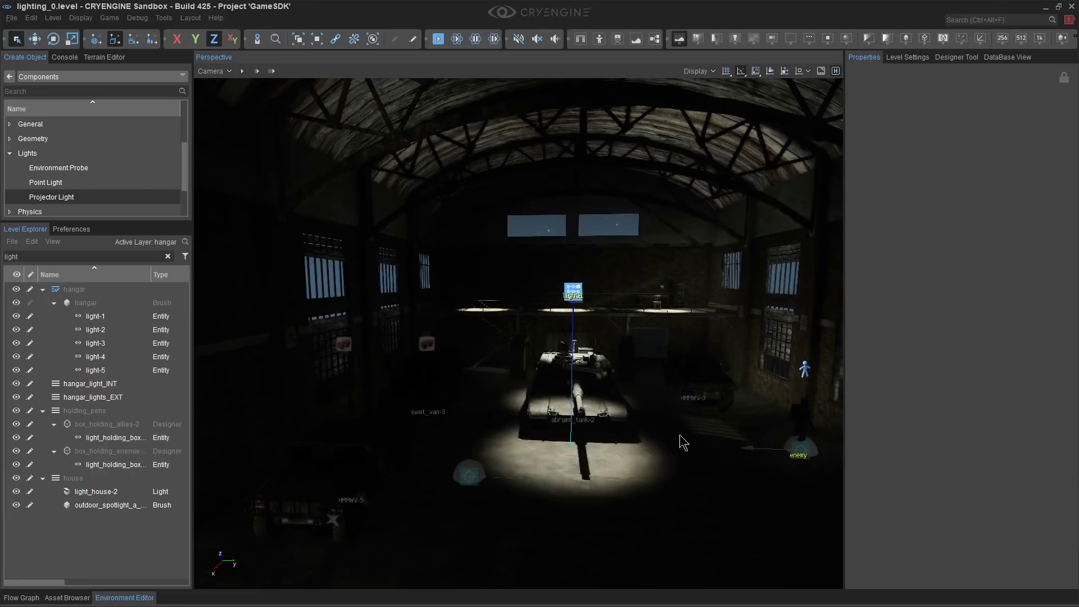
right_drag(689, 367, 208, 348)
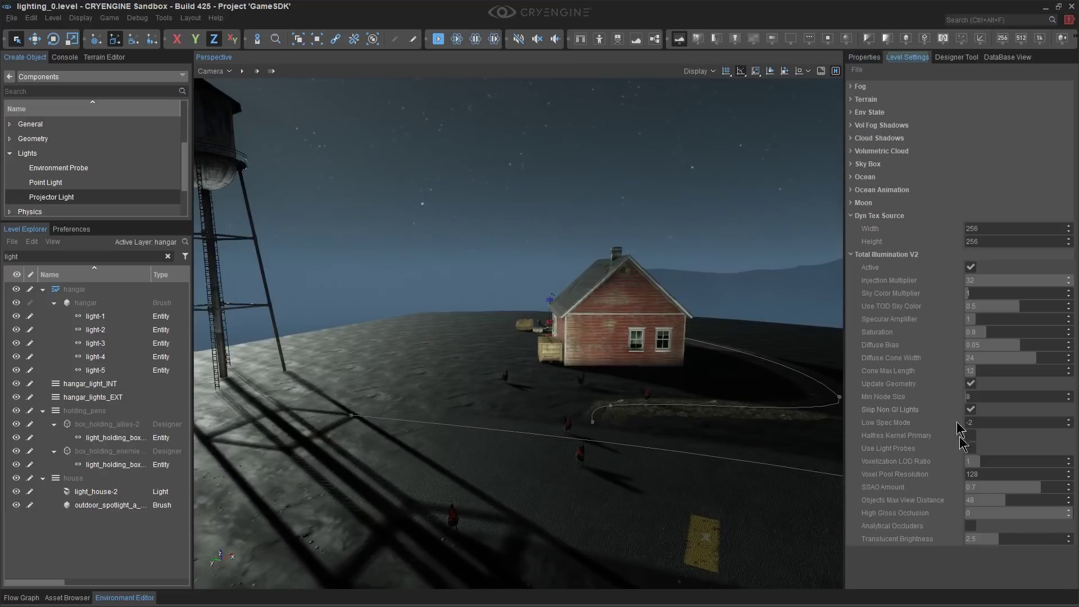
Examine the water tower, the hangar's exterior and the house in the moonlight from several viewpoints
right_drag(737, 369, 208, 332)
key(d)
key(w)
mouse_move(690, 366)
right_down()
mouse_move(669, 359)
mouse_move(690, 366)
mouse_move(682, 356)
right_up()
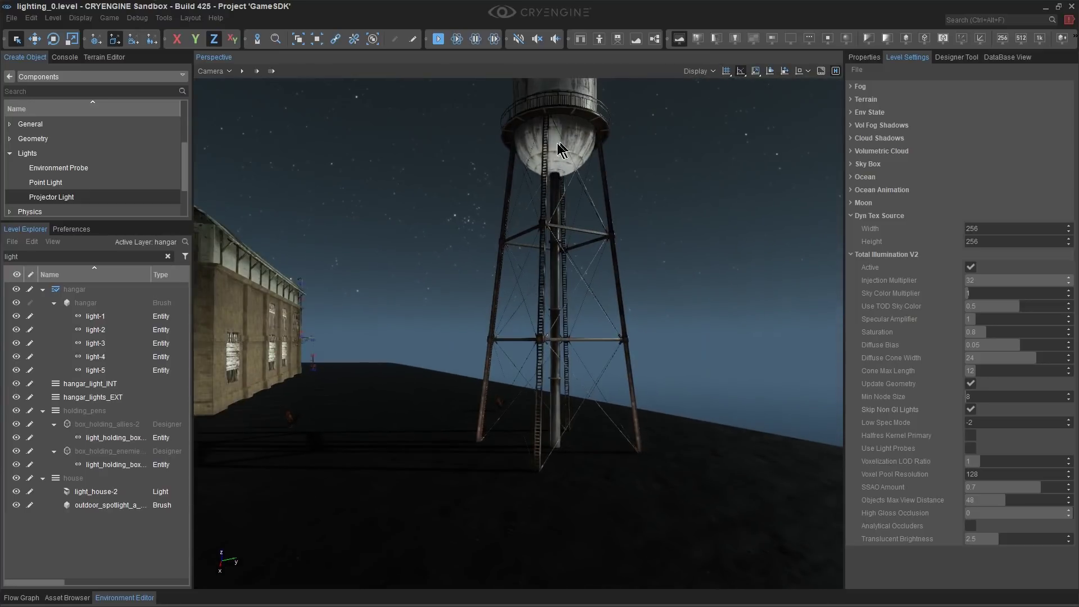
right_drag(590, 185, 686, 367)
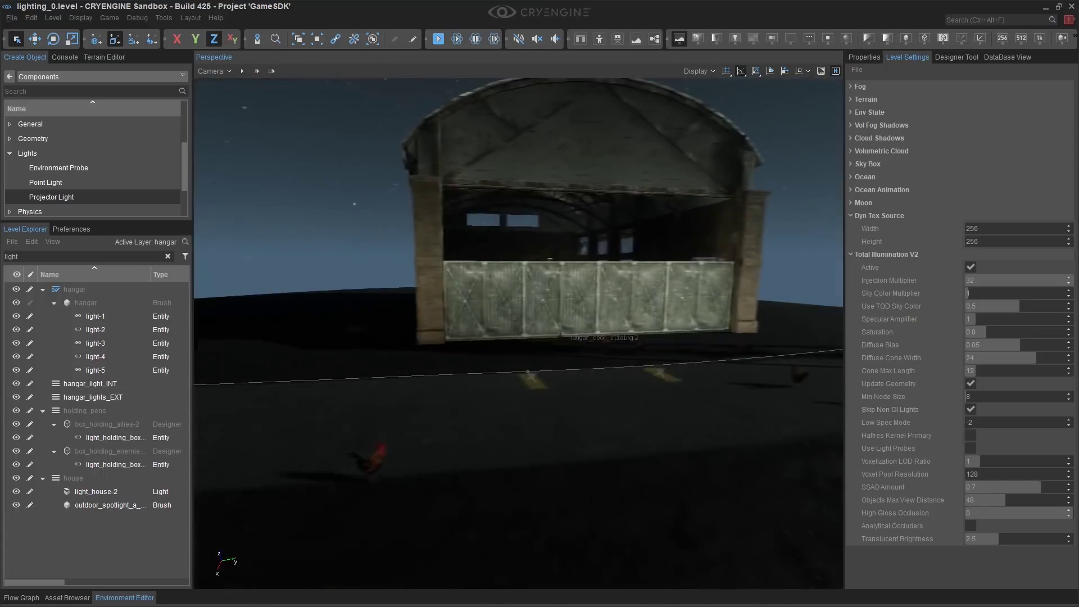
right_click(850, 318)
right_drag(681, 317, 677, 349)
key(w)
key(w)
scroll(691, 319, up, 2)
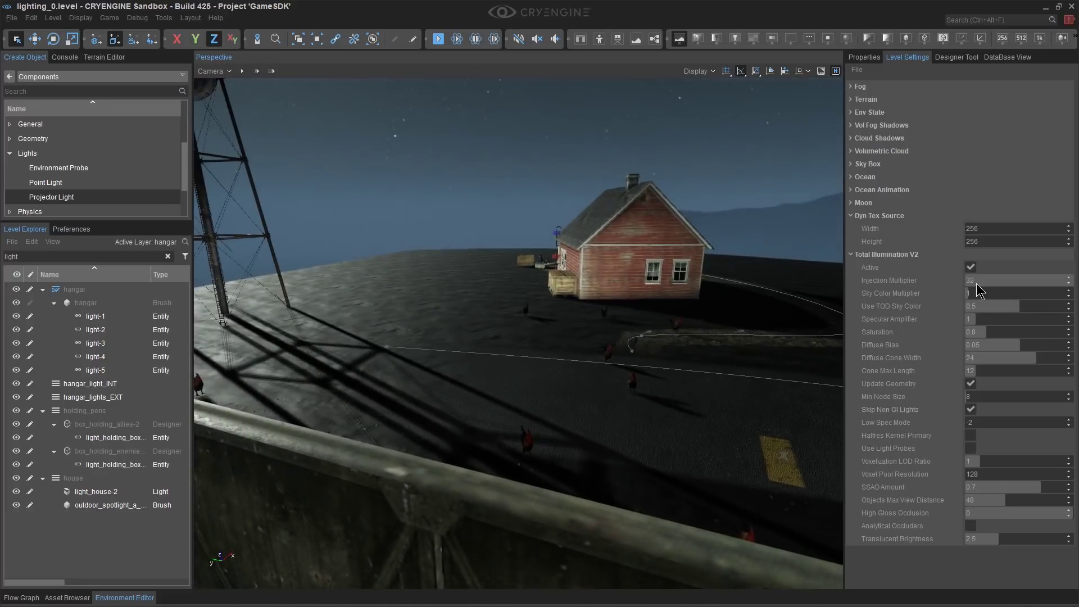
Try an Injection Multiplier of 2 for Total Illumination V2, set it to 3, and check the hangar's interior
click(986, 281)
text(2)
key(Return)
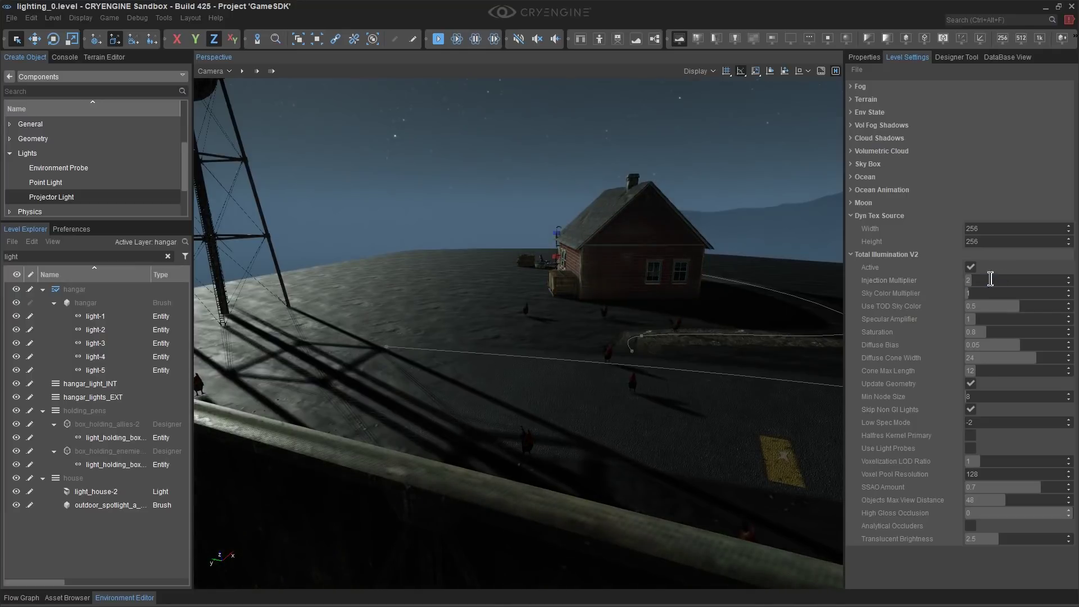
text(3)
key(Return)
right_drag(487, 223, 433, 236)
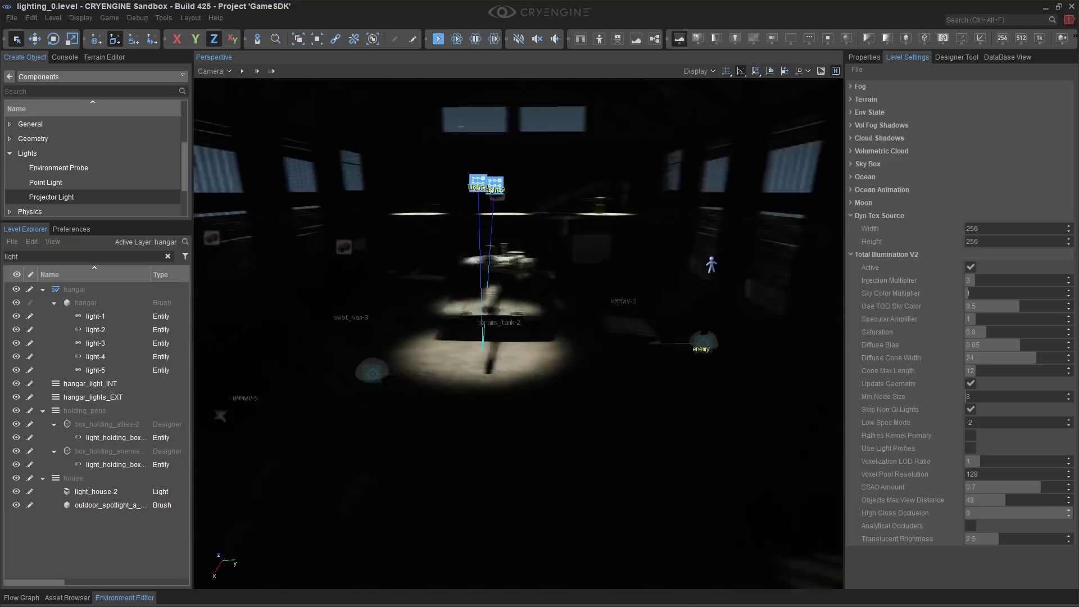
right_drag(548, 198, 549, 198)
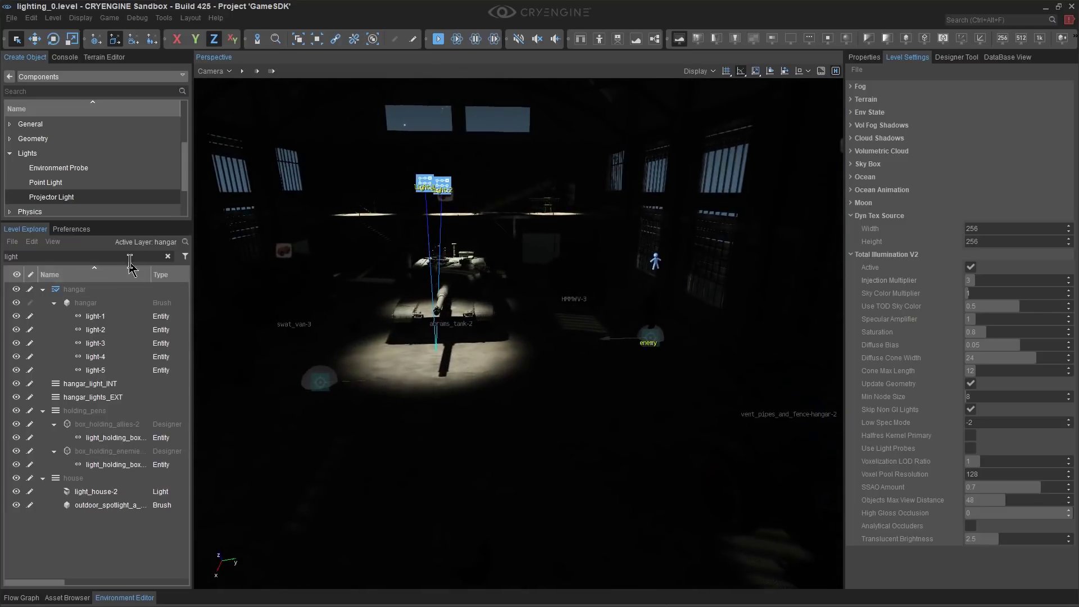
Clear the light filter from the level's object list and place an Environment Probe on the hangar floor near the tank
click(168, 256)
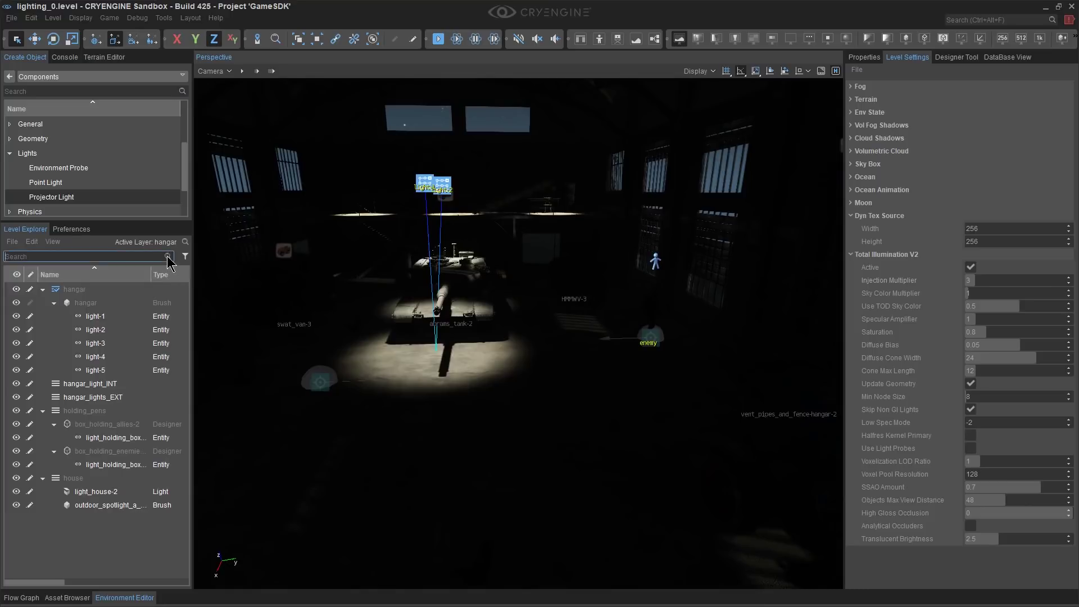
click(9, 77)
click(34, 173)
click(142, 120)
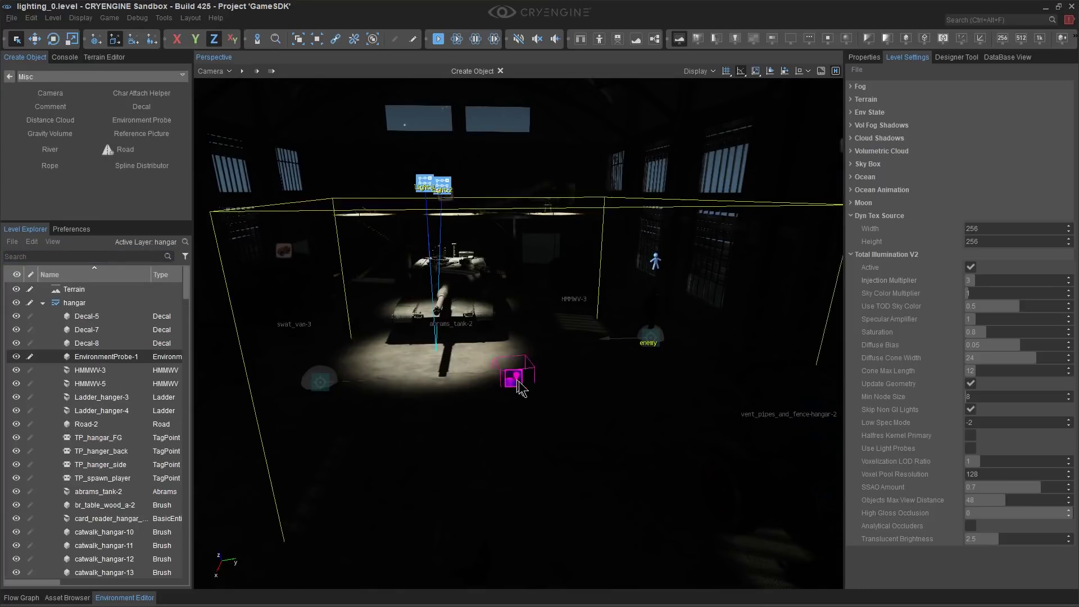
click(481, 363)
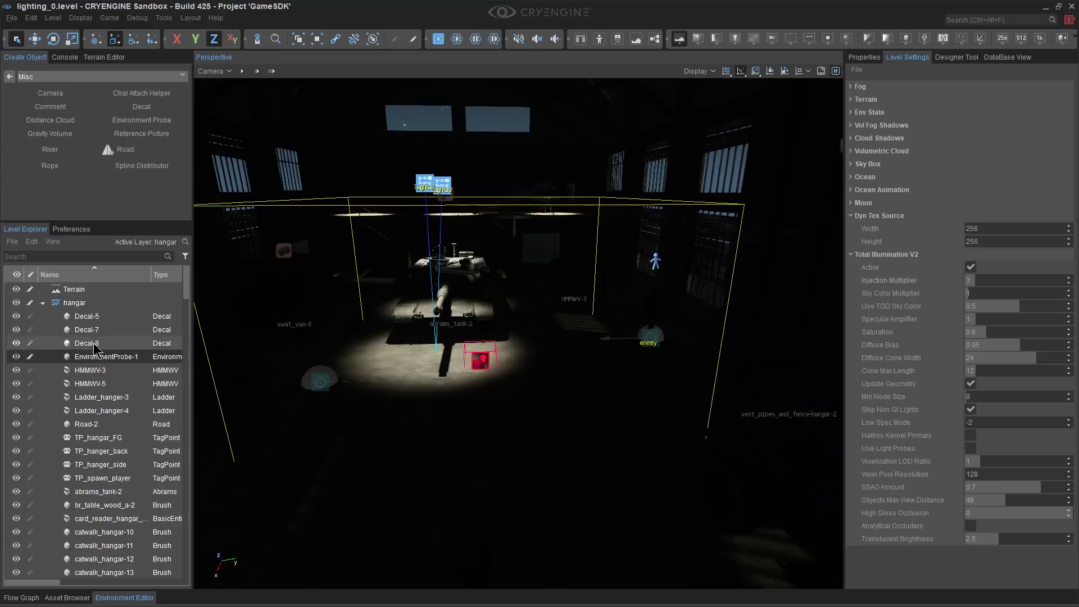
Rename the new environment probe as EnvironmentProbe_hangar
double_click(119, 356)
key(BackSpace)
key(BackSpace)
text(_han)
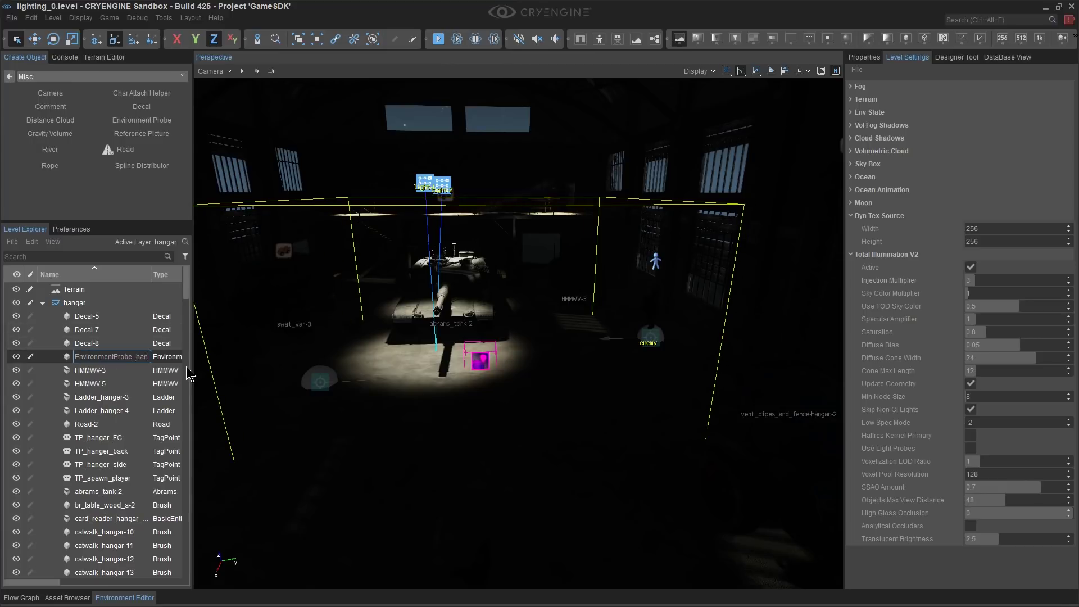
text(gar)
key(Return)
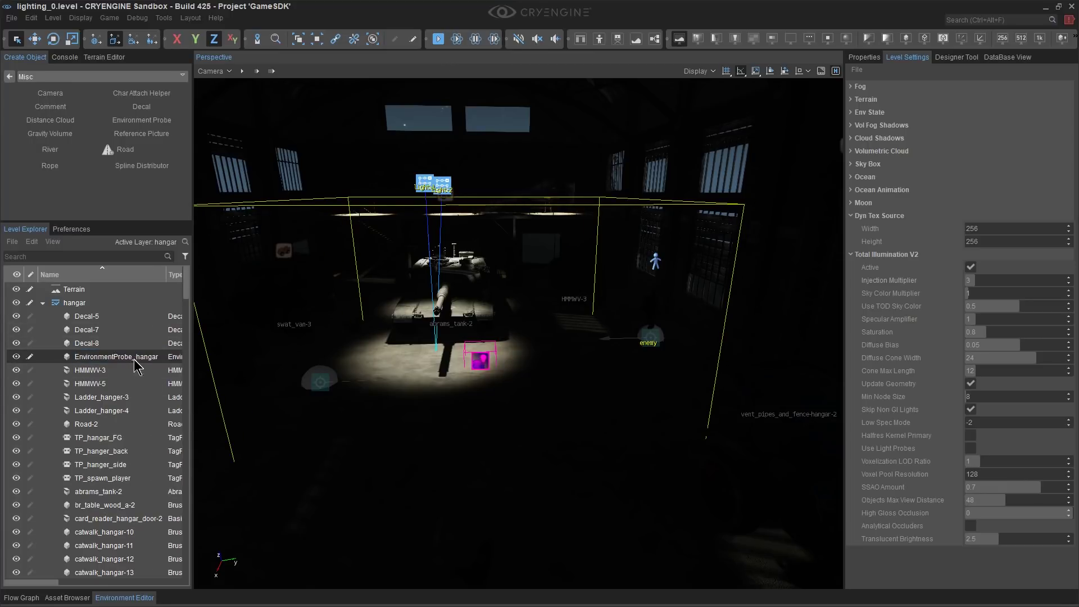
Show the probe's properties and parent EnvironmentProbe_hangar to the hangar brush alongside the lights
click(864, 57)
scroll(945, 290, down, 7)
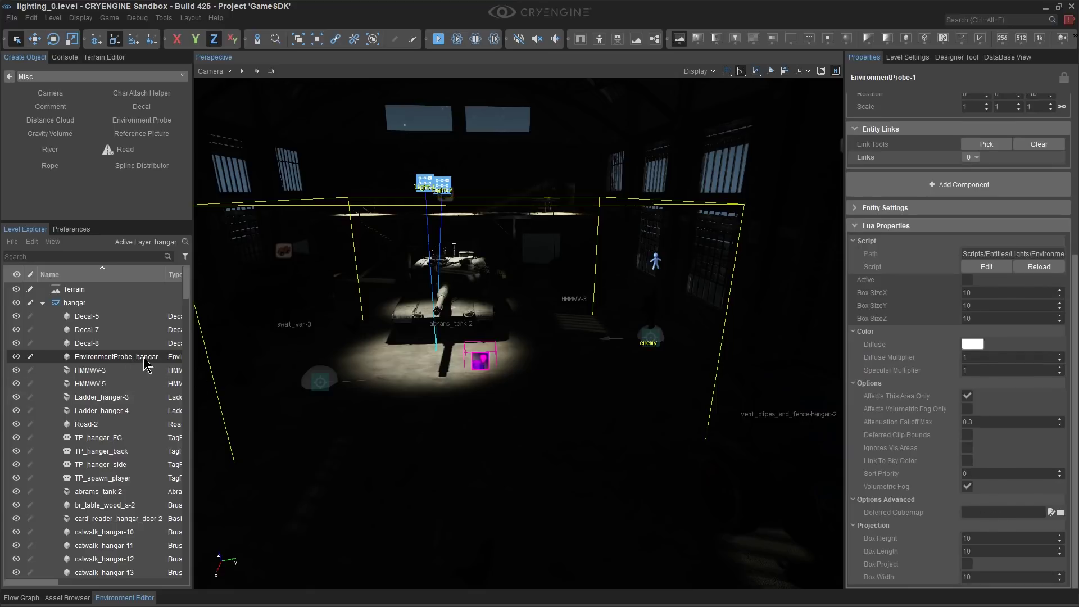
drag(105, 359, 82, 289)
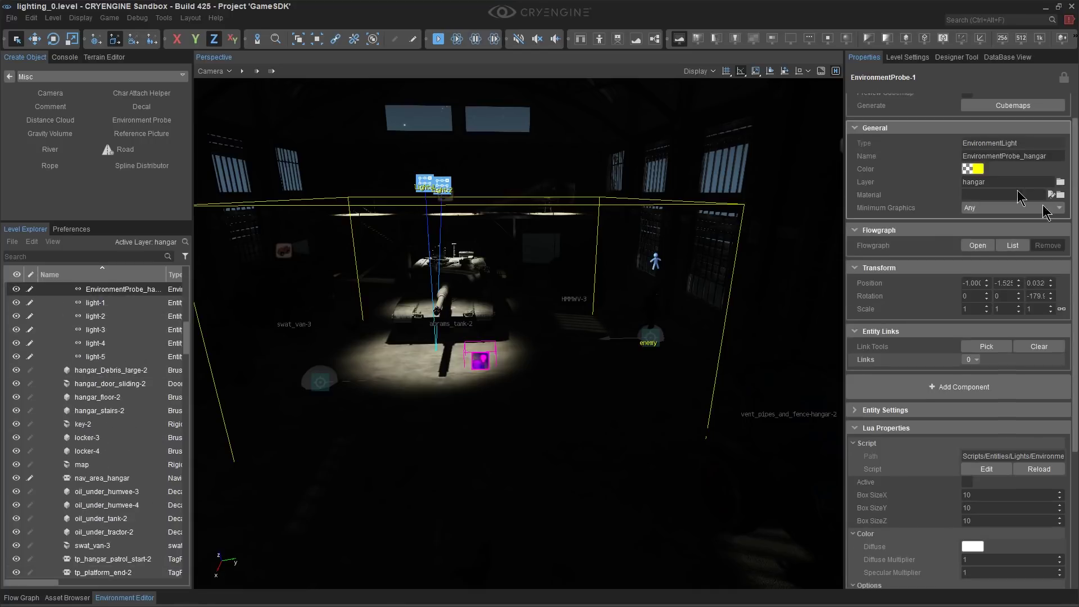
Set the environment probe's position to 0, 0, 2 and its Z rotation to 0
text(0)
key(Return)
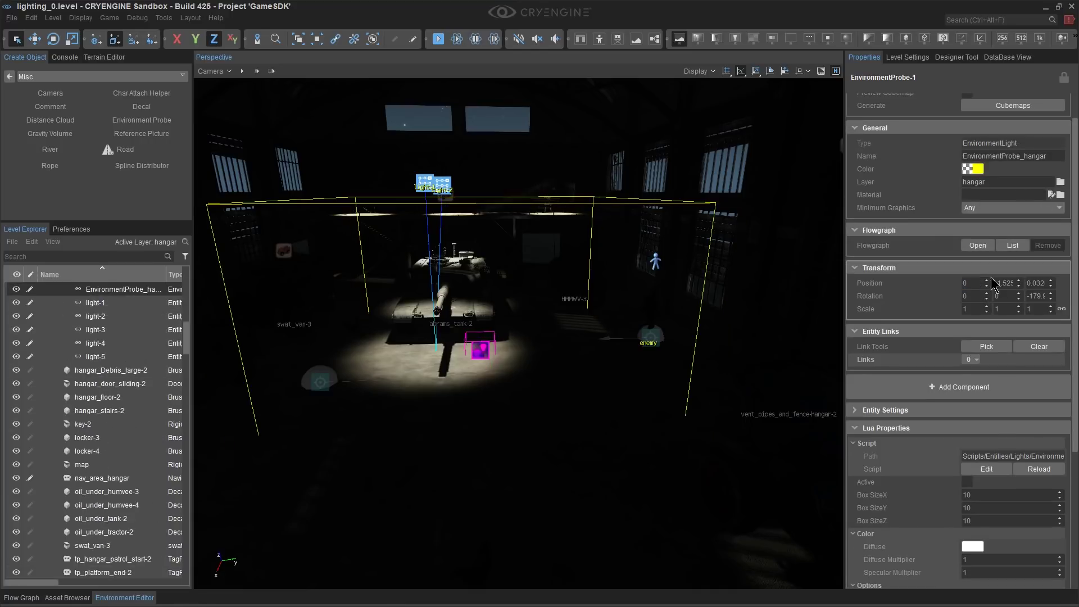
text(0)
key(Return)
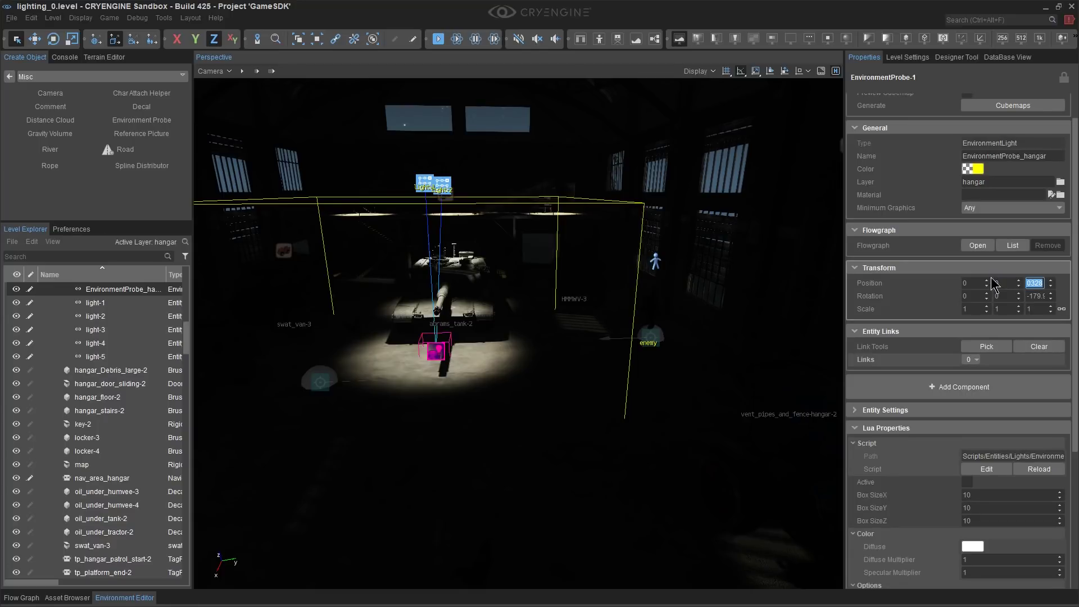
key(Return)
middle_drag(783, 362, 754, 417)
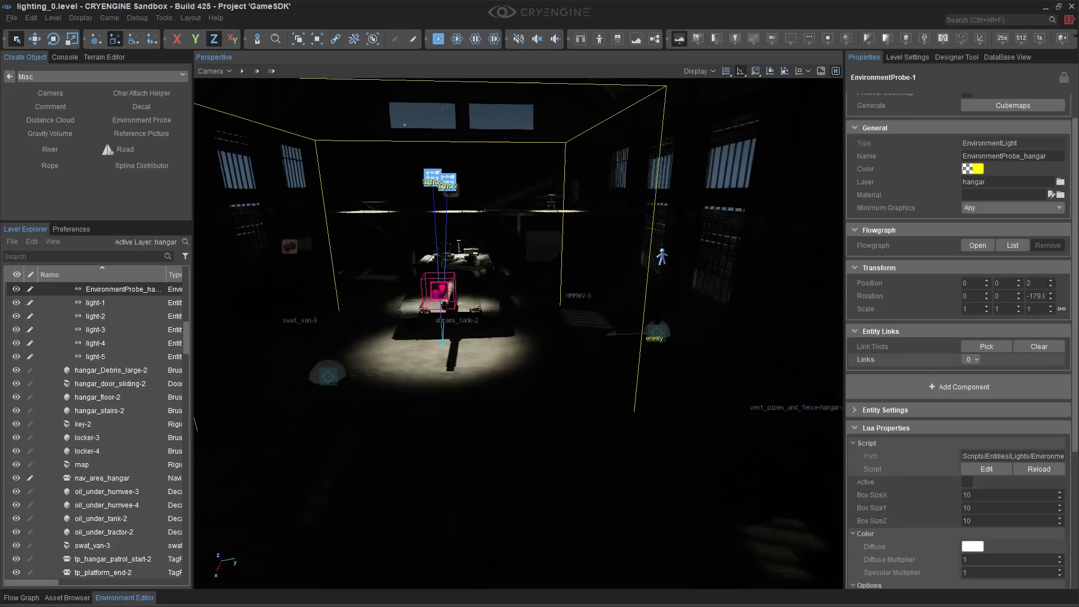
right_drag(783, 405, 783, 430)
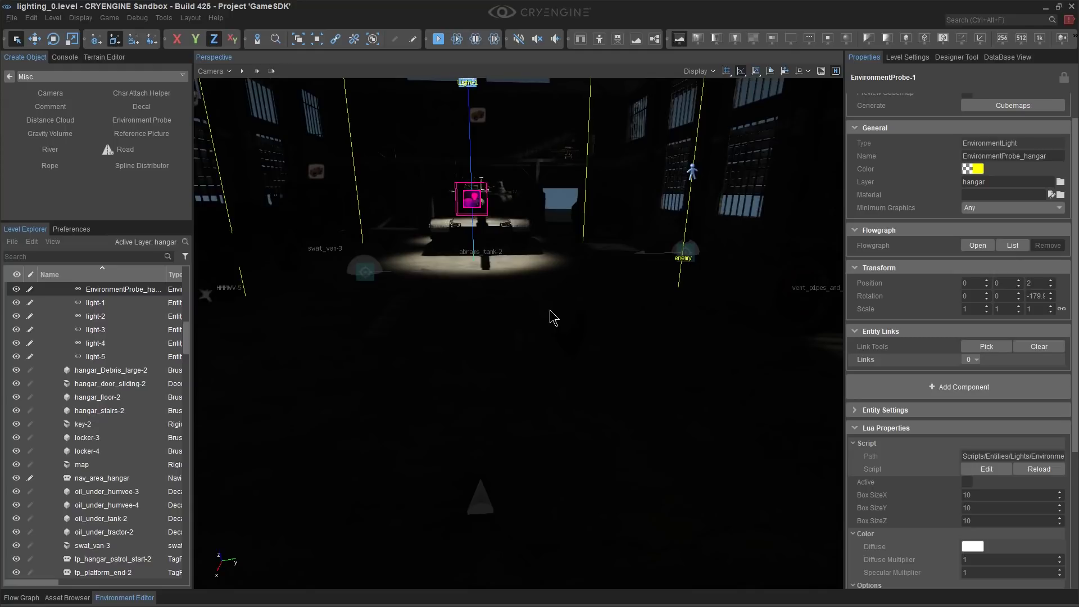
double_click(1043, 296)
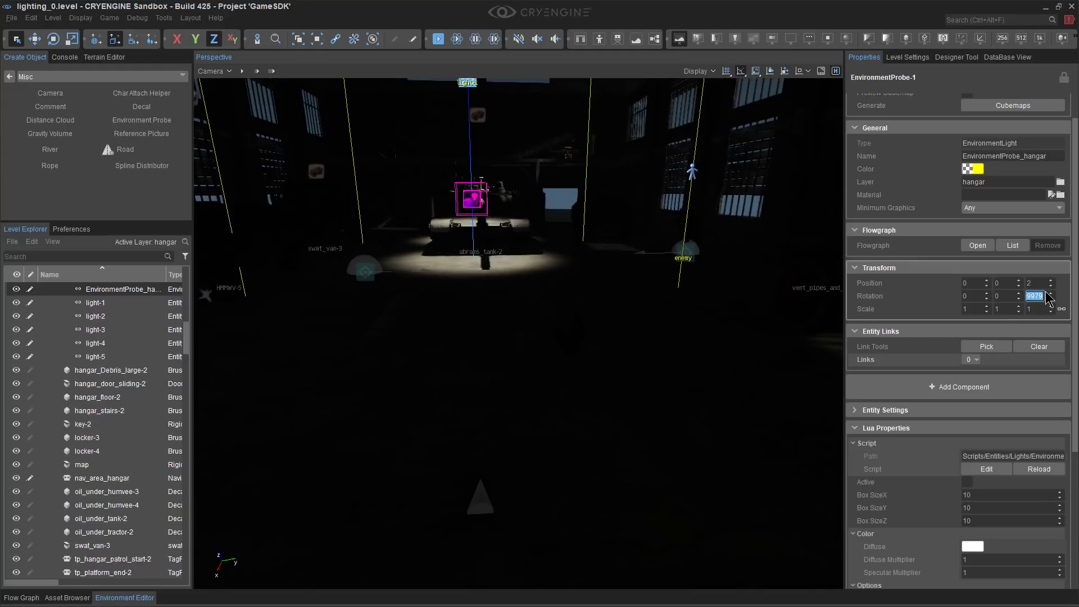
middle_drag(617, 292, 611, 293)
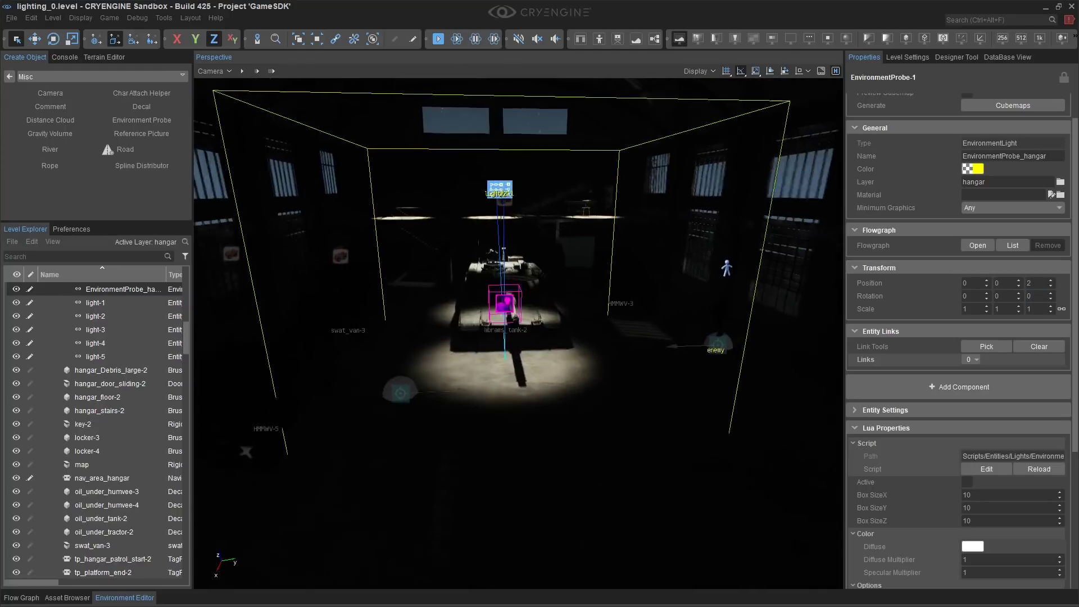
Set the probe's box size to 32.5 in X and 20 in Y and Z, and check its coverage around the hangar
right_drag(610, 293, 647, 299)
key(w)
click(996, 494)
text(32.5)
key(Return)
click(1001, 508)
key(Tab)
key(Return)
right_drag(646, 356, 618, 388)
key(s)
key(d)
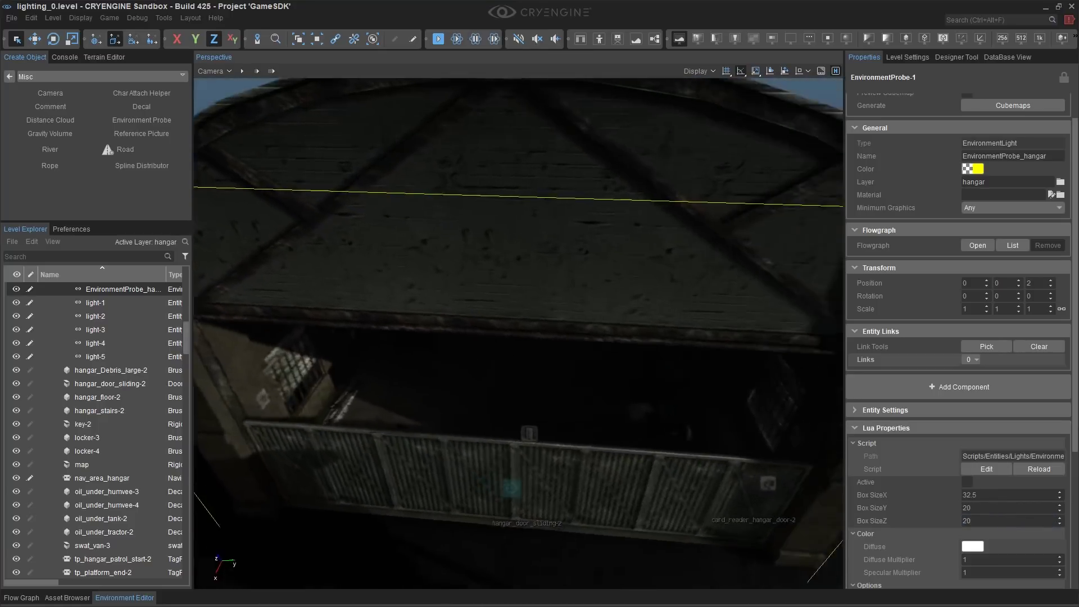
Set the environment probe's Diffuse Multiplier to 10
scroll(520, 334, down, 8)
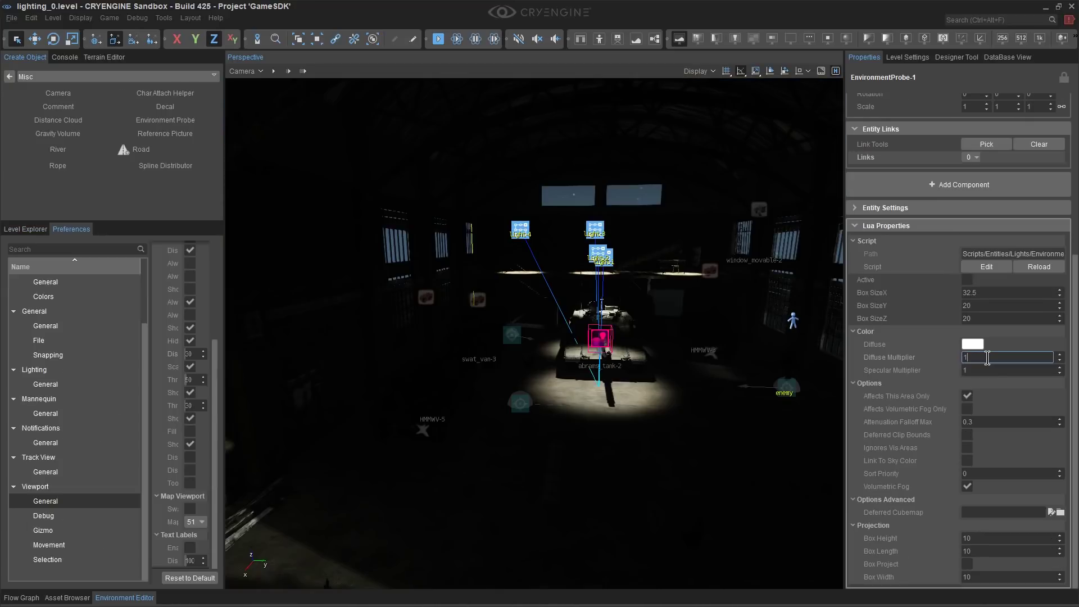
text(0)
key(Return)
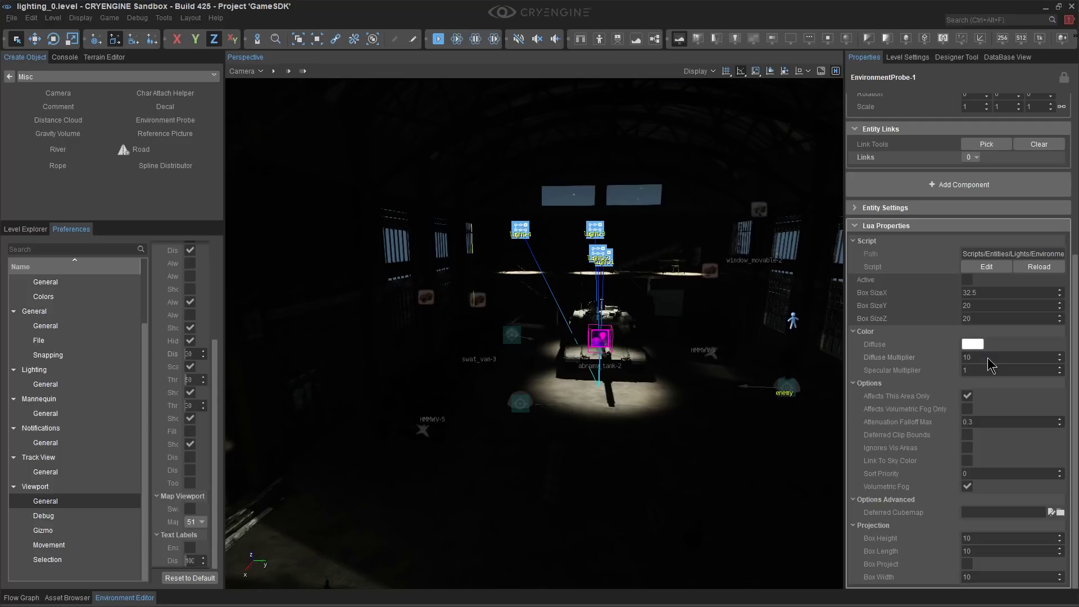
Save the level and generate the cubemaps for EnvironmentProbe_hangar at a resolution of 256
scroll(988, 460, up, 5)
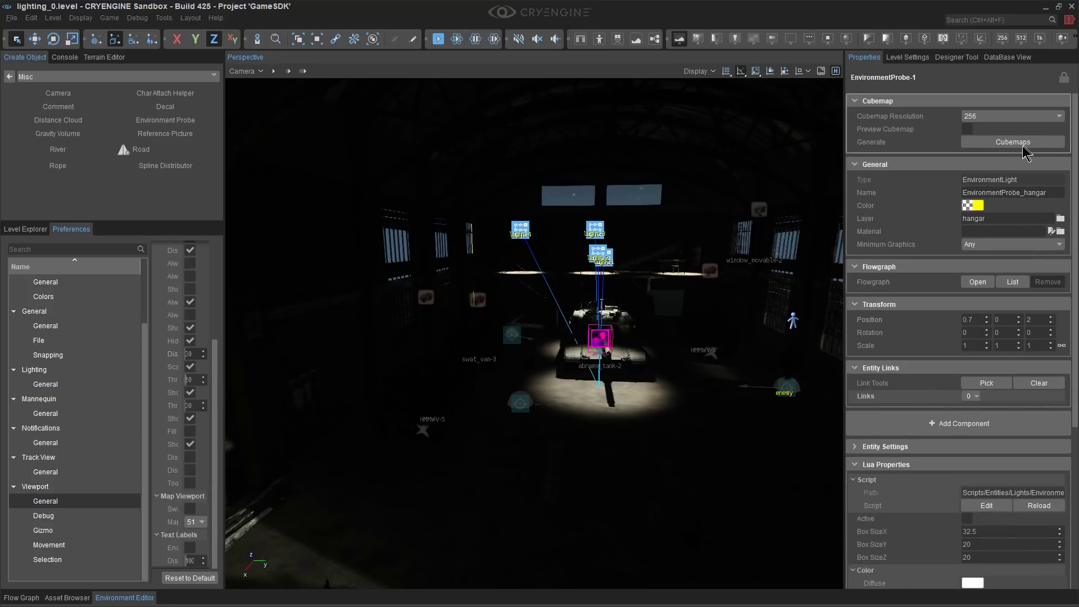
click(9, 17)
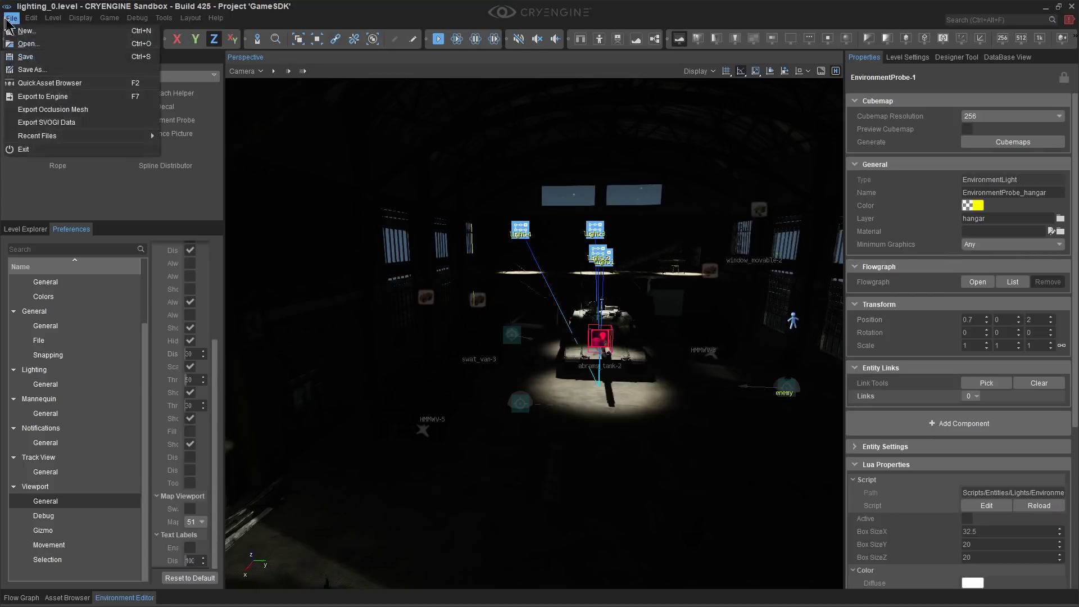
click(22, 55)
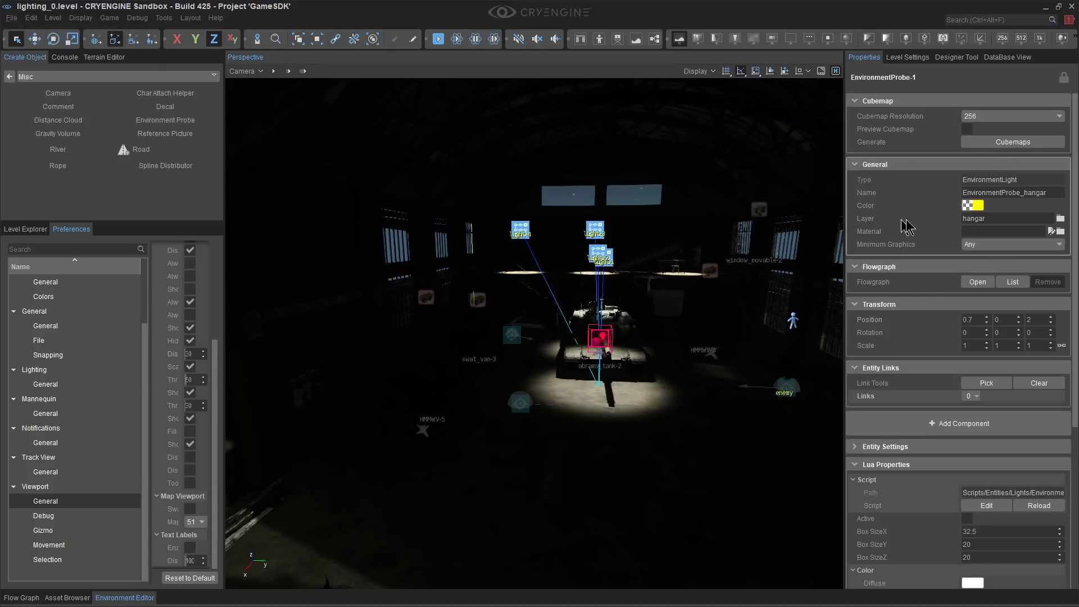
click(1004, 142)
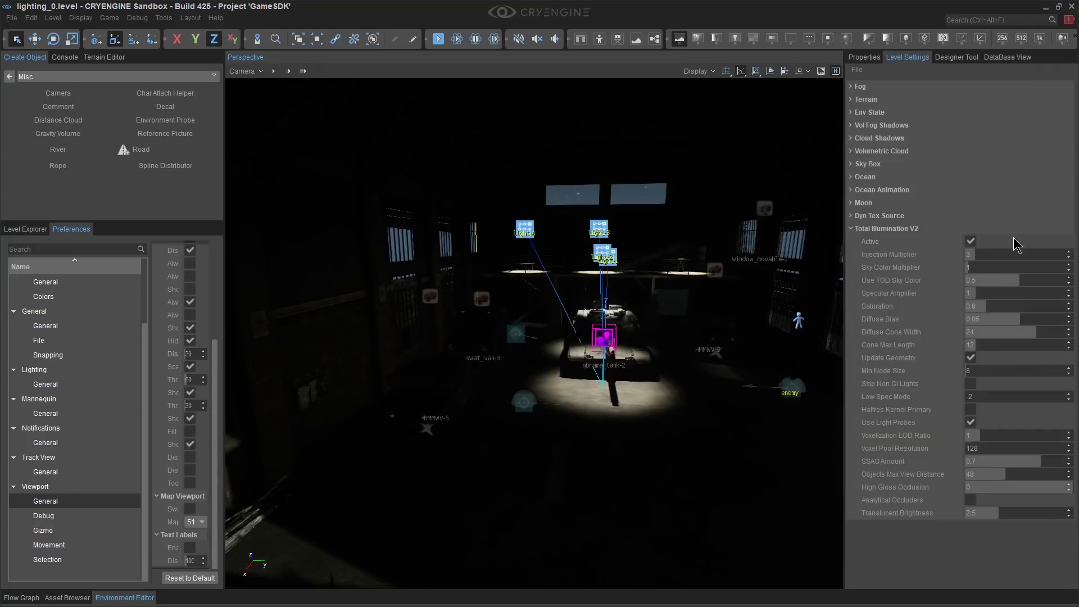
Toggle Use Light Probes for Total Illumination V2 off and on to compare the hangar's lighting
click(972, 424)
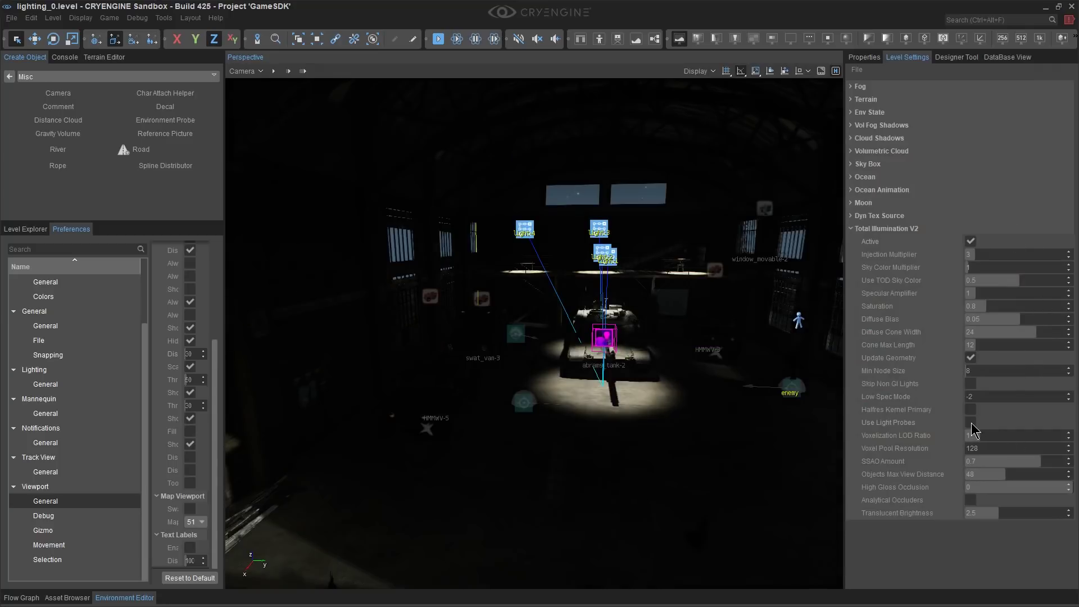
click(971, 424)
click(972, 424)
click(971, 424)
Review the probe's properties and deactivate Total Illumination V2 to compare the hangar's lighting
click(864, 57)
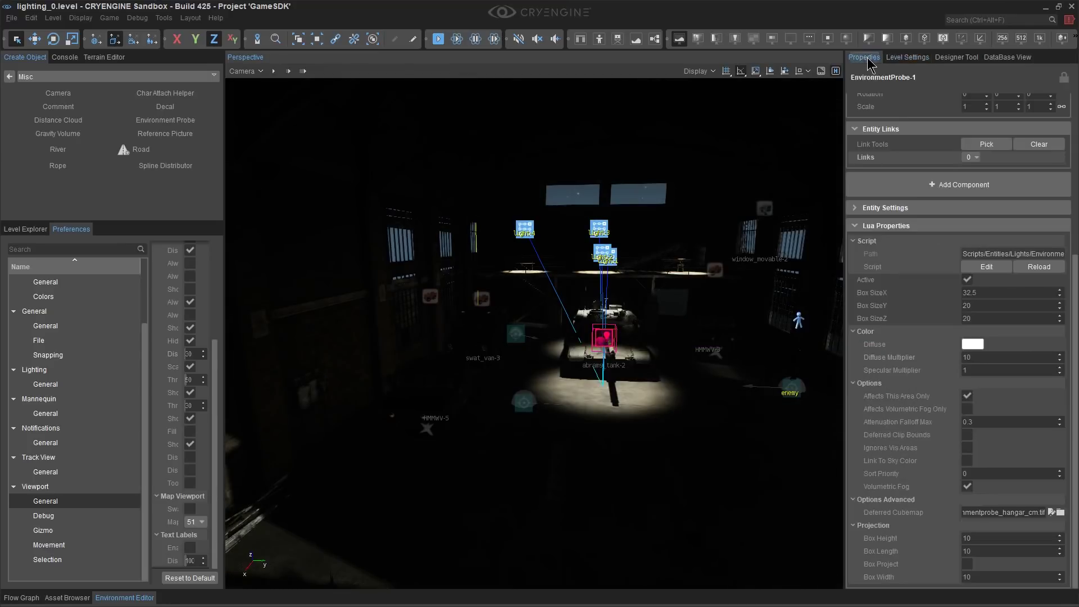
click(907, 58)
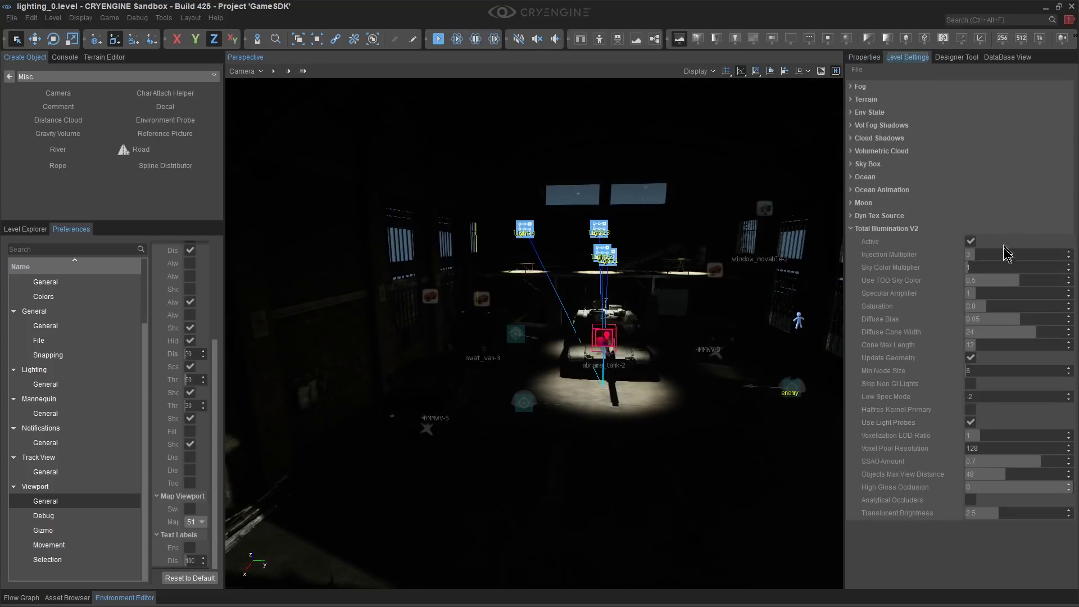
click(971, 242)
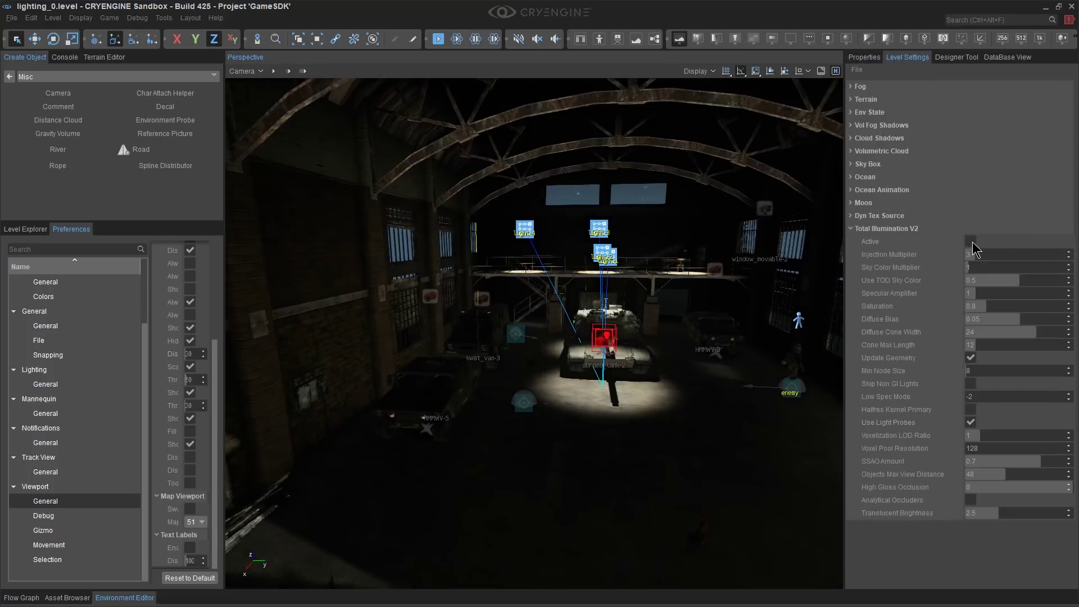
Try a Diffuse Multiplier of 100 for the environment probe, and set it back to 10
click(864, 57)
double_click(1002, 356)
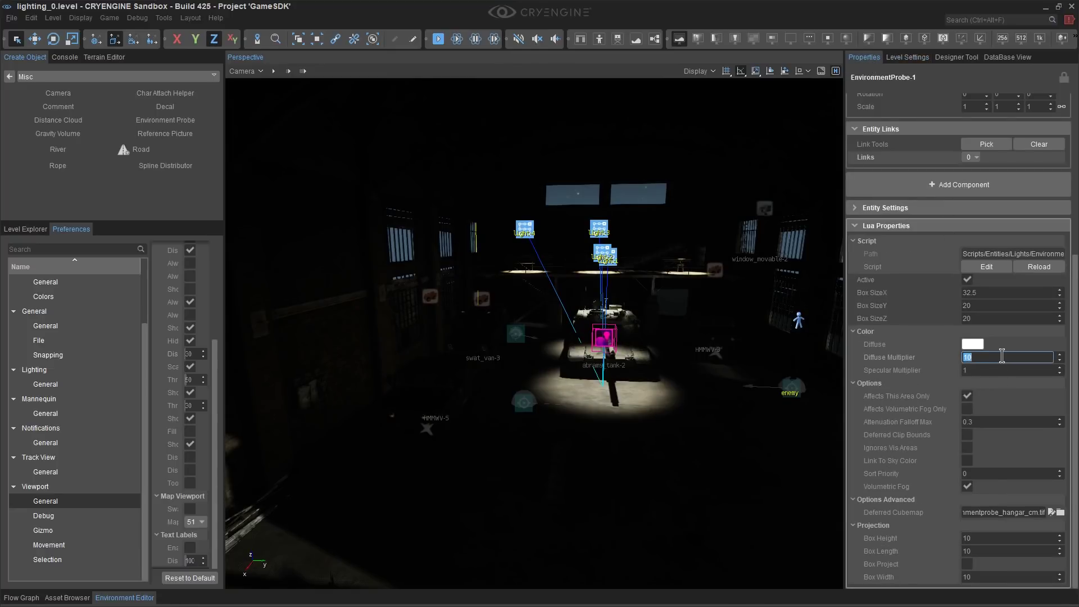
key(Return)
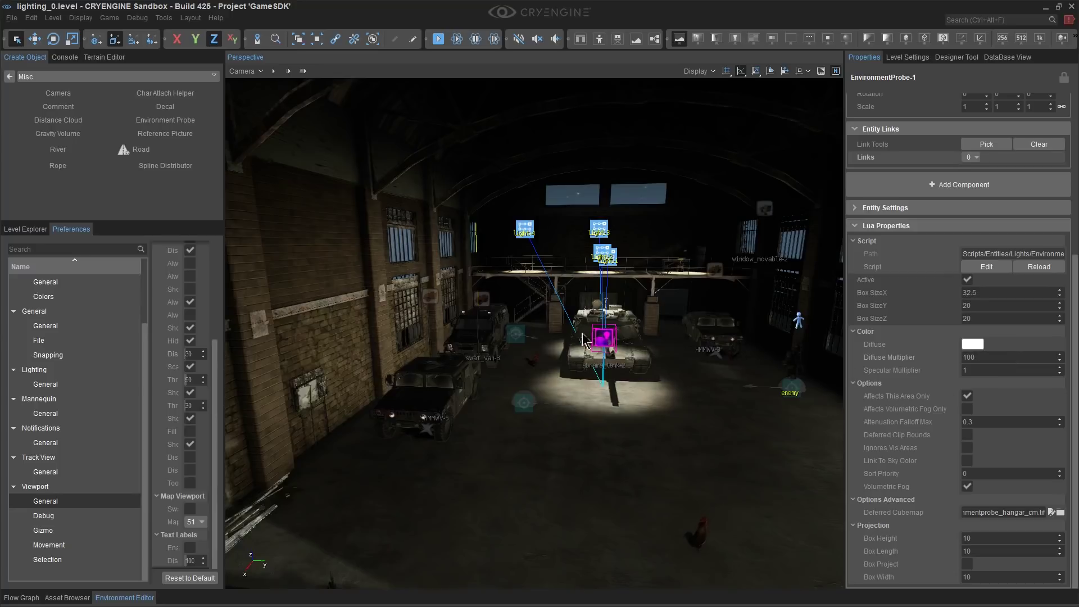
double_click(998, 357)
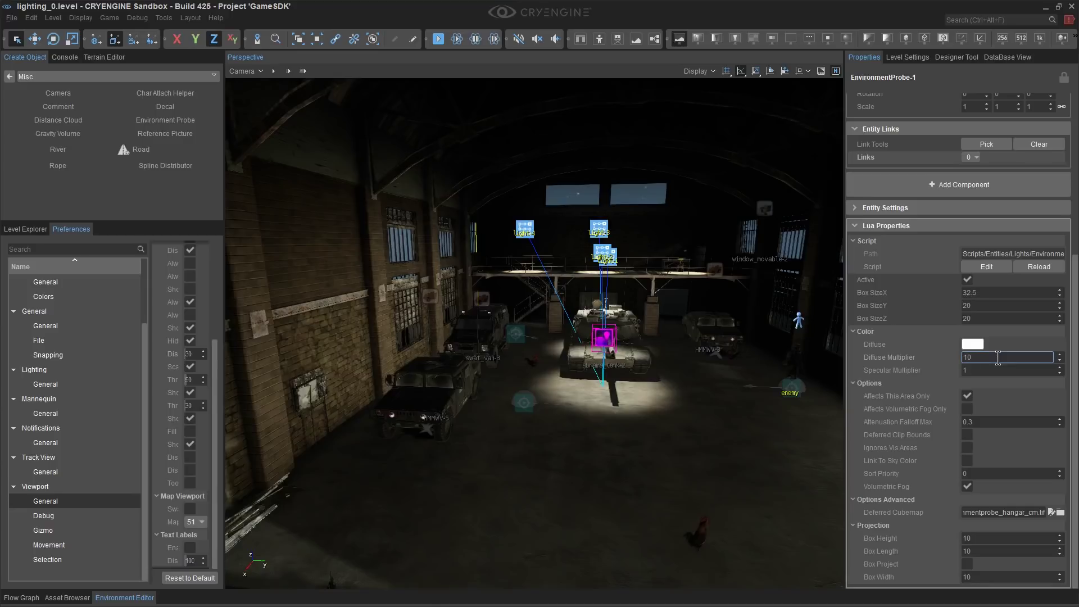
key(Return)
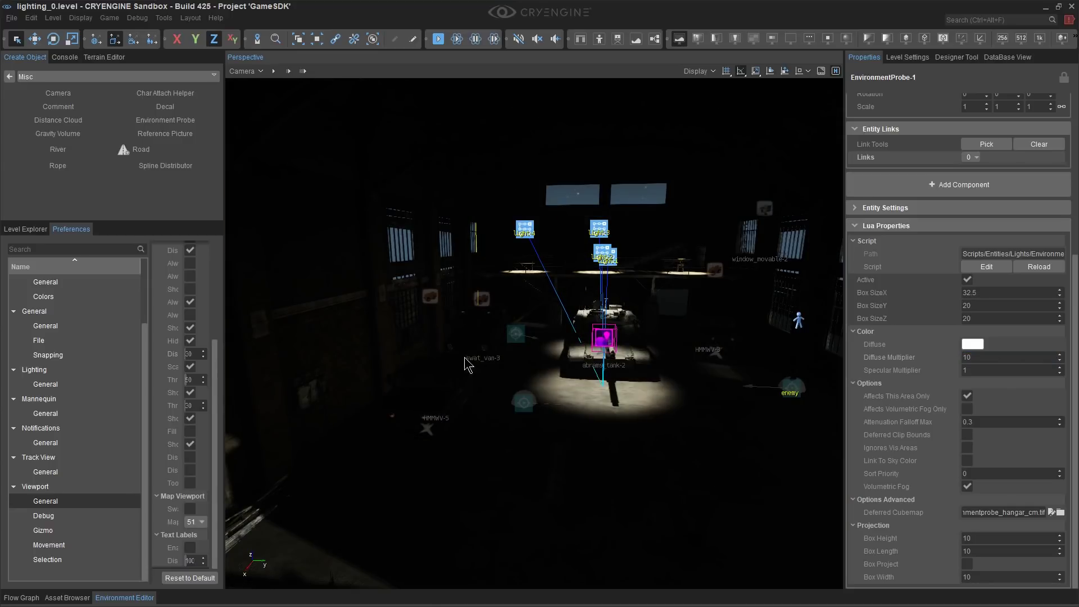
Try a Diffuse Multiplier of 200 for the environment probe, and set it to 50
click(1010, 357)
text(20)
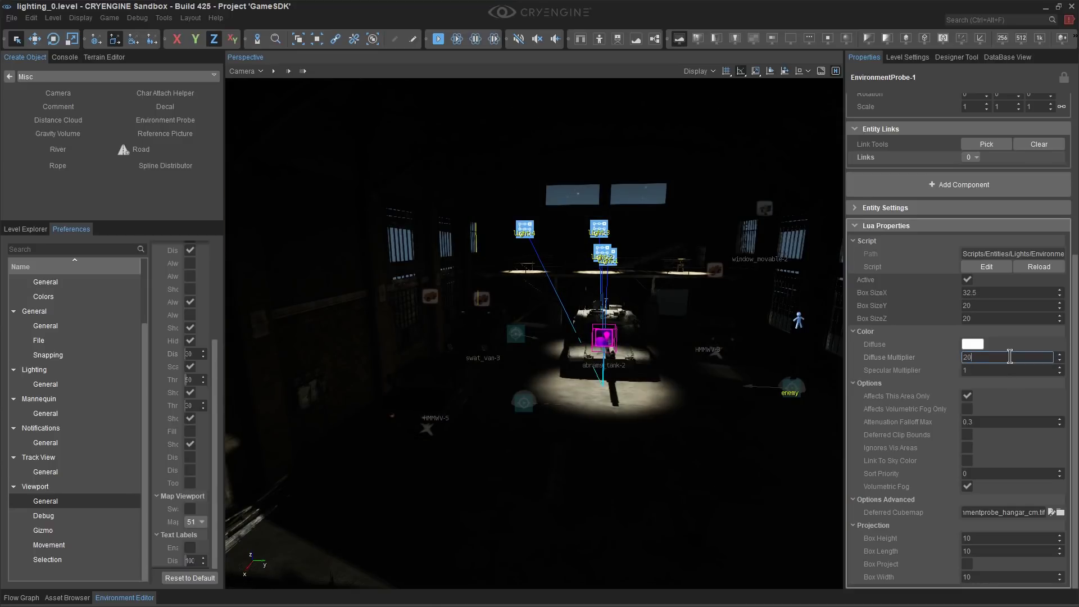
text(0)
key(Return)
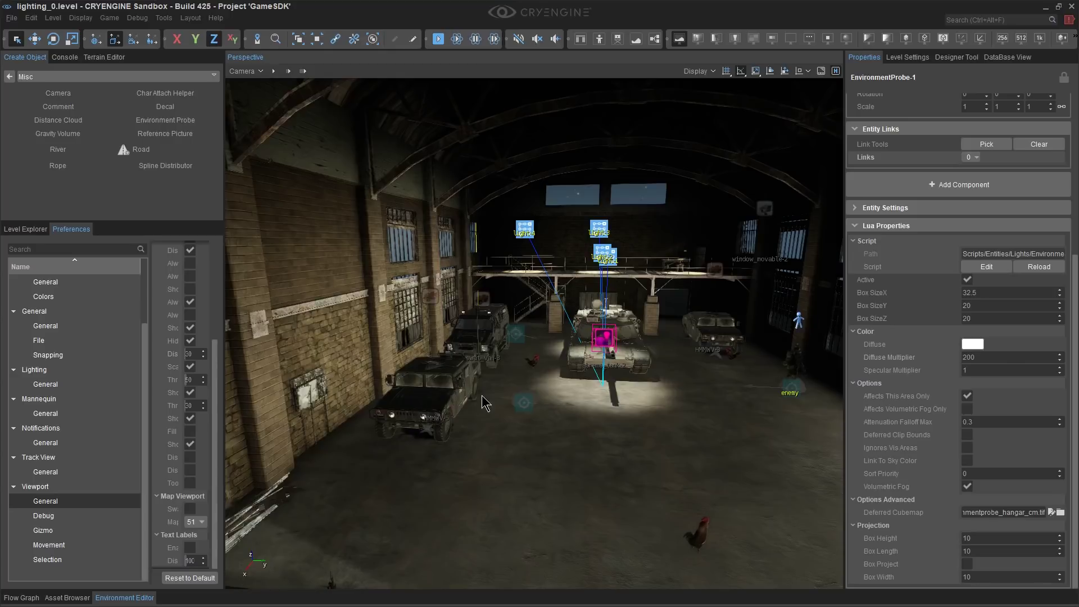
click(1011, 357)
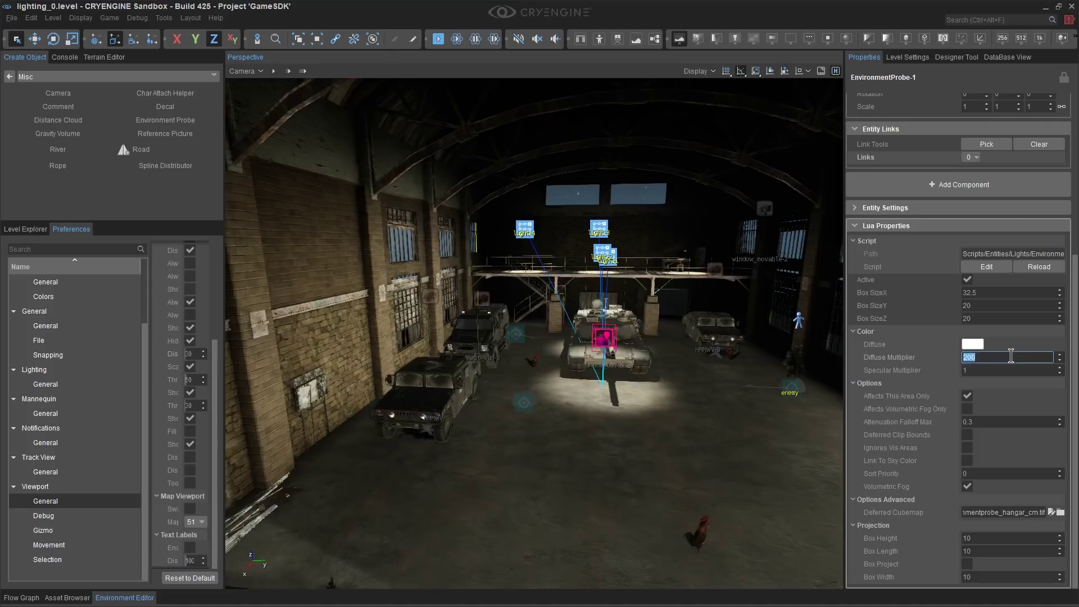
text(50)
key(Return)
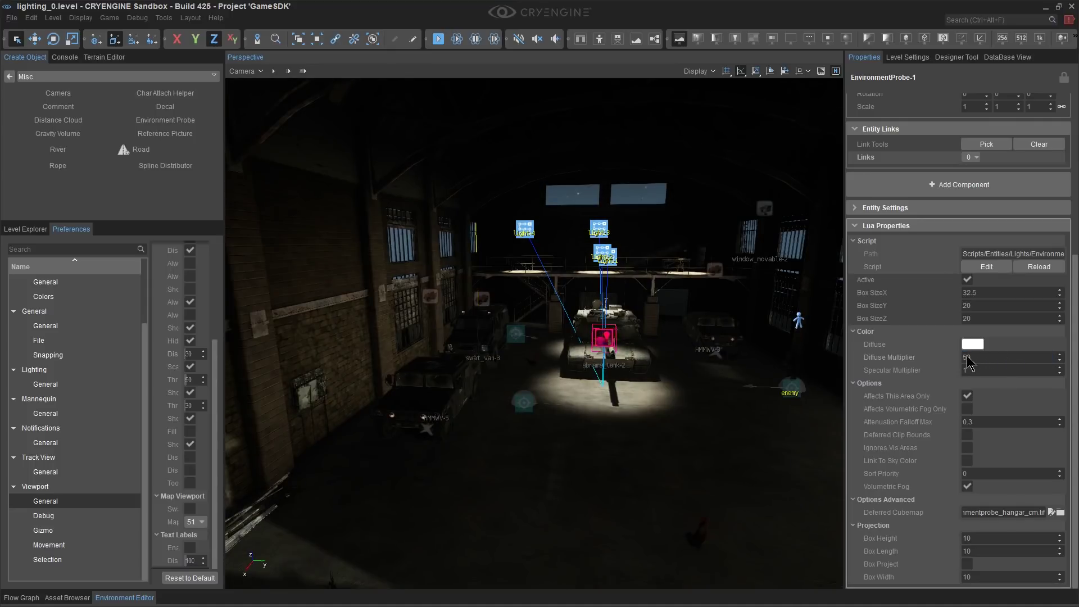
Move EnvironmentProbe_hangar up to a height of about 5.6, and undo the move
right_drag(540, 325, 586, 307)
key(s)
right_drag(673, 403, 604, 387)
key(w)
key(d)
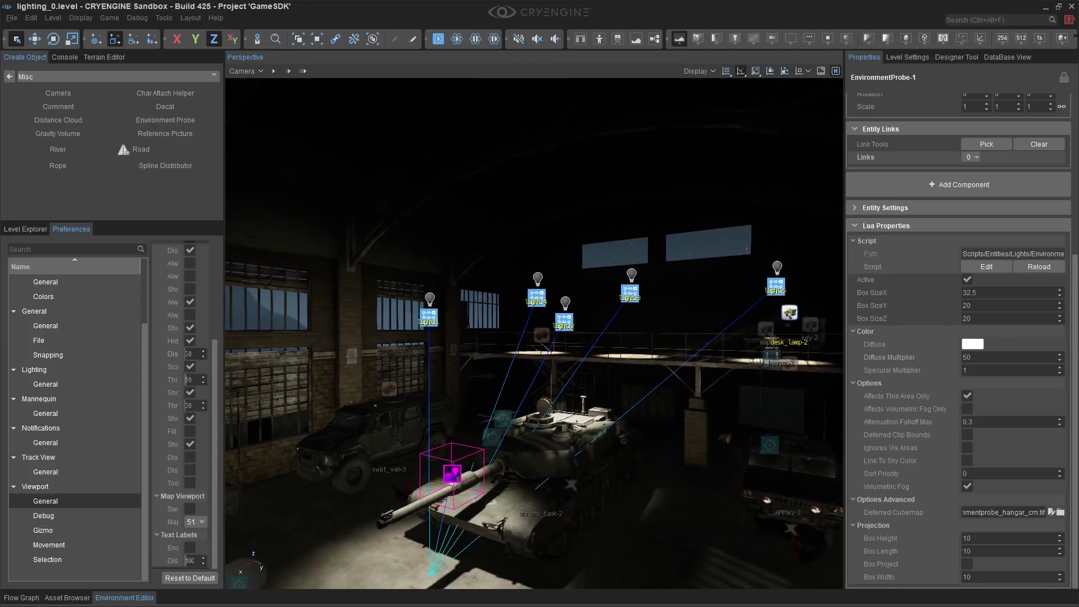
key(s)
key(a)
drag(596, 456, 621, 360)
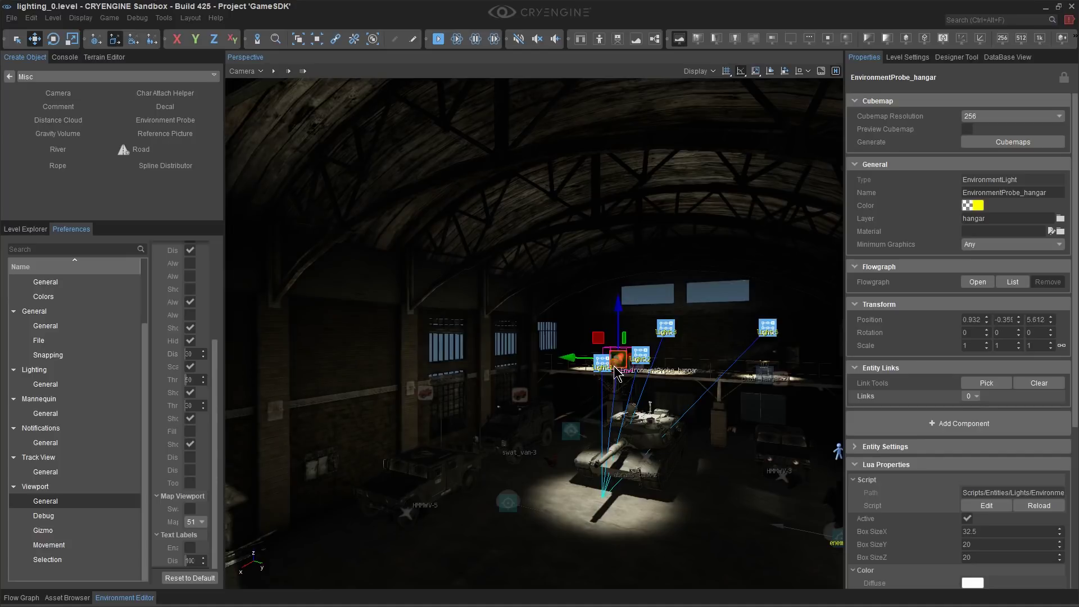
click(31, 17)
click(38, 32)
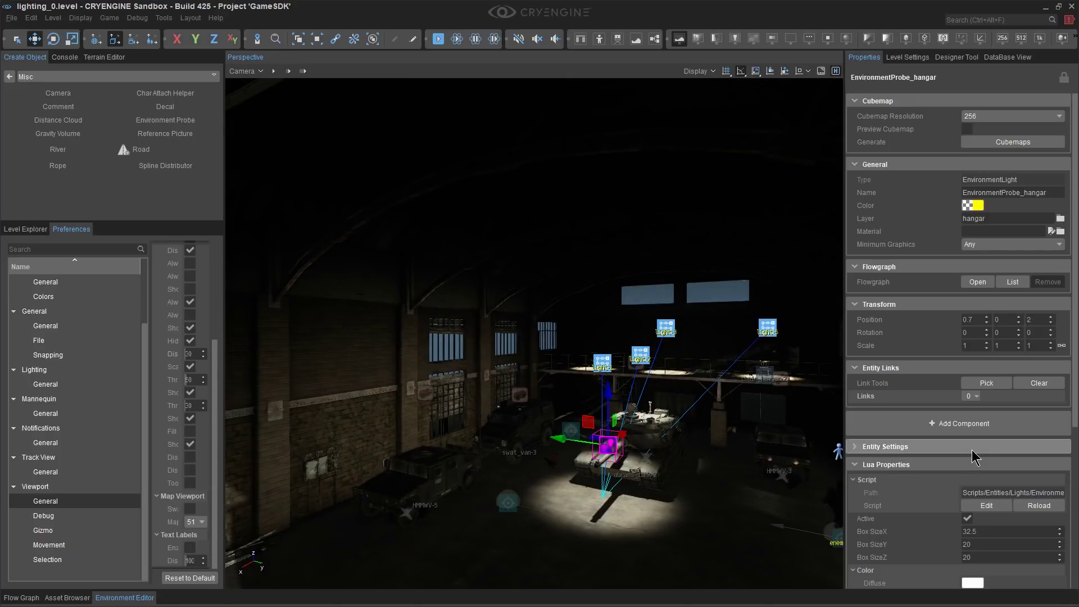
Show the level's object list and examine the lighting around the desk on the catwalk
click(31, 230)
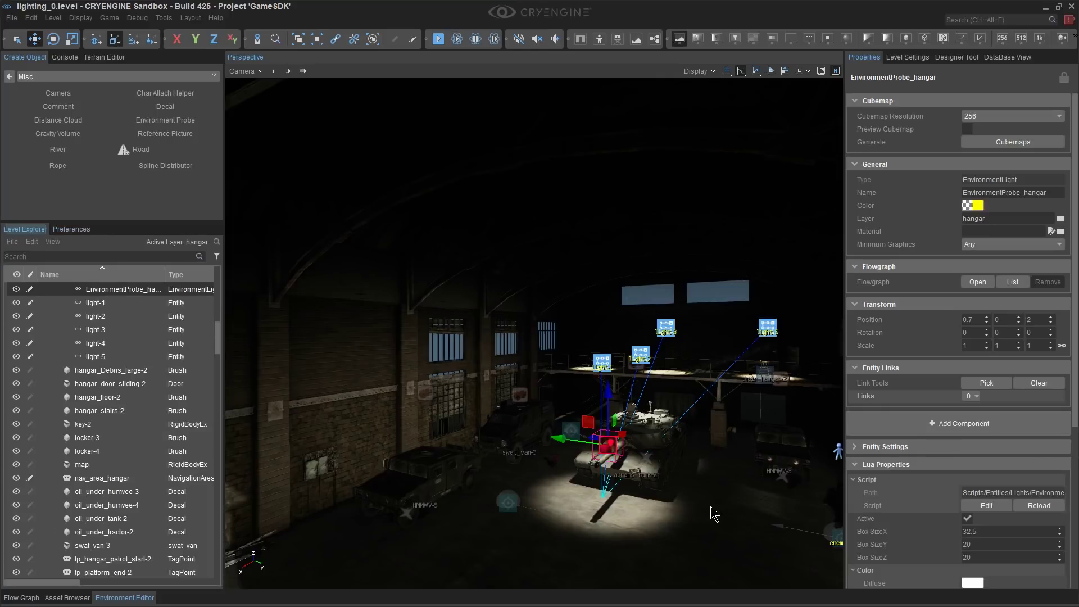
key(s)
right_drag(711, 506, 815, 502)
key(w)
key(d)
key(w)
key(d)
key(w)
right_drag(313, 318, 314, 316)
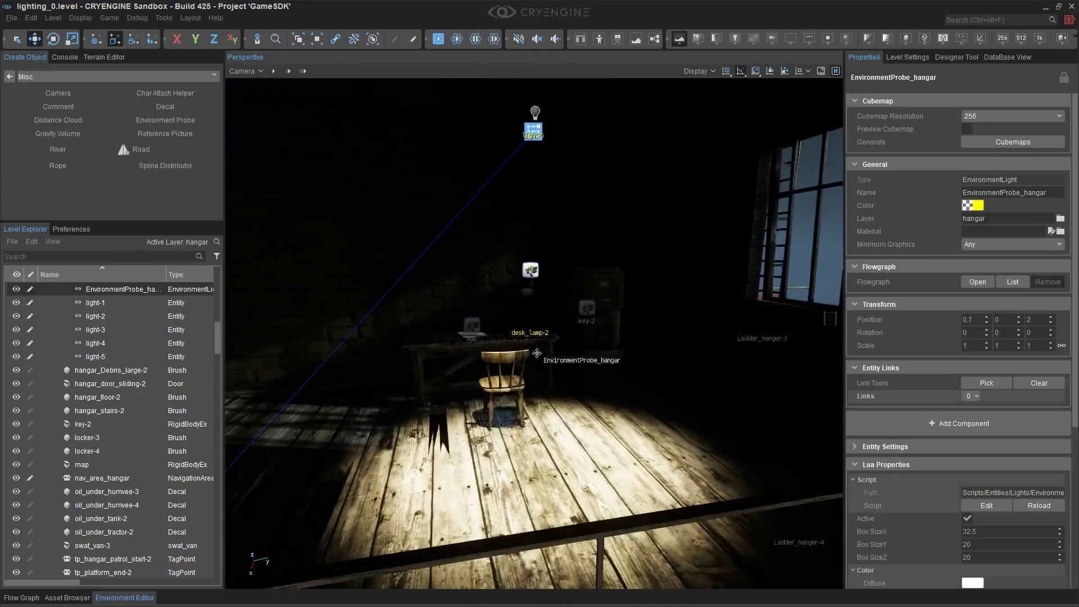
Inspect the projector lights light-5 above the catwalk desk and light-1 above the tank
click(533, 130)
key(a)
right_drag(544, 200, 598, 229)
drag(600, 233, 449, 221)
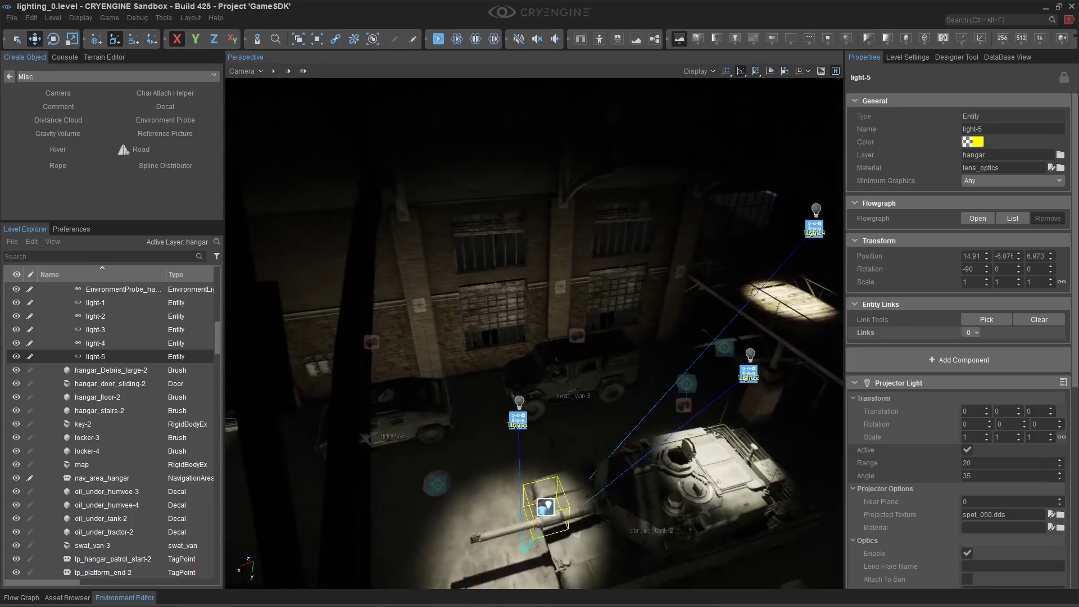
scroll(534, 334, down, 3)
scroll(534, 333, up, 5)
middle_drag(534, 334, 669, 163)
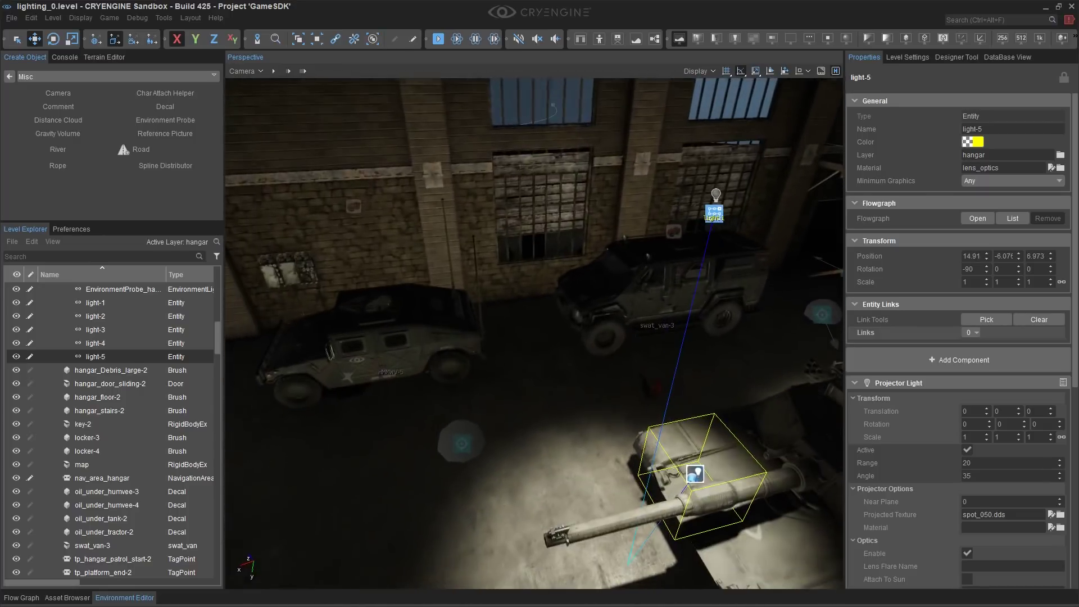
right_drag(534, 334, 646, 312)
click(562, 238)
right_drag(563, 237, 515, 239)
right_drag(601, 278, 636, 254)
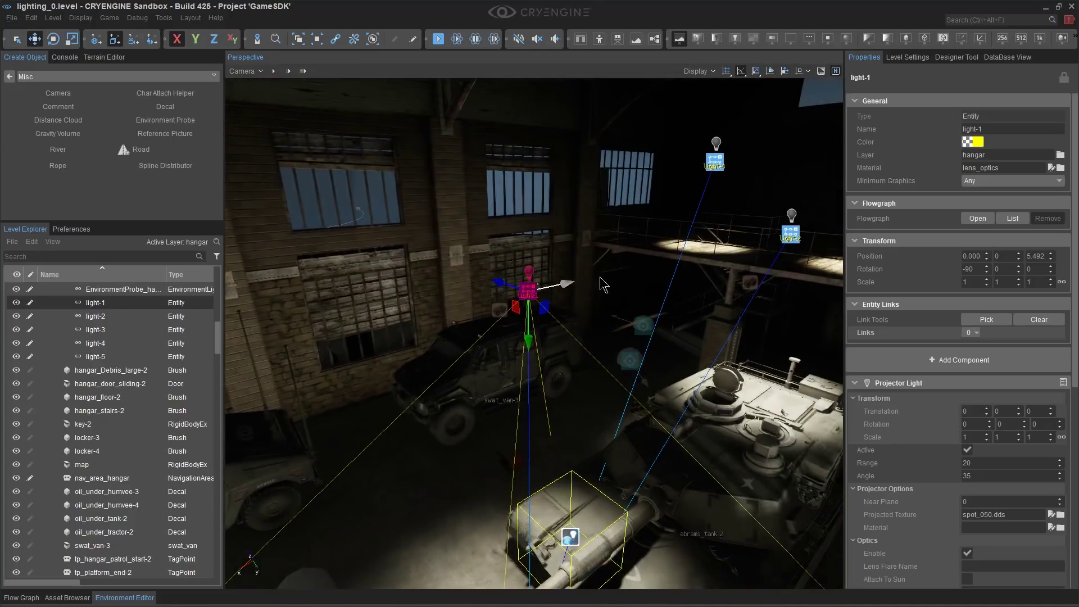
Examine how the brick wall, the van and the area beneath the catwalk are lit
right_drag(360, 492, 420, 387)
click(357, 494)
key(w)
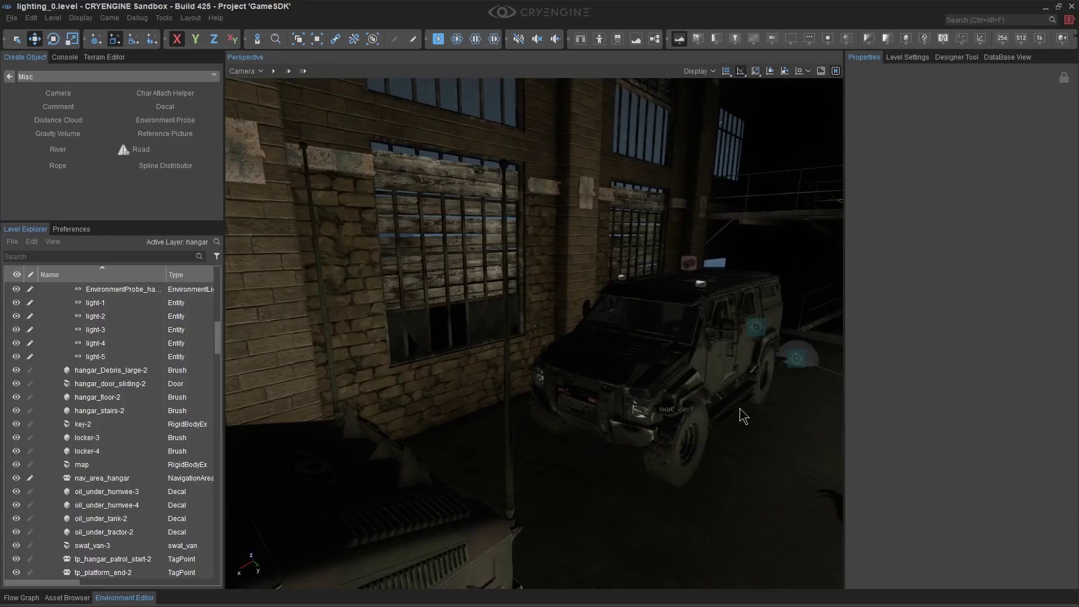
right_drag(743, 416, 745, 423)
right_drag(415, 120, 454, 122)
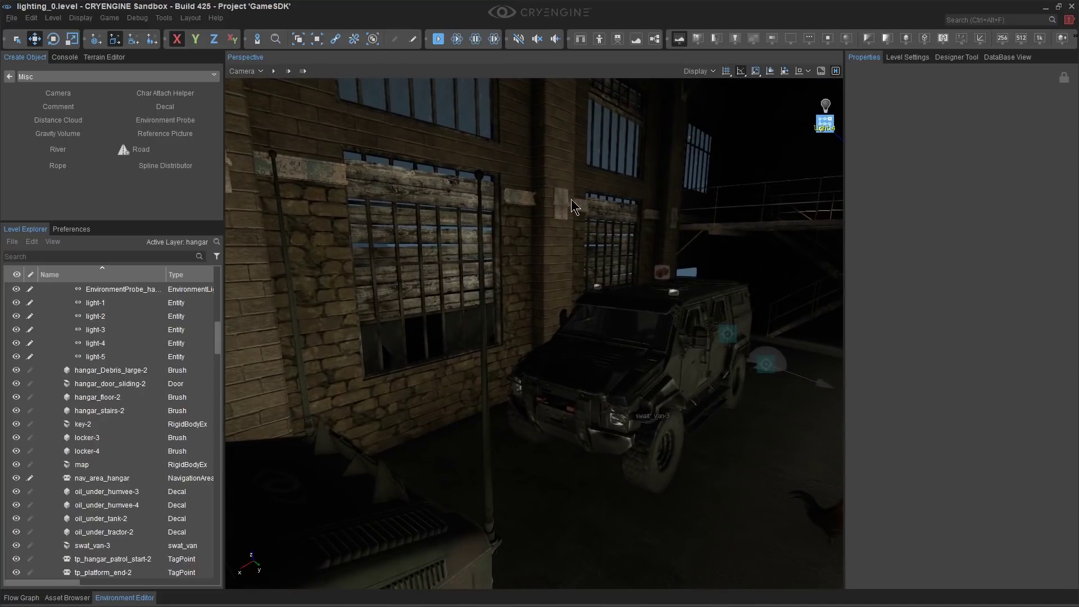
right_drag(563, 195, 600, 199)
key(w)
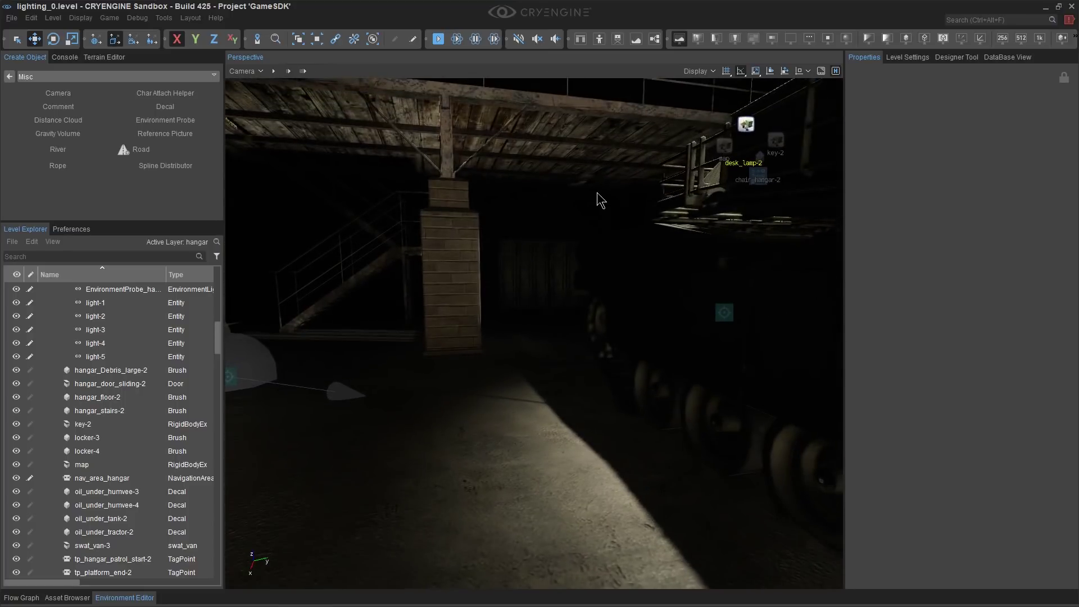
Delete the two projector lights light-1 and light-2 above the tank
right_drag(482, 143, 488, 142)
key(w)
key(s)
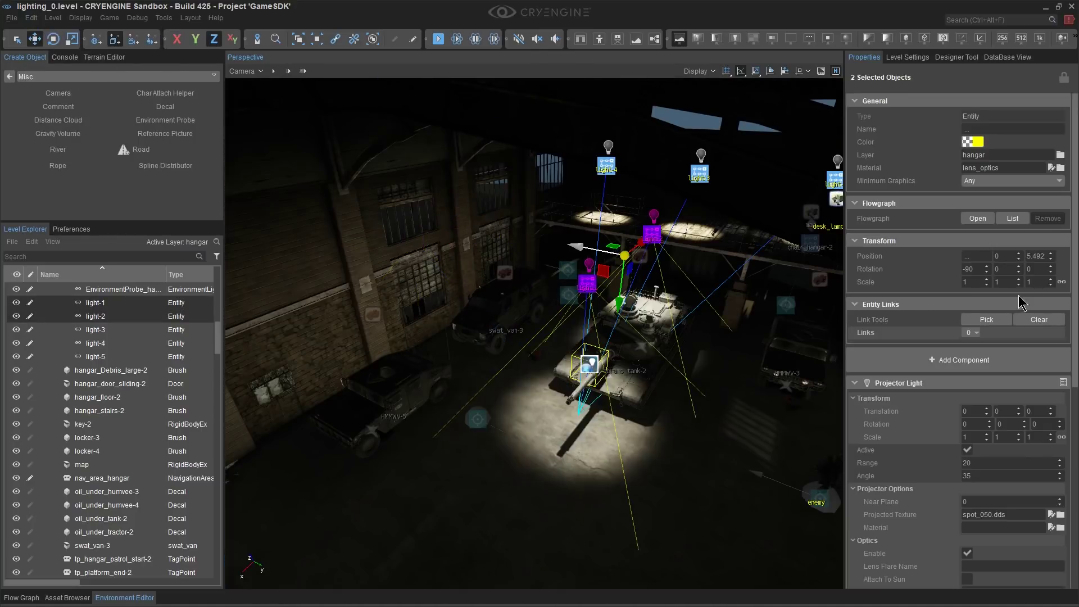
key(Delete)
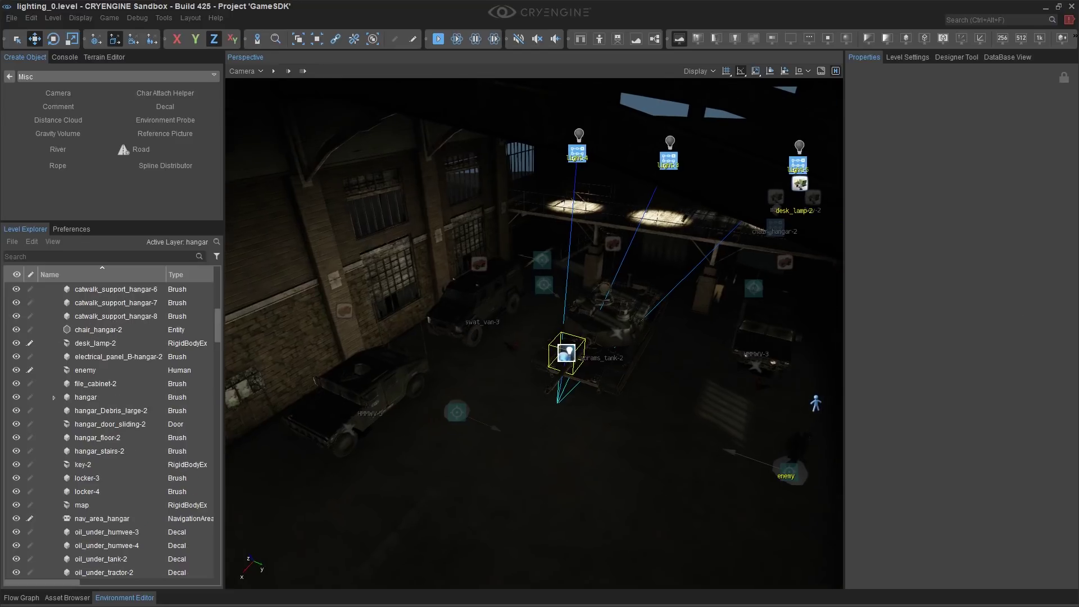
right_drag(281, 296, 332, 332)
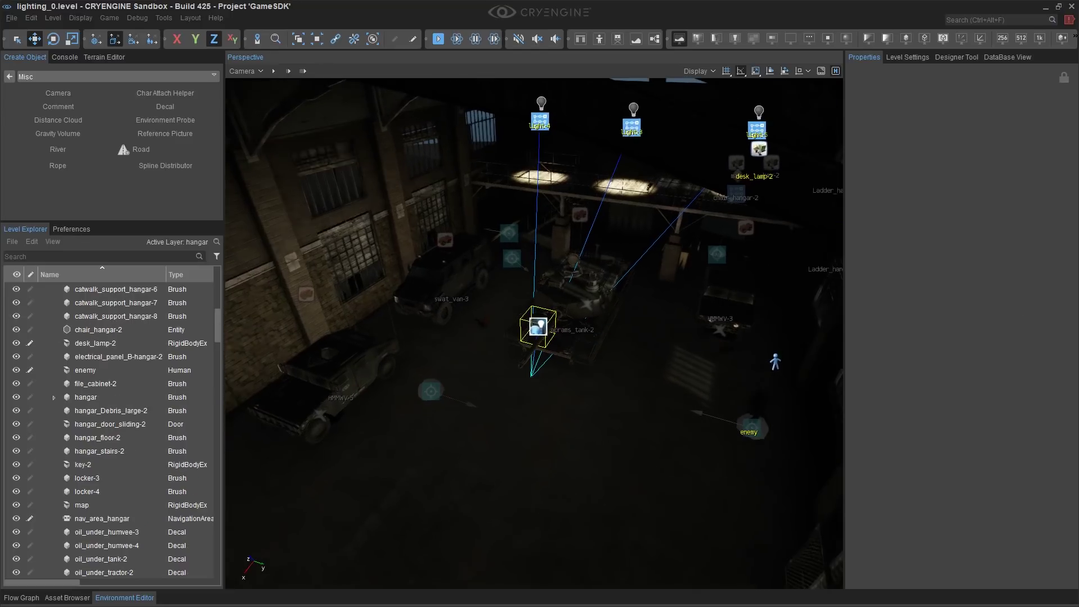
Place a Point Light component on the hangar floor beside the tank and raise it above the ground
click(10, 77)
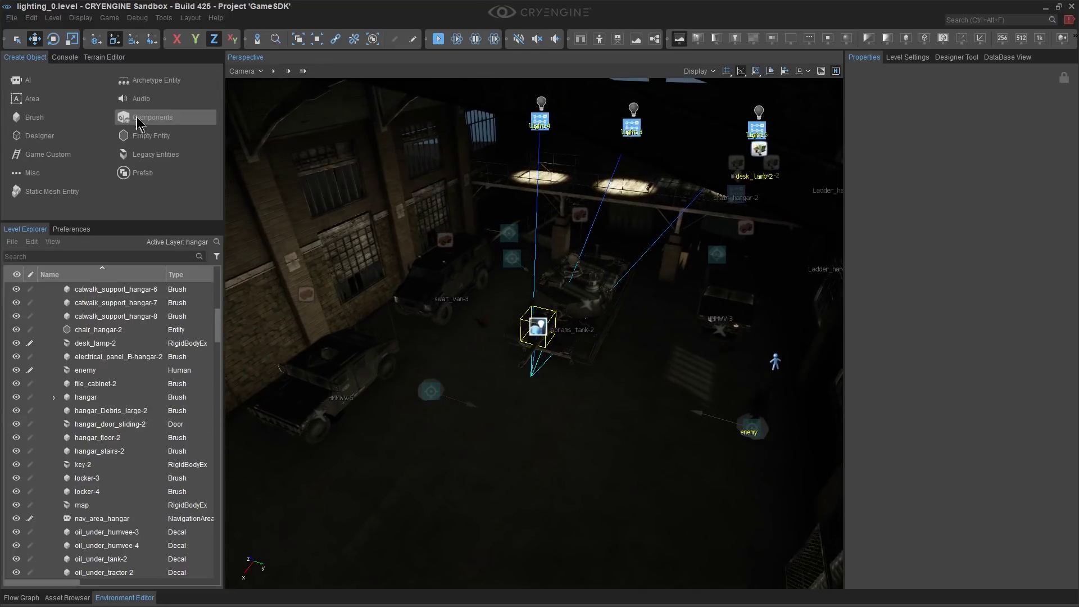
click(136, 117)
drag(46, 182, 609, 447)
drag(614, 419, 615, 406)
drag(614, 407, 629, 312)
Set the point light's Attenuation Bulb Size to 30 and rename it hangar_worklight
click(984, 435)
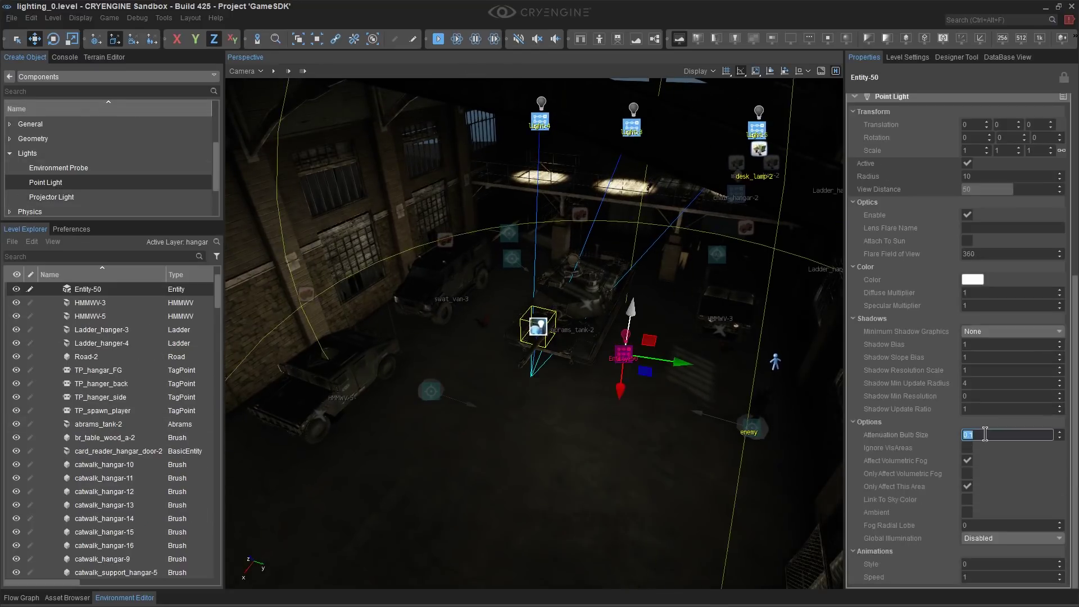
text(1)
key(Return)
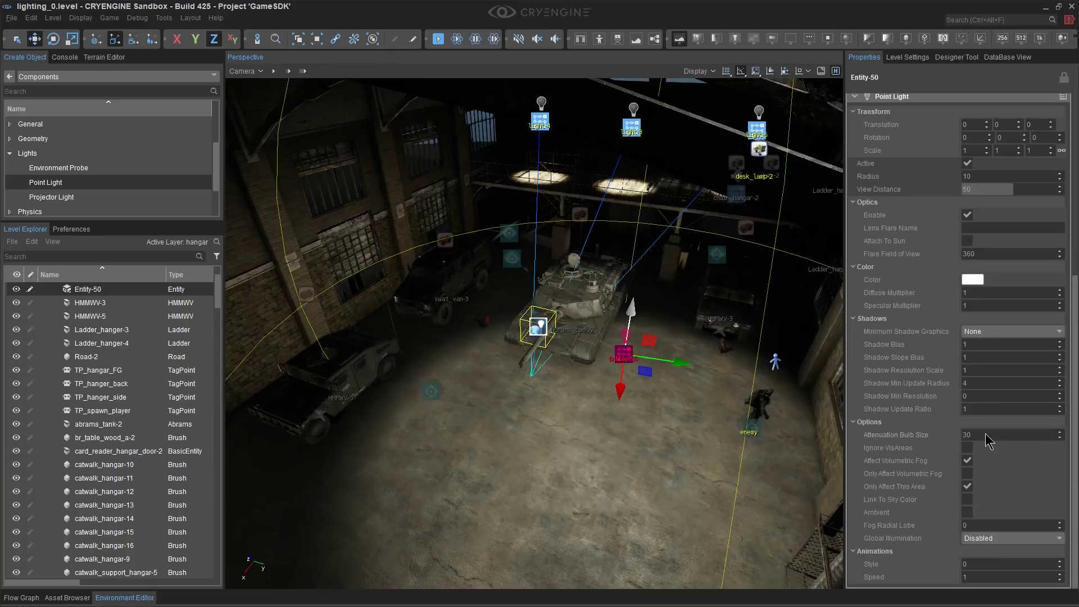
double_click(146, 286)
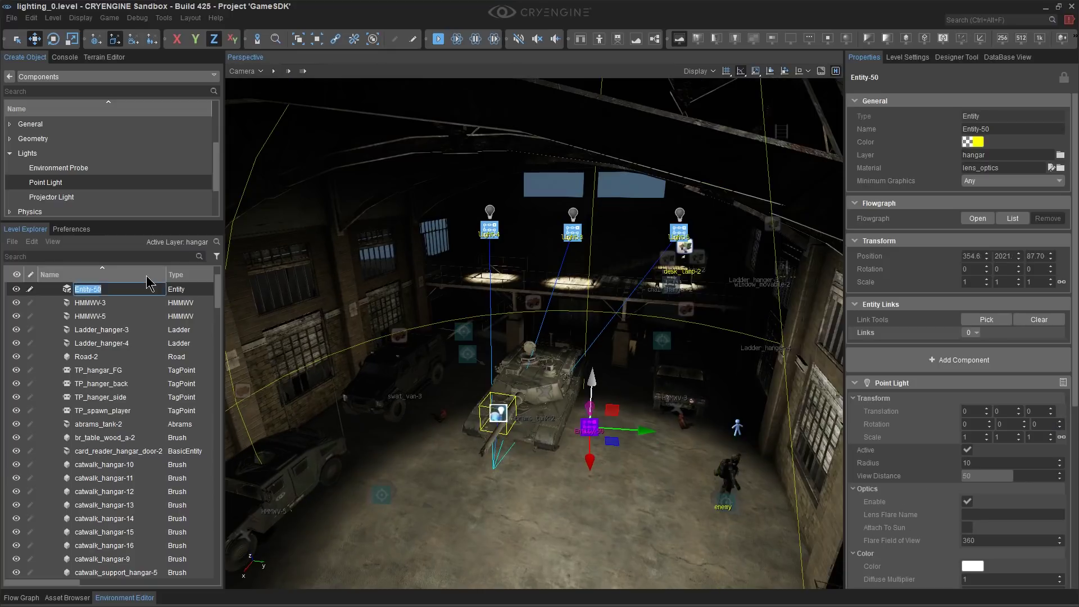
text(hanworklight)
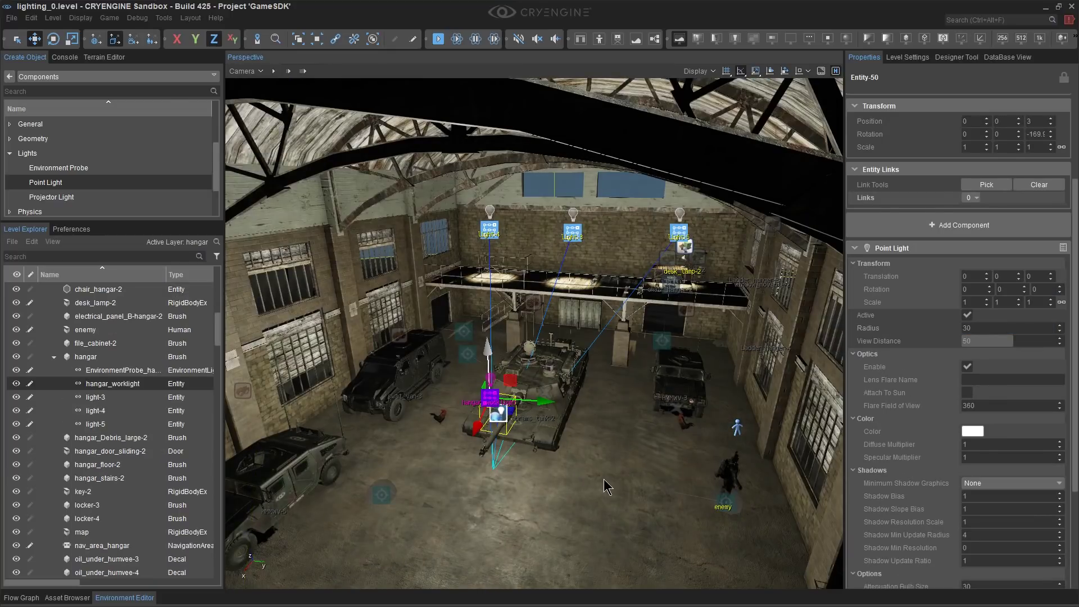
click(567, 513)
middle_drag(567, 513, 590, 465)
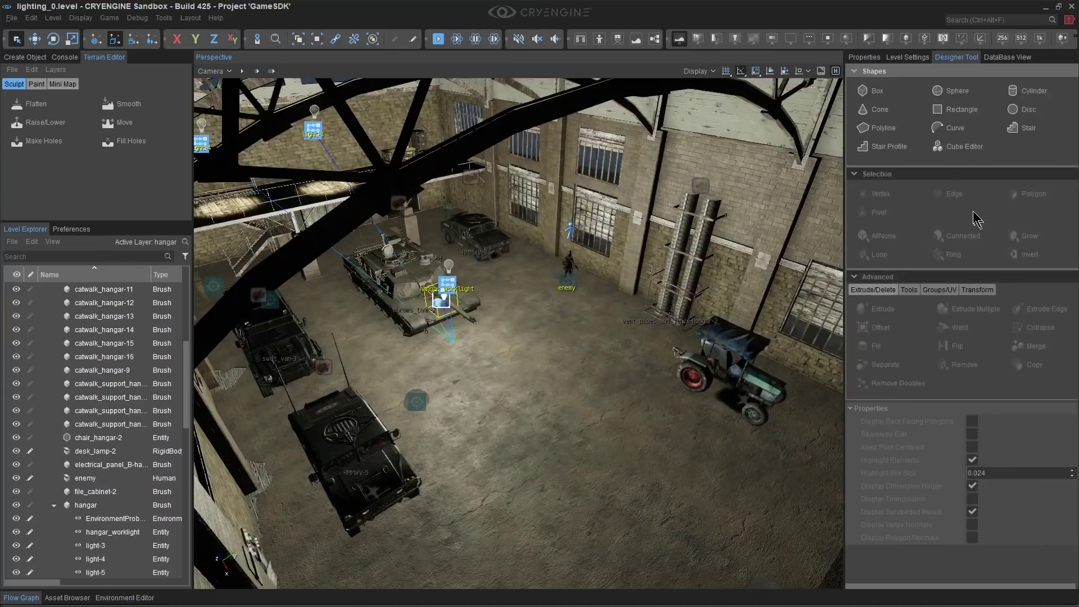
Create a Designer box 1 wide, 3.75 deep and 0.25 high on the hangar floor, and leave Designer editing
click(887, 91)
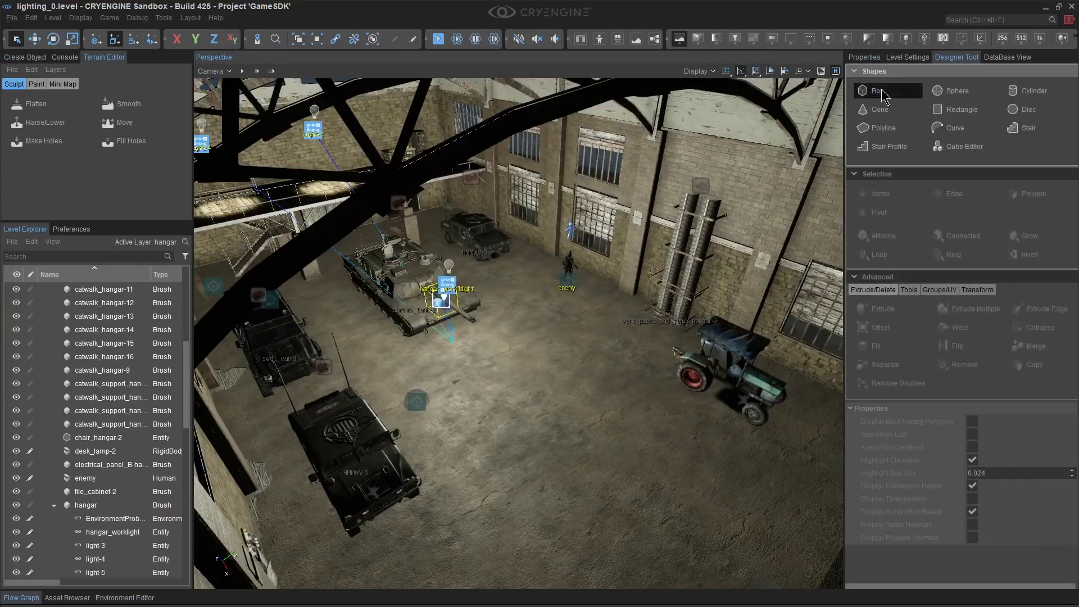
key(w)
right_drag(518, 333, 554, 463)
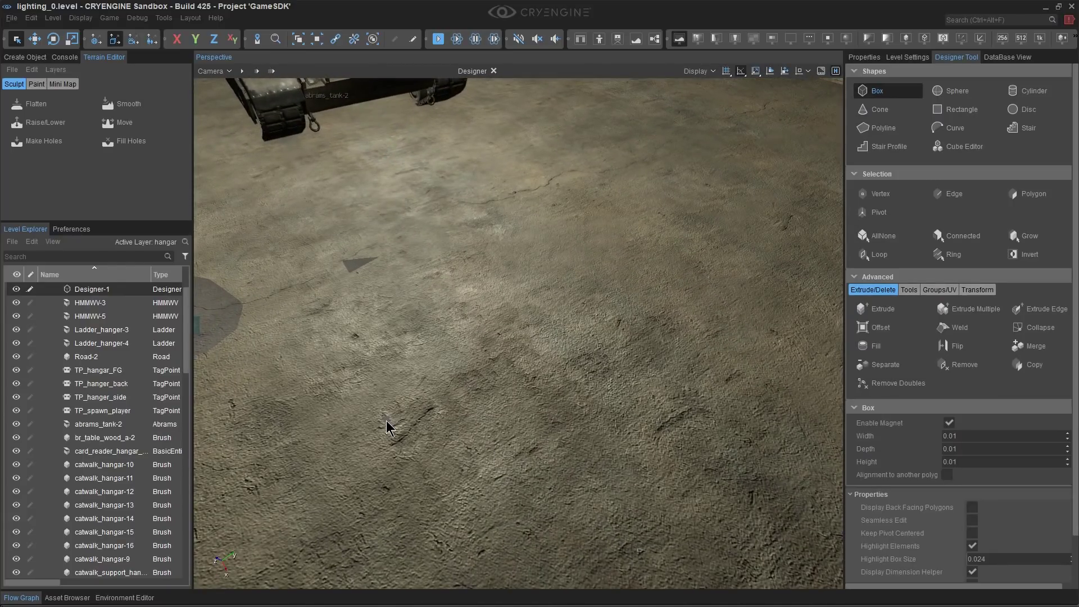
drag(396, 406, 504, 373)
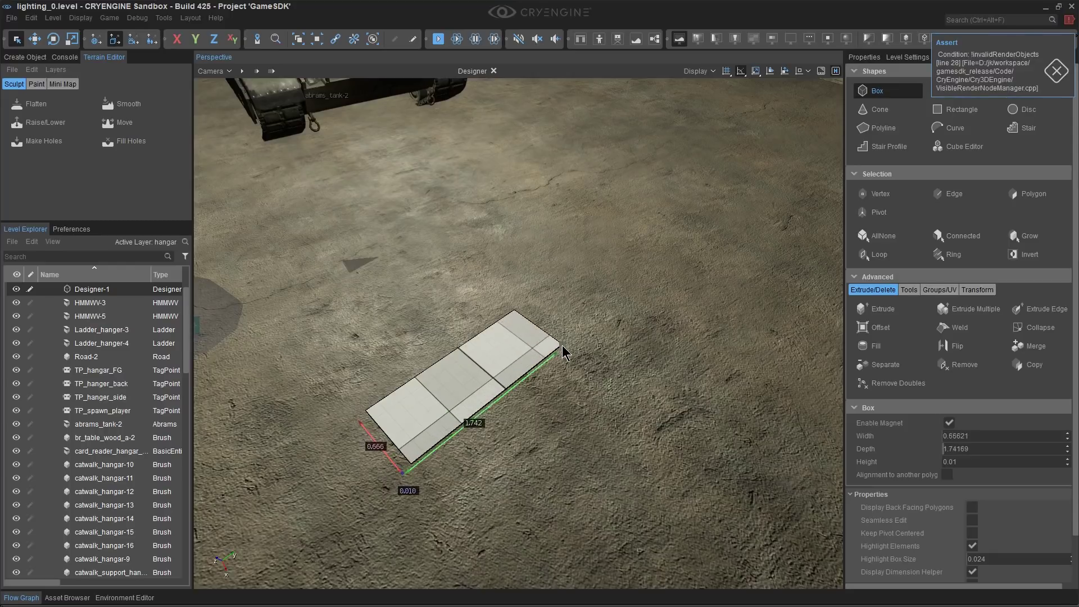
drag(564, 353, 678, 260)
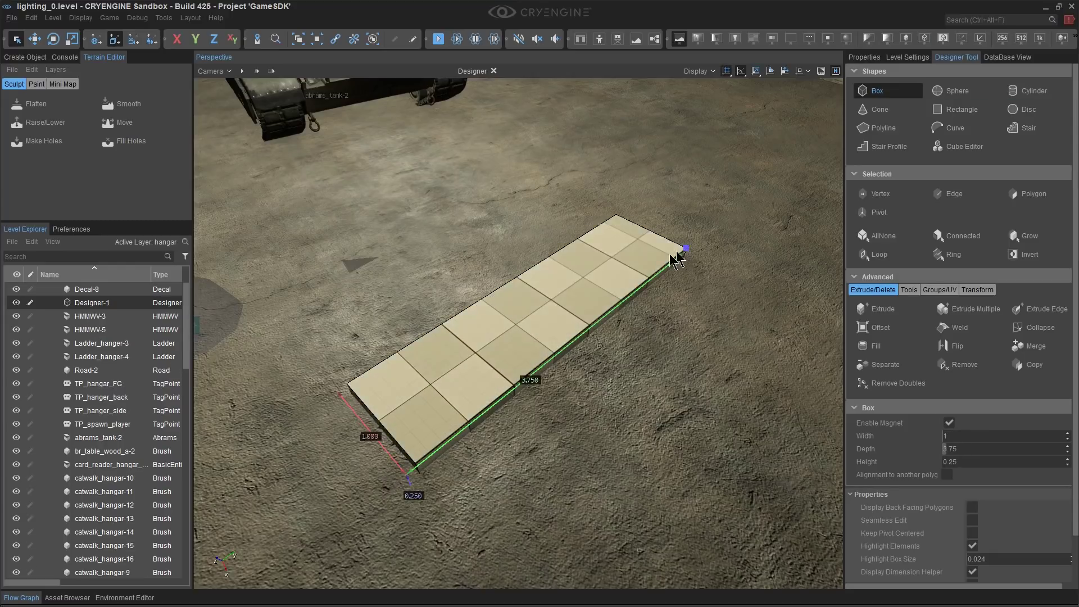
click(494, 71)
Inspect the new box on the floor from close range and several angles
right_drag(495, 113, 506, 90)
alt+middle_drag(517, 338, 503, 405)
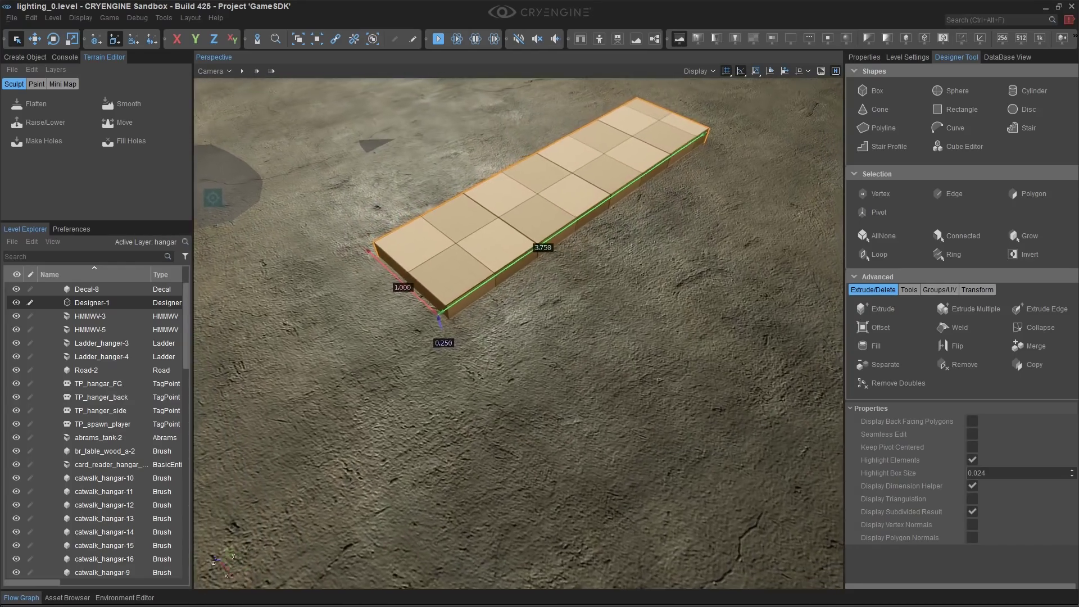
alt+middle_drag(532, 145, 533, 156)
right_drag(546, 224, 560, 203)
middle_drag(546, 220, 552, 182)
right_drag(539, 214, 540, 193)
middle_drag(539, 214, 514, 251)
scroll(539, 213, up, 4)
alt+middle_drag(539, 214, 539, 222)
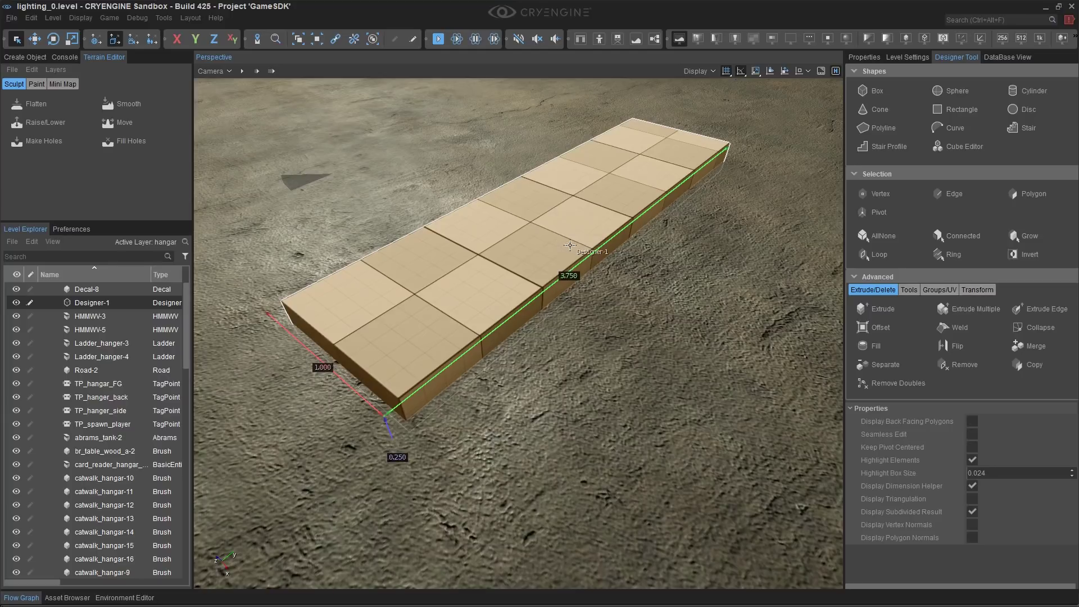
Try to offset the box's top polygon inward, undoing each attempt
click(1033, 194)
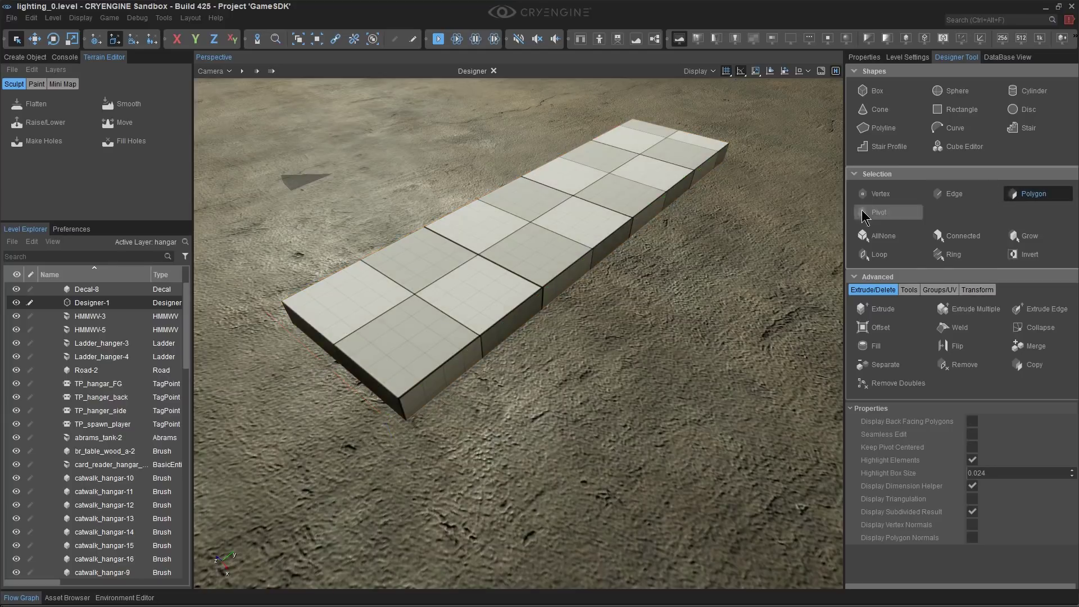
click(491, 258)
click(881, 327)
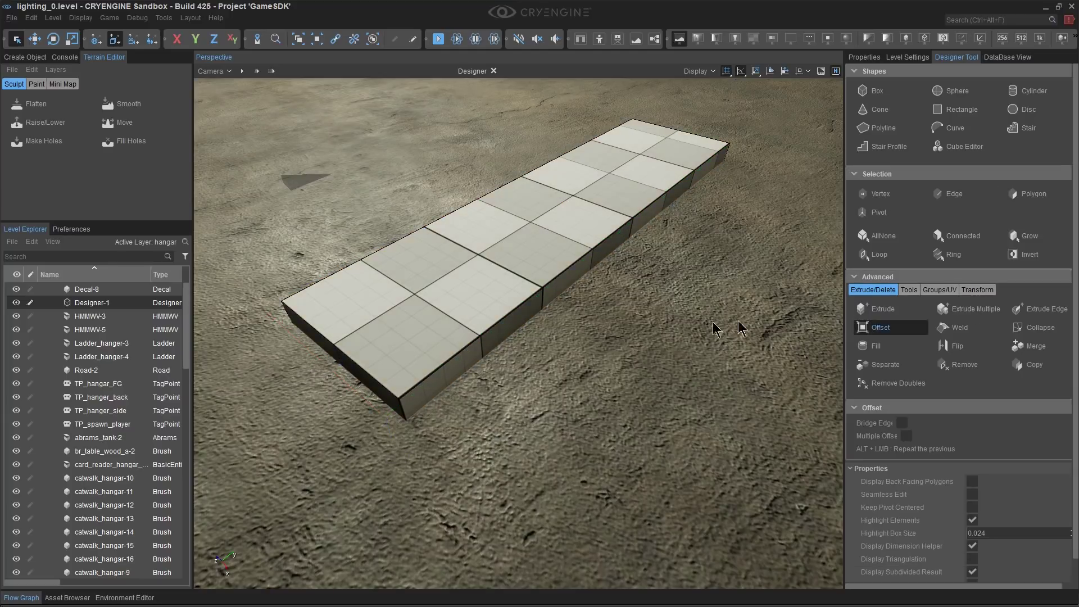
click(480, 316)
key(ctrl+z)
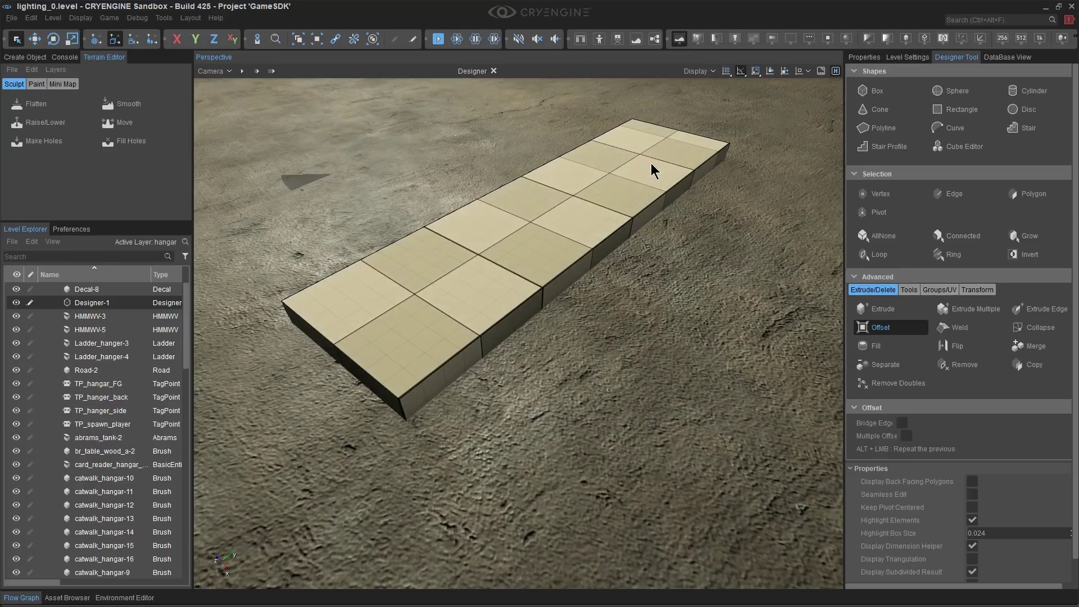
click(498, 303)
key(ctrl+z)
click(496, 309)
click(502, 309)
key(ctrl+z)
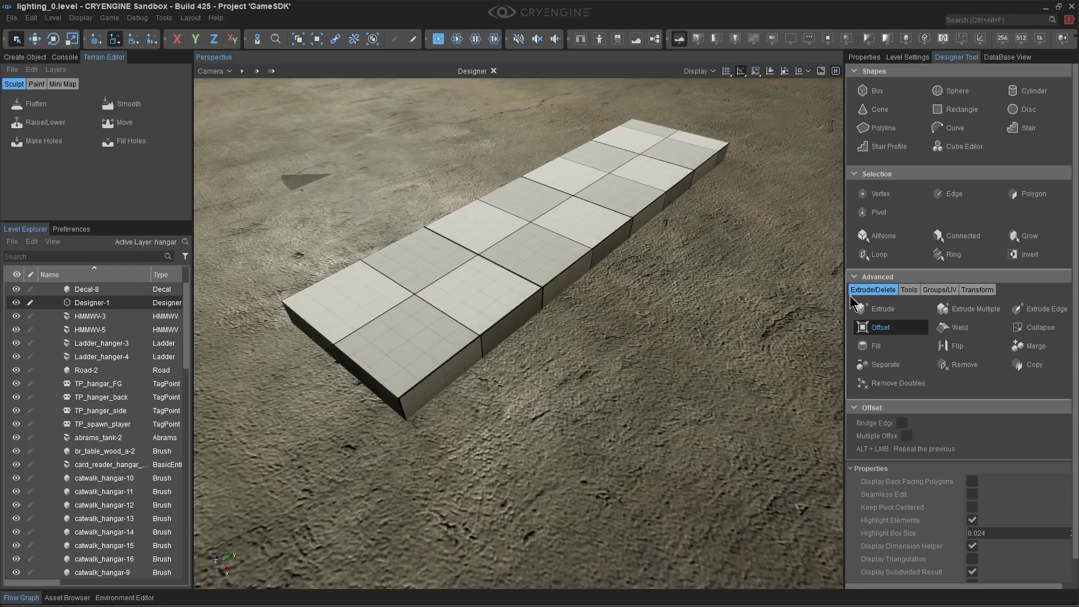
Offset the box's top polygon inward to form a narrow border, and select the inner polygon
click(890, 327)
click(1036, 194)
click(648, 206)
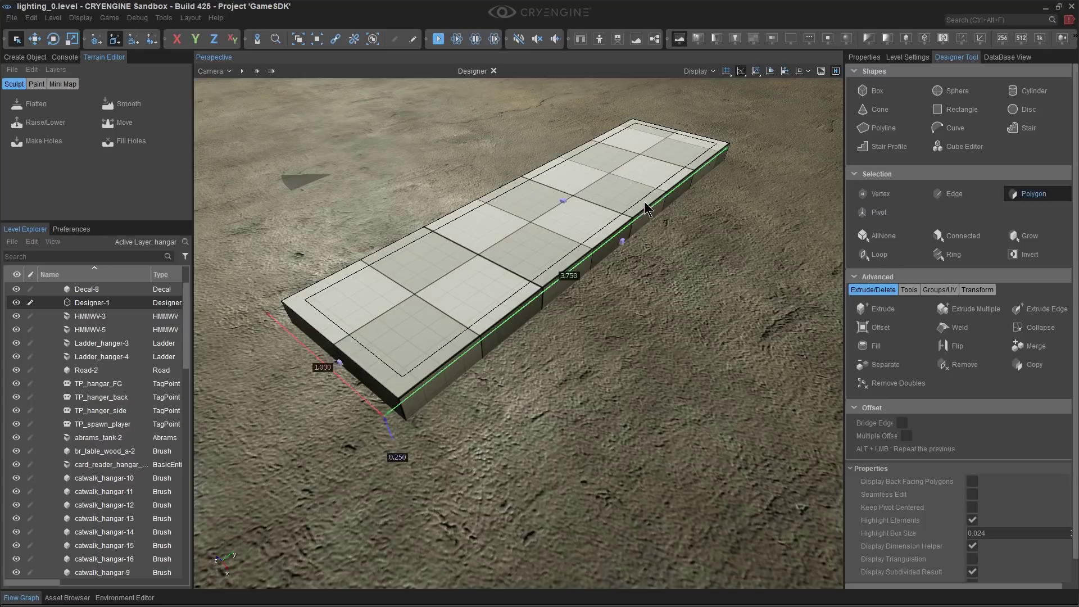
Move the selected inner polygon slightly down to recess it inside the box's border, and leave Designer editing
key(2)
drag(568, 151, 566, 155)
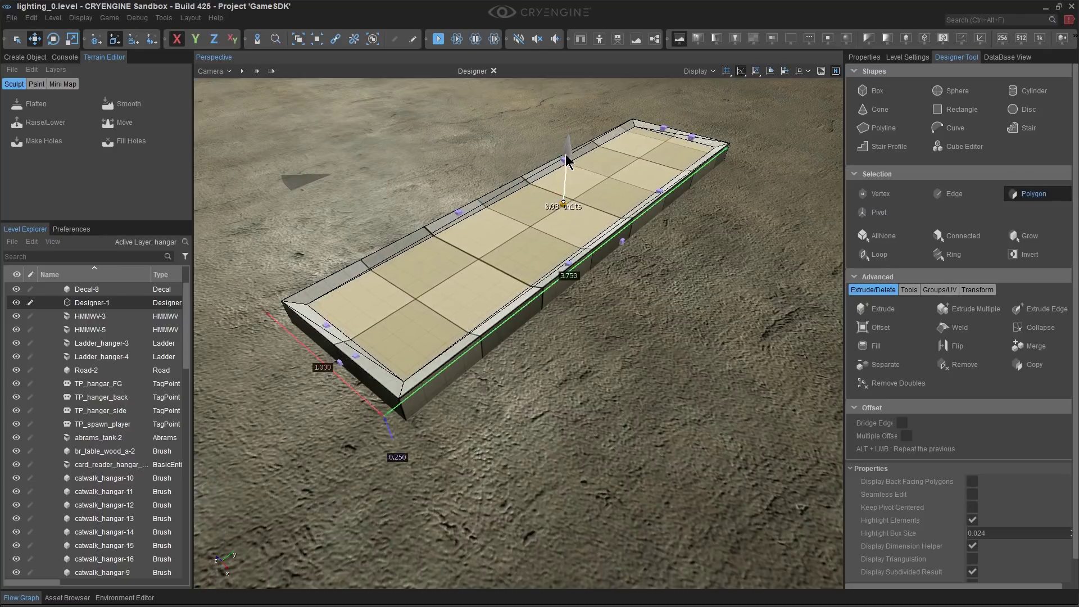
click(567, 162)
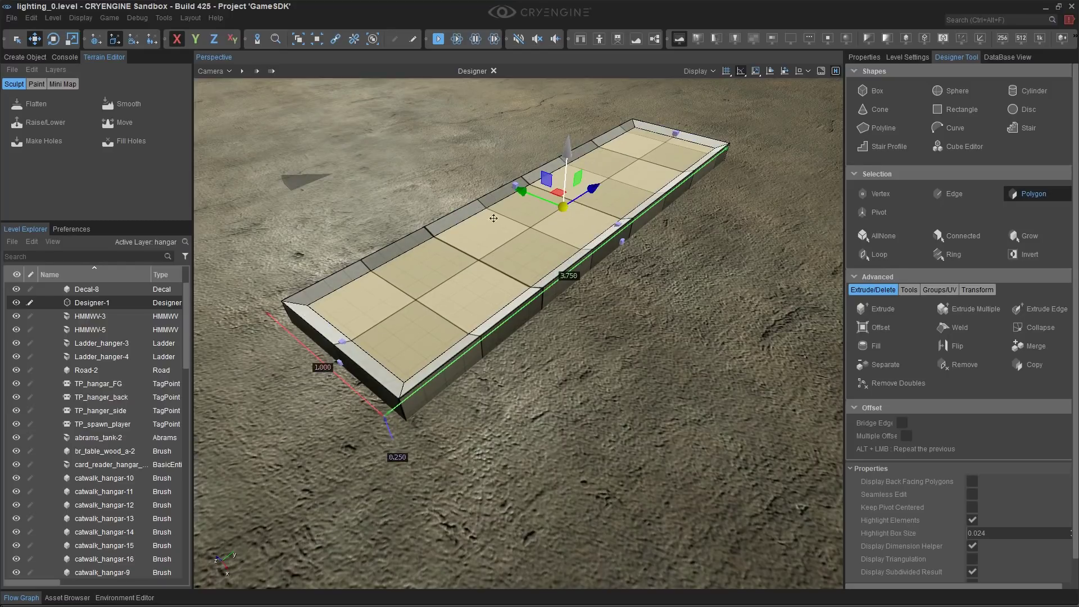
click(494, 71)
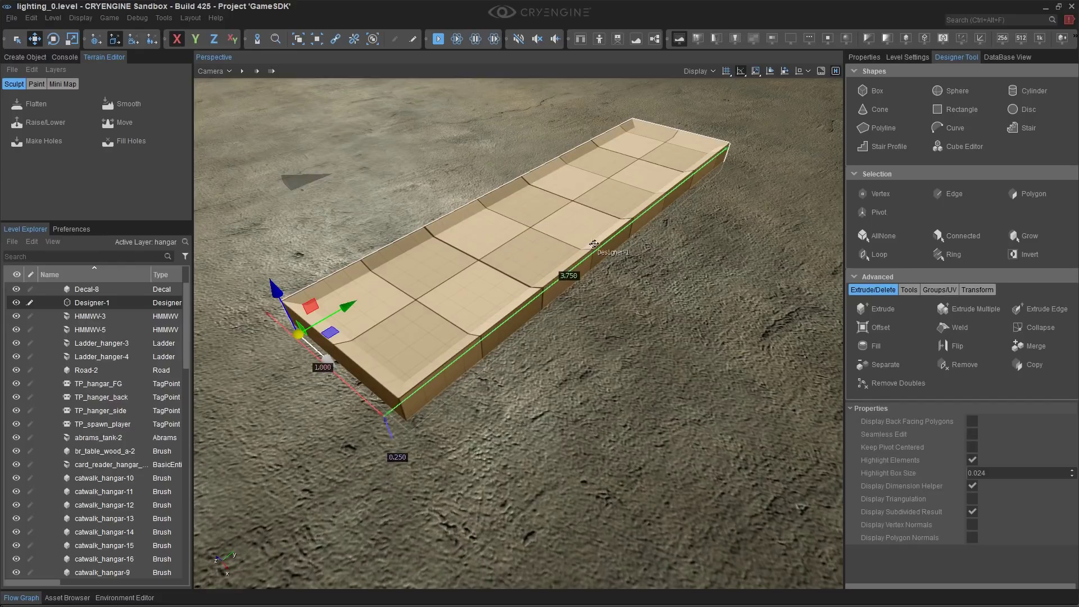
Open the legacy Material Editor, dock it beside the Level Explorer and Preferences, and widen it
click(624, 286)
click(164, 18)
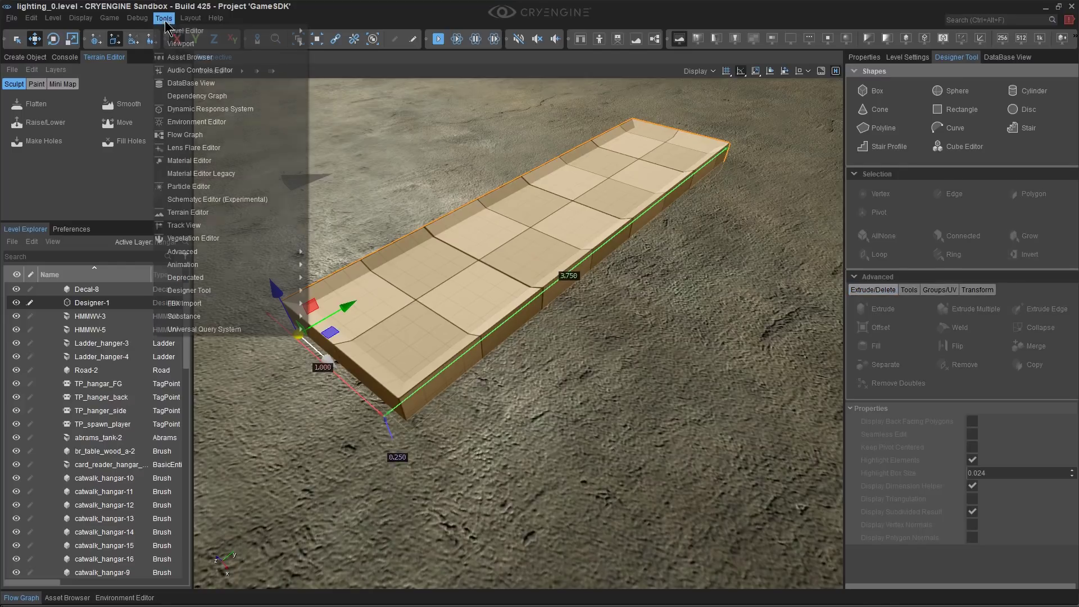
click(226, 174)
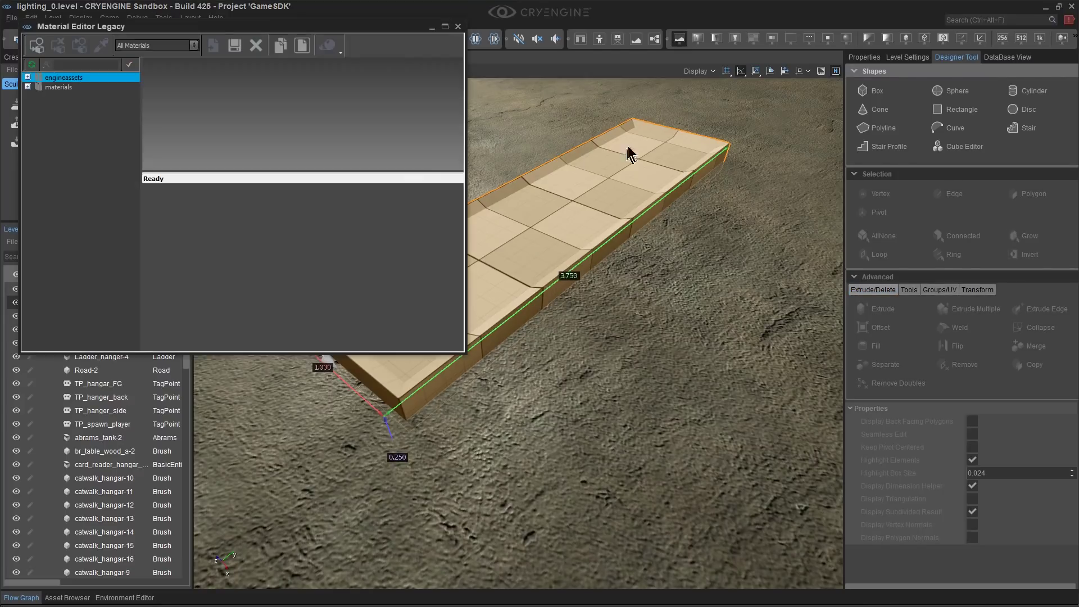
drag(197, 23, 95, 406)
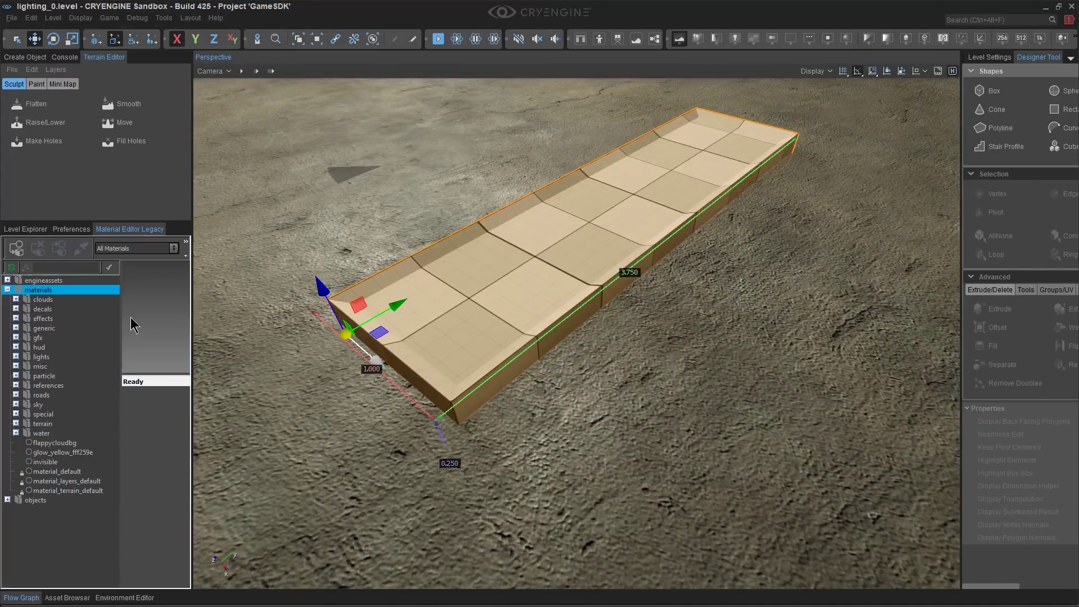
drag(193, 205, 258, 205)
Browse the generic metal materials, select metal_plain_blue, and enlarge the Designer Tool area
click(15, 304)
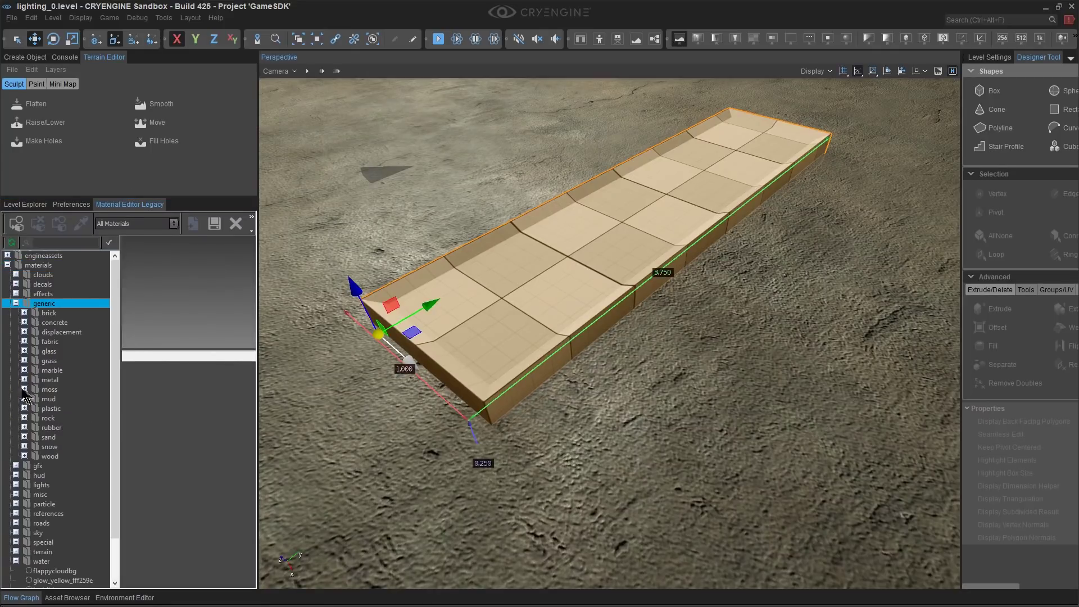
click(24, 379)
drag(121, 351, 157, 354)
scroll(93, 457, down, 6)
scroll(93, 461, down, 10)
click(117, 284)
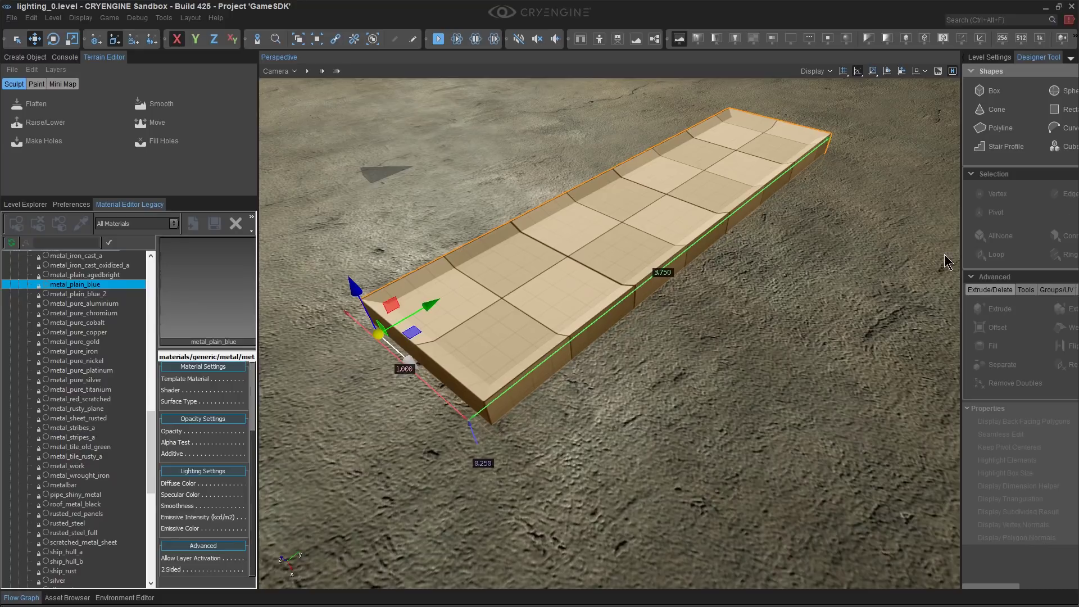
drag(962, 199, 831, 199)
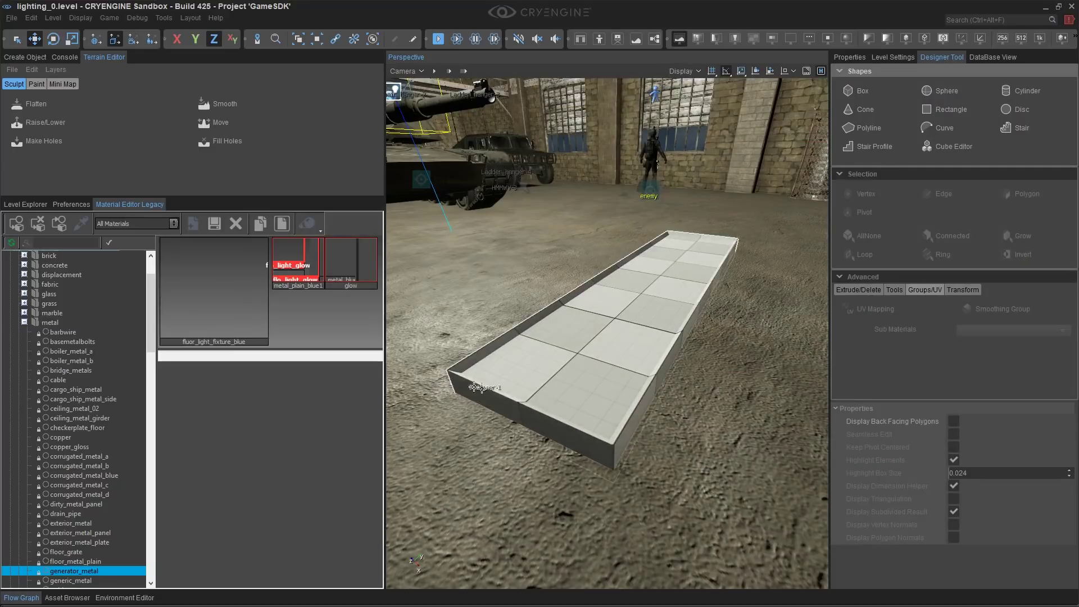
Filter the materials by "blue", duplicate metal_plain_blue, and convert the copy to a multi material
scroll(107, 442, down, 10)
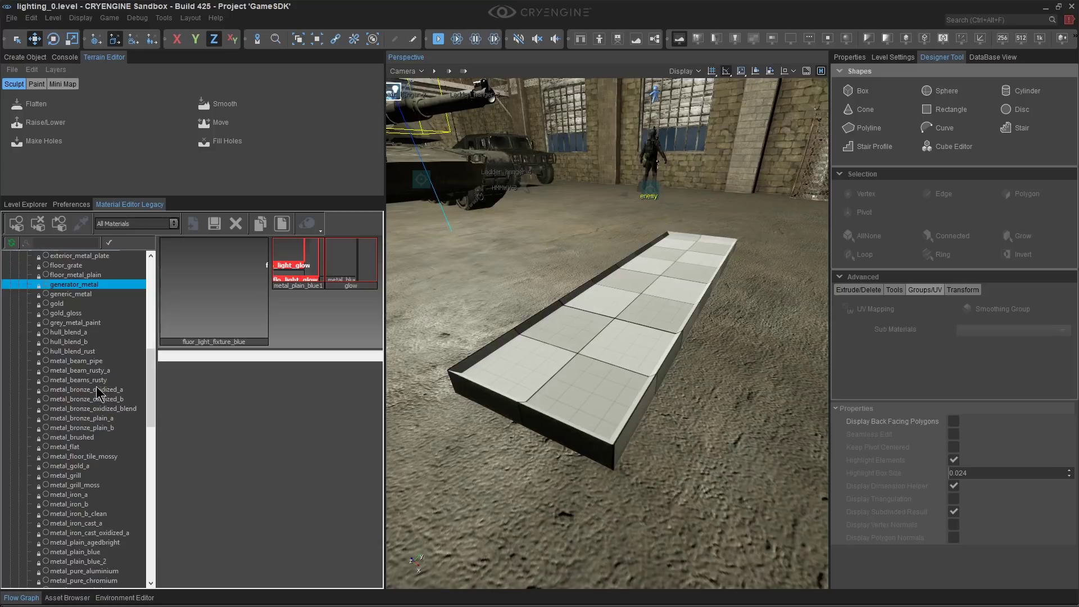
scroll(96, 387, down, 7)
click(65, 242)
text(b)
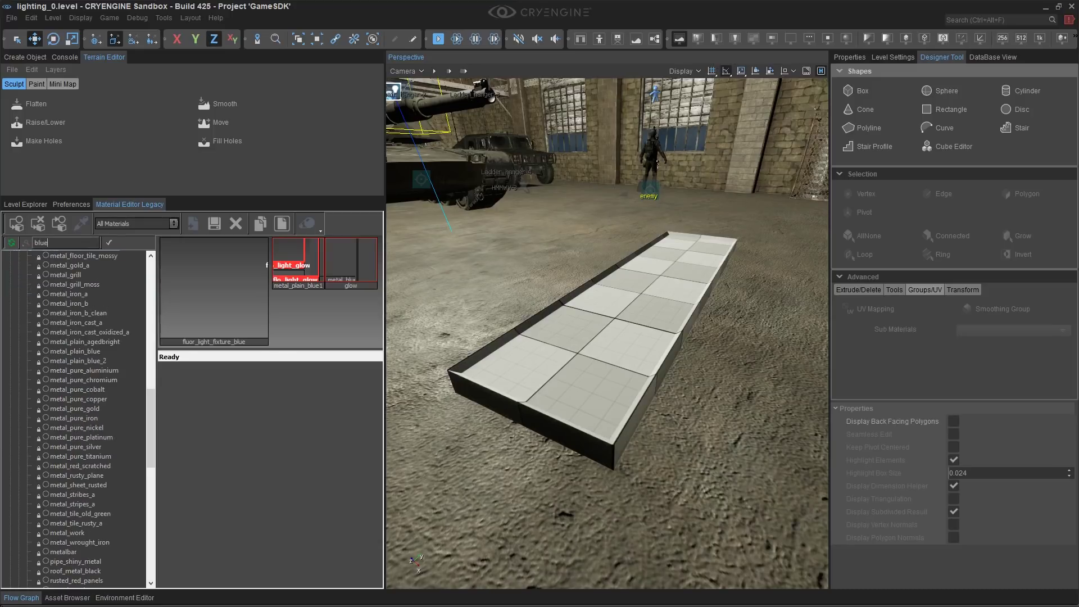
click(90, 294)
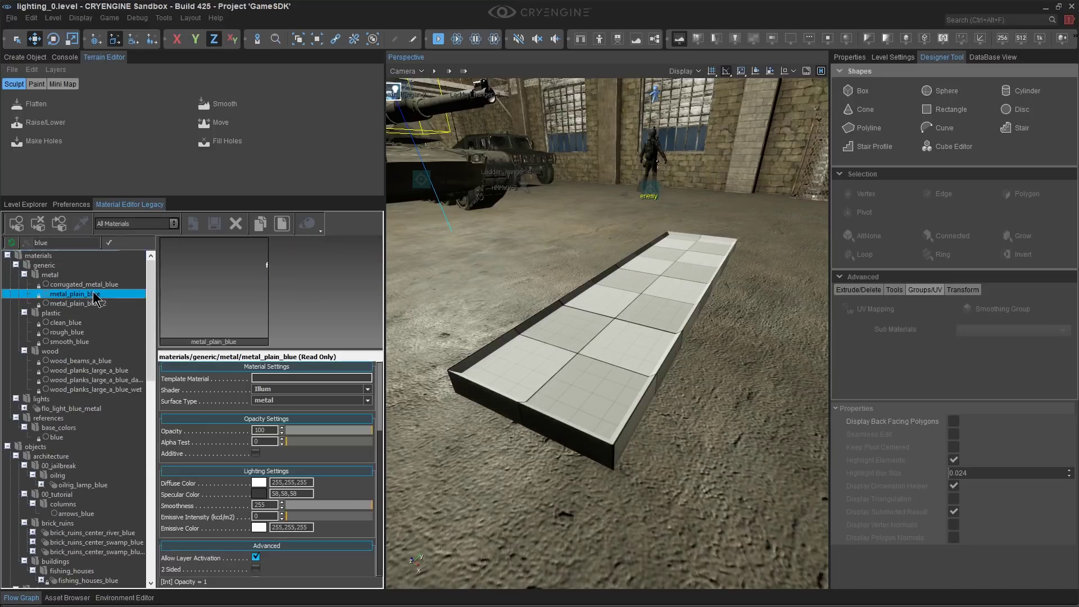
right_click(93, 294)
click(121, 352)
right_click(88, 467)
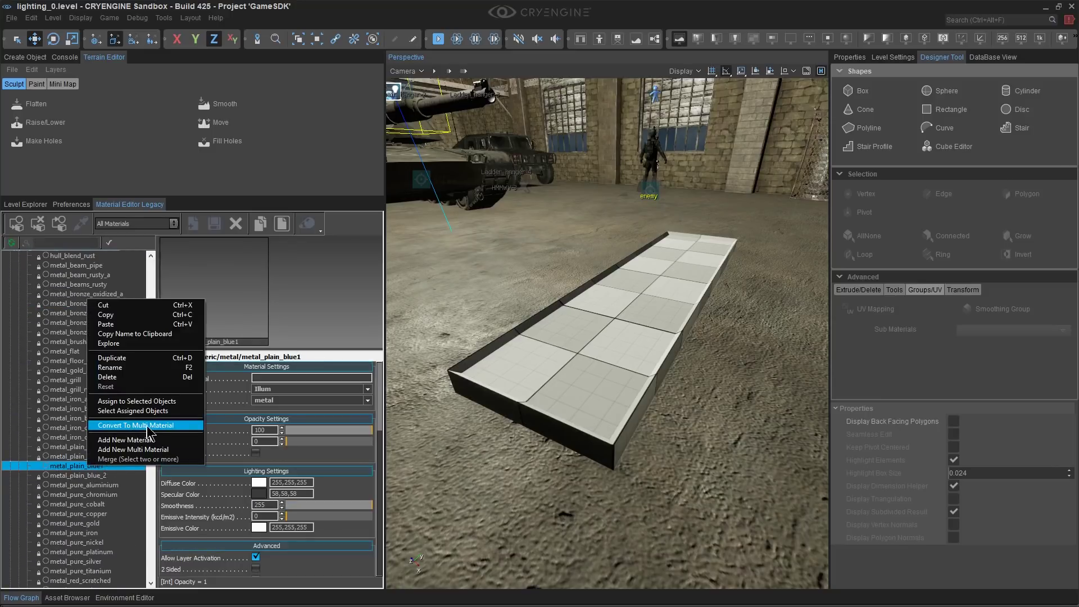
click(147, 425)
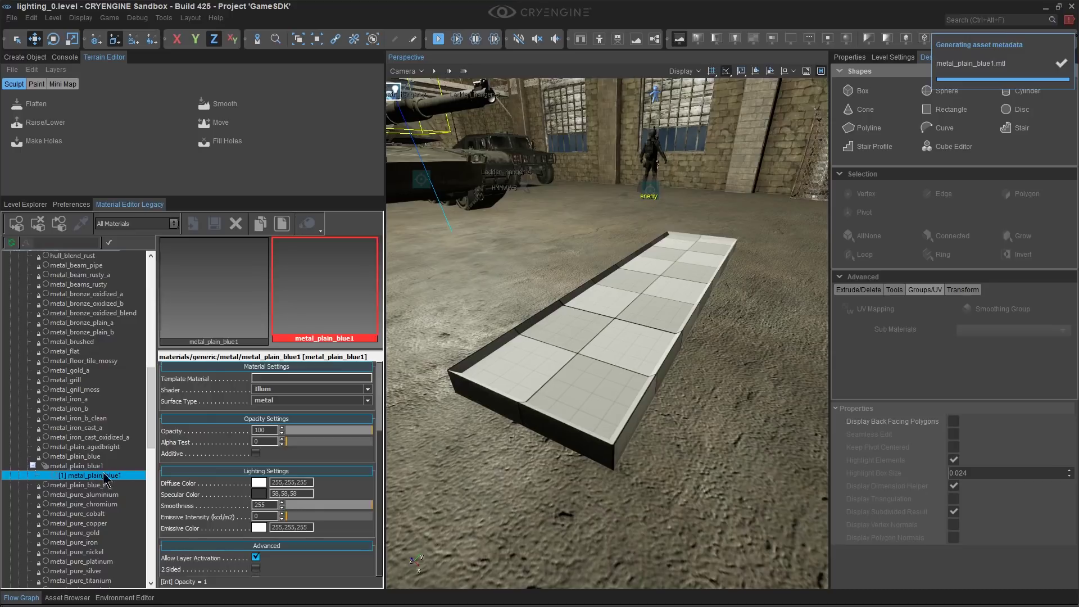
Rename the duplicated multi material to fluor_light_fixture_blue and save it in the main materials folder
right_click(88, 467)
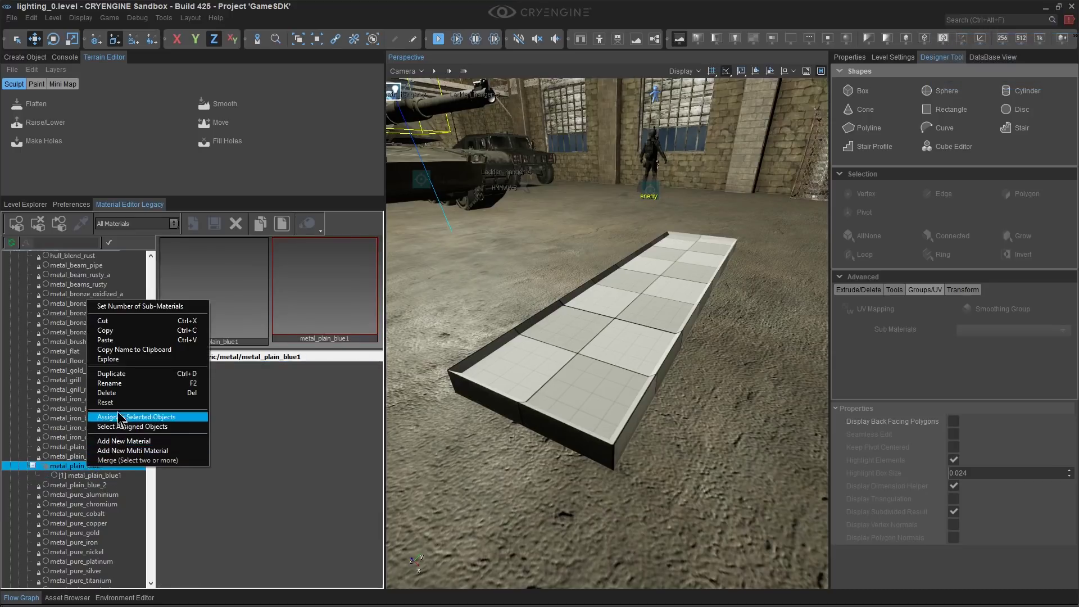
click(120, 419)
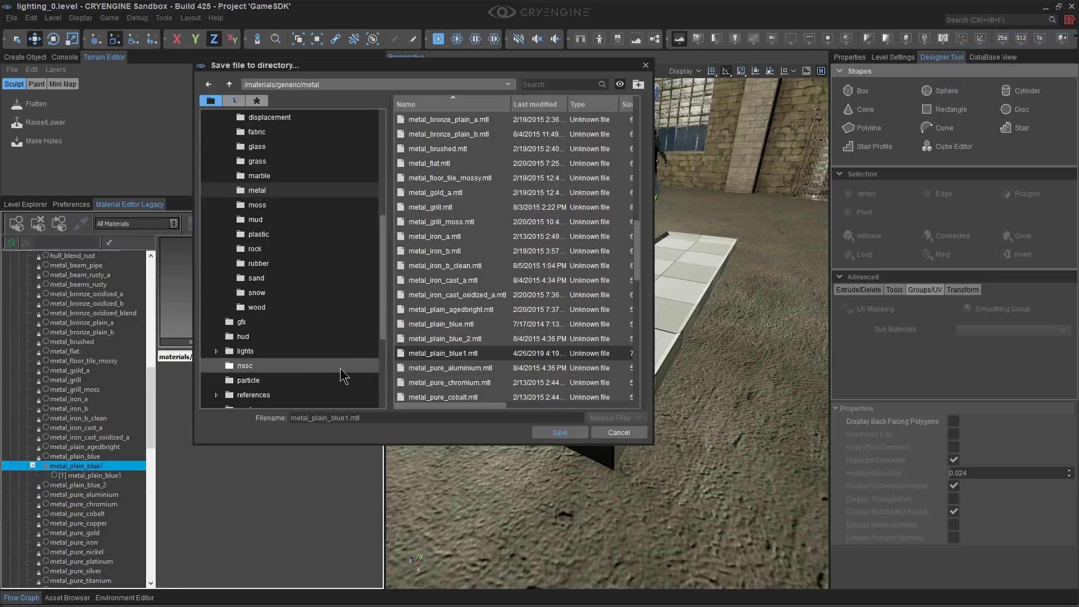
click(407, 419)
text(fluor)
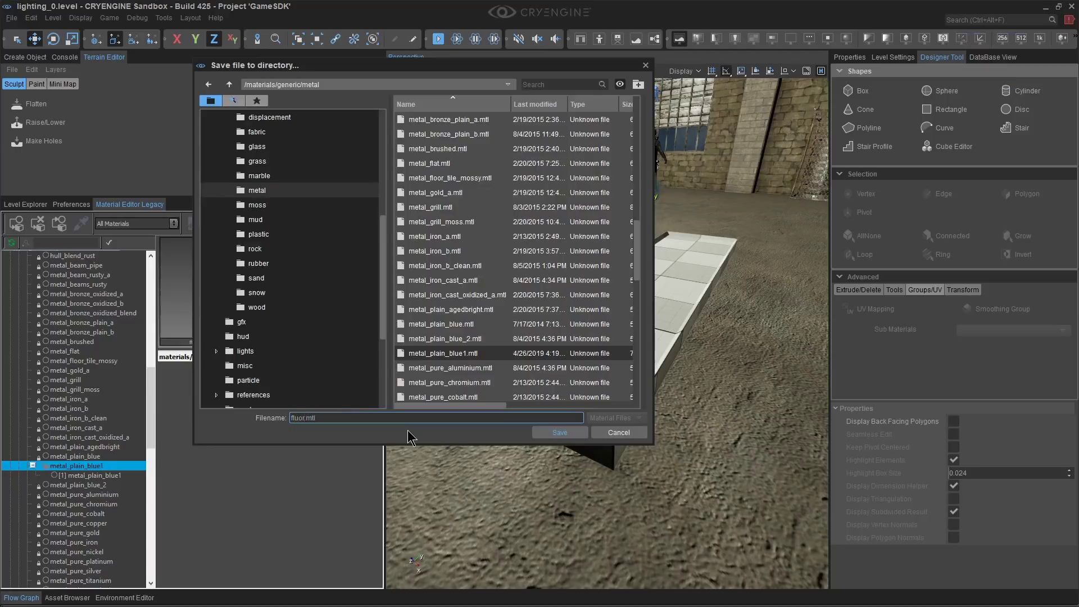
text(_light_fixture_blue)
scroll(242, 169, up, 3)
click(237, 147)
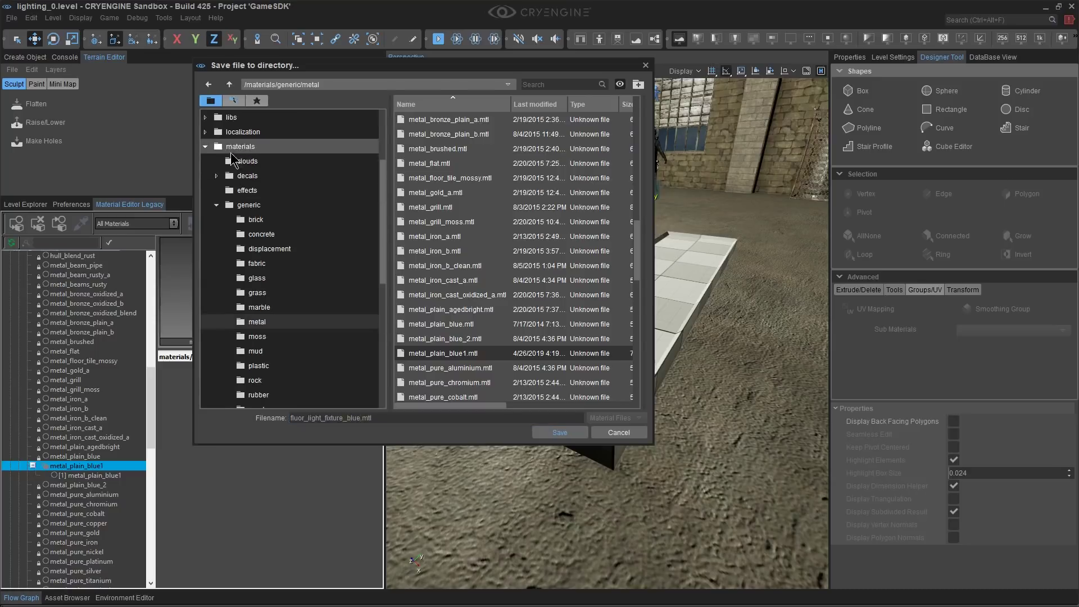
key(Return)
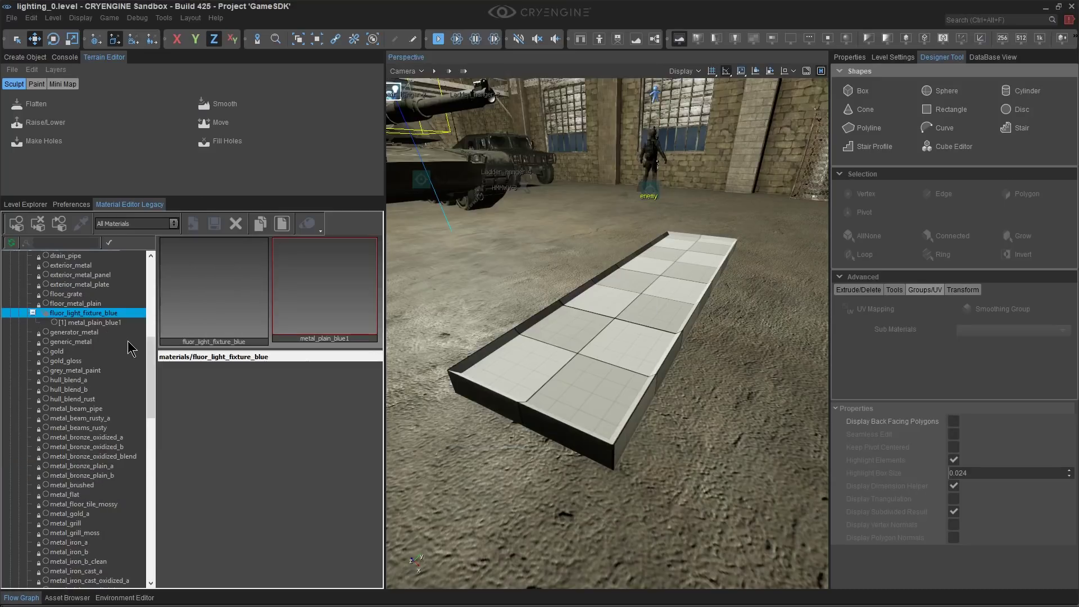
Set fluor_light_fixture_blue to 2 sub-materials and rename the second sub-material glow_green
right_click(94, 317)
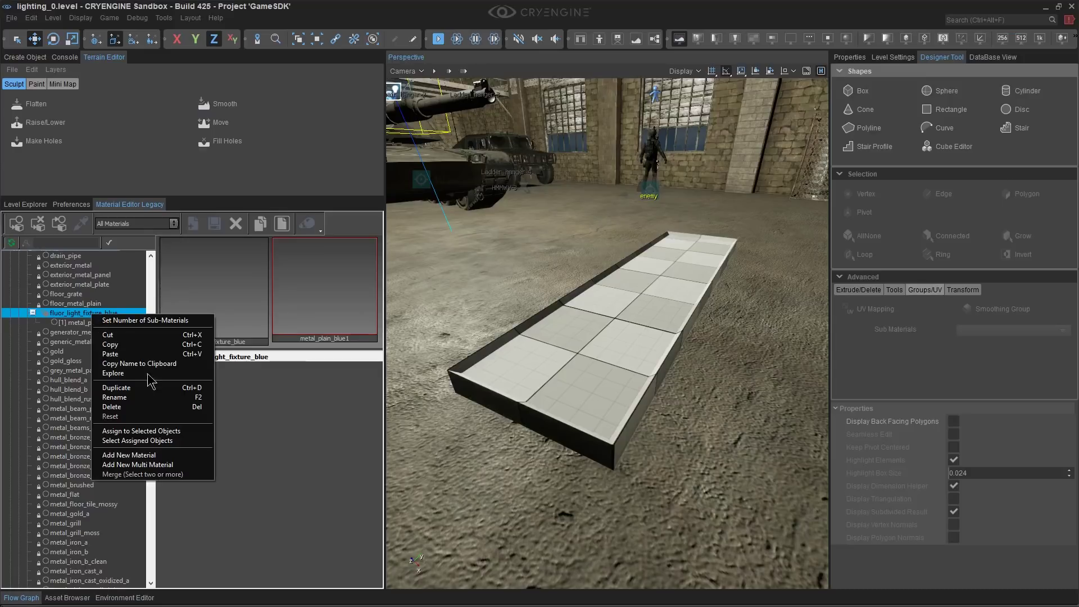
click(145, 321)
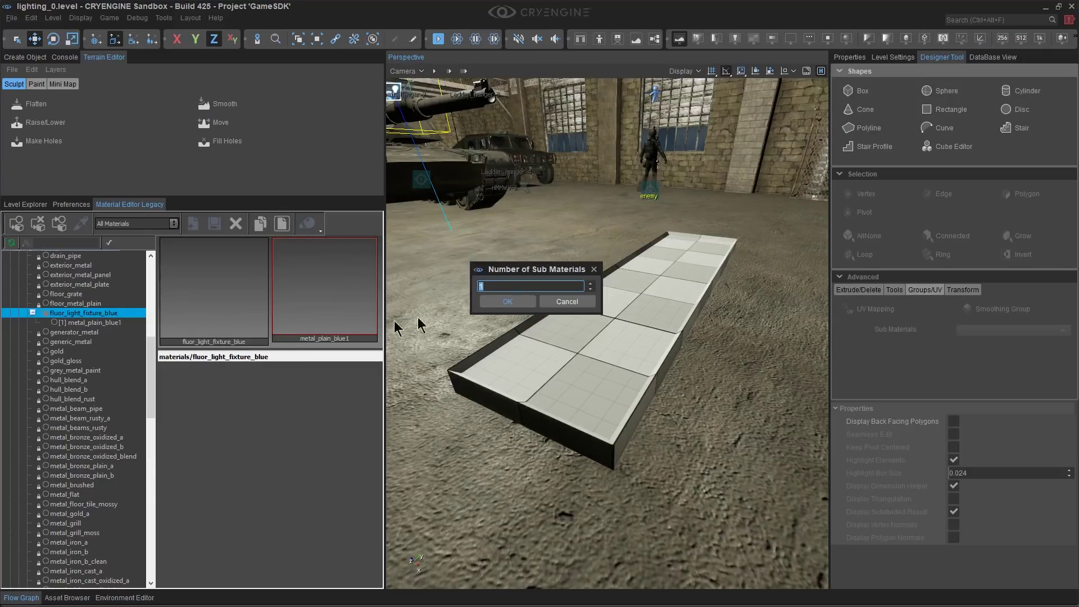
text(2)
key(Return)
click(79, 333)
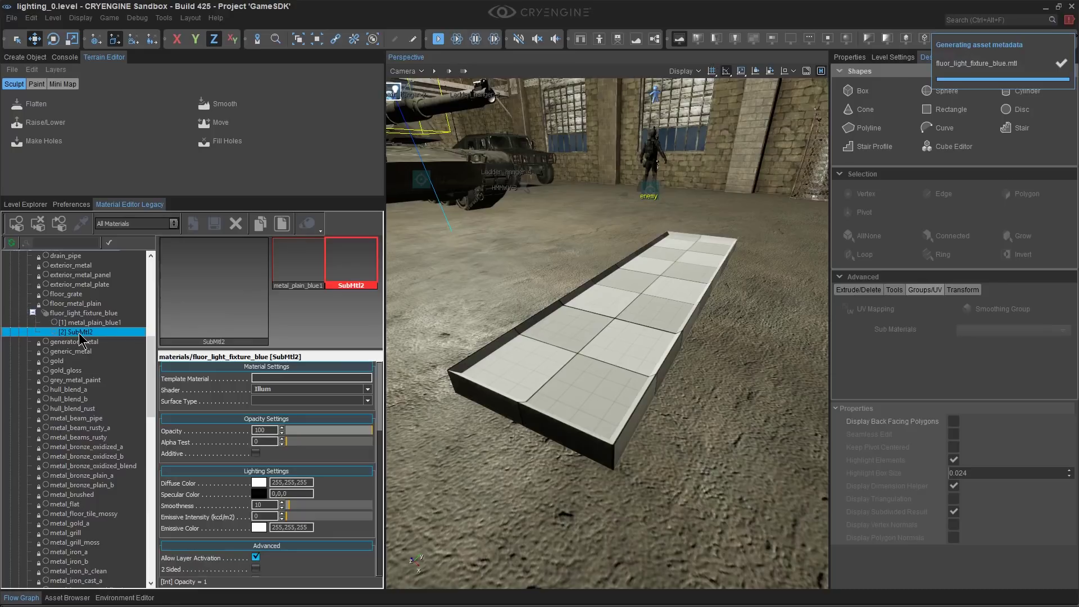
right_click(79, 333)
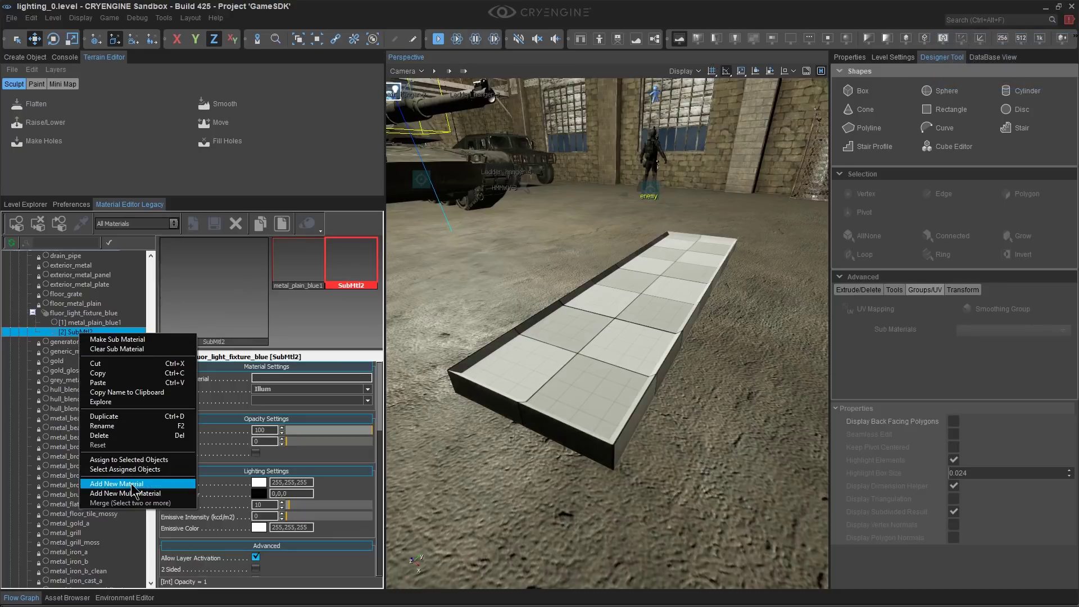
click(129, 426)
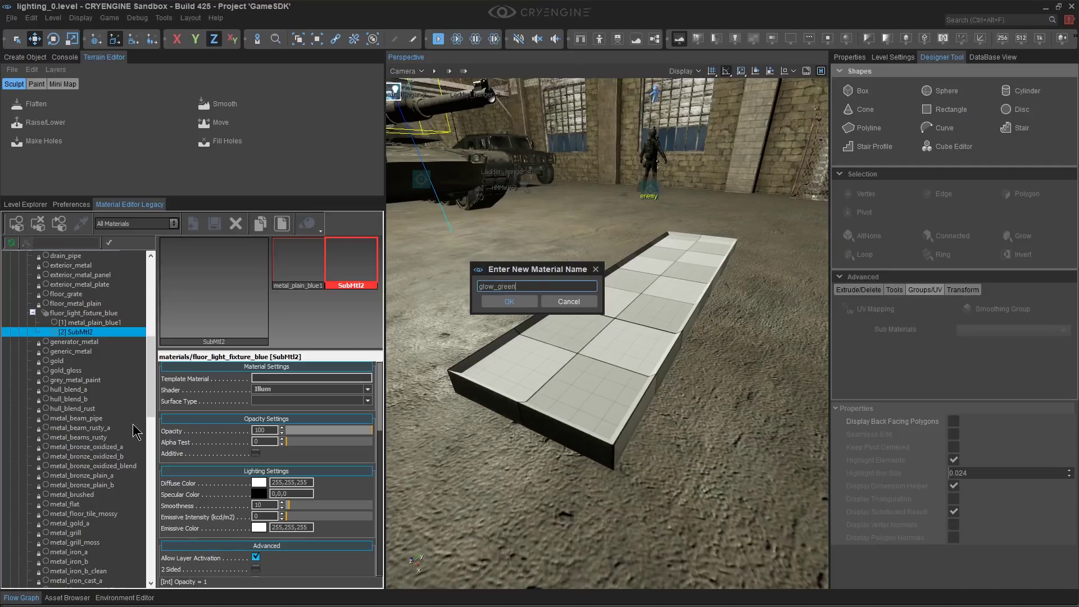
key(Return)
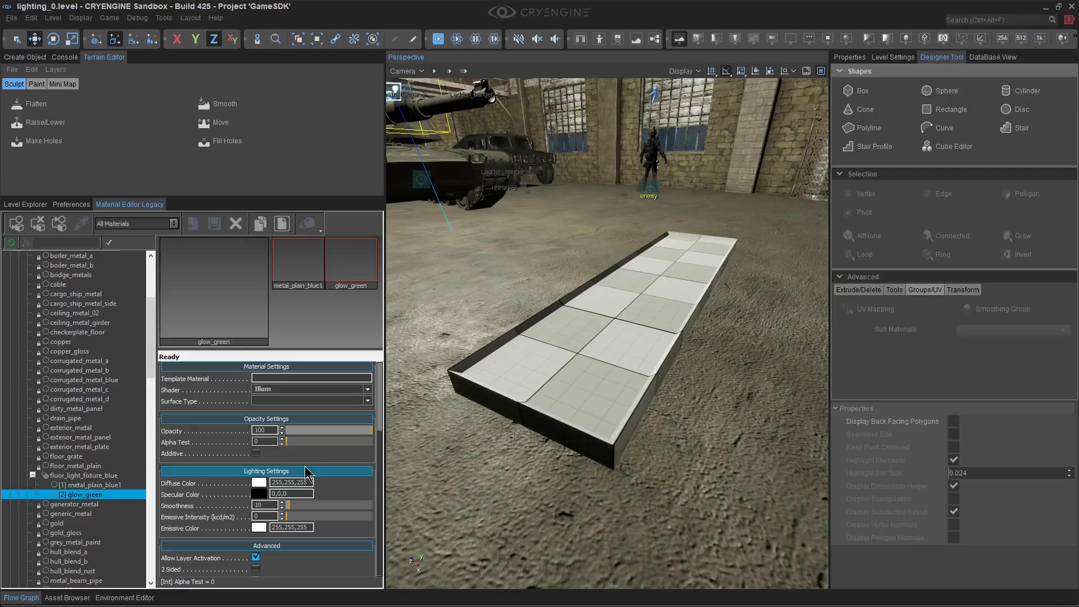
Set glow_green's emissive intensity to 200 and its emissive color to pale turquoise 147,230,222
drag(295, 515, 362, 522)
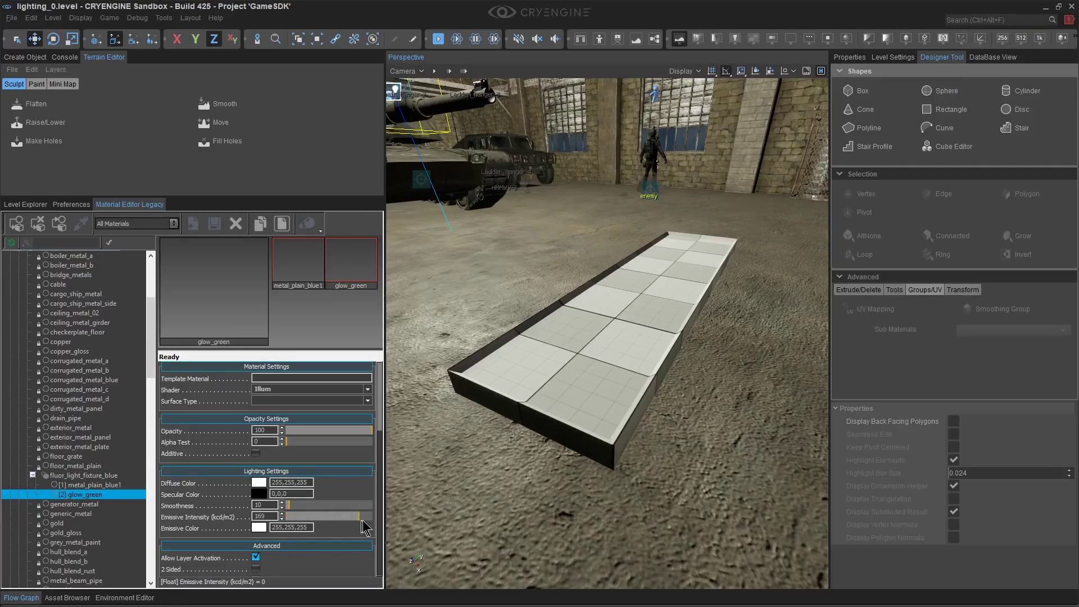
click(259, 528)
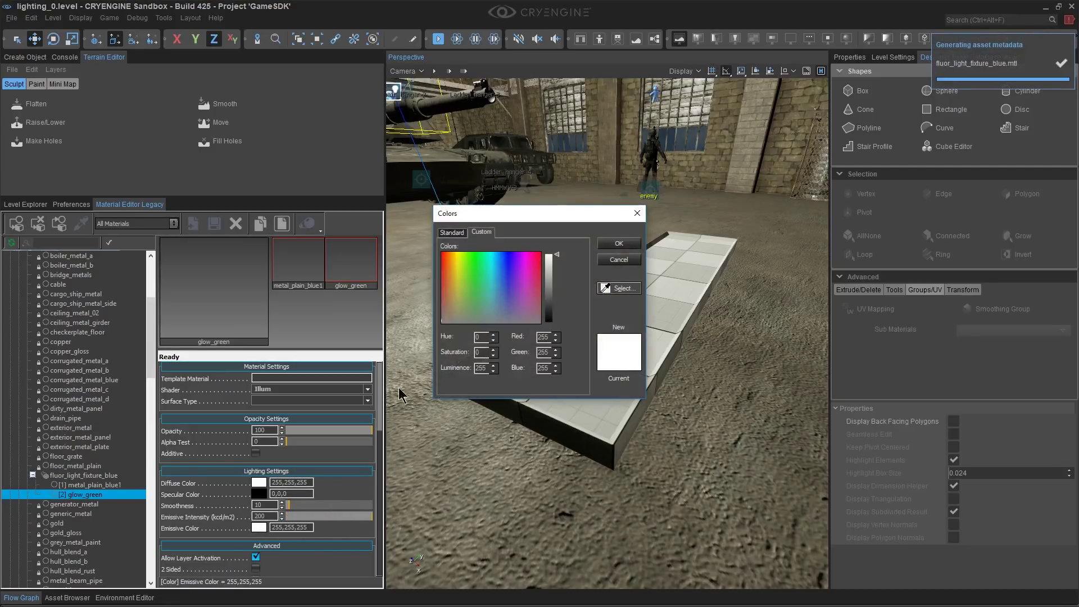
click(543, 269)
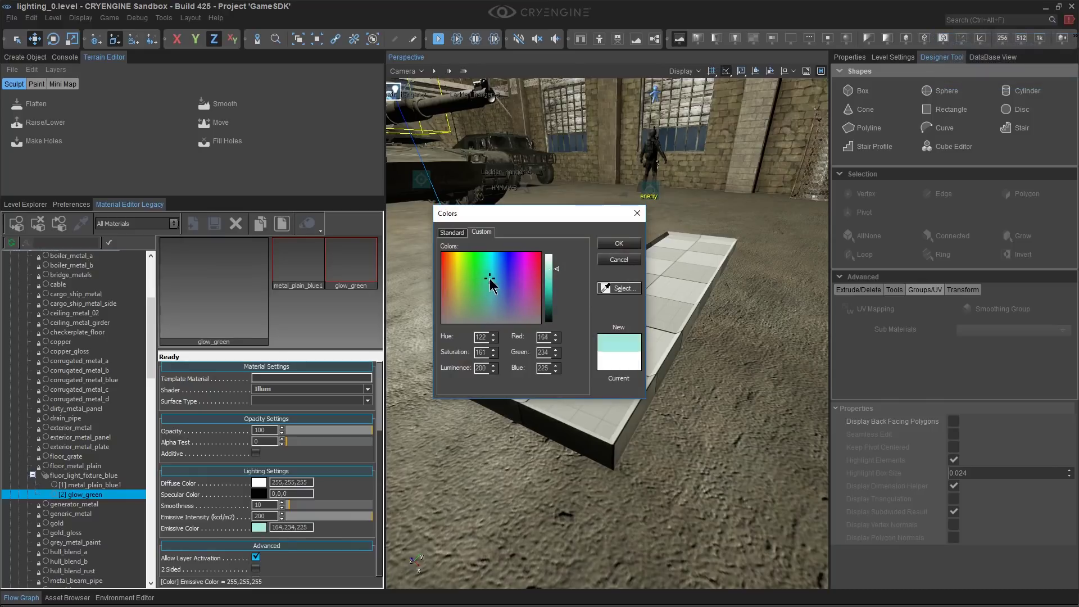
click(619, 244)
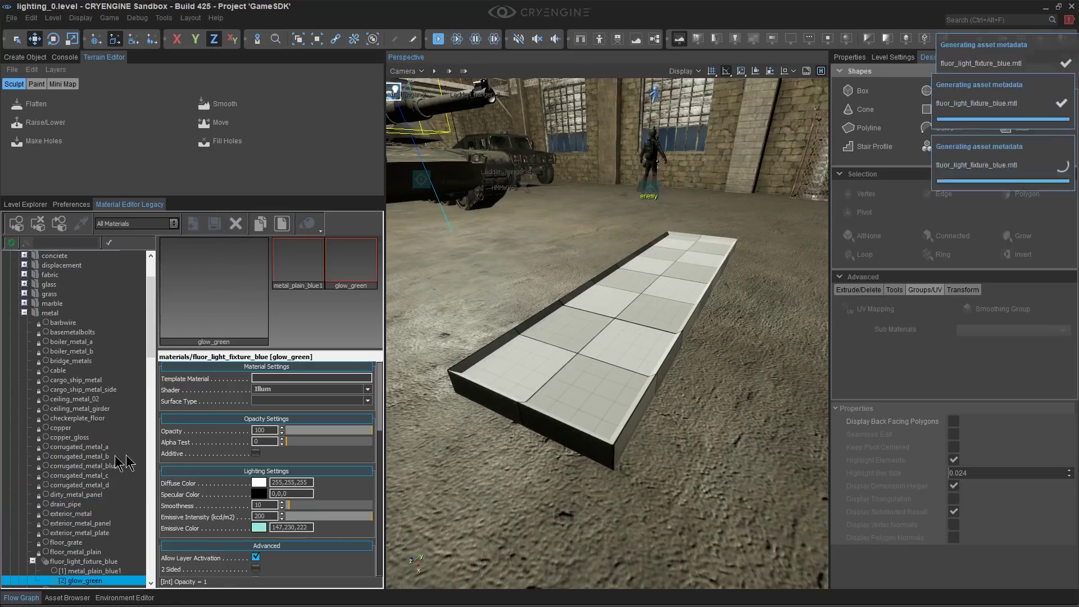
Assign the fluor_light_fixture_blue multi material to the Designer box on the floor
click(92, 475)
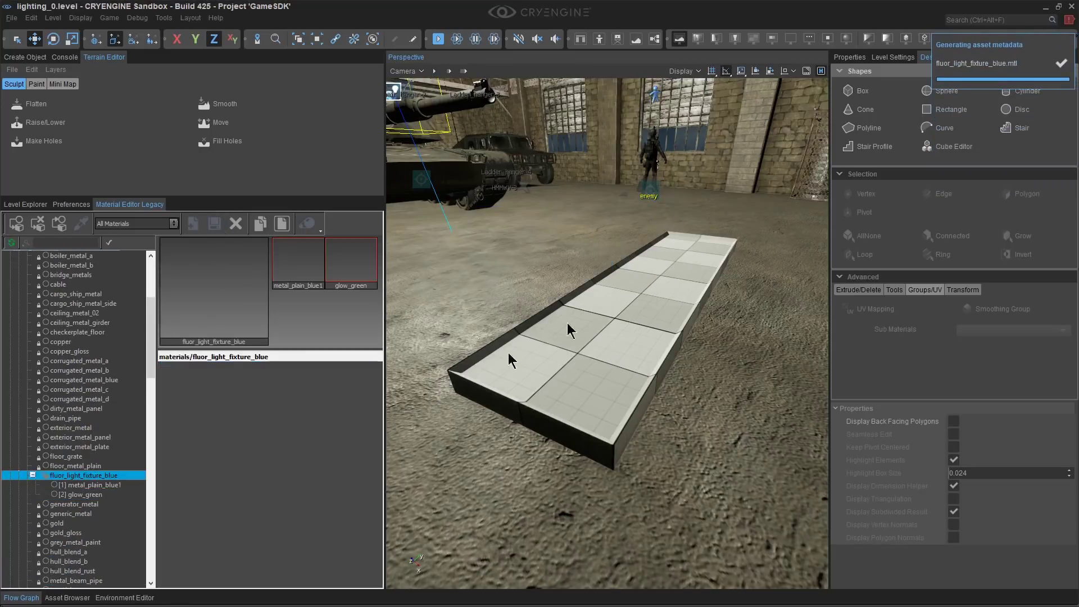
click(640, 312)
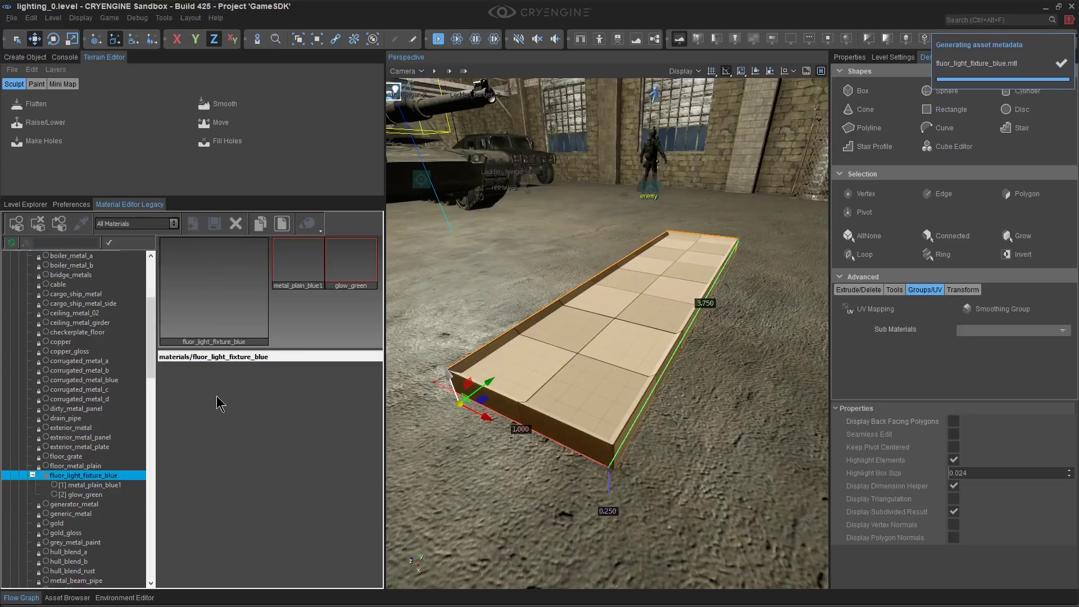
click(16, 223)
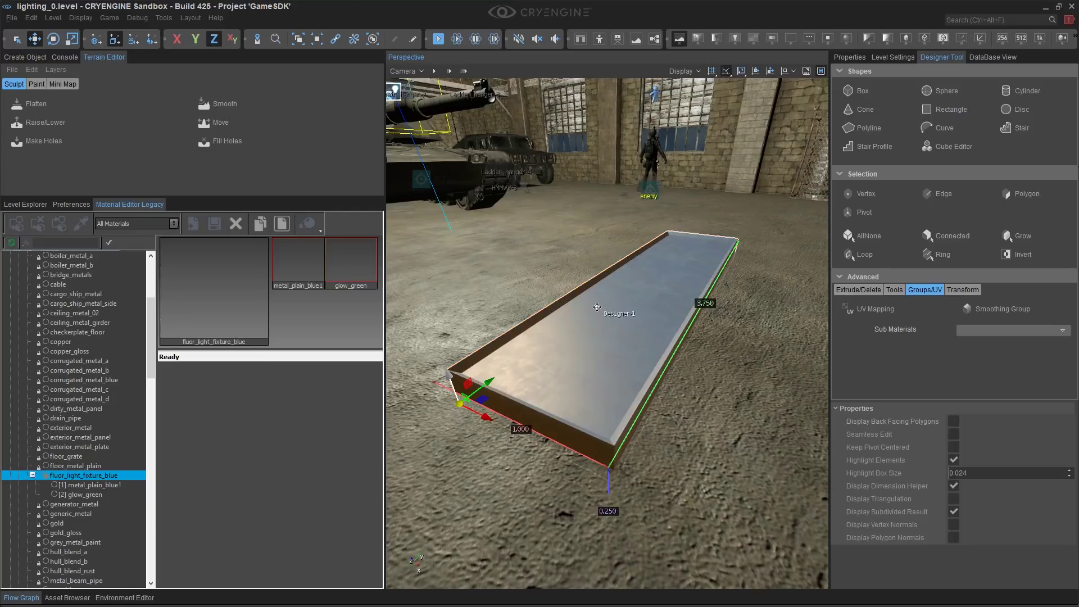
Select the box's recessed inner polygon and assign the glow_green sub-material to it
click(1024, 194)
click(657, 286)
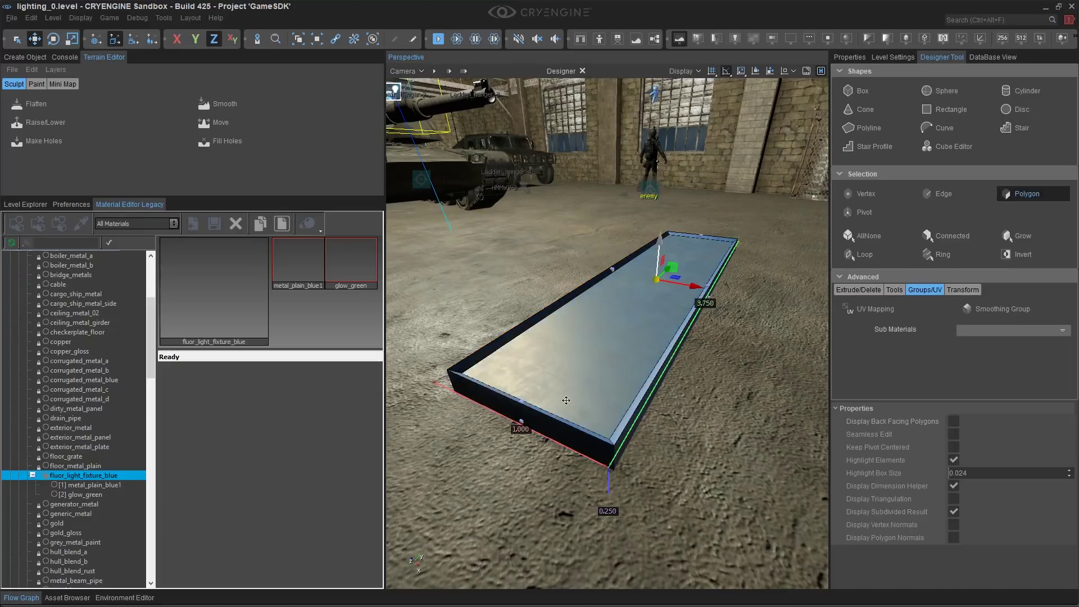
click(79, 494)
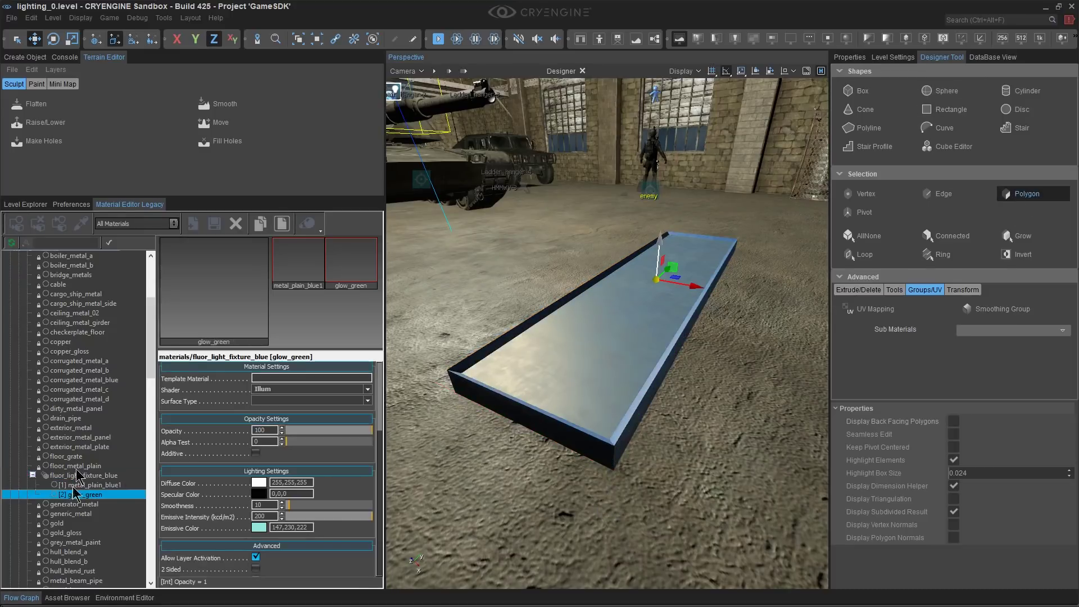
click(16, 223)
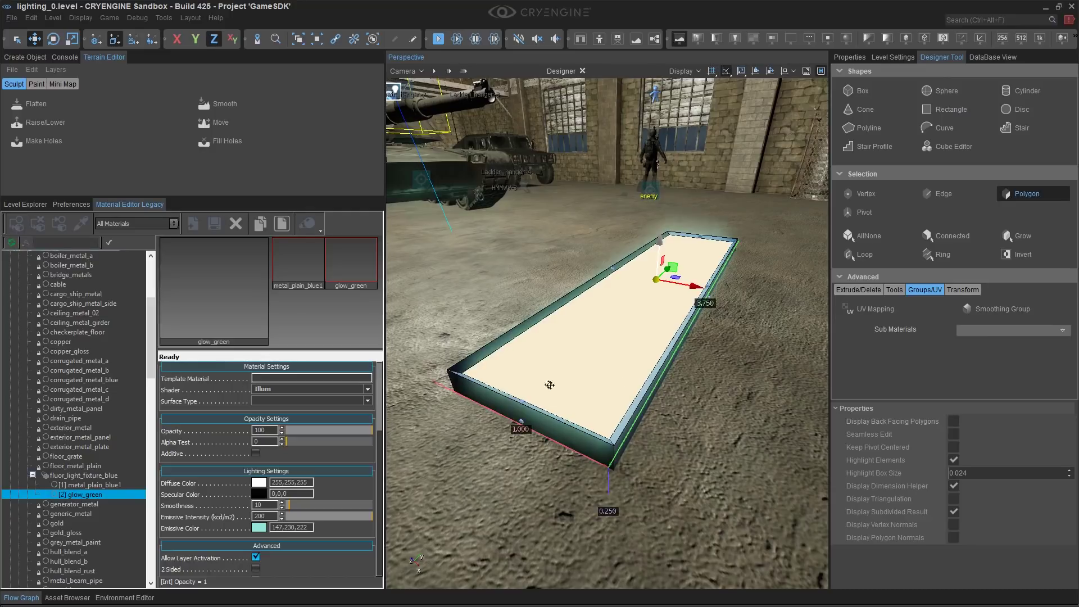
Leave Designer editing and raise the selected light fixture box off the hangar floor
click(582, 71)
click(715, 392)
click(606, 379)
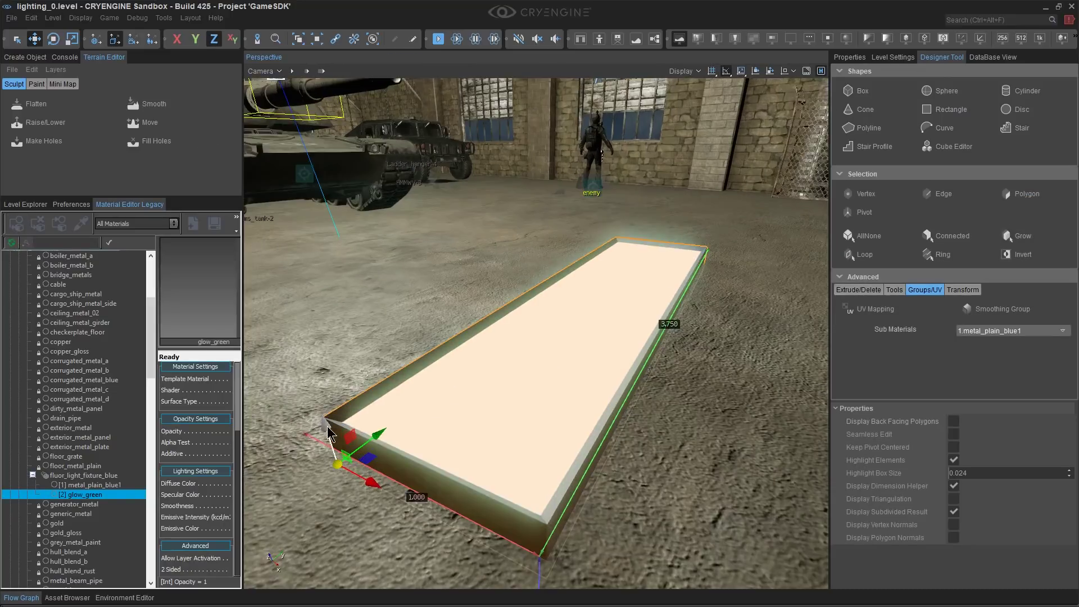
key(s)
drag(334, 432, 365, 183)
Rotate the light fixture so its glowing side faces down and raise it to about window height
key(3)
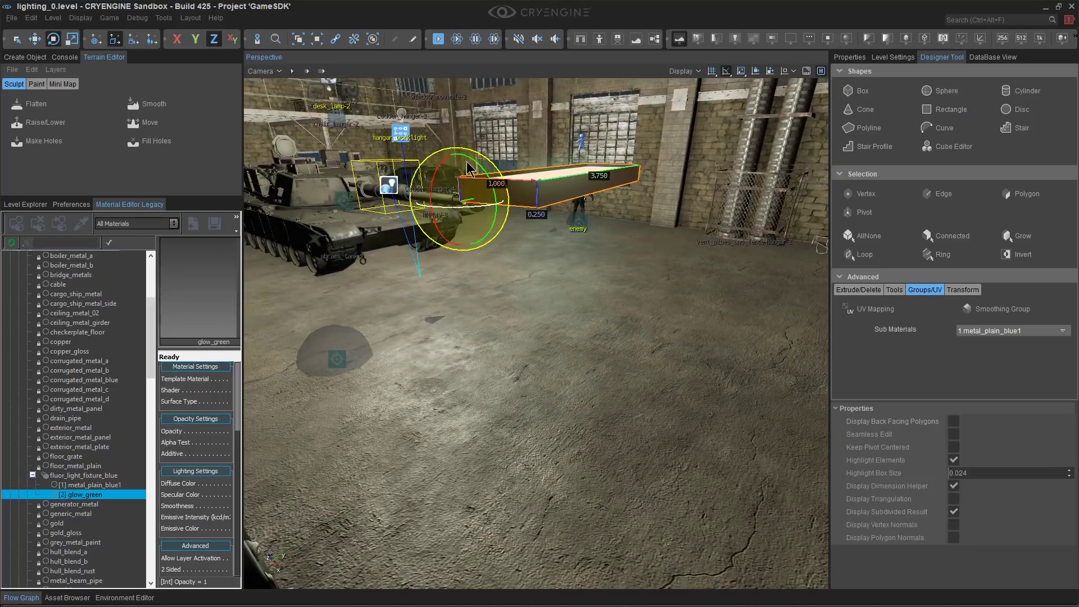
drag(472, 159, 428, 292)
middle_drag(494, 292, 492, 263)
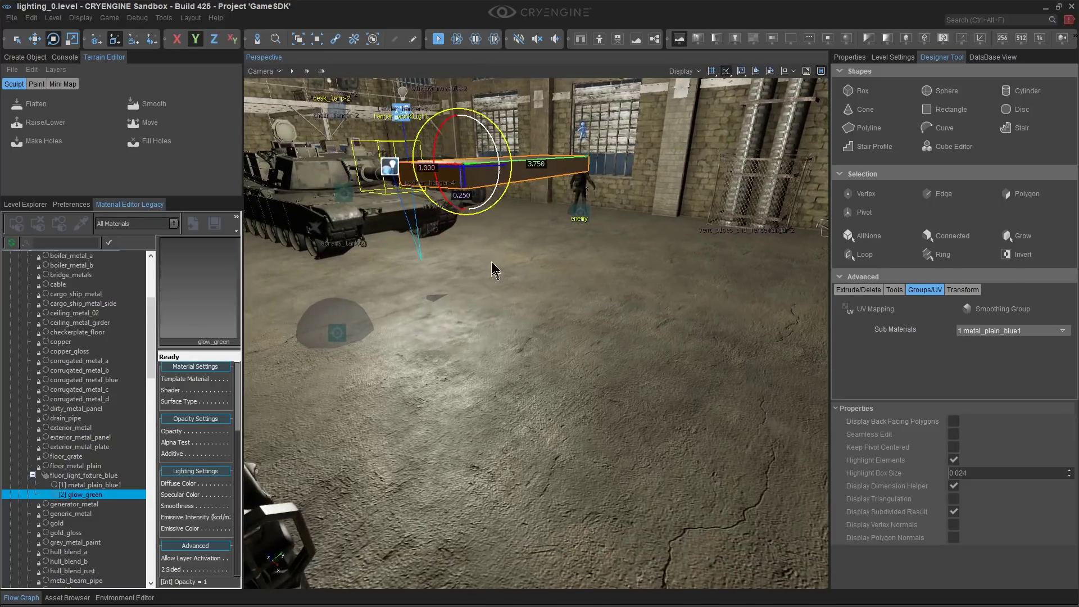
right_drag(491, 262, 487, 225)
key(2)
drag(475, 264, 475, 207)
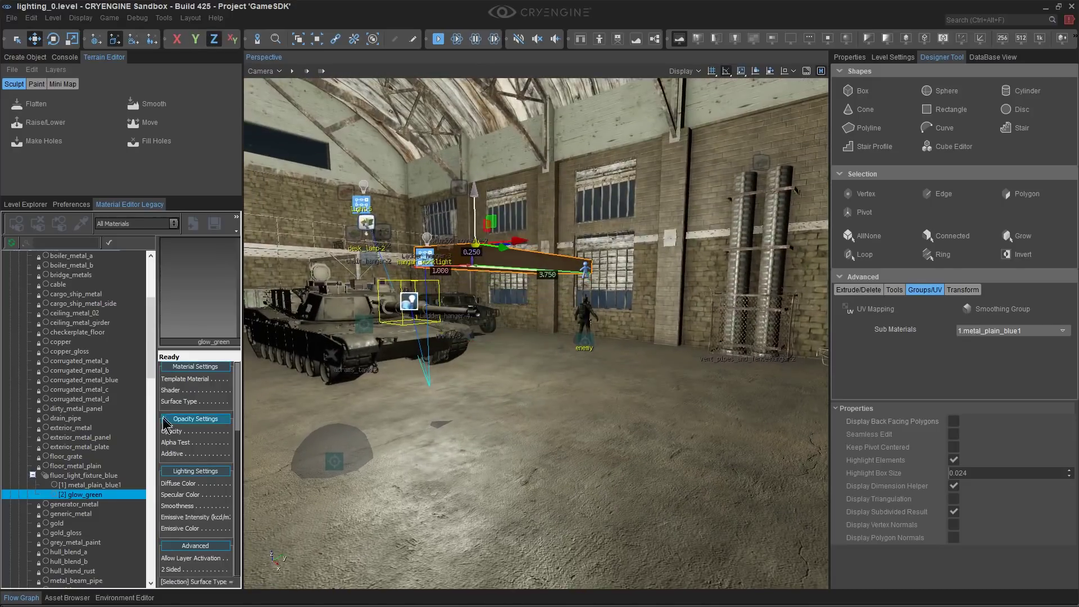
Search the level objects for "work" and hide the hangar_worklight entity
click(42, 204)
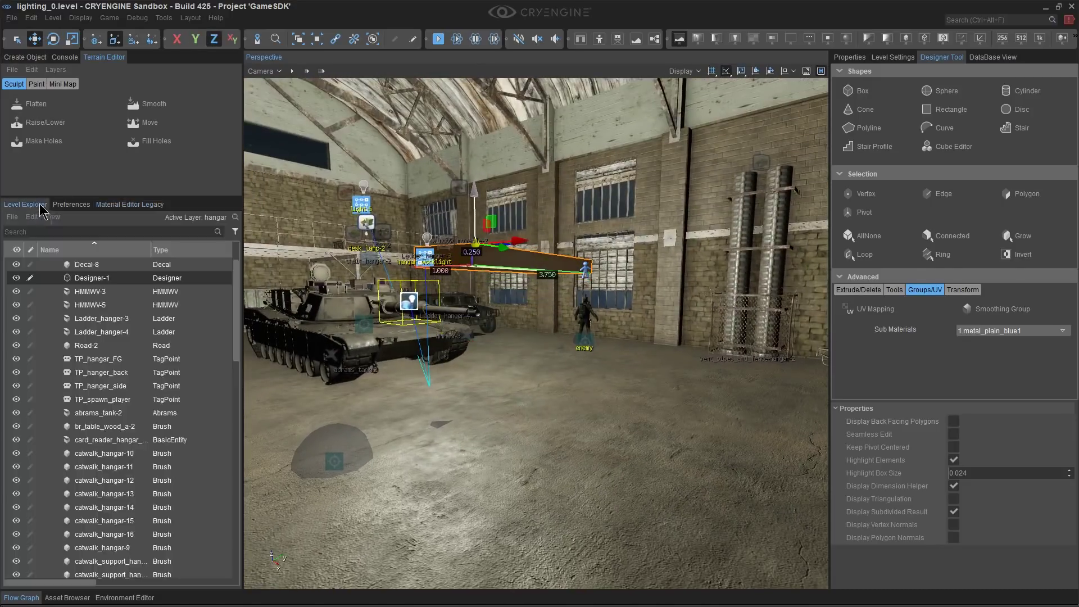
click(81, 232)
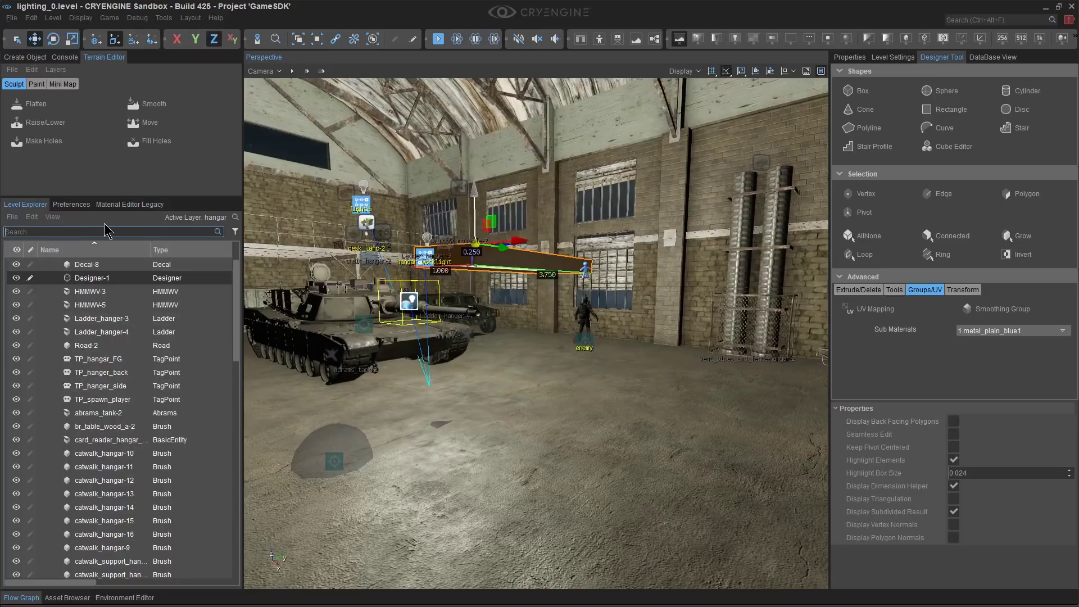
text(work)
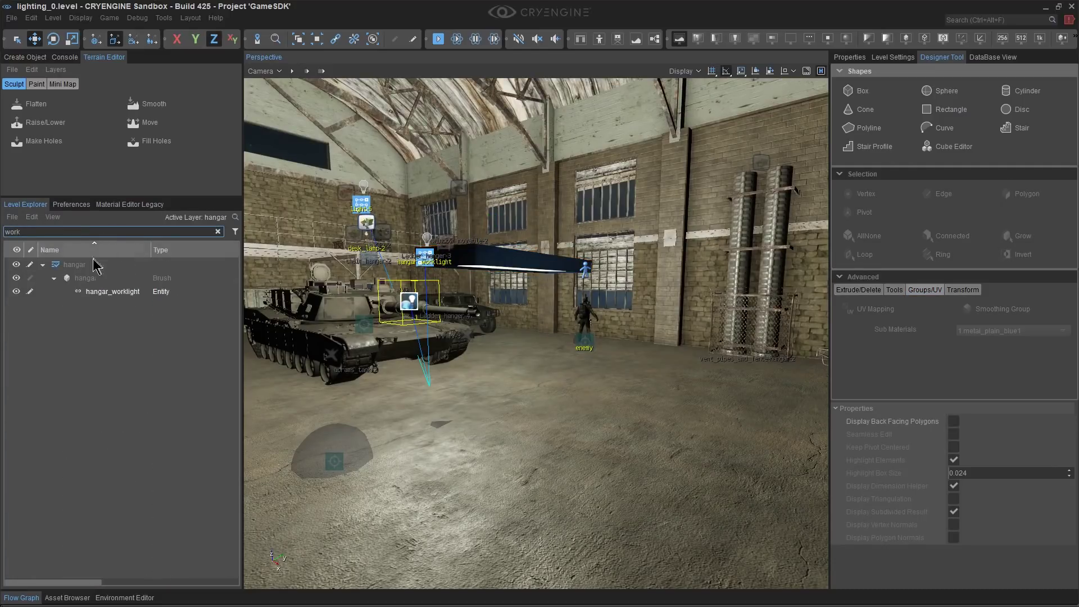
click(15, 291)
Select the light fixture and reposition it higher in the air near the tank
click(484, 266)
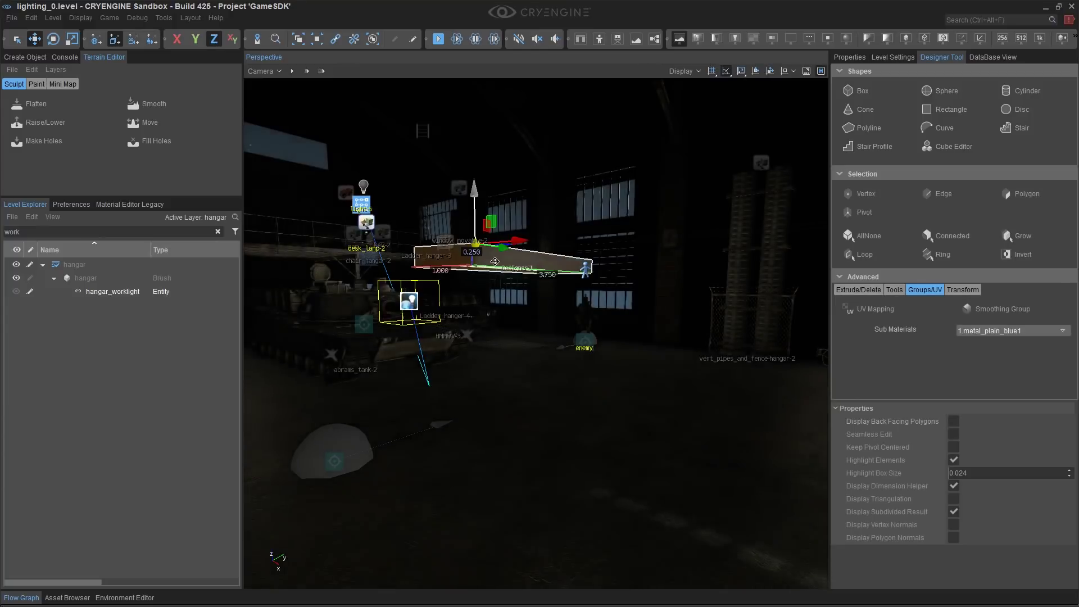
drag(489, 180, 498, 134)
mouse_move(516, 261)
middle_down()
mouse_move(516, 236)
mouse_move(516, 281)
middle_up()
right_drag(515, 260, 511, 214)
alt+middle_drag(511, 270, 511, 236)
alt+middle_drag(509, 288, 478, 315)
right_drag(489, 151, 486, 127)
middle_drag(468, 326, 468, 371)
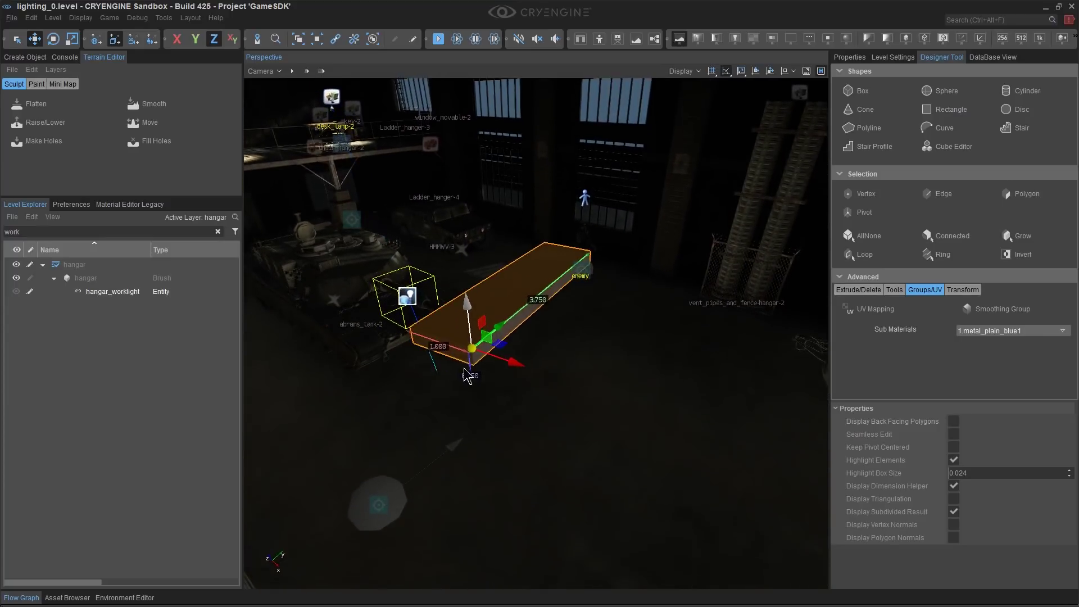
drag(469, 318, 518, 339)
mouse_move(514, 339)
middle_down()
mouse_move(514, 298)
mouse_move(511, 344)
middle_up()
right_drag(512, 344, 450, 259)
alt+middle_drag(450, 258, 537, 316)
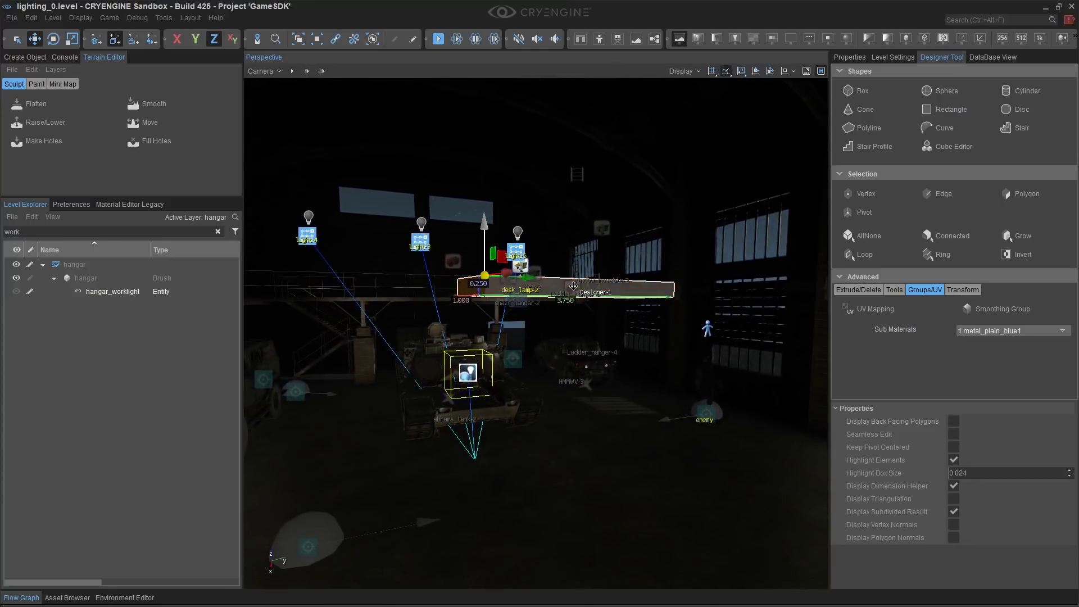
click(853, 112)
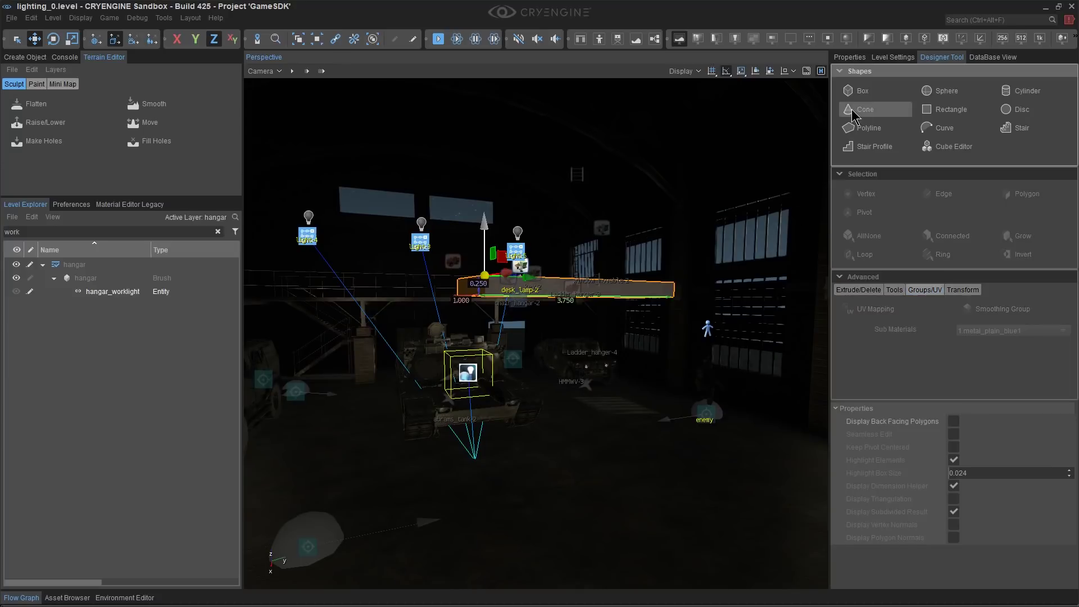
Start exporting the selected fixture as a CGF file named fluor_light_fixture_375x100
key(Escape)
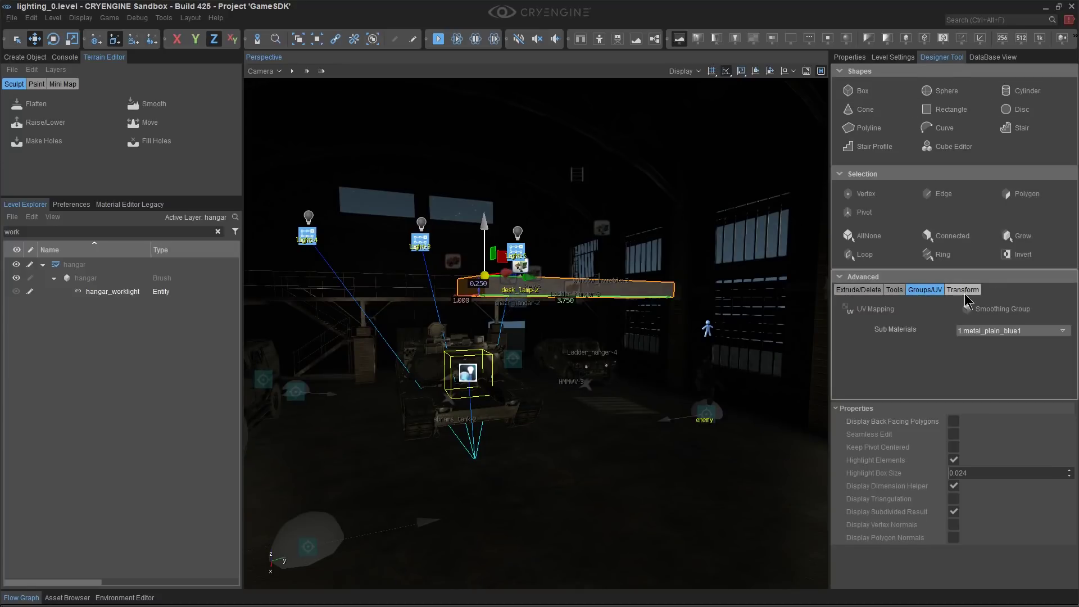
click(966, 288)
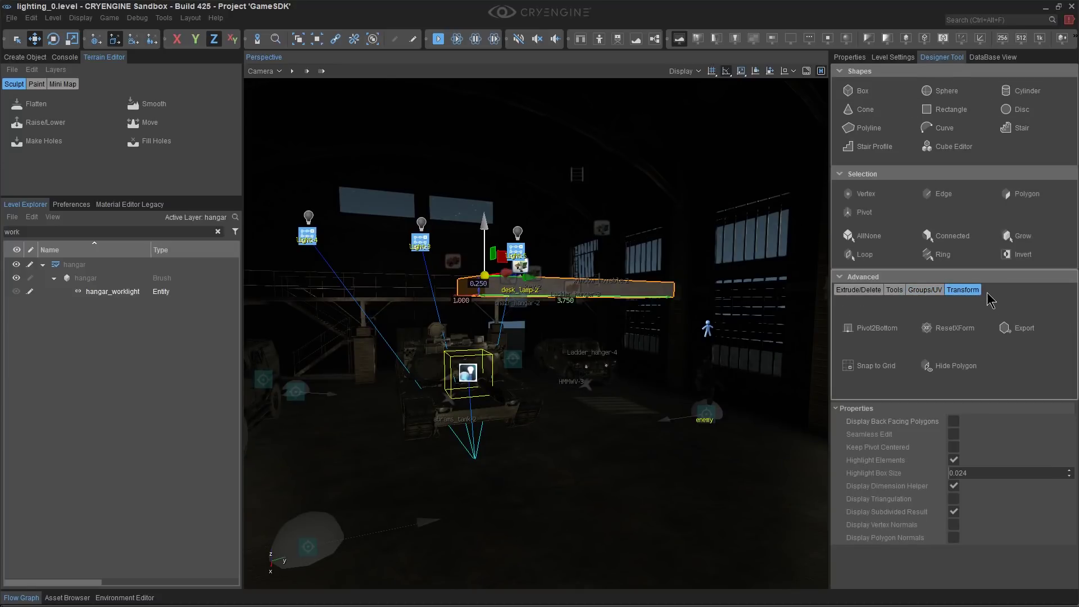
click(1006, 329)
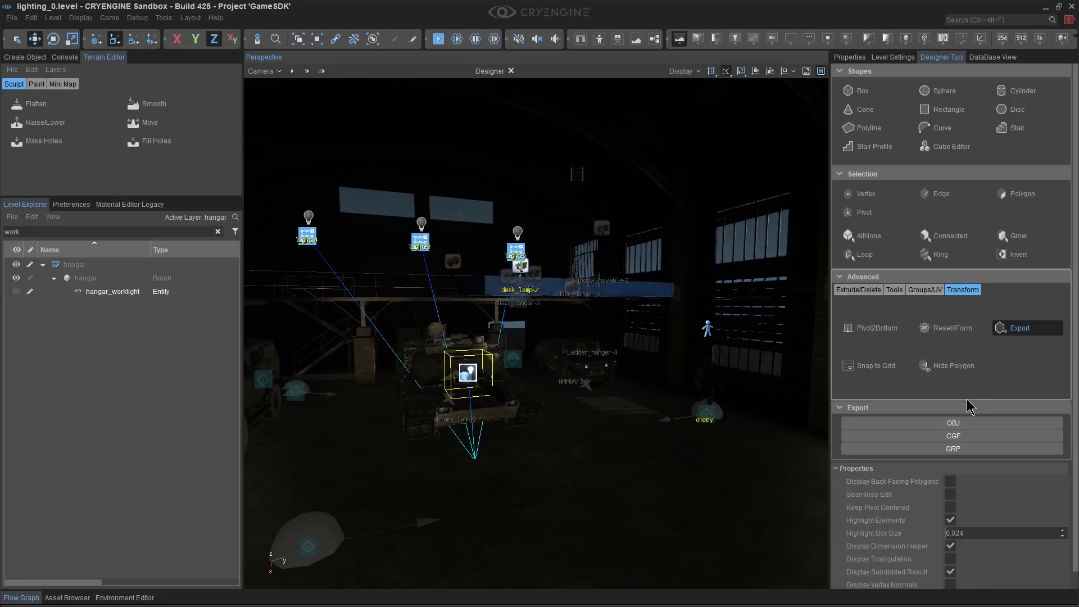
click(957, 436)
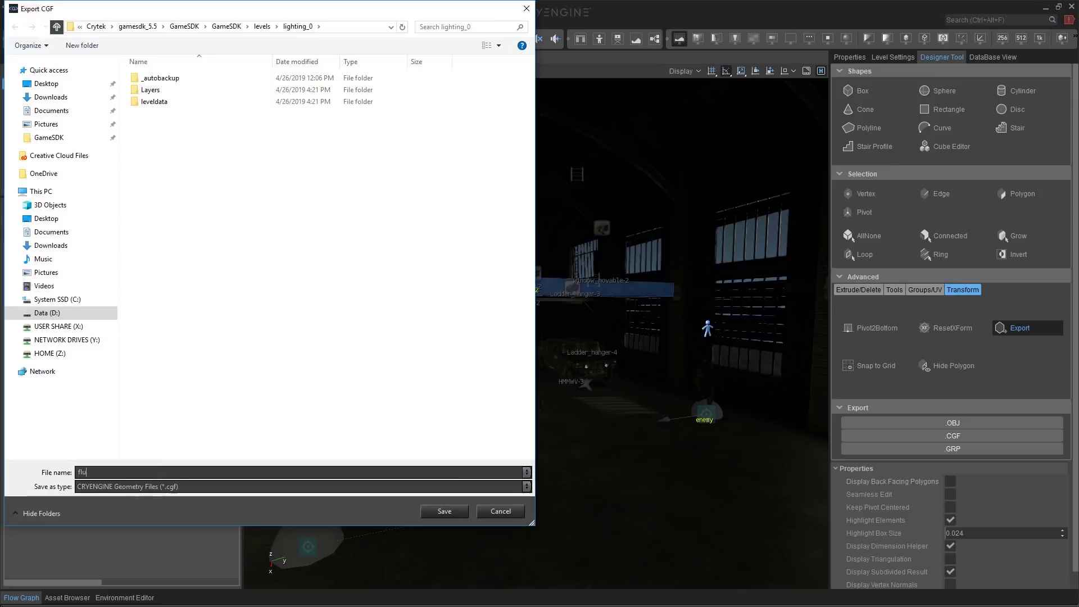
text(75x100)
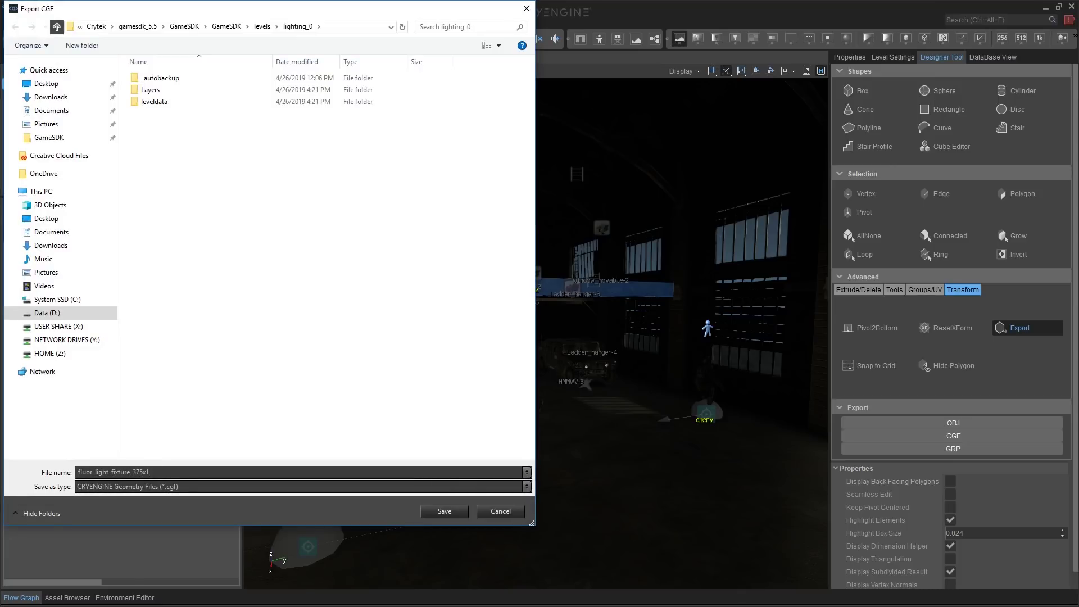
Create a lights folder inside the GameSDK objects folder and save the exported fixture there
click(222, 29)
double_click(185, 167)
key(ctrl+shift+n)
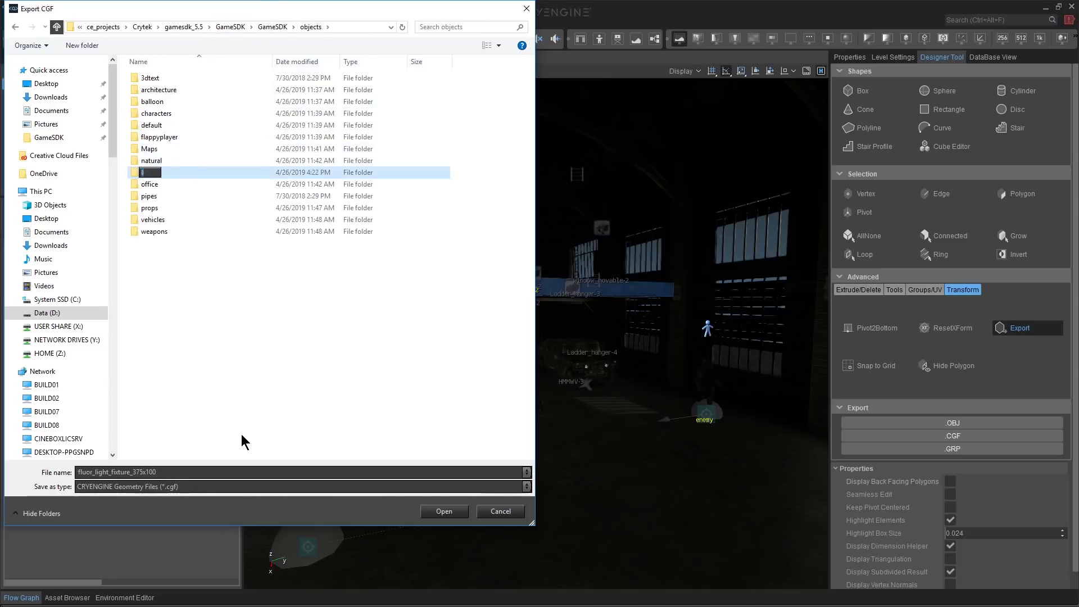
text(lights)
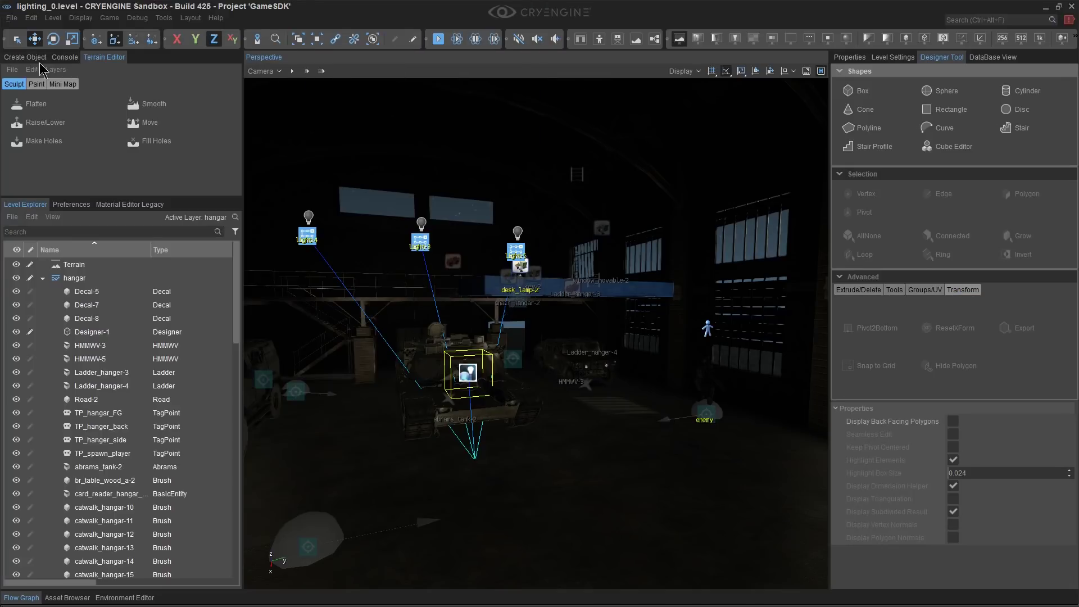
Place an empty entity in the hangar and raise it to about 86.59 on Z
click(43, 60)
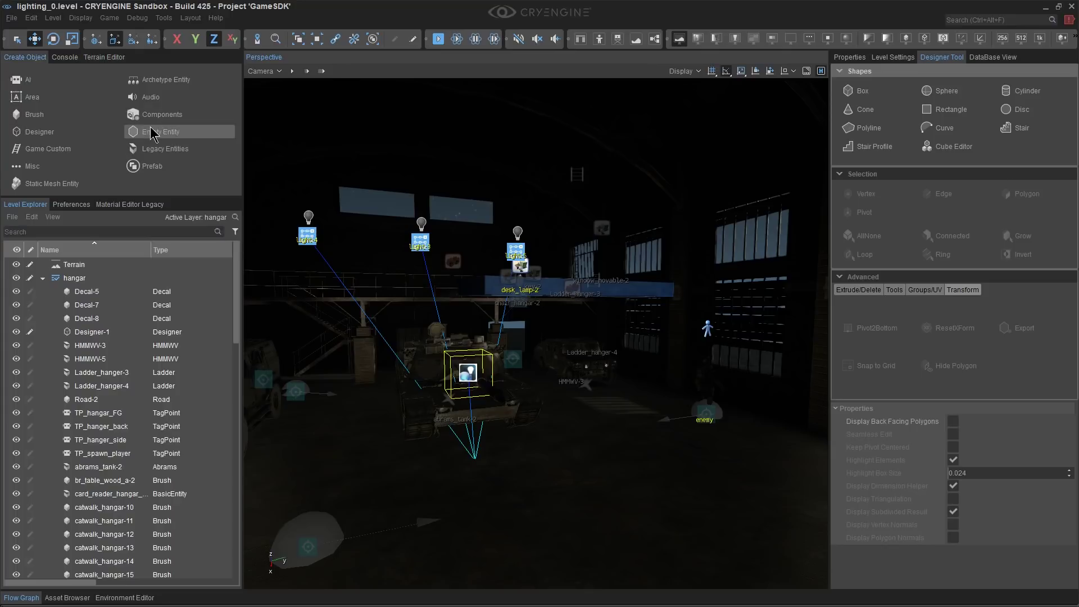
click(573, 474)
drag(573, 428, 603, 309)
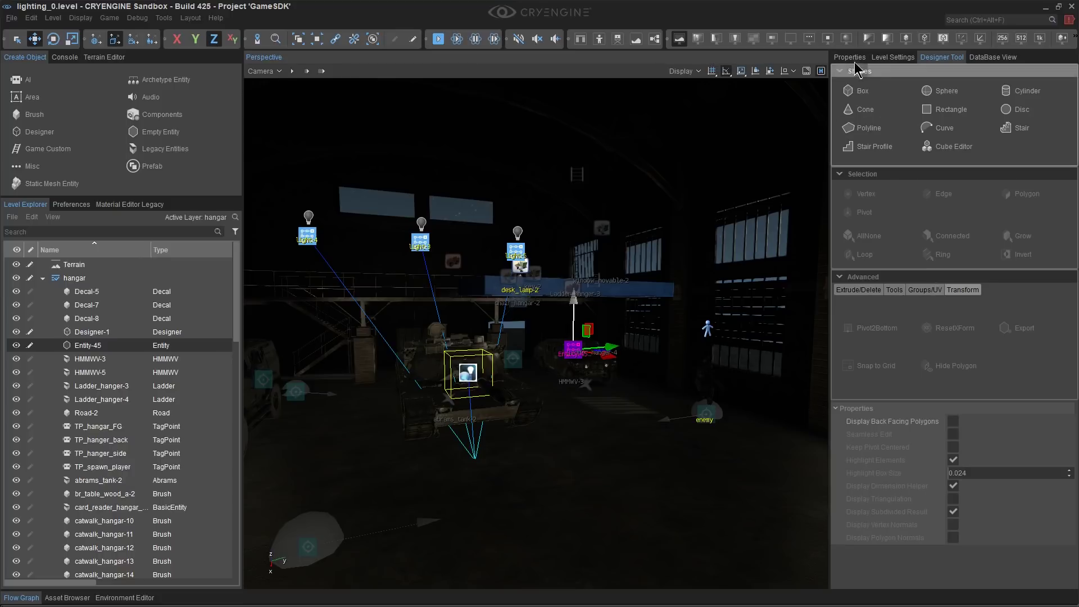
Add a Mesh component to the new empty entity
click(850, 57)
click(965, 360)
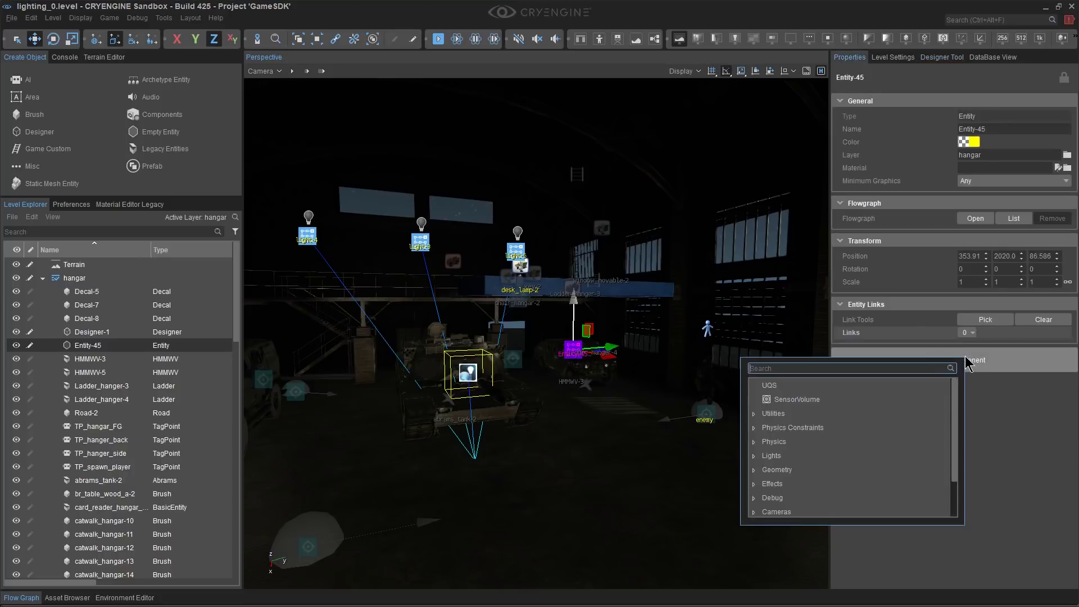
click(777, 433)
click(804, 447)
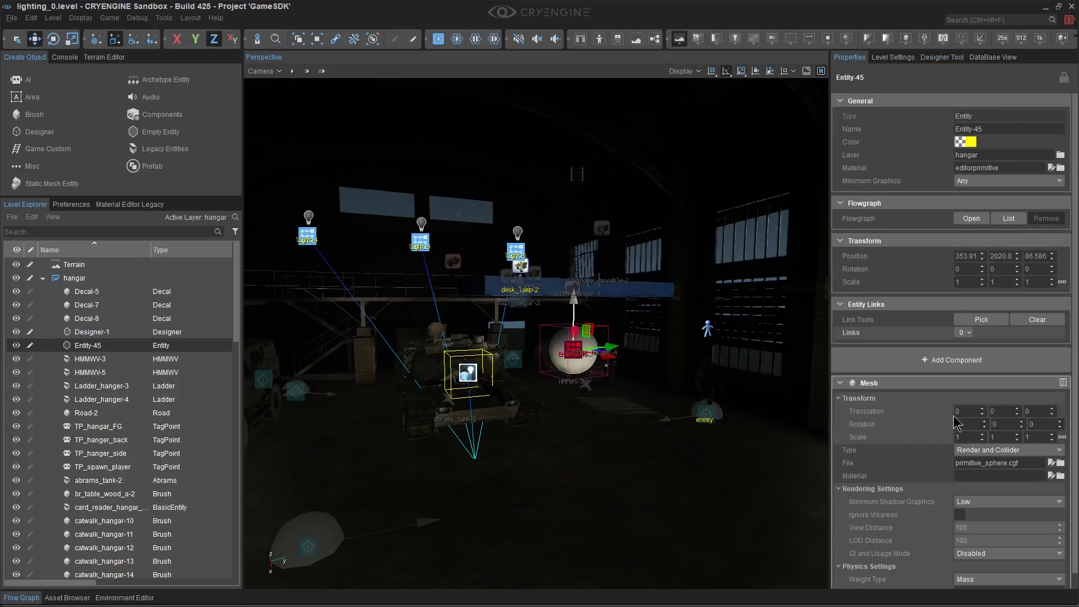
Assign the fluor_light_fixture_375x100 mesh from the GameSDK objects/lights folder to the entity's Mesh component
scroll(997, 454, down, 1)
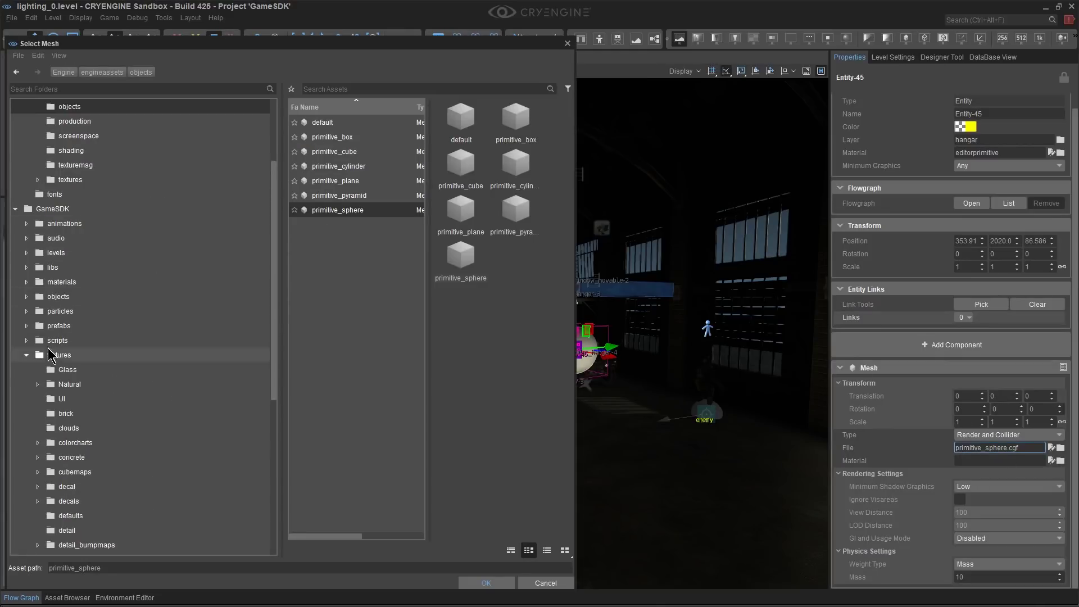
scroll(62, 376, up, 3)
click(26, 413)
scroll(45, 416, down, 3)
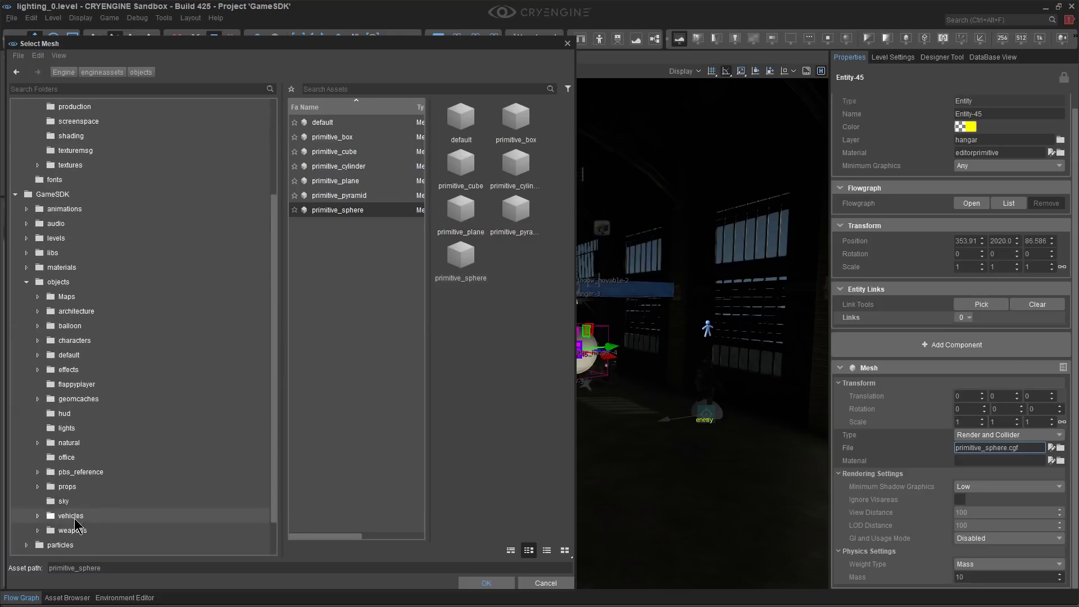
click(68, 430)
click(331, 129)
click(486, 583)
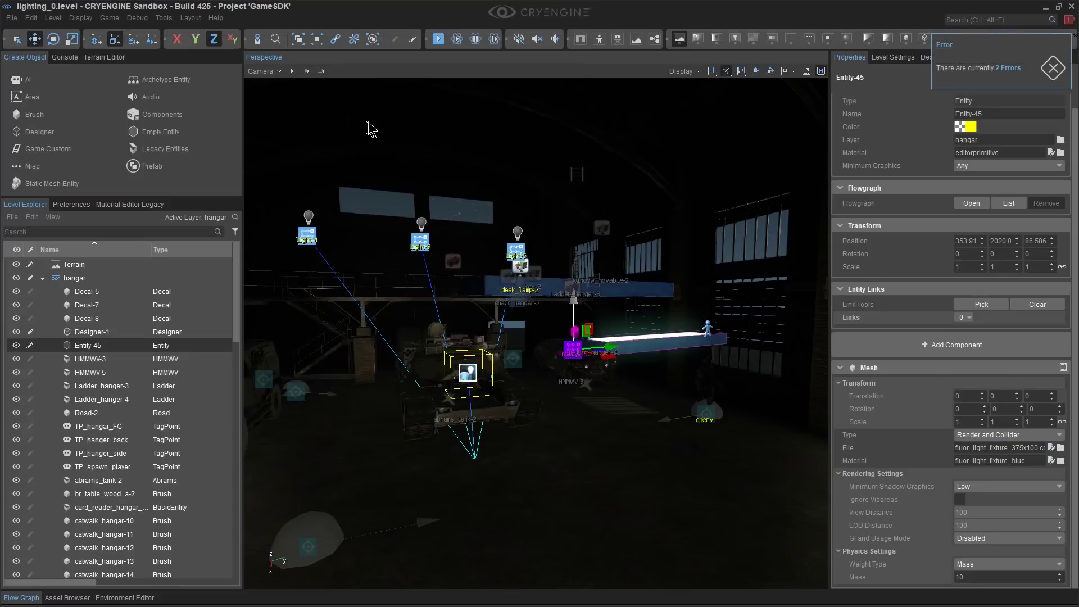
Rotate the mesh entity to 180, 0, 180 so its glowing face points down, and select the original Designer fixture
drag(596, 332, 566, 404)
middle_drag(562, 398, 562, 454)
right_drag(562, 455, 613, 386)
right_drag(540, 382, 467, 236)
click(460, 232)
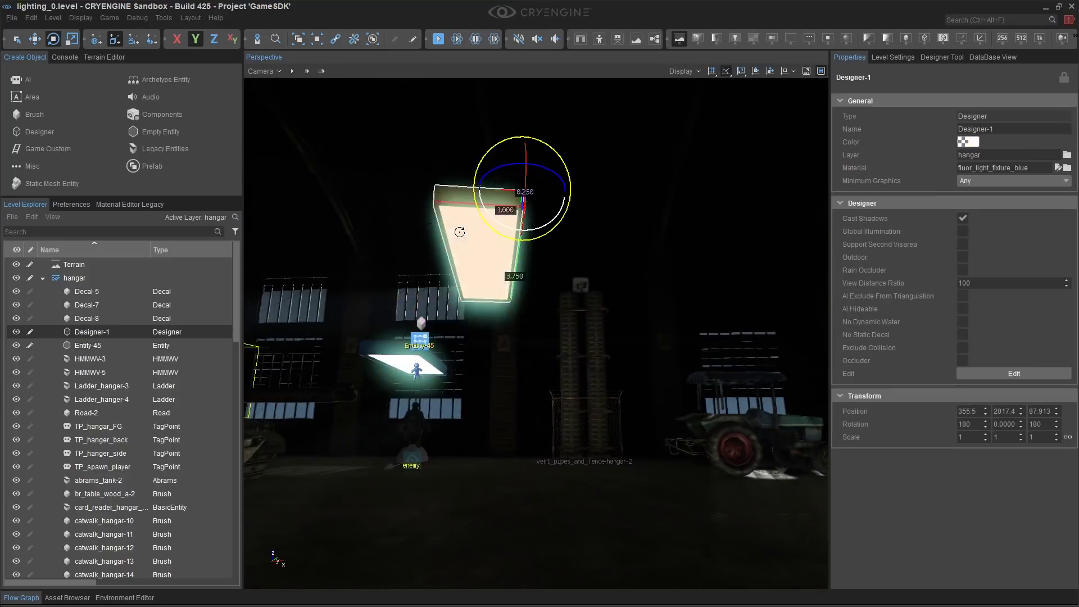
Hide the Designer-1 object and rename the mesh entity fluor_light
click(17, 332)
click(88, 345)
double_click(102, 345)
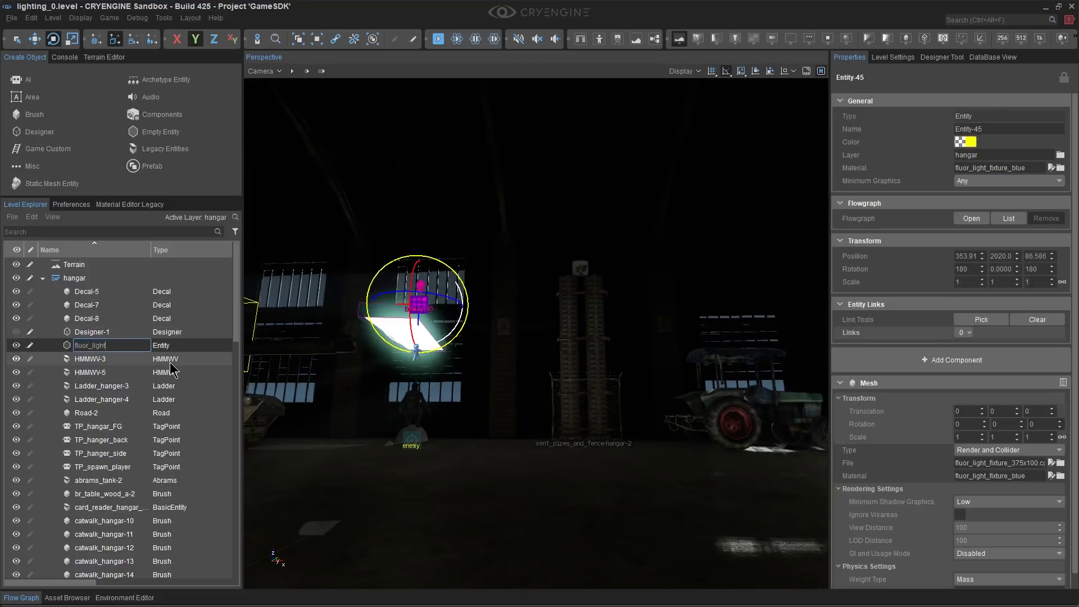
key(Return)
Raise the fluor_light entity to about 87.32 on Z
key(2)
drag(427, 260, 426, 224)
right_drag(427, 224, 265, 218)
key(w)
right_drag(331, 267, 298, 276)
Add a Projector Light component to the fluor_light entity
click(956, 360)
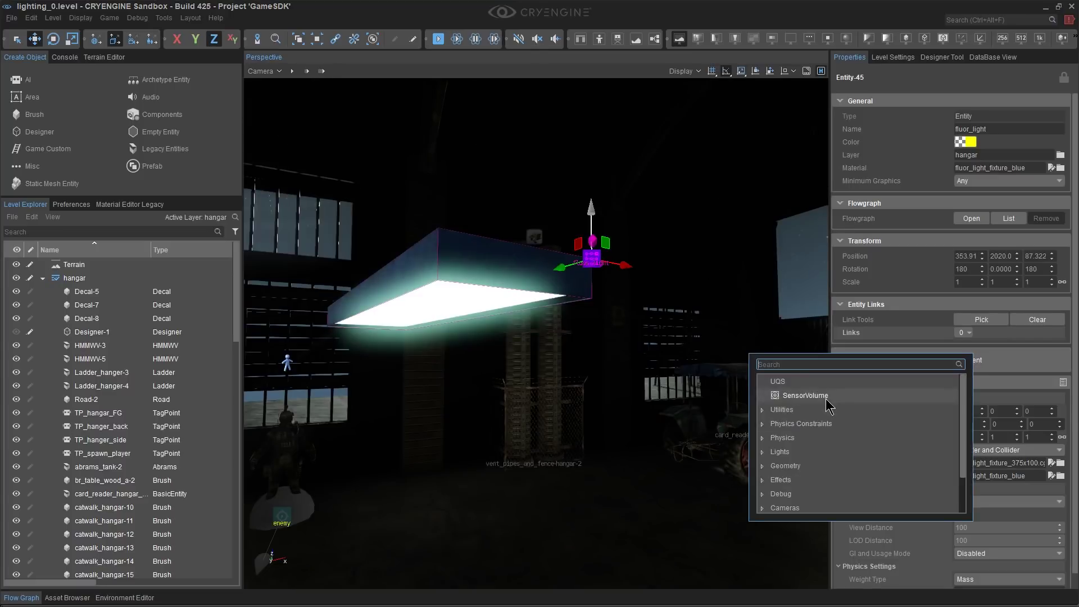
scroll(825, 406, down, 1)
click(762, 410)
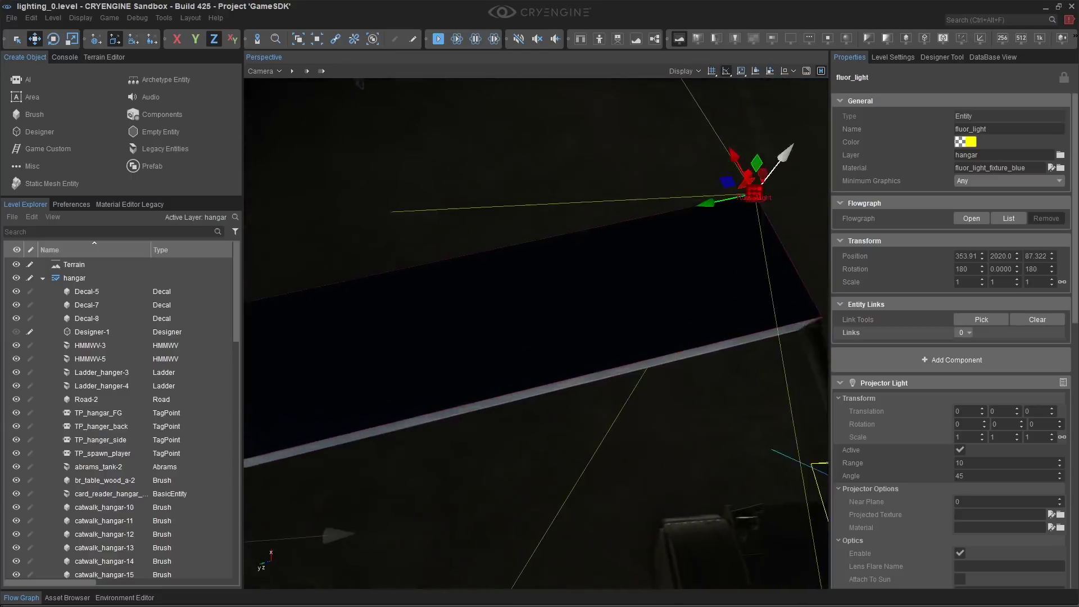
Set the projector light's rotation to 90 on X and 0 on Z so it aims downward
right_drag(536, 334, 596, 315)
middle_drag(609, 286, 674, 360)
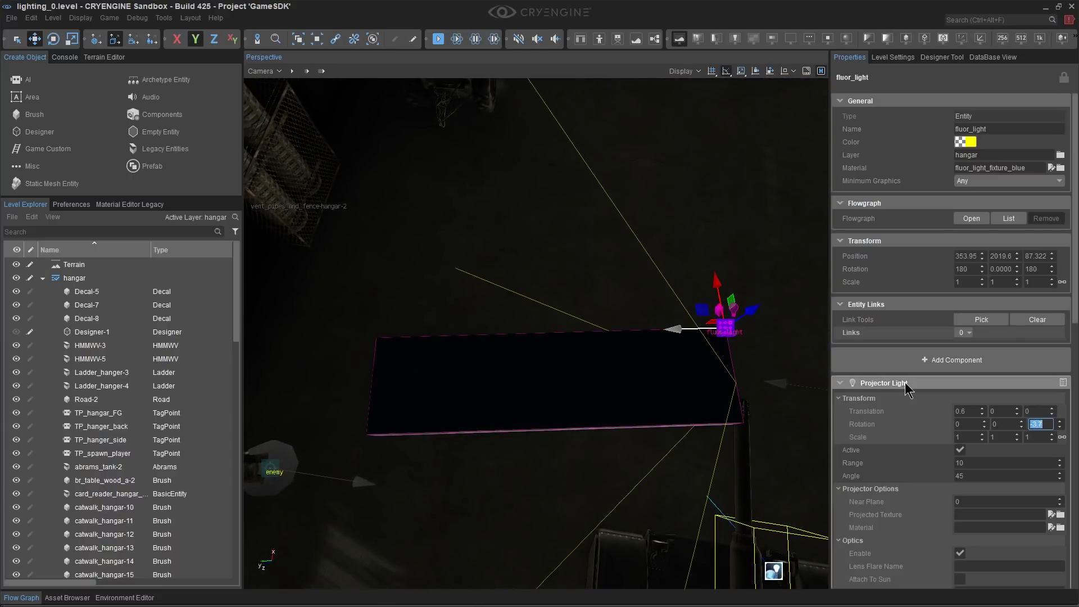
text(0)
key(Return)
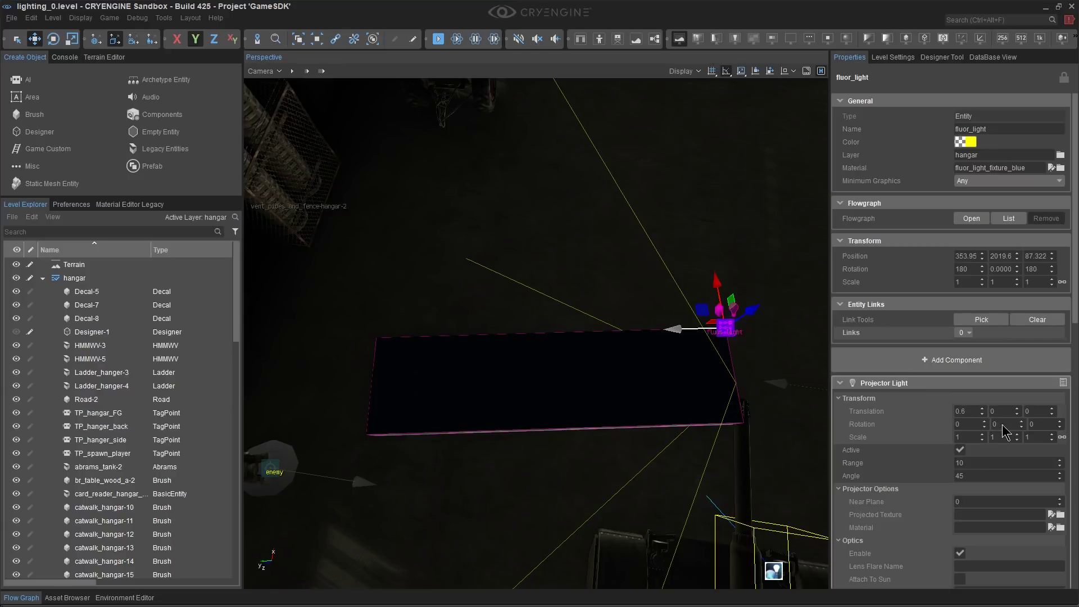
right_drag(670, 320, 677, 237)
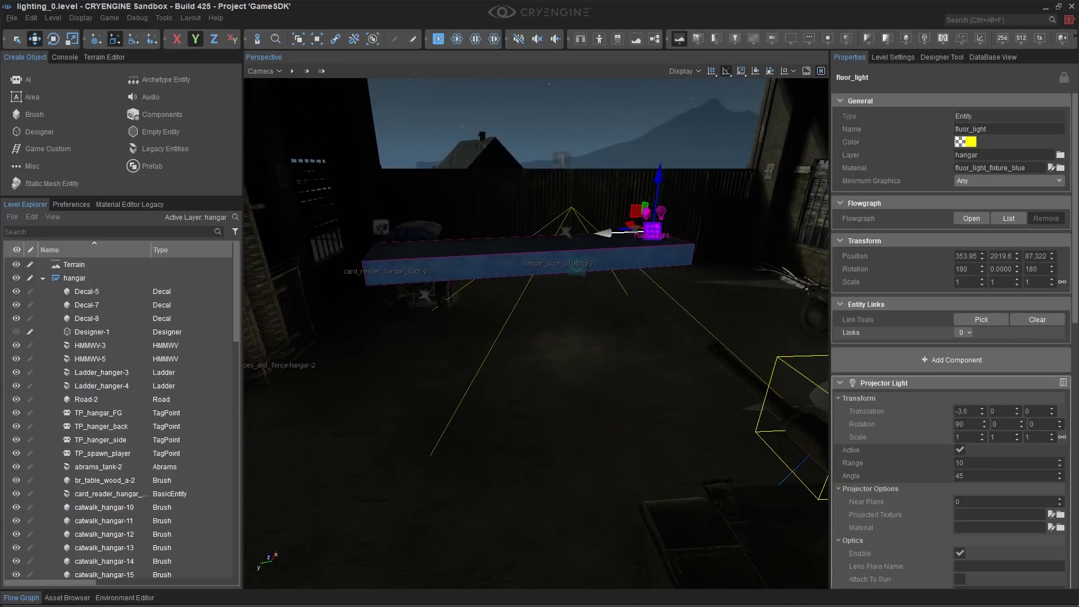
Try X translation values of 0 and -0.5 for the projector light
drag(962, 417, 966, 417)
click(965, 414)
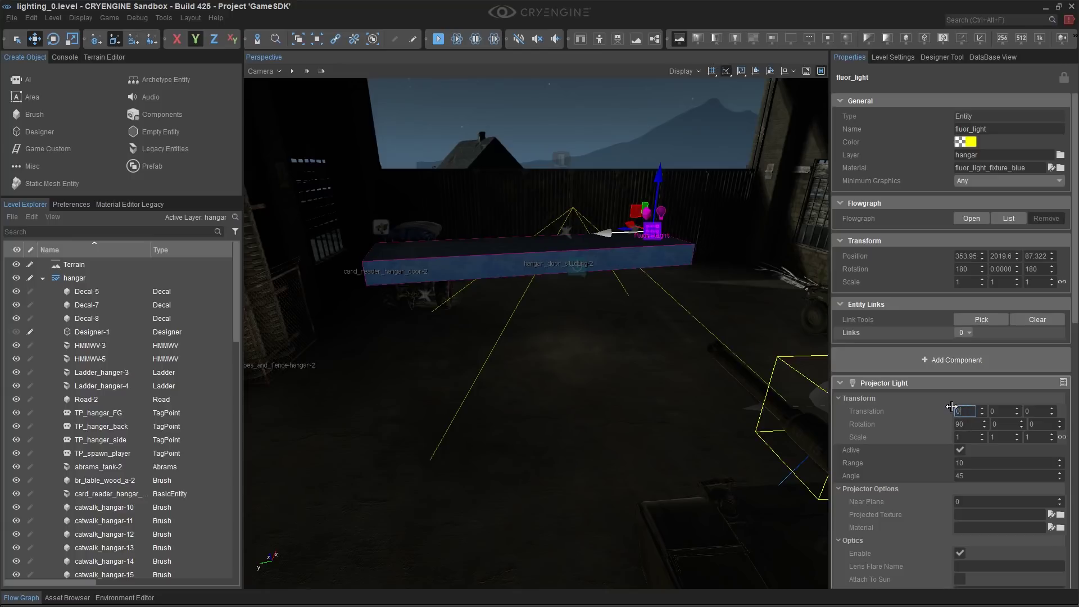
key(Return)
right_drag(664, 335, 737, 405)
drag(963, 411, 927, 403)
text(-.5)
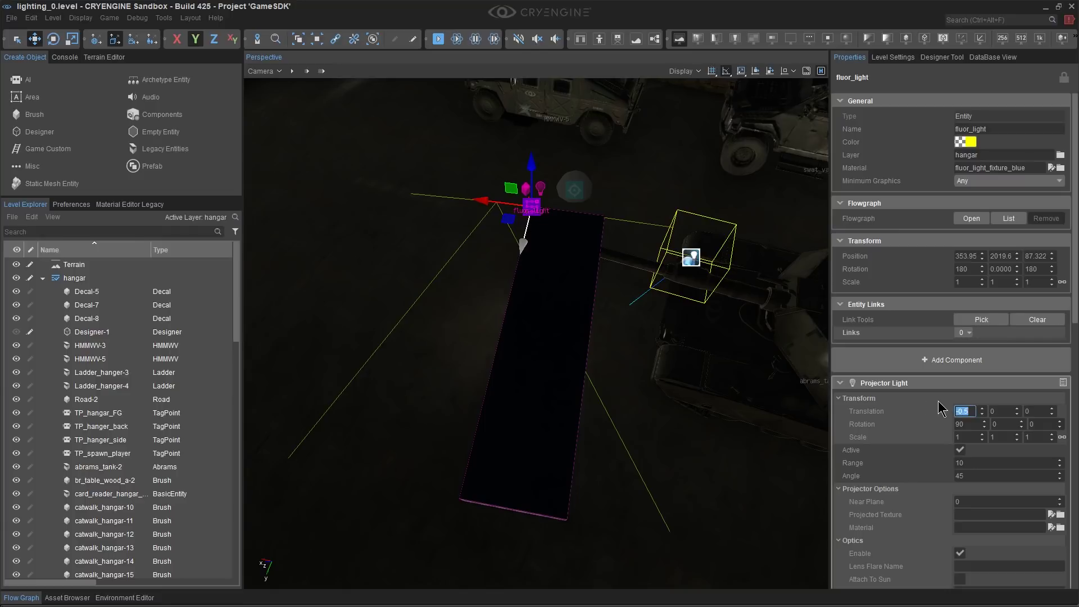
Set the projector light's translation to 0.5 on X and 1.75 on Y to center it in the fixture
text(.5)
key(Return)
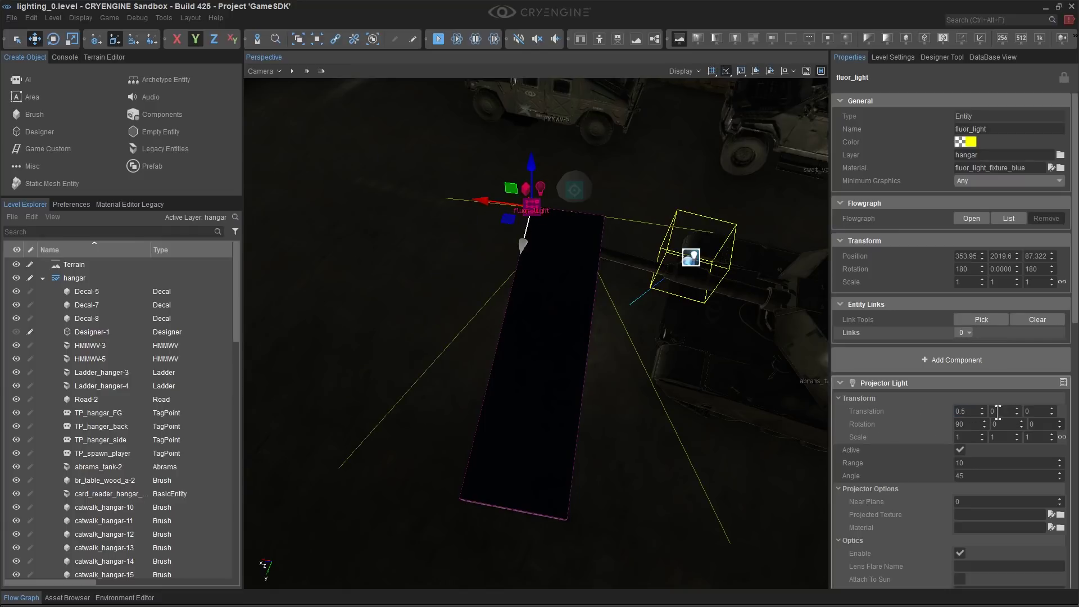
key(Return)
Set the projector light's diffuse multiplier to 20
middle_drag(592, 383, 641, 265)
right_drag(641, 264, 672, 180)
key(s)
right_drag(629, 315, 512, 404)
key(d)
key(w)
key(s)
scroll(975, 441, down, 3)
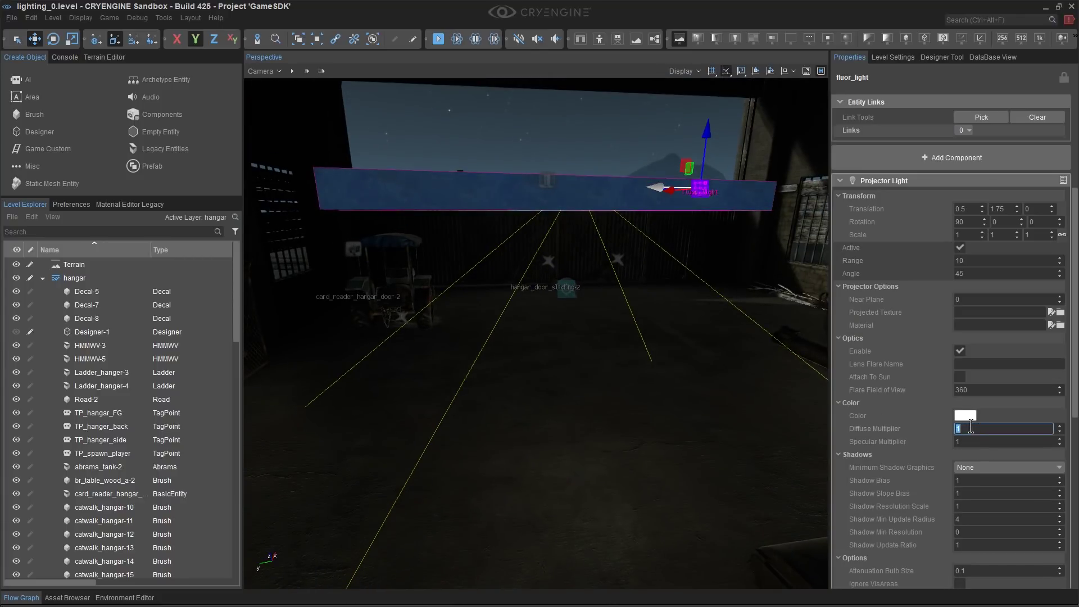
text(0)
key(Return)
Change the projector light's color to a pale cyan
scroll(981, 393, down, 3)
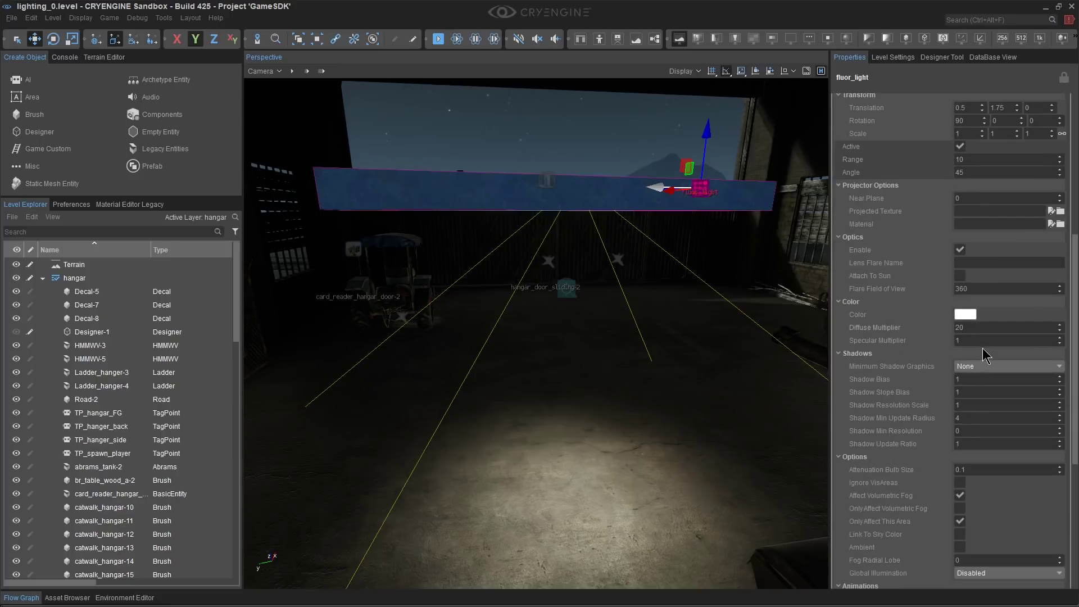
click(966, 314)
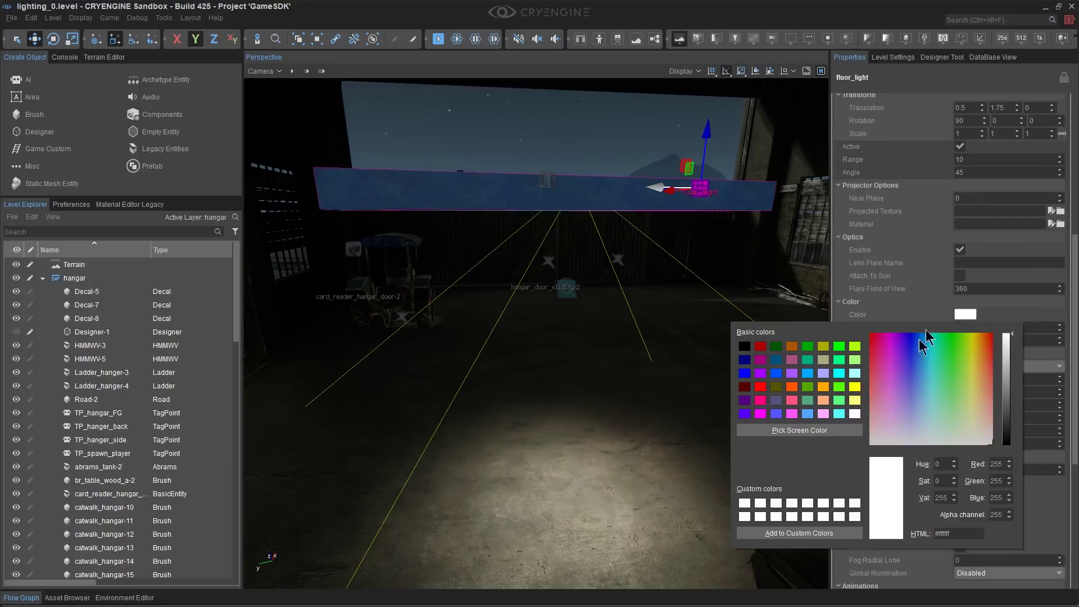
click(942, 382)
drag(955, 375, 932, 401)
double_click(941, 480)
Set the projector light's range to 20 and its minimum shadow graphics to Low
click(999, 291)
scroll(937, 331, up, 4)
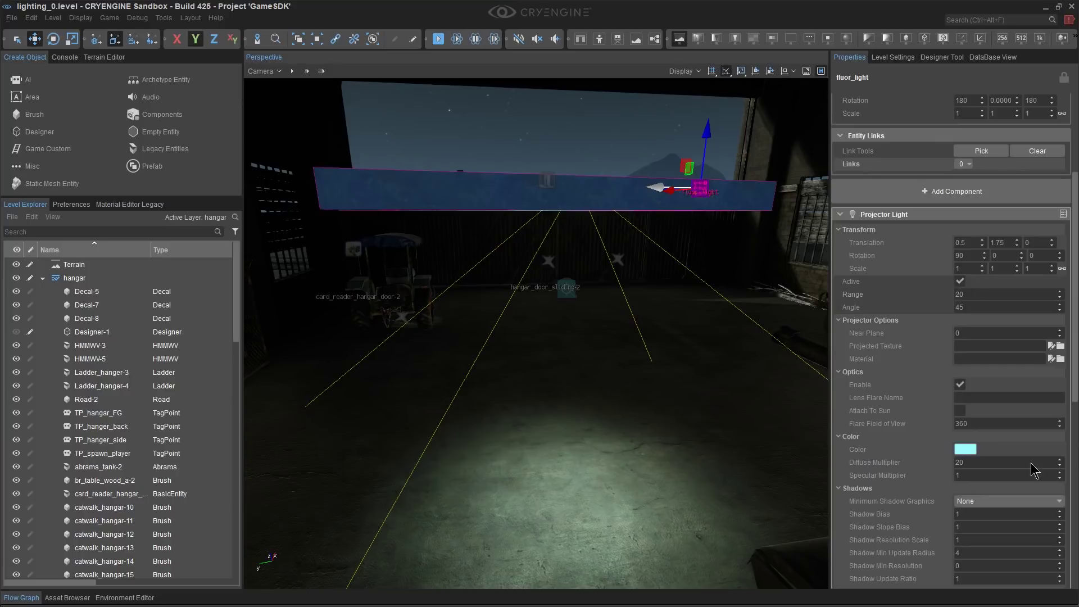
click(1003, 509)
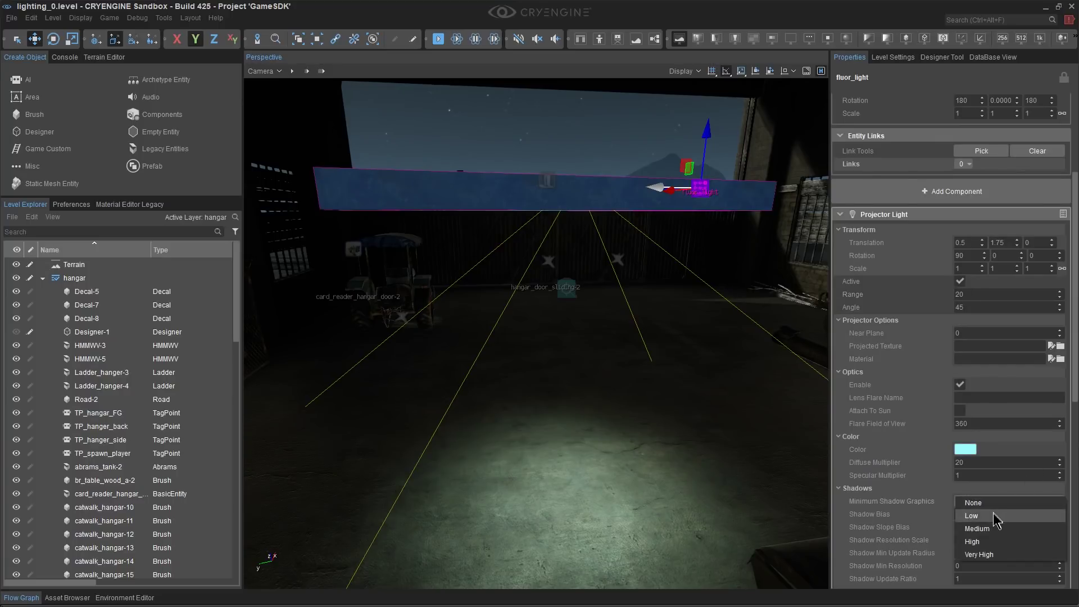
click(995, 513)
Set the projector light's Z translation to 0.3 so it sits just below the fixture's glowing face
middle_drag(527, 199, 528, 149)
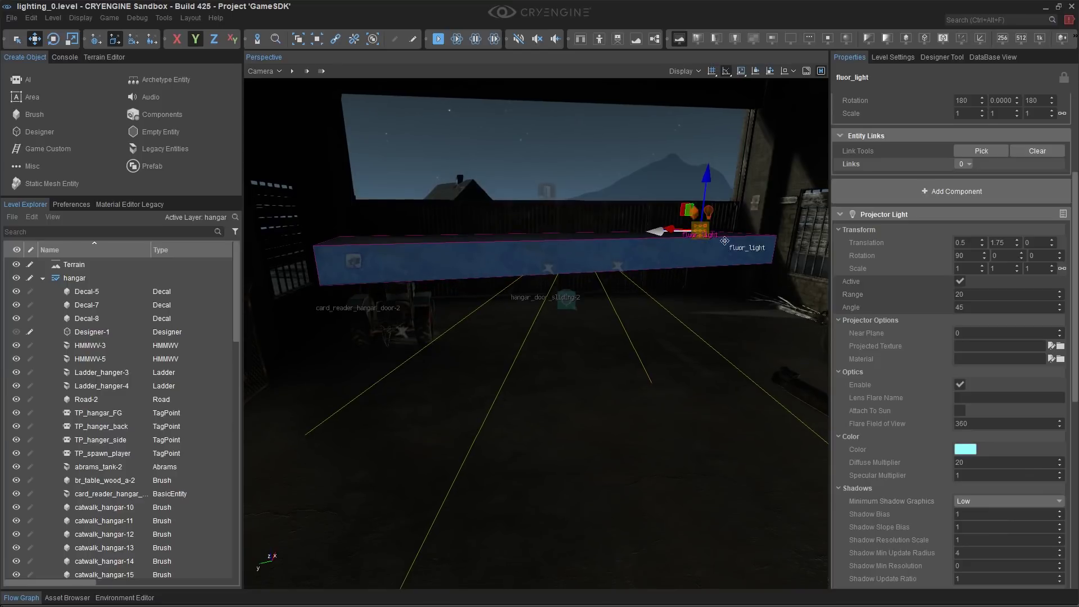
click(1052, 246)
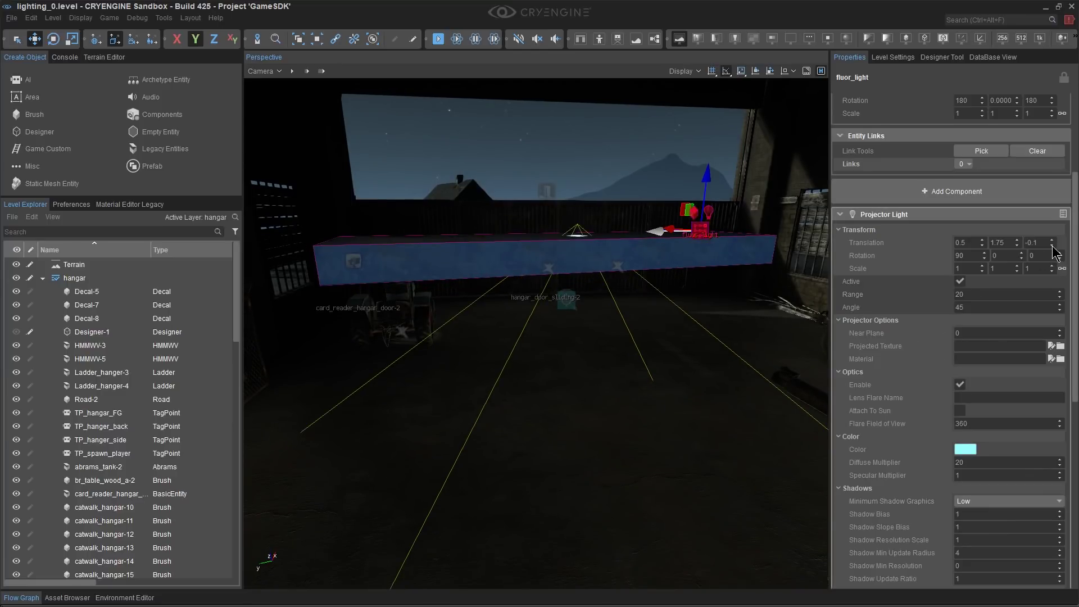
click(1053, 241)
click(1053, 240)
click(1053, 241)
click(1053, 241)
middle_drag(697, 270, 697, 344)
right_drag(639, 343, 666, 333)
Browse to GameSDK/textures/lights/generic for the projector light's projected texture and try rectangle_full_050
click(1061, 346)
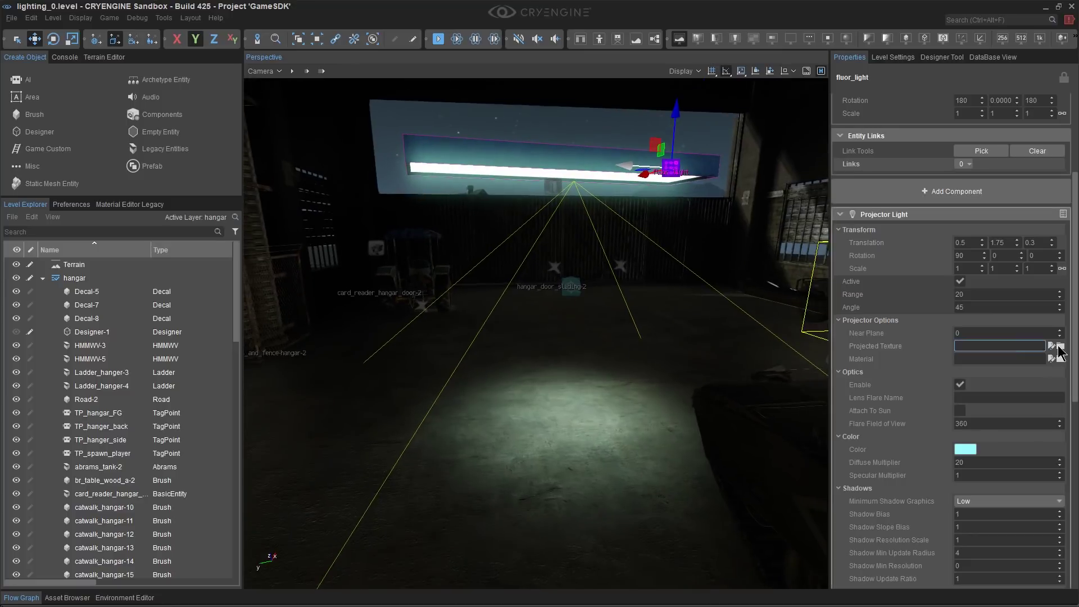
click(26, 209)
click(26, 267)
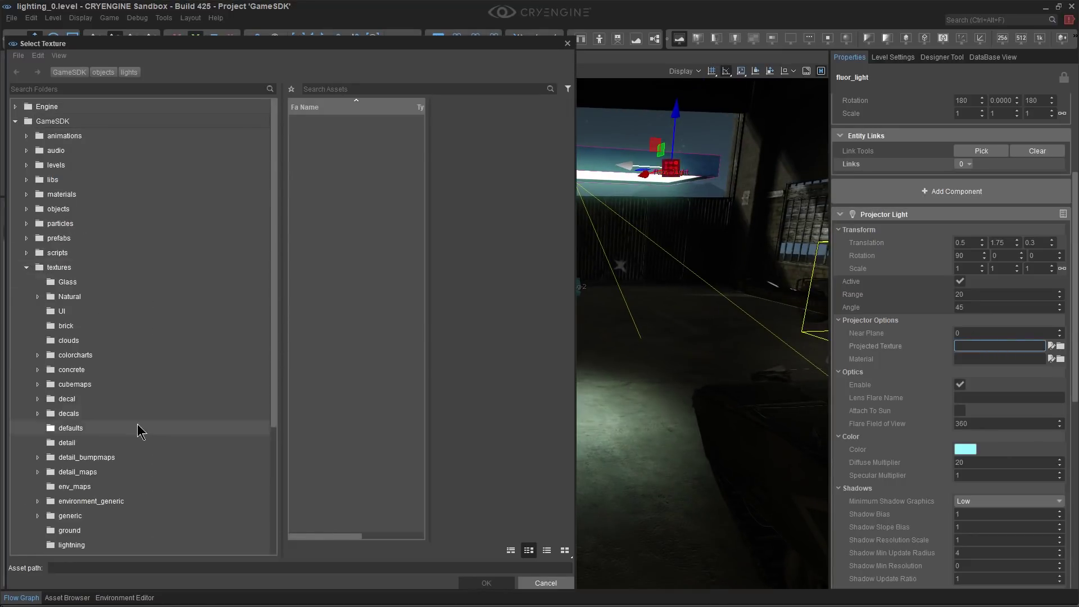
scroll(56, 444, down, 5)
click(38, 384)
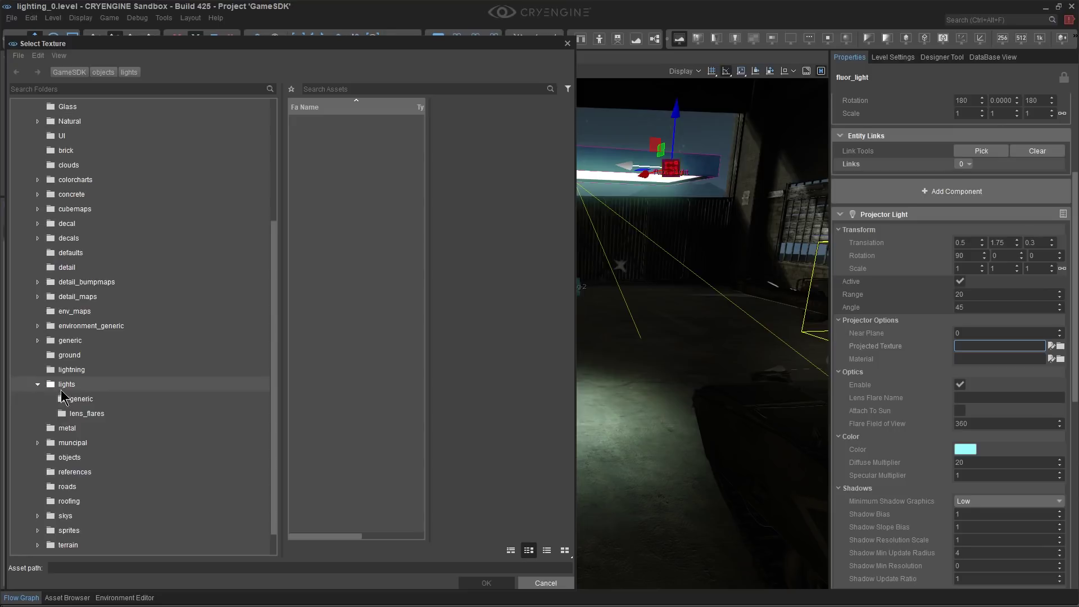
click(77, 399)
scroll(487, 267, down, 2)
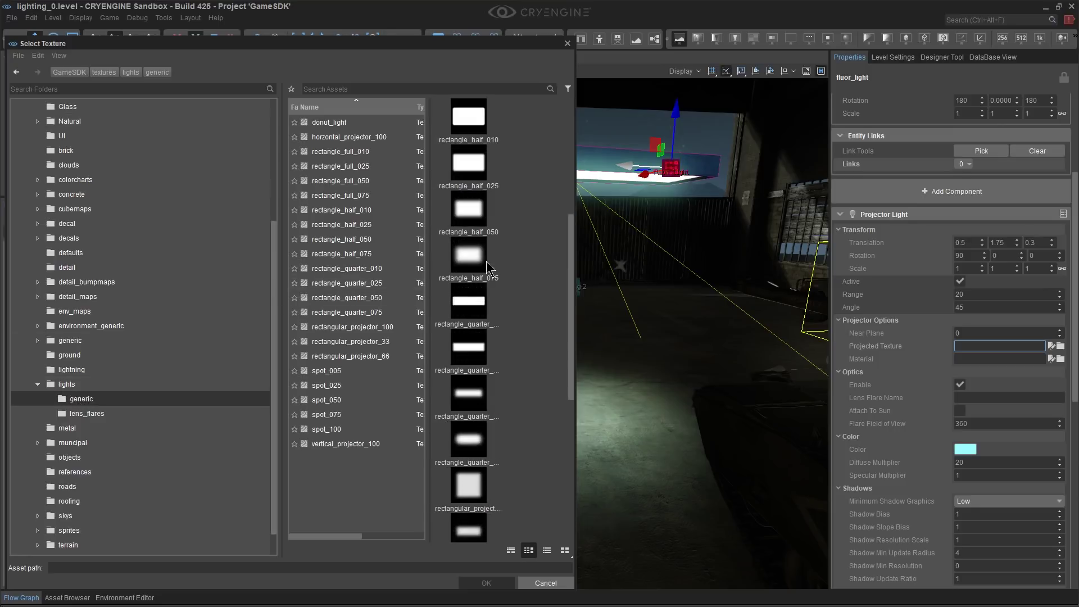
scroll(501, 279, up, 1)
click(471, 177)
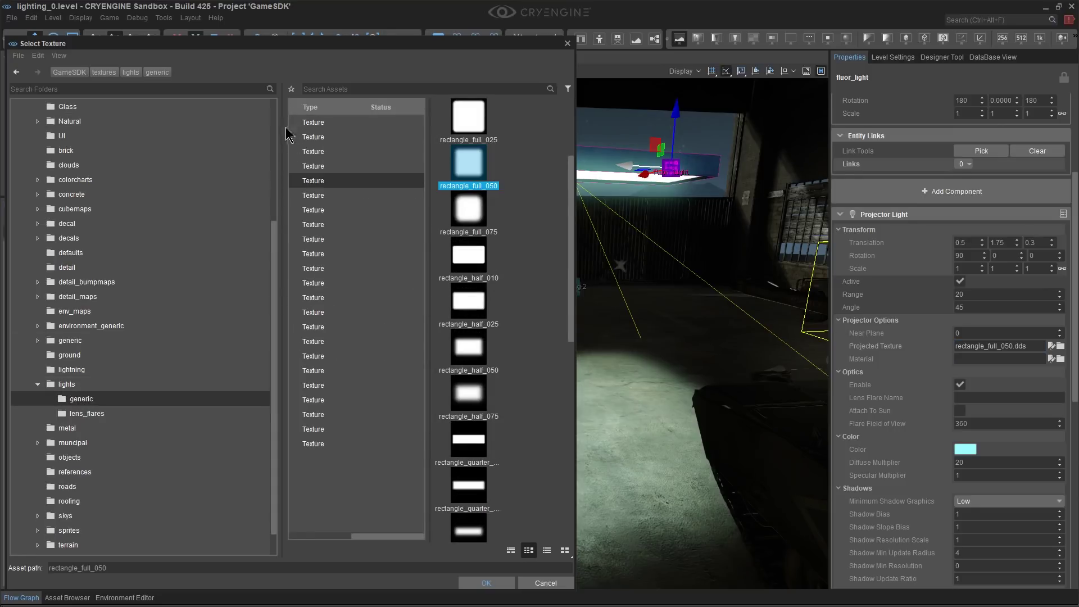
Enlarge the texture thumbnail area and try rectangle_quarter_010 and rectangle_quarter_025 as the projected texture
drag(282, 129, 181, 160)
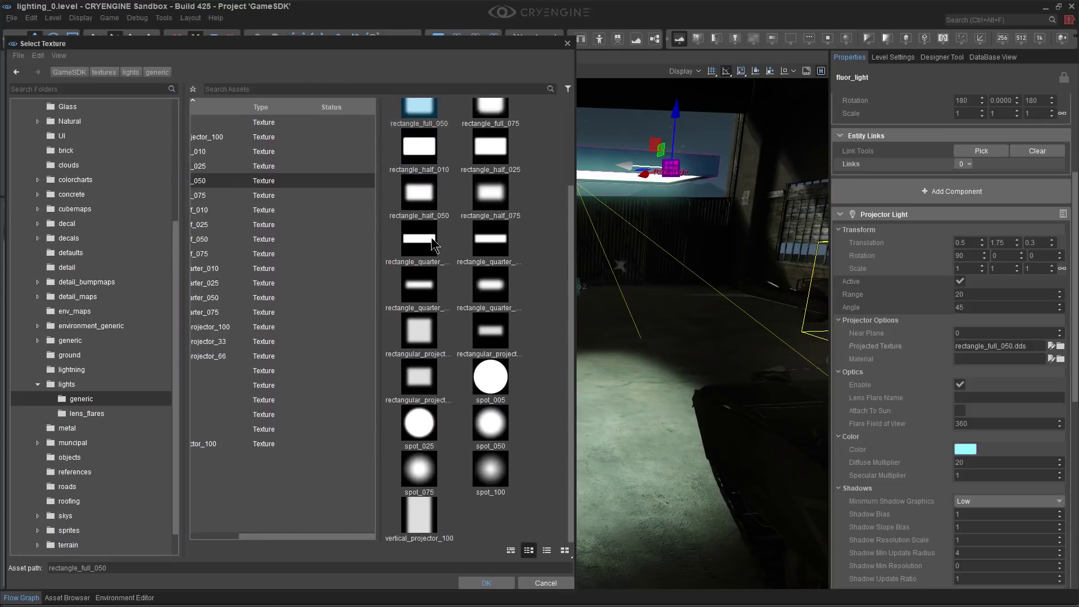
drag(380, 235, 334, 239)
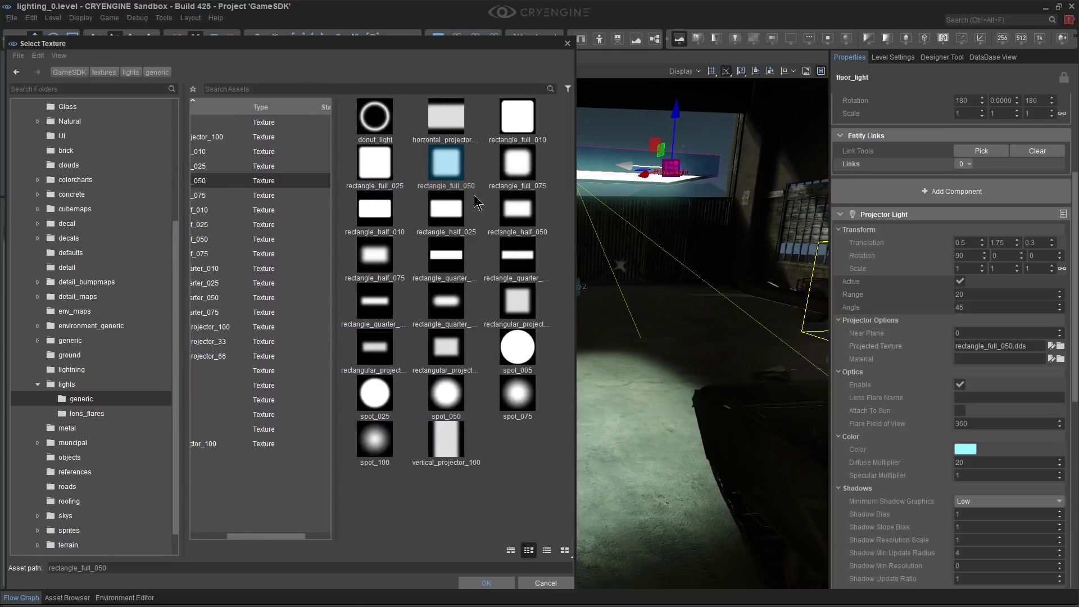
click(517, 214)
click(448, 262)
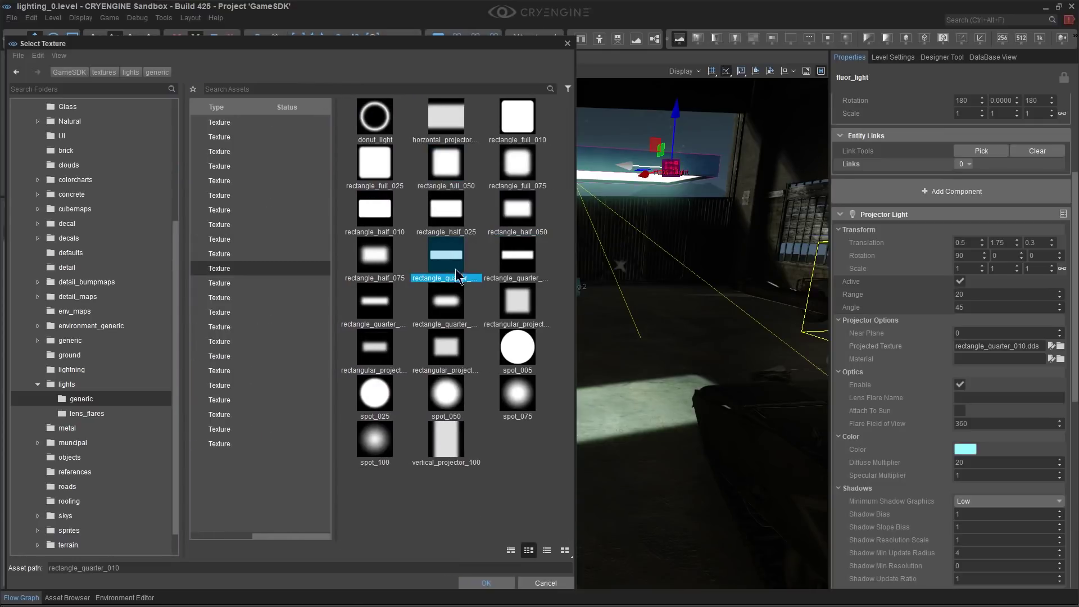
click(515, 257)
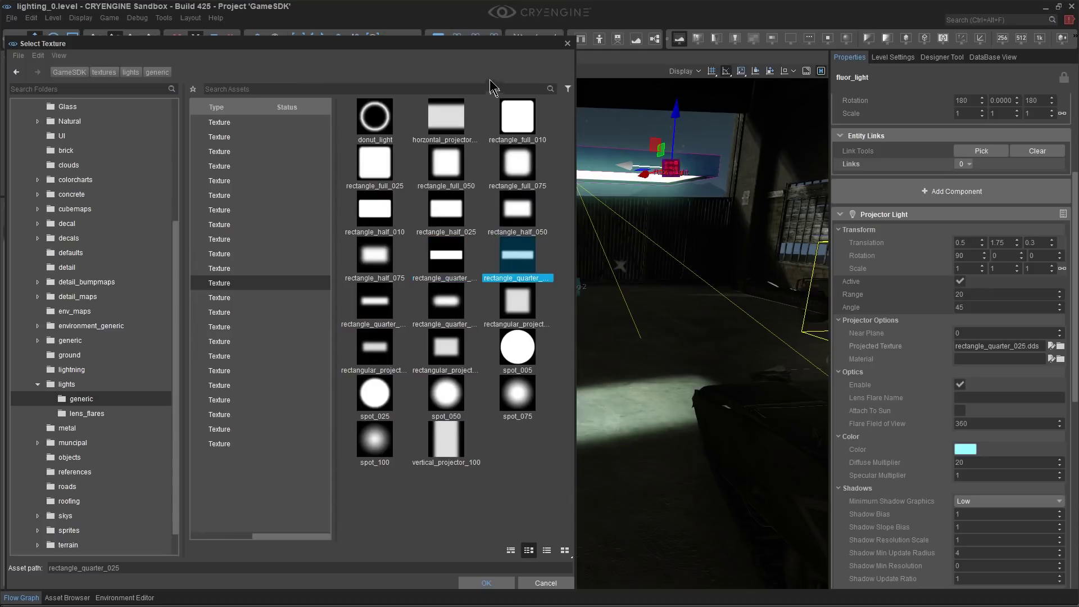
Shrink the texture browser to reveal the light pool, compare rectangle_quarter_050, and assign rectangular_projector_33 as the projected texture
drag(576, 60, 353, 138)
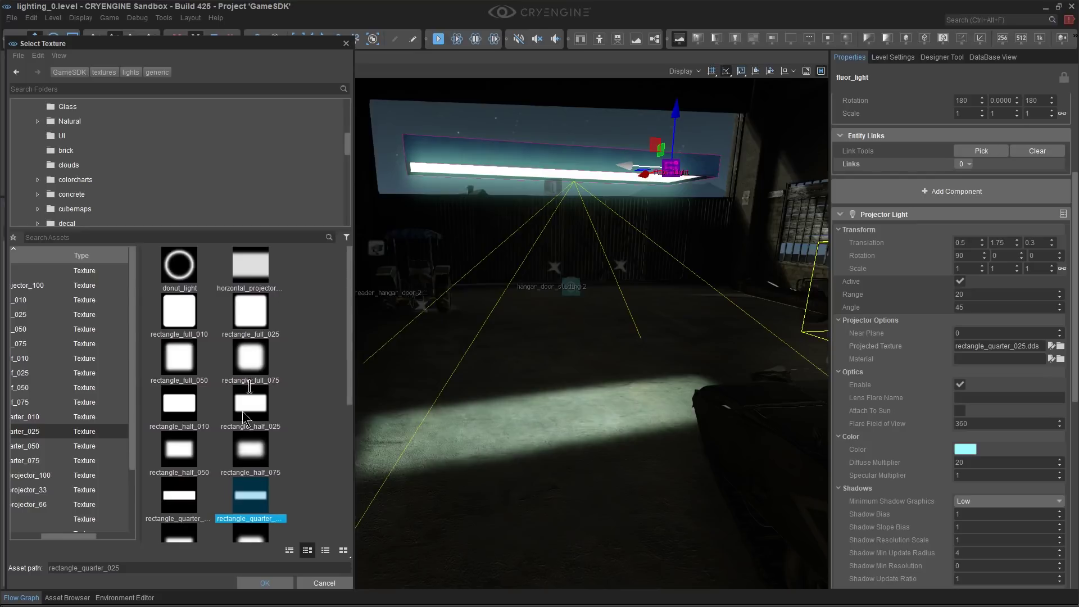
scroll(265, 429, down, 5)
click(182, 300)
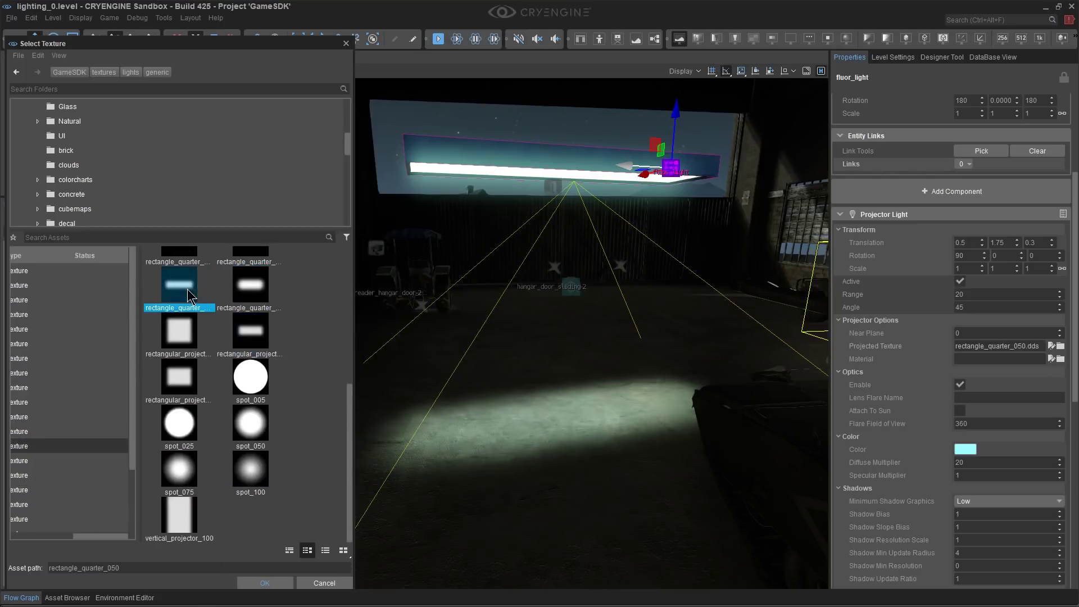
click(260, 342)
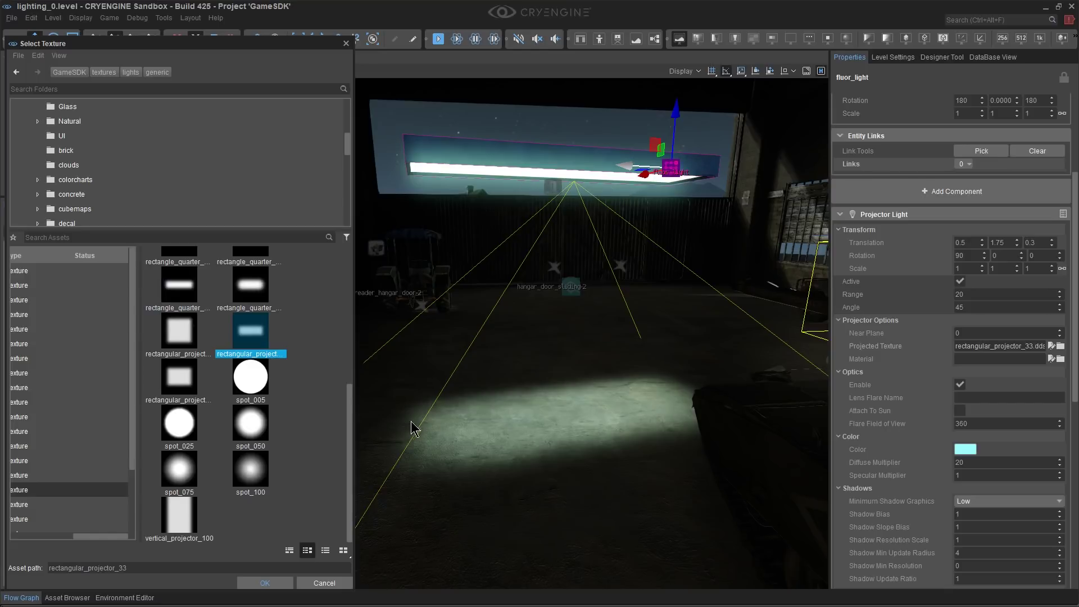
click(266, 583)
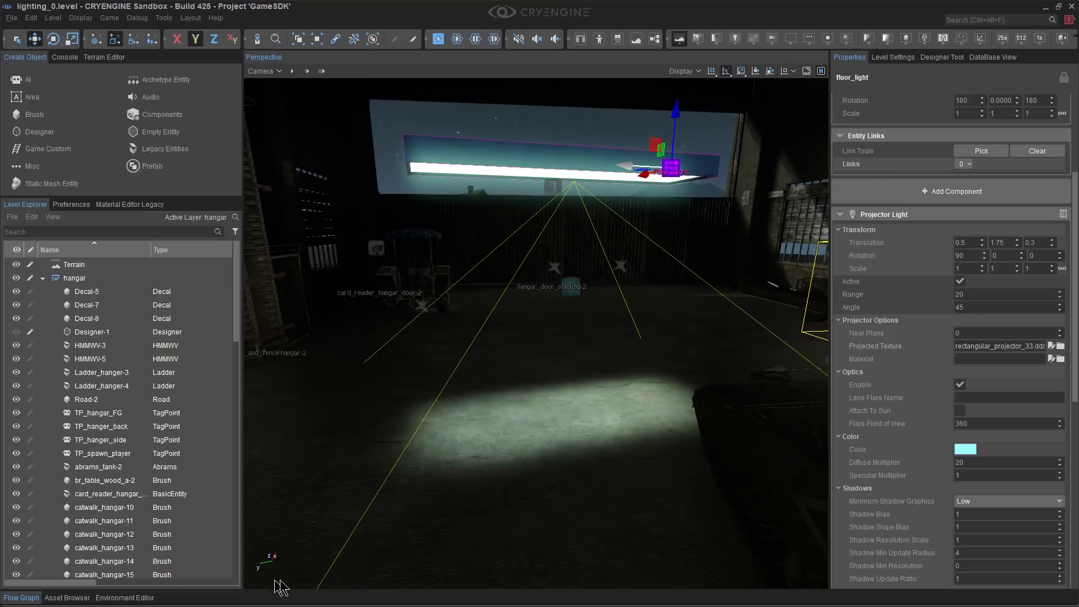
Open the bsd prefabs library in the database view and expand its light_fixtures group
right_drag(631, 388, 1040, 391)
key(a)
key(a)
key(a)
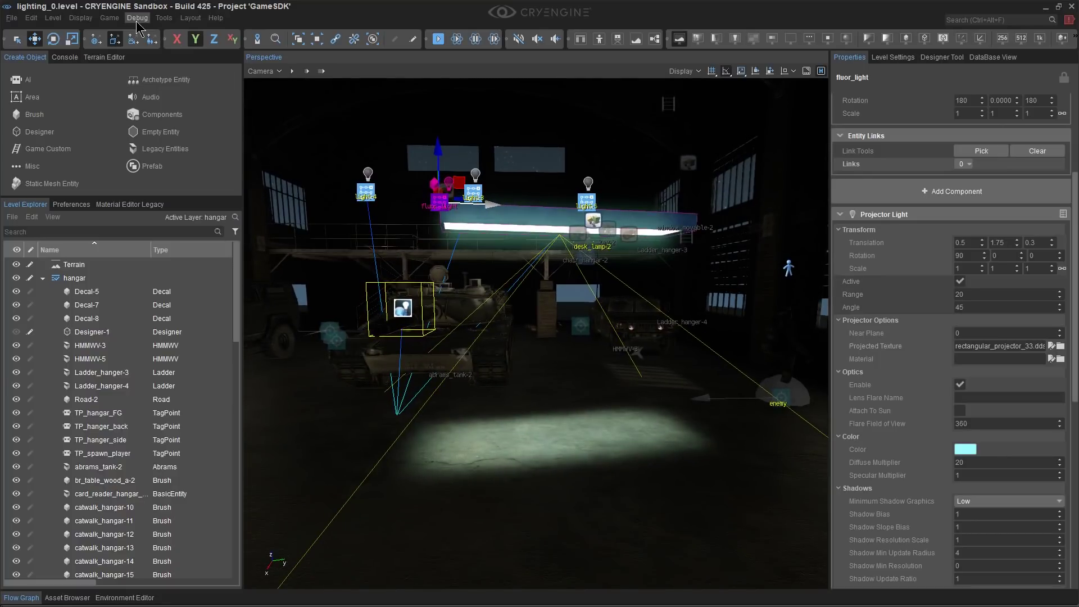
click(998, 57)
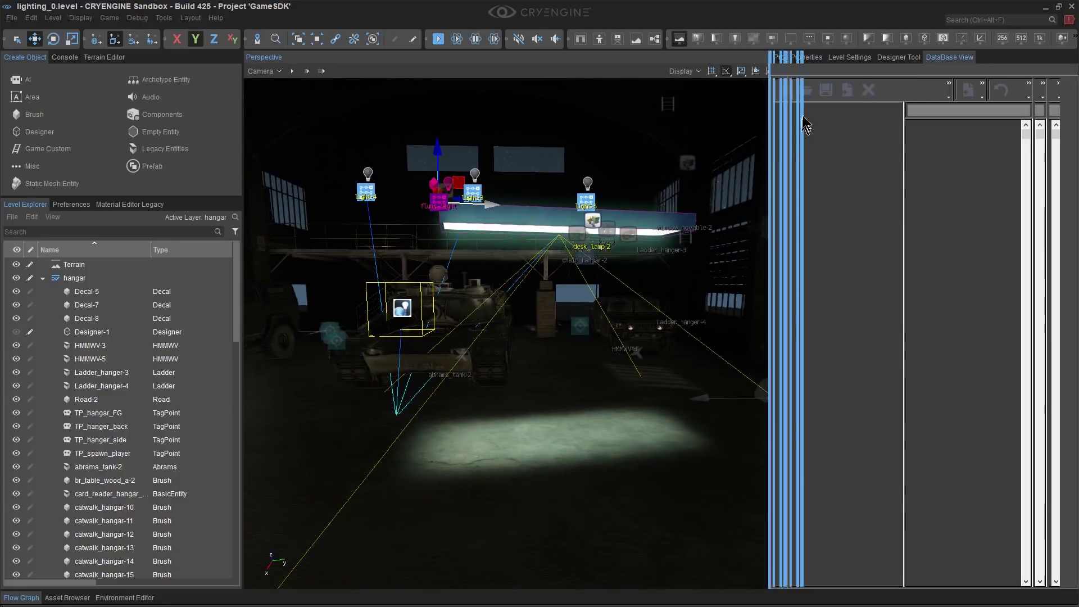
click(857, 71)
click(841, 90)
click(834, 101)
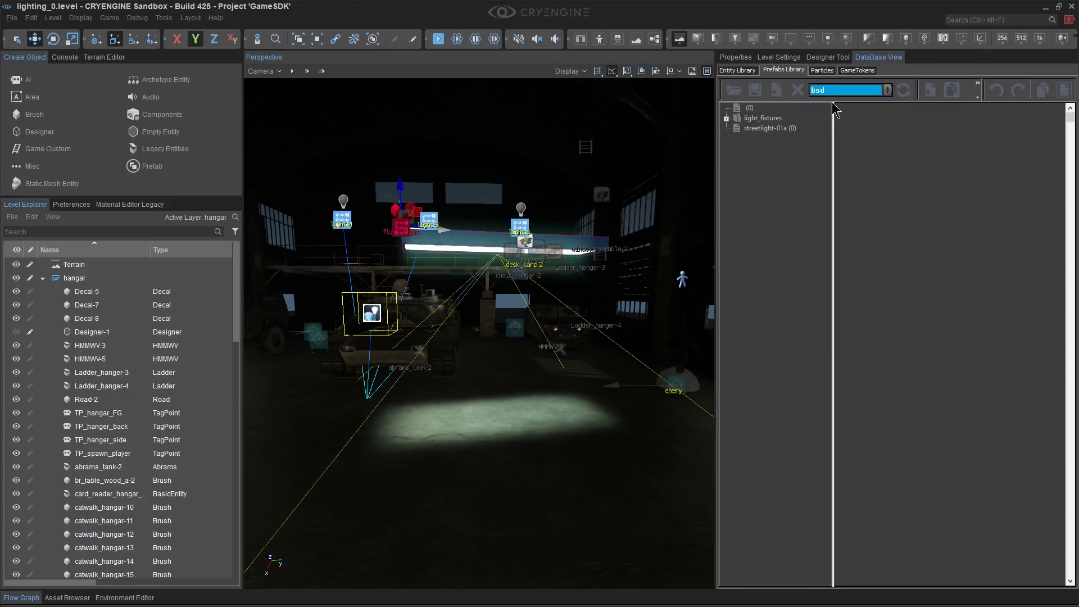
click(727, 119)
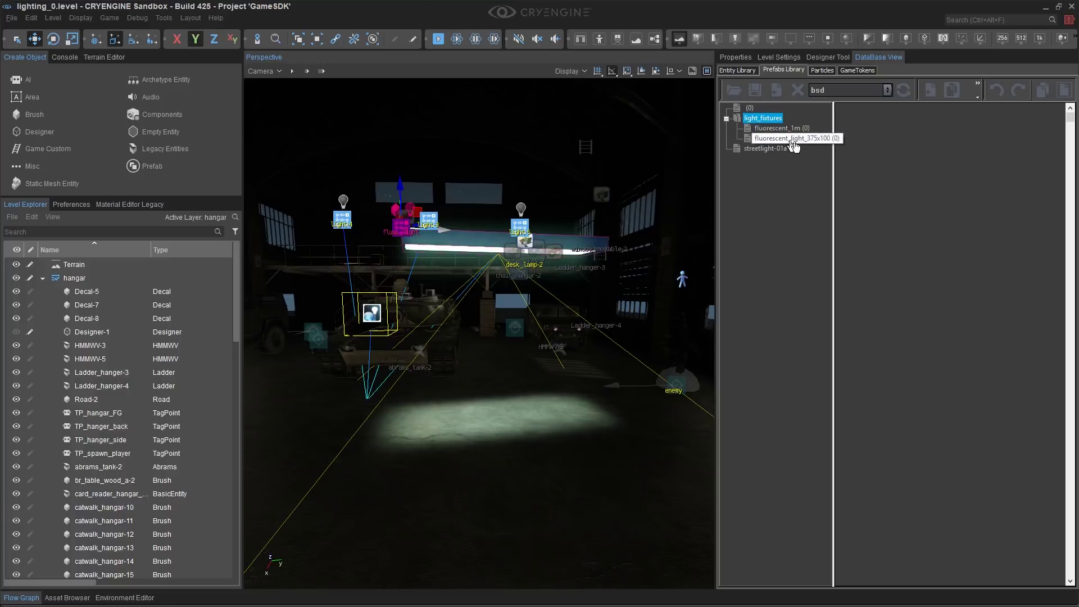
Create a prefab from the selected fixture in the light_fixtures group, named fluor_light_375x100
click(935, 93)
drag(536, 248, 806, 265)
text(fluor_light_375x100)
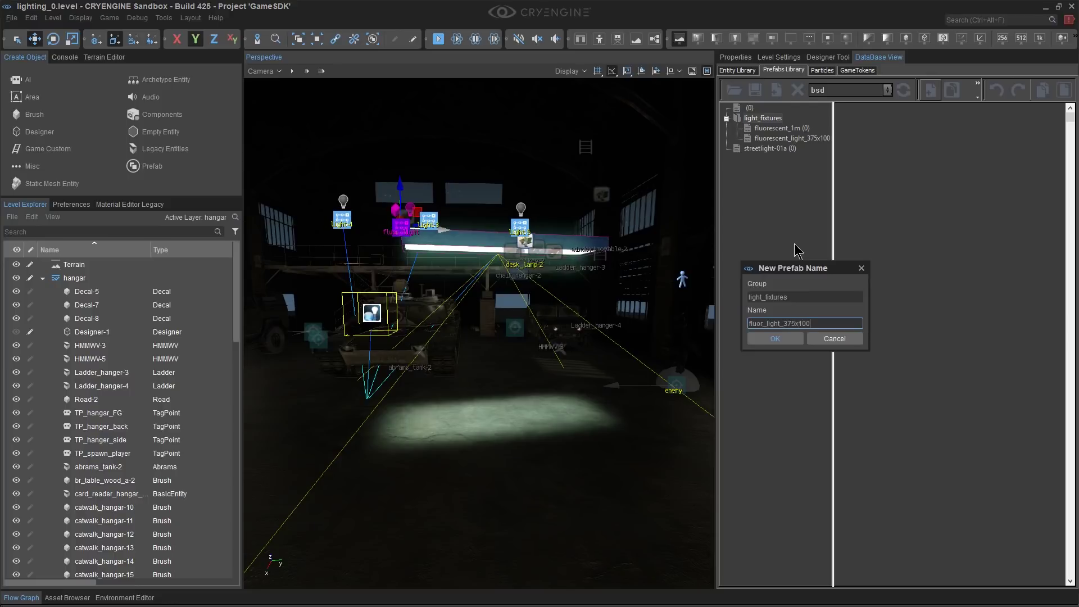
key(Return)
Place a second instance of the fluor_light_375x100 prefab in the hangar and raise it above the floor
right_click(775, 134)
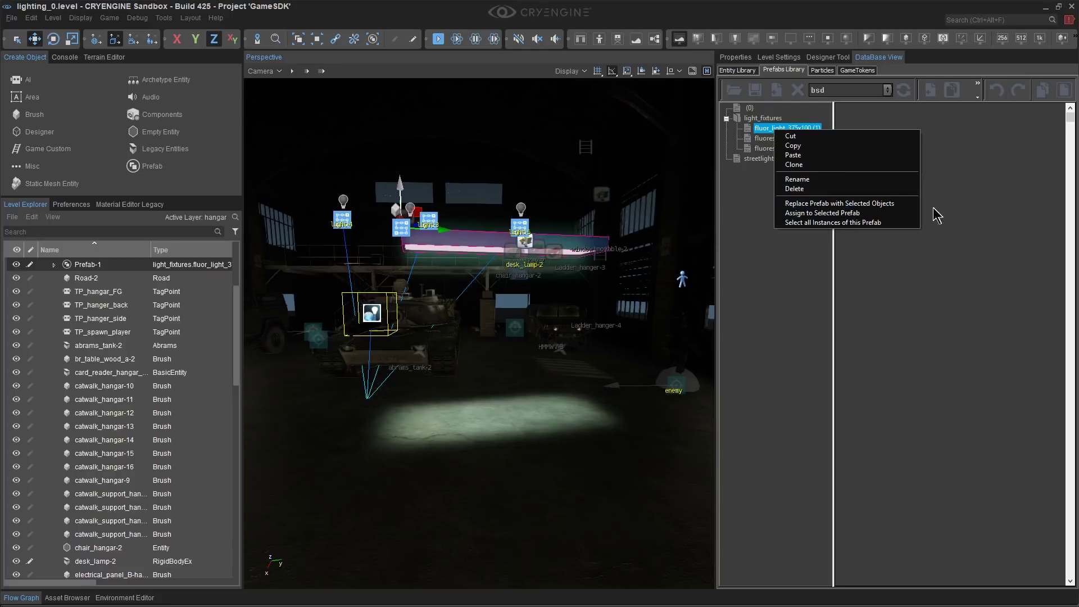
click(795, 253)
click(532, 378)
middle_drag(532, 378, 532, 378)
middle_drag(497, 335, 500, 417)
drag(786, 130, 513, 358)
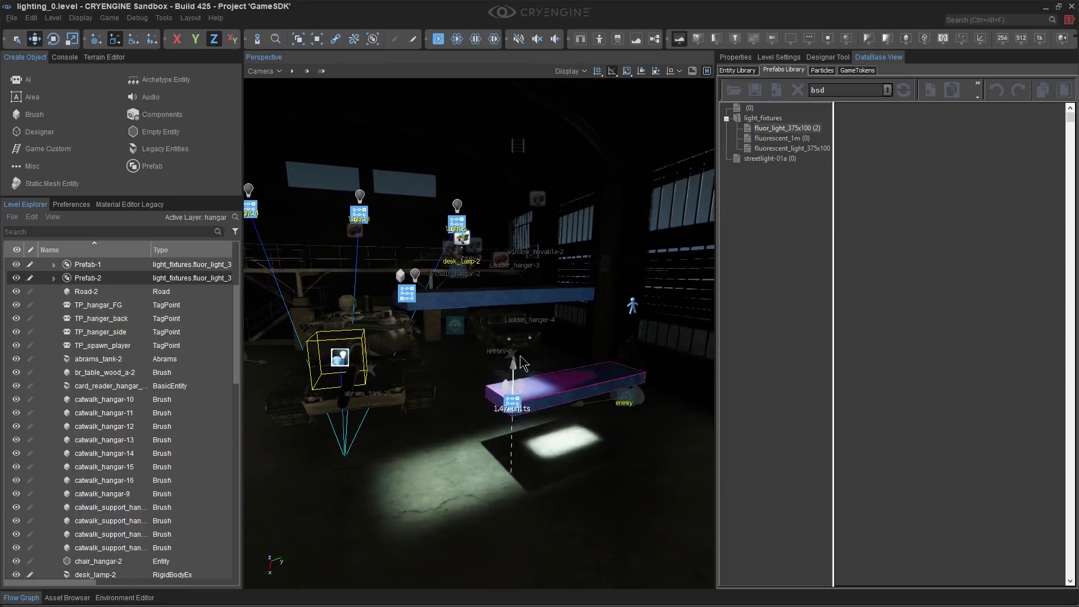
Widen the viewport and move the first fixture prefab beneath the wooden catwalk, at about X 12.93, Y 2.90, Z 3.62
click(519, 289)
right_drag(519, 289, 403, 307)
right_drag(536, 285, 562, 349)
middle_drag(562, 348, 564, 321)
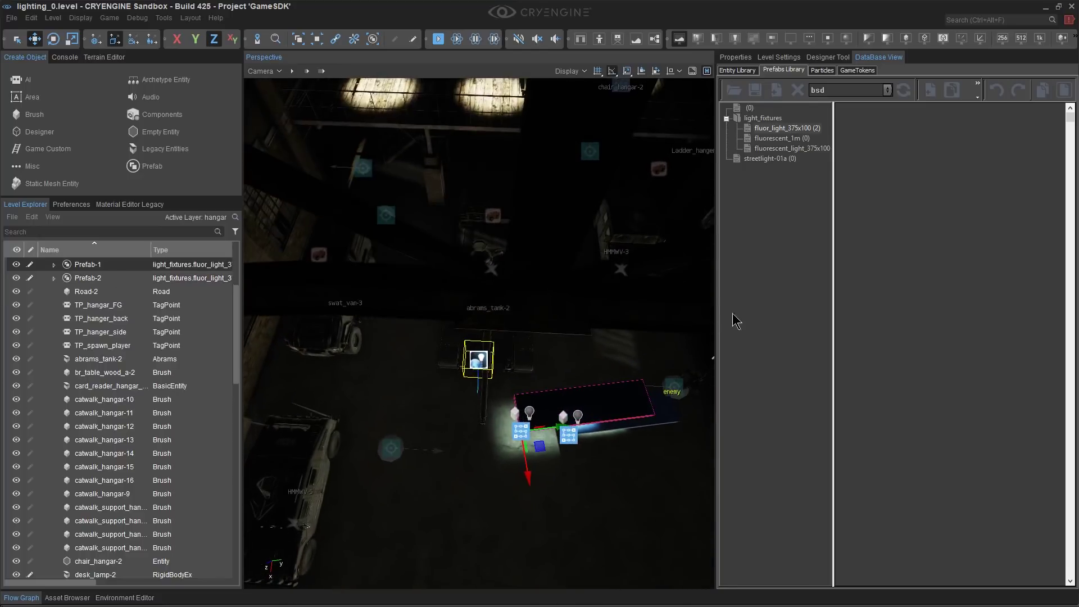
drag(724, 309, 843, 309)
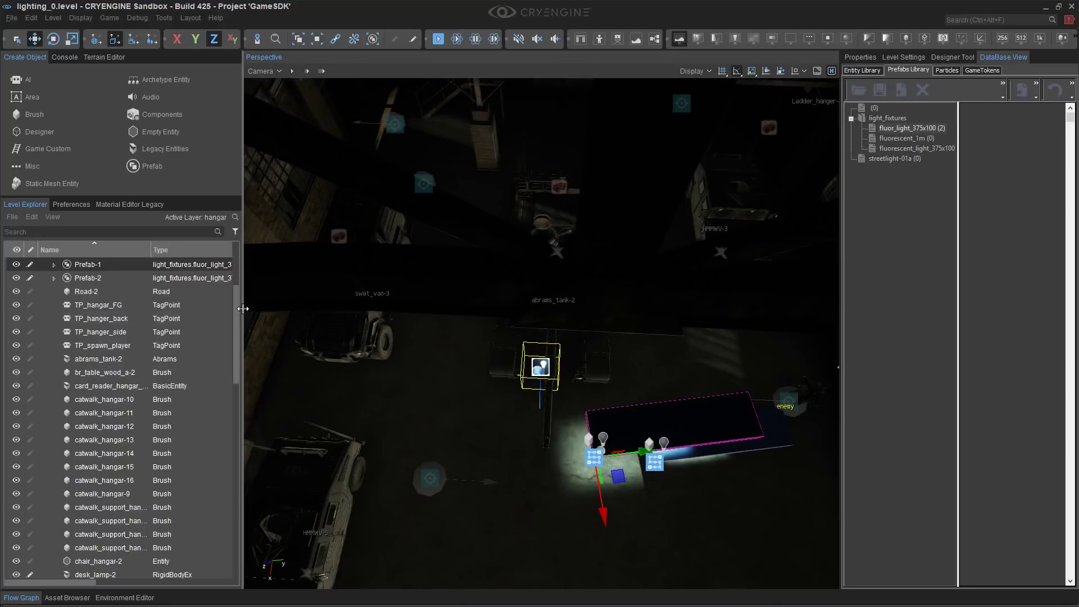
drag(241, 345, 180, 346)
drag(592, 489, 524, 231)
middle_drag(524, 230, 522, 172)
right_drag(526, 236, 531, 366)
drag(510, 485, 493, 210)
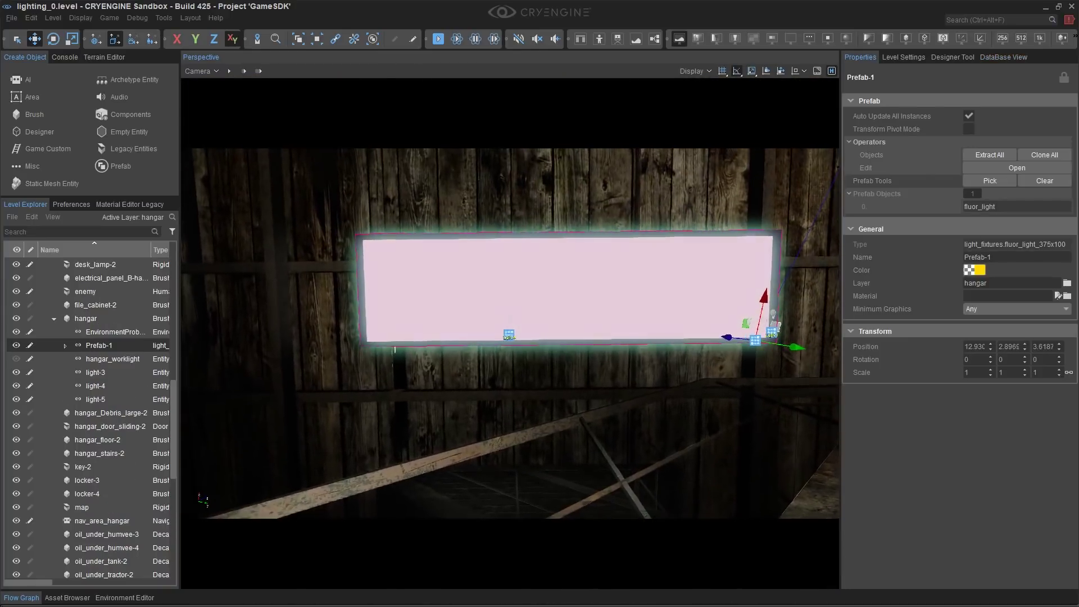
Align the fixture between the catwalk's support beams at about X 11.99, Y 3.23
right_drag(651, 363, 646, 305)
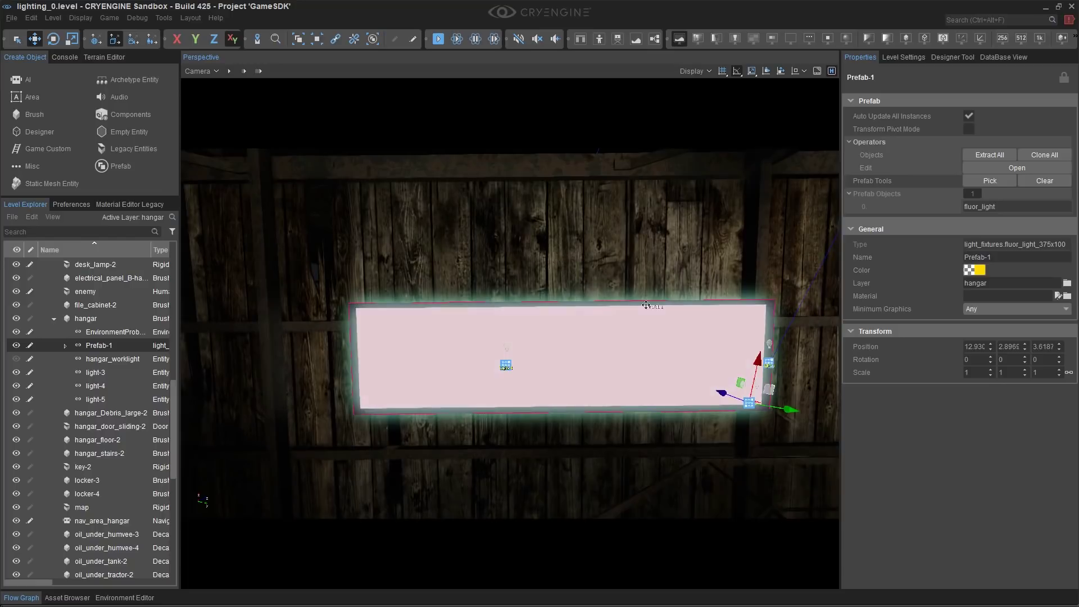
drag(768, 383, 769, 292)
mouse_move(763, 317)
right_down()
mouse_move(752, 318)
mouse_move(773, 317)
right_up()
key(a)
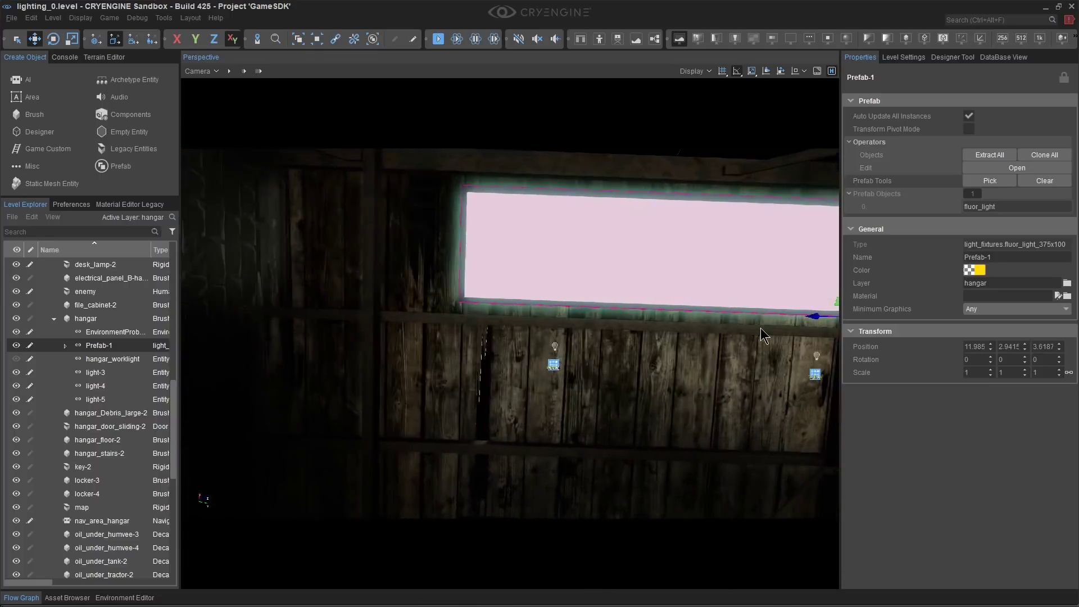
key(d)
drag(657, 312, 619, 308)
right_drag(619, 308, 613, 308)
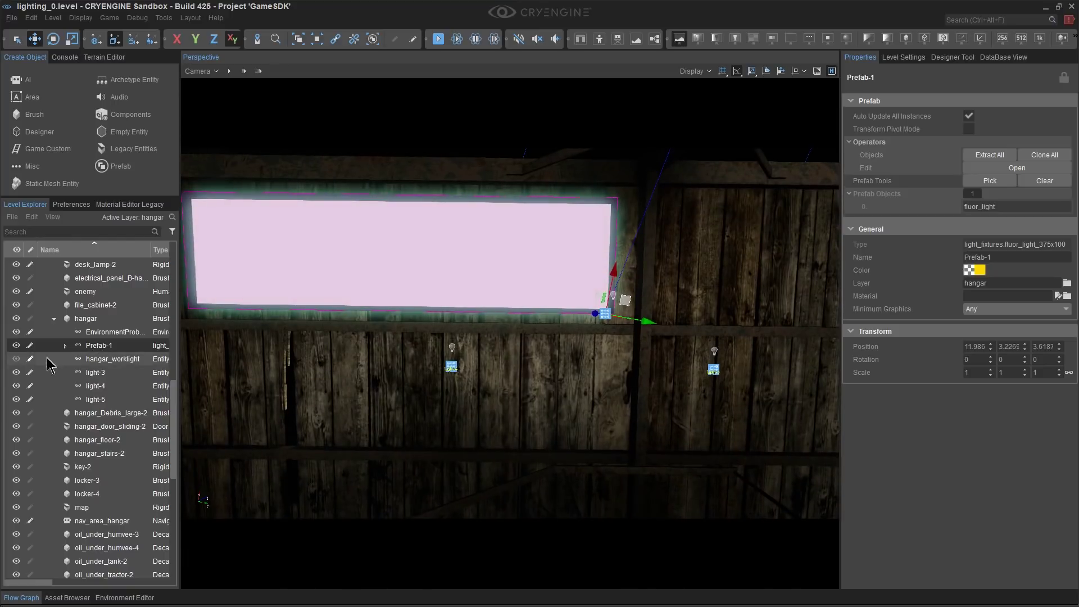
Raise the fixture against the catwalk's underside to about Z 3.86, showing hangar_worklight only while aligning it
click(19, 356)
middle_drag(506, 308, 647, 298)
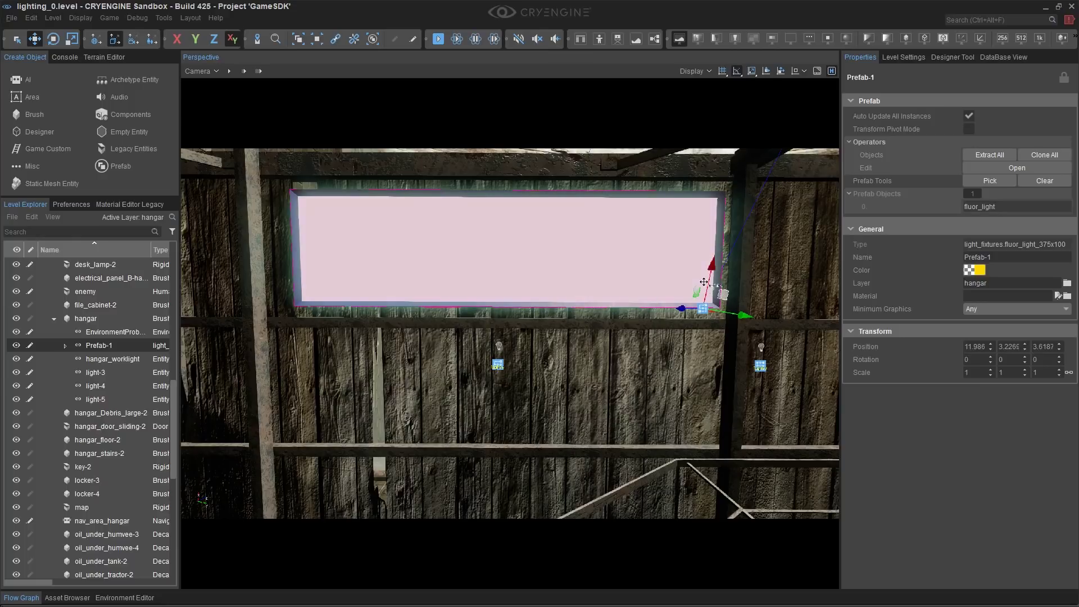
right_drag(696, 286, 697, 320)
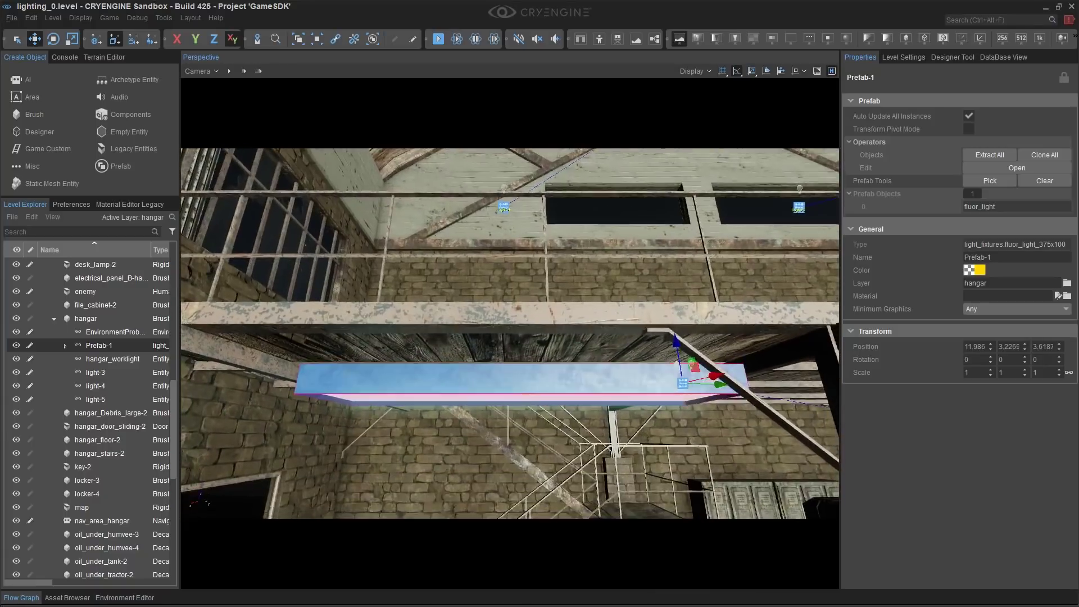
middle_drag(677, 337, 678, 358)
drag(676, 358, 679, 344)
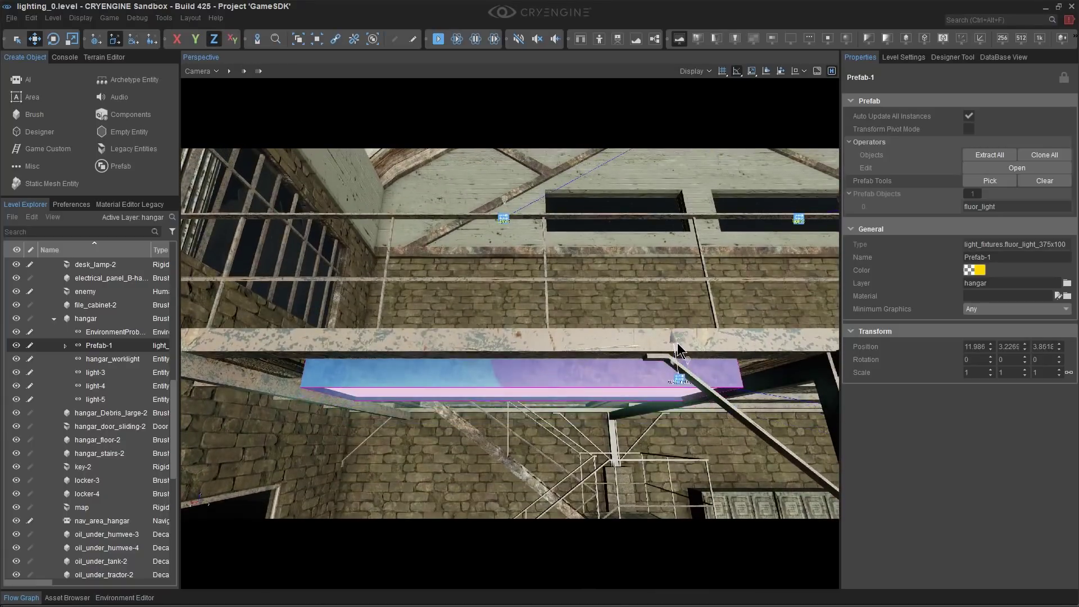
drag(679, 349, 679, 352)
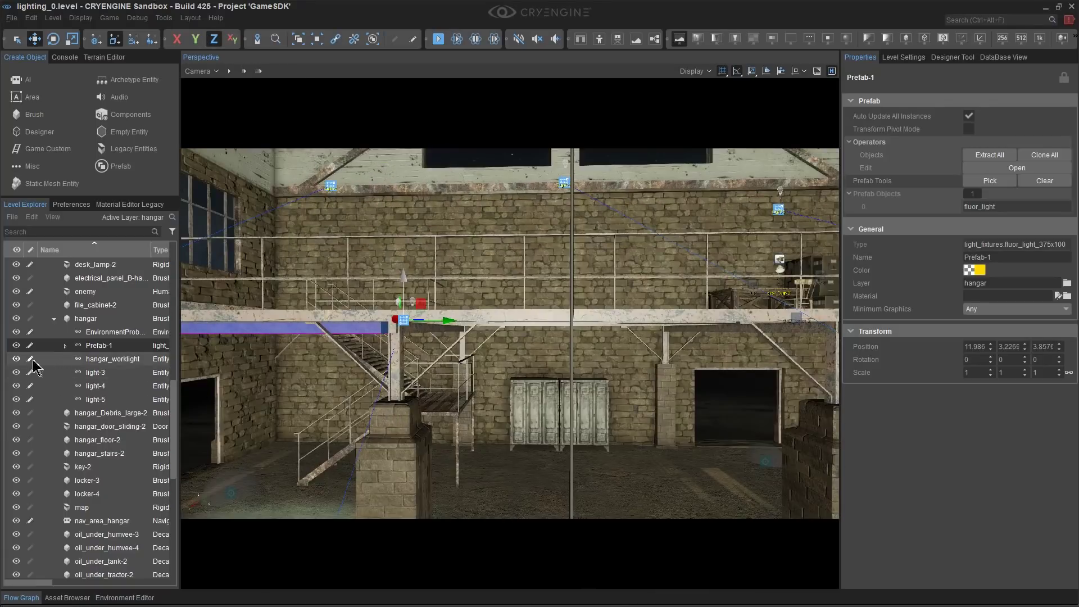
click(16, 358)
scroll(304, 402, up, 3)
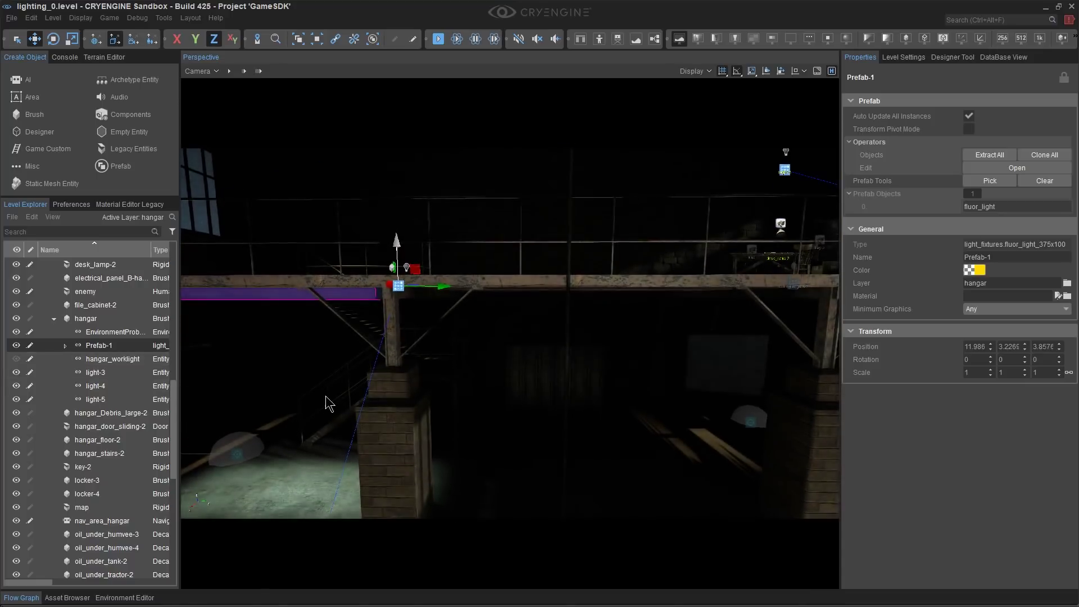
Duplicate the fixture prefab twice along the catwalk, placing the copies at about Y -2.77 and Y -7.97
key(ctrl+d)
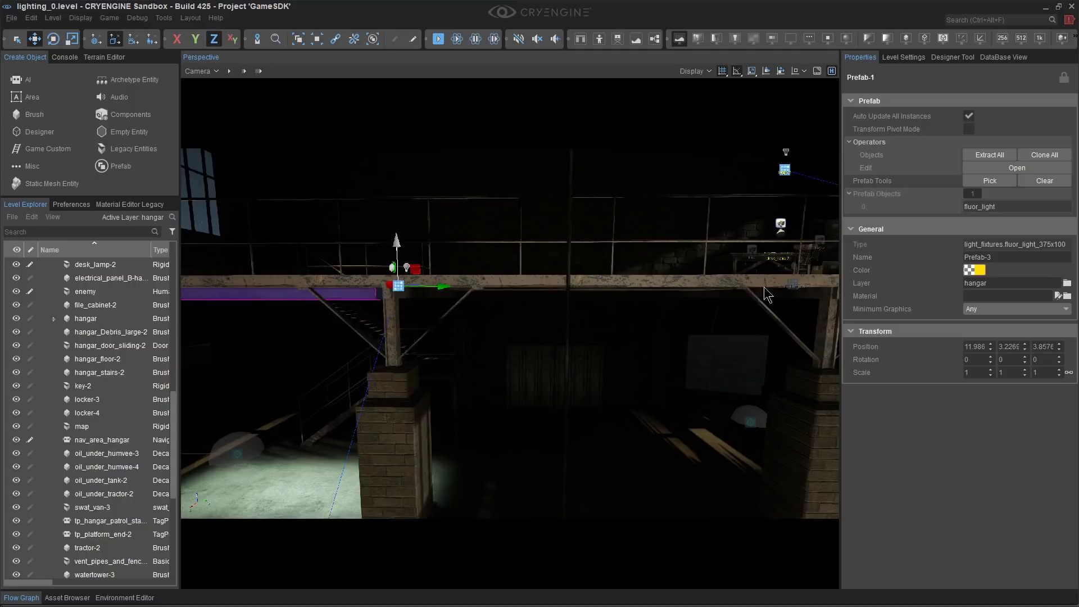
drag(999, 352, 966, 352)
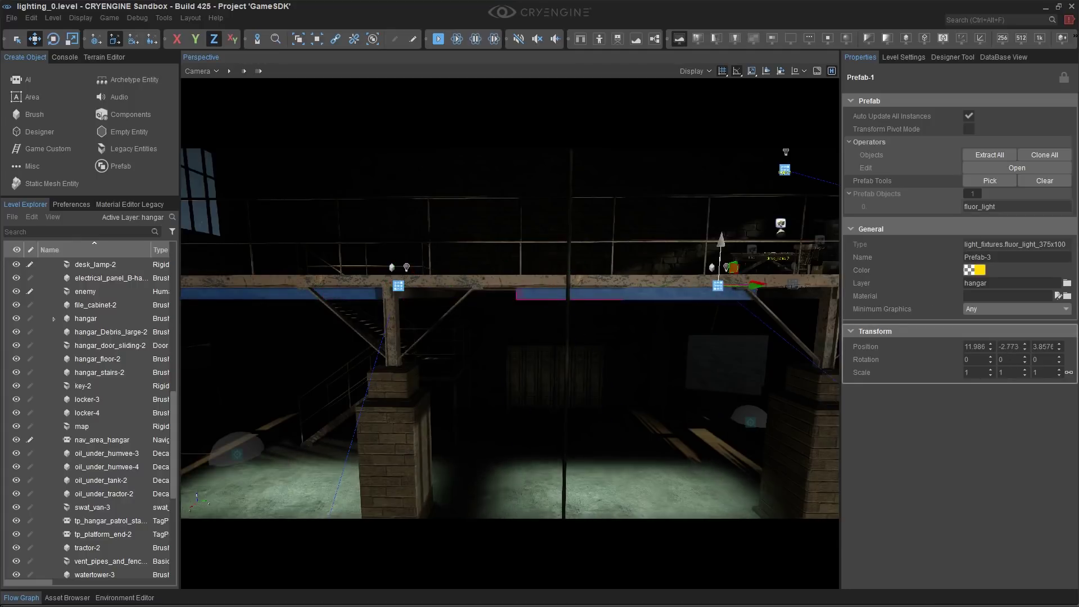
drag(1007, 383, 1006, 374)
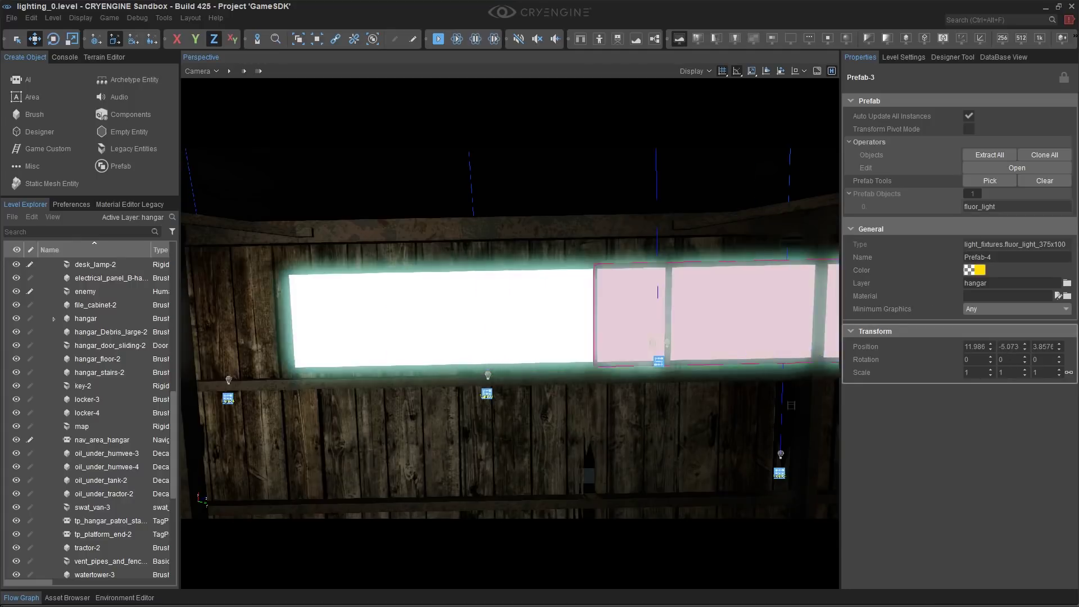
drag(781, 353, 631, 351)
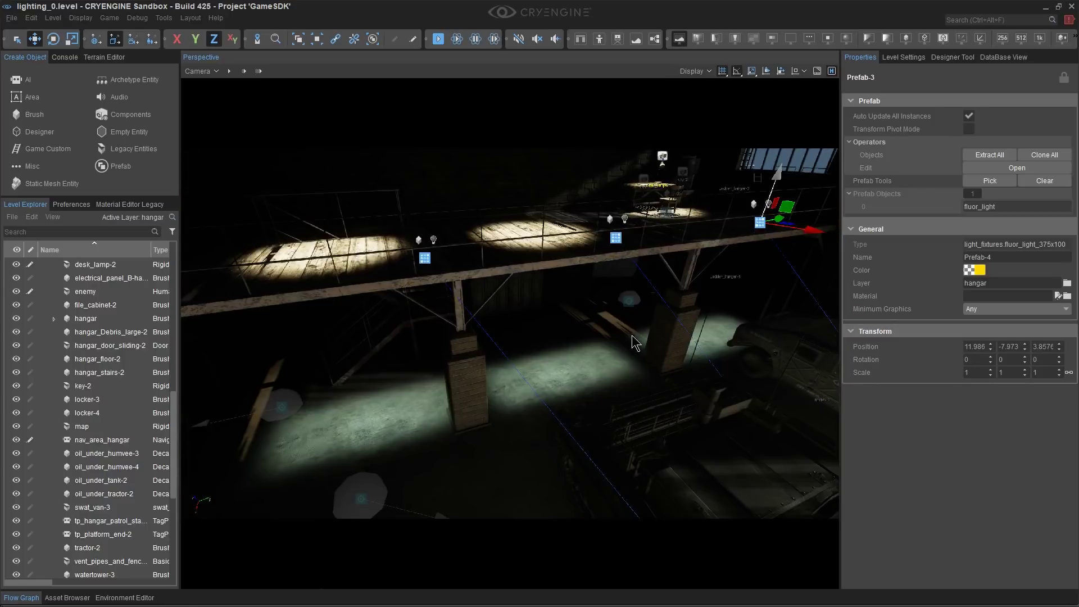
Open the middle fixture prefab beneath the catwalk and select the fluor_light entity inside it
click(487, 451)
right_drag(494, 449, 540, 450)
key(s)
scroll(493, 450, down, 3)
middle_drag(446, 325, 462, 227)
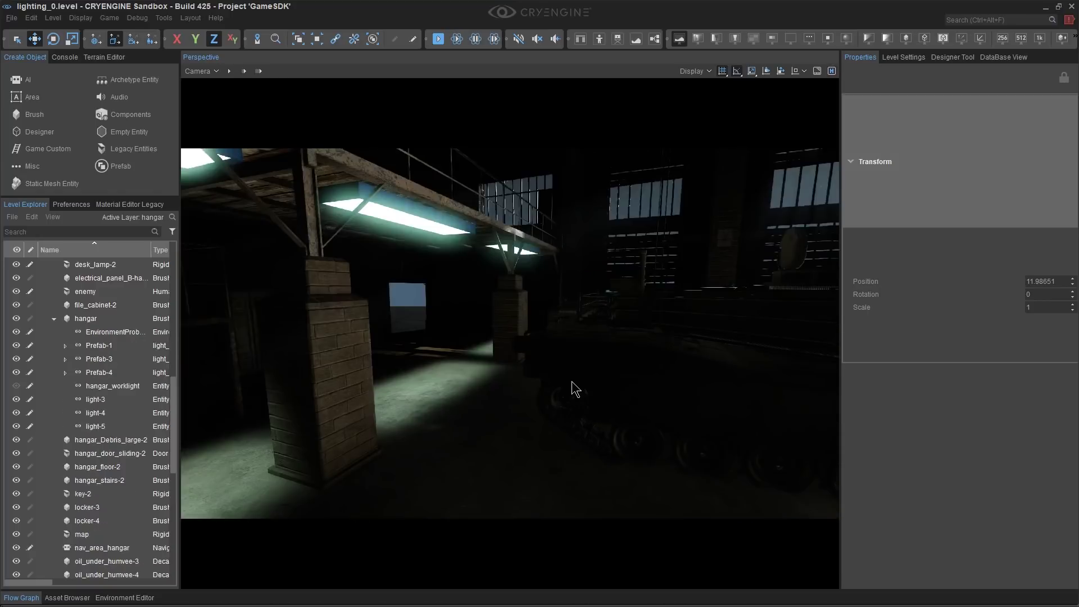
click(408, 215)
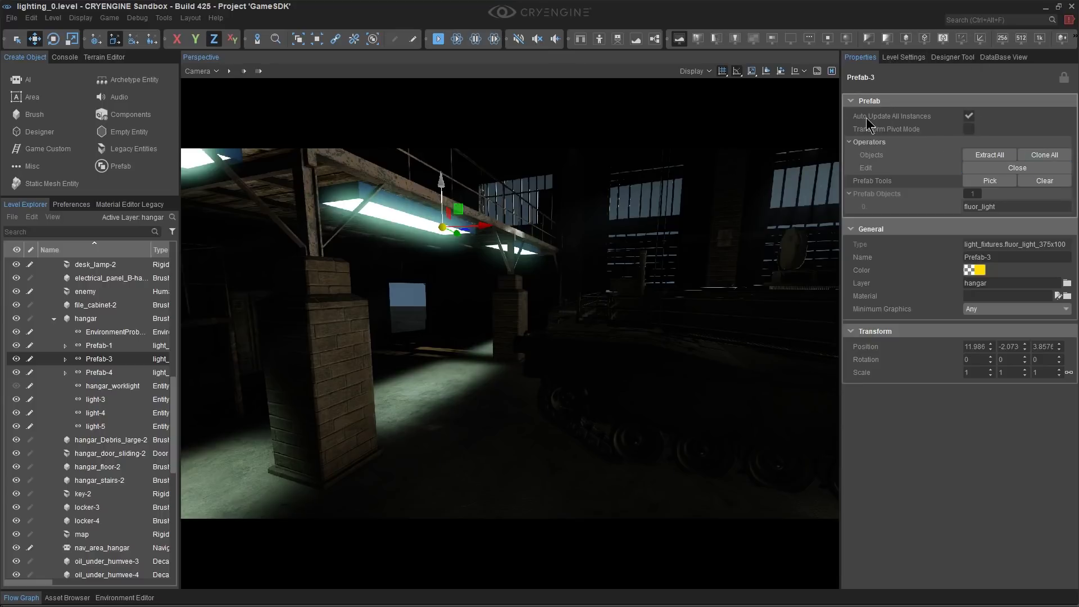
click(65, 360)
click(95, 373)
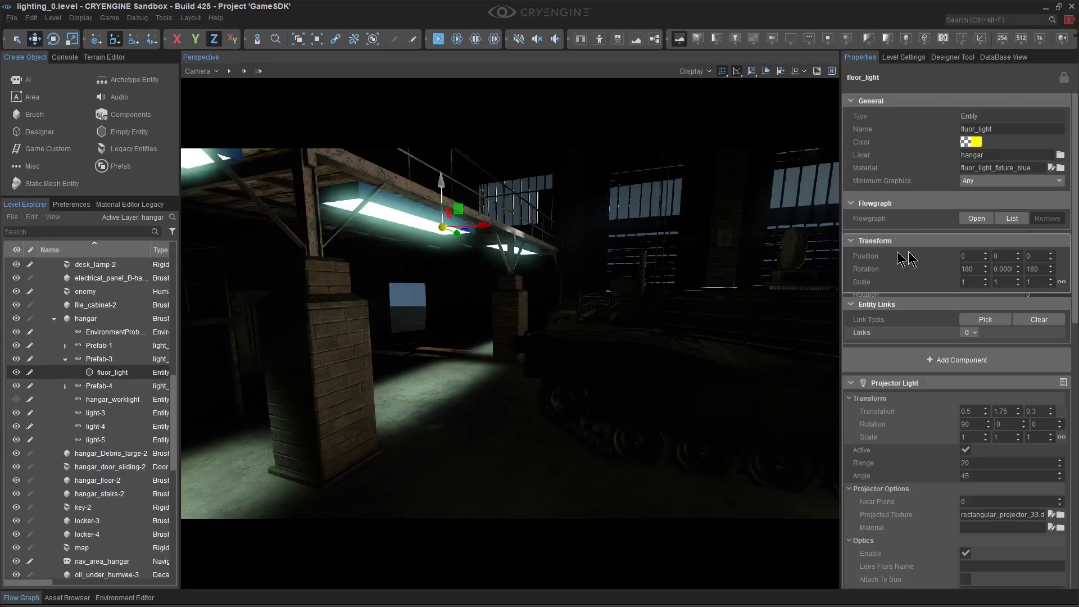
Review the fluor_light's Projector Light color, shadow and option settings, and close the prefab
scroll(961, 286, down, 3)
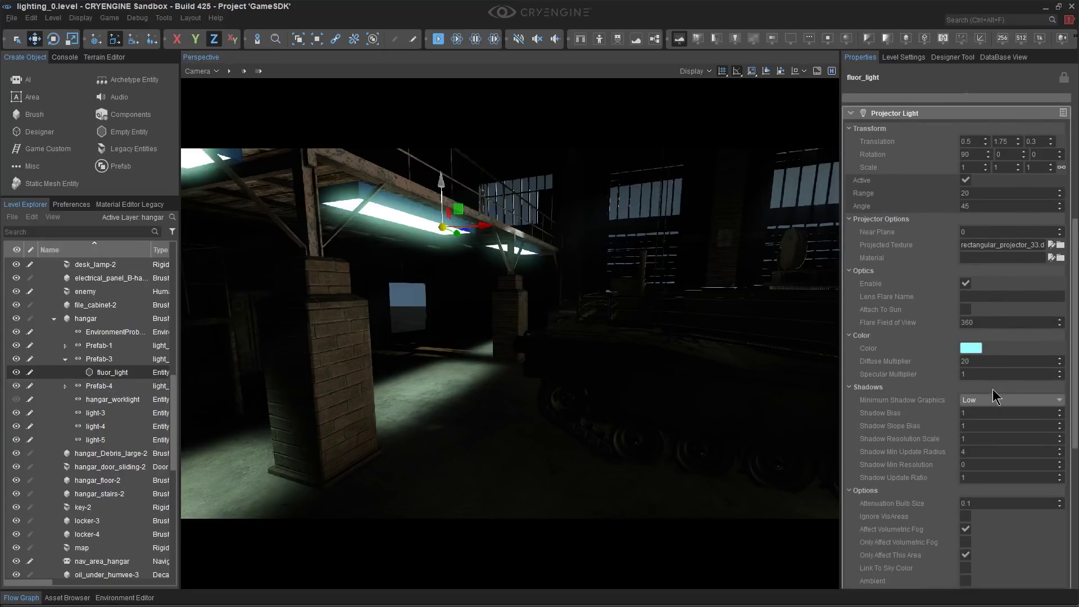
scroll(995, 396, down, 1)
scroll(988, 374, down, 2)
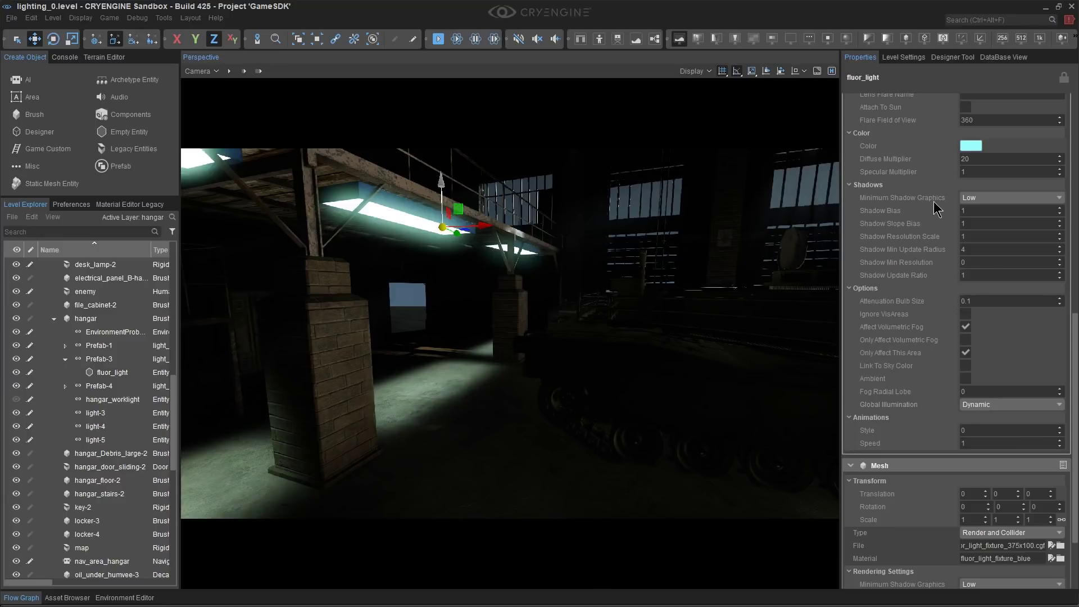
scroll(935, 209, up, 3)
click(111, 361)
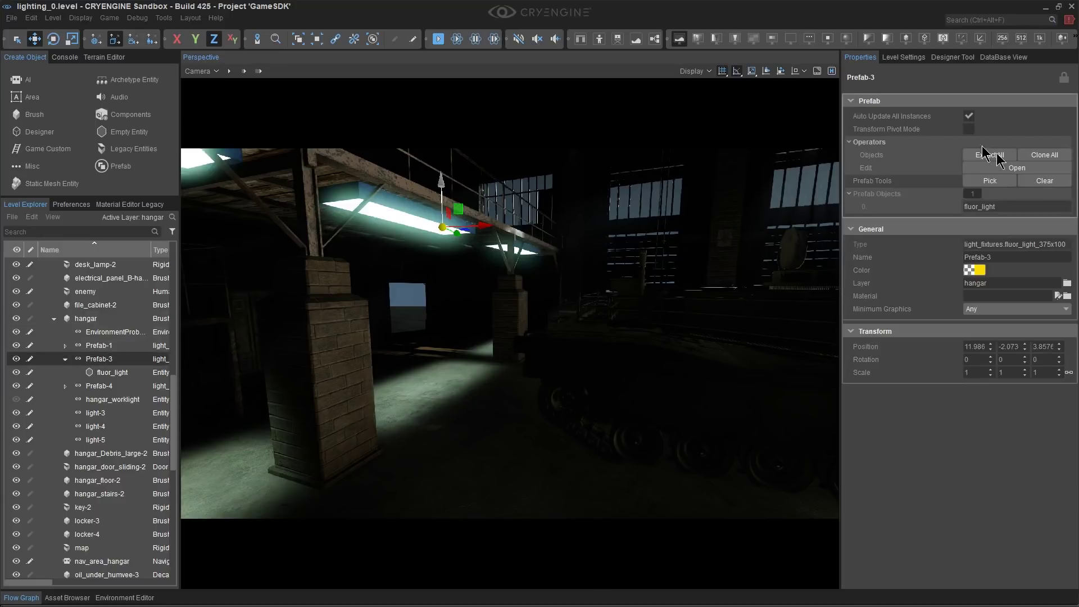
Delete the stray fluorescent fixture floating above the hangar floor in front of the parked humvee
right_drag(563, 380, 547, 432)
key(d)
key(s)
click(547, 432)
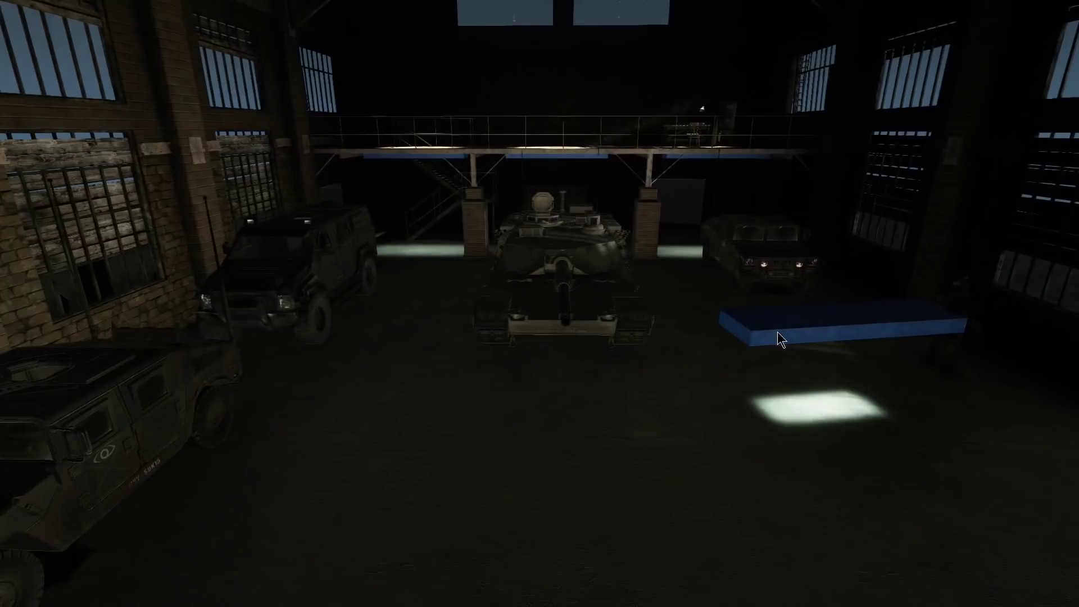
key(Delete)
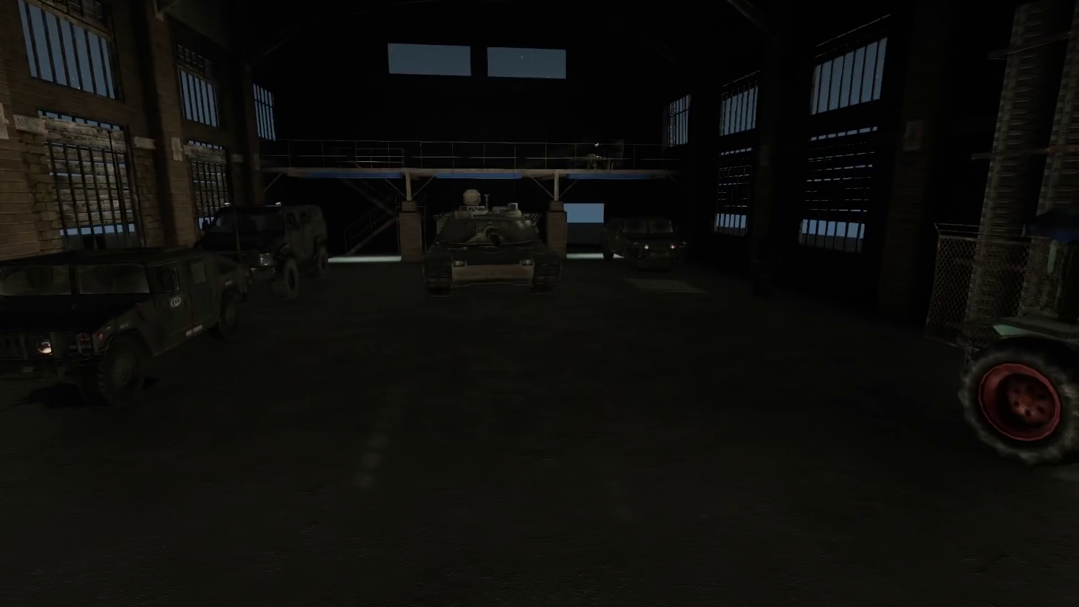
Examine the fluorescent fixtures beneath the catwalk from the hangar floor, moving past the tank
middle_drag(754, 362, 752, 353)
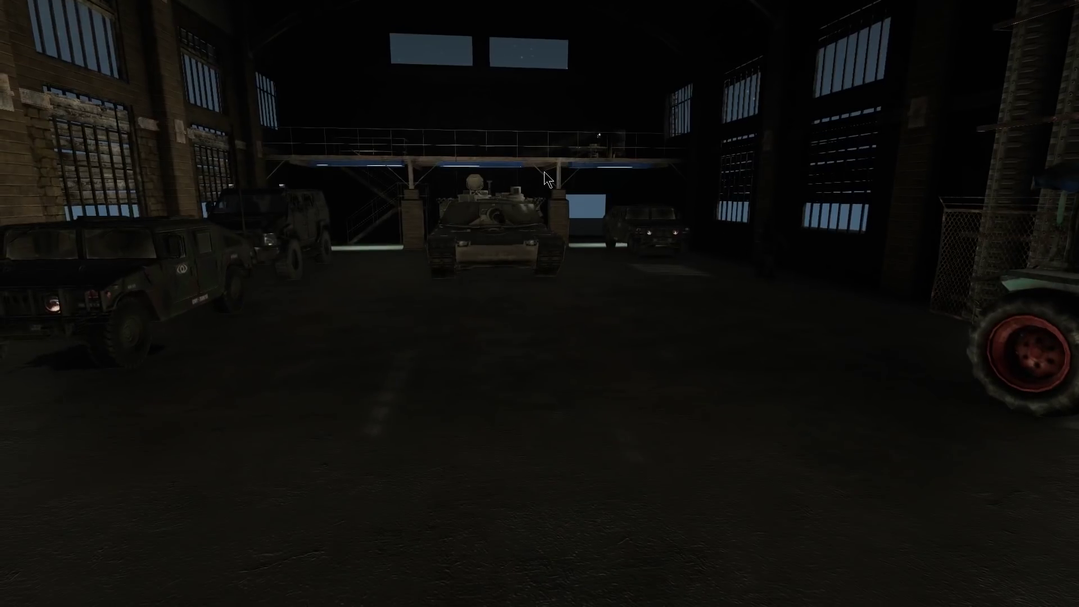
key(w)
right_drag(752, 272, 804, 281)
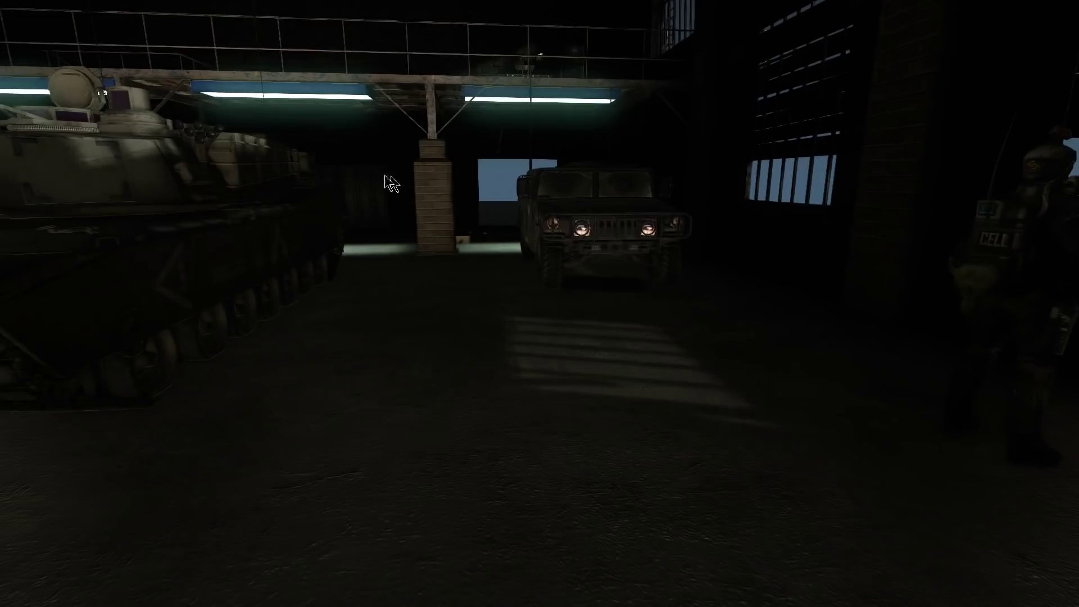
key(w)
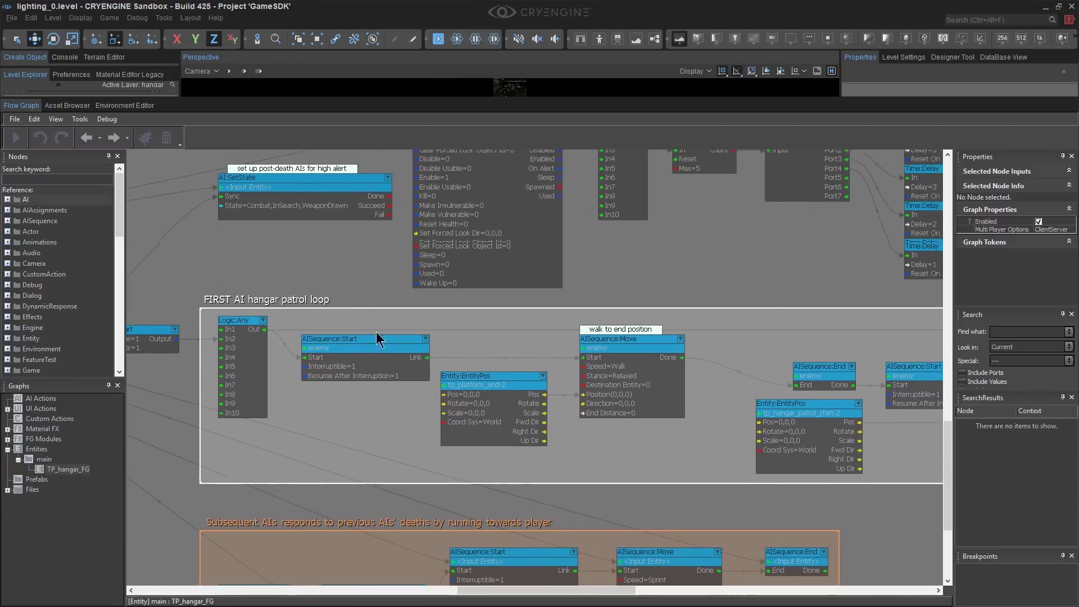
Collapse the Flow Graph pane and examine the hangar floor around the enemy, the vehicles and the tractor
drag(507, 97, 507, 590)
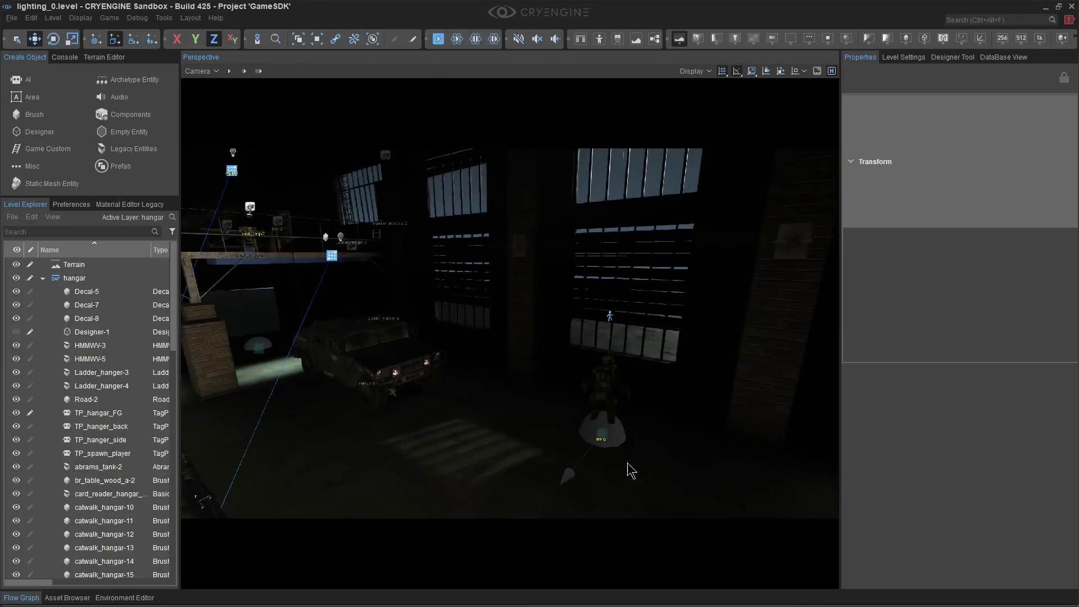
right_drag(510, 333, 321, 335)
key(w)
right_drag(528, 378, 636, 374)
right_drag(735, 393, 820, 410)
key(w)
key(d)
key(w)
key(s)
key(s)
key(w)
right_drag(455, 365, 447, 323)
right_drag(641, 298, 534, 289)
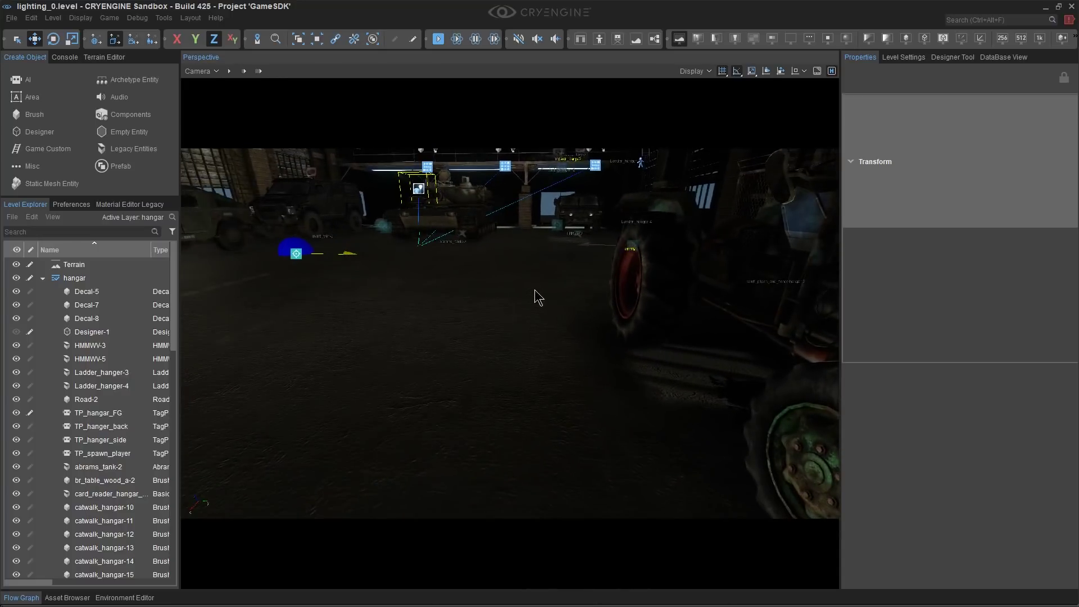
Examine the unlit hangar interior from its front end, including the side walls and parked vehicles
key(F11)
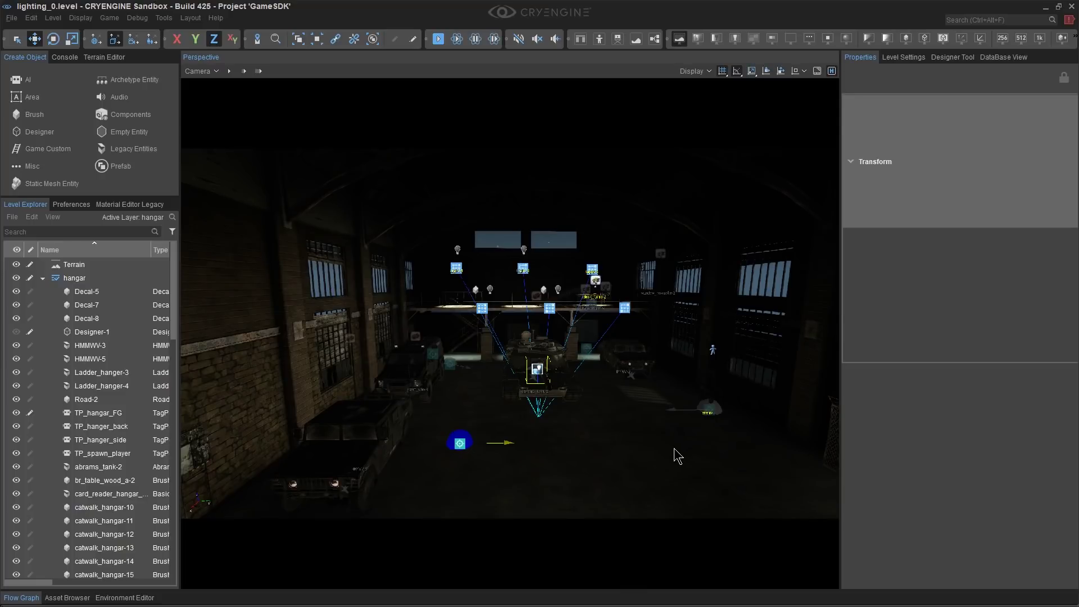
scroll(673, 448, up, 1)
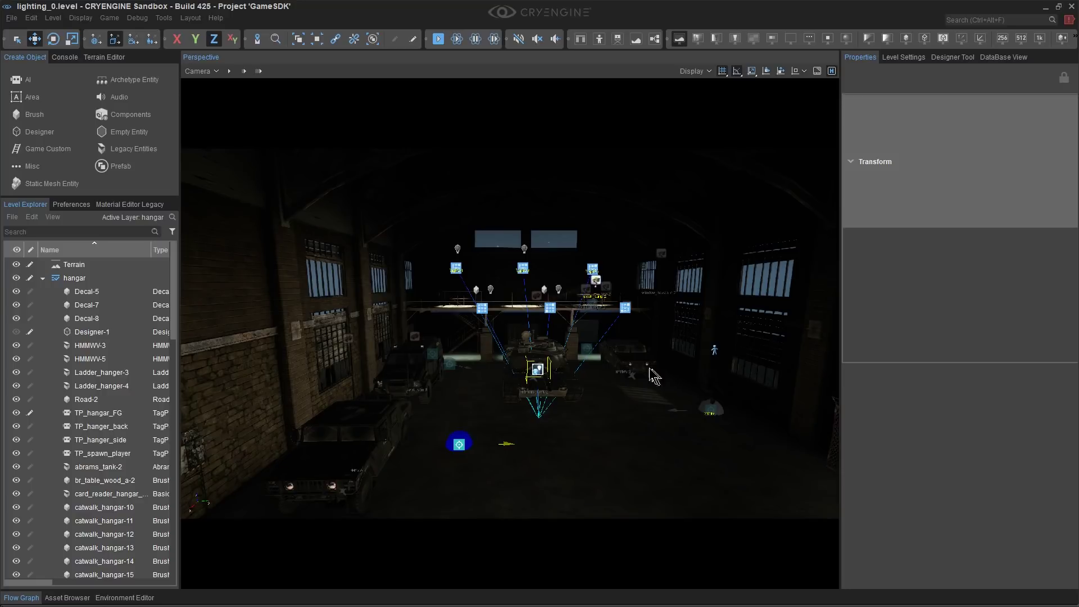
middle_drag(583, 389, 587, 422)
right_drag(610, 423, 687, 428)
key(w)
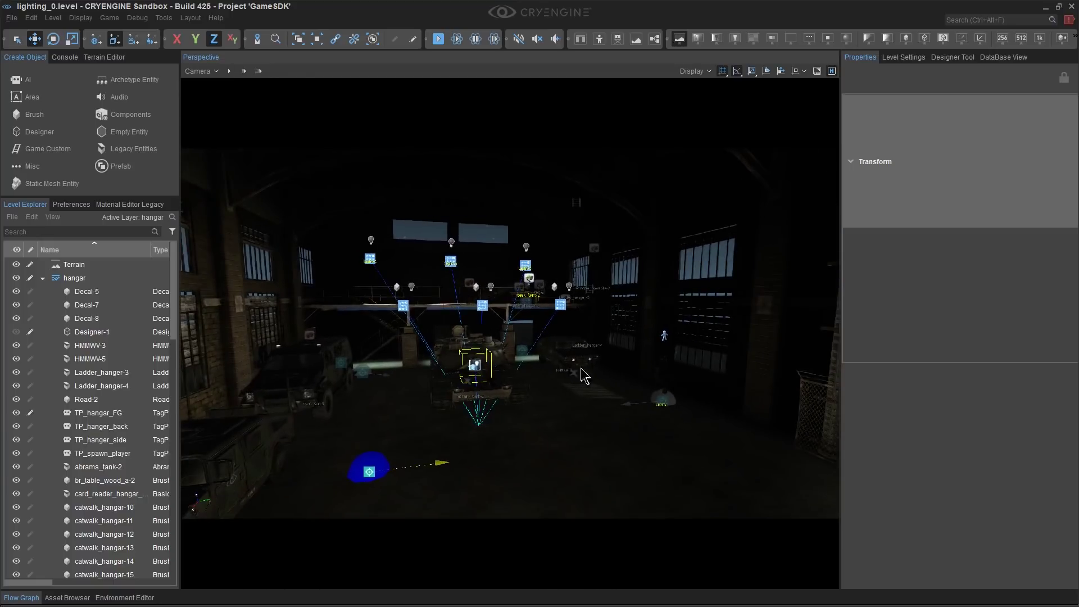
right_drag(572, 366, 1051, 351)
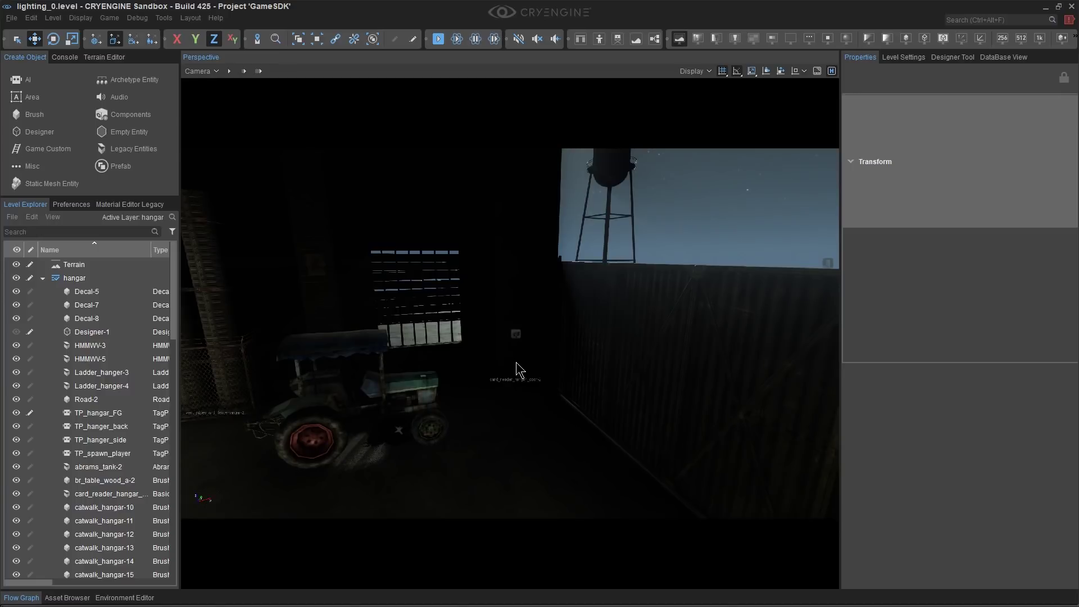
Place light_door_button-2 by the brick side wall at about X 355.2, Y 2010.5, Z 86, rotated -180 about Z
right_drag(520, 353, 645, 343)
right_drag(564, 345, 163, 349)
right_drag(627, 360, 470, 346)
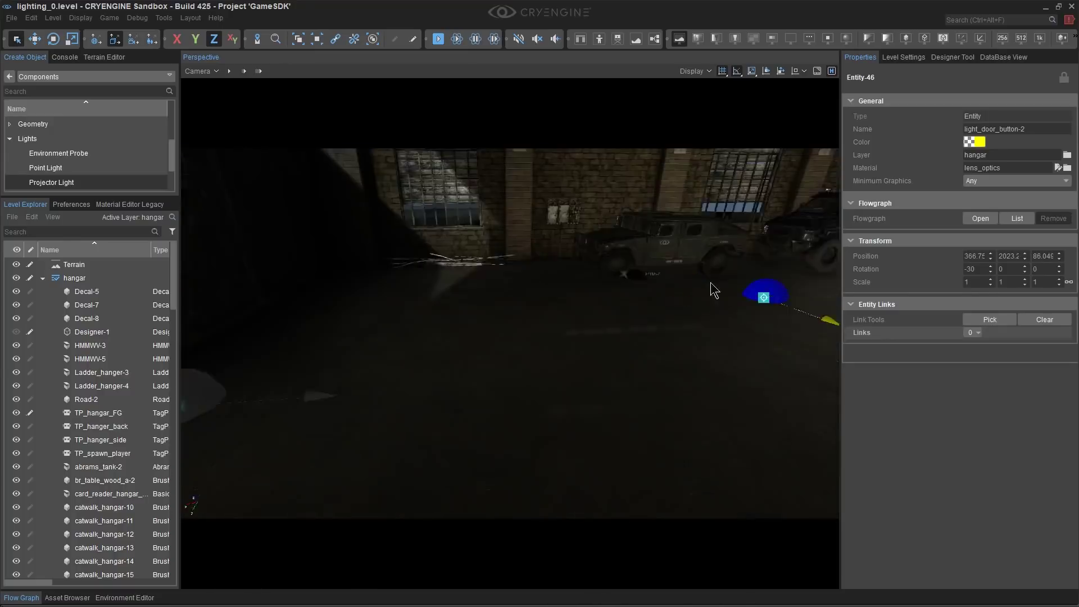
right_drag(511, 337, 478, 340)
drag(360, 344, 340, 339)
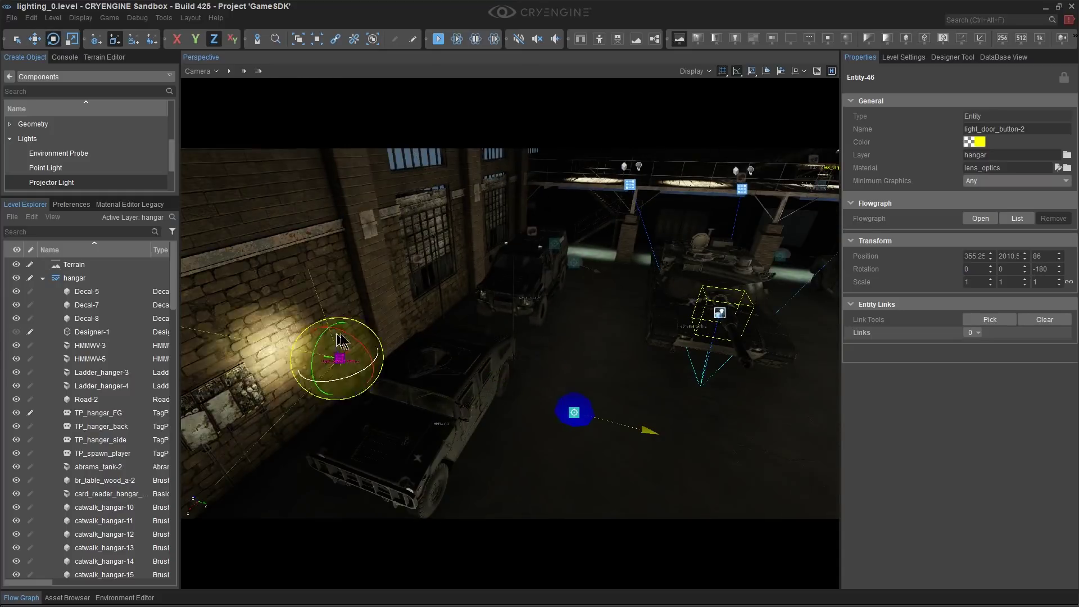
Position copies of the light_hangar_front light across the hangar and along the opposite windowed wall
drag(428, 97, 413, 89)
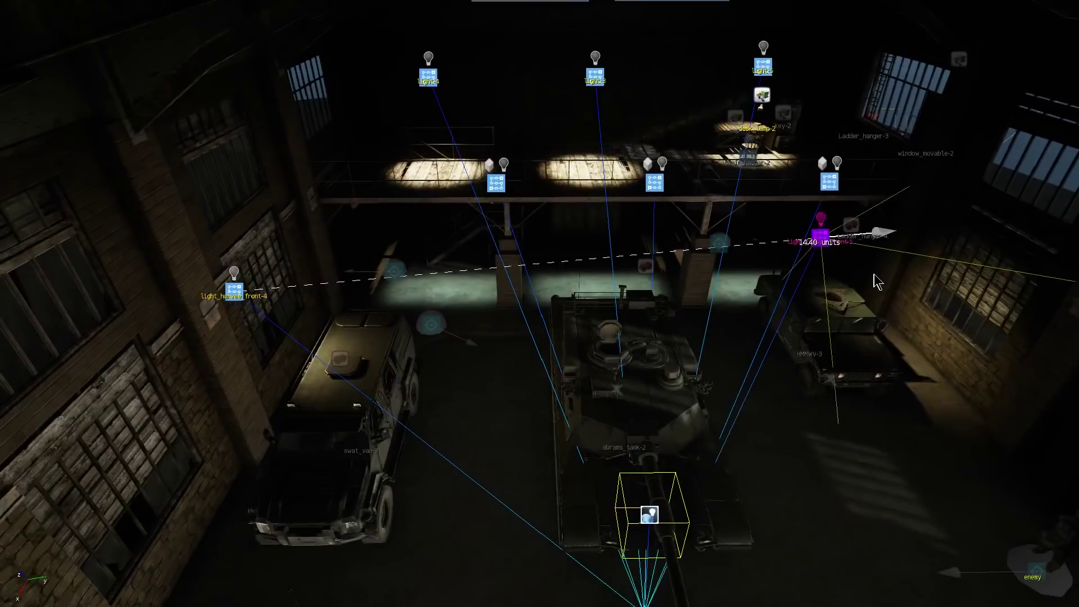
drag(875, 275, 947, 256)
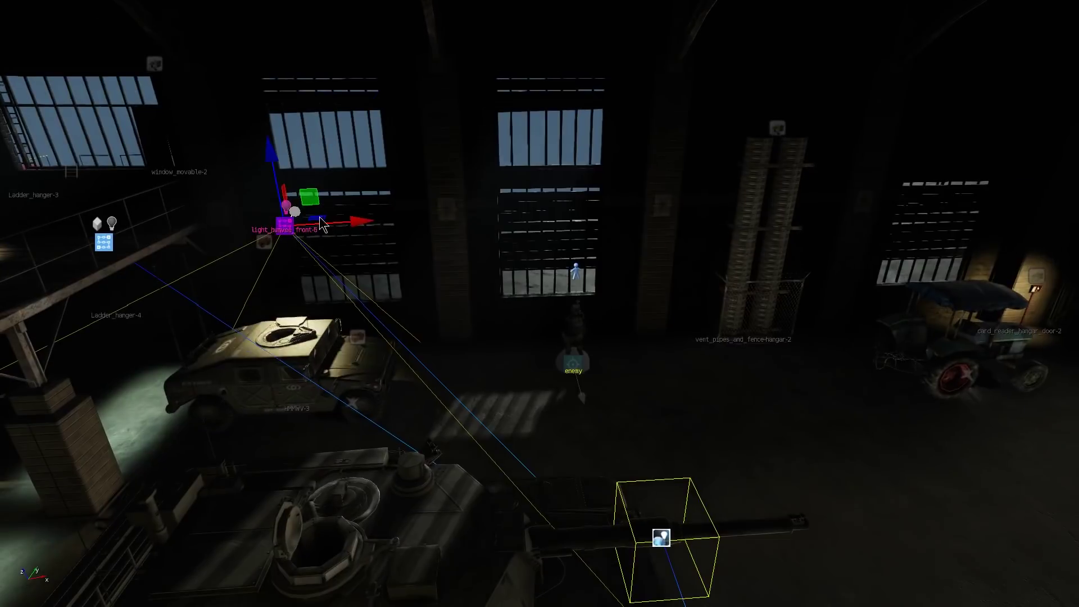
drag(284, 206, 713, 206)
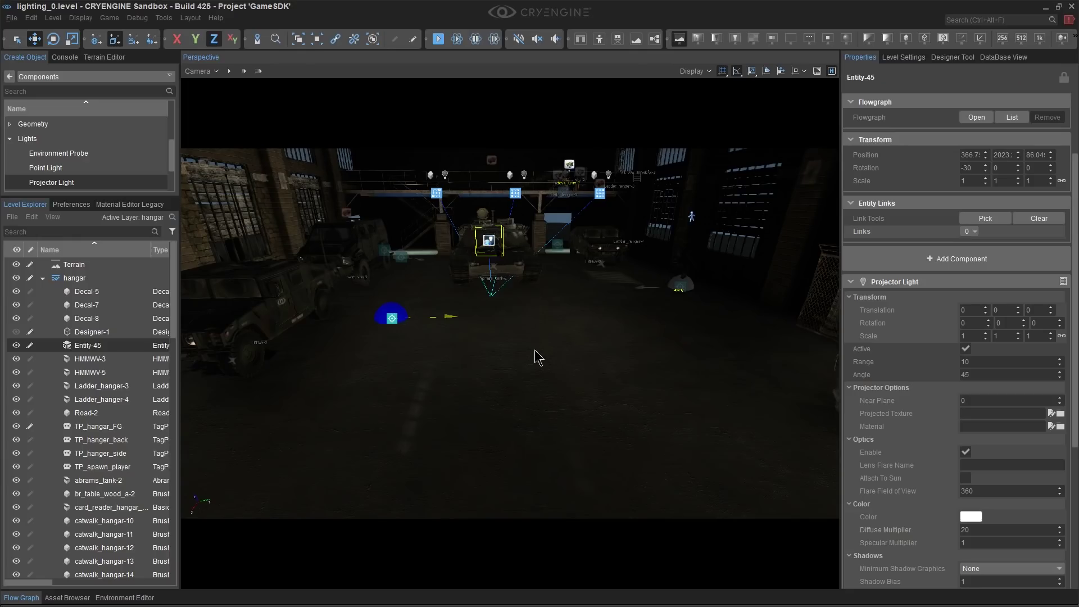
Start game mode, walk past the tank toward the catwalk lights and attack the patrolling enemy
key(w)
right_drag(535, 350, 538, 352)
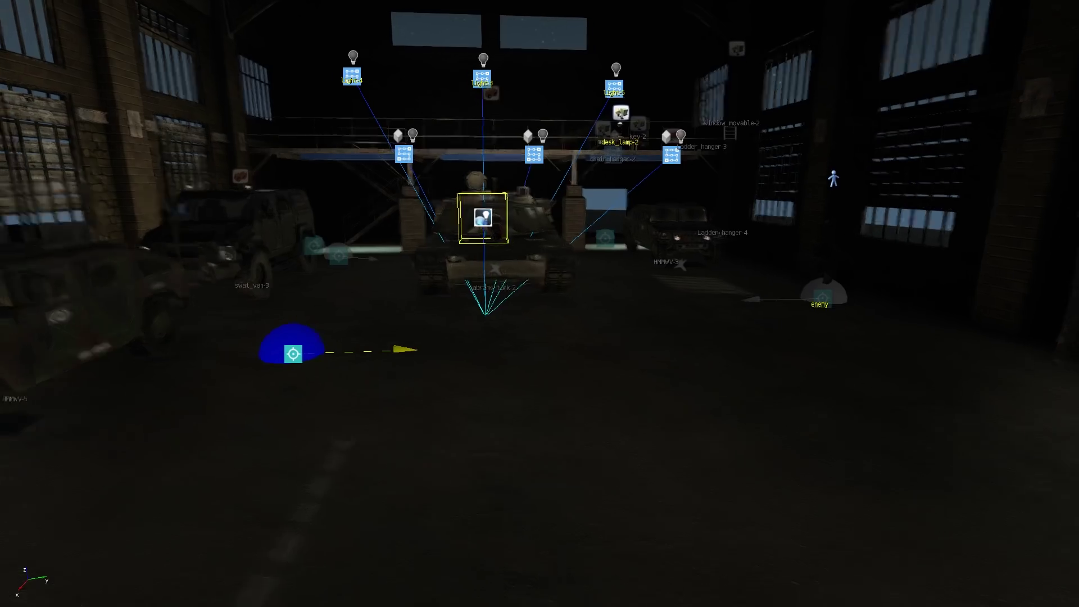
key(ctrl+g)
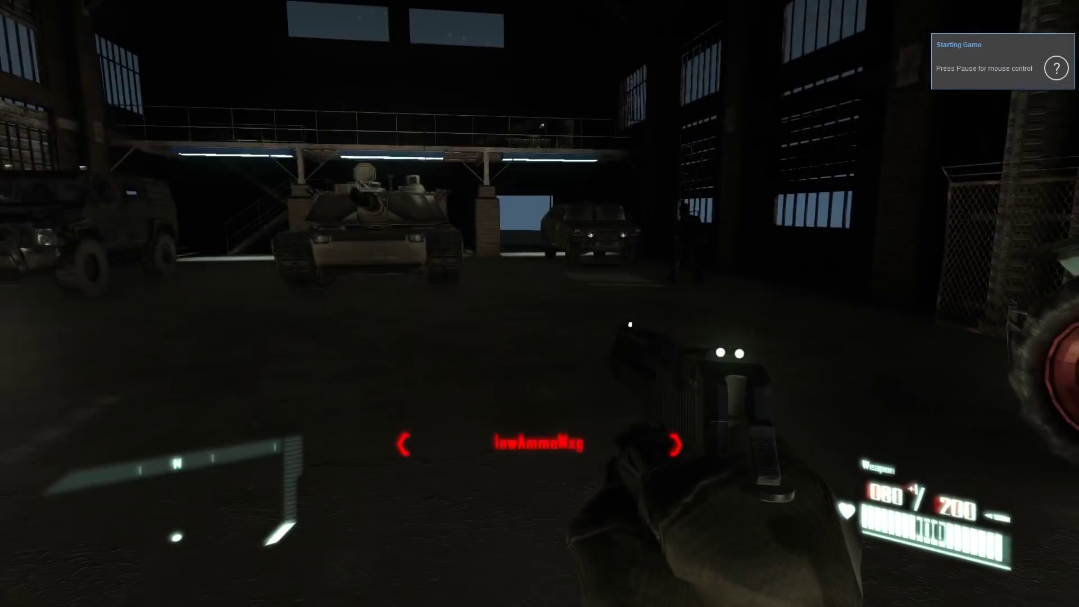
key(w)
key(w)
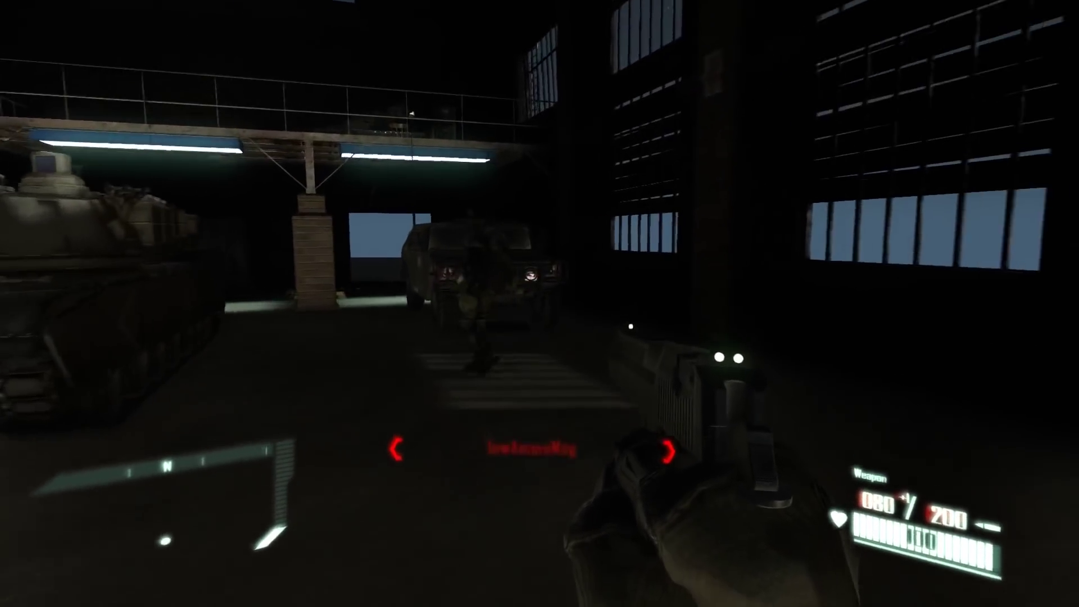
key(w)
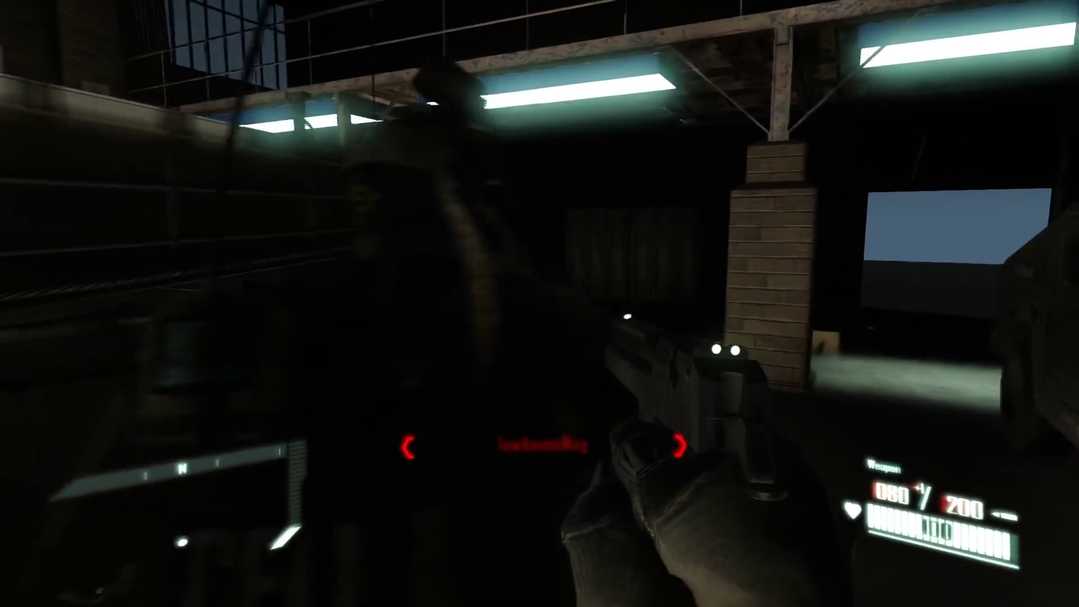
key(v)
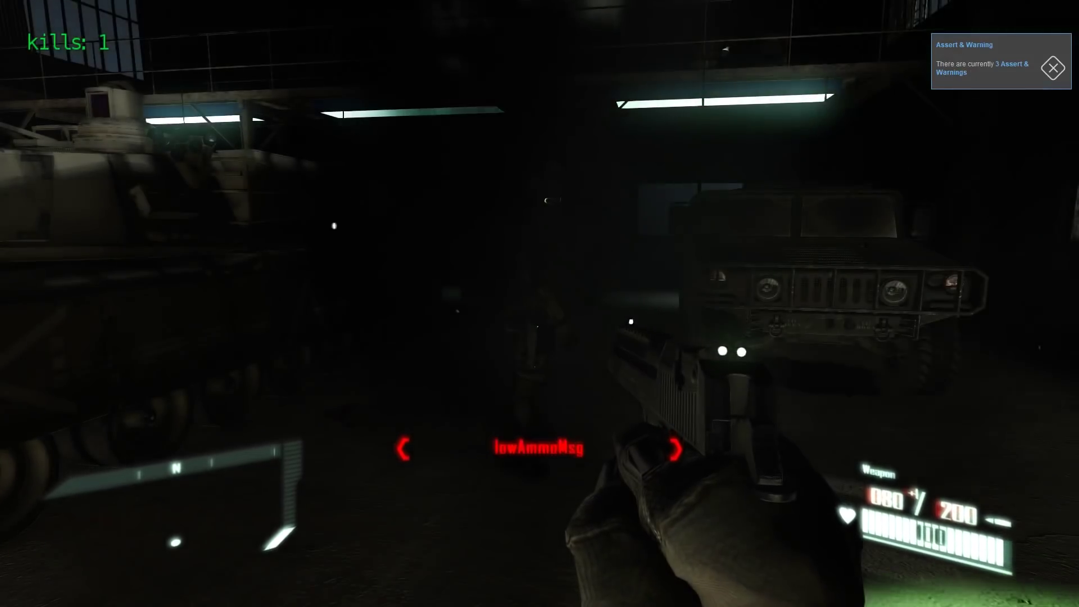
Back away from the tank to check how the characters' lights illuminate the hangar, and leave game mode
key(s)
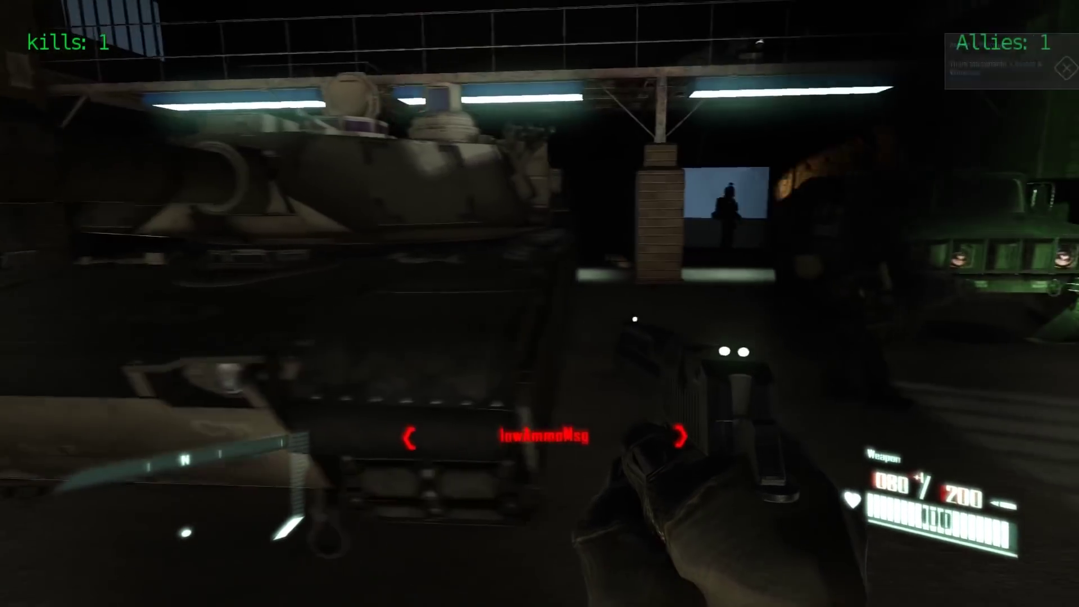
key(a)
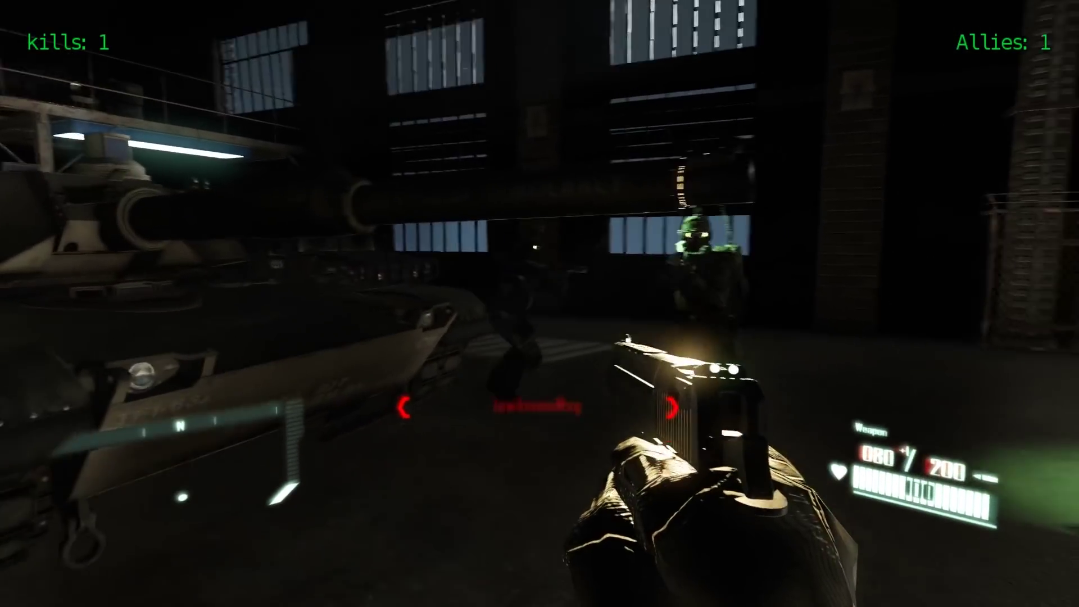
key(s)
key(s)
key(Escape)
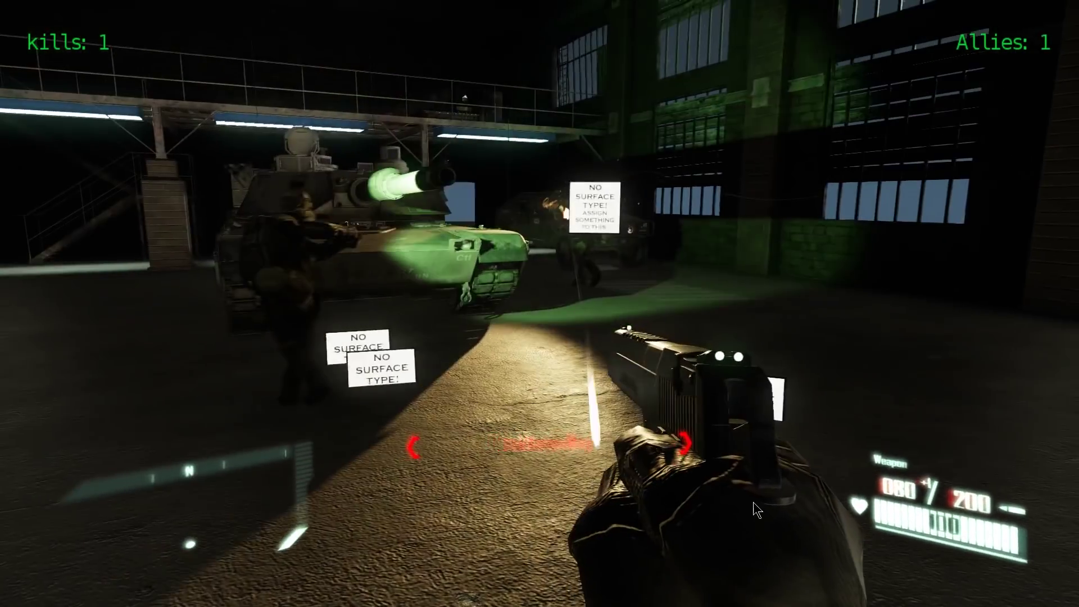
right_drag(761, 489, 619, 461)
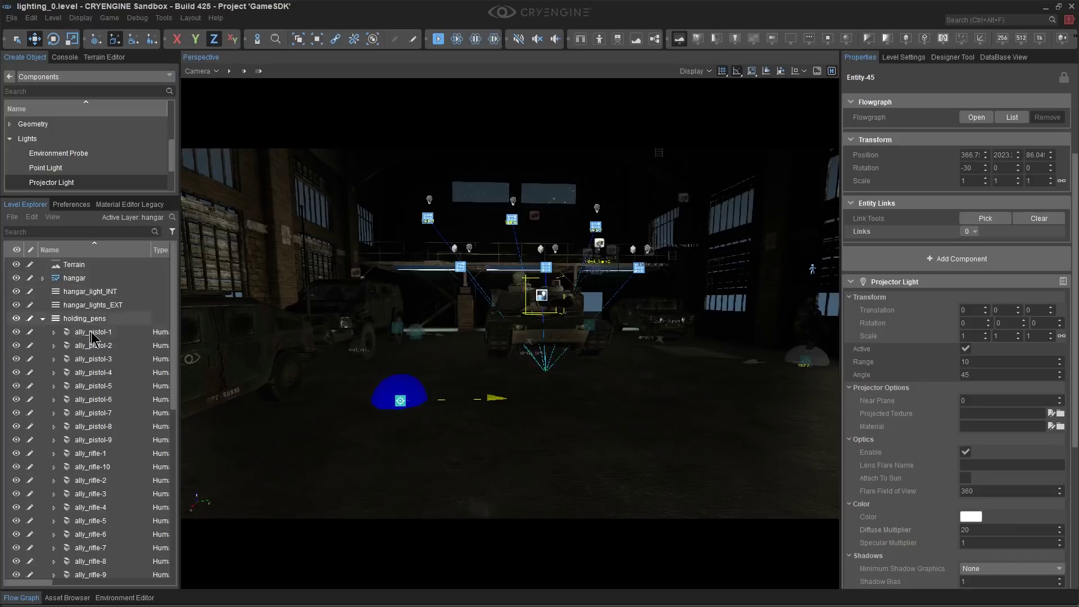
Go to ally_pistol-1 in the holding_pens layer and examine the lights on the allies
double_click(83, 335)
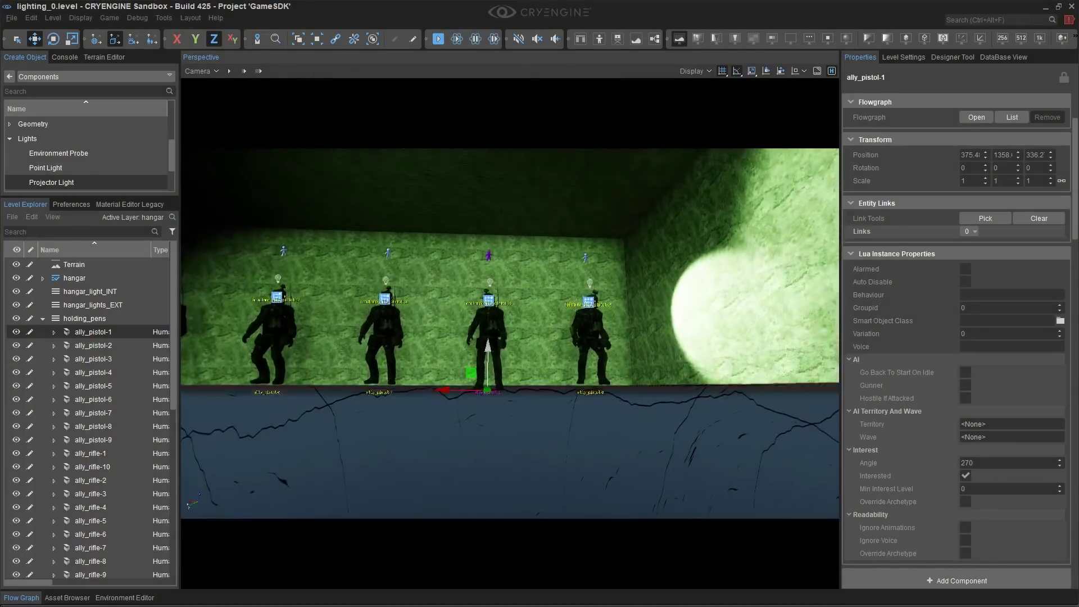
alt+middle_drag(510, 334, 591, 340)
right_drag(510, 334, 815, 331)
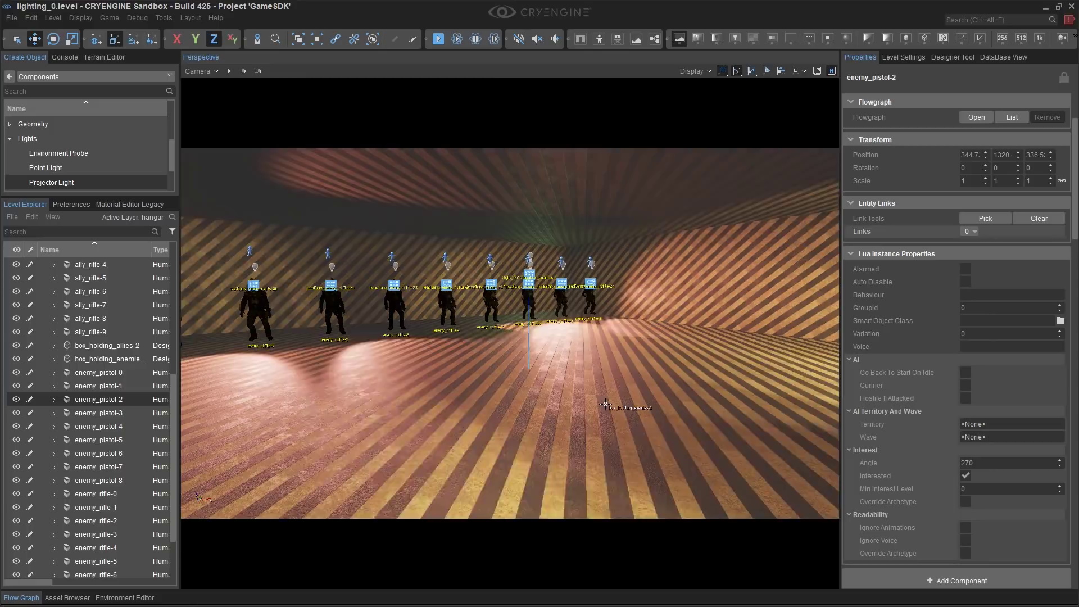
Examine the enemies' lights in the striped holding pen, deselecting enemy_pistol-2 and hiding the helper icons
click(626, 423)
middle_drag(625, 419, 628, 436)
mouse_move(627, 416)
right_down()
mouse_move(644, 416)
mouse_move(627, 414)
right_up()
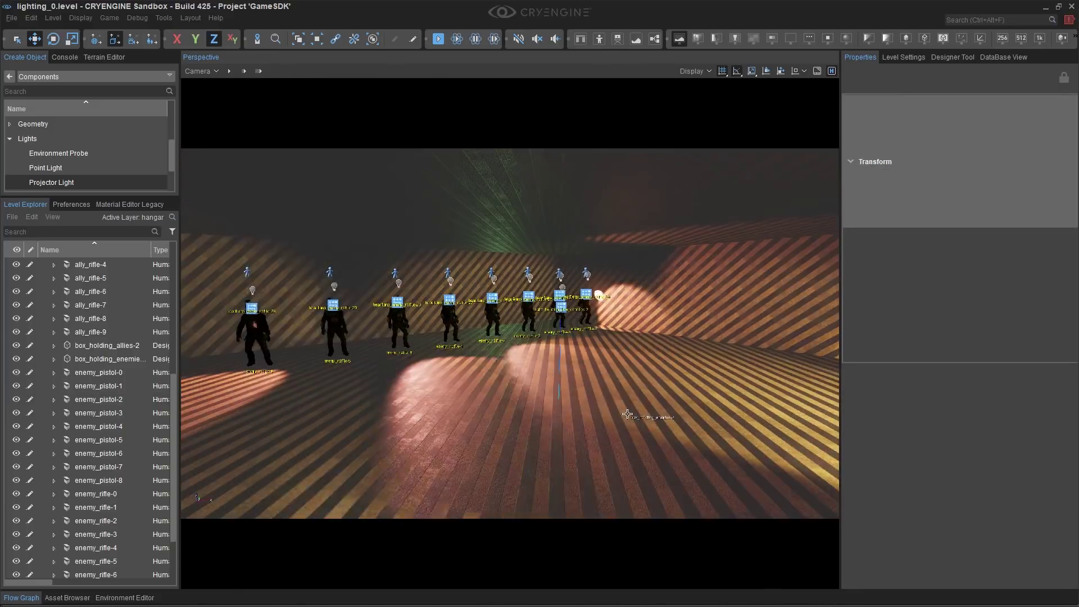
key(shift+space)
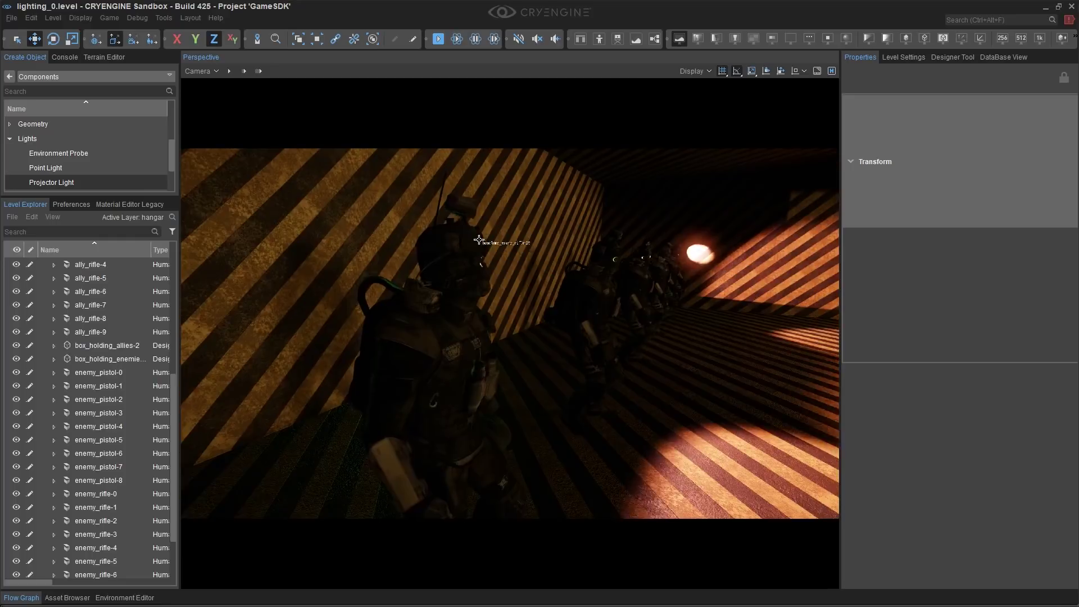
Inspect the enemies in the striped holding pen up close and from farther back, checking their eye glow and silhouettes
right_drag(482, 241, 471, 233)
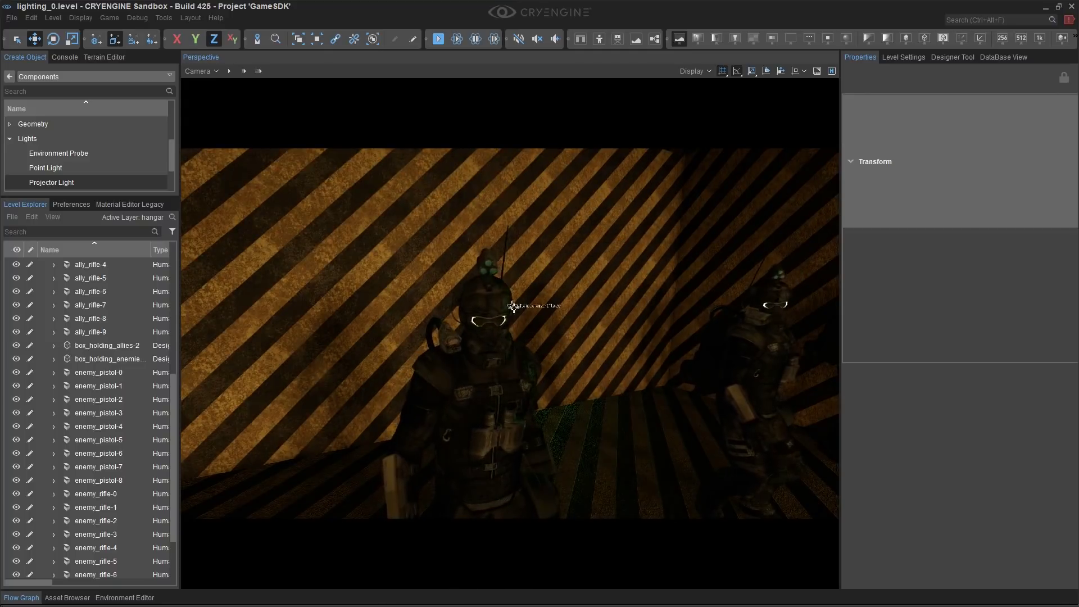
key(s)
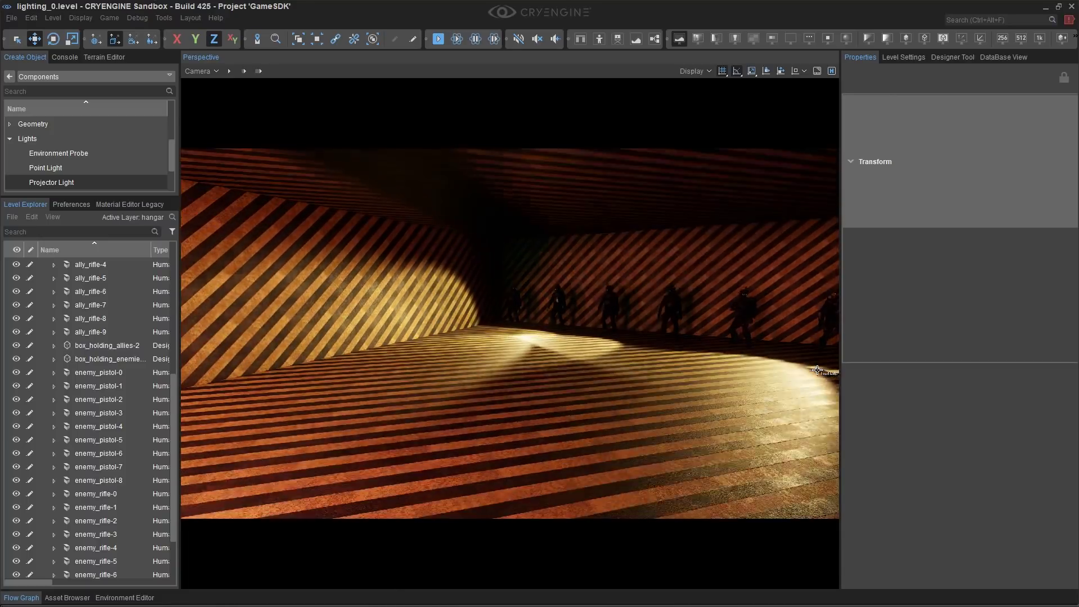
right_drag(752, 346, 757, 346)
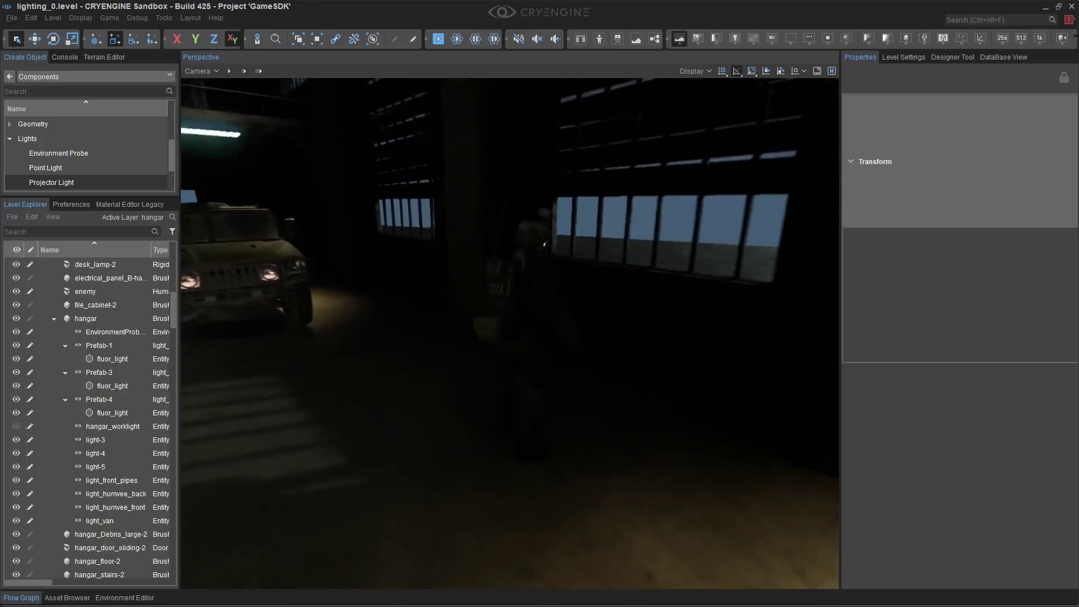
Add a projector light beside the enemy near the Humvee in the hangar and raise it to about the enemy's head height
right_drag(554, 385, 554, 383)
middle_drag(553, 383, 521, 375)
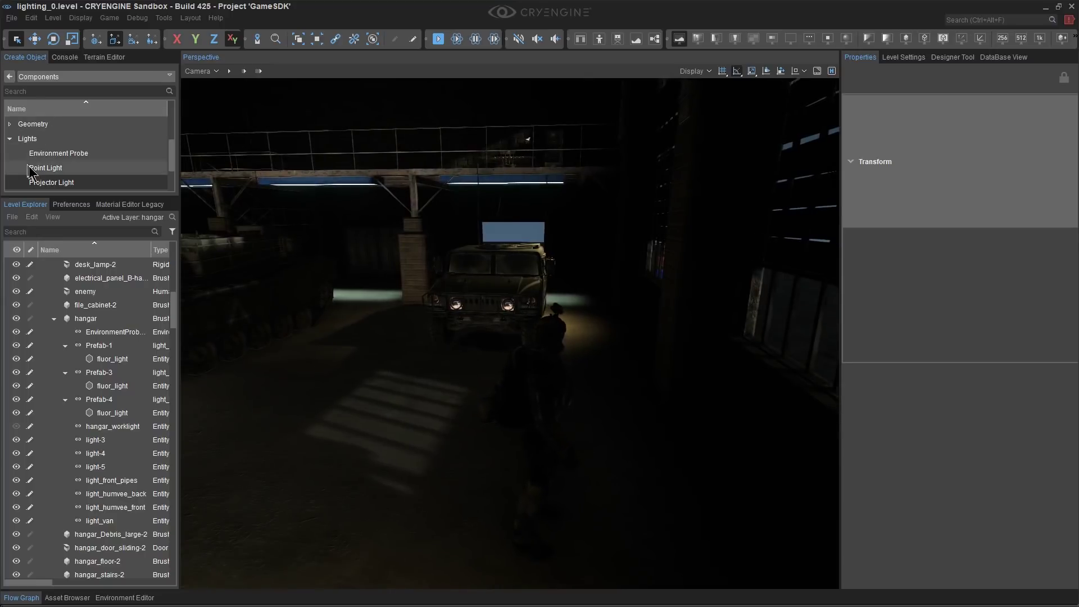
drag(49, 183, 509, 430)
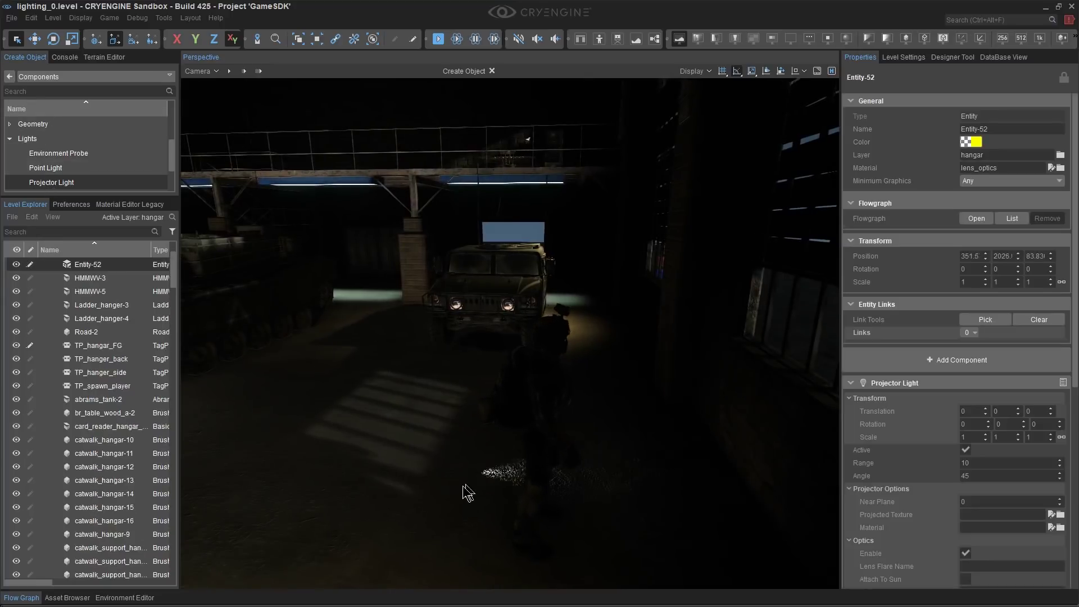
click(579, 530)
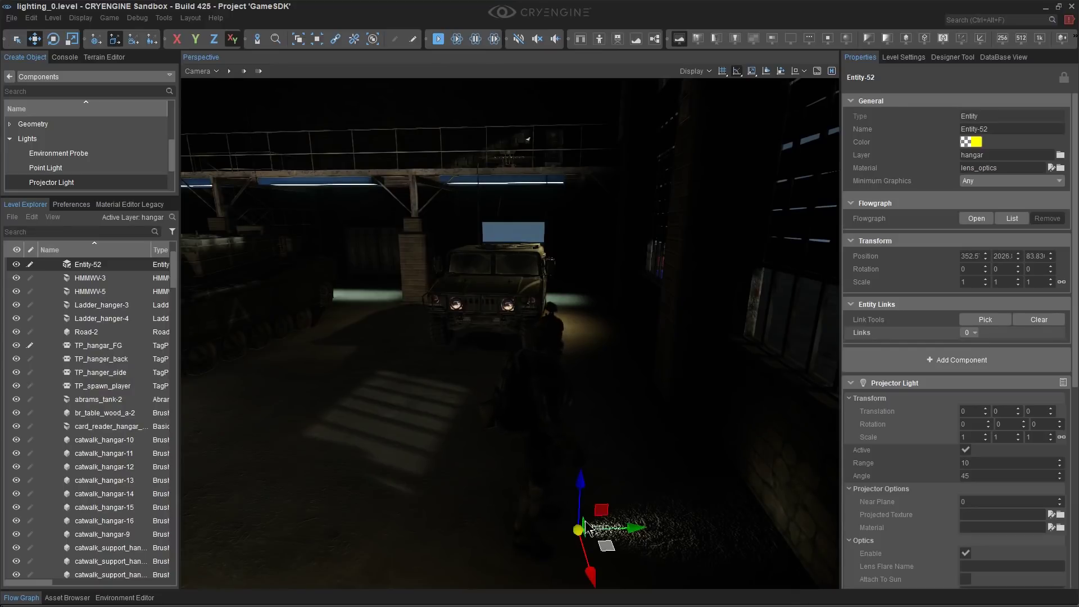
drag(586, 499, 582, 325)
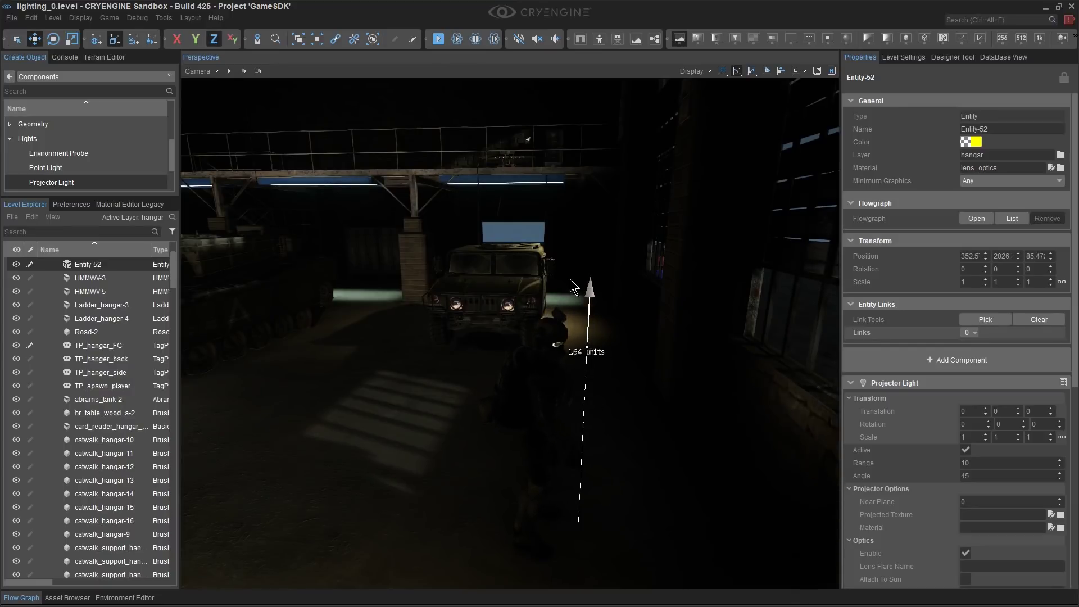
Rename the new projector light as headlamp_enemy
key(F2)
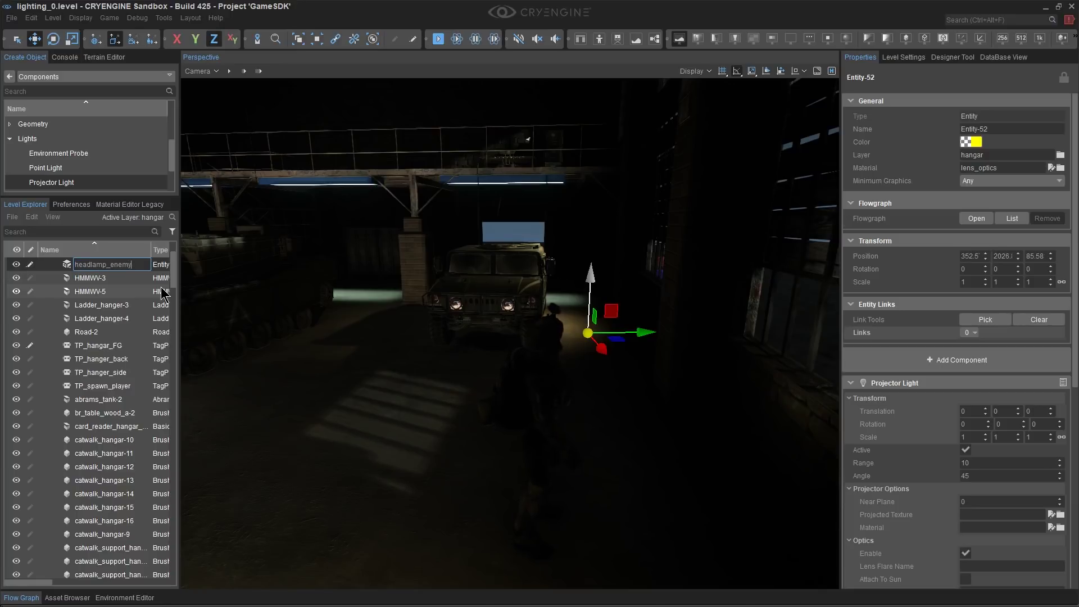
text(headlamp_enemy)
key(Return)
Link headlamp_enemy to the Bip01 Look bone of the hangar's enemy
scroll(101, 394, down, 4)
click(54, 494)
scroll(116, 440, down, 3)
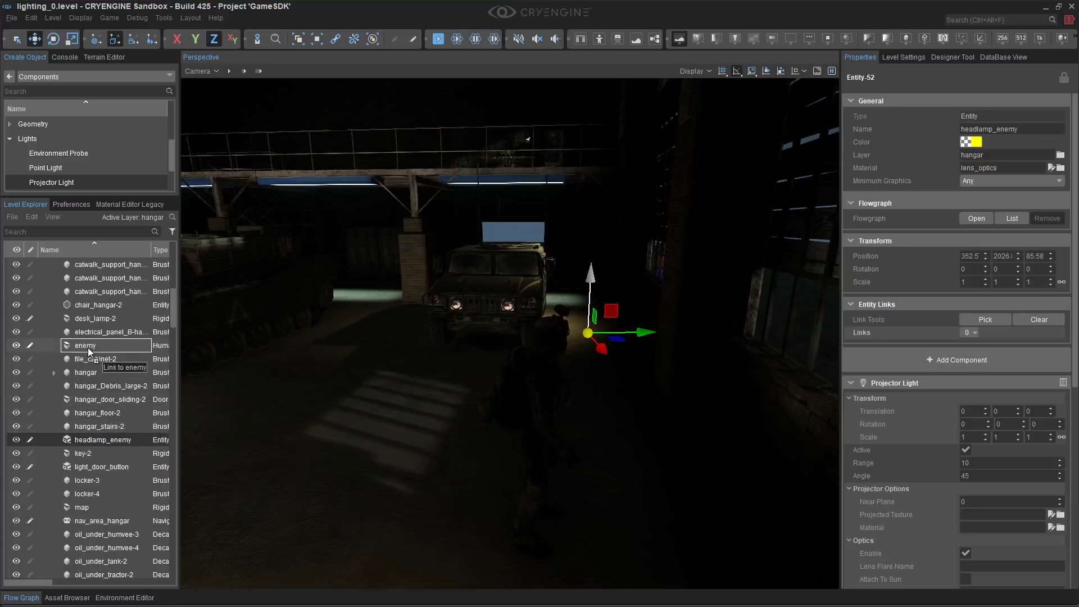
drag(88, 347, 88, 347)
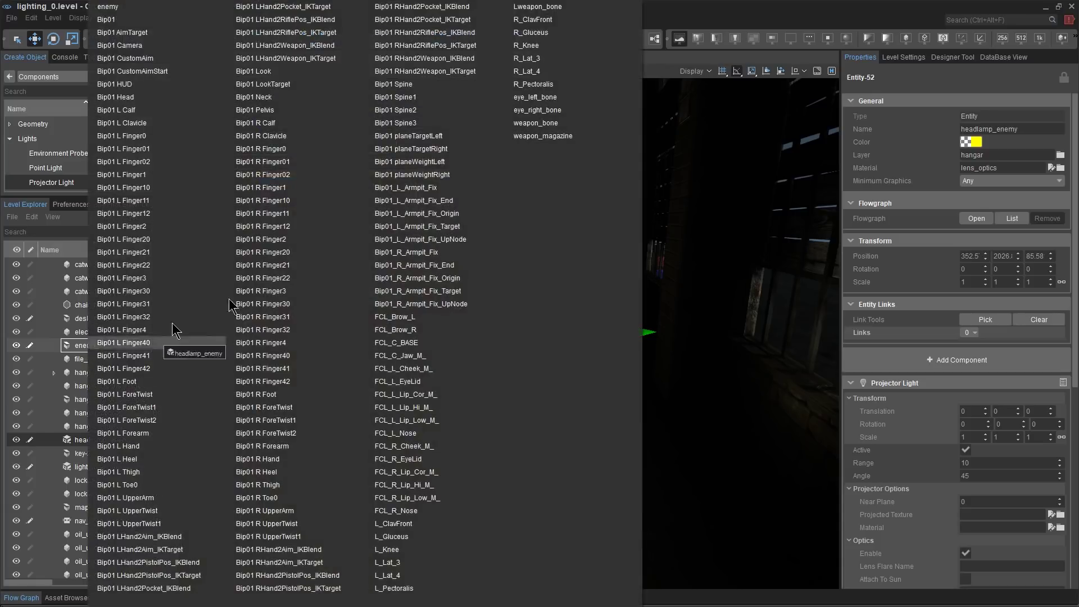
click(281, 74)
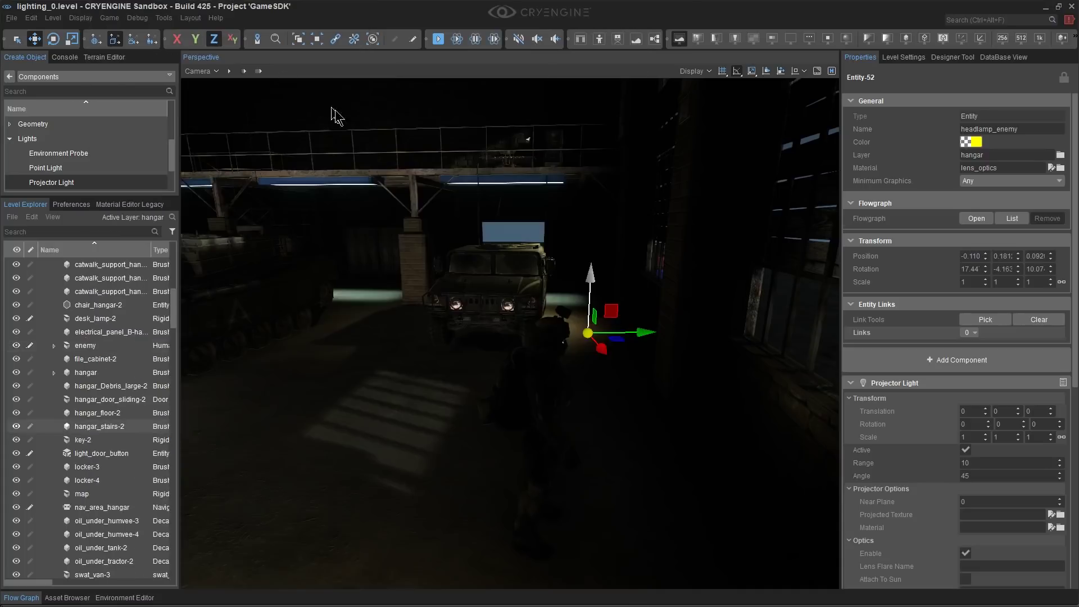
Select headlamp_enemy beneath its linked enemy and set its local position to 0, 0, 0
click(54, 346)
click(93, 357)
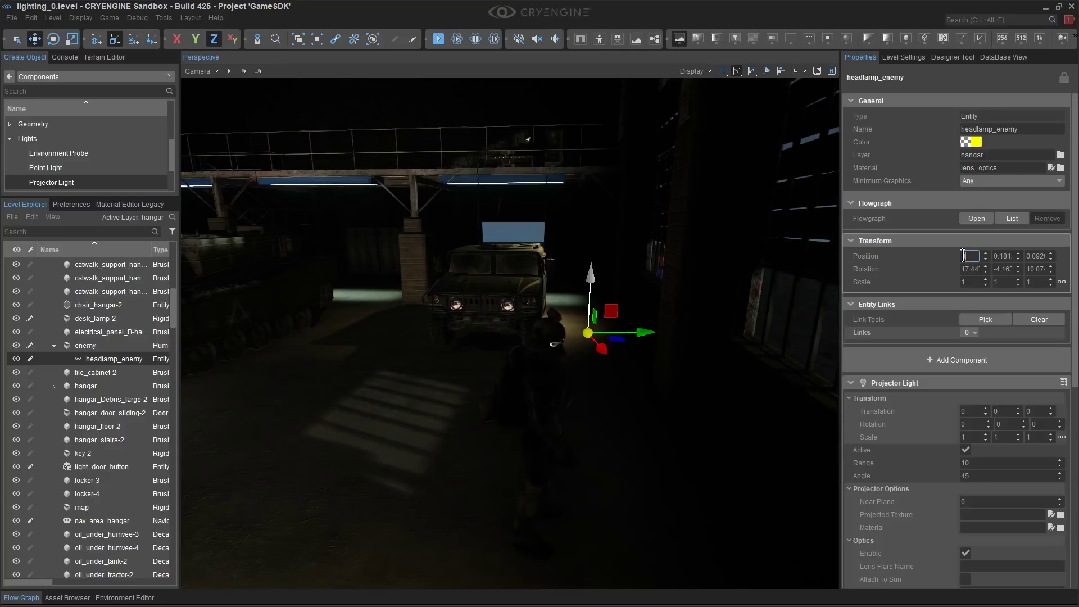
key(Tab)
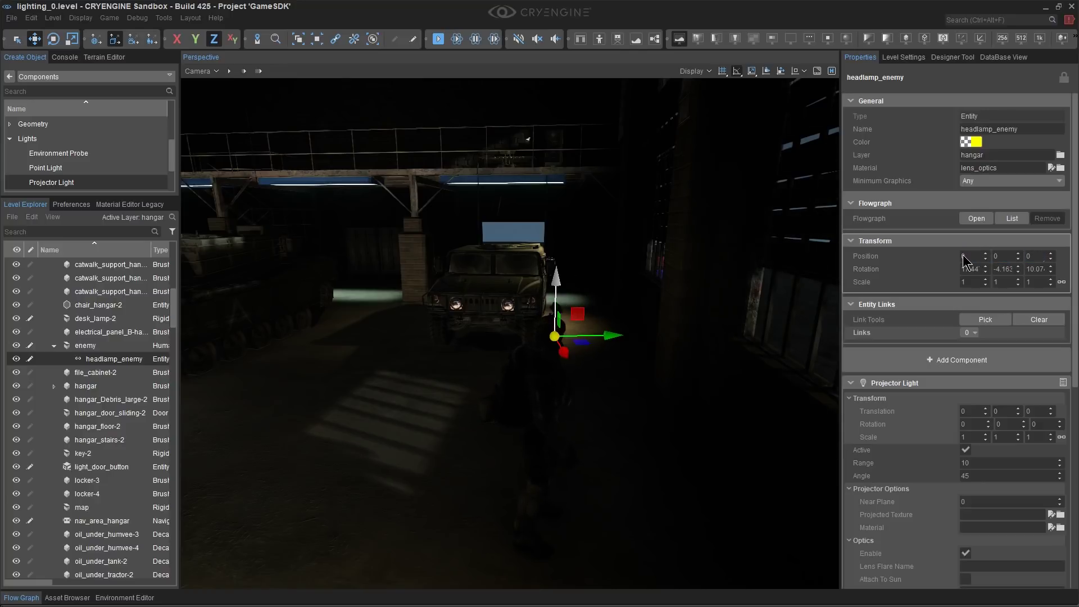
Filter the level objects for "work" to turn on hangar_worklight, and set headlamp_enemy's local Z position to 0.2
right_drag(545, 380, 596, 422)
text(work)
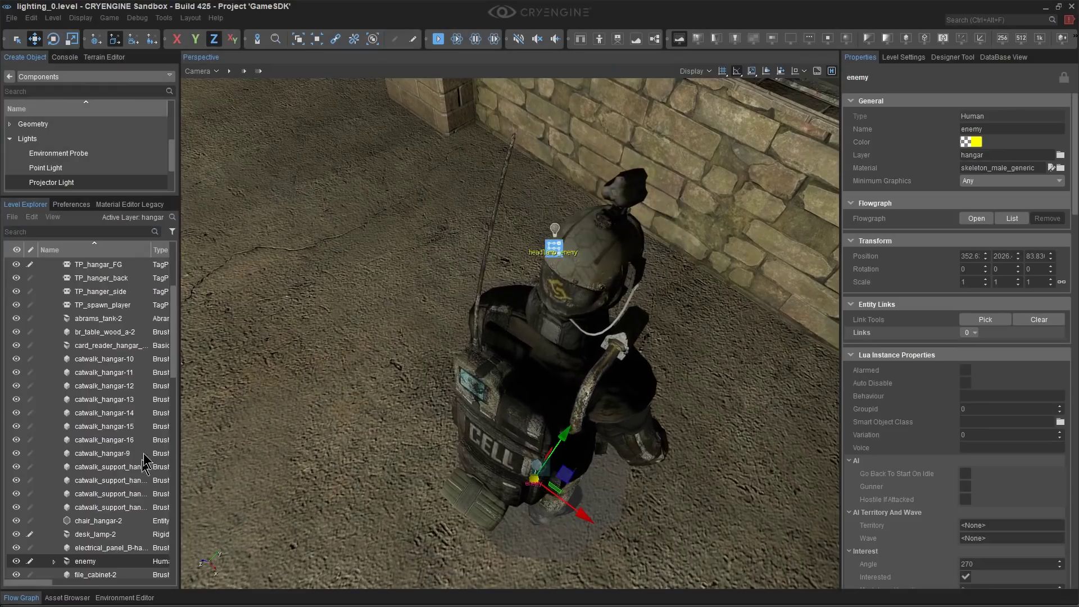
scroll(115, 450, down, 2)
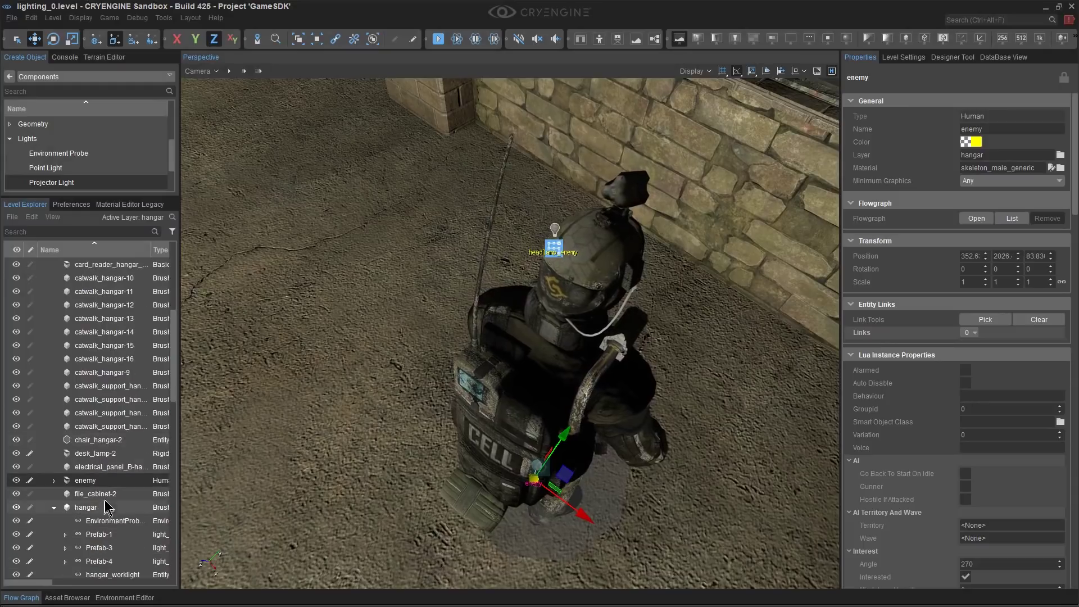
click(54, 480)
click(113, 493)
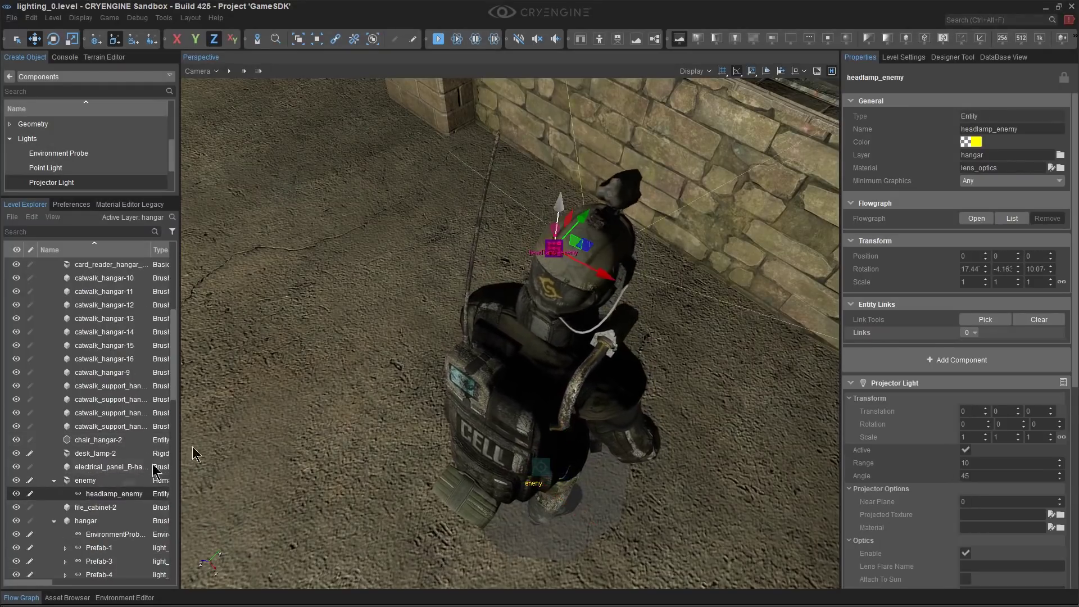
alt+middle_drag(726, 332, 674, 301)
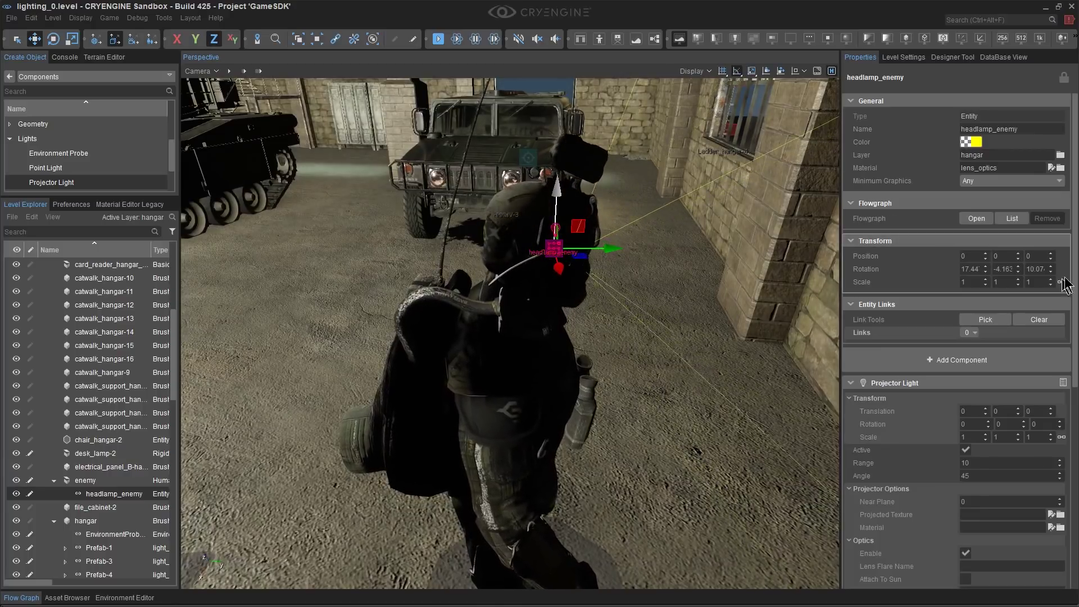
click(1051, 255)
alt+middle_drag(748, 286, 694, 270)
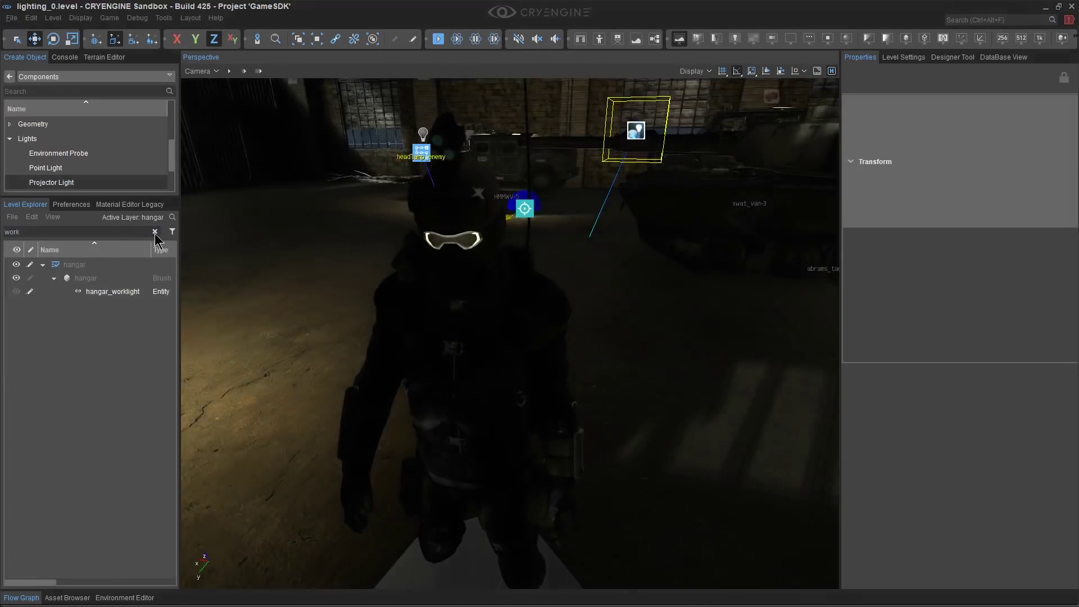
Clear the object filter and give headlamp_enemy an angle of 25 and the projected texture spot_025
click(155, 233)
right_drag(355, 251, 286, 201)
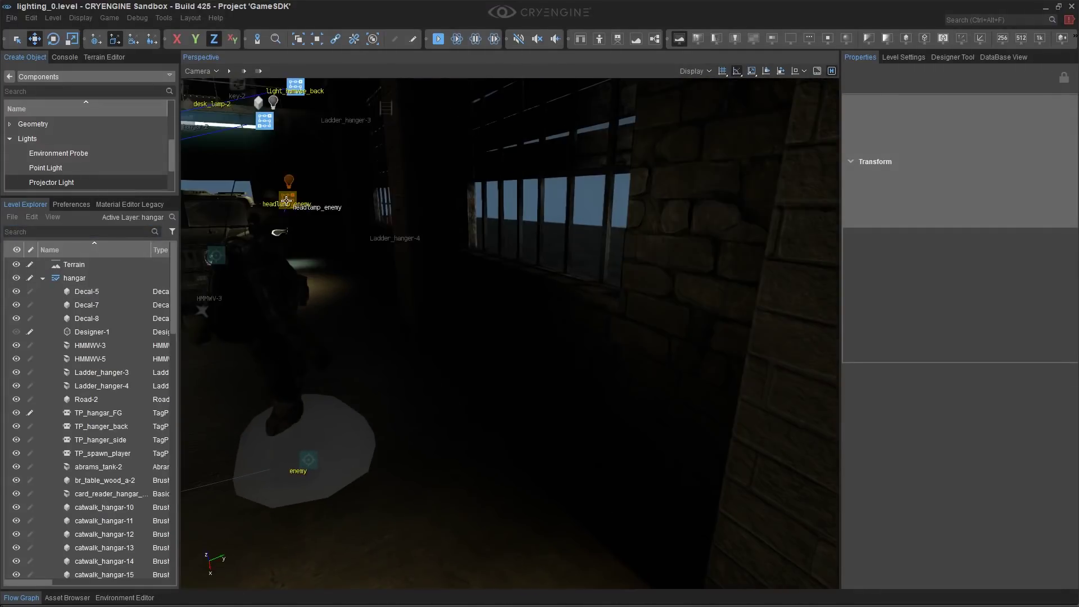
click(287, 201)
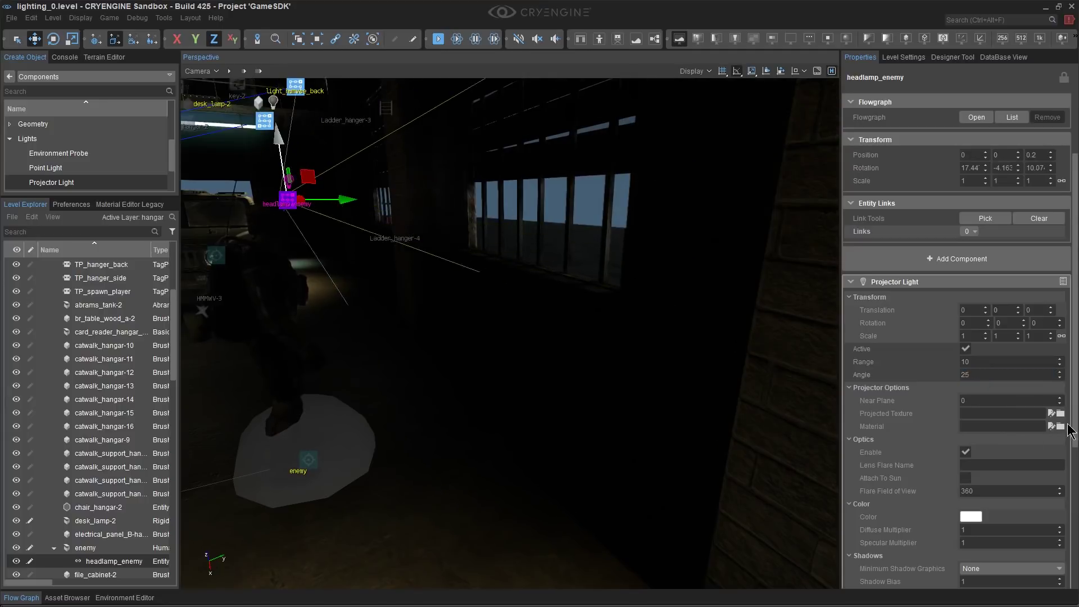
click(1061, 414)
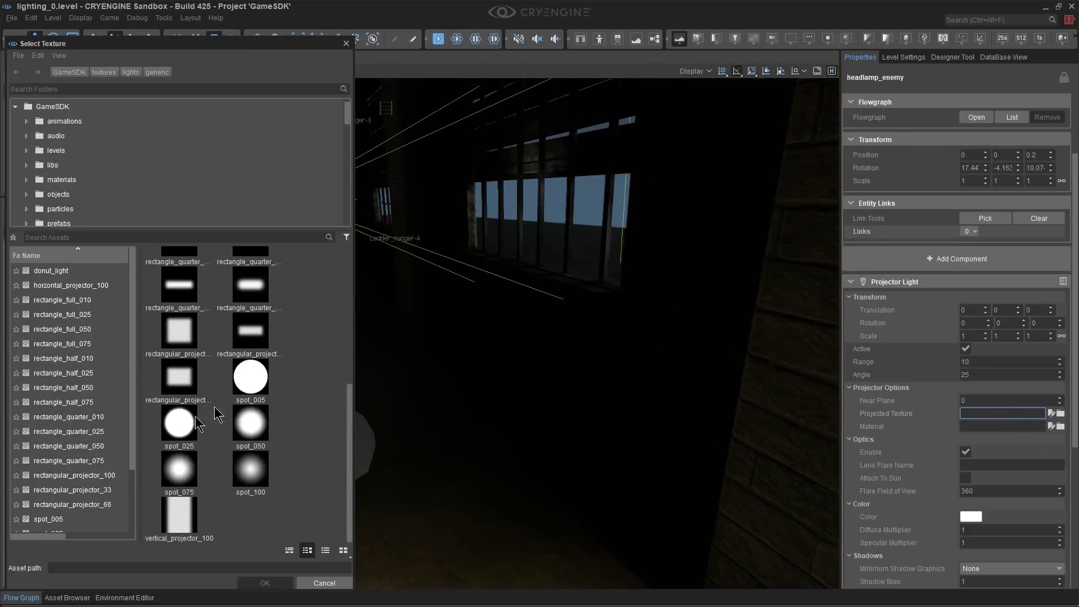
click(252, 387)
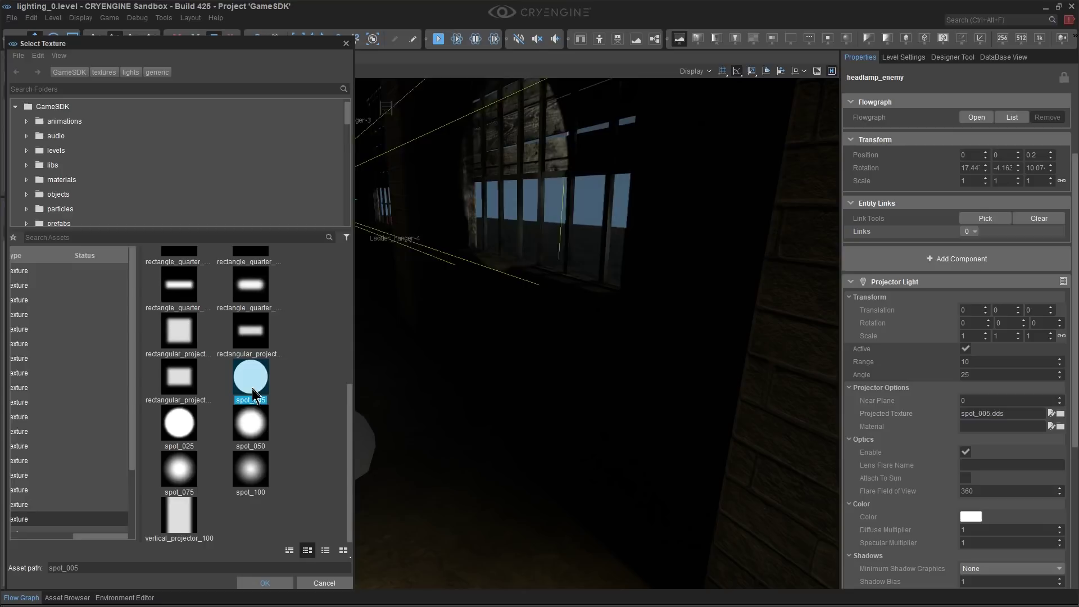
click(180, 424)
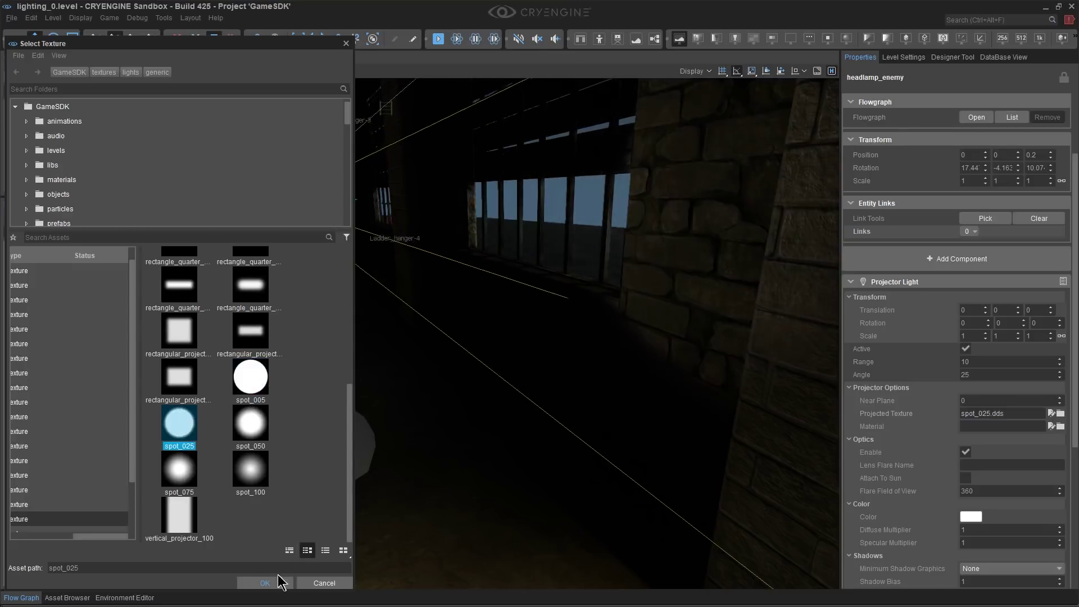
click(273, 583)
Set headlamp_enemy's diffuse multiplier to 30 and its light colour to a warm yellow
mouse_move(397, 472)
right_down()
mouse_move(435, 450)
mouse_move(397, 472)
right_up()
double_click(992, 531)
text(30)
key(Return)
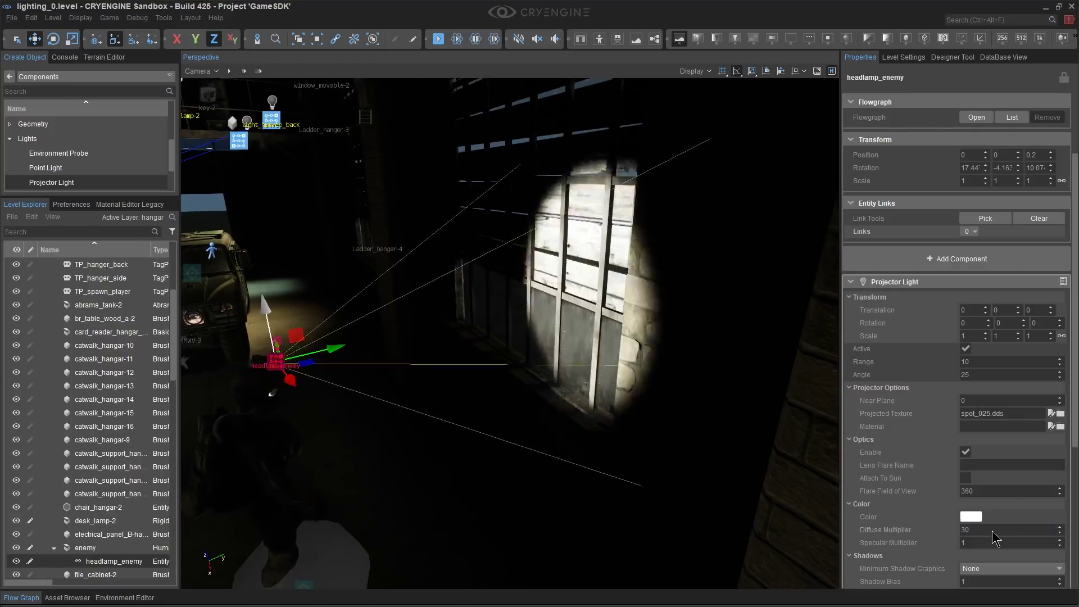
click(971, 517)
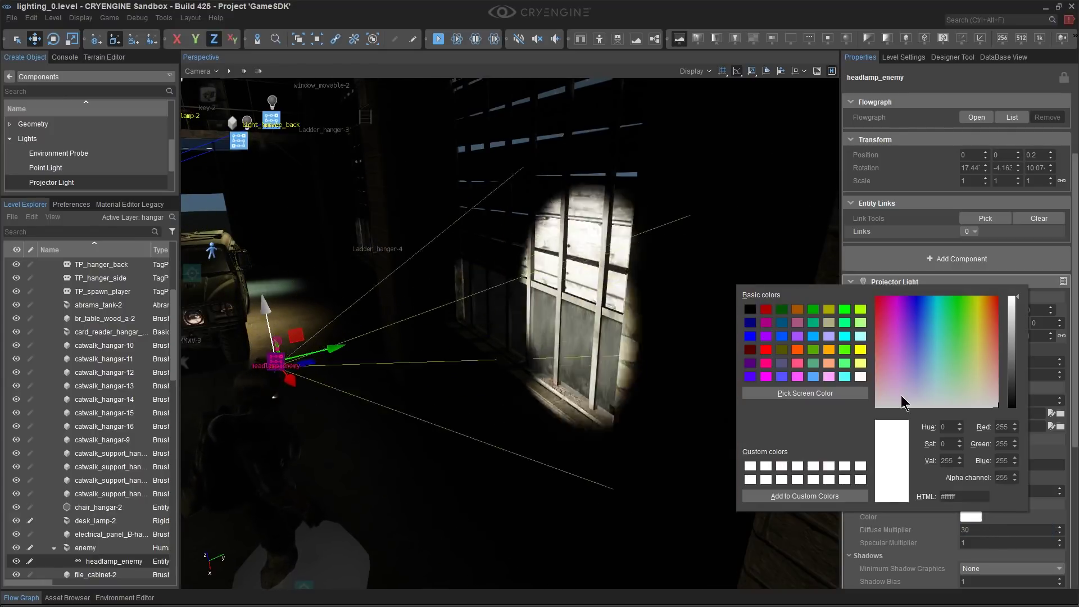
drag(981, 349, 981, 348)
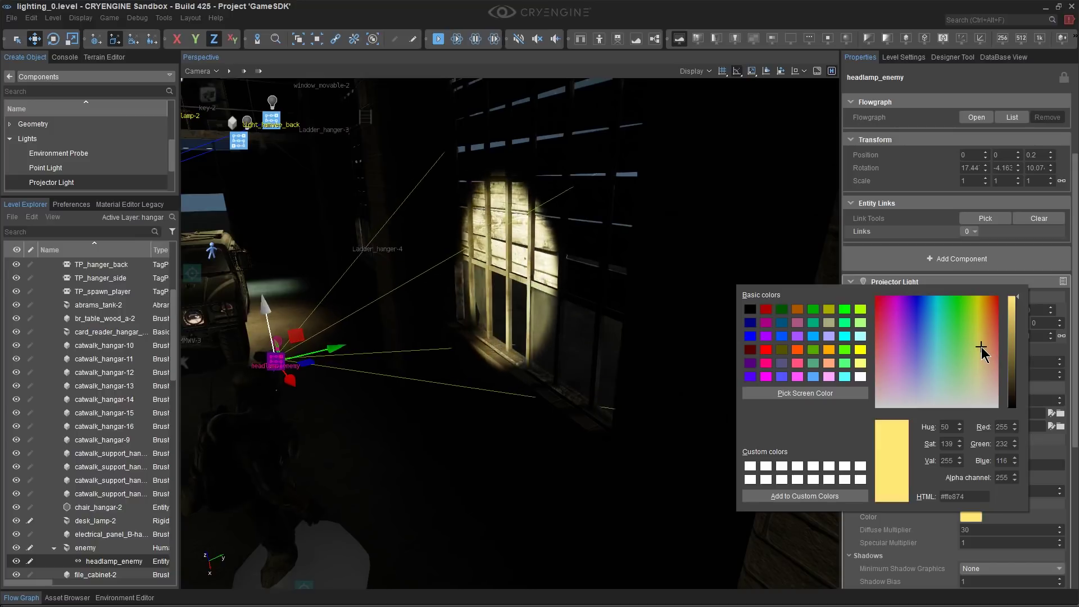
right_drag(675, 338, 748, 338)
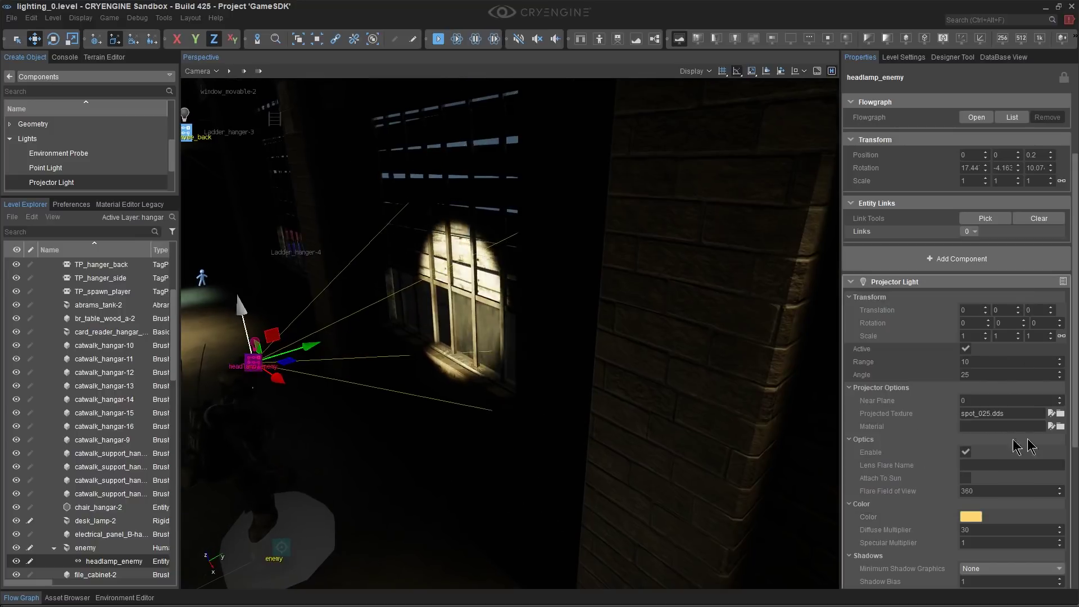
Make headlamp_enemy cast shadows by setting its minimum shadow graphics to Low
scroll(985, 413, down, 2)
scroll(985, 416, down, 3)
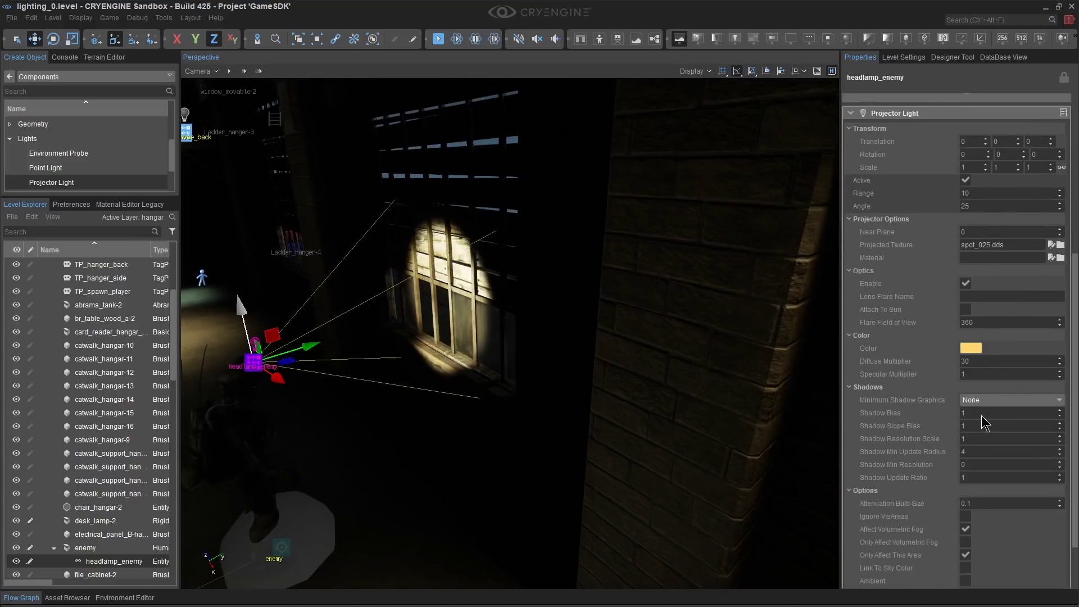
click(975, 403)
click(980, 414)
scroll(979, 388, down, 2)
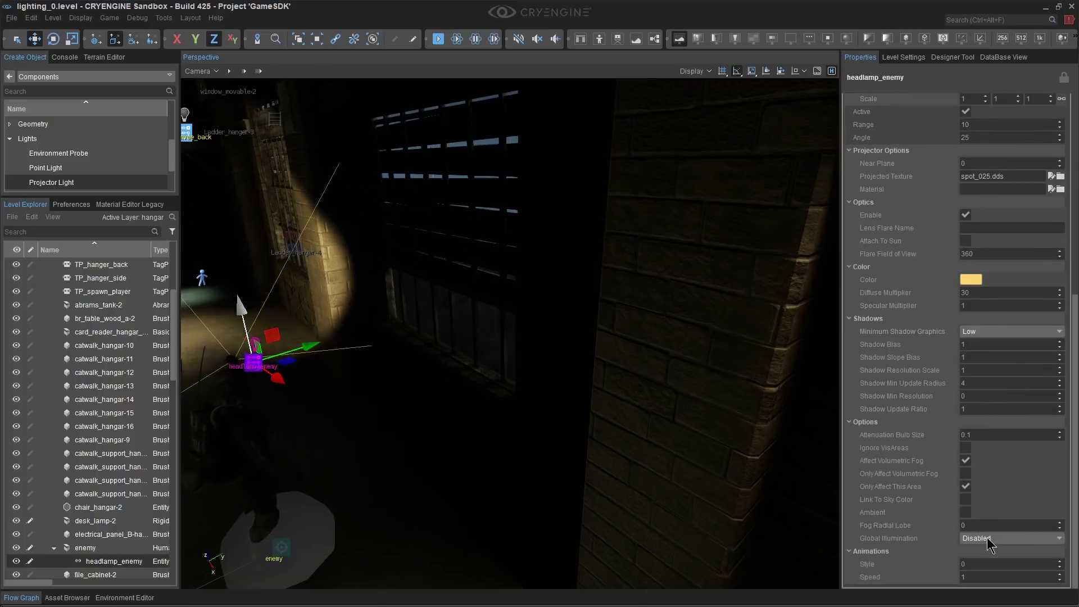
Back away from the enemy, deselect the headlamp, switch the viewport to full screen and start game mode
right_drag(627, 402, 547, 377)
key(s)
click(552, 379)
key(F11)
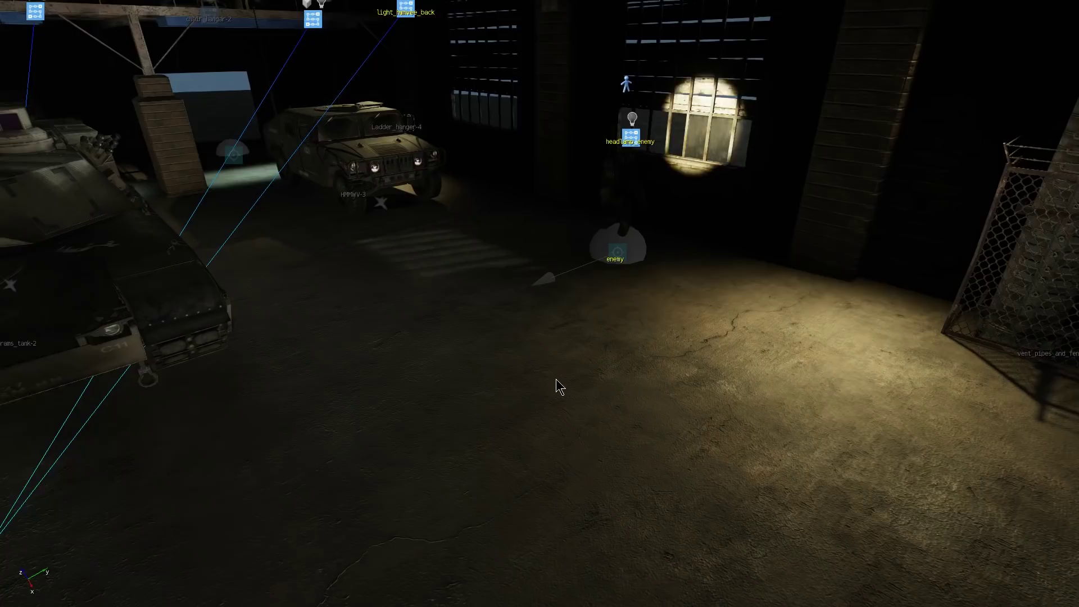
key(ctrl+g)
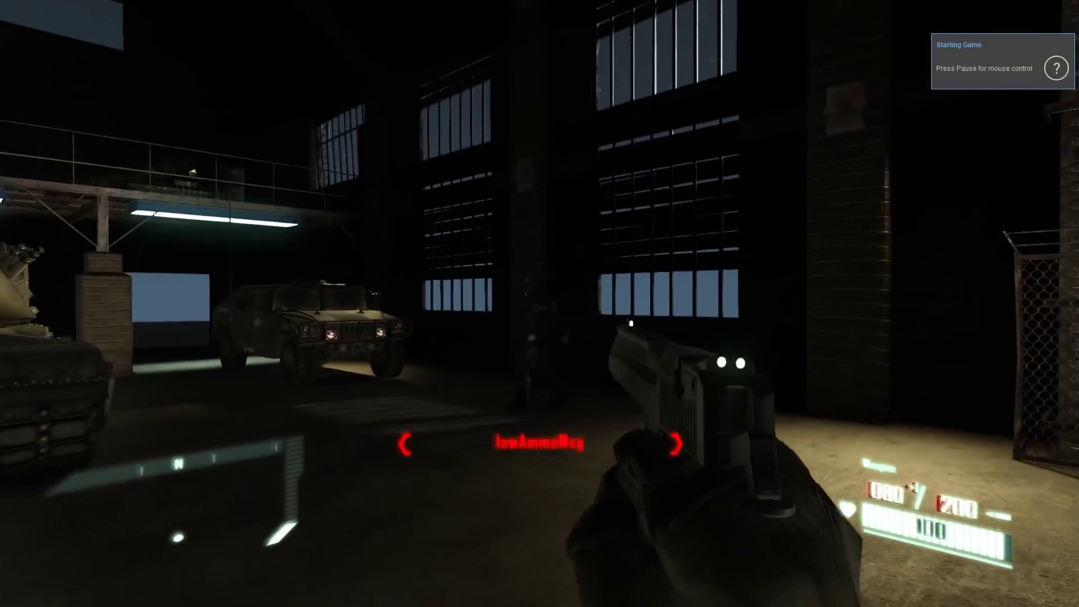
Move around in front of the tank and watch how the patrolling enemy's headlamp lights the hangar
key(a)
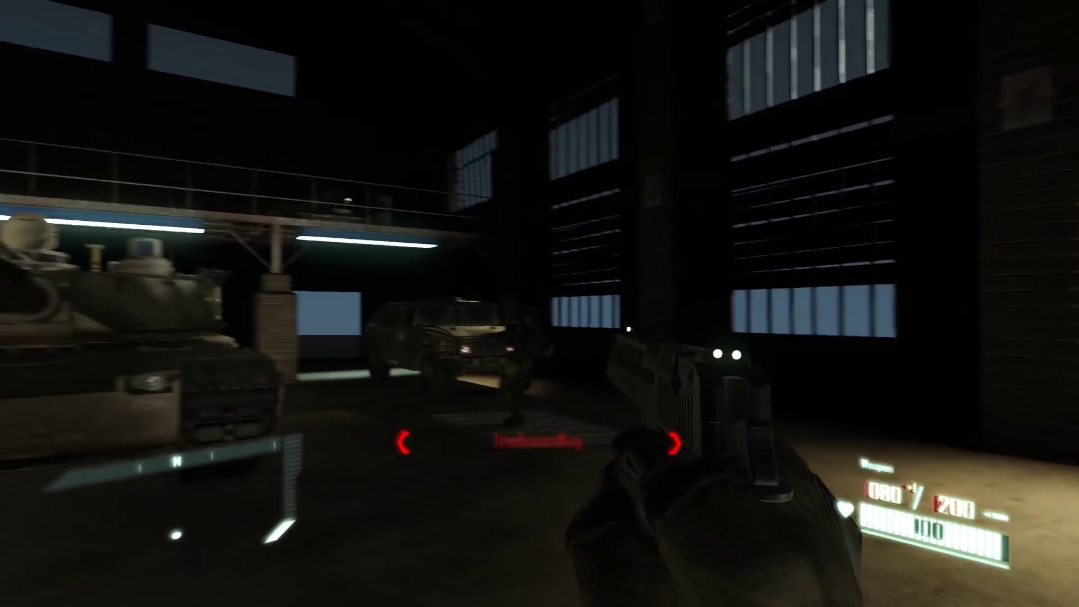
key(d)
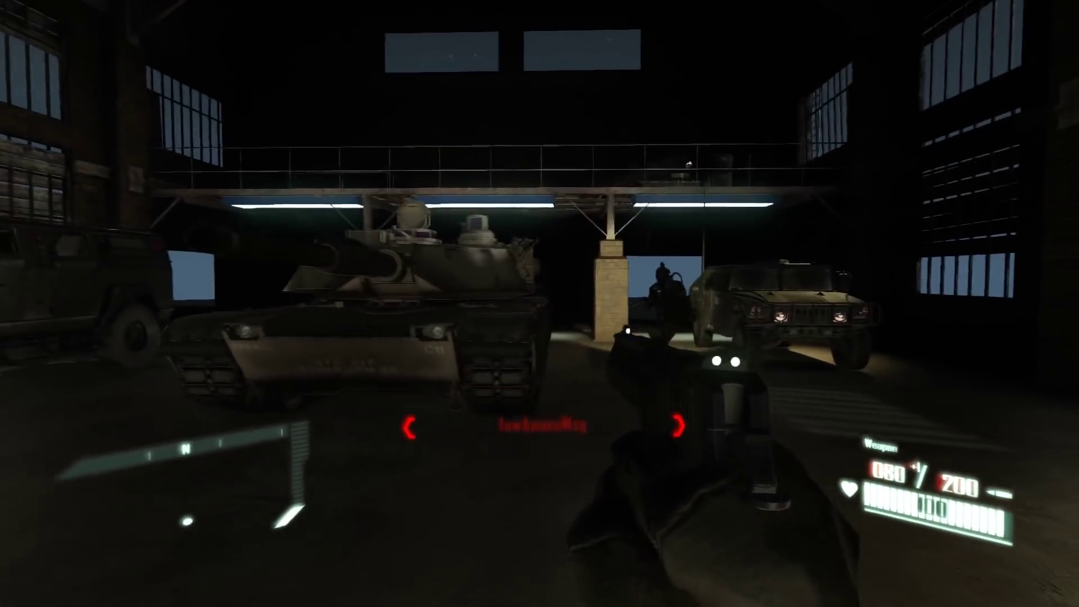
key(s)
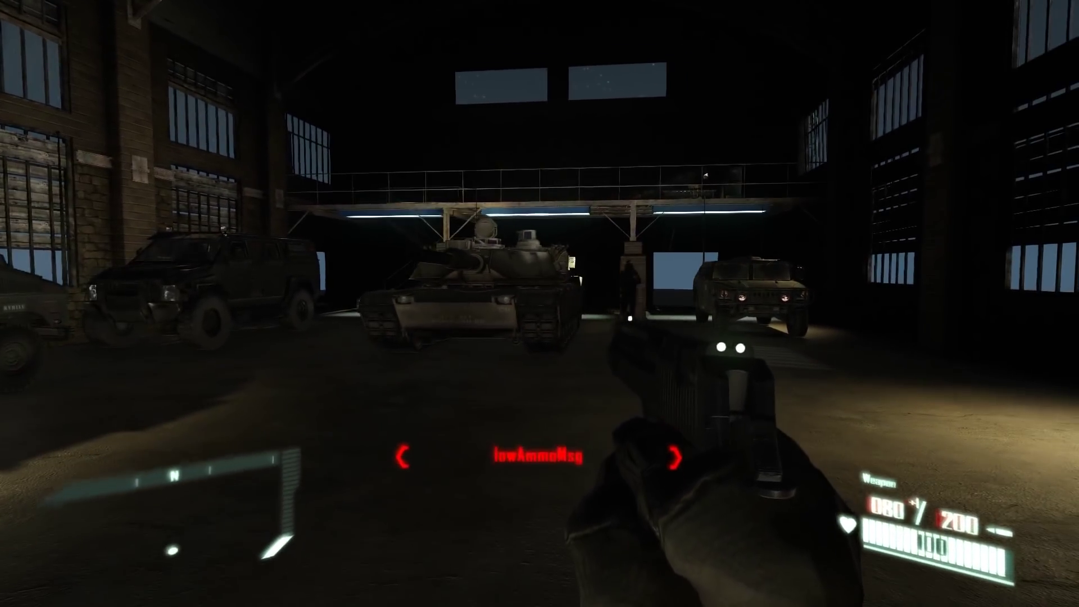
key(w)
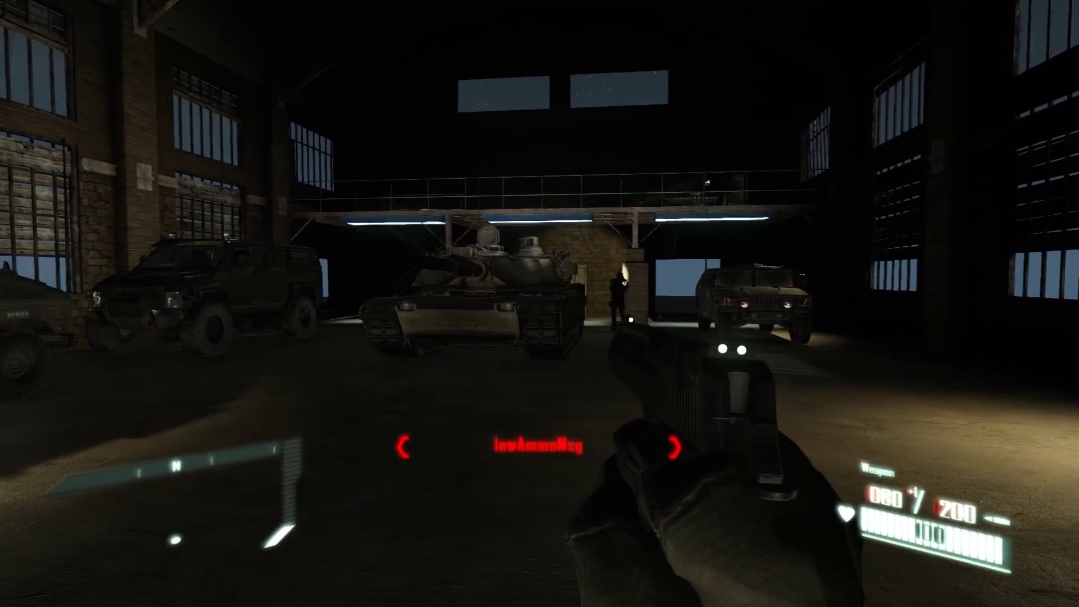
Walk past the tank towards the parked vehicles to check how they are lit, and leave game mode
key(w)
key(a)
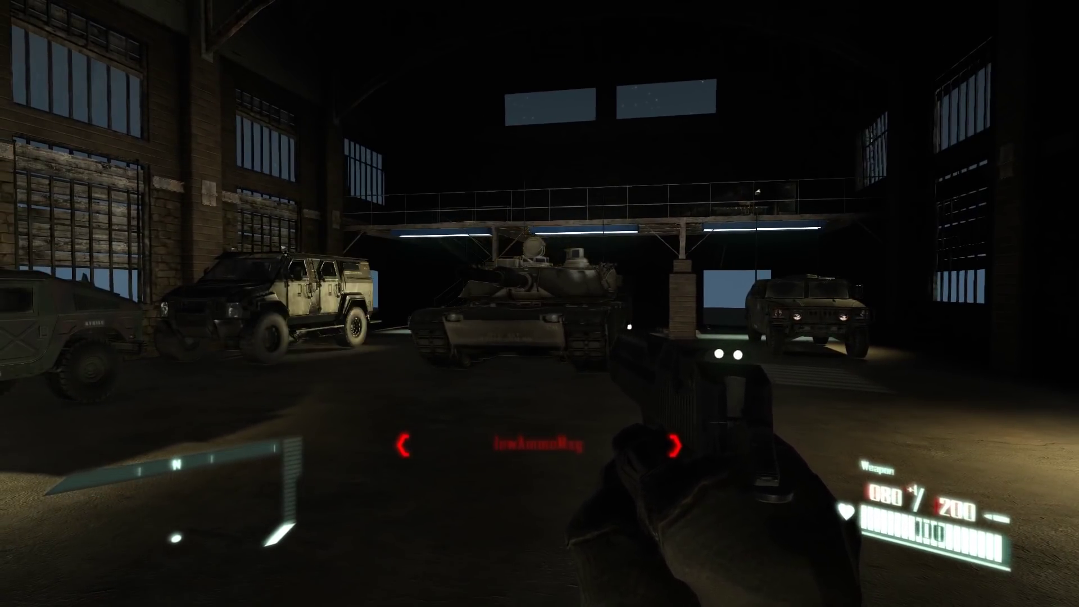
key(w)
key(a)
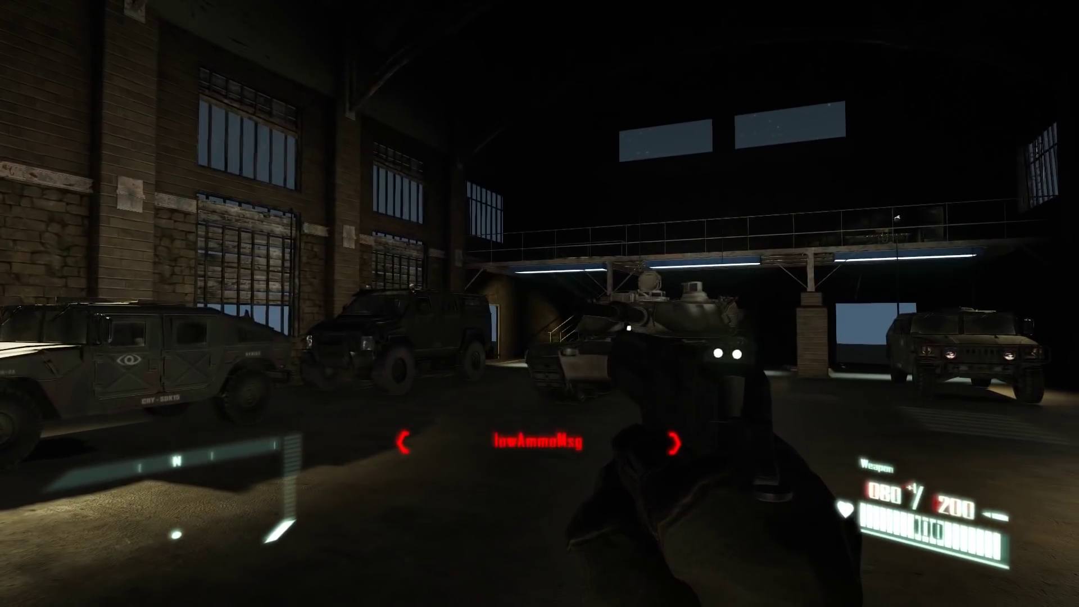
key(Escape)
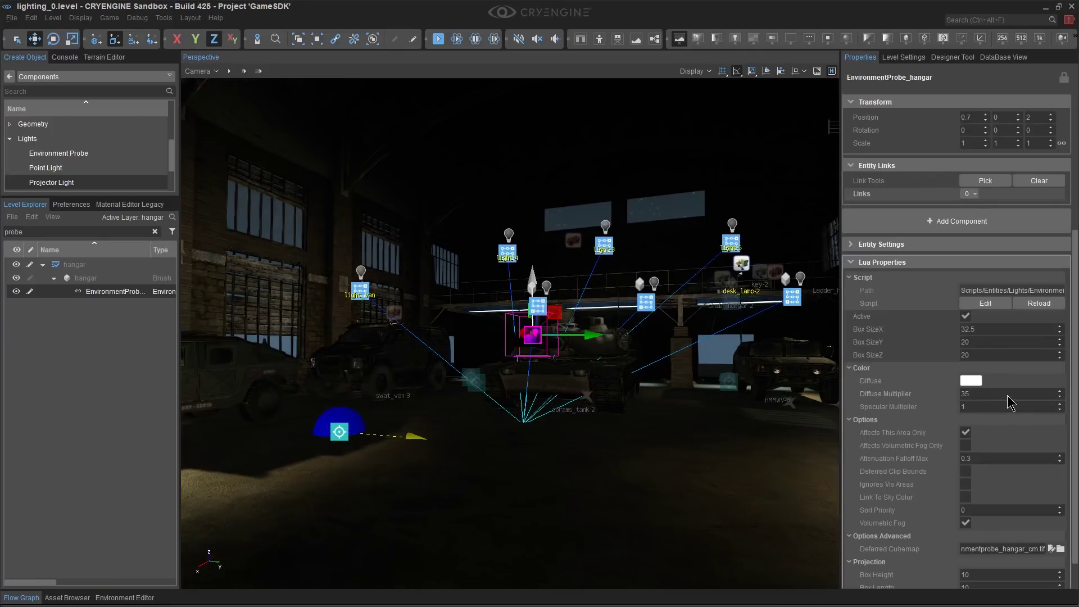
Deselect the environment probe, return the viewport from full screen and face the tractor and hangar door
click(742, 466)
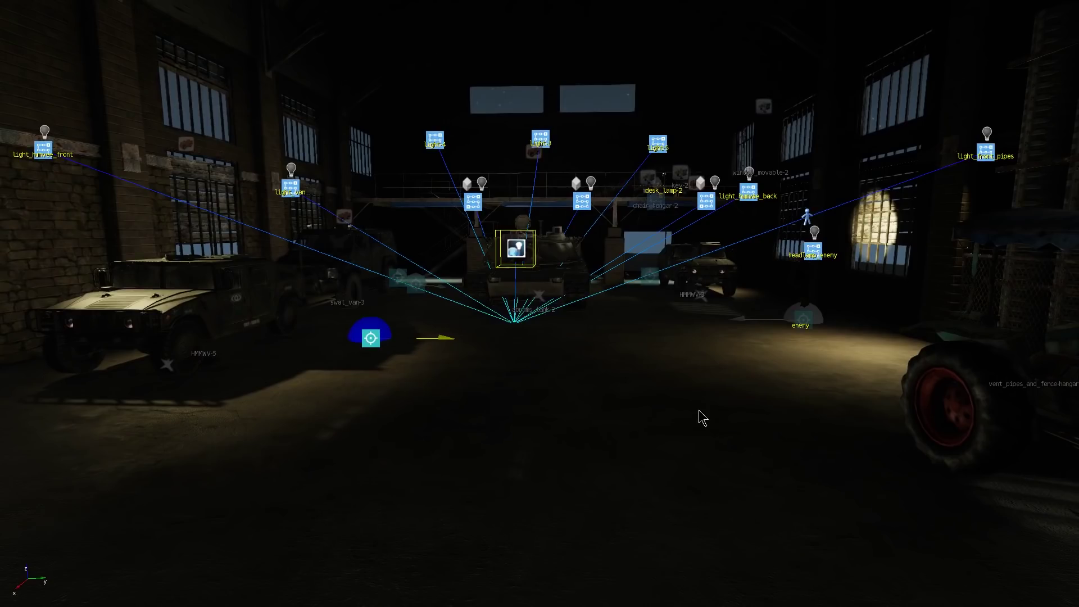
key(F11)
right_drag(677, 406, 812, 405)
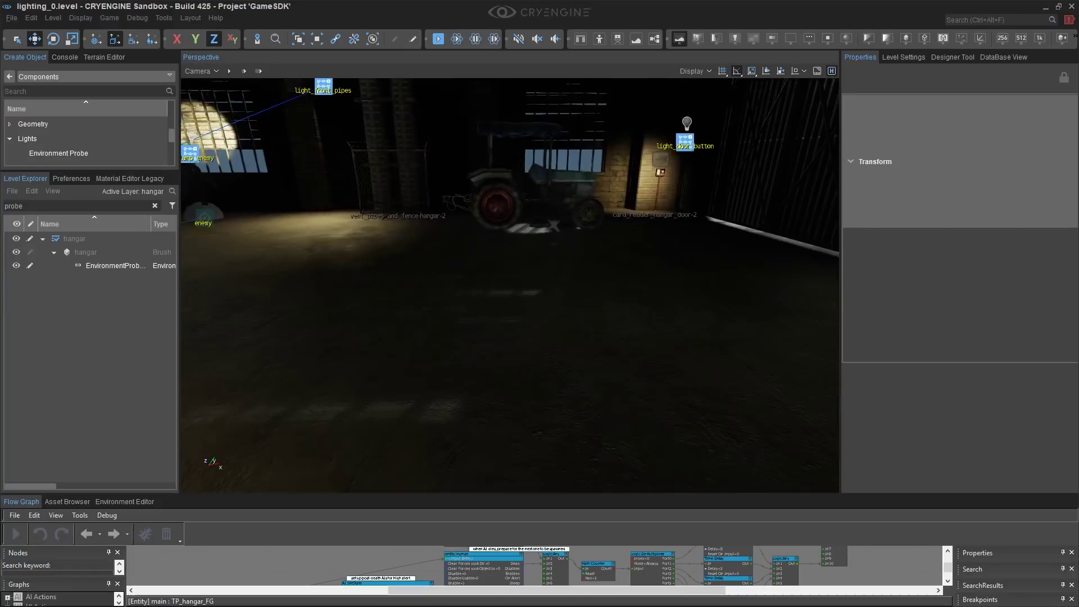
Find headlamp_enemy in the level objects by searching "headl" and duplicate it onto the hangar floor
scroll(67, 149, down, 3)
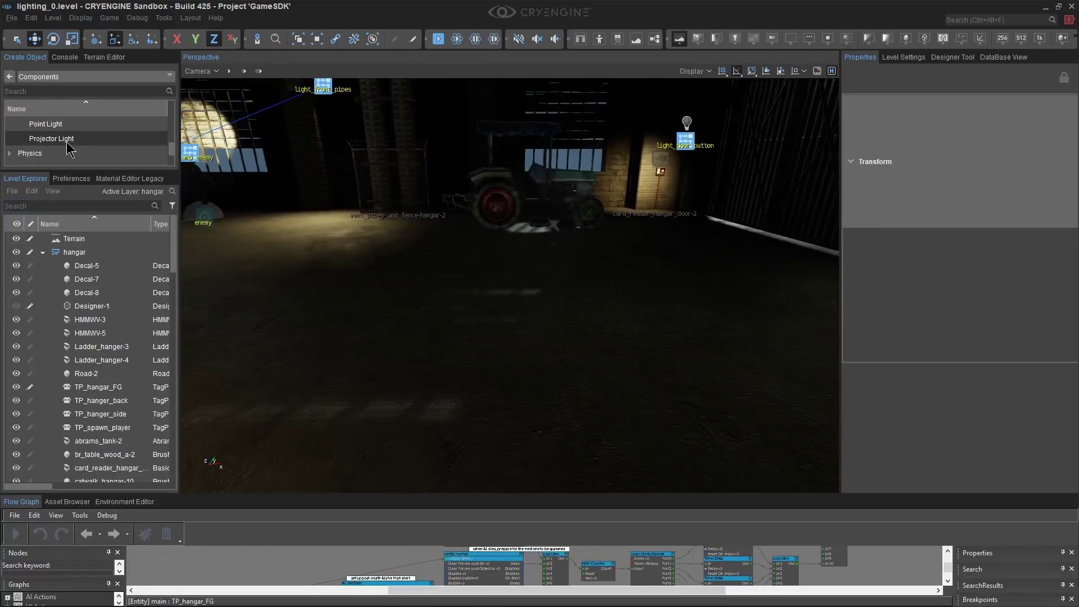
scroll(221, 164, up, 1)
text(headl)
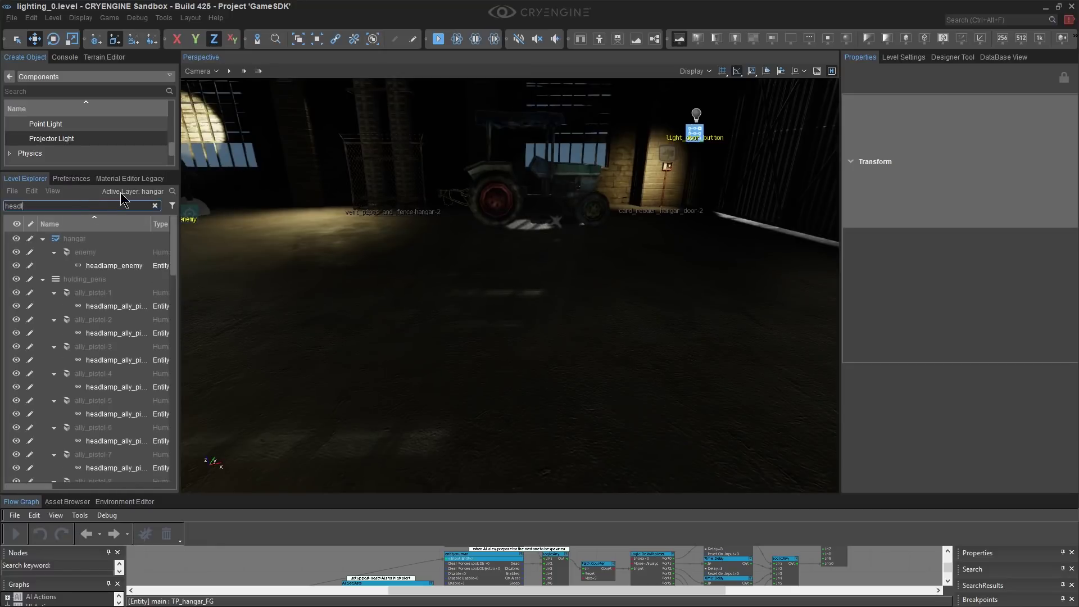
click(110, 266)
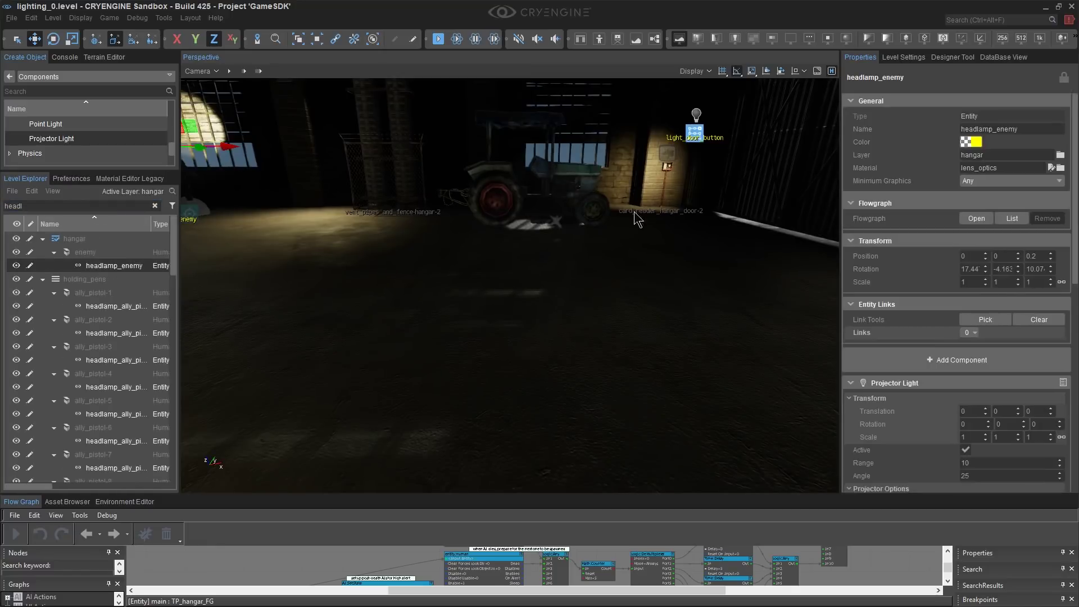
key(ctrl+d)
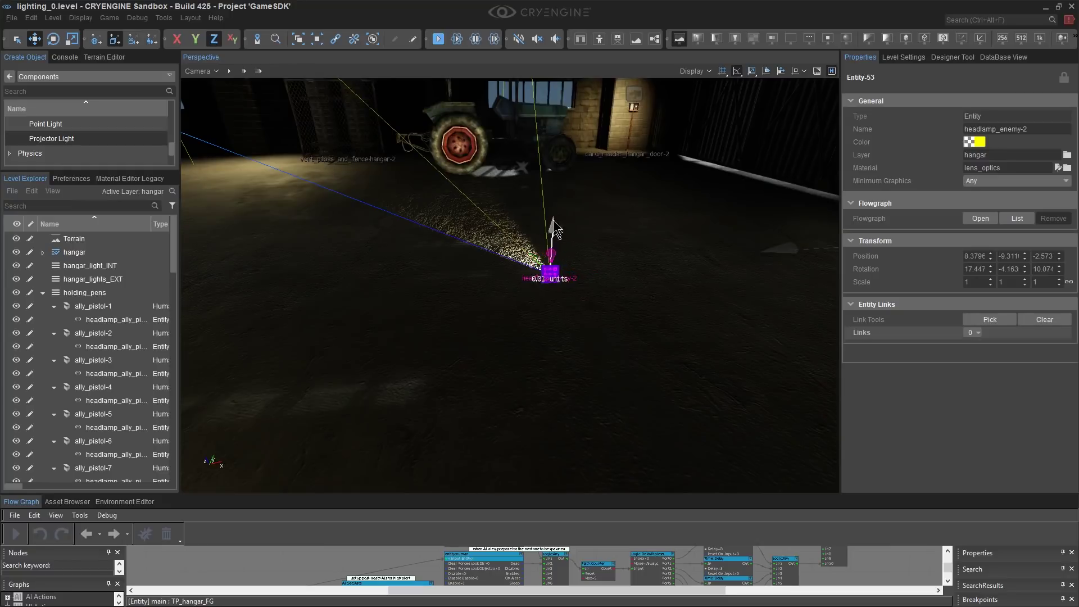
Raise the duplicated headlamp off the floor and rotate it so its beam falls on the sliding hangar door
drag(554, 222, 556, 146)
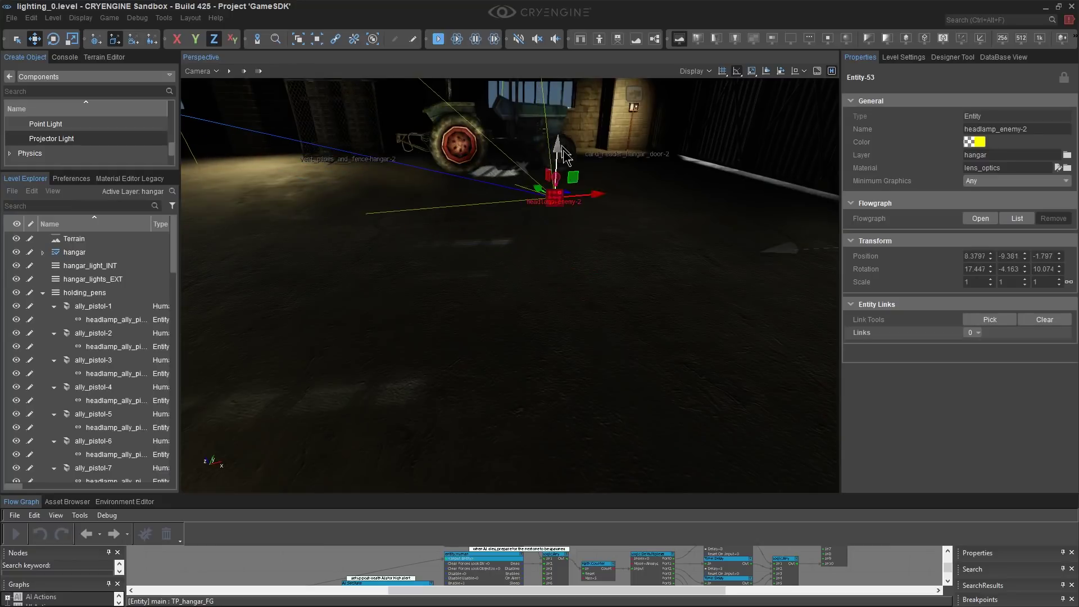
right_drag(580, 262, 592, 201)
key(3)
drag(570, 281, 528, 284)
key(2)
drag(542, 223, 544, 151)
right_drag(544, 150, 610, 125)
right_drag(585, 197, 630, 174)
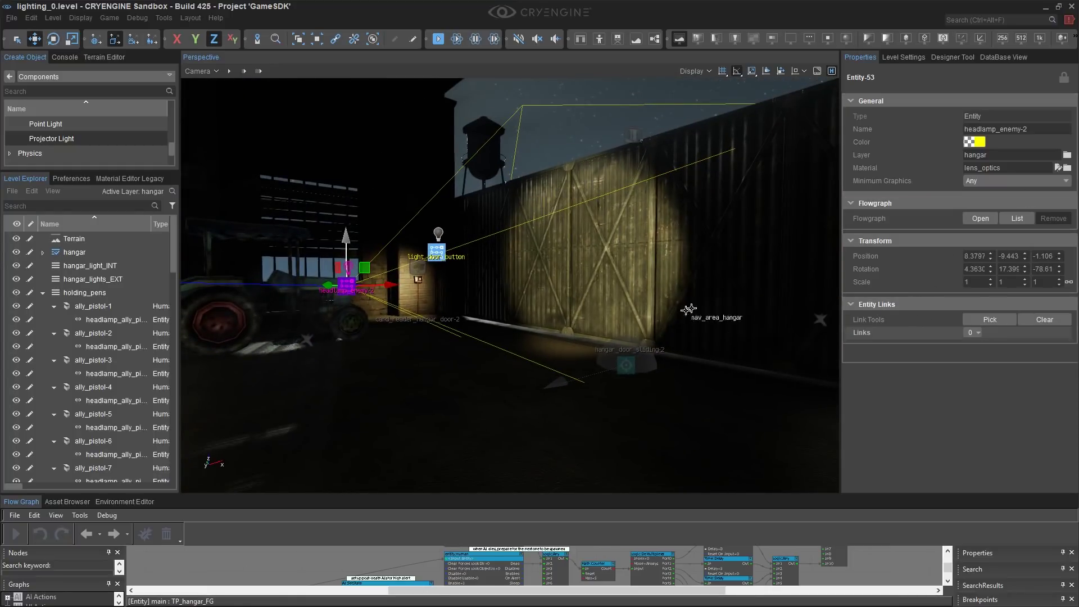
Unlink the duplicated headlamp from the enemy and rename it headlamp_player
drag(820, 494, 818, 531)
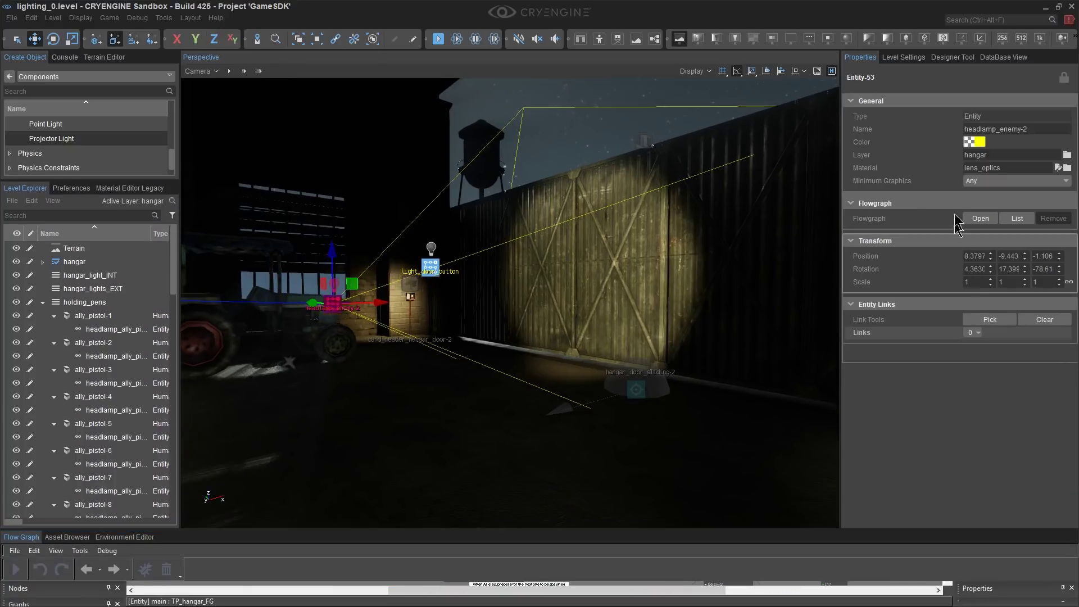
click(350, 40)
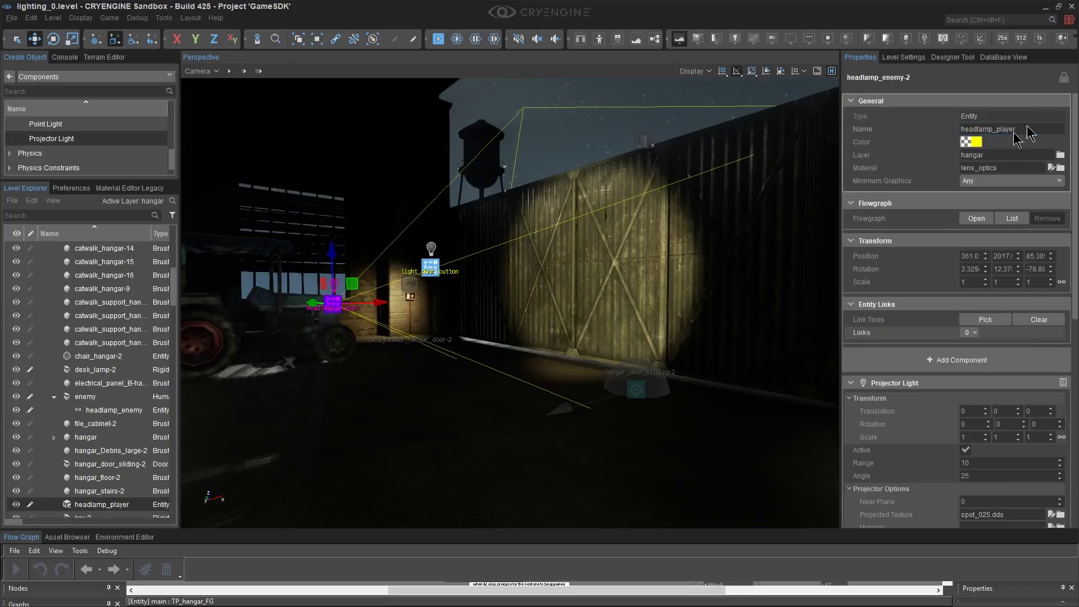
Set headlamp_player's projector light colour to light green, #87ffa9
scroll(1001, 281, down, 3)
click(976, 419)
click(961, 244)
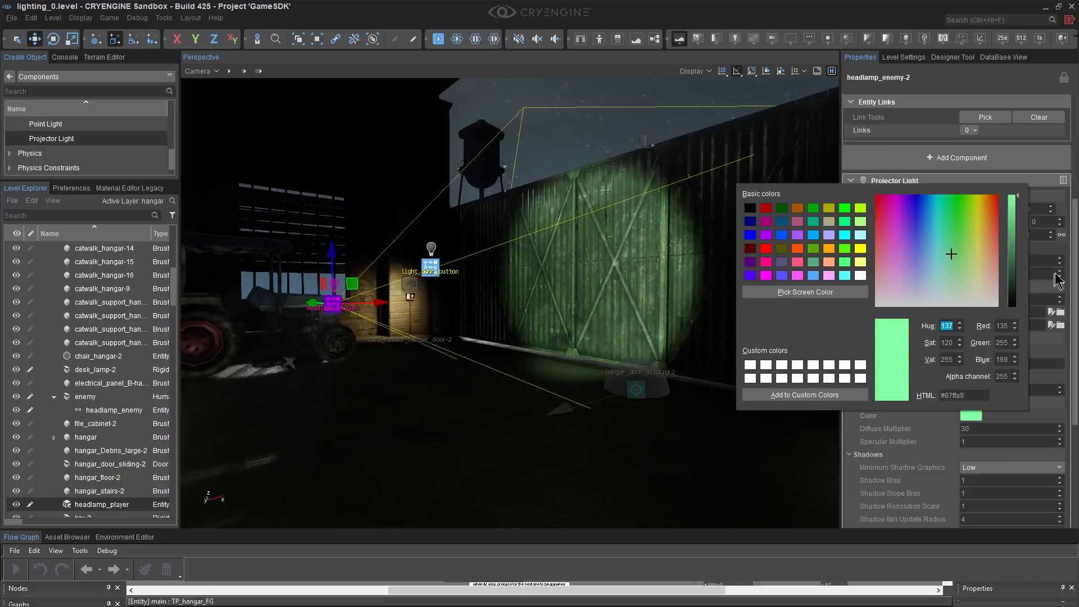
click(1063, 255)
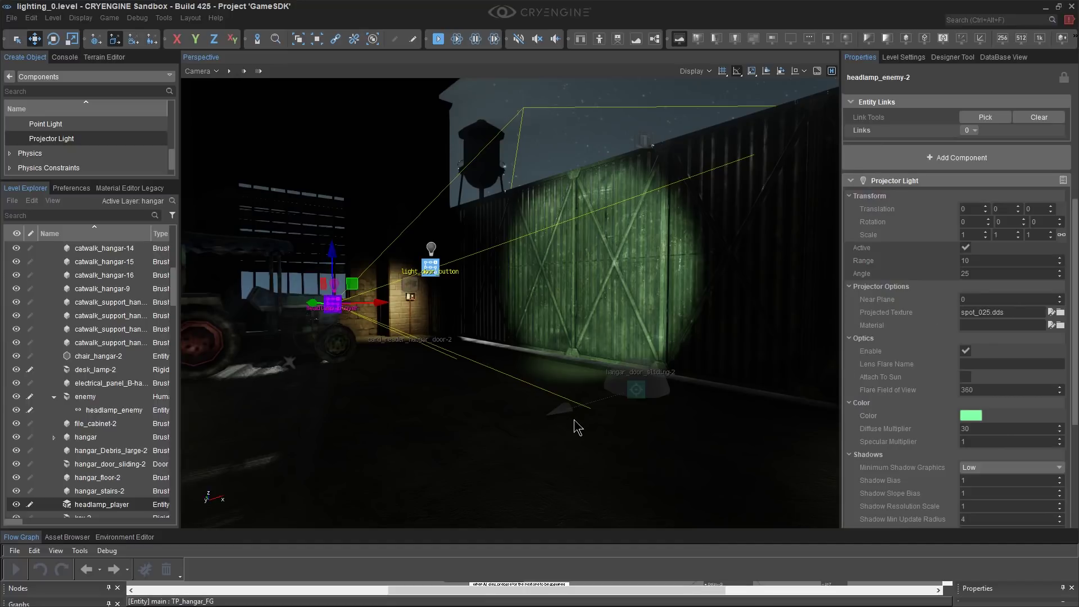
right_drag(400, 291, 408, 296)
middle_drag(399, 292, 400, 360)
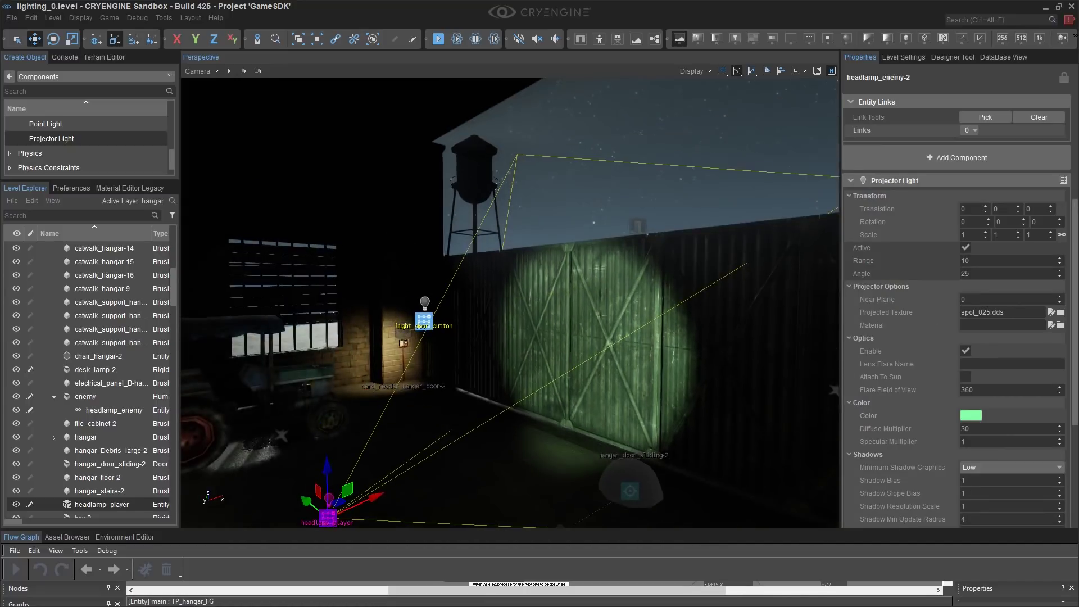
right_drag(535, 320, 514, 355)
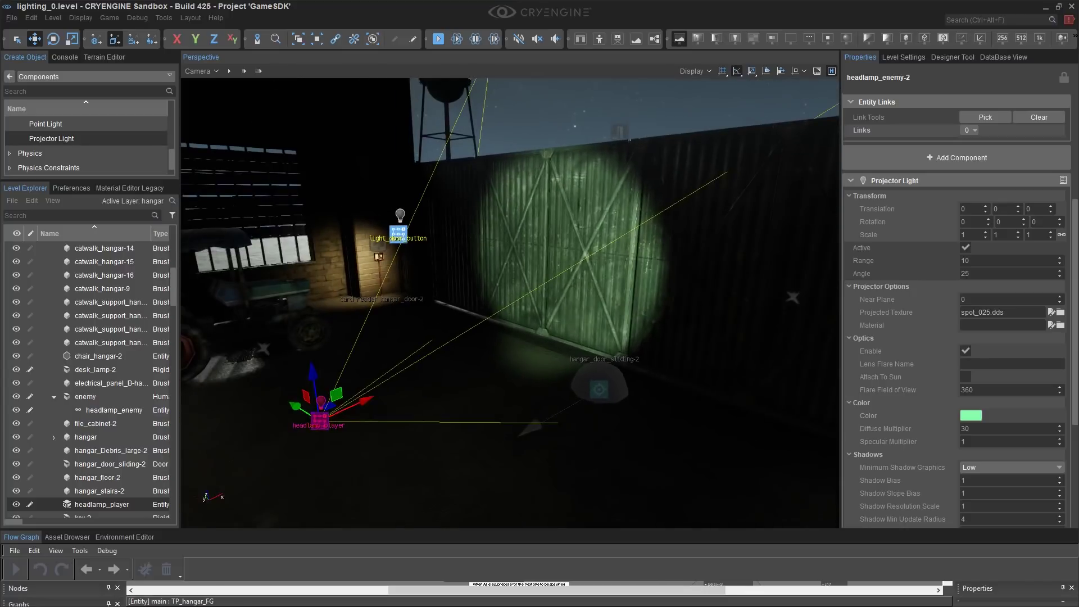
middle_drag(614, 406, 617, 434)
right_drag(617, 434, 620, 430)
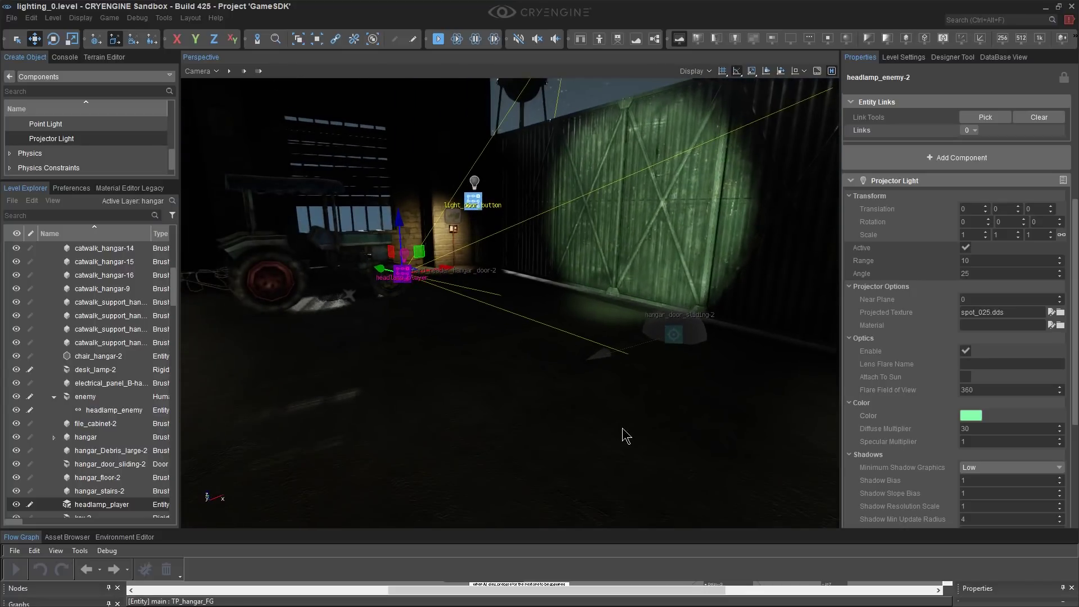
Enlarge the flow graph area and add a Game:Start node in an empty part of TP_hangar_FG
drag(544, 532, 540, 85)
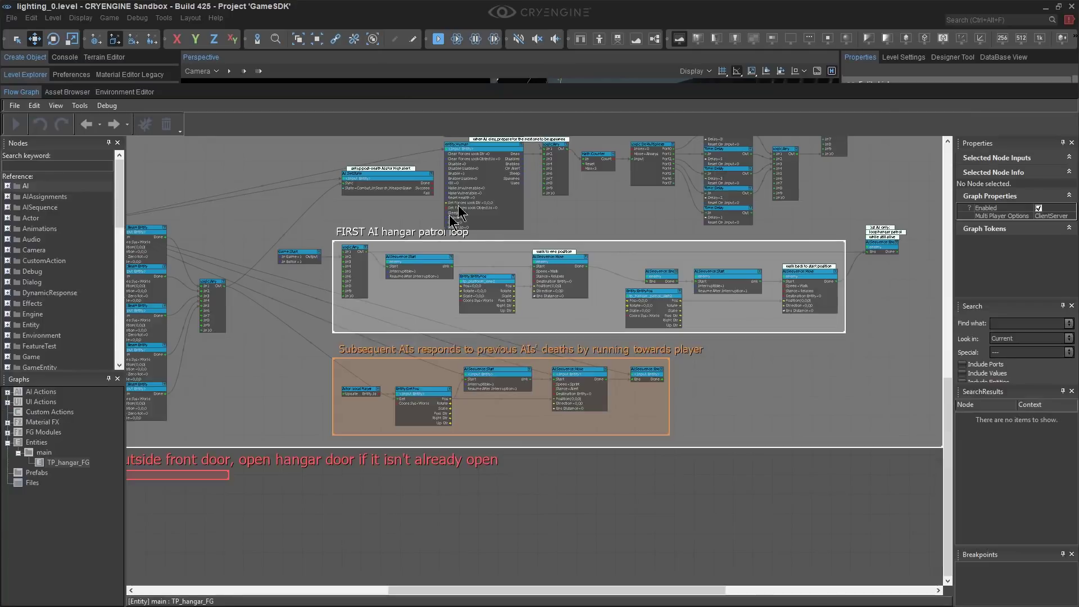
scroll(444, 304, down, 5)
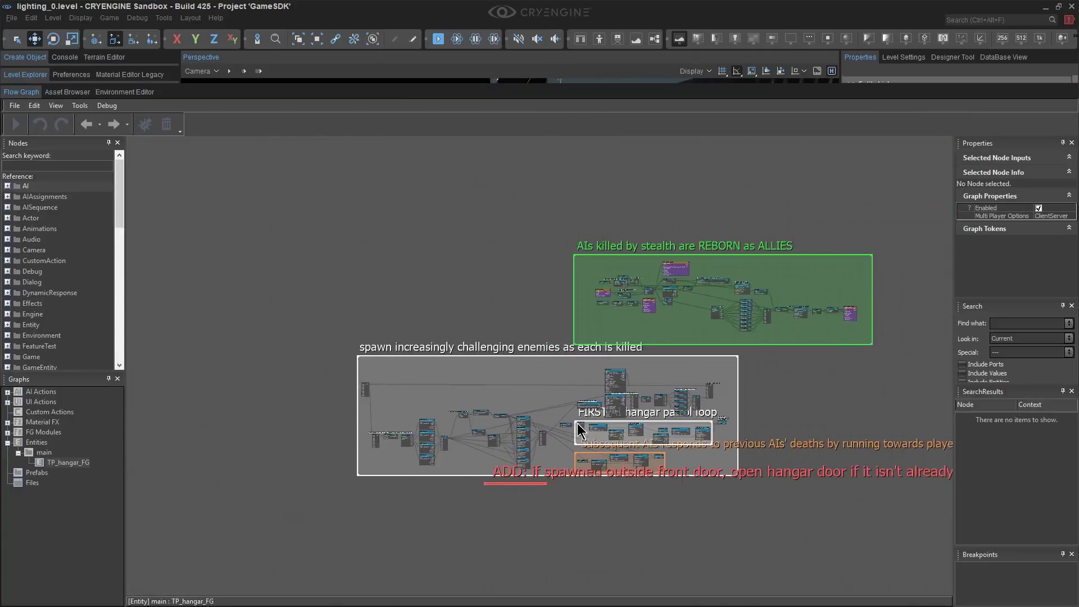
scroll(410, 338, up, 4)
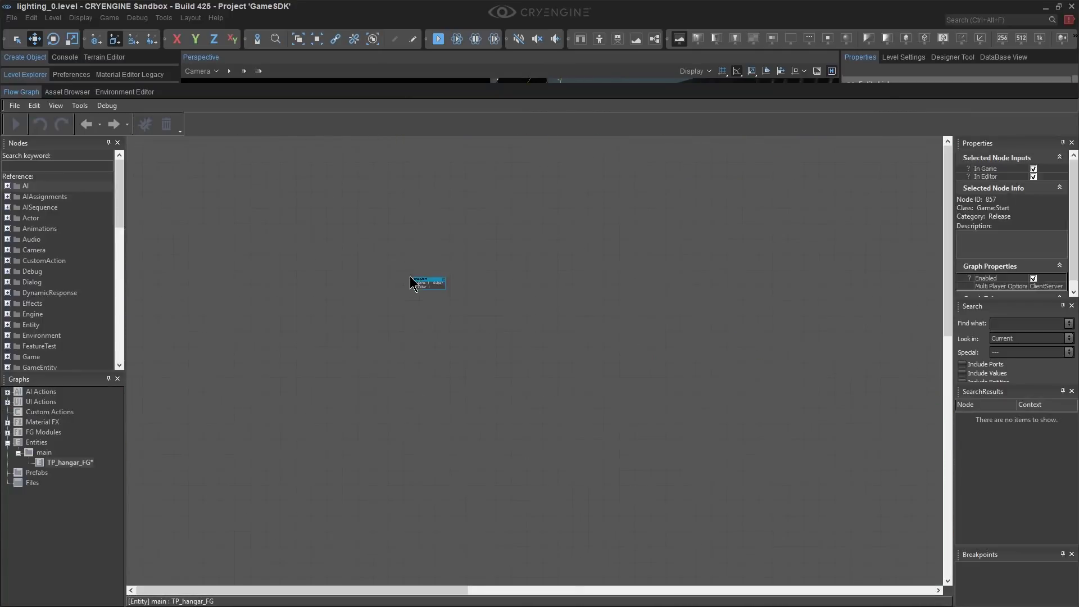
scroll(444, 284, up, 5)
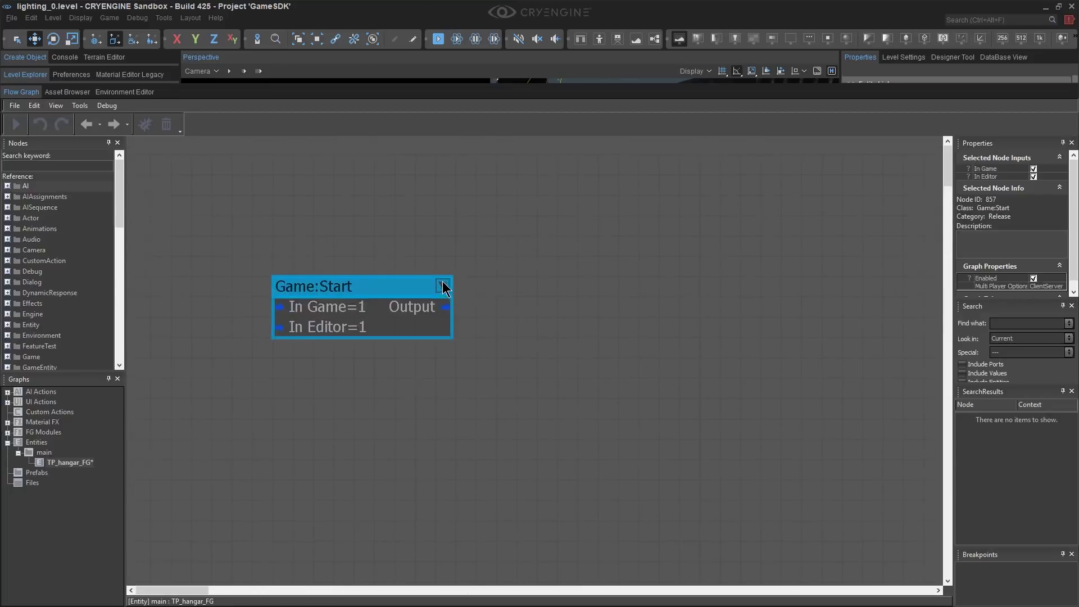
Add an Entity:AttachmentEx node from the Entity category beside the Game:Start node
double_click(31, 325)
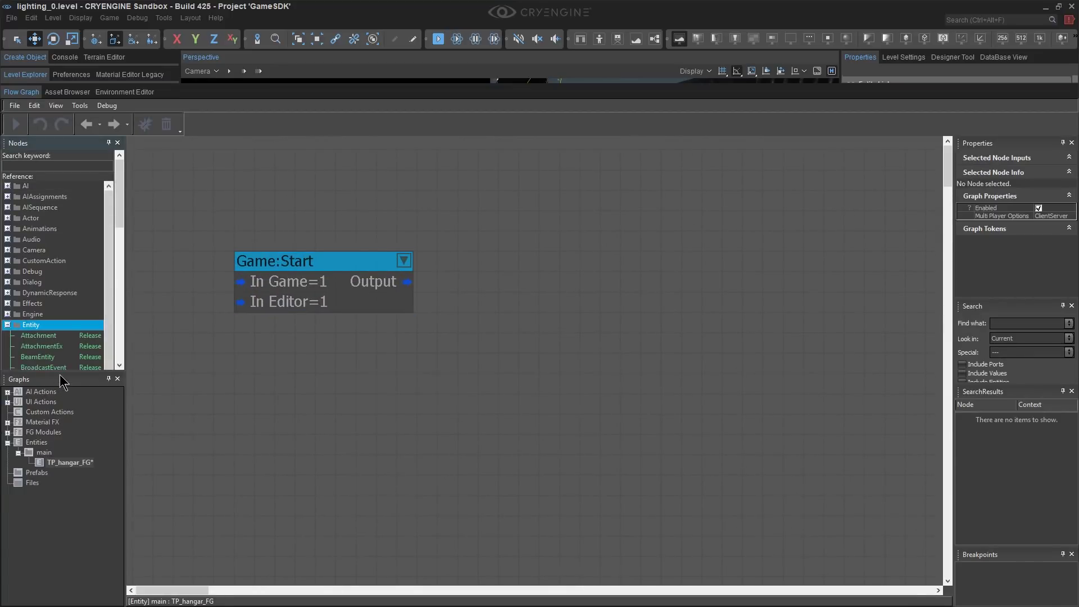
drag(60, 374, 60, 480)
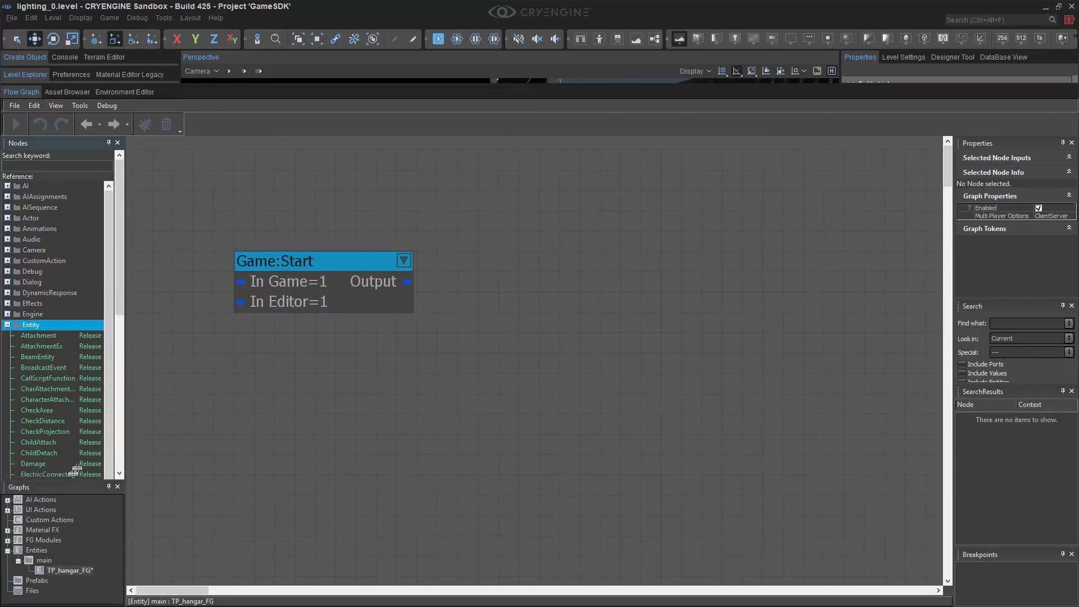
drag(125, 352, 167, 352)
scroll(67, 281, down, 2)
drag(42, 259, 561, 252)
right_drag(388, 366, 372, 362)
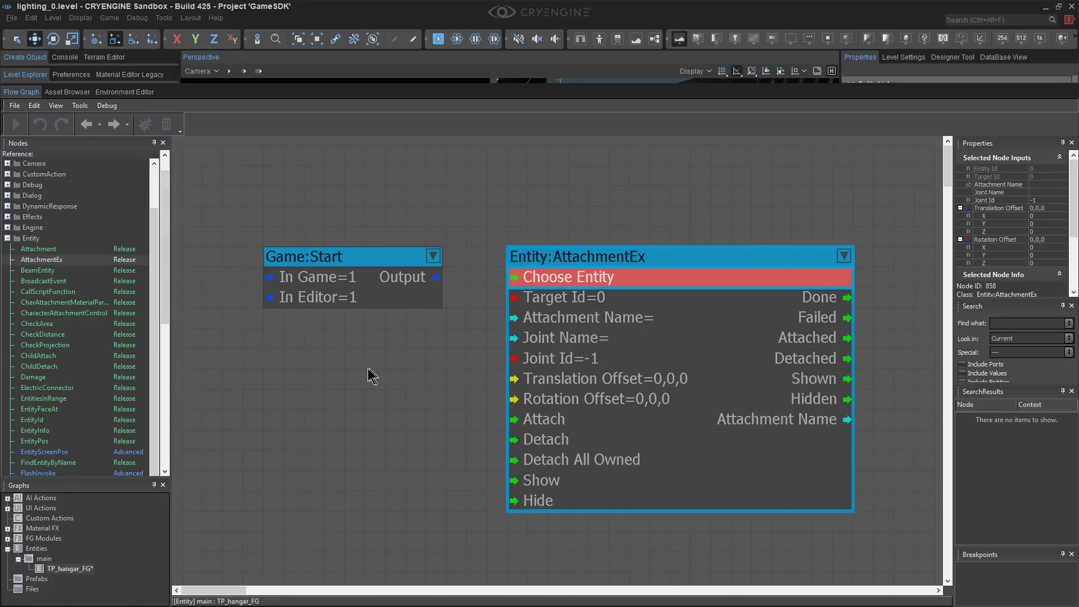
Add an Entity:EntityId node below Game:Start and assign the selected headlamp_player to it
right_click(338, 362)
click(333, 364)
text(qen)
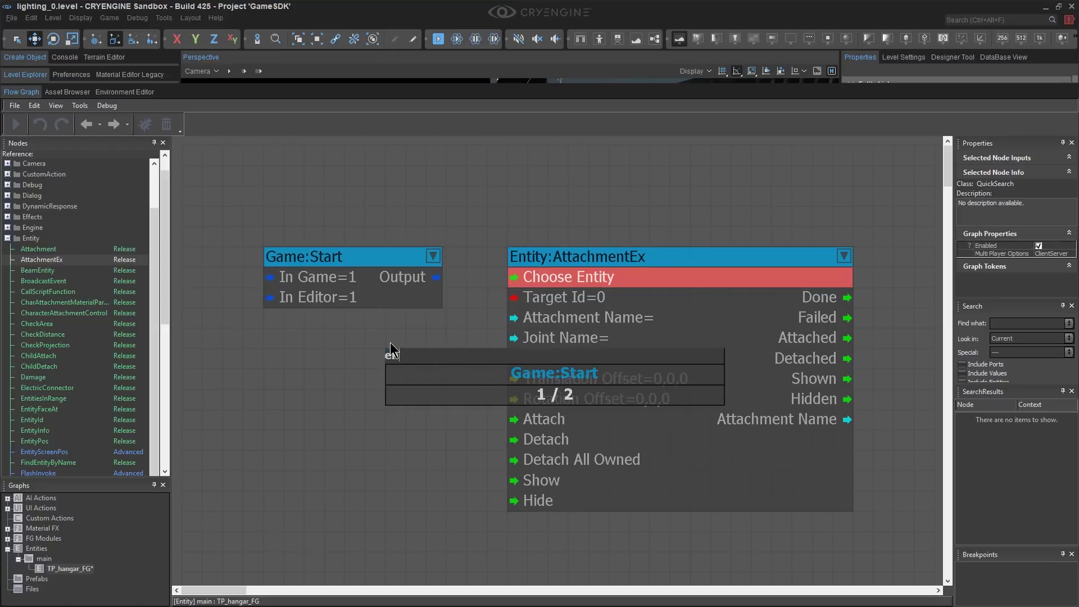
text(tiyid)
key(Return)
right_click(434, 380)
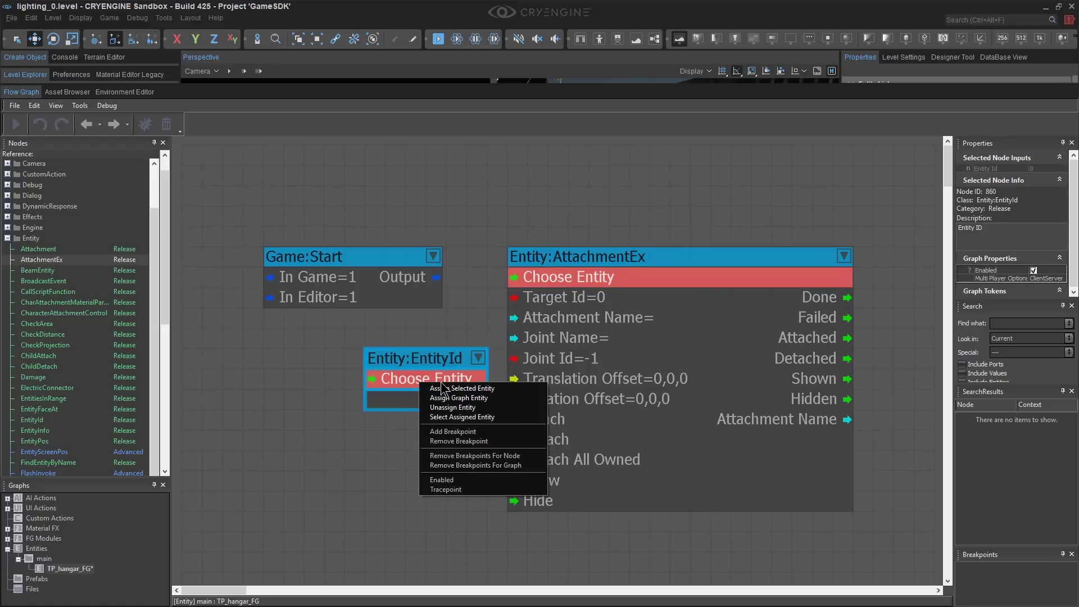
click(447, 392)
Connect the EntityId node's Id to AttachmentEx's Target Id, and Game:Start's Output to its Attach input
scroll(439, 366, down, 1)
drag(415, 336, 568, 279)
drag(416, 221, 564, 412)
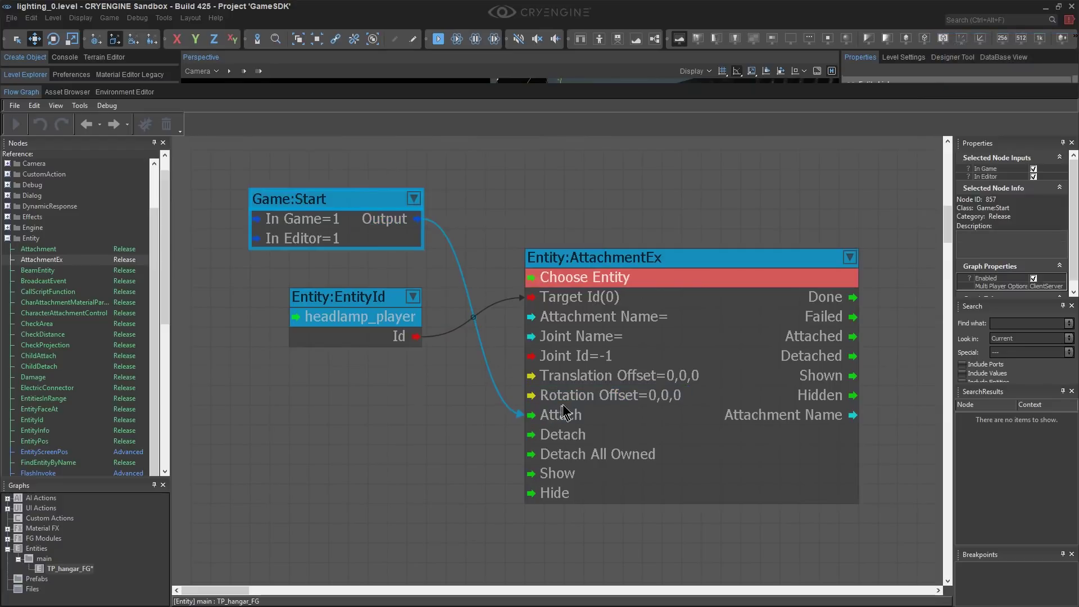
Move the AttachmentEx node aside and add an Actor:LocalPlayer node below the EntityId node
click(588, 214)
drag(593, 251, 692, 278)
click(629, 200)
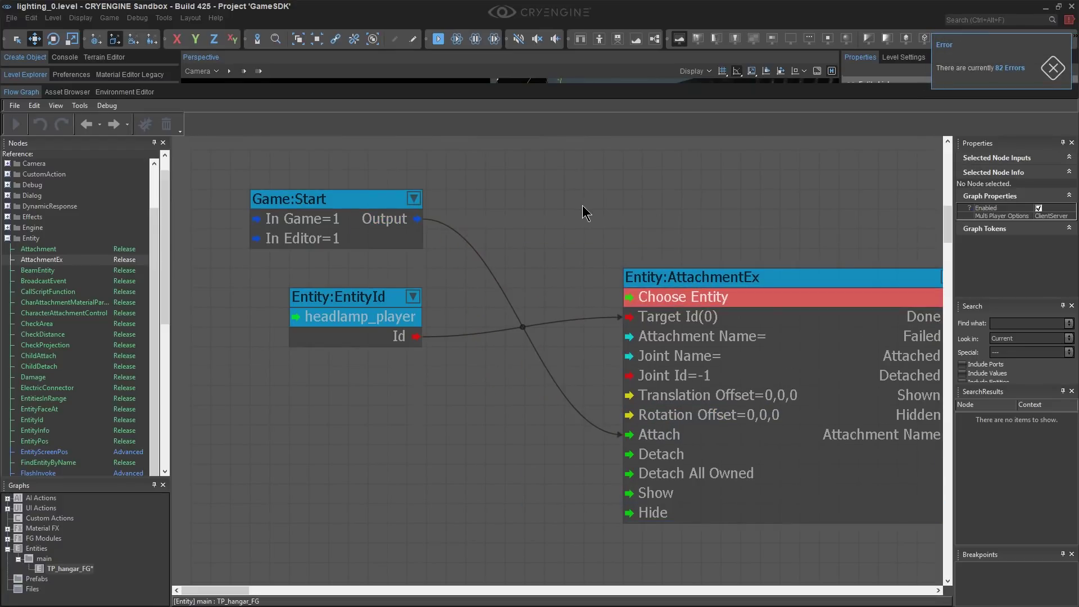
text(qloc)
key(Return)
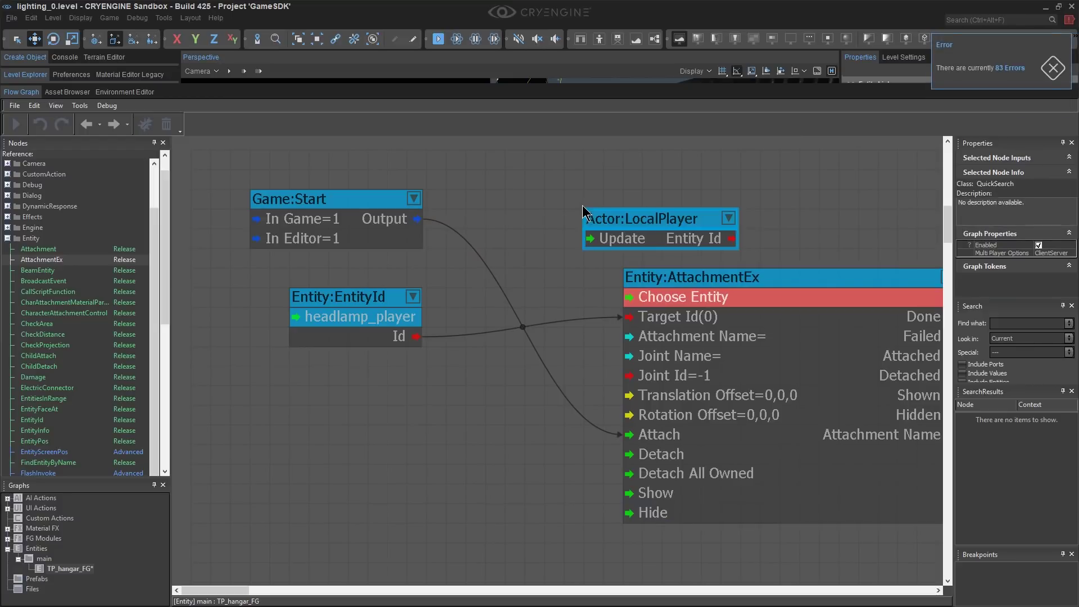
drag(624, 227, 366, 413)
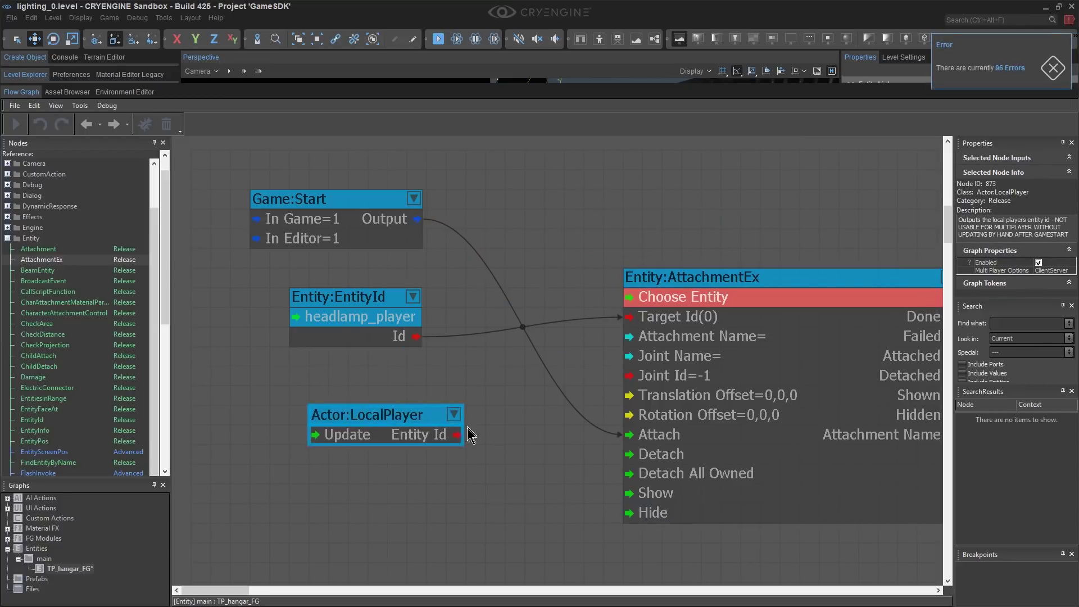
Connect LocalPlayer's Entity Id to AttachmentEx's entity input and stack the LocalPlayer, EntityId and Game:Start nodes in that order
drag(649, 298, 649, 298)
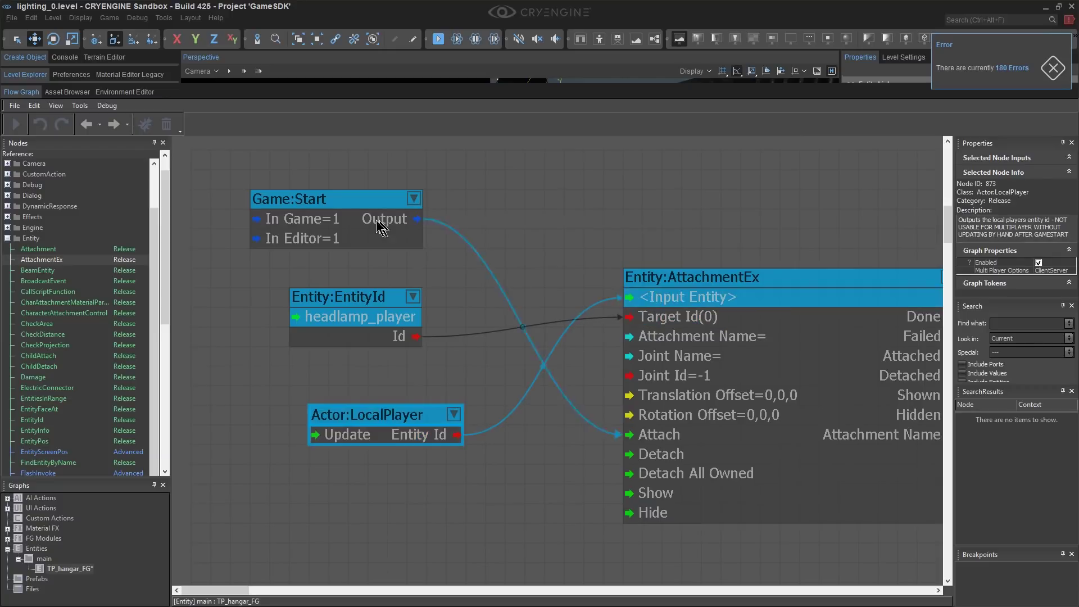
drag(367, 212, 482, 369)
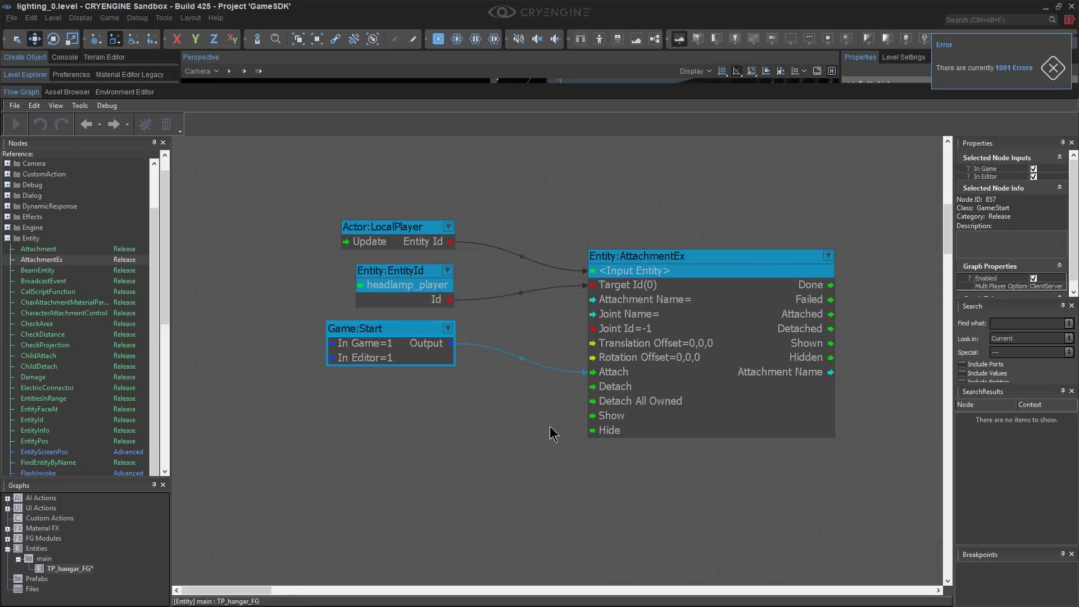
scroll(534, 433, up, 3)
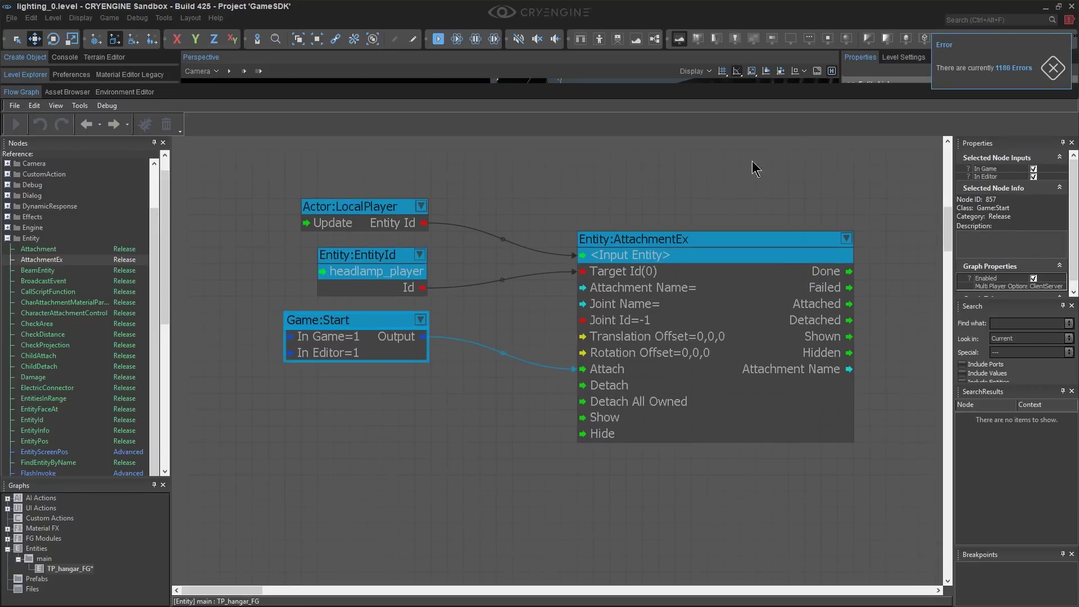
Set the Z value of AttachmentEx's Translation Offset to 0.2
scroll(658, 254, up, 2)
scroll(656, 260, down, 2)
scroll(652, 303, up, 1)
double_click(679, 319)
key(Down)
key(Down)
key(Down)
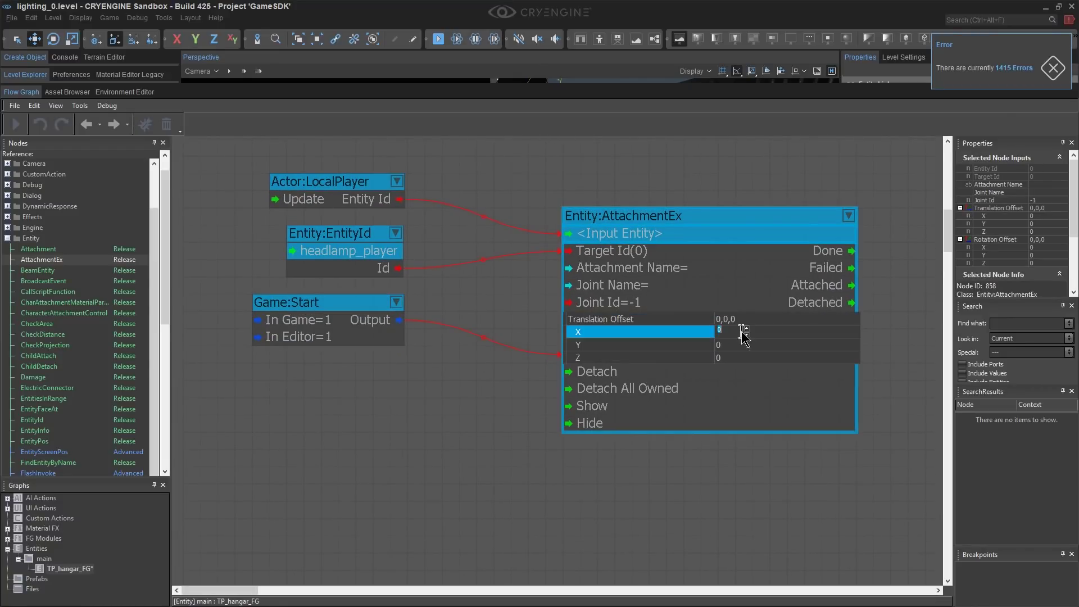
text(.2)
key(Return)
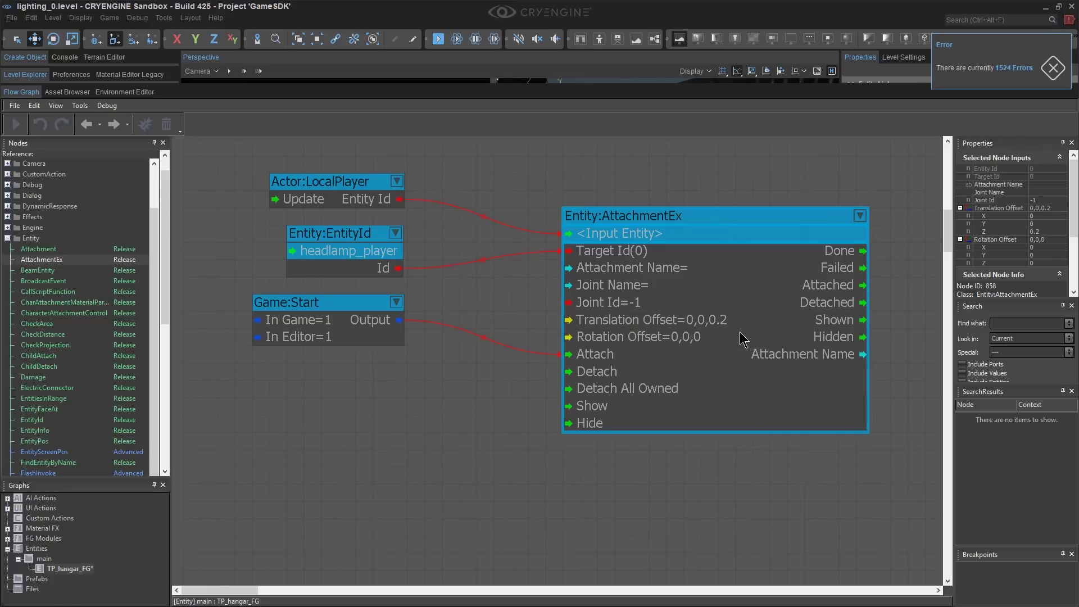
scroll(492, 196, down, 2)
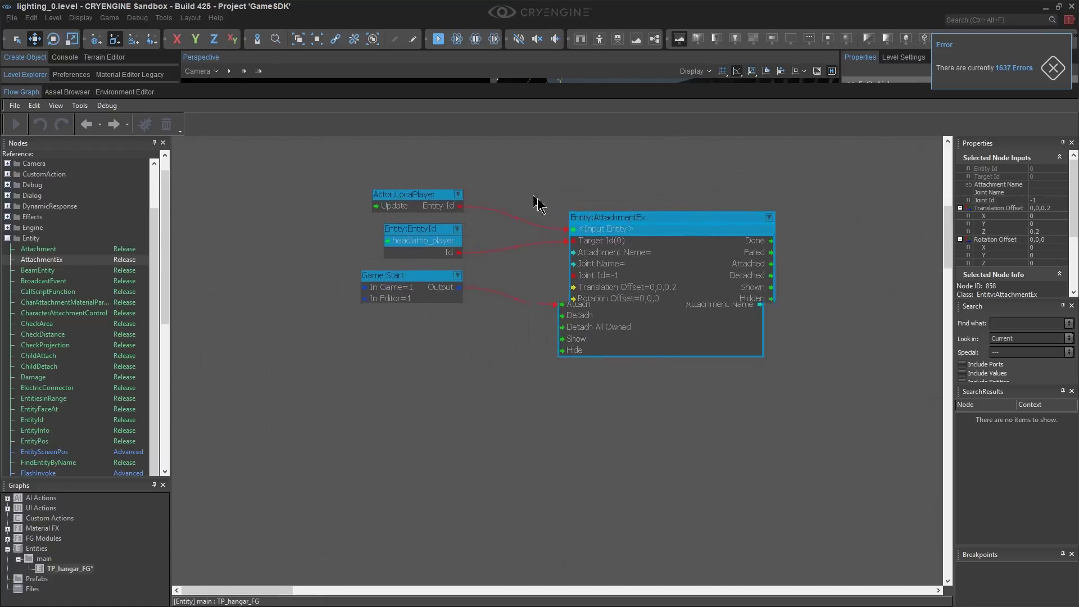
Spread the LocalPlayer, EntityId and Game:Start nodes apart and add an Actor:SetPlayerModel node above them
drag(471, 238, 285, 221)
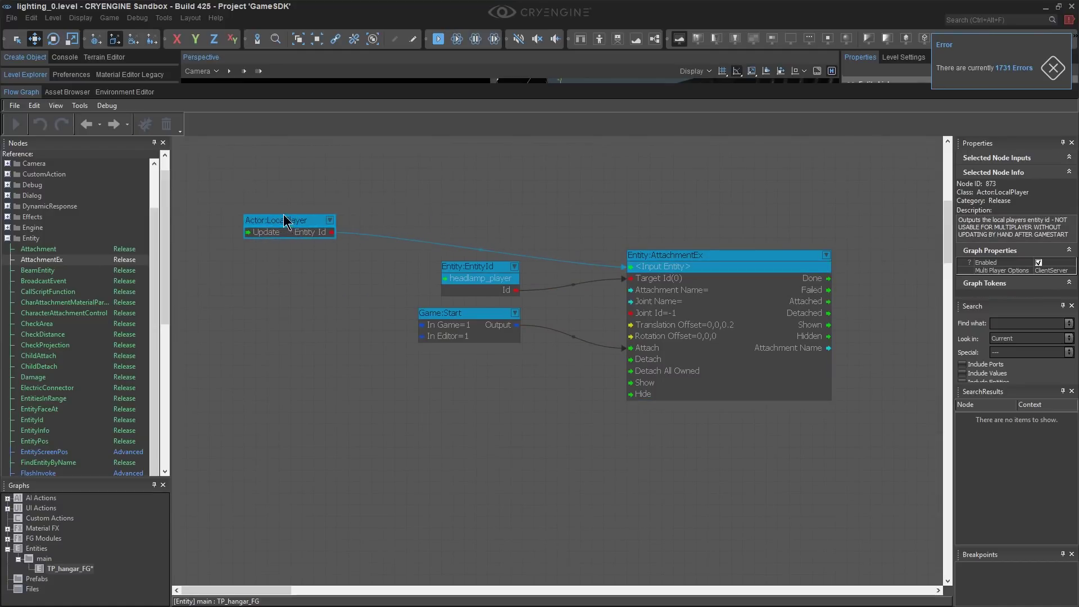
drag(494, 278, 447, 278)
drag(490, 313, 479, 336)
drag(454, 274, 476, 297)
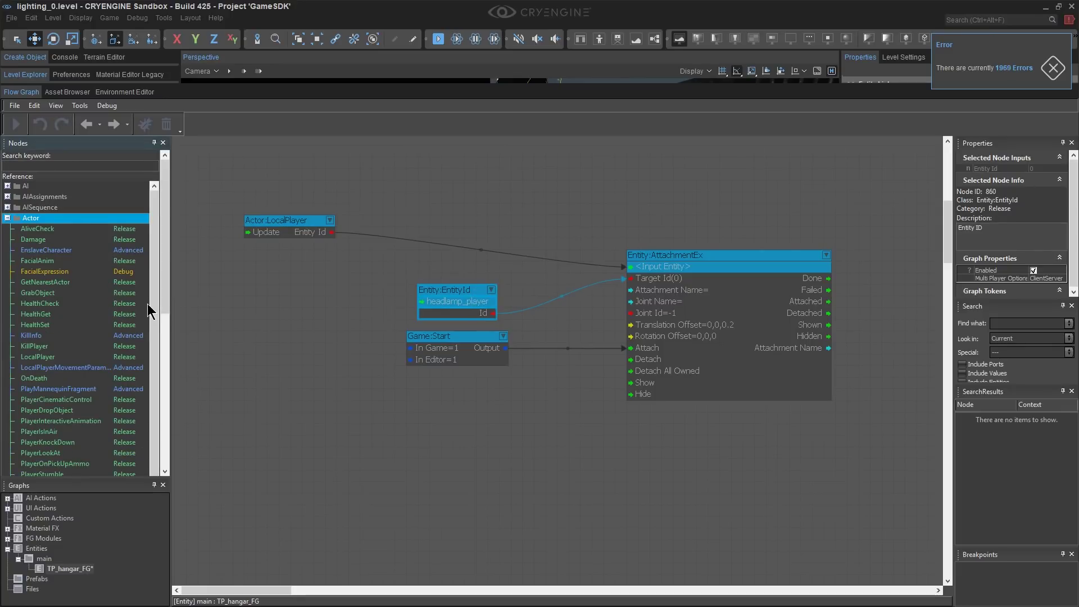
scroll(78, 361, down, 5)
drag(45, 194, 493, 185)
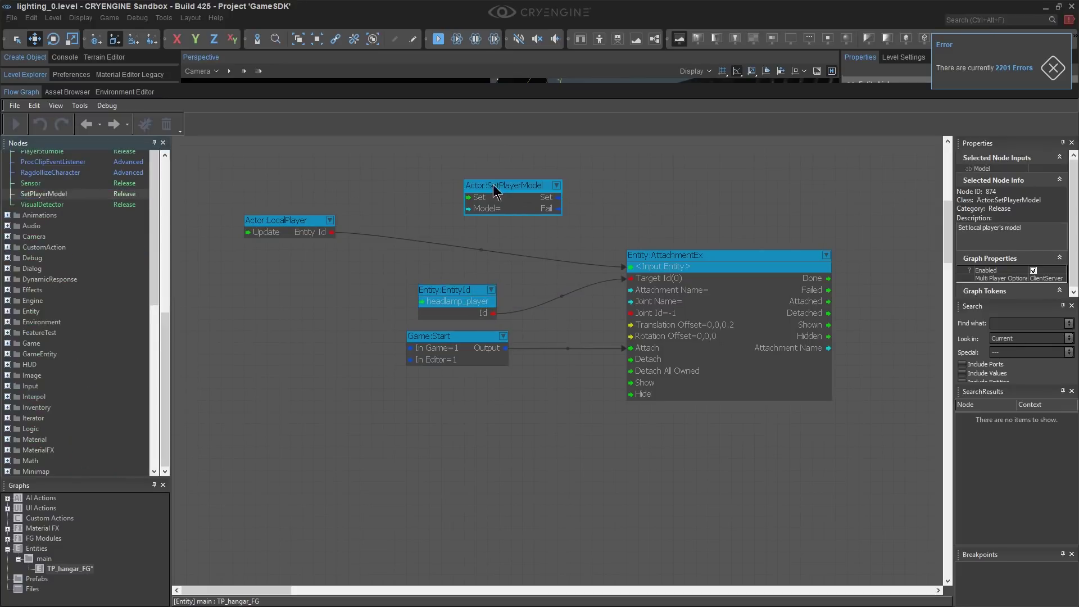
Place SetPlayerModel beside LocalPlayer and reroute Game:Start's Output from AttachmentEx's Attach to SetPlayerModel's Set input
click(652, 262)
drag(332, 233, 400, 224)
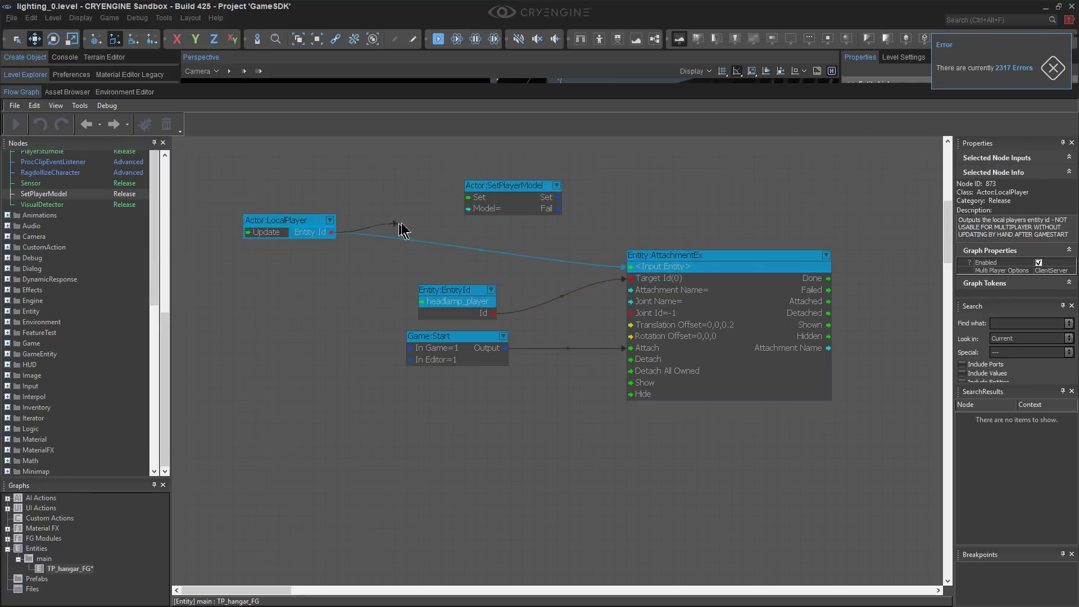
drag(480, 205, 430, 214)
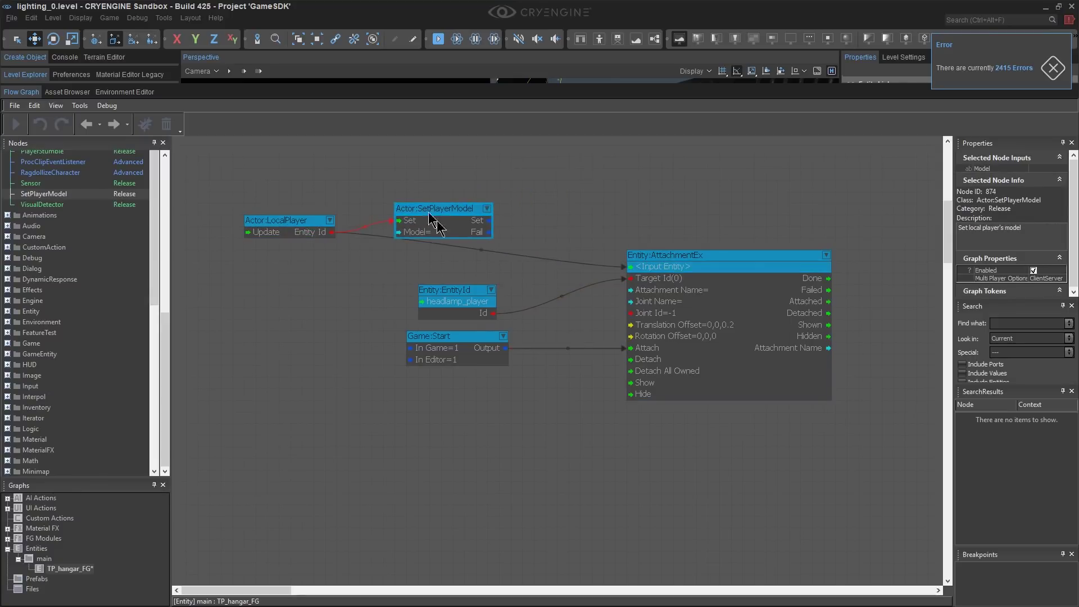
drag(481, 342, 403, 341)
drag(648, 347, 400, 221)
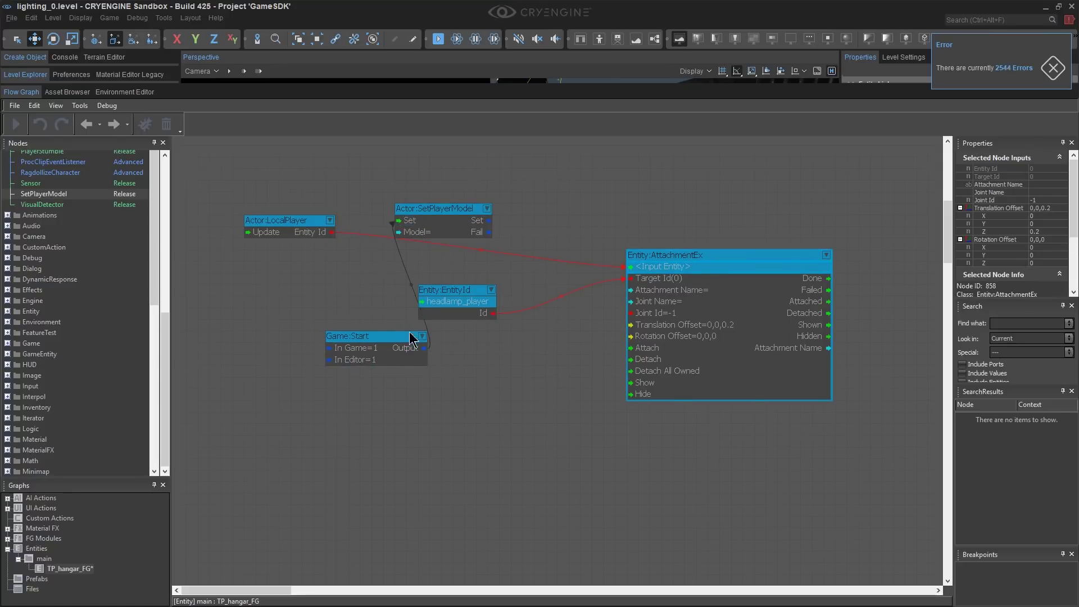
Move Game:Start beside SetPlayerModel and LocalPlayer above EntityId, and connect SetPlayerModel's Set output to AttachmentEx's Attach
drag(410, 339, 326, 176)
drag(313, 225, 474, 264)
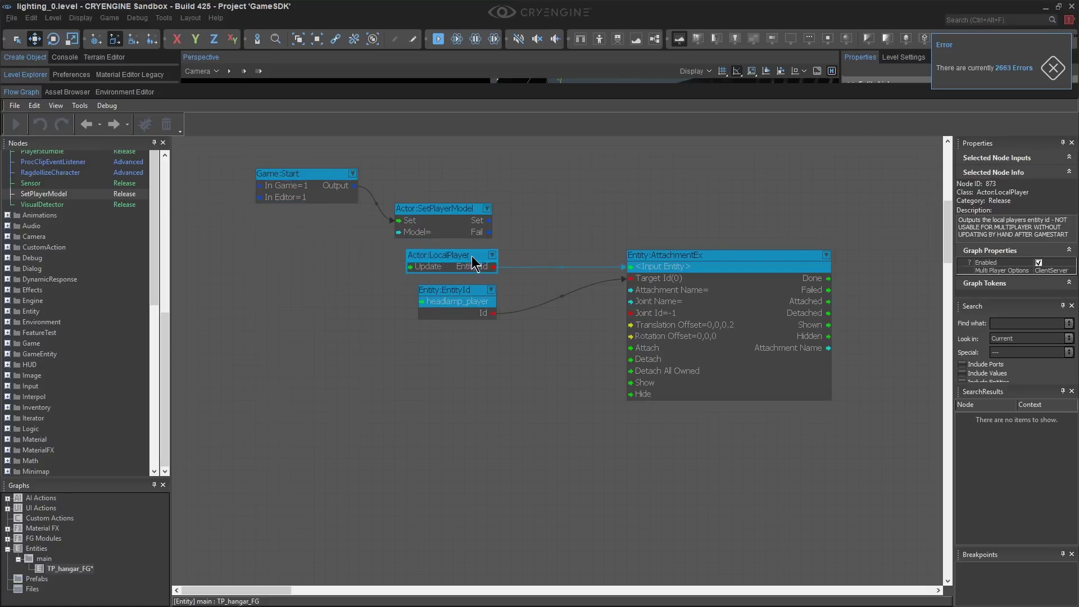
mouse_move(487, 221)
mouse_down()
mouse_move(598, 273)
mouse_move(656, 378)
mouse_move(655, 349)
mouse_up()
drag(461, 211, 474, 200)
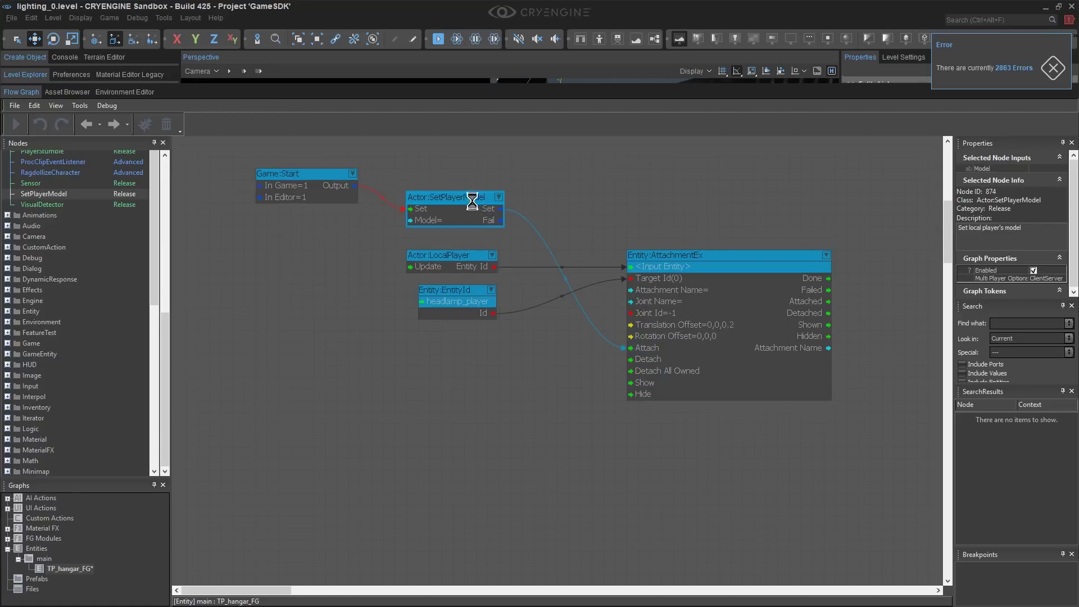
click(713, 256)
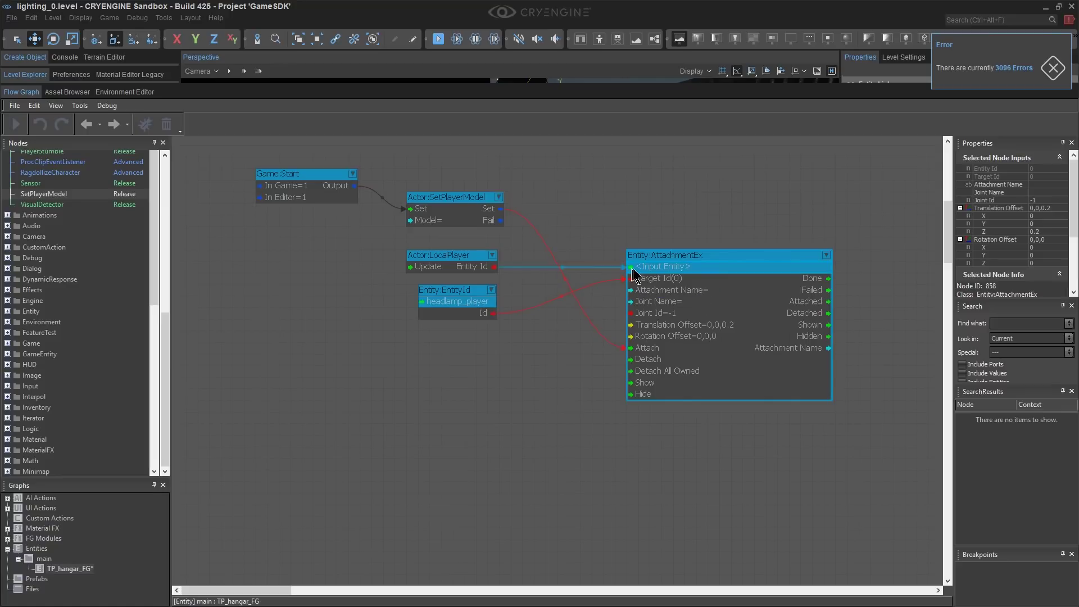
drag(610, 280, 628, 279)
click(692, 217)
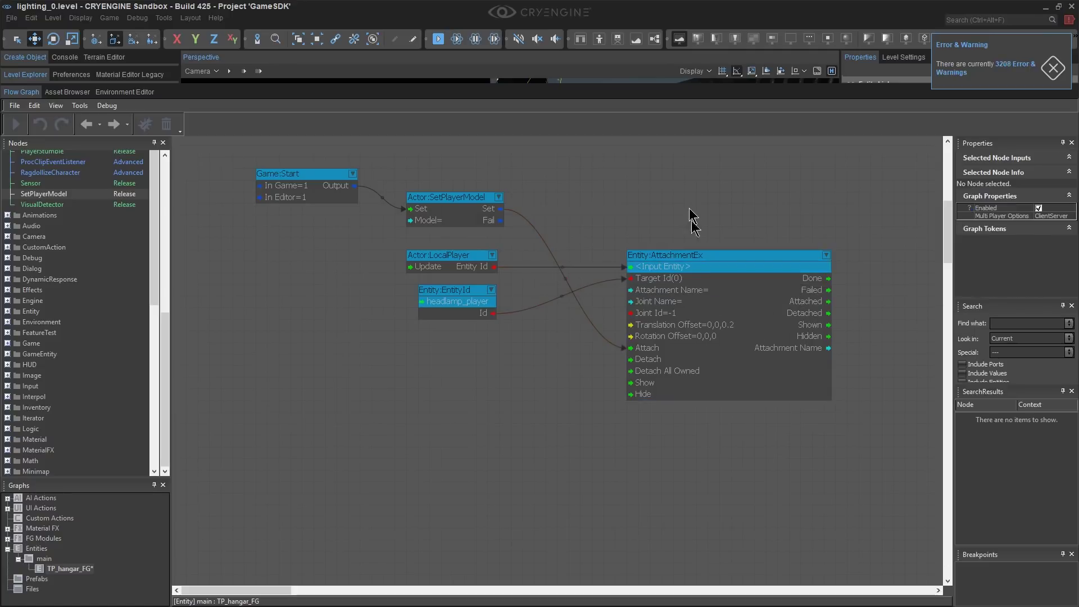
Choose the bone Bip01 Look as AttachmentEx's Joint Name
double_click(677, 304)
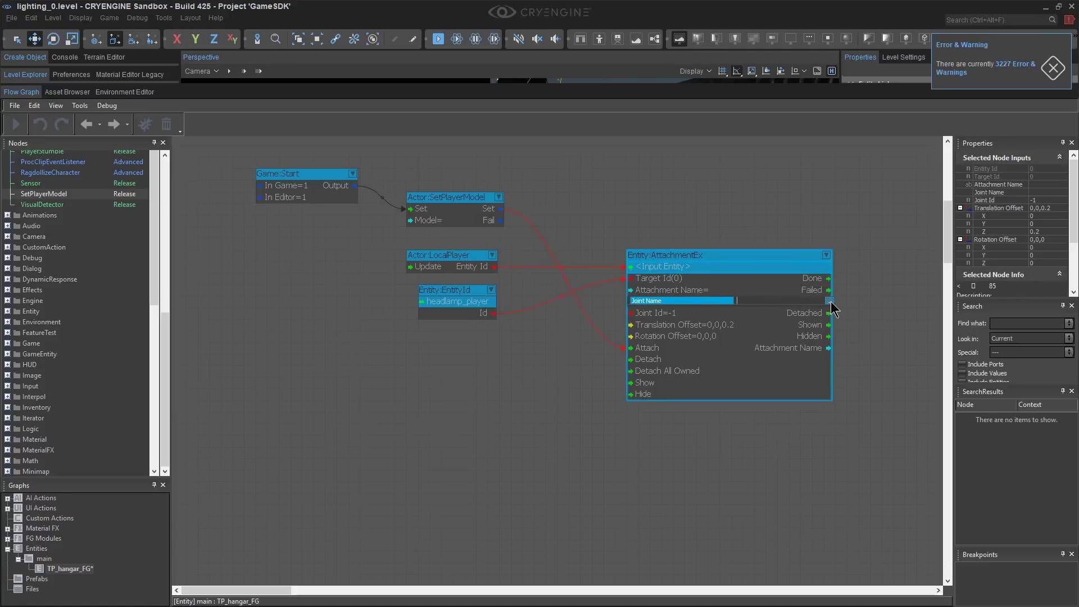
scroll(834, 310, up, 2)
double_click(631, 303)
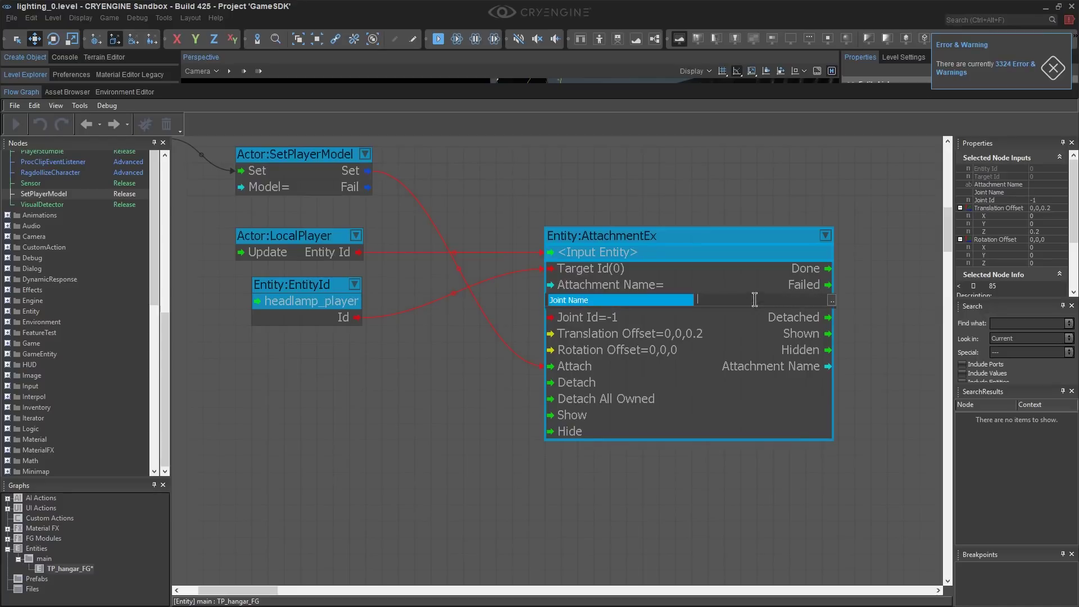
click(832, 301)
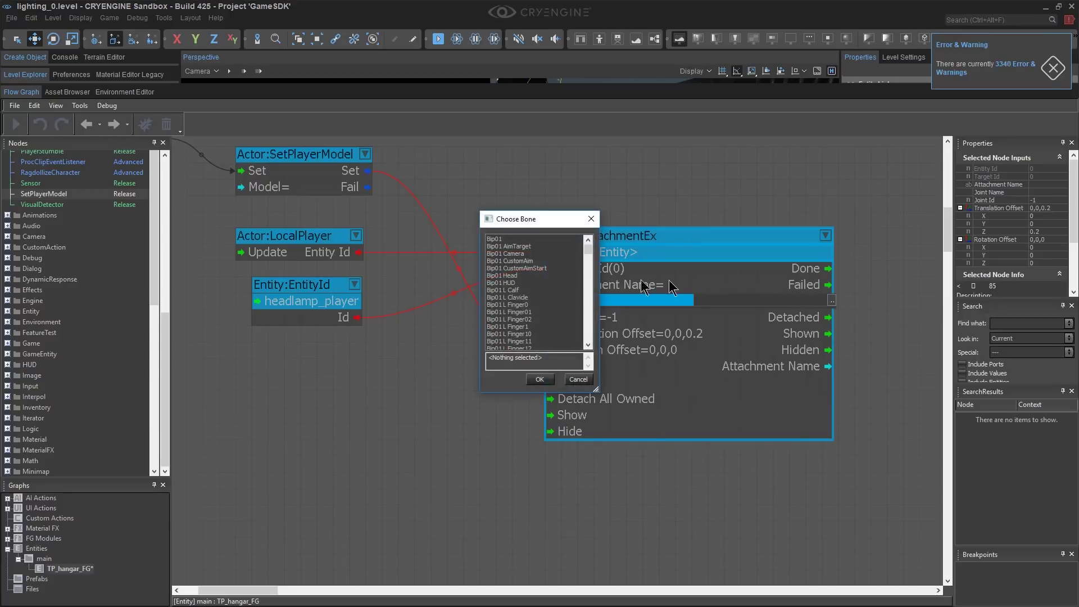
scroll(546, 293, down, 7)
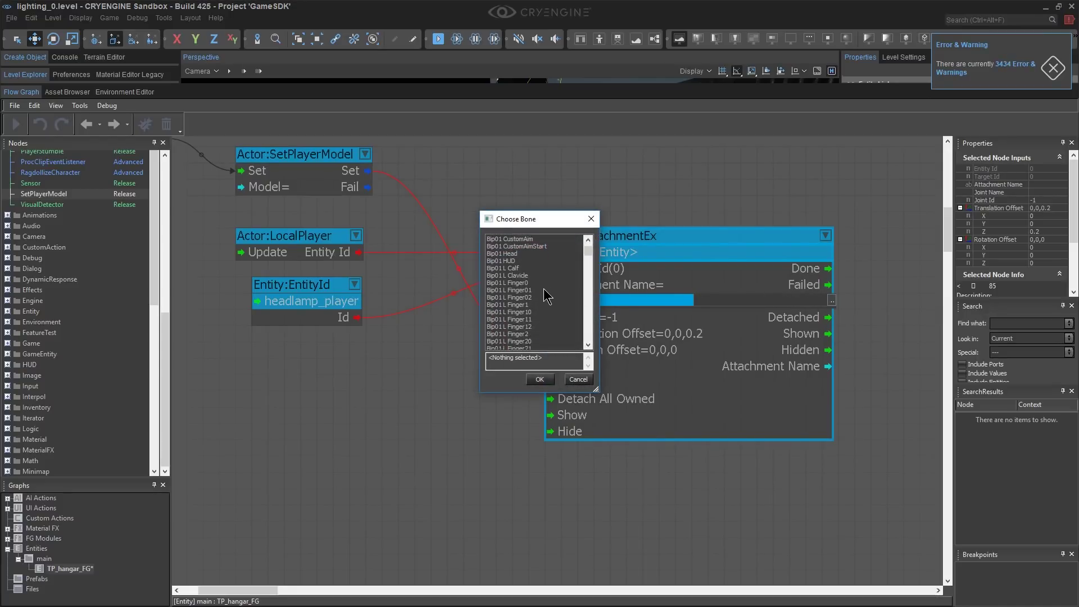
drag(545, 221, 535, 176)
scroll(528, 256, down, 5)
click(514, 238)
click(530, 335)
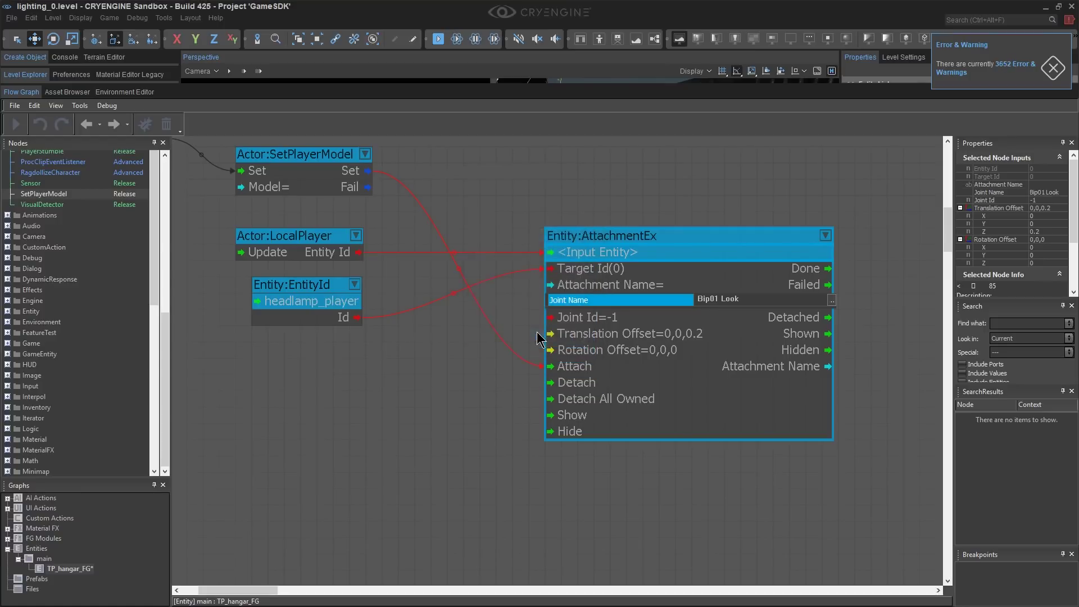
middle_drag(678, 347, 537, 296)
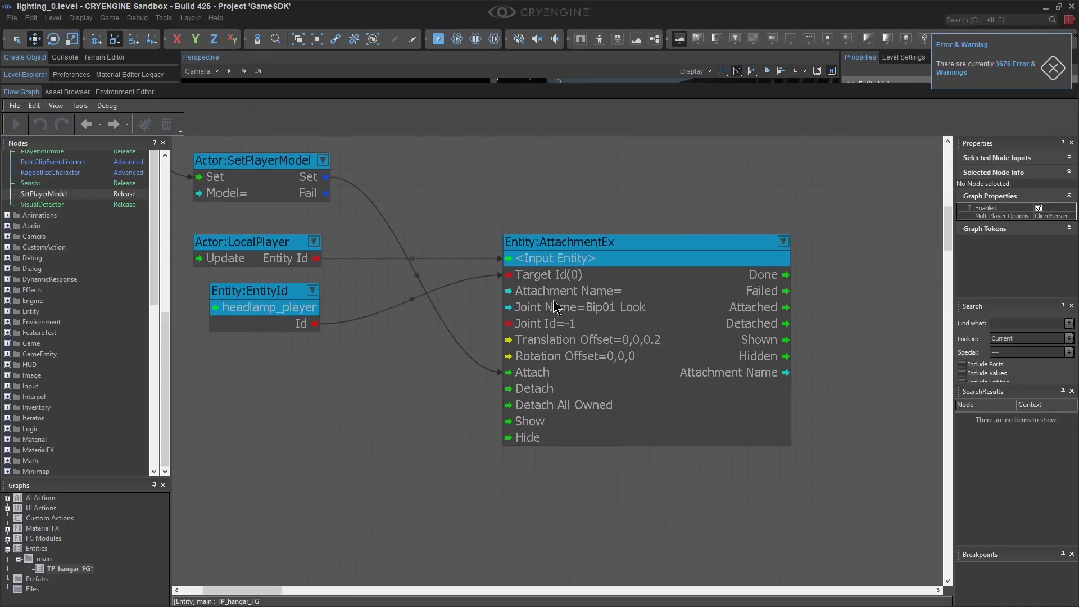
Paste the path objects\characters\human\us\cell\trooper\cell_trooper_S_HiCap.cdf as SetPlayerModel's Model
scroll(568, 291, up, 1)
right_drag(473, 212, 672, 300)
scroll(614, 269, down, 2)
scroll(478, 268, up, 2)
double_click(448, 268)
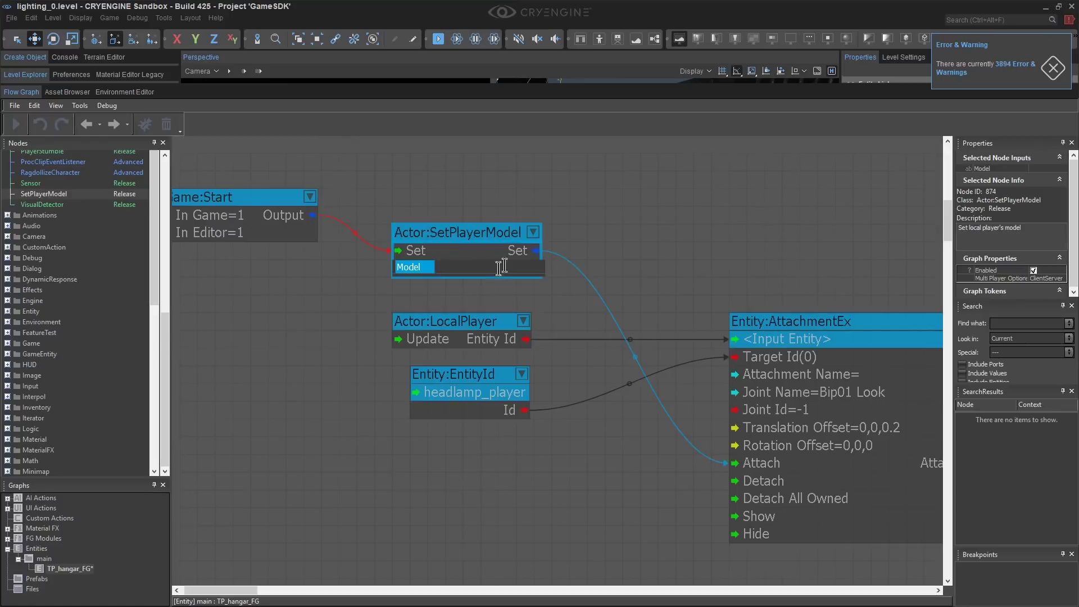
key(ctrl+v)
key(Return)
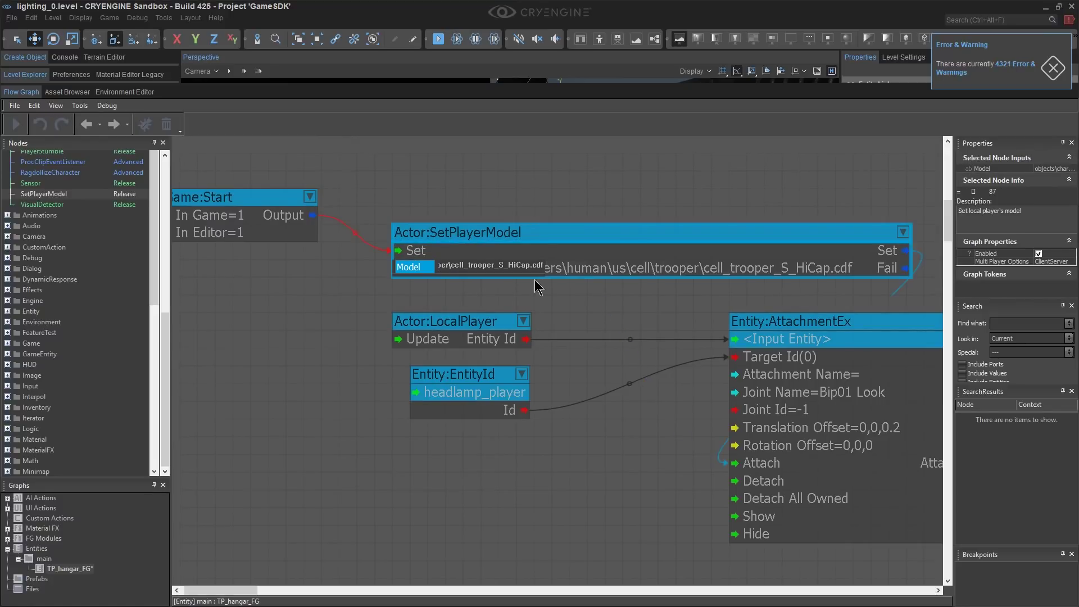
Arrange the nodes in a row and reroute SetPlayerModel's Set output from AttachmentEx's Attach to LocalPlayer's Update input
scroll(595, 226, down, 1)
right_drag(804, 309, 587, 229)
drag(588, 246, 699, 246)
scroll(634, 244, down, 4)
right_drag(591, 245, 630, 253)
scroll(630, 253, up, 1)
scroll(630, 248, up, 1)
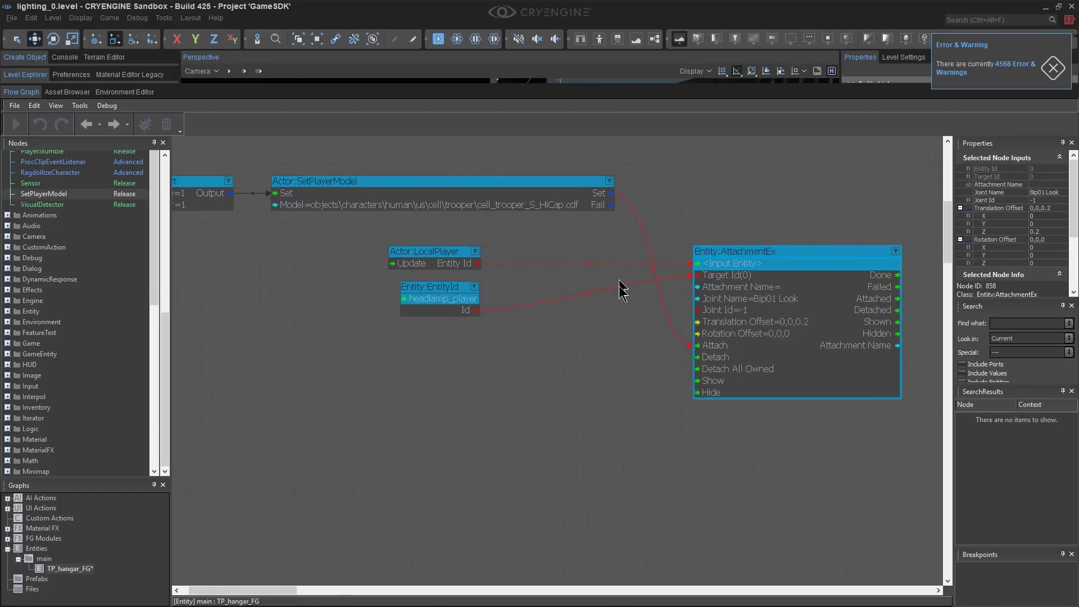
drag(642, 338, 560, 303)
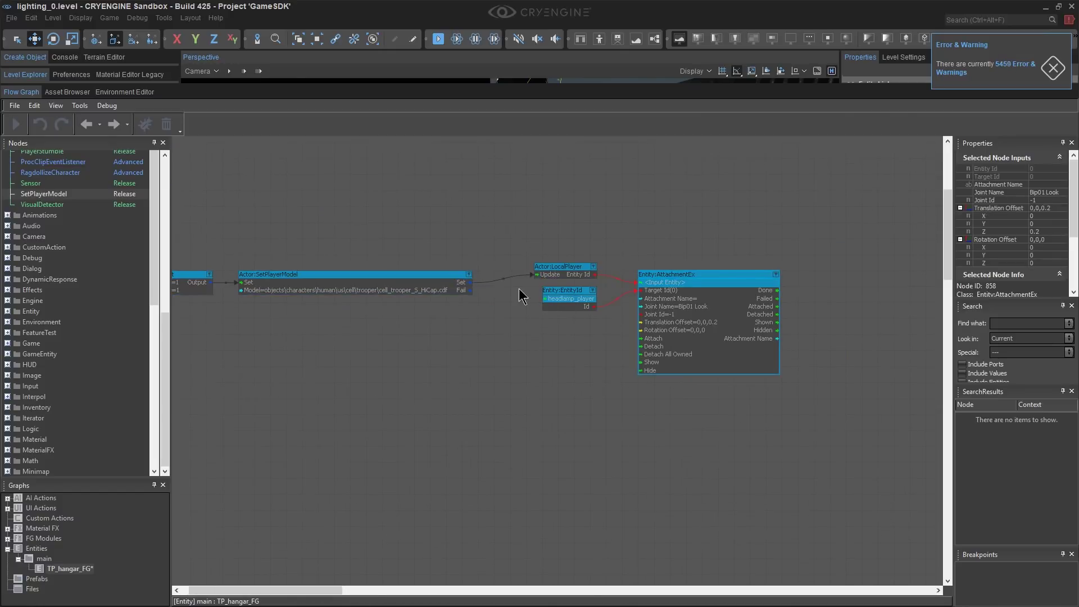
scroll(524, 297, up, 3)
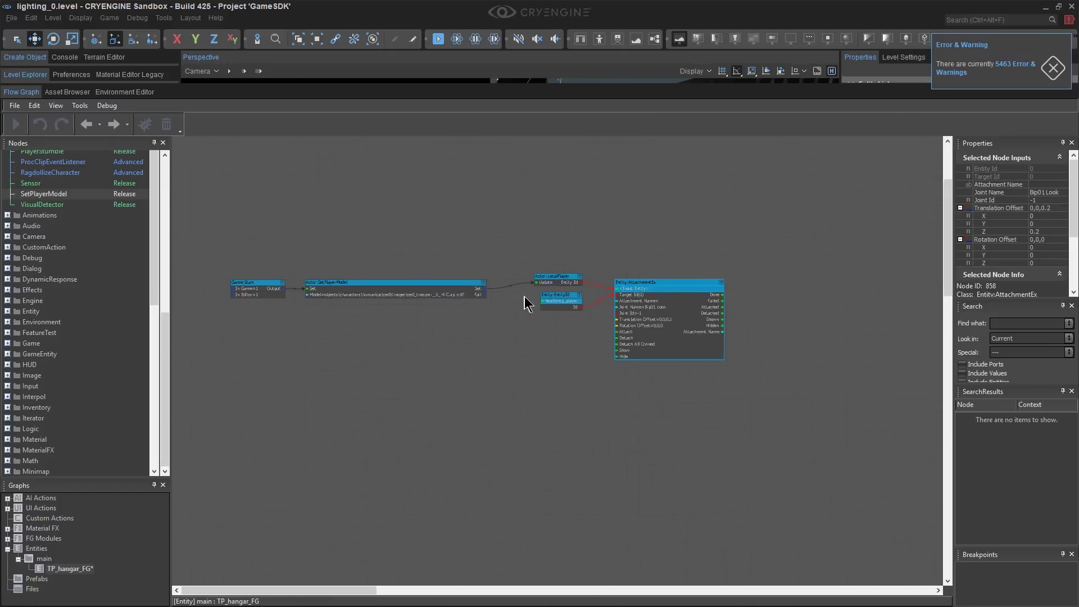
drag(494, 302, 538, 292)
click(233, 313)
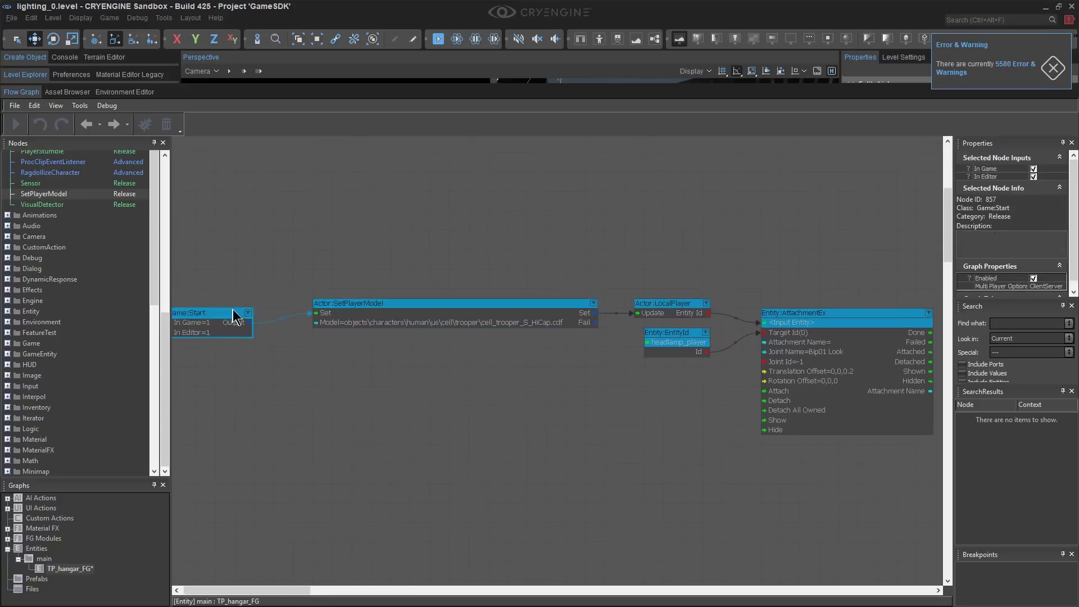
Connect LocalPlayer's Entity Id output to AttachmentEx's Attach input
right_drag(751, 514, 574, 480)
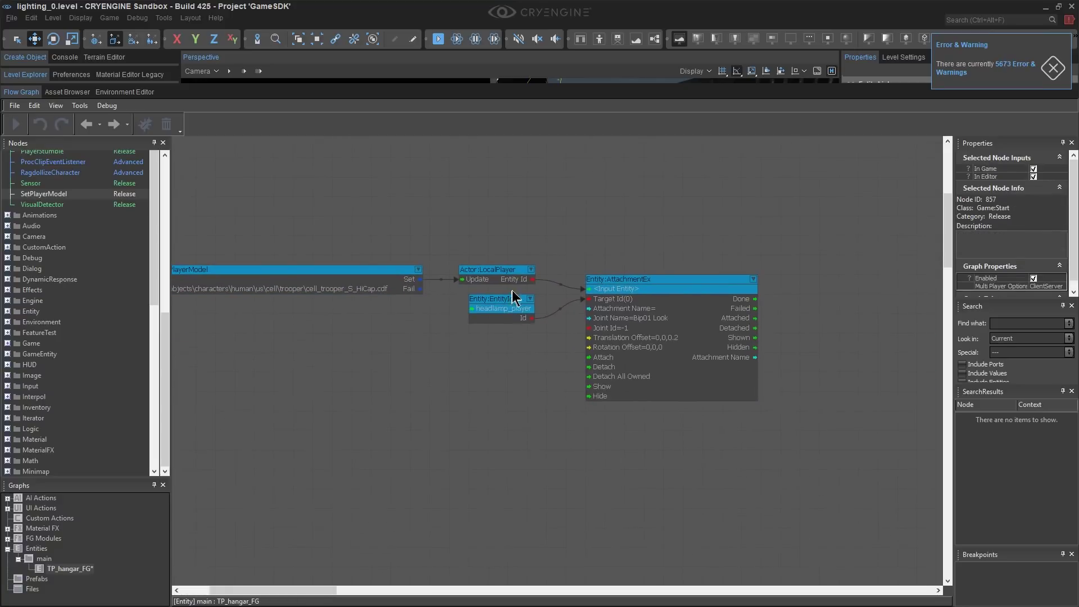
drag(528, 279, 594, 357)
scroll(530, 356, down, 1)
right_drag(609, 355, 748, 355)
scroll(748, 356, up, 1)
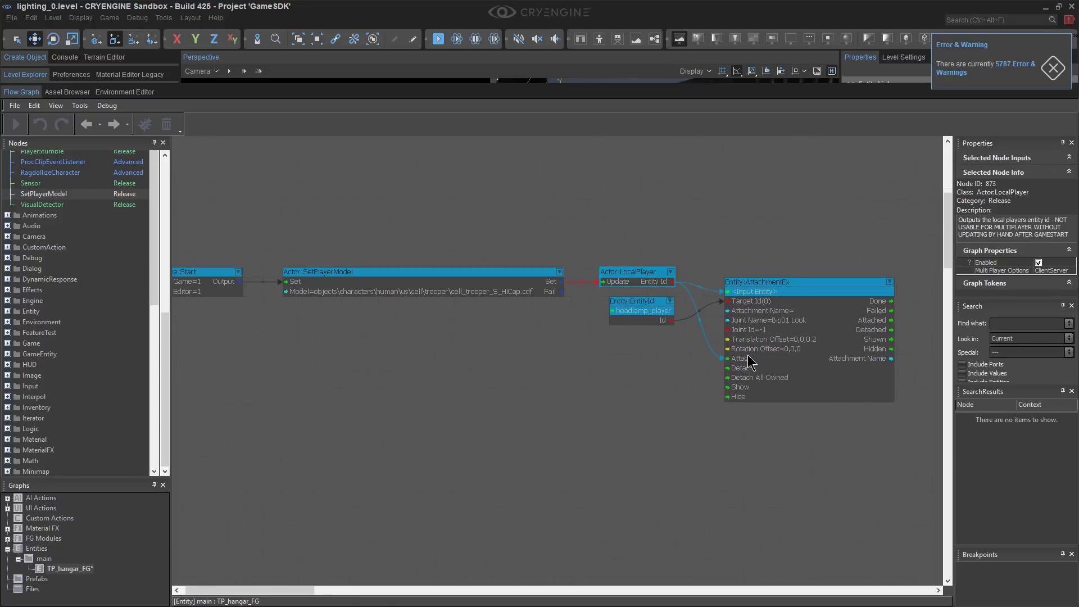
click(718, 383)
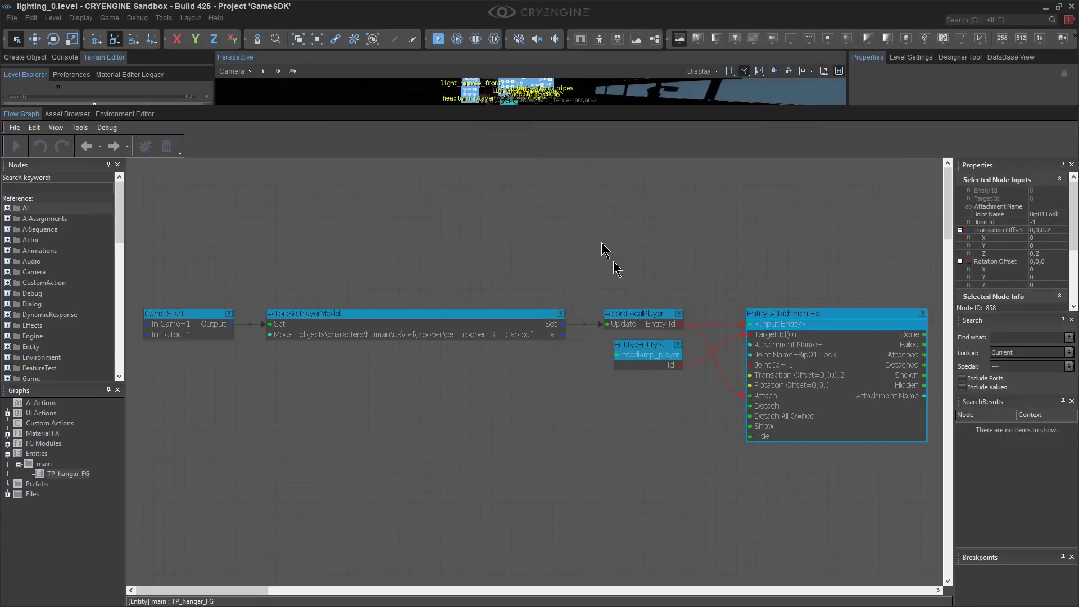
Enlarge the perspective viewport, make it full screen and enter game mode
drag(532, 106, 532, 589)
middle_drag(521, 483, 535, 470)
key(F11)
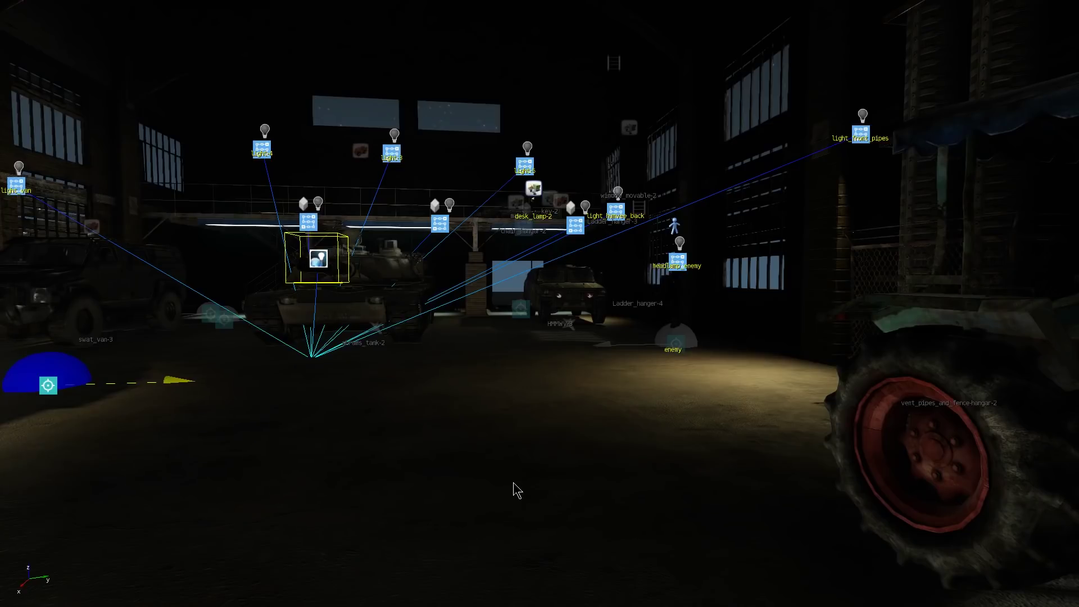
key(ctrl+g)
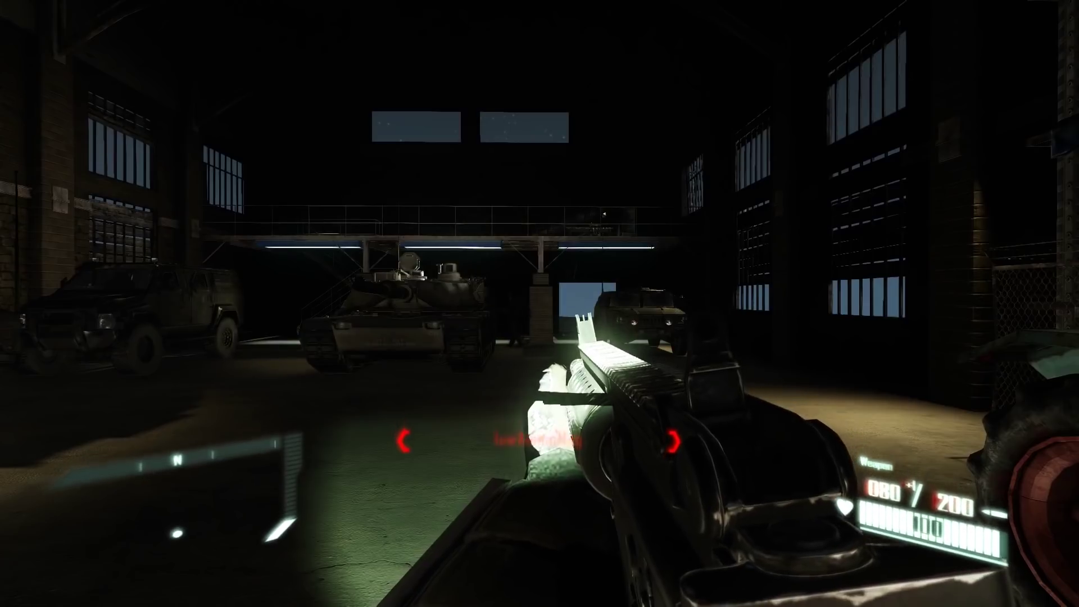
Check the headlamp in third-person view, return to first person, and walk over to the tank to test its beam on nearby surfaces
key(F1)
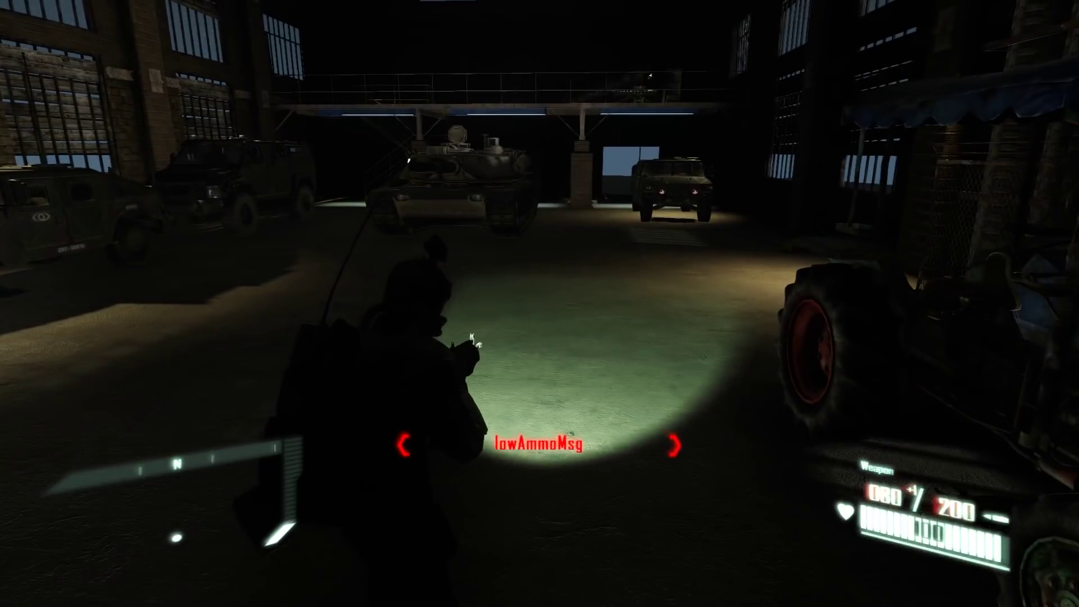
key(F1)
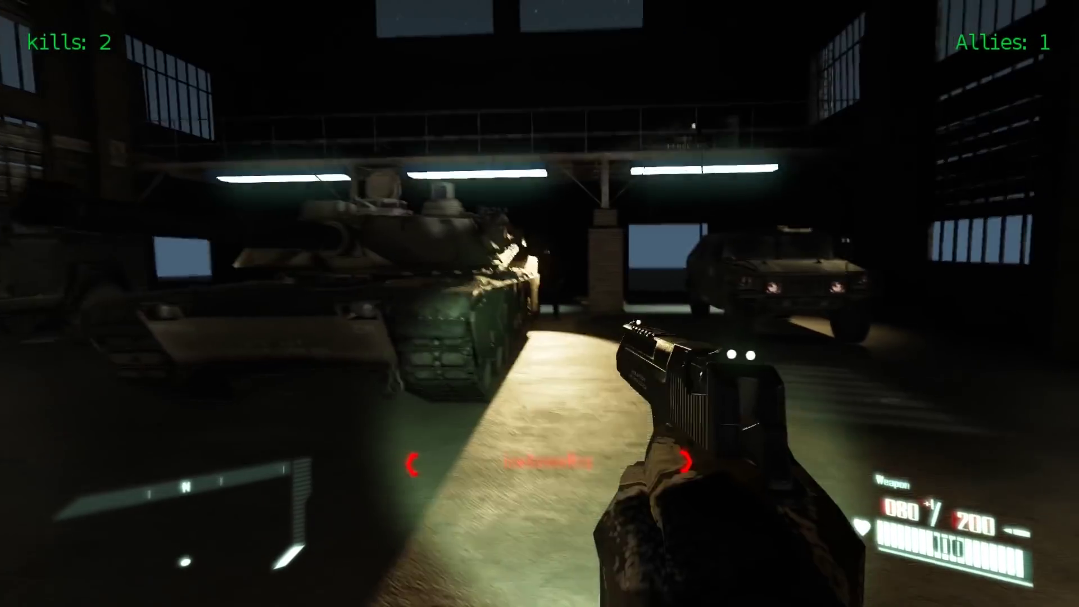
key(a)
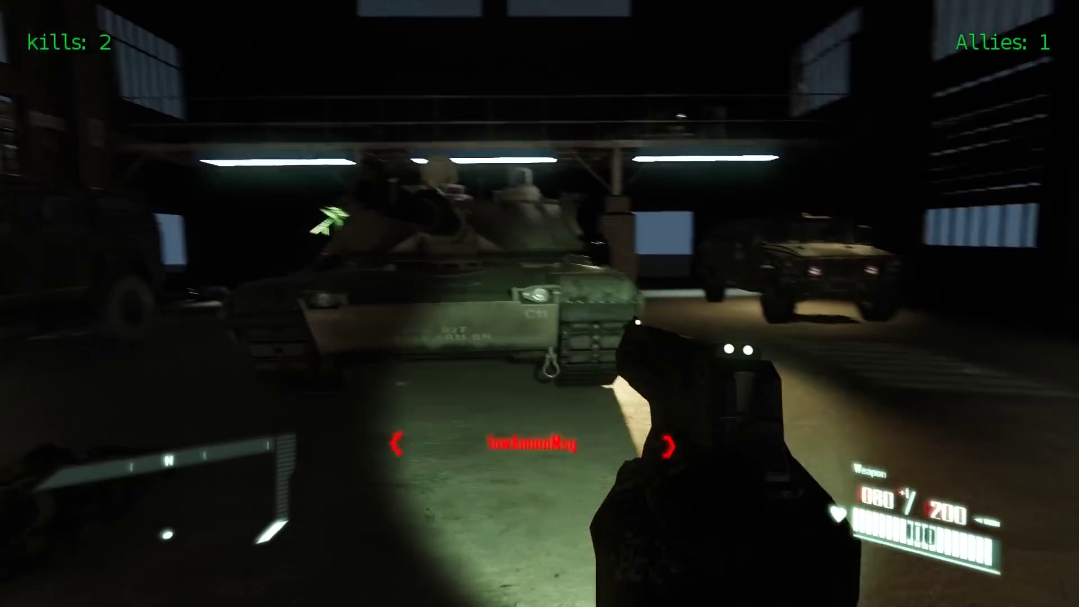
key(a)
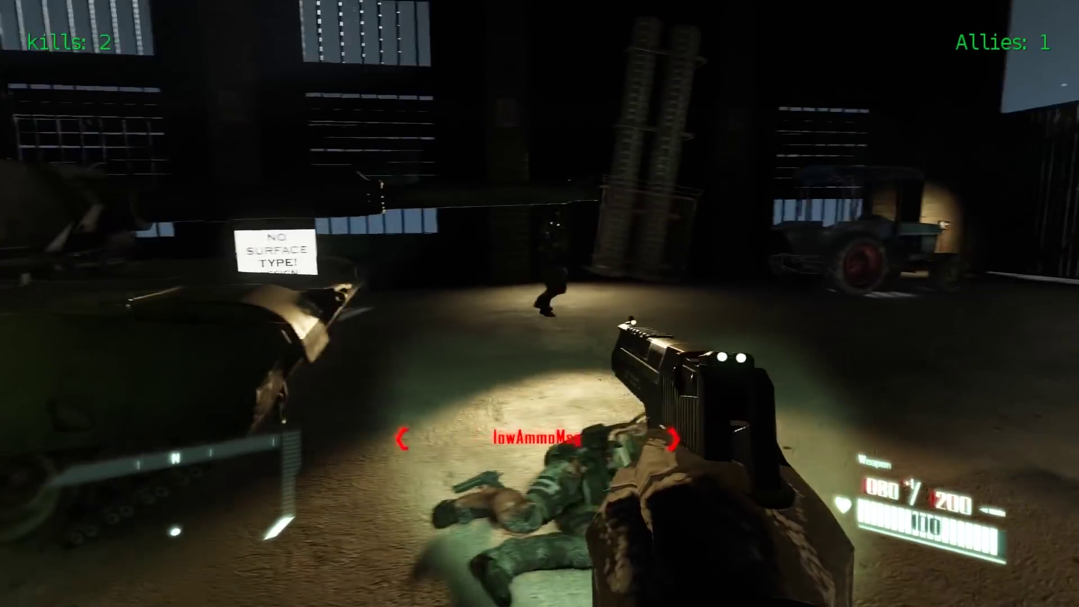
key(w)
key(space)
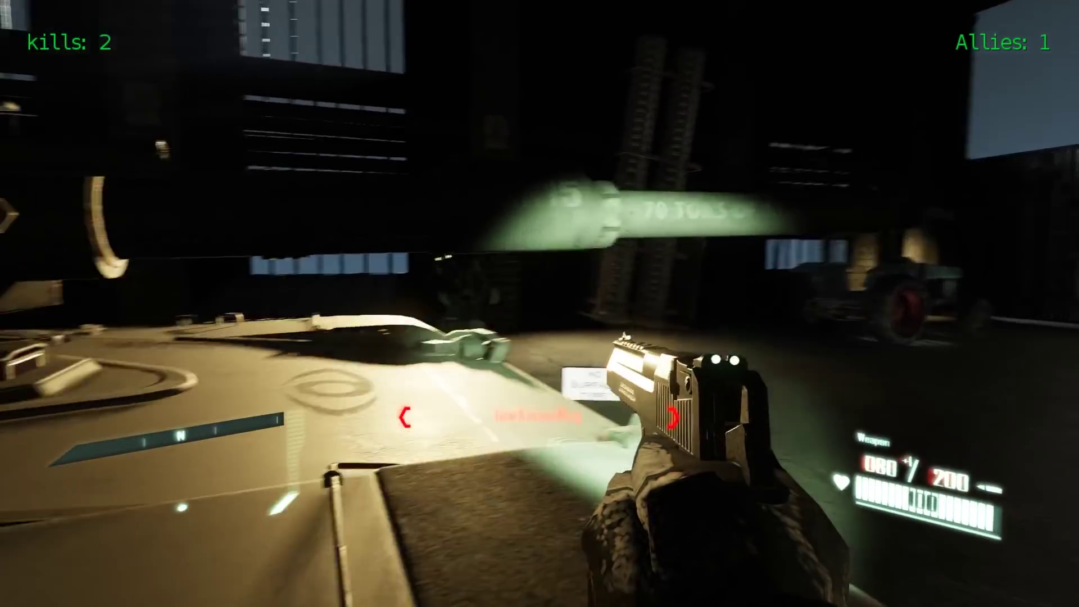
key(w)
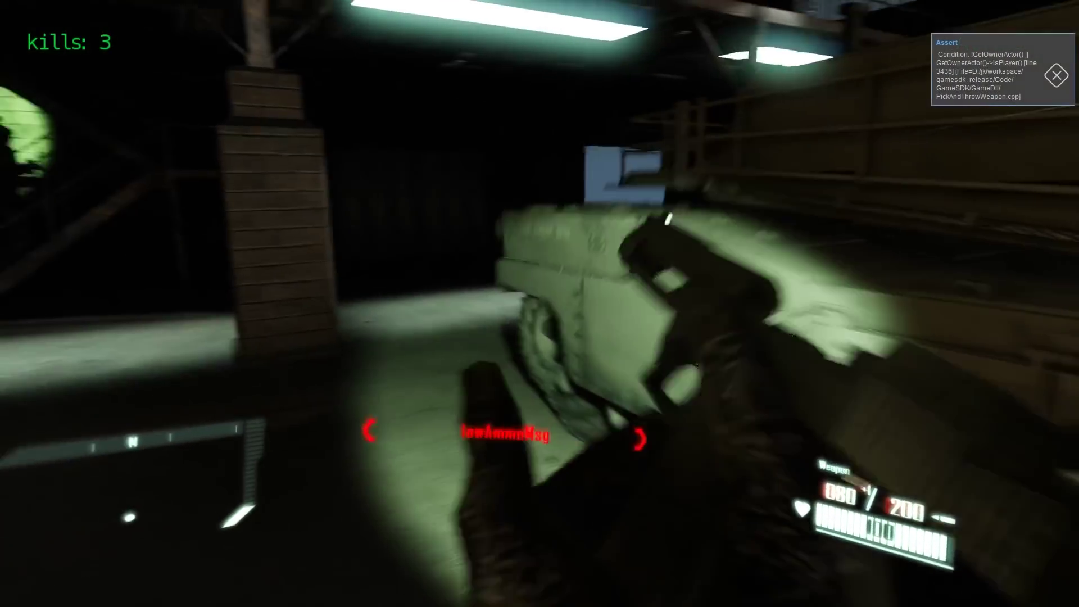
Switch to the rifle, test the headlamp while walking and firing around the hangar, and leave game mode
key(1)
key(w)
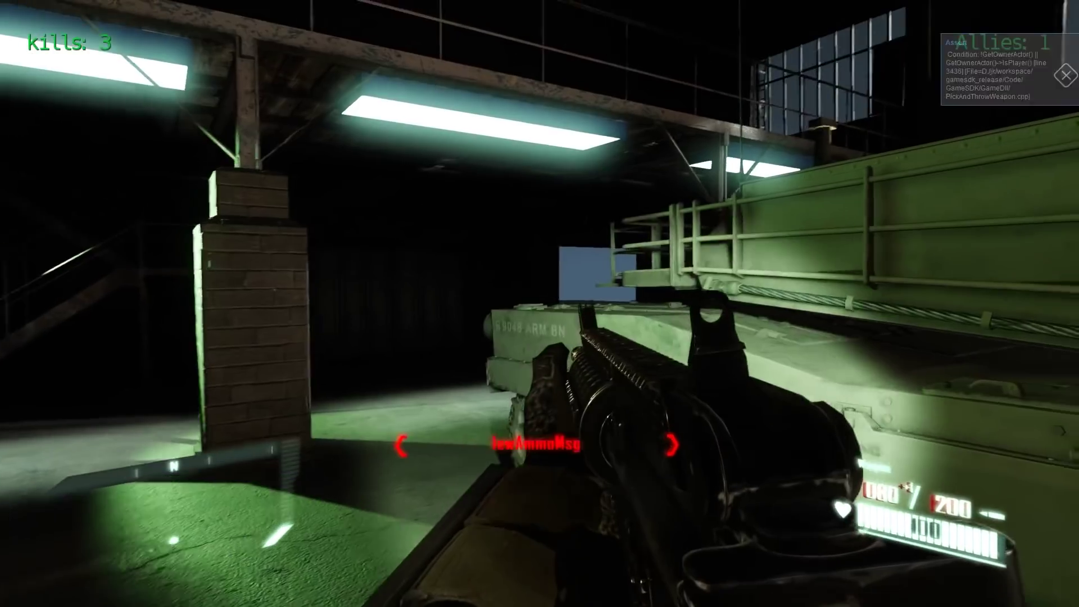
key(w)
click(539, 304)
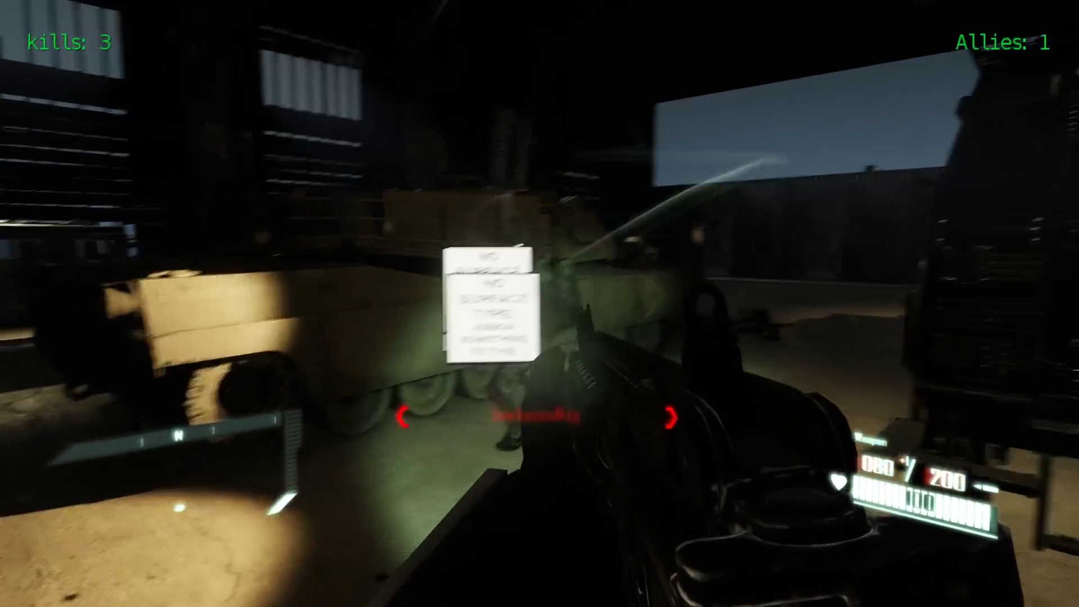
click(540, 303)
key(w)
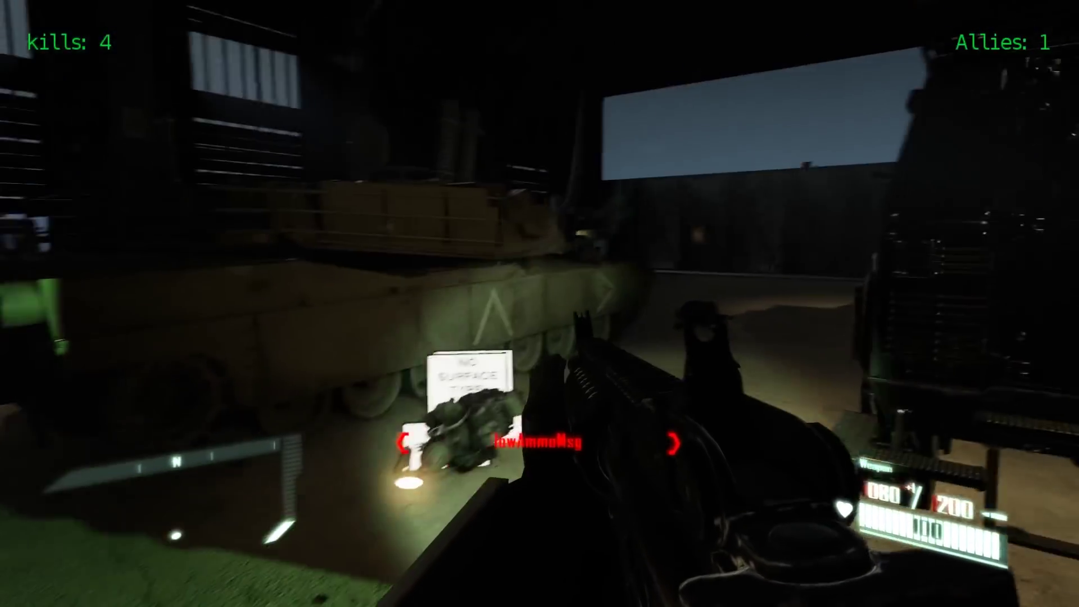
key(w)
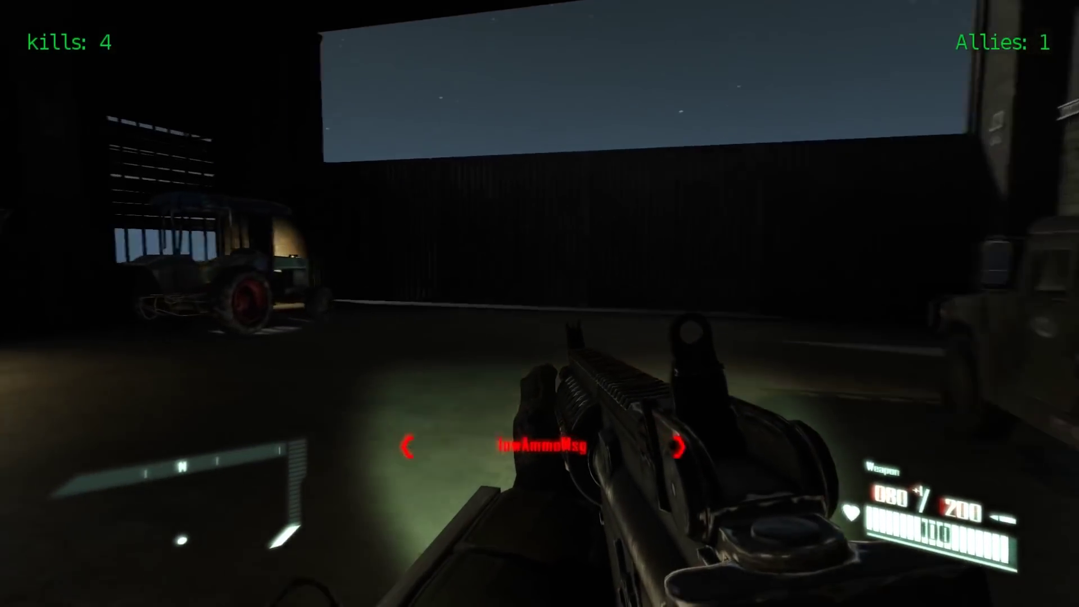
key(w)
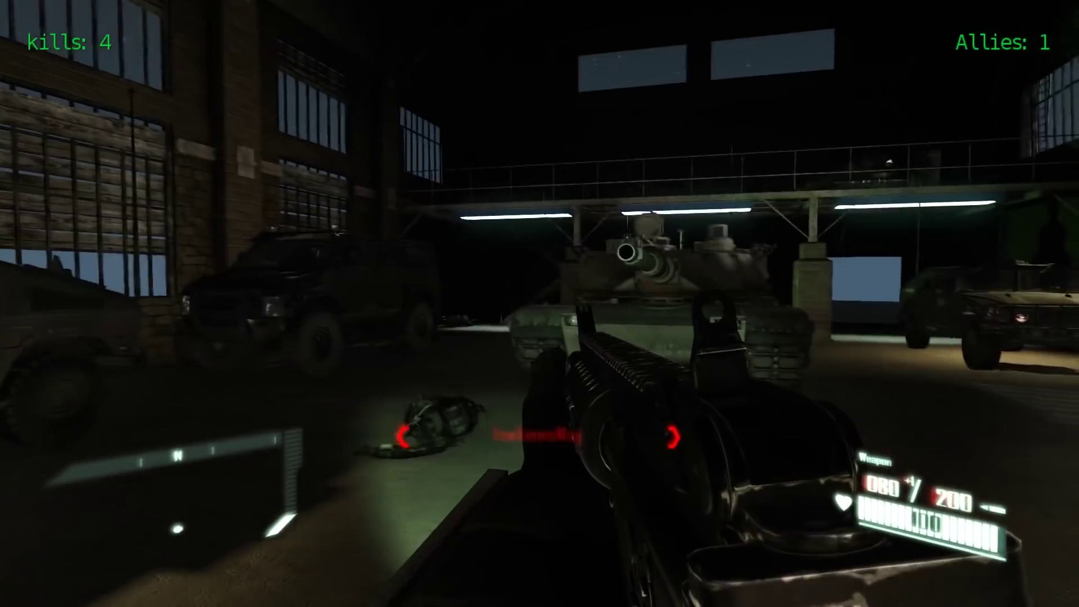
key(Escape)
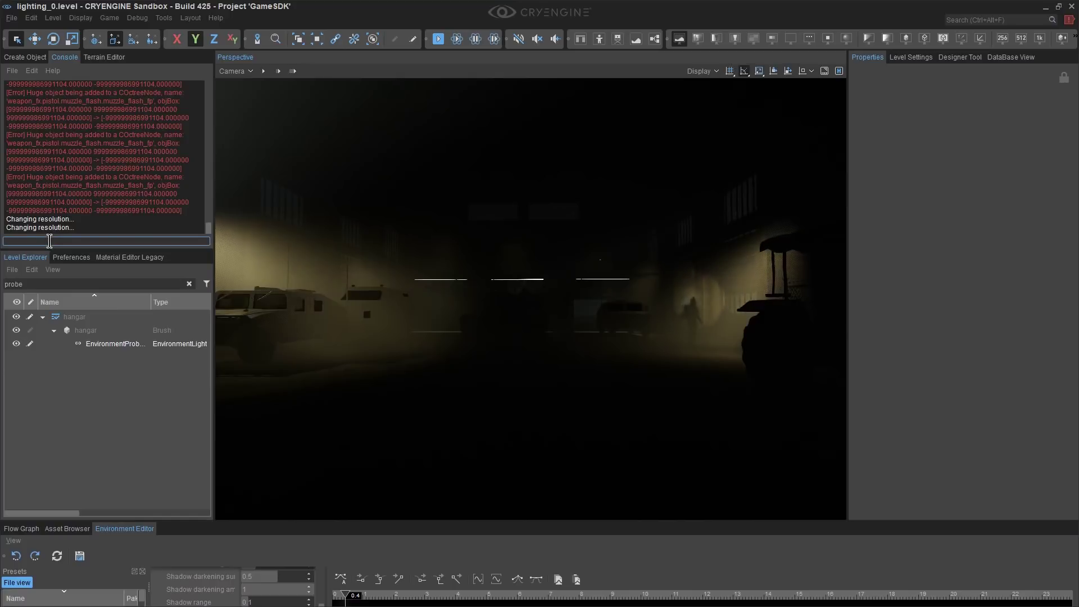
Enable volumetric fog with the console command e_VolumetricFog 1
key(Up)
key(Up)
key(Up)
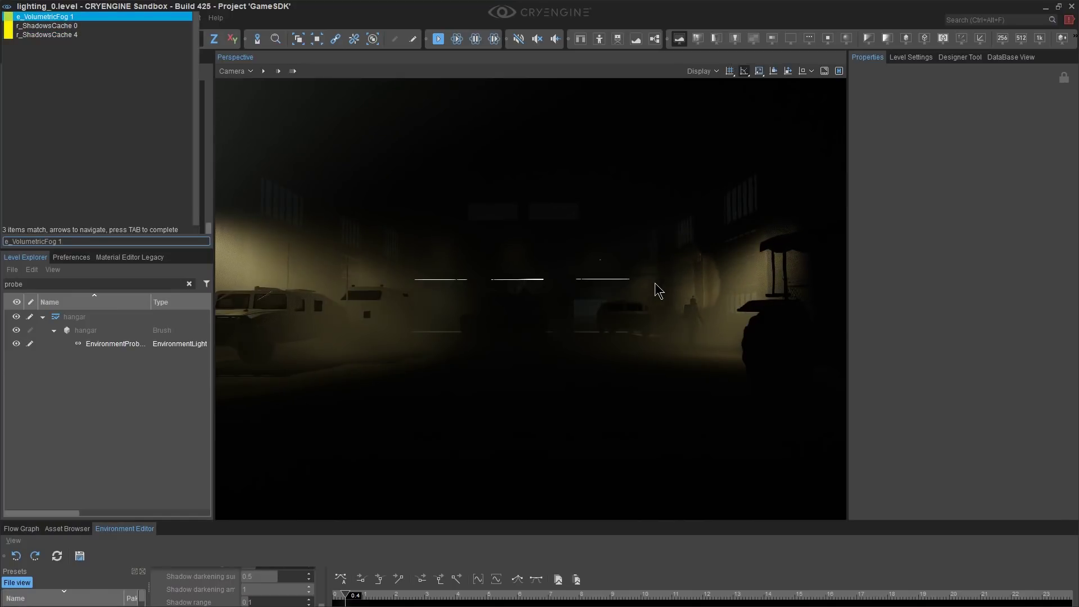
key(Return)
Inspect the Volumetric fog parameters in the Environment Editor and preview the foggy hangar in full screen
drag(276, 524, 309, 325)
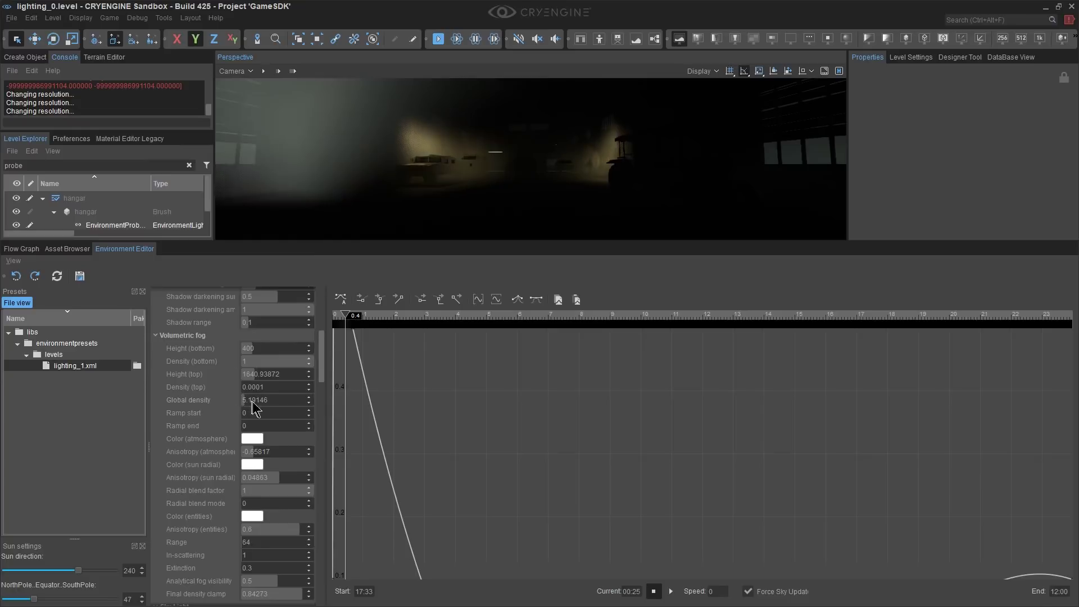
drag(362, 243, 401, 507)
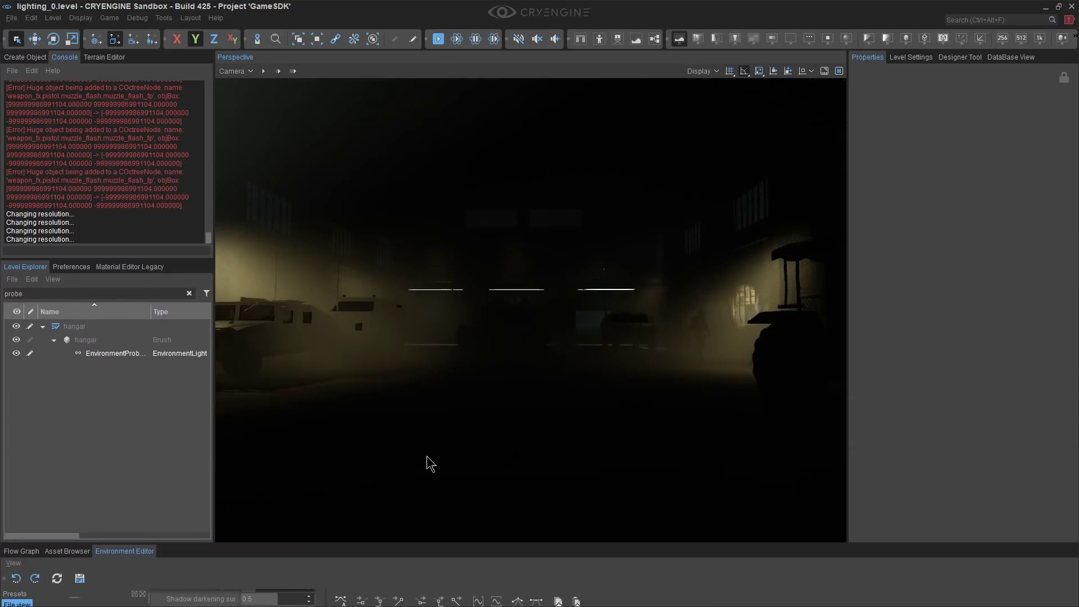
right_drag(427, 457, 445, 459)
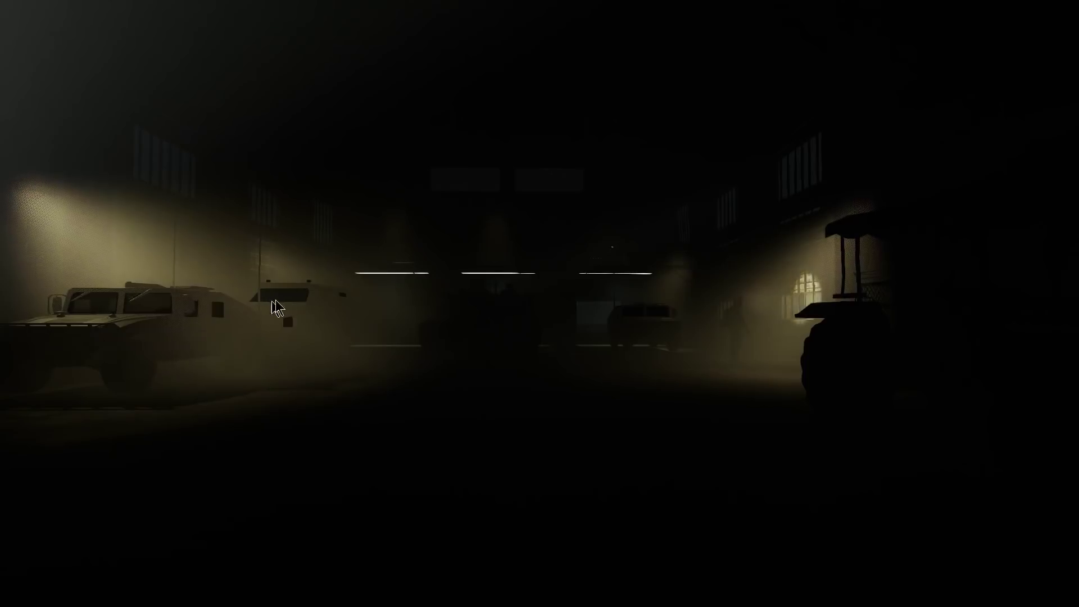
key(F11)
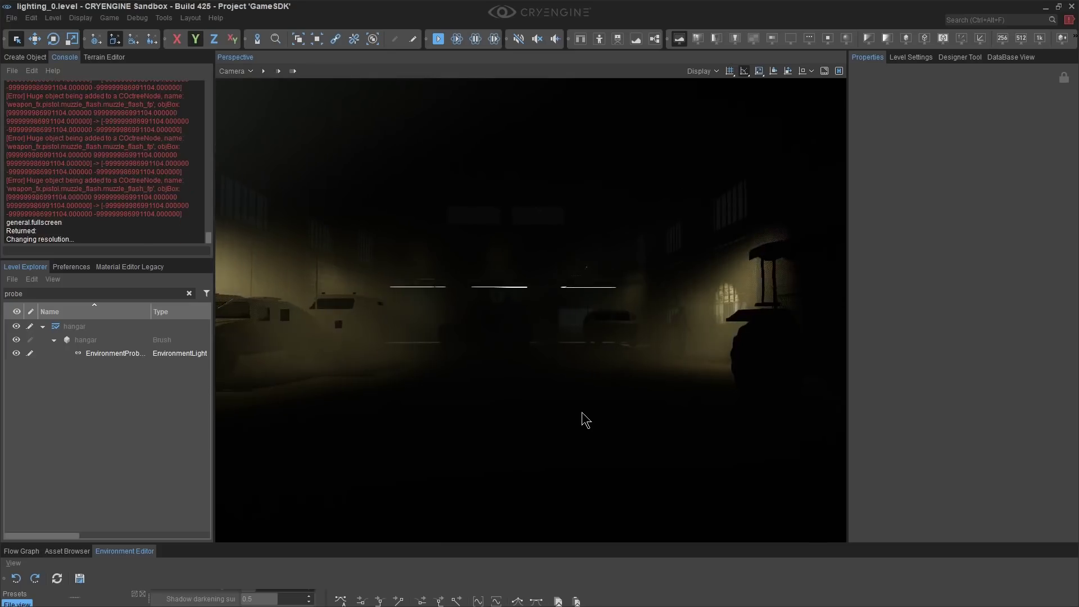
Enter game mode and walk through the foggy hangar to examine the green headlamp beam and the volumetric wall lights
key(ctrl+g)
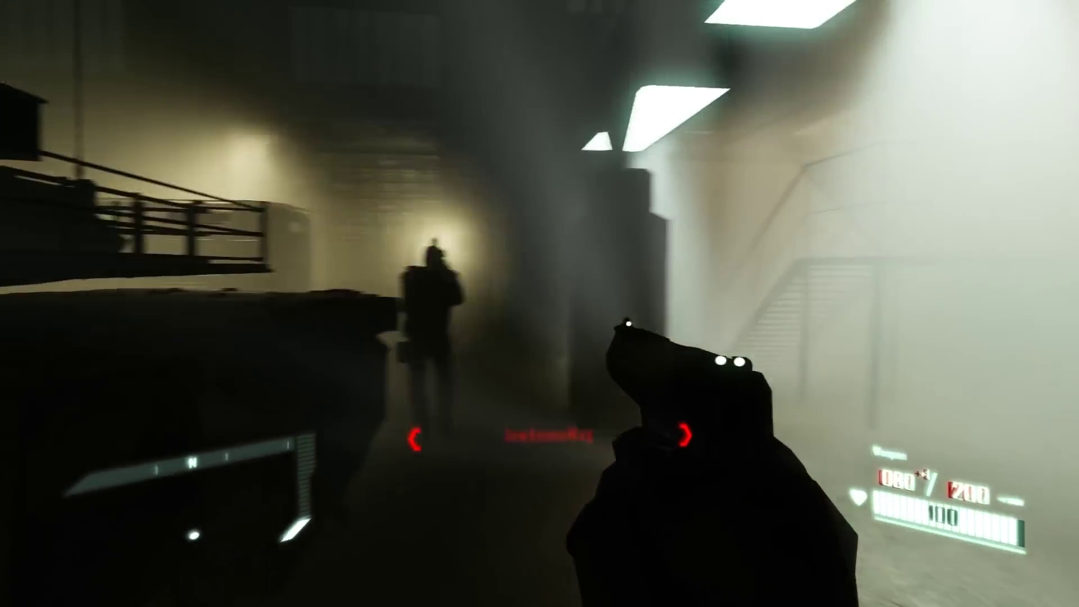
key(v)
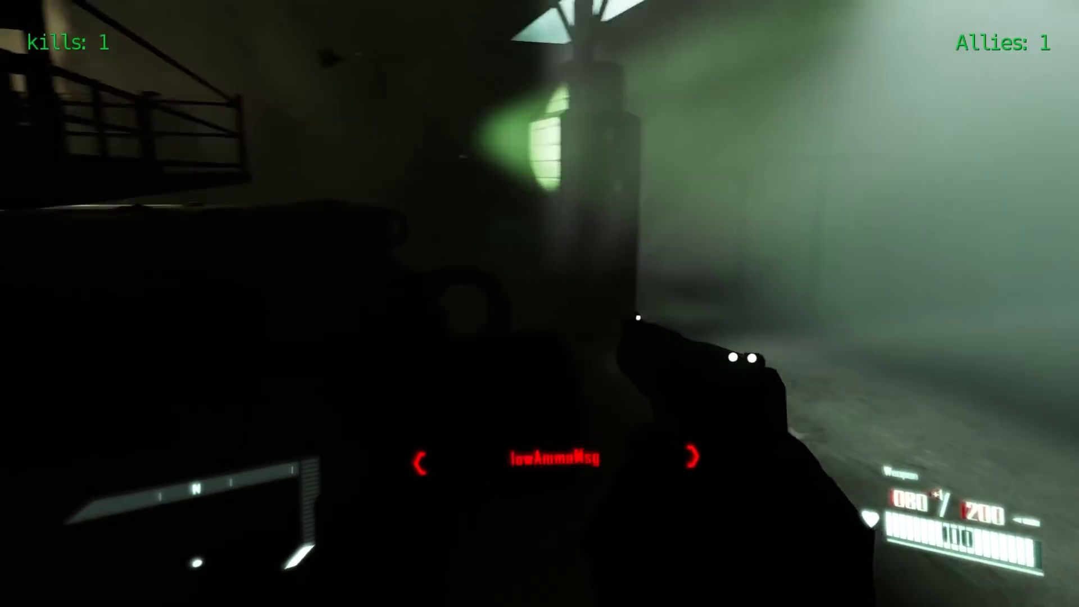
key(s)
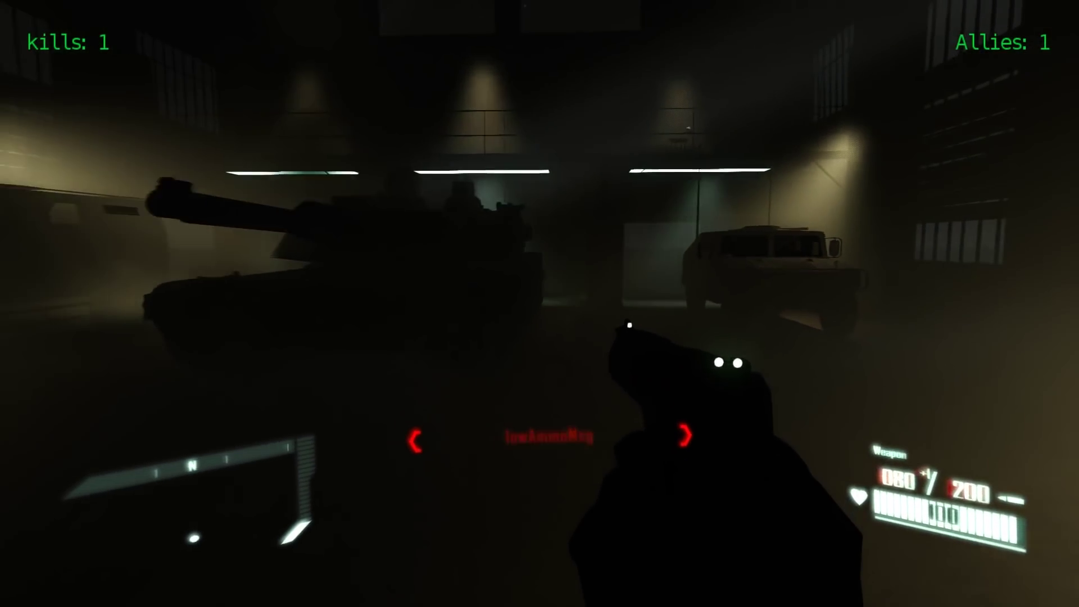
key(s)
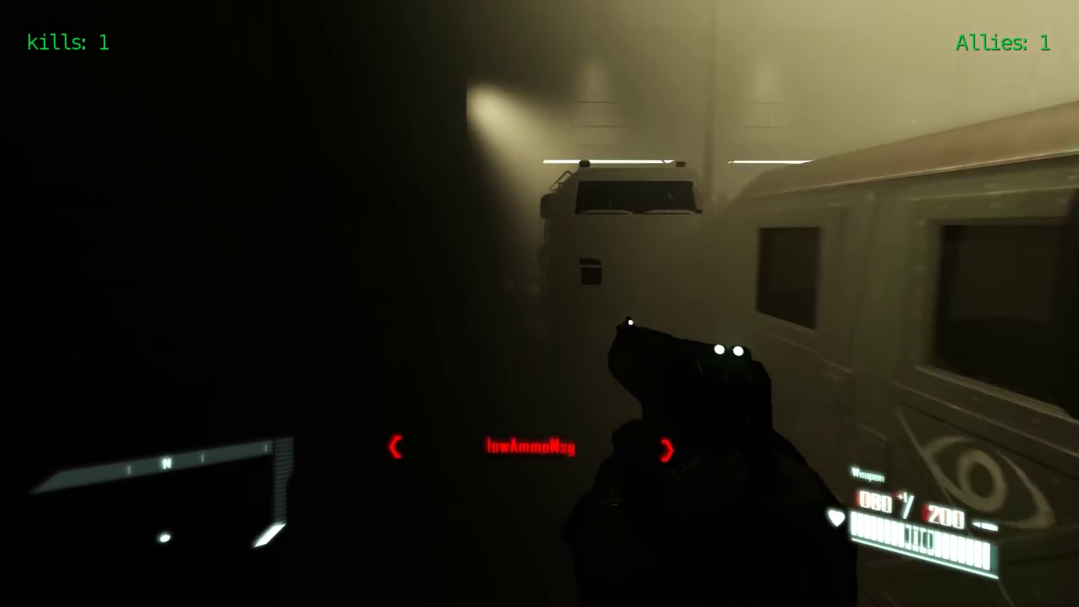
key(w)
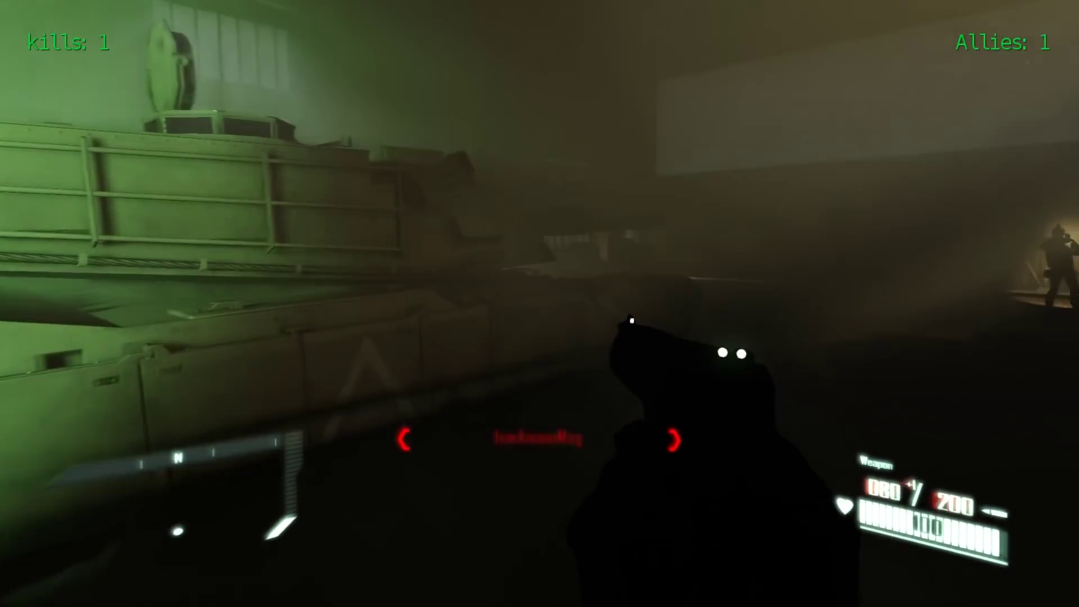
key(w)
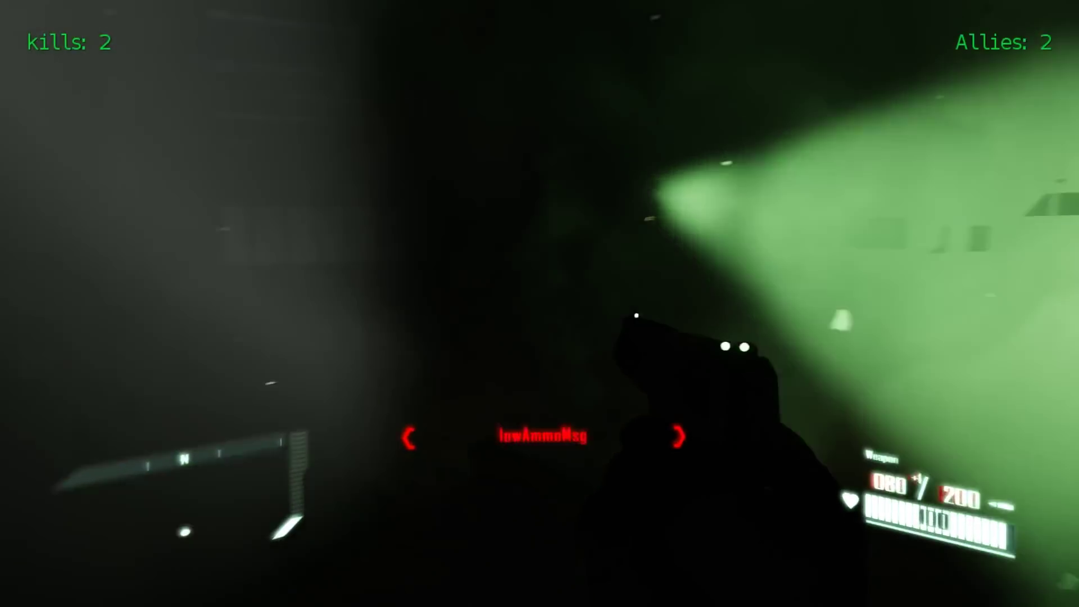
key(w)
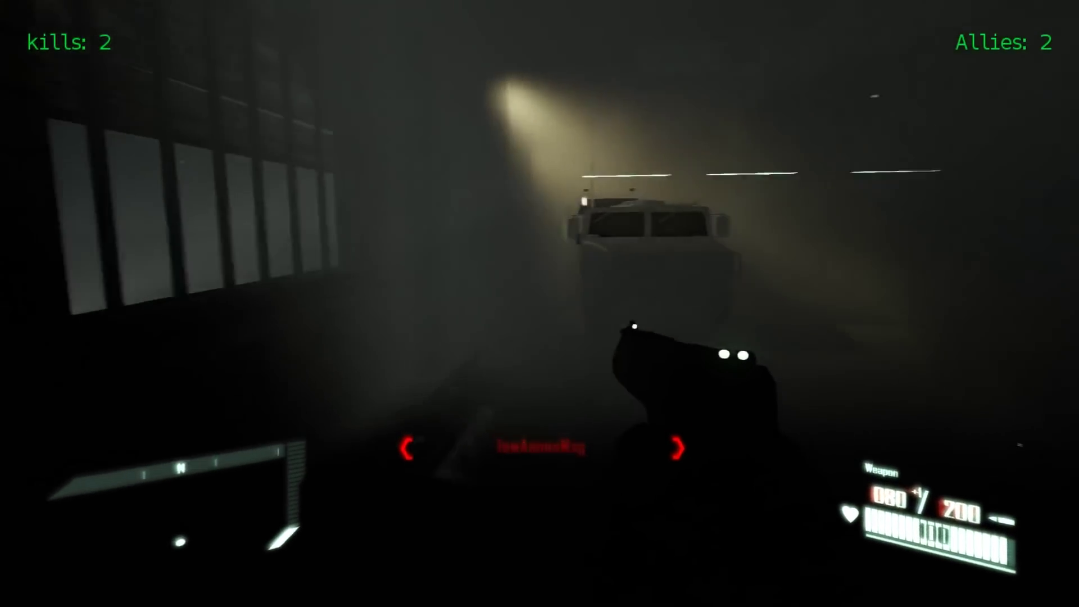
key(space)
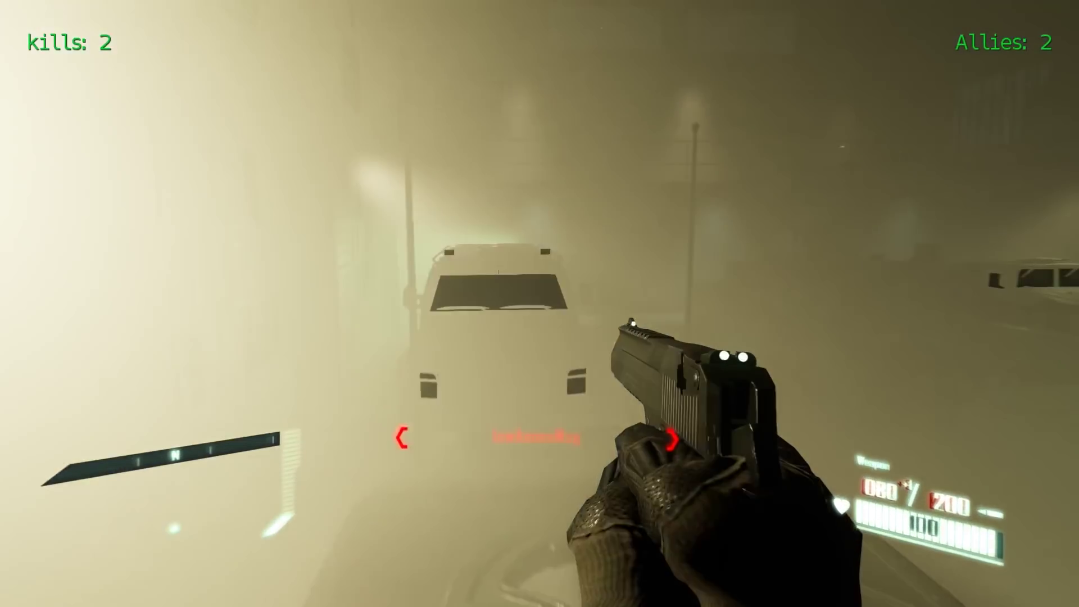
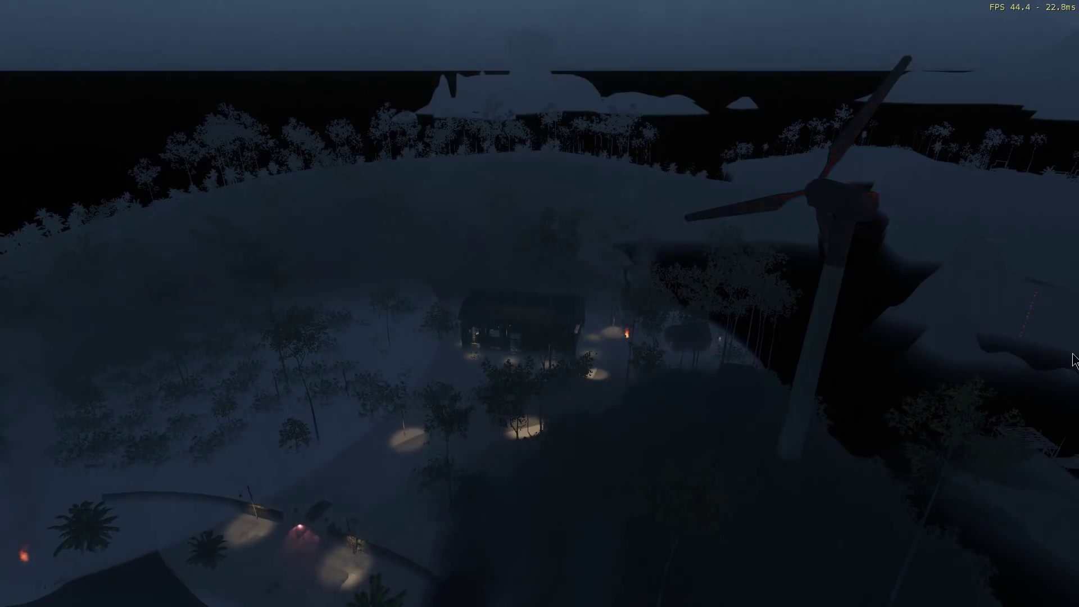
Examine the finished night level from the air, from the red-lit helipad to the lamp-lit checkpoint on the shore
right_drag(980, 309, 935, 261)
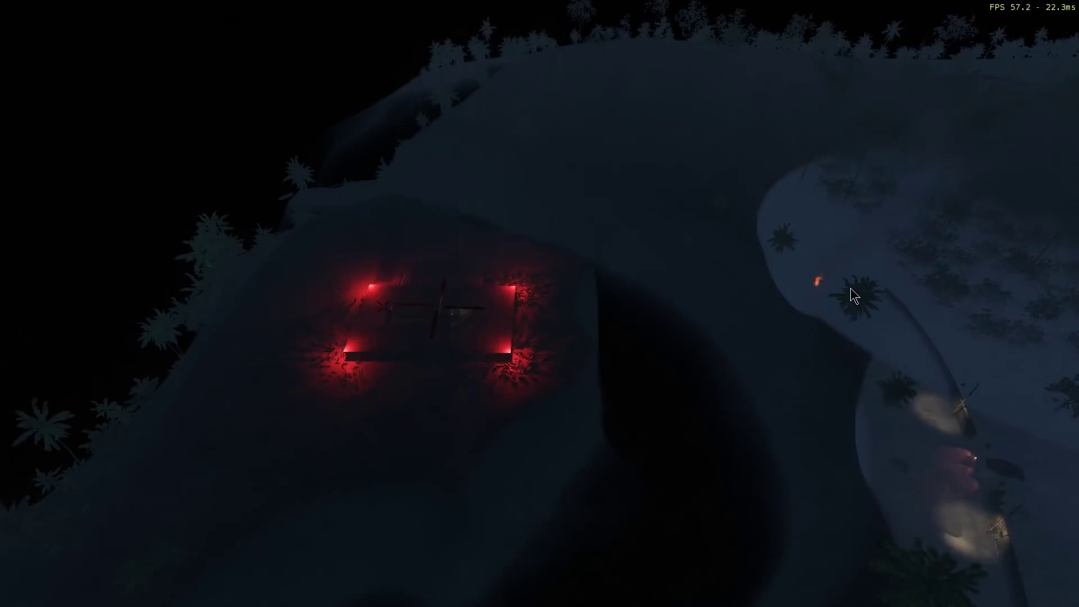
right_drag(851, 288, 709, 282)
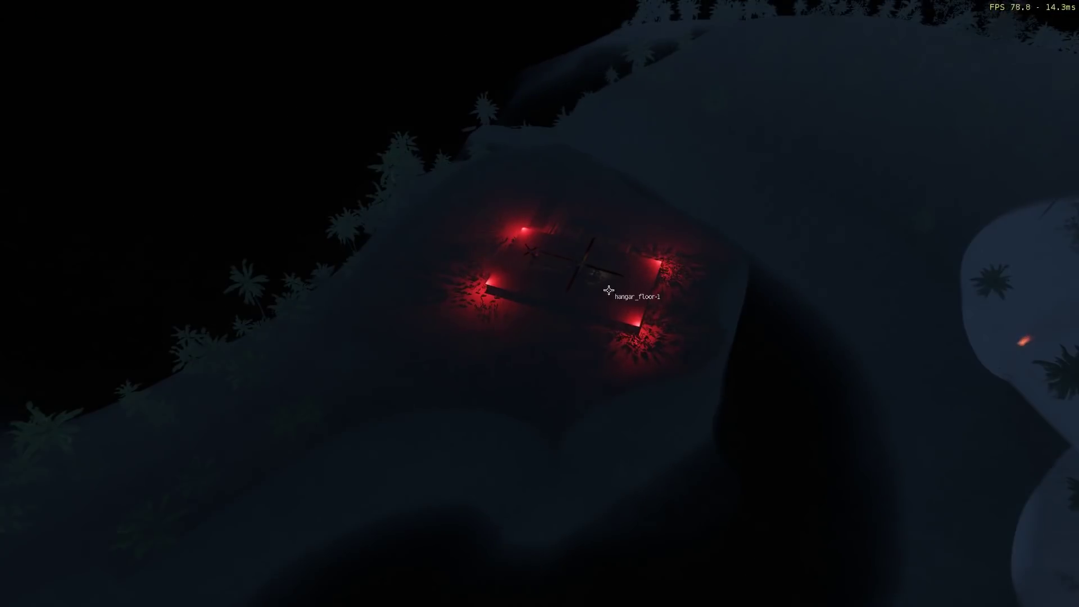
right_drag(608, 290, 620, 350)
key(w)
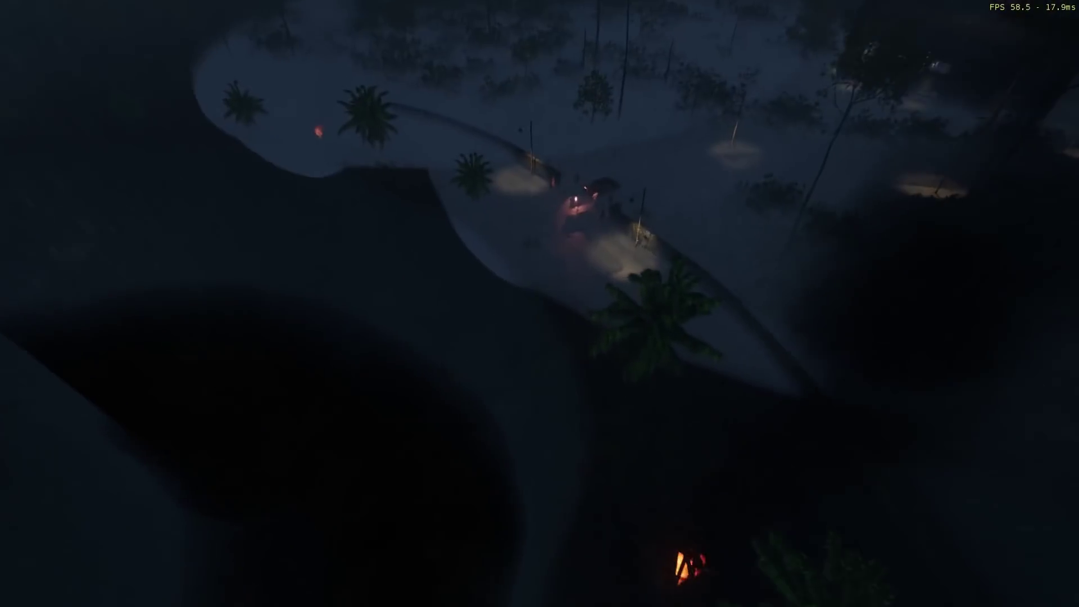
key(s)
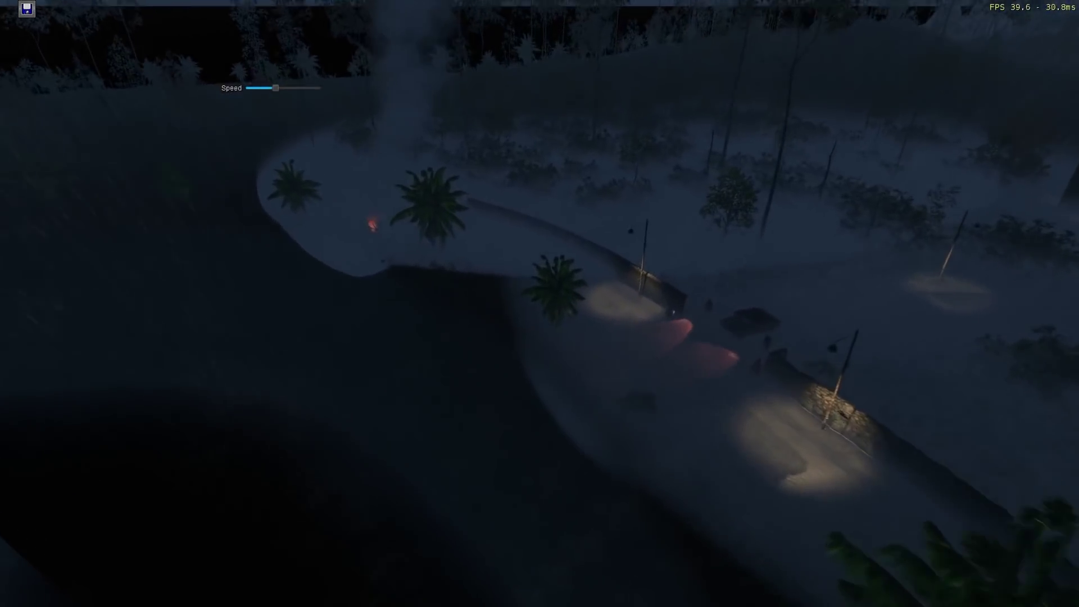
key(w)
key(w)
right_drag(562, 321, 630, 208)
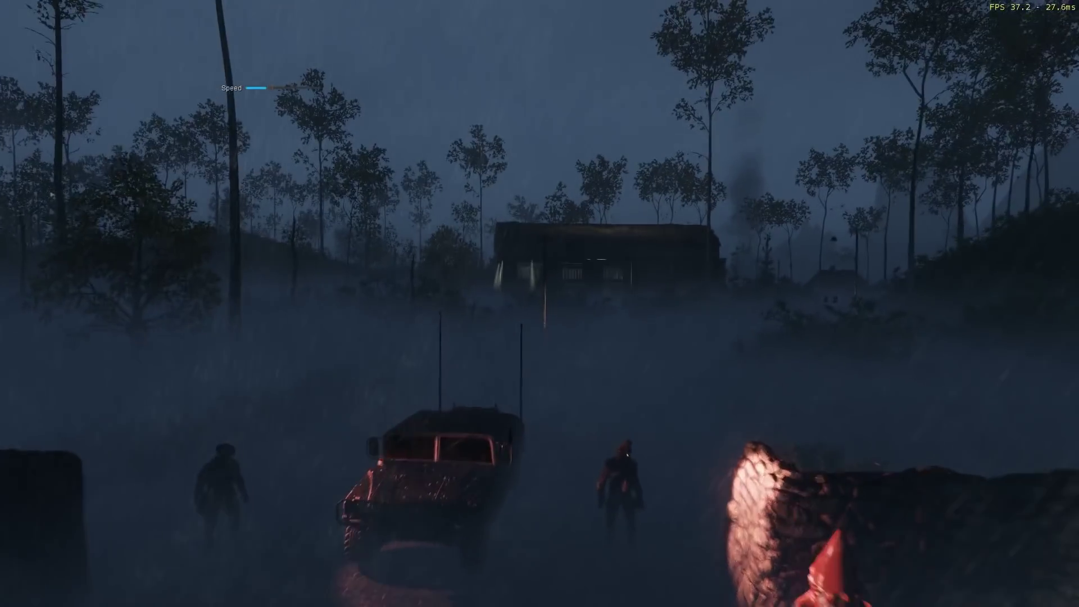
Examine the rainy, foggy path to the hangar and the lamp and windows on its outer wall
key(w)
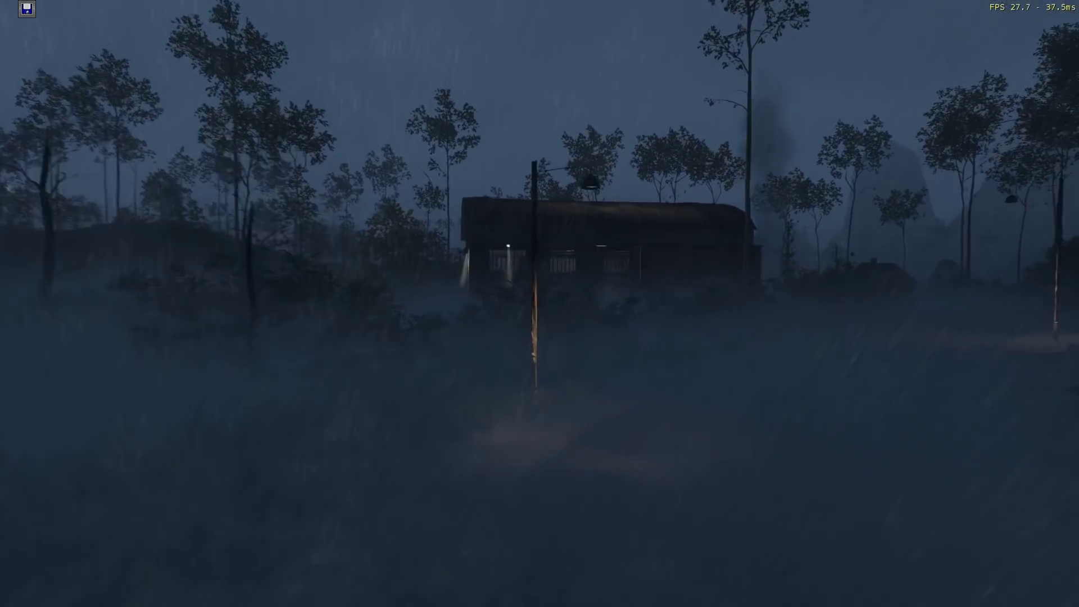
key(w)
right_drag(610, 313, 739, 253)
key(w)
right_drag(605, 313, 250, 355)
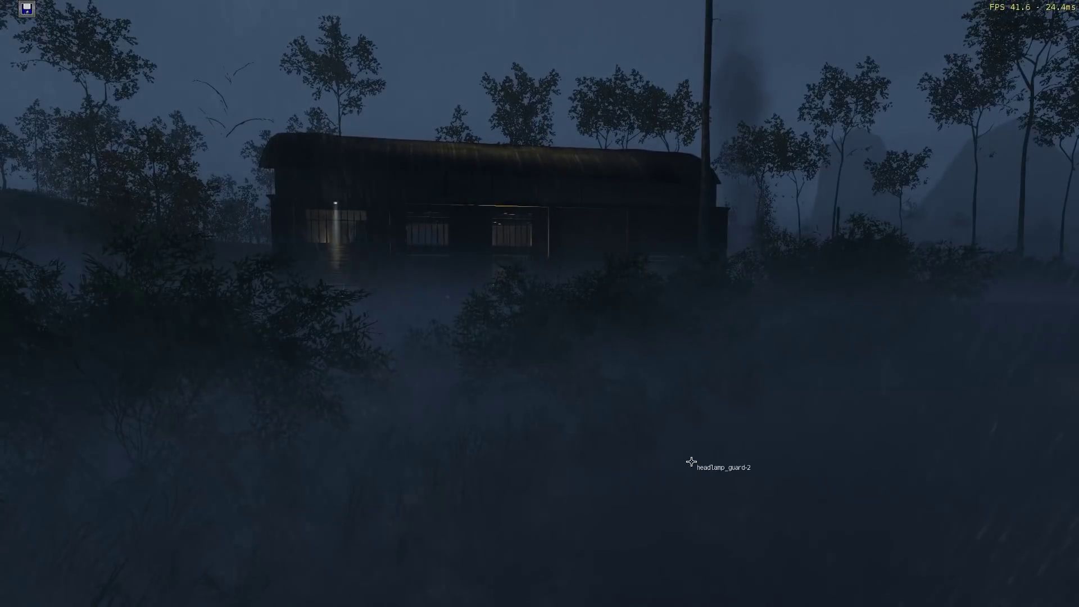
mouse_move(916, 445)
right_down()
mouse_move(1066, 423)
mouse_move(911, 443)
right_up()
key(w)
key(w)
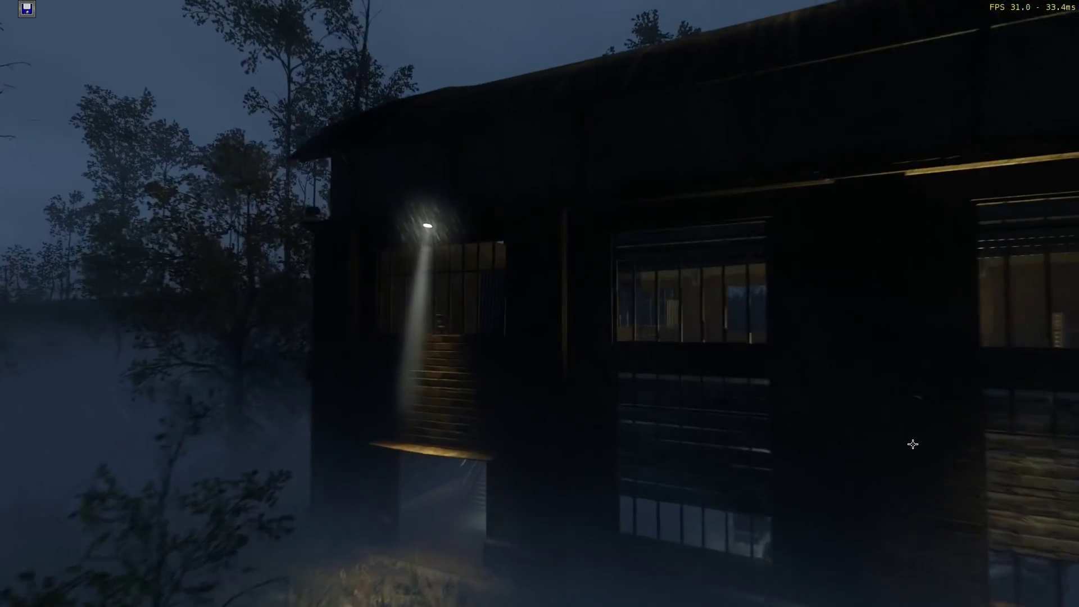
key(s)
right_drag(461, 247, 558, 327)
right_drag(402, 206, 556, 147)
key(q)
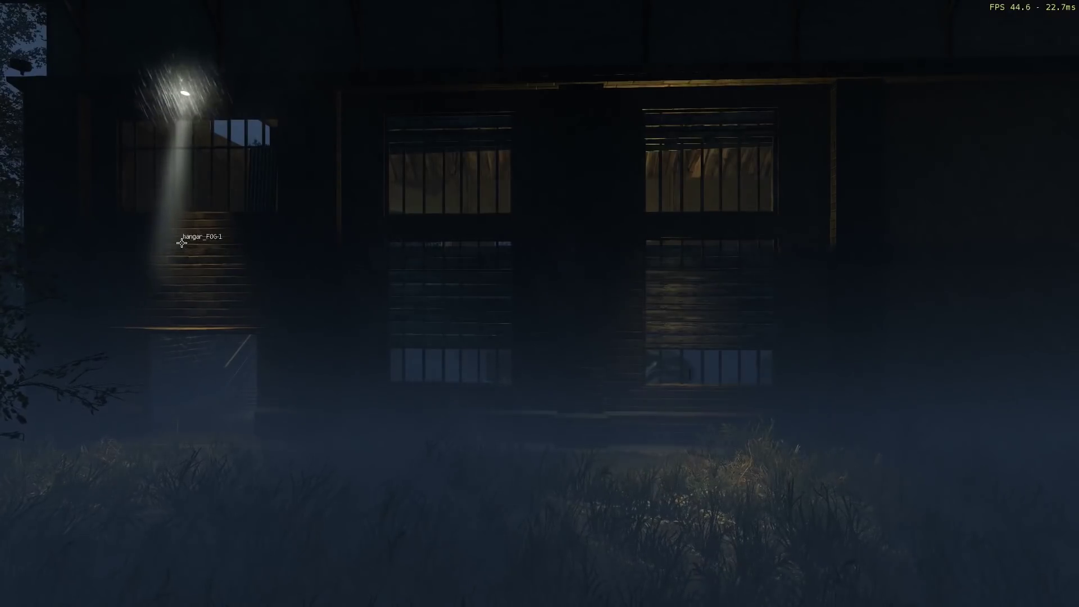
Examine the windows along the hangar's outer wall, its open front and the misty interior with the parked vehicles
key(d)
right_drag(174, 199, 51, 148)
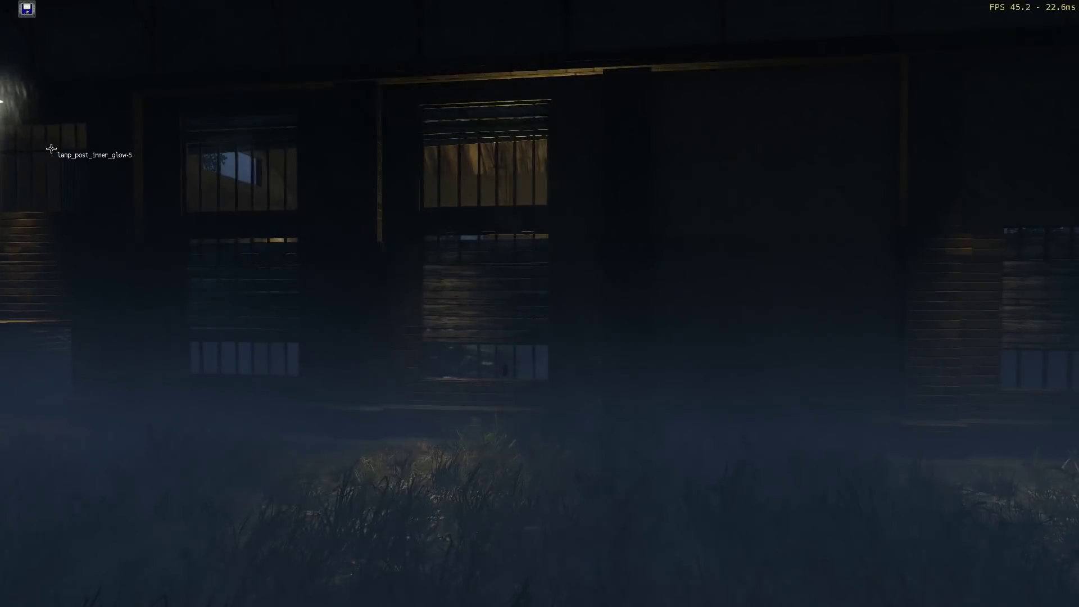
right_drag(164, 147, 112, 127)
key(d)
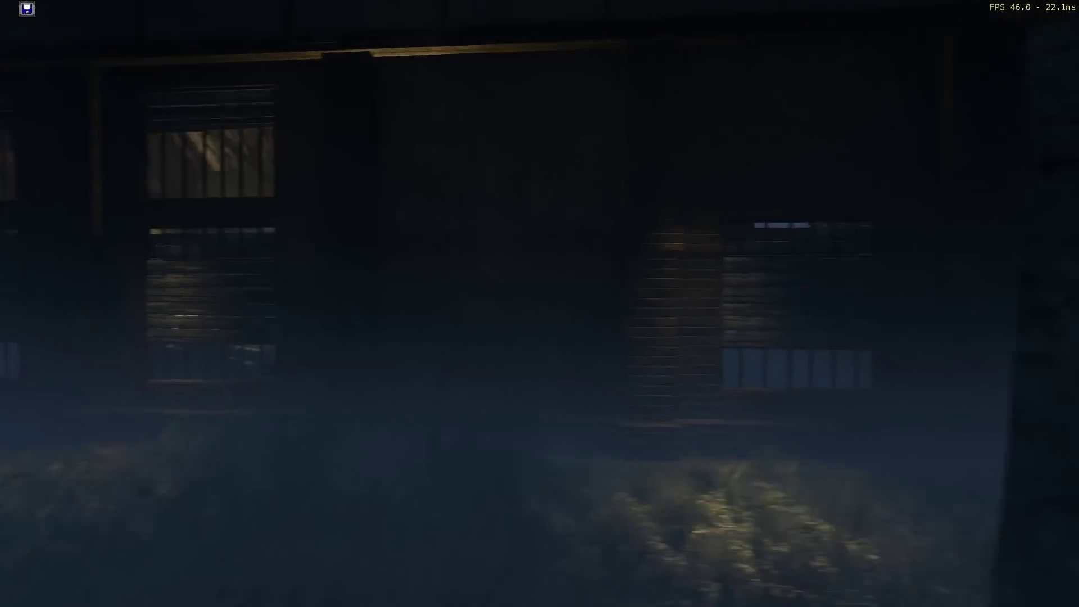
right_drag(506, 140, 343, 129)
scroll(342, 130, down, 3)
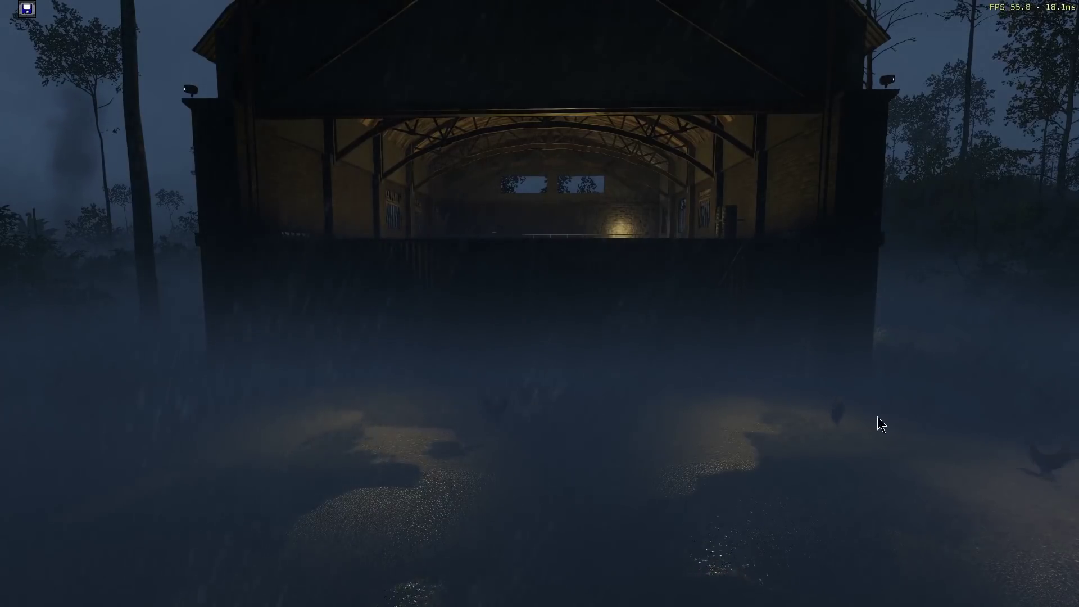
right_drag(903, 441, 838, 366)
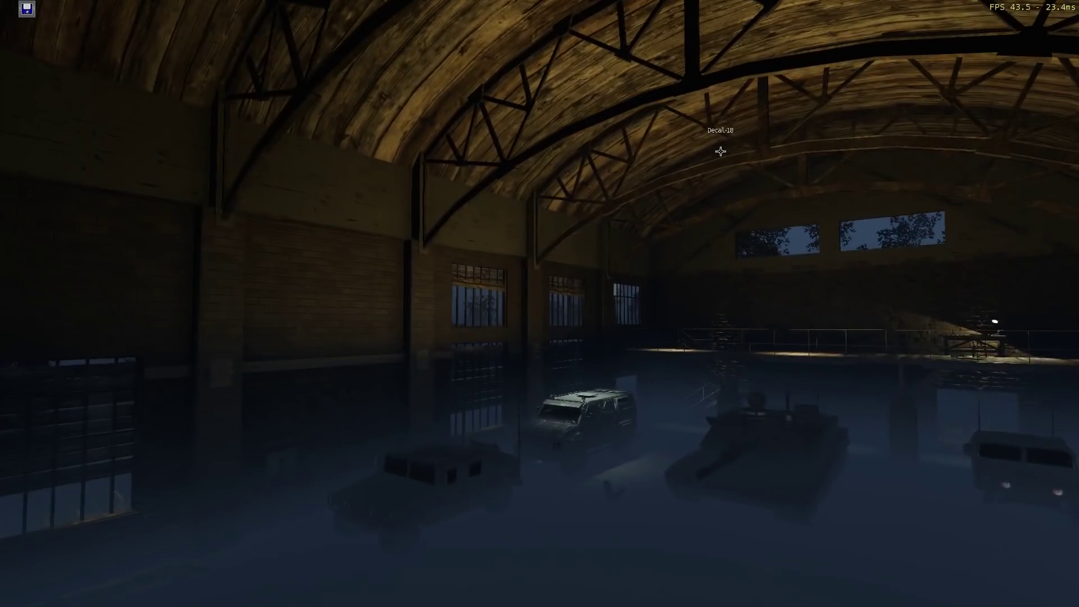
right_drag(720, 150, 799, 287)
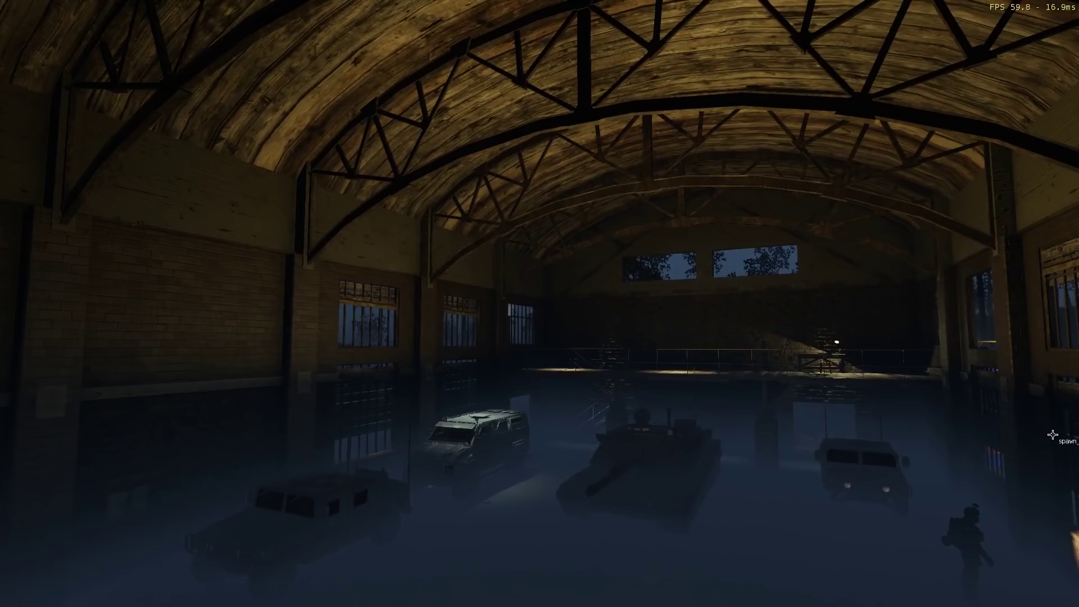
right_drag(1013, 429, 1077, 518)
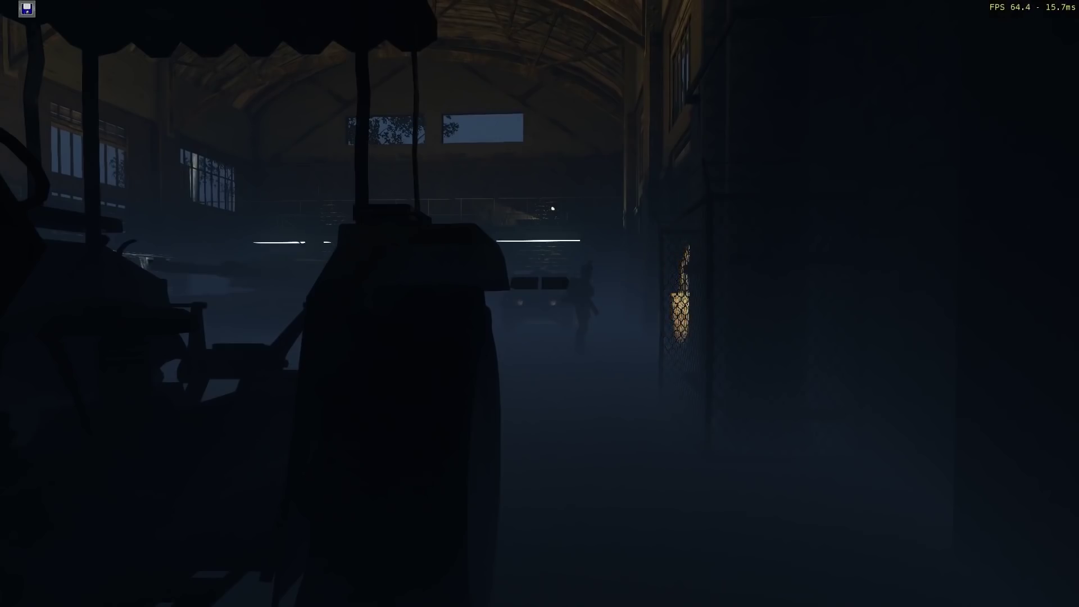
Enter game mode, walk past the parked vehicles to the stairs and stealth-kill the soldier from behind
key(ctrl+g)
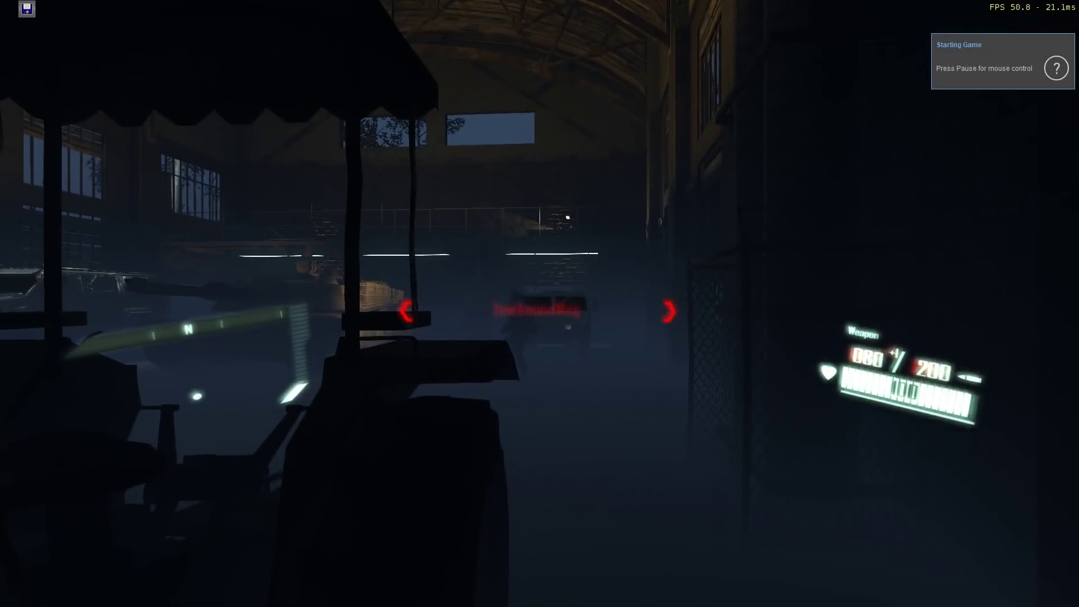
key(d)
key(w)
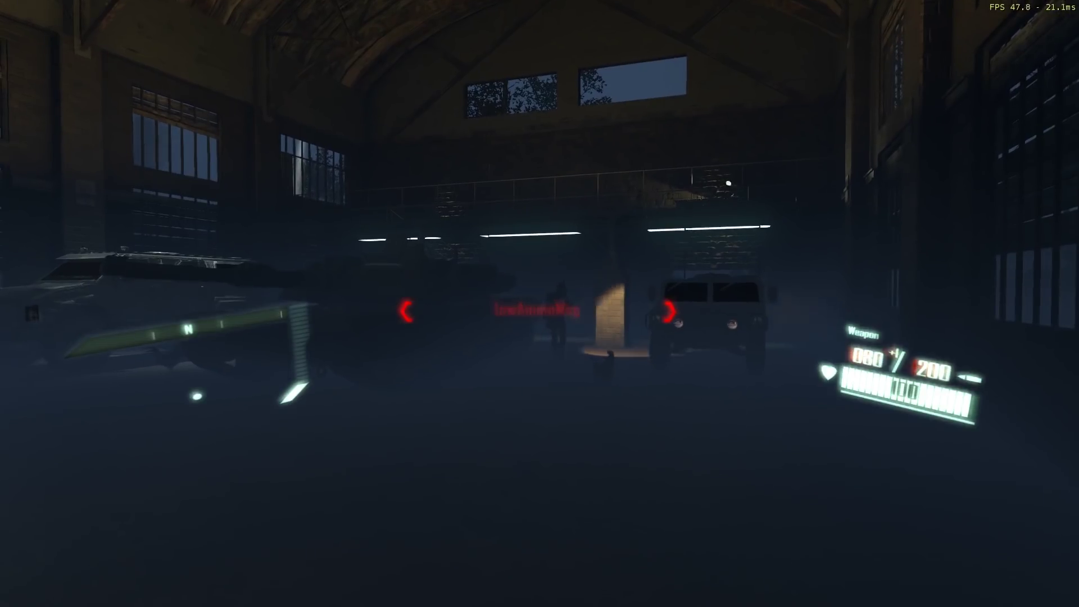
key(w)
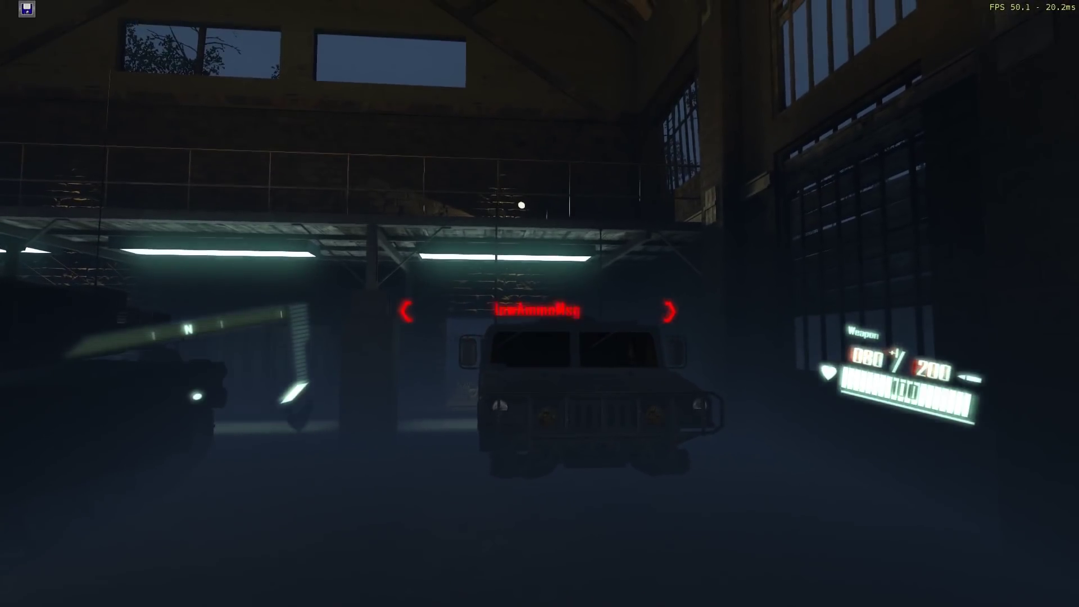
key(w)
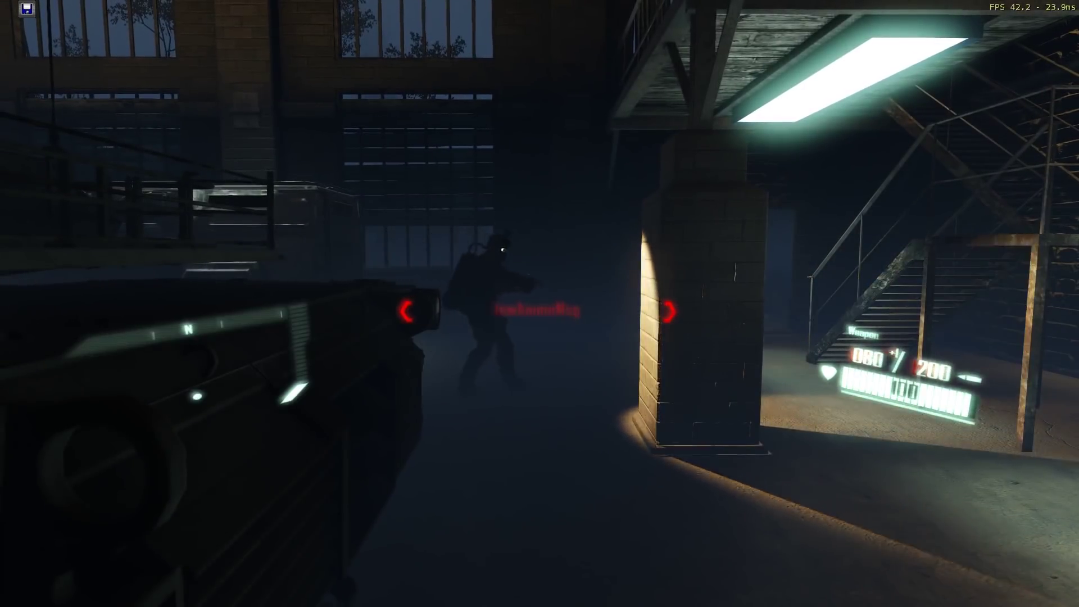
key(w)
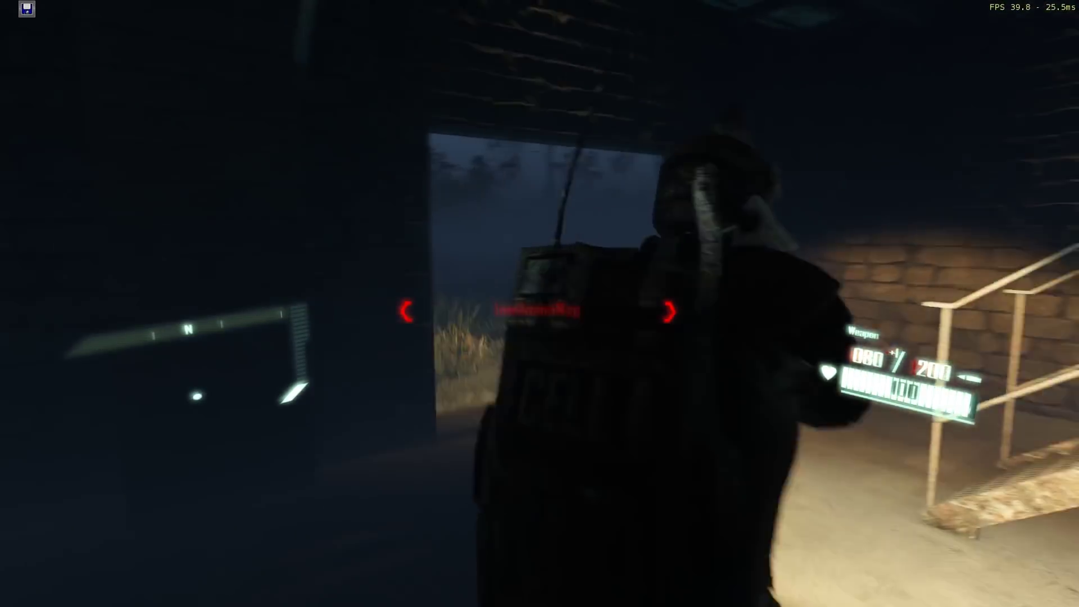
key(v)
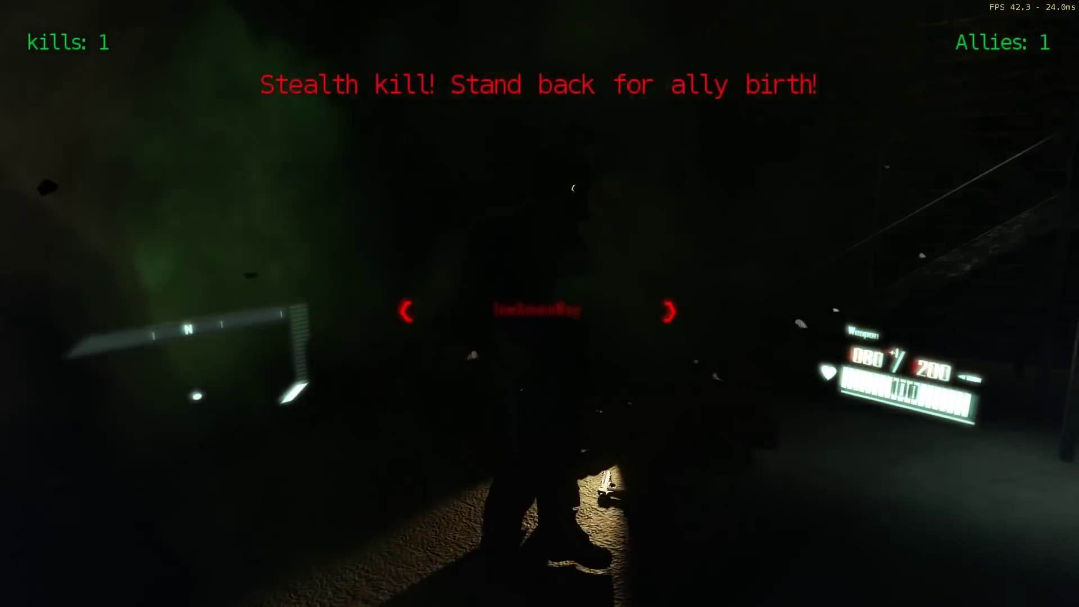
Back away to watch the new ally and its green light, and approach the stairs again to take out a second soldier
key(s)
key(s)
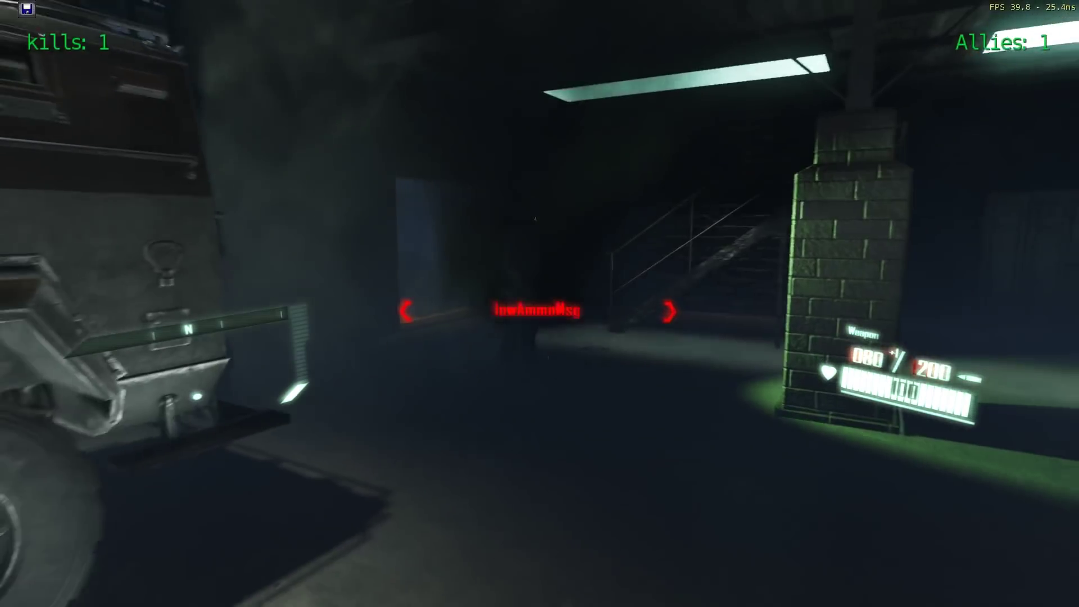
key(w)
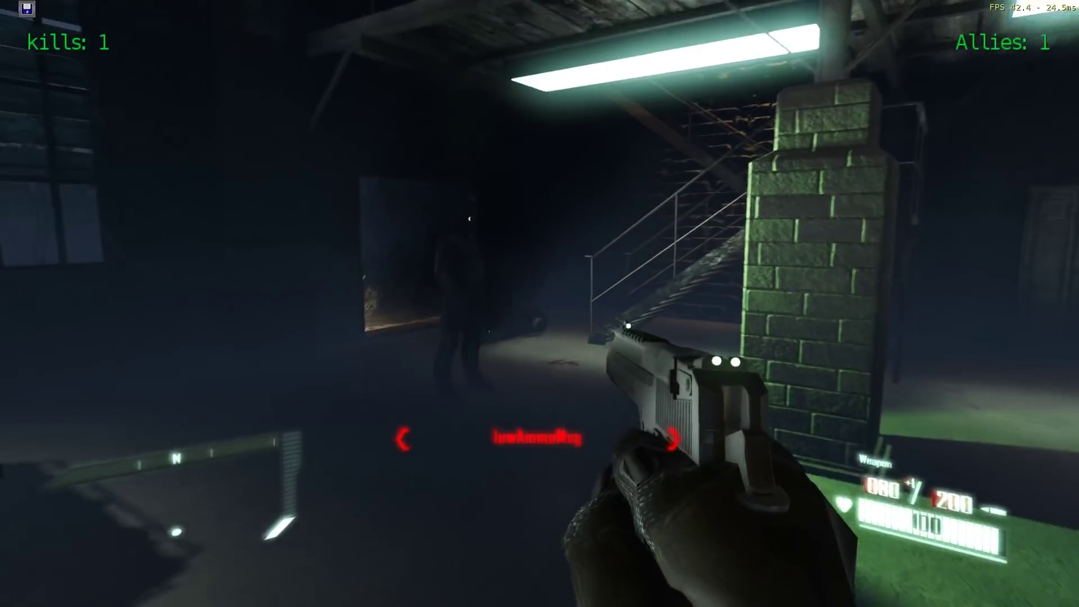
key(s)
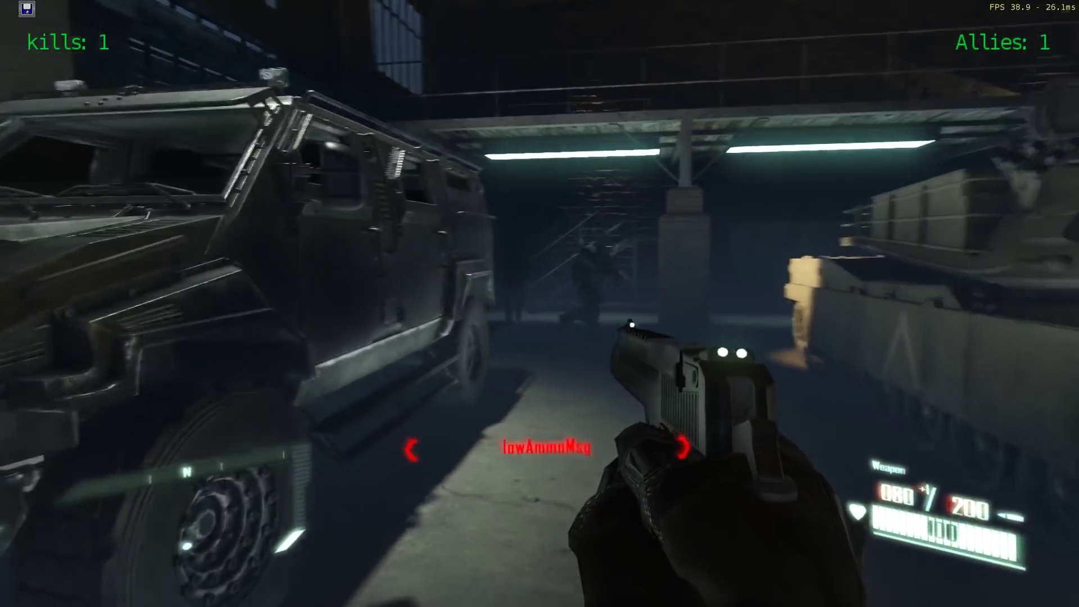
key(s)
key(w)
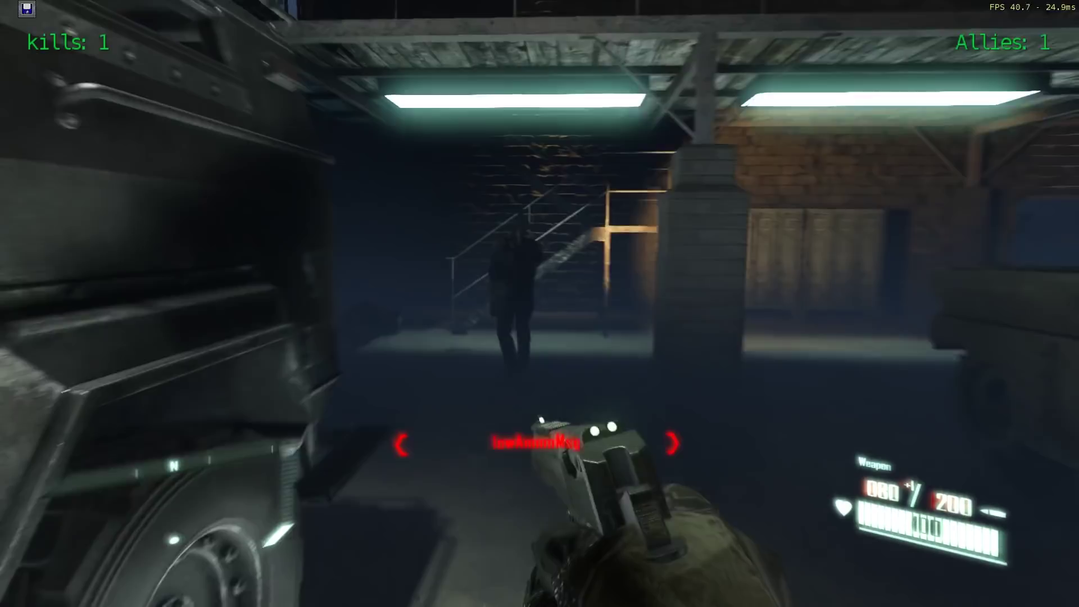
key(f)
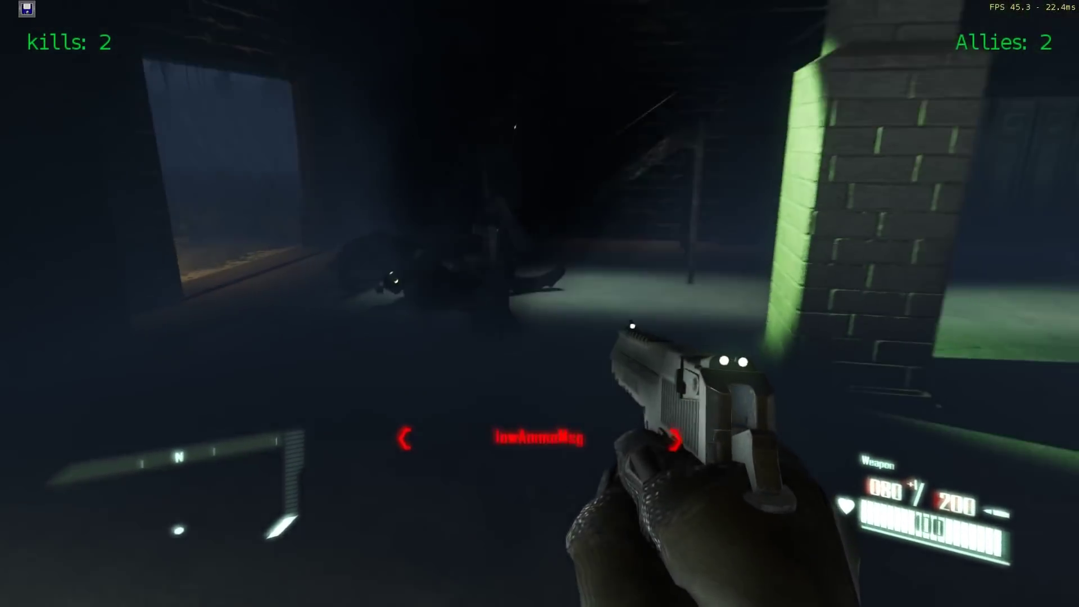
Walk between the armored truck, the tank and the parked Humvee to examine how the green and white lights fall on them in the fog
key(s)
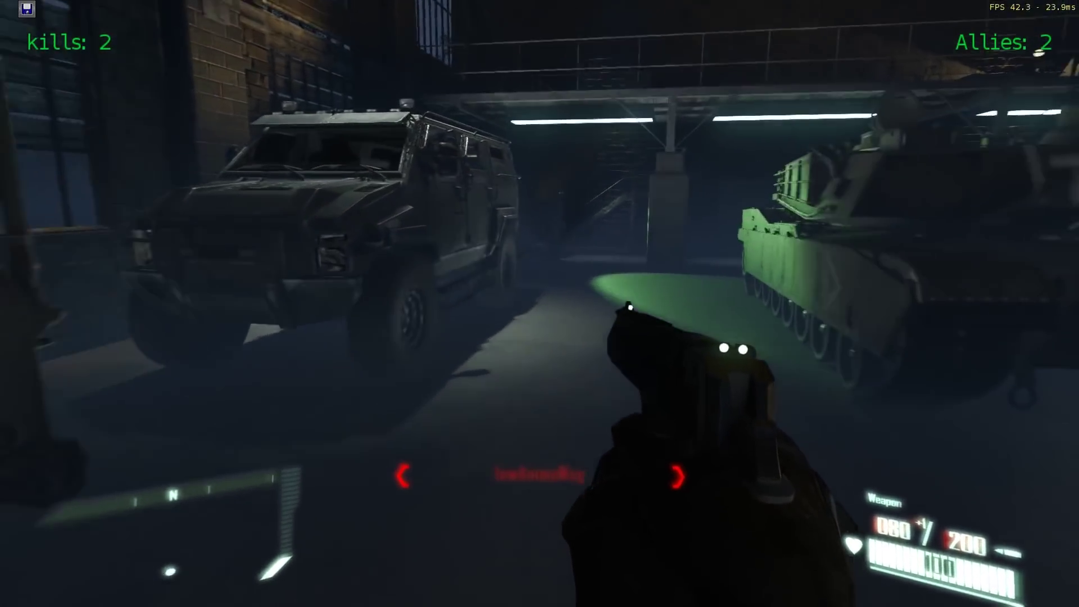
key(w)
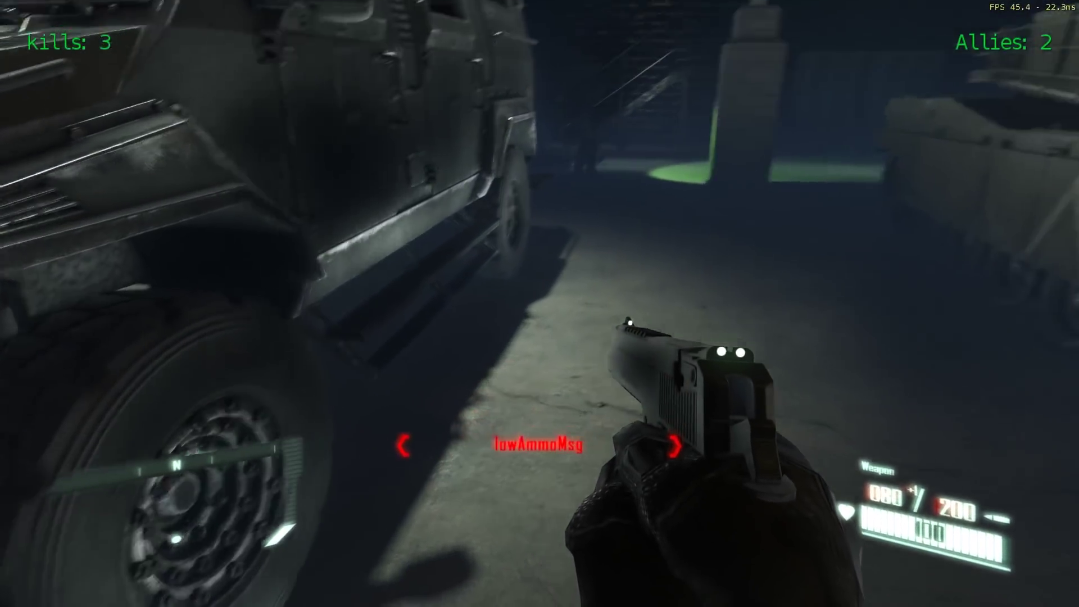
key(w)
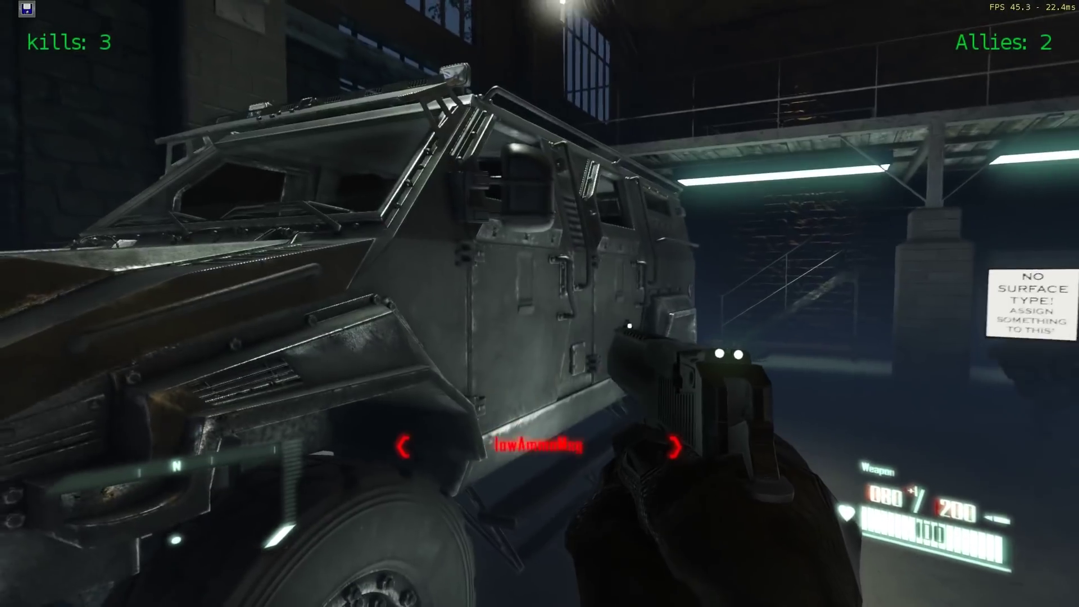
key(s)
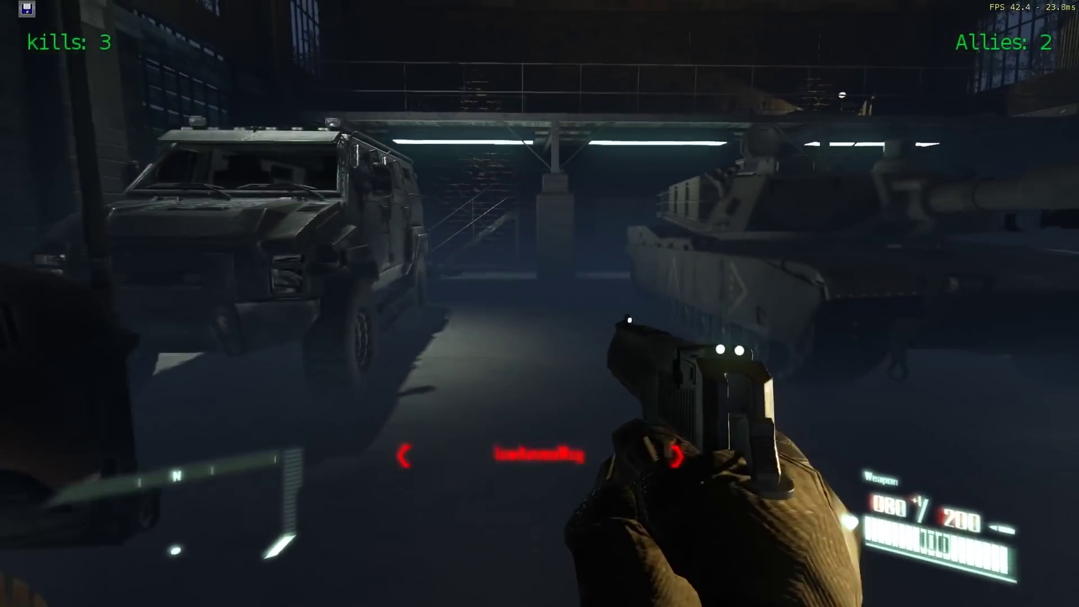
key(w)
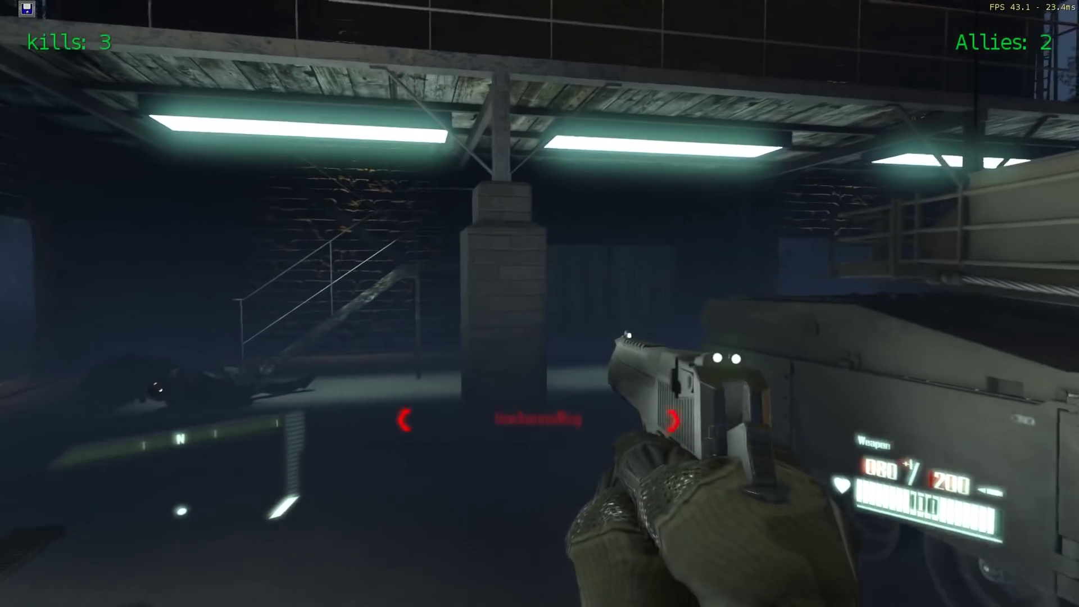
key(s)
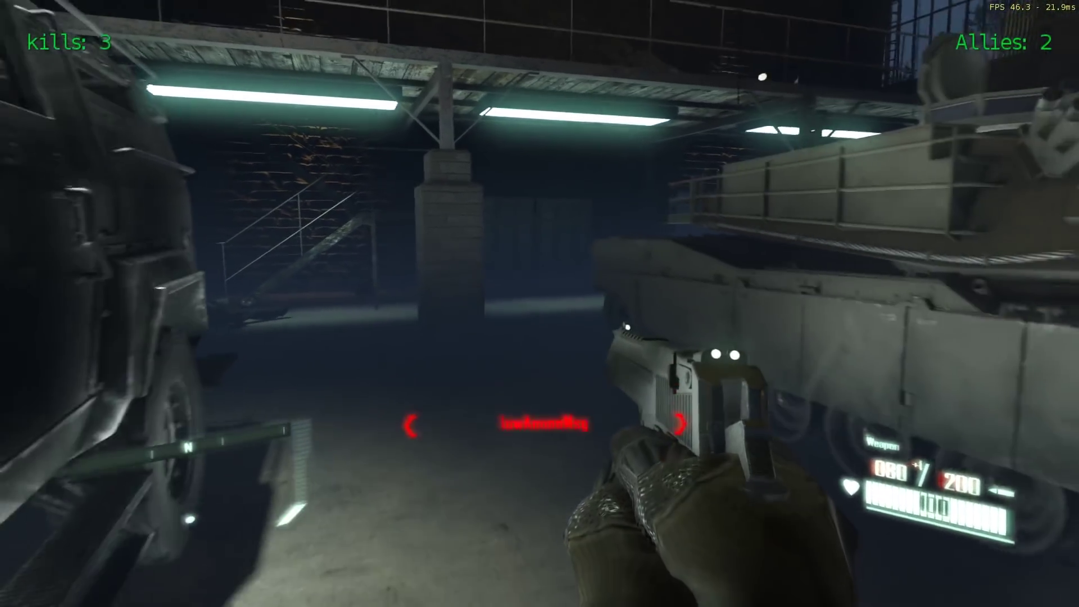
key(s)
key(s)
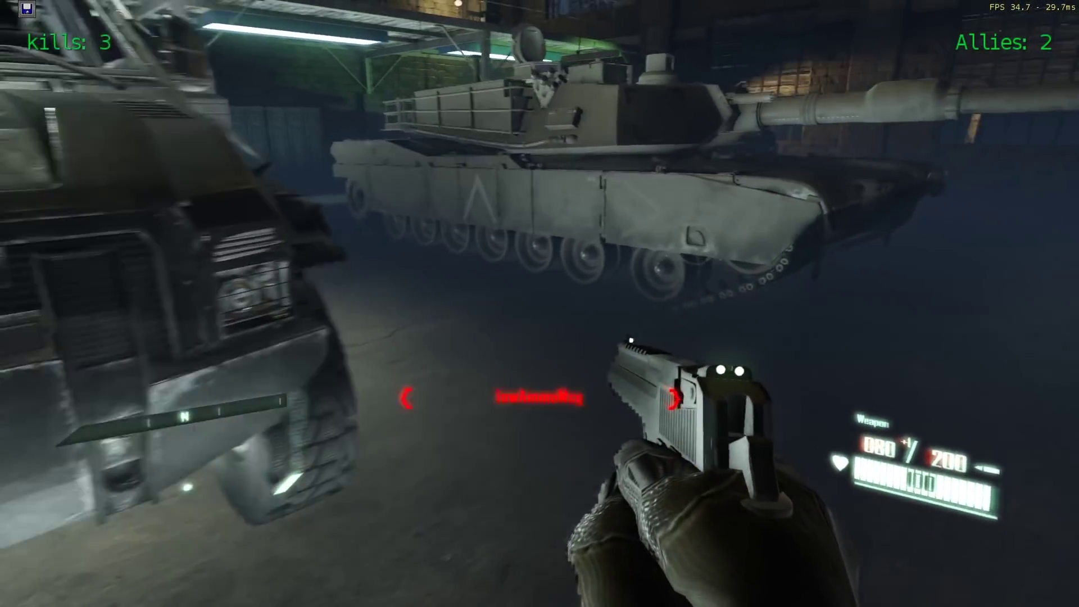
key(s)
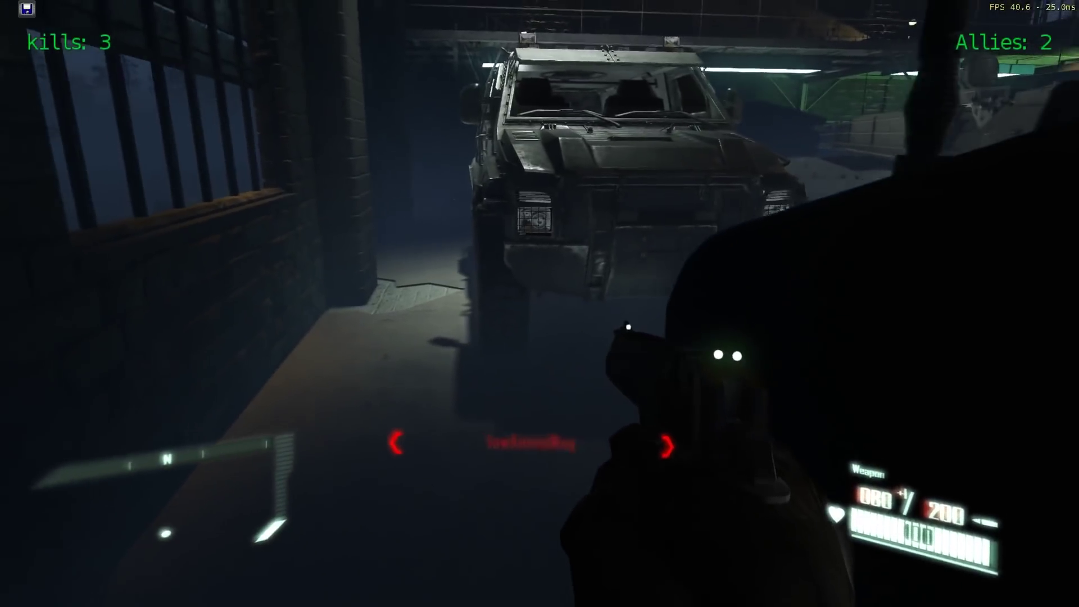
key(s)
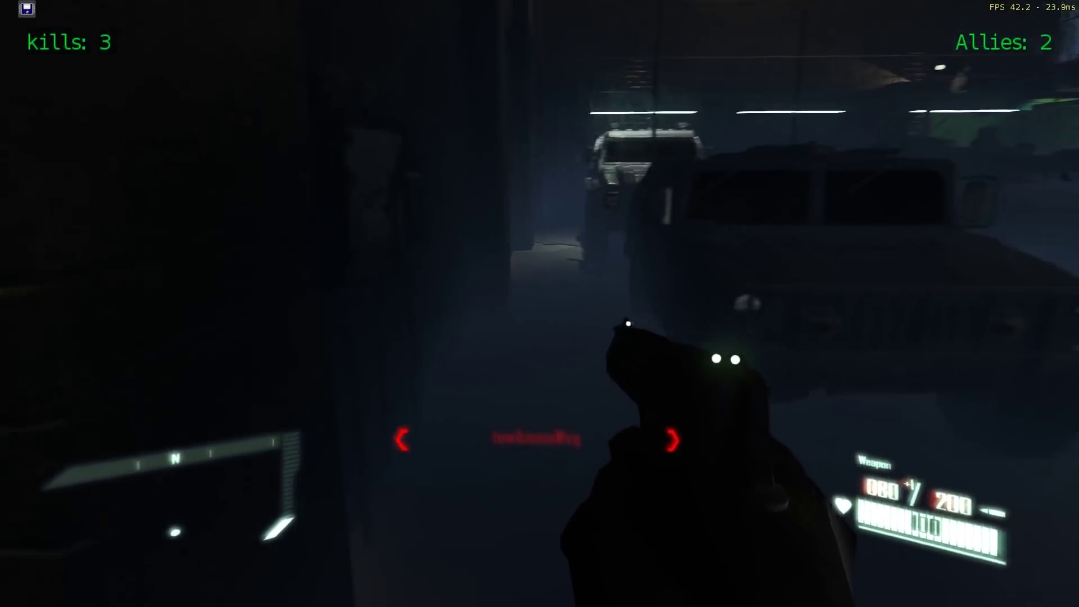
Examine the red-lit vehicles inside the hangar through the brick doorway, stepping in and back out
key(d)
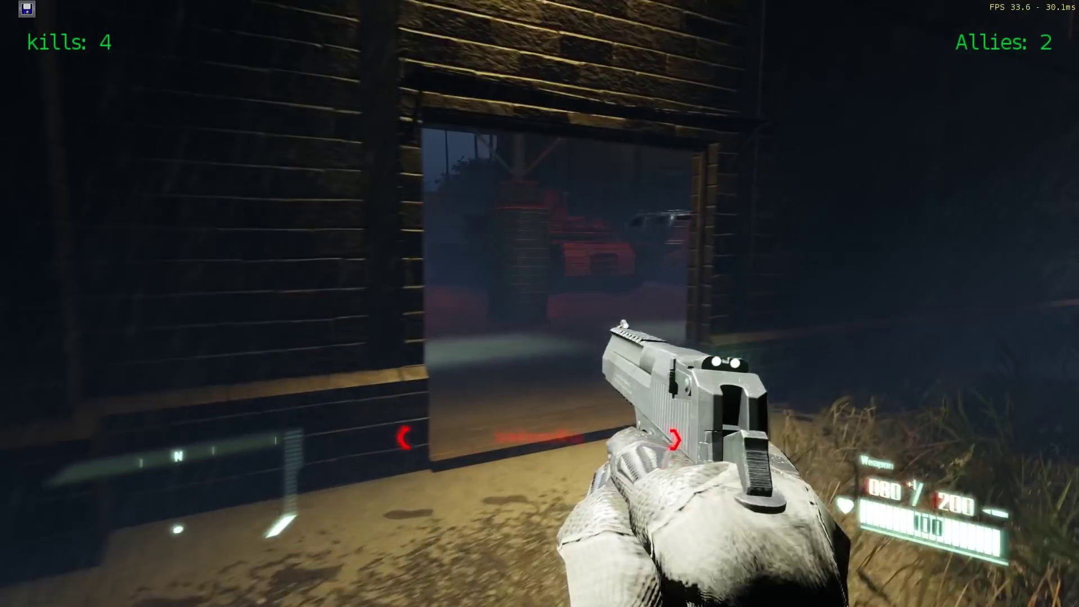
key(w)
key(w)
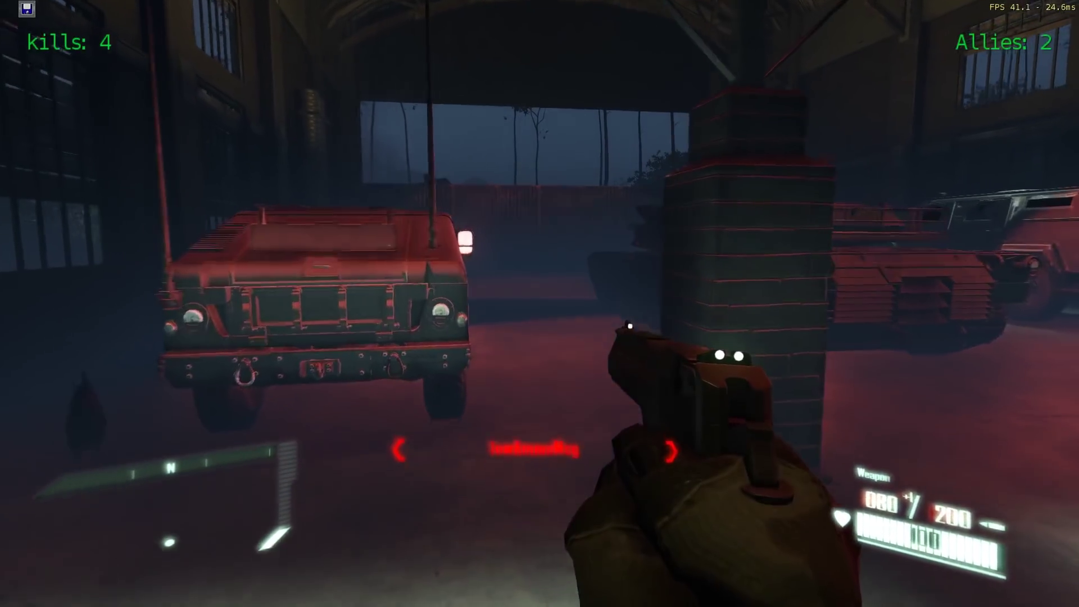
key(s)
key(s)
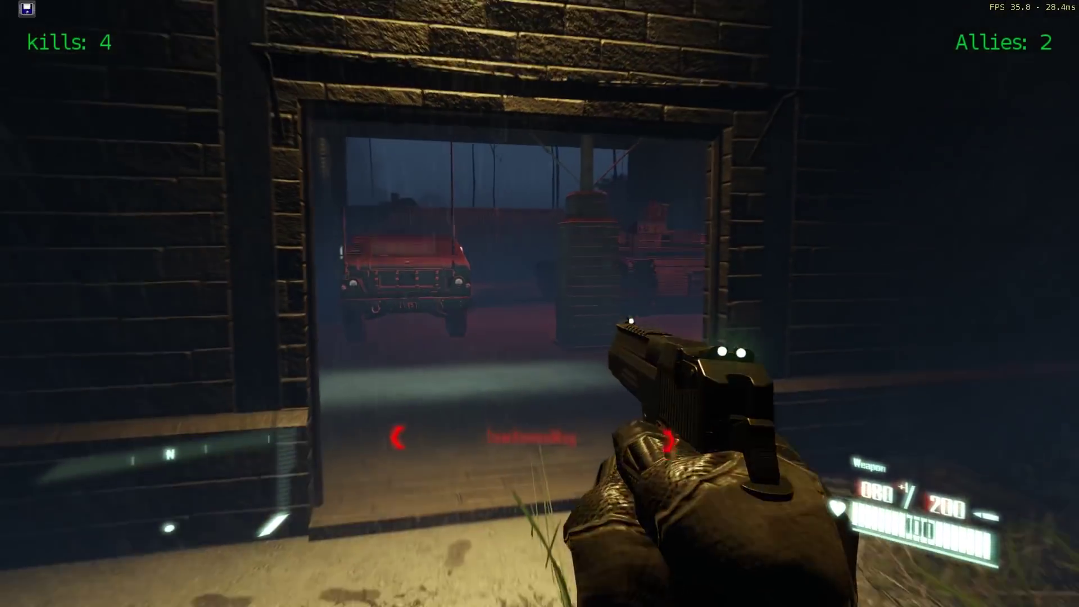
key(s)
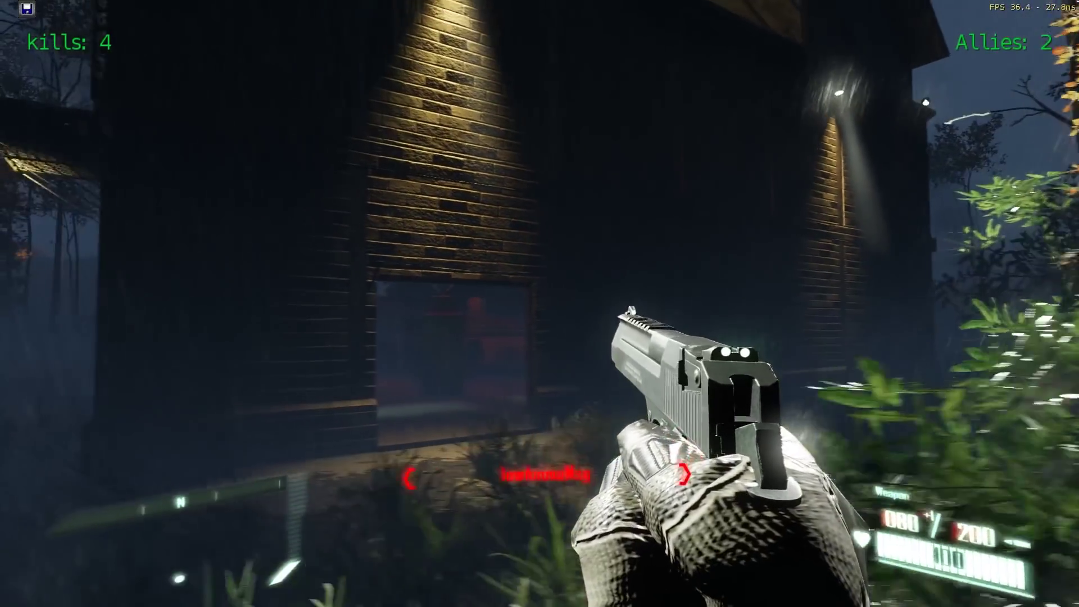
Examine the volumetric wall lamps in the rain, the lit upper window and the foliage outside the hangar
key(s)
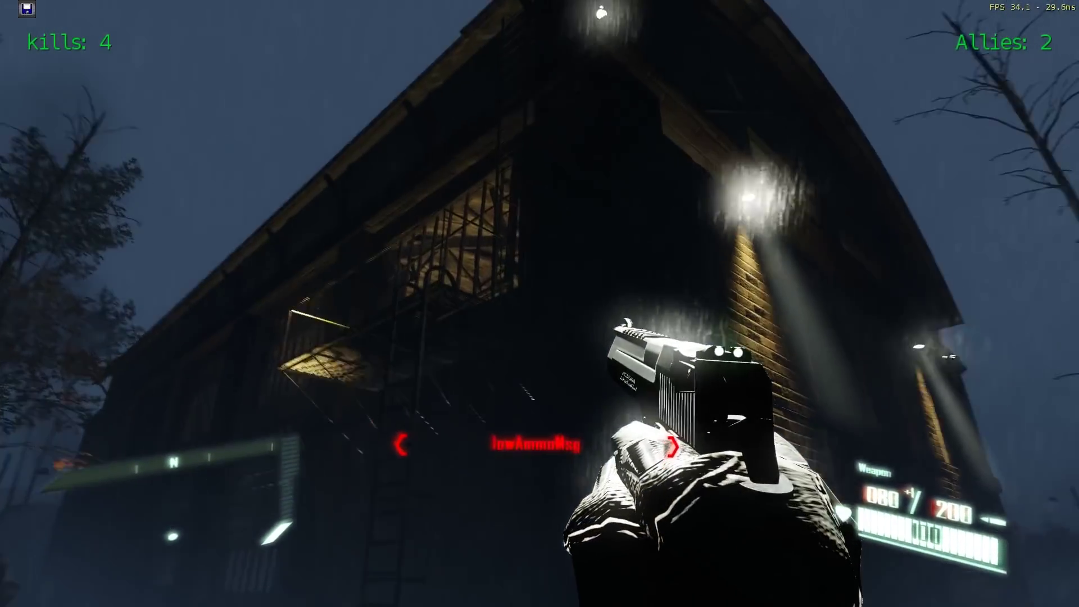
key(s)
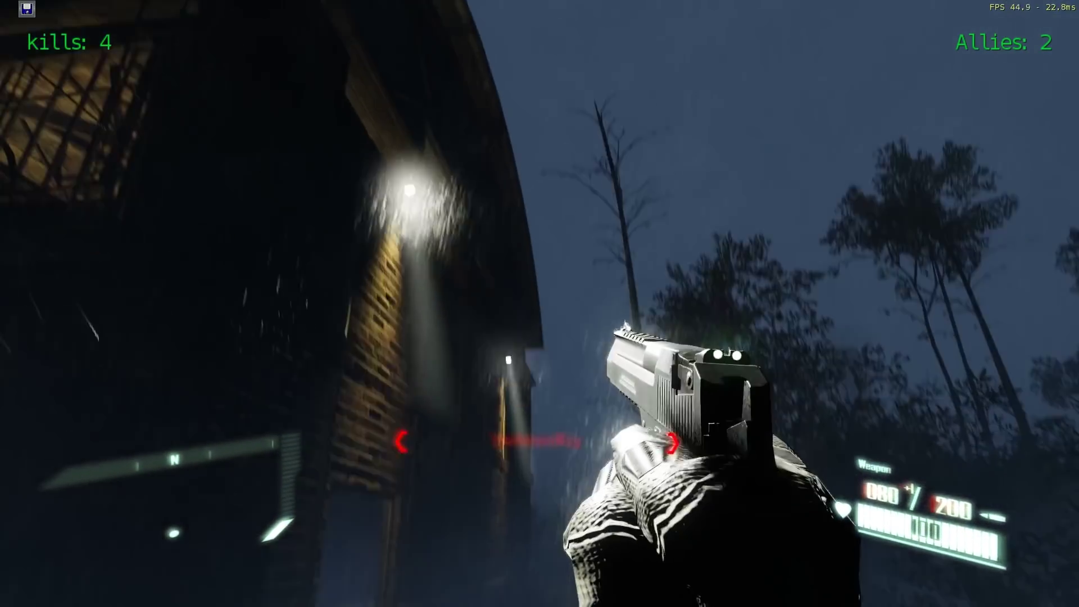
key(s)
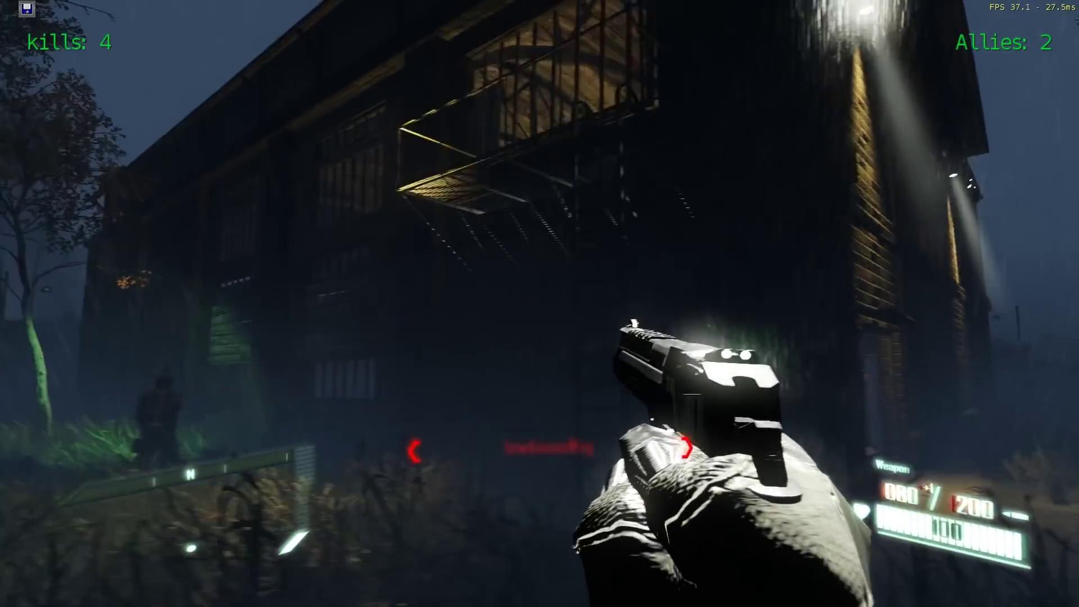
key(s)
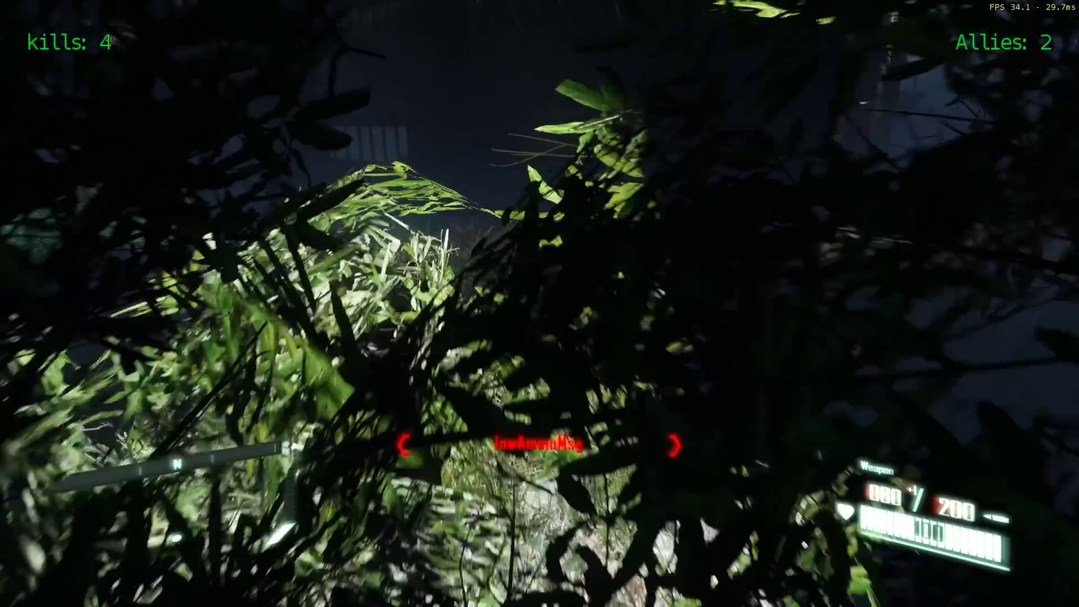
key(w)
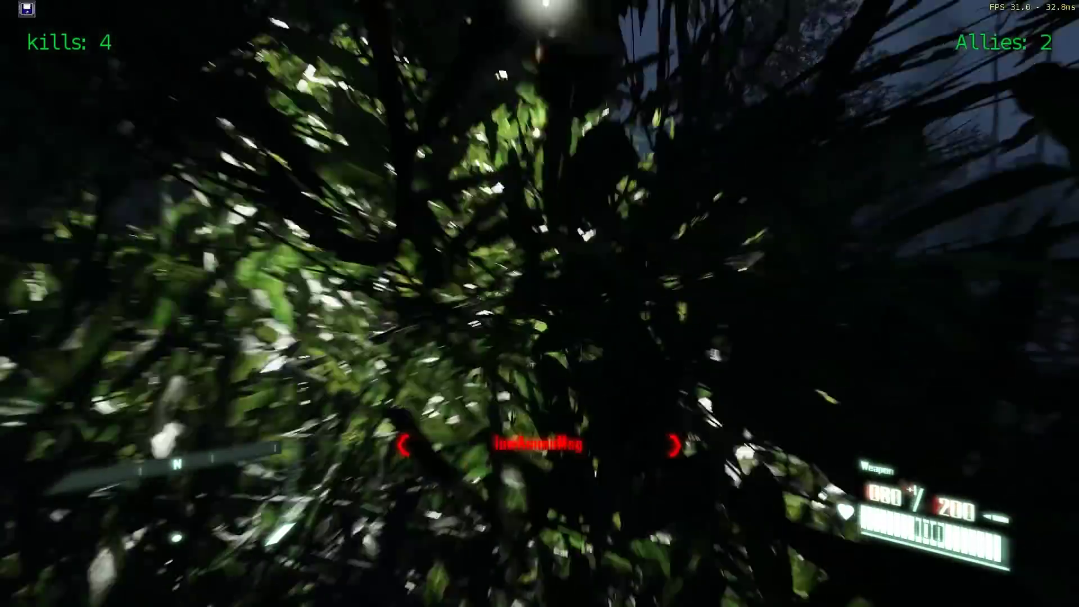
Walk through the lit foliage and grass around the hangar to the ladder on its dark outer wall
key(w)
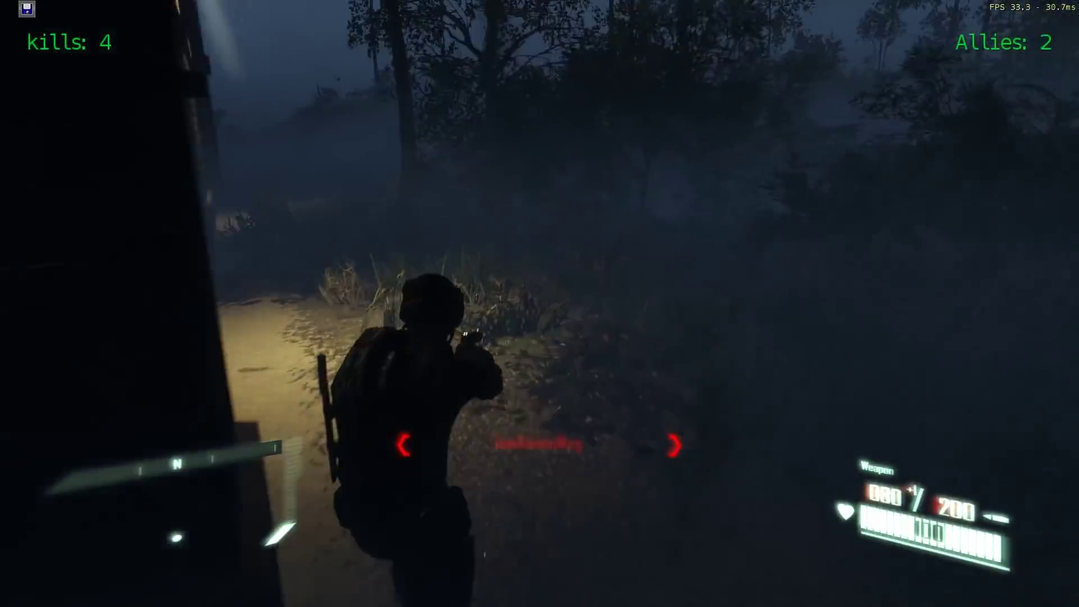
key(w)
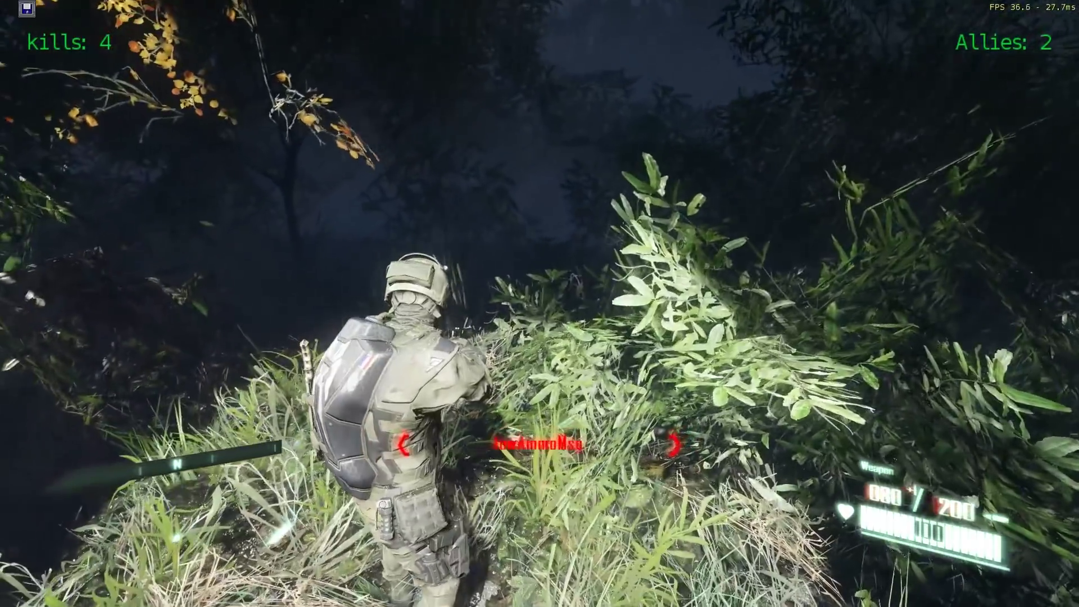
key(w)
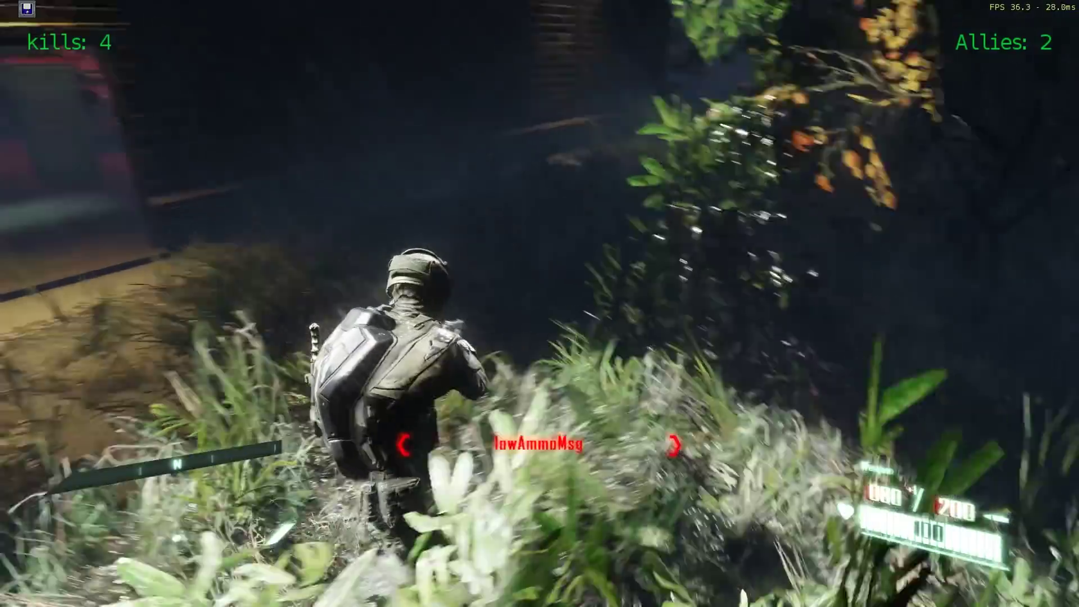
key(w)
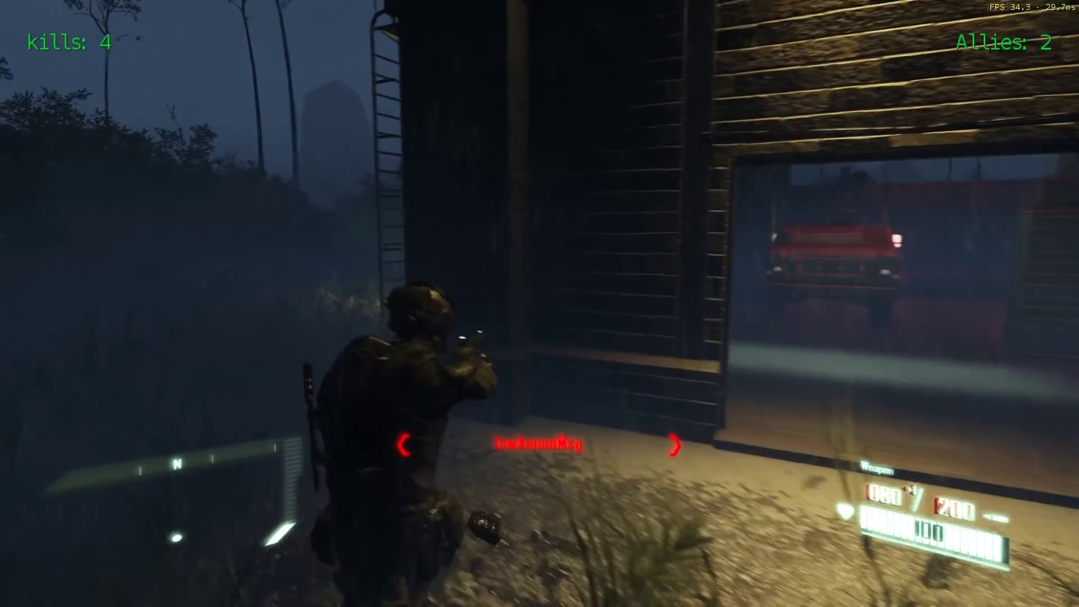
key(w)
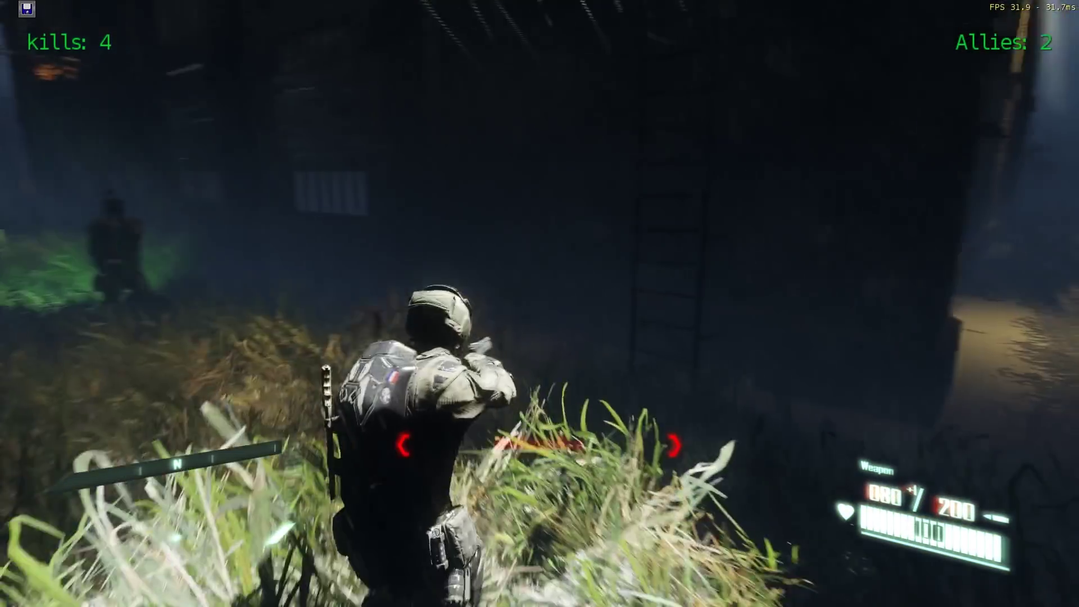
key(w)
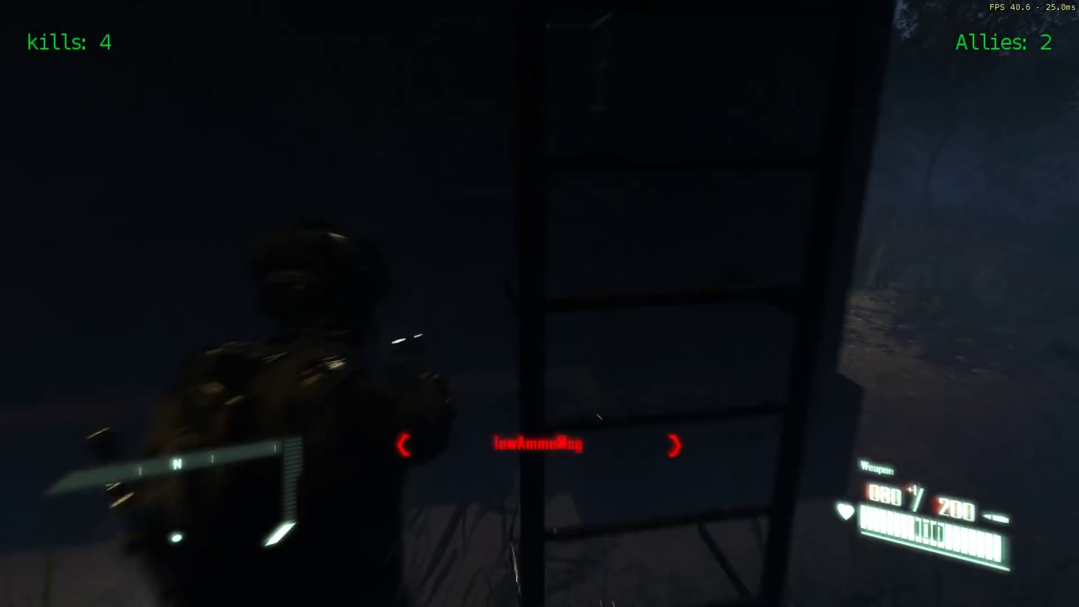
Switch to first-person view and climb the hangar's outer ladder to view the red-lit interior through the barred opening
key(w)
key(F1)
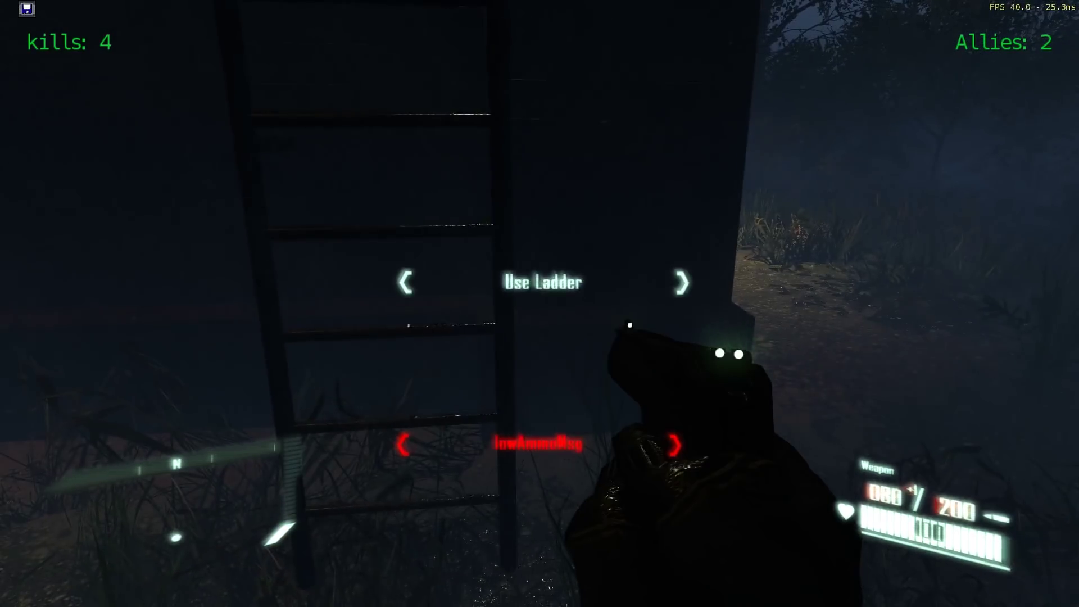
key(w)
key(f)
key(w)
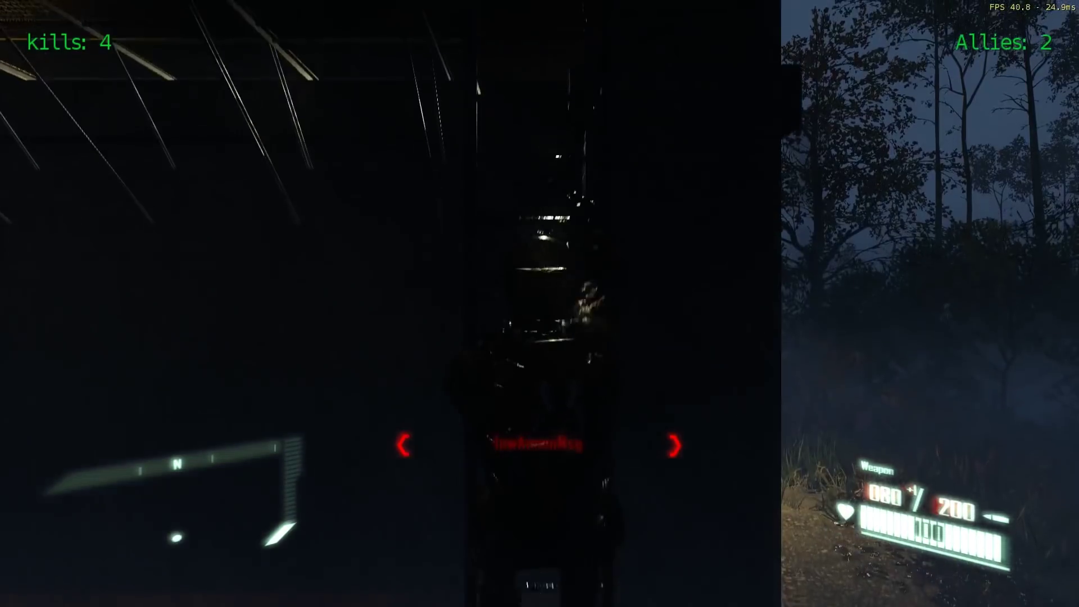
key(w)
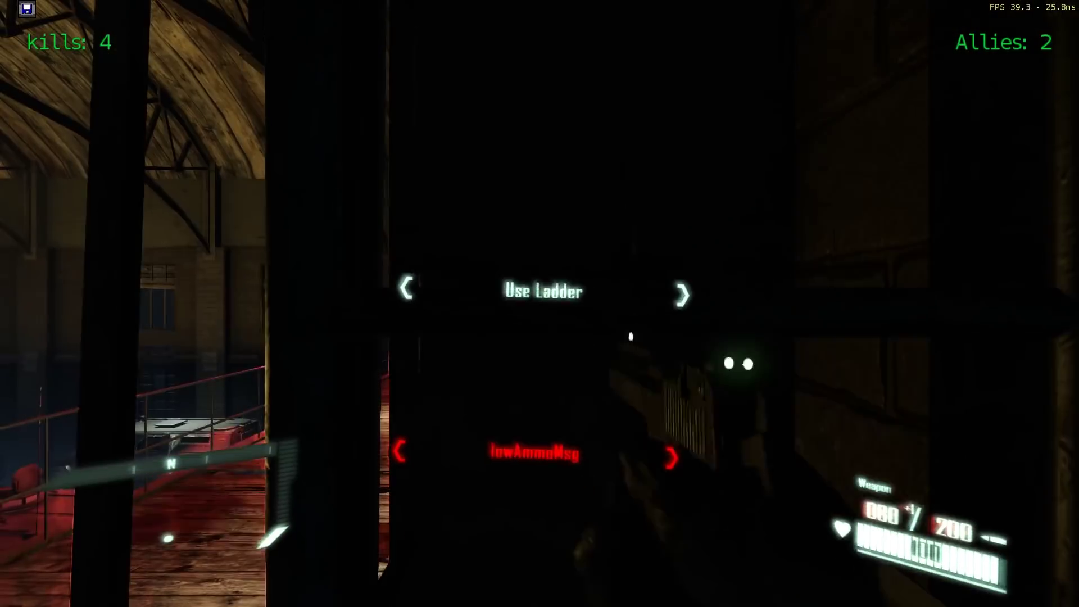
key(f)
key(w)
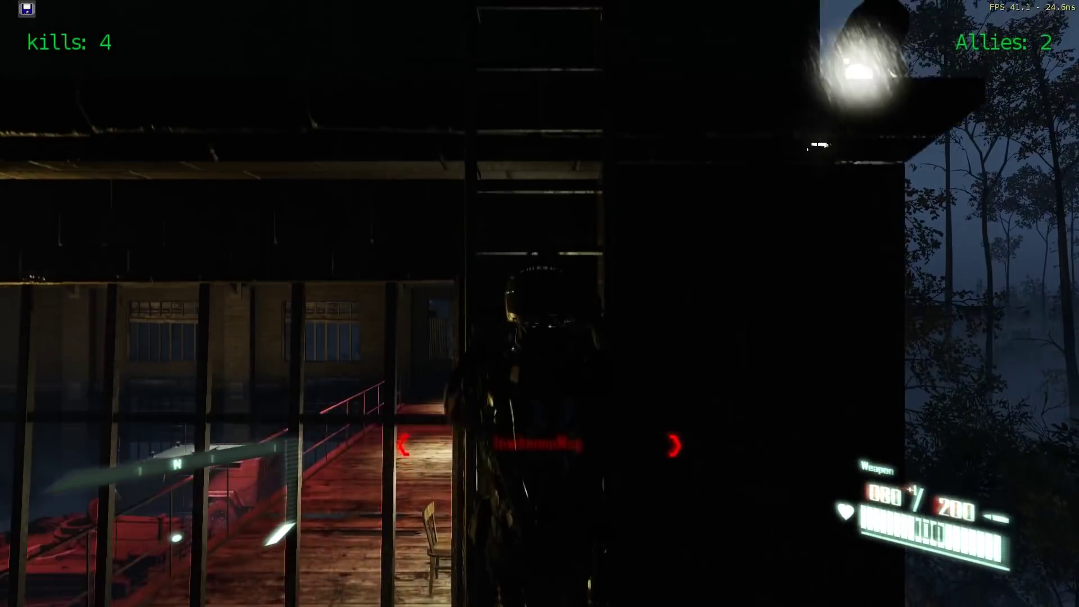
key(s)
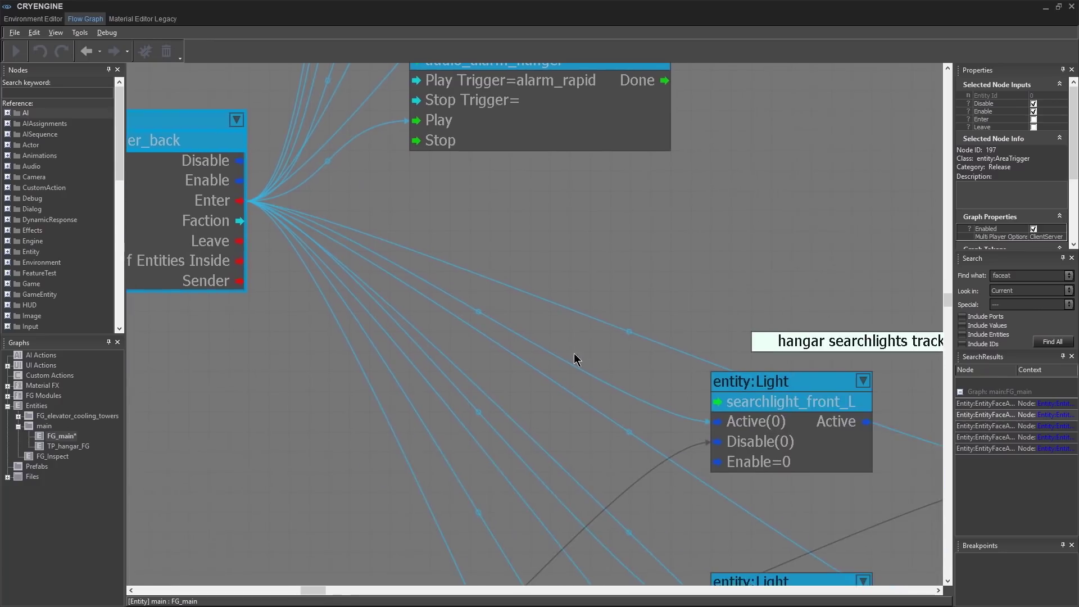
Examine the FG_main flow graph nodes that make the hangar searchlights track the player when the alarm is tripped
right_drag(574, 356, 460, 247)
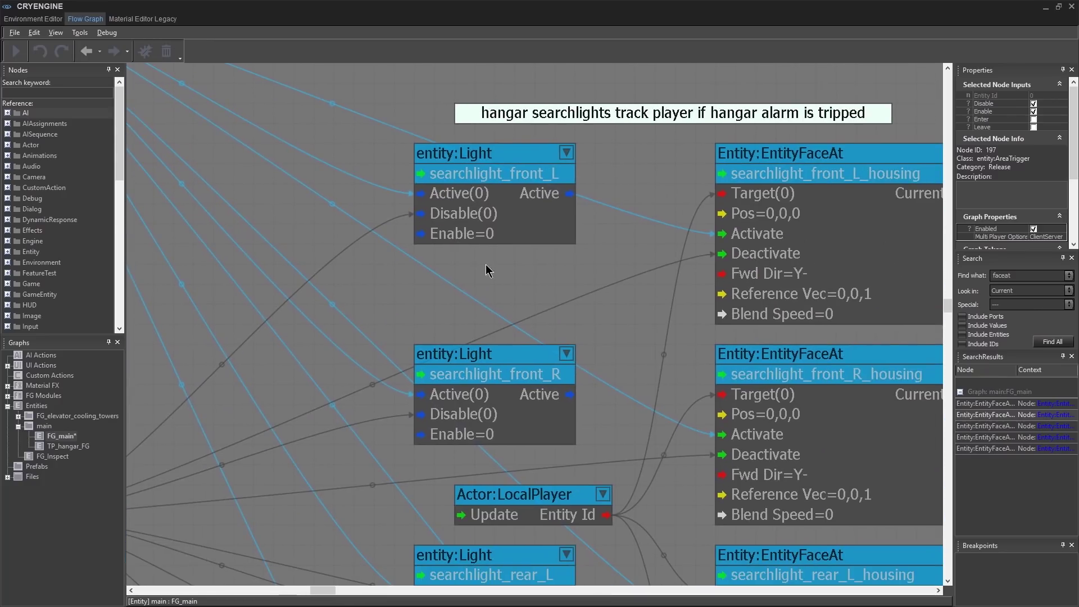
right_drag(633, 236, 449, 217)
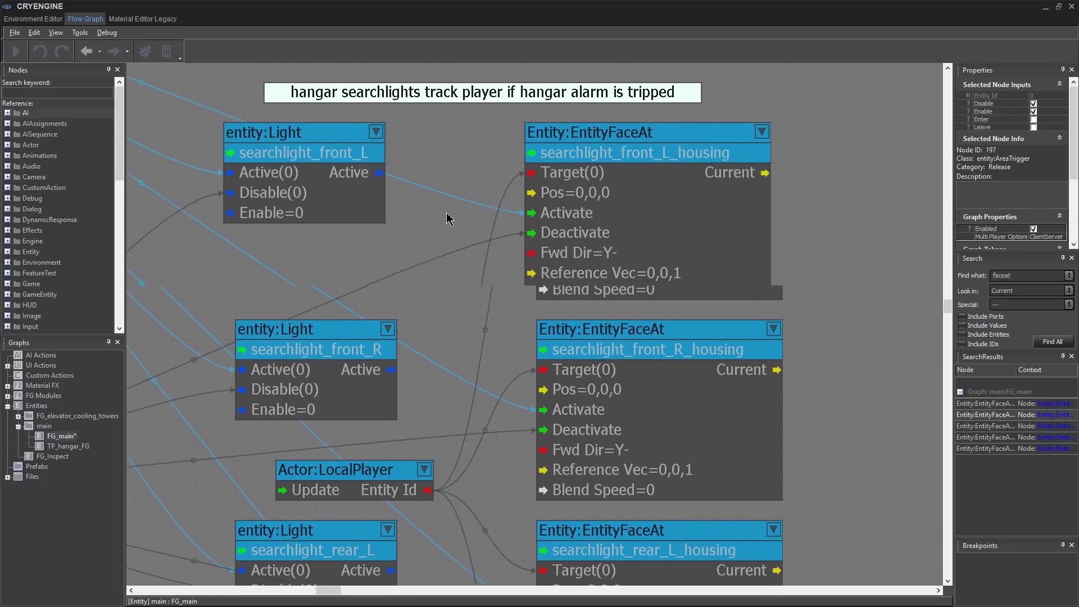
scroll(609, 182, up, 2)
right_drag(612, 185, 671, 229)
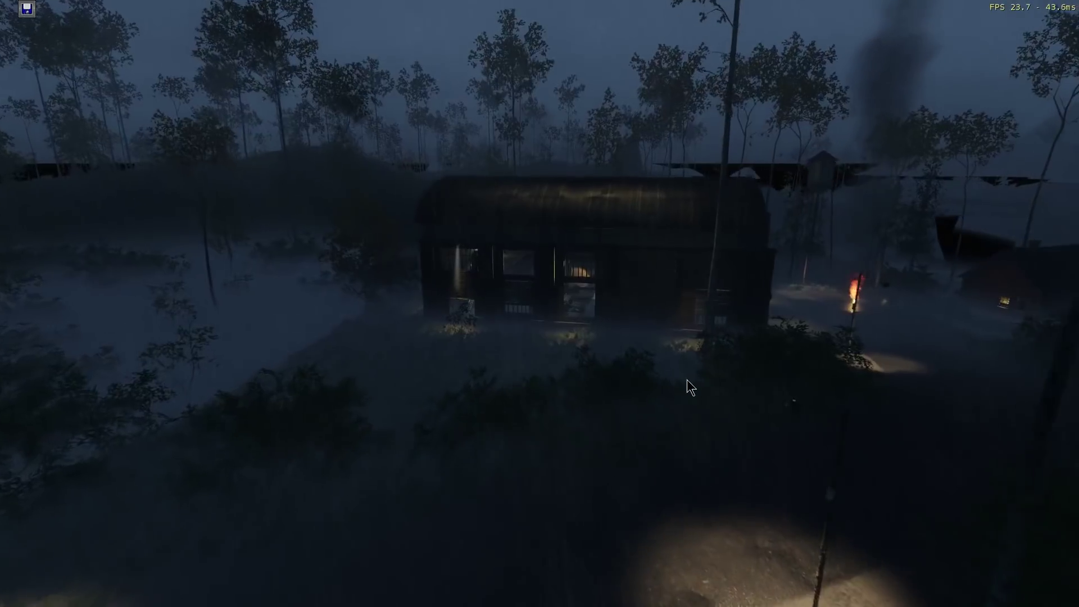
Survey the foggy night level around the hangar from above, and back away in gameplay from the stealth kill beside the brick doorway
right_drag(769, 393, 967, 394)
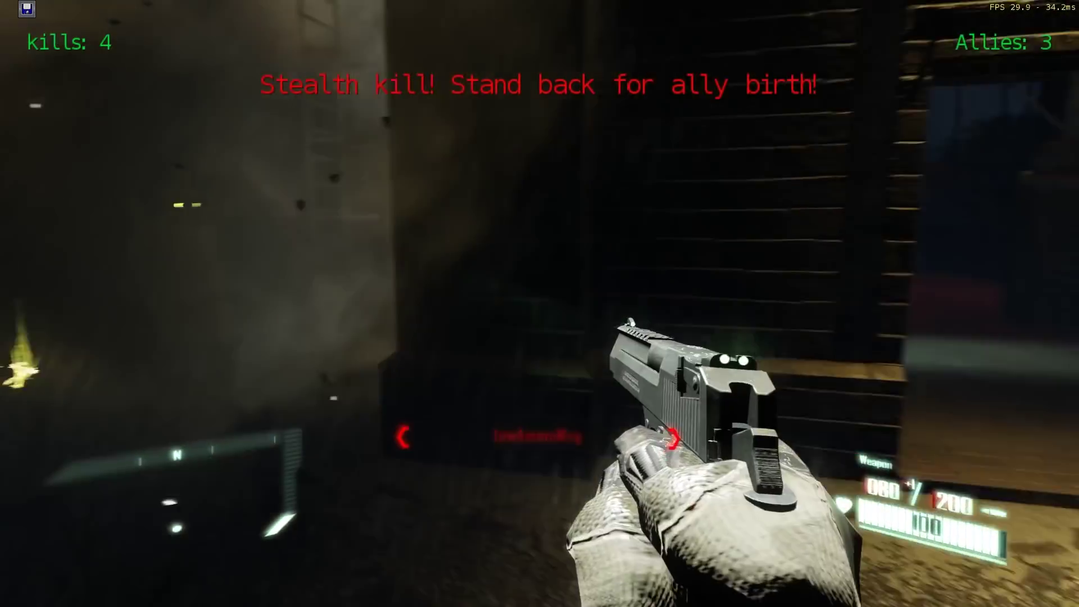
key(s)
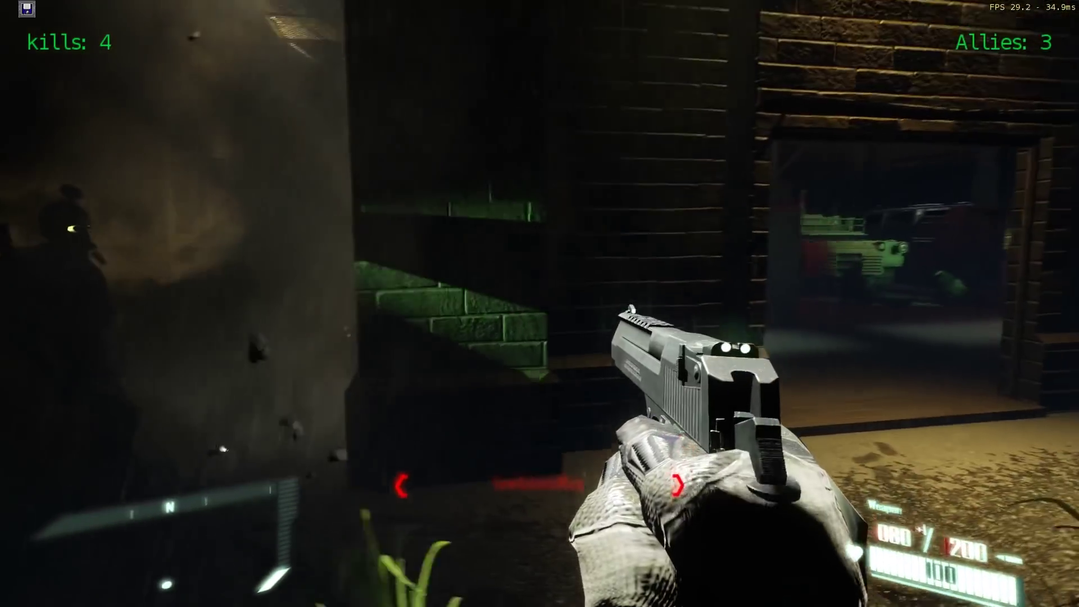